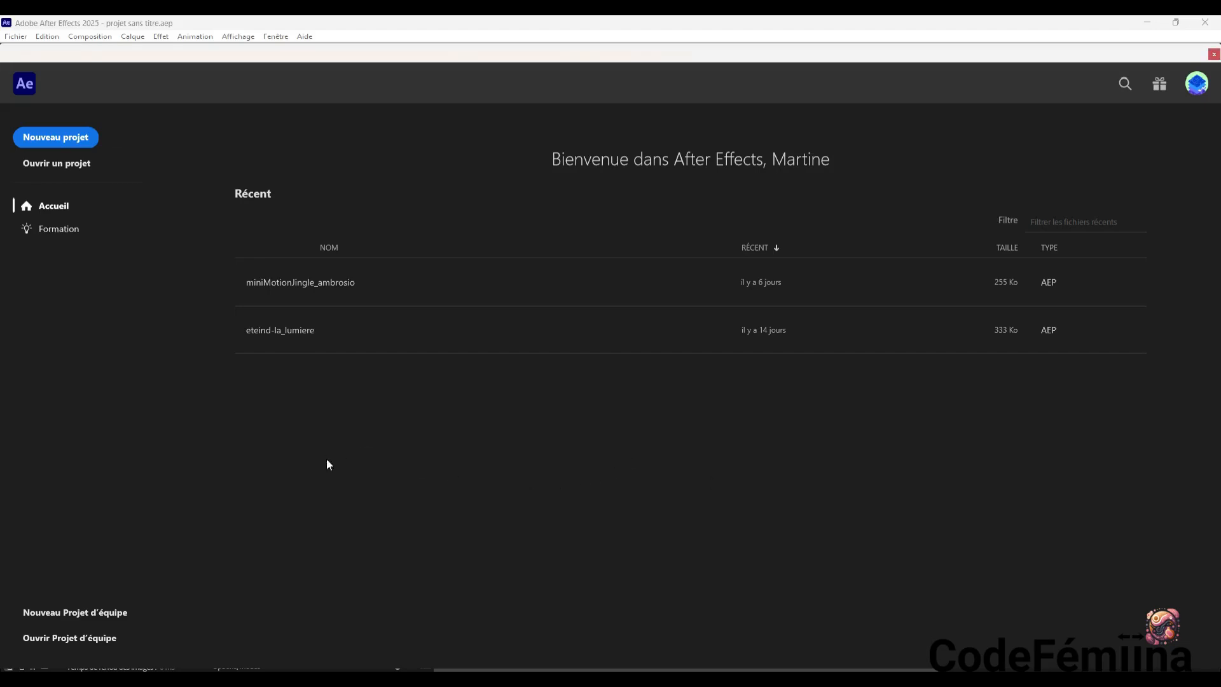
# Start a new composition and name it SquashStretch
pyautogui.hotkey('ctrl', 'n')
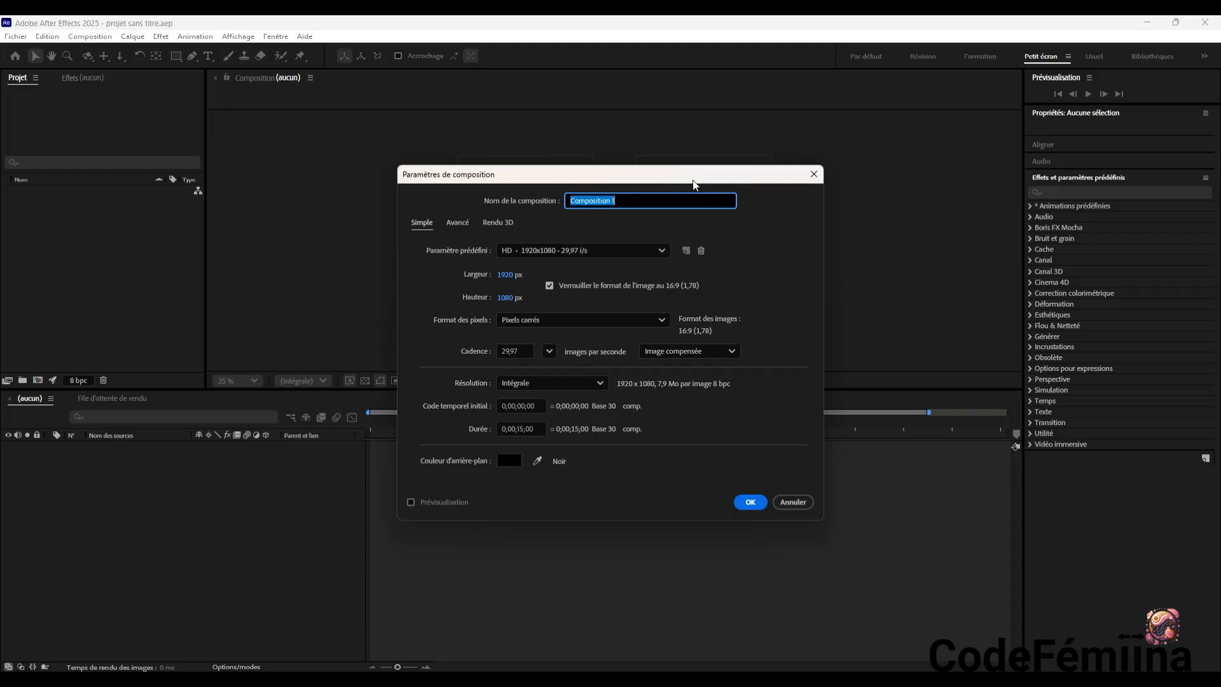
pyautogui.write('Sua')
pyautogui.press('BackSpace')
pyautogui.write('quashStretch')
# Set the composition's duration to 5 seconds and its frame rate to 25 frames per second
pyautogui.click(521, 428)
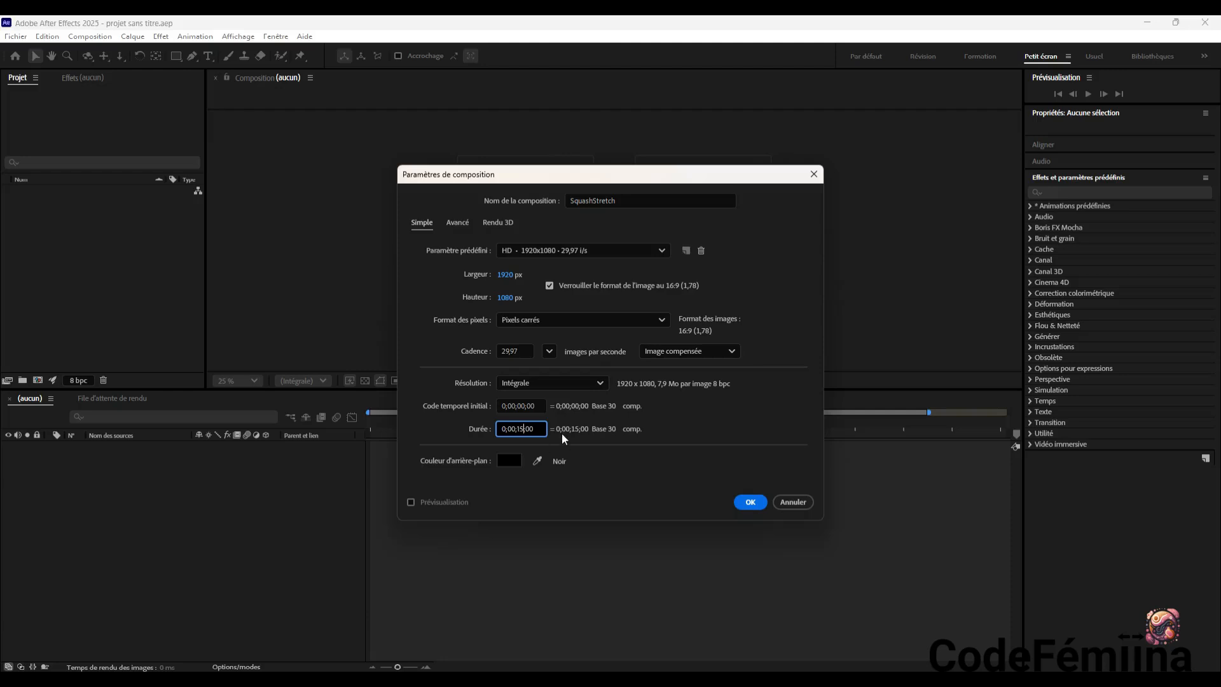
pyautogui.press('BackSpace')
pyautogui.press('BackSpace')
pyautogui.press('BackSpace')
pyautogui.write('05')
pyautogui.click(549, 352)
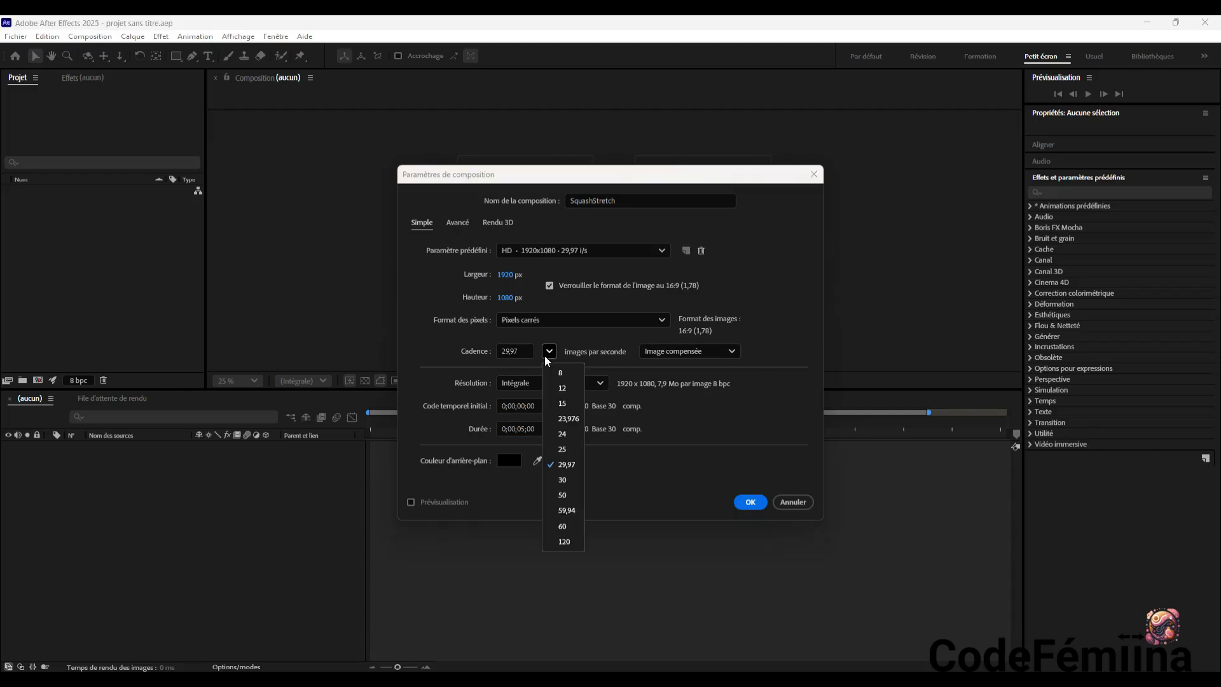
pyautogui.click(574, 448)
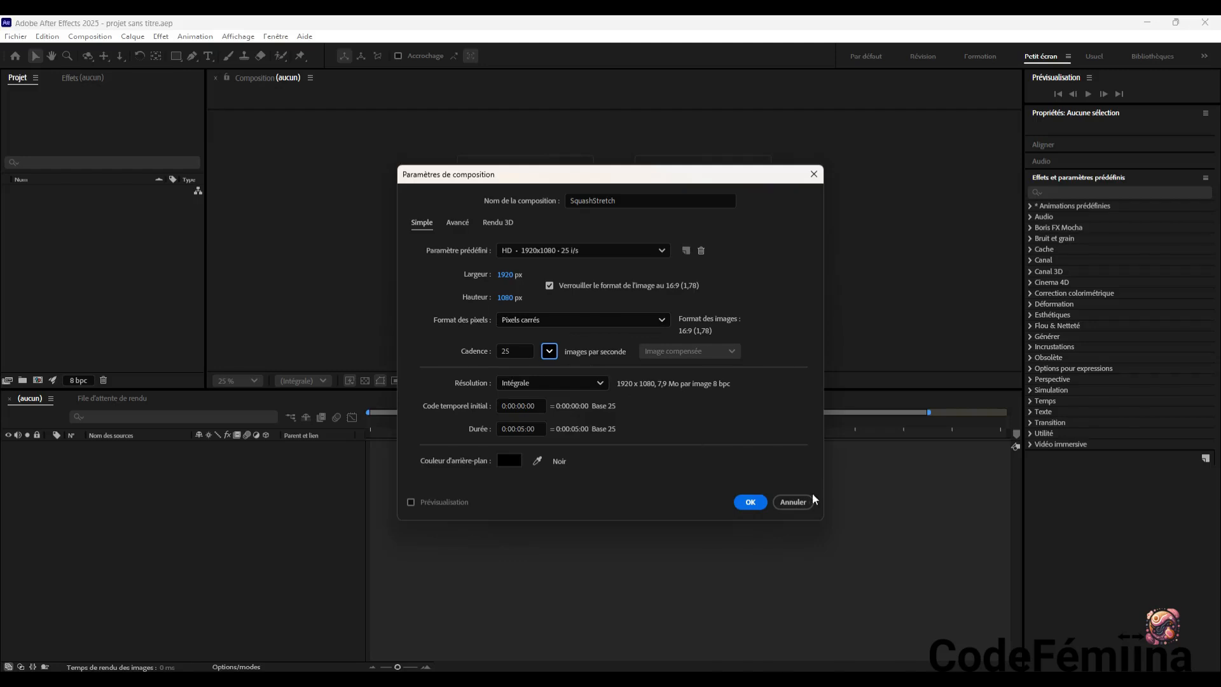
# Set the composition's background colour to white (FFFFFF) and create the composition
pyautogui.click(511, 461)
pyautogui.moveTo(517, 363)
pyautogui.mouseDown()
pyautogui.moveTo(466, 267)
pyautogui.moveTo(445, 260)
pyautogui.mouseUp()
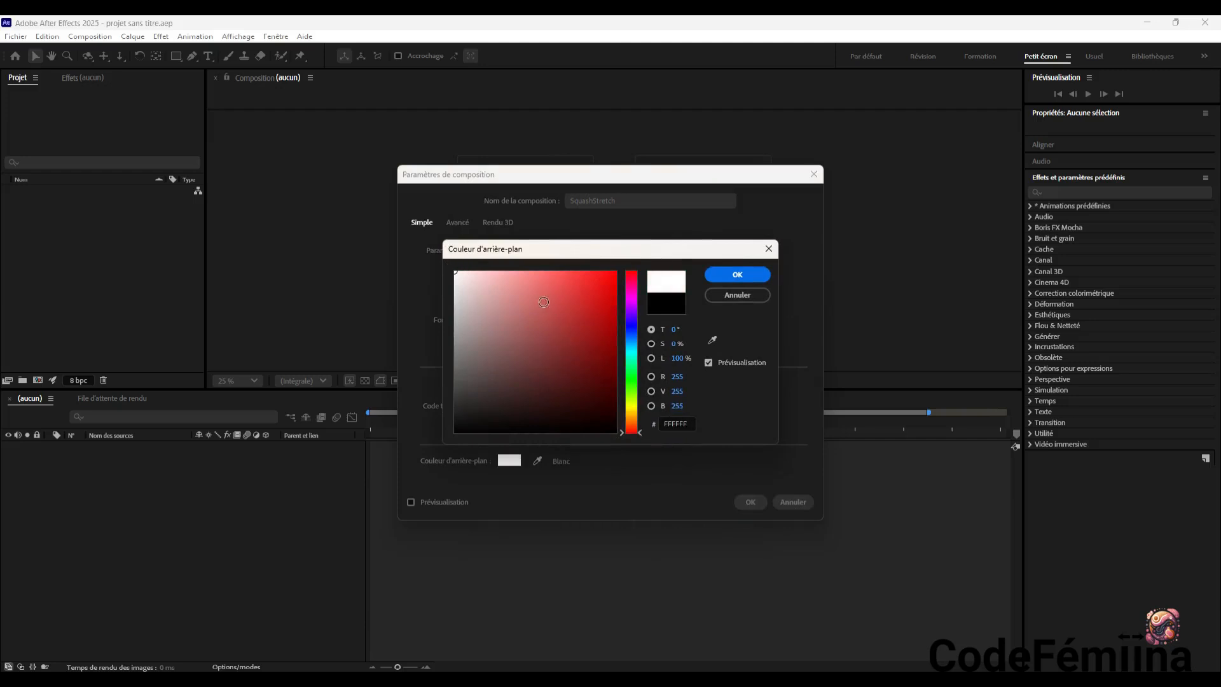
pyautogui.moveTo(500, 294)
pyautogui.mouseDown()
pyautogui.moveTo(596, 302)
pyautogui.moveTo(591, 382)
pyautogui.moveTo(438, 255)
pyautogui.mouseUp()
pyautogui.click(414, 502)
pyautogui.click(737, 275)
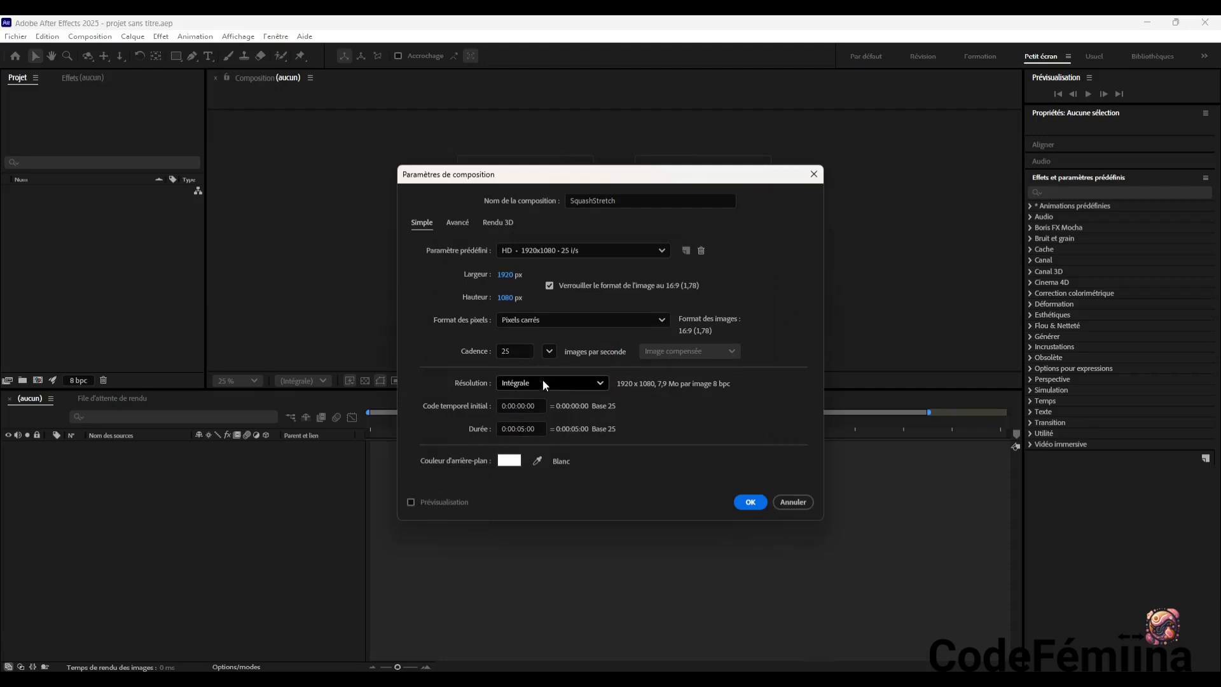
pyautogui.click(749, 502)
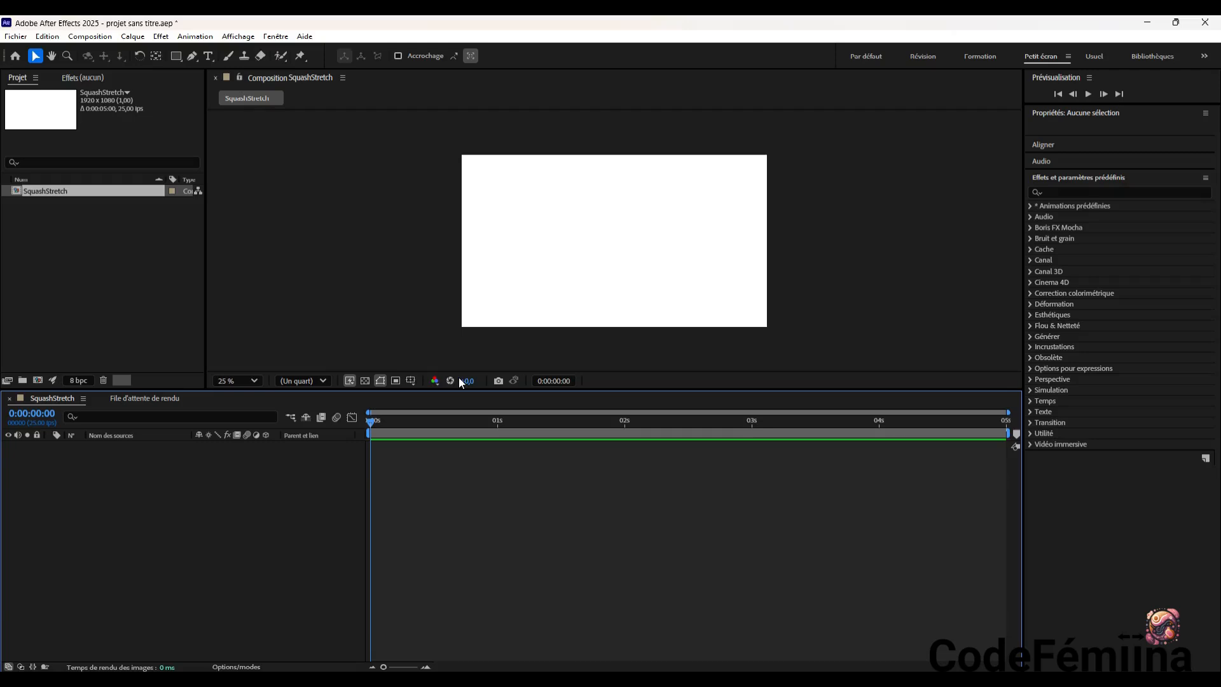
# Create a dark grey solid named sol at the full 1920 x 1080 composition size
pyautogui.hotkey('ctrl', 'y')
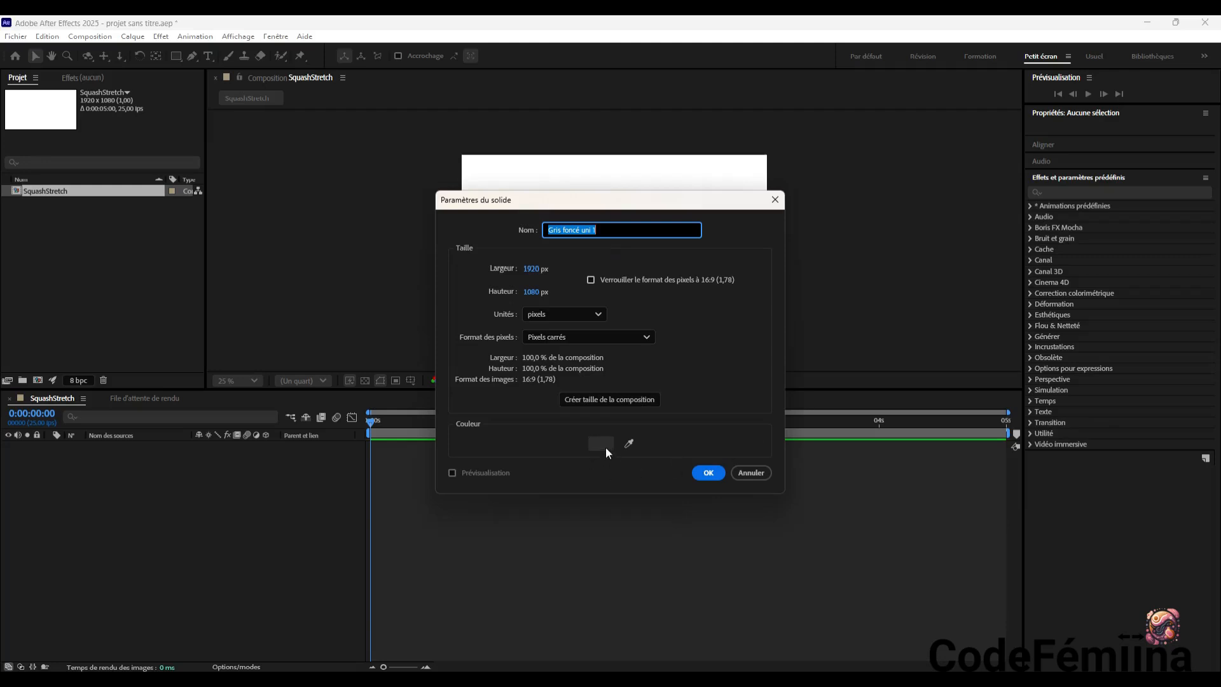
pyautogui.moveTo(617, 229); pyautogui.dragTo(523, 229)
pyautogui.write('sol')
pyautogui.click(715, 471)
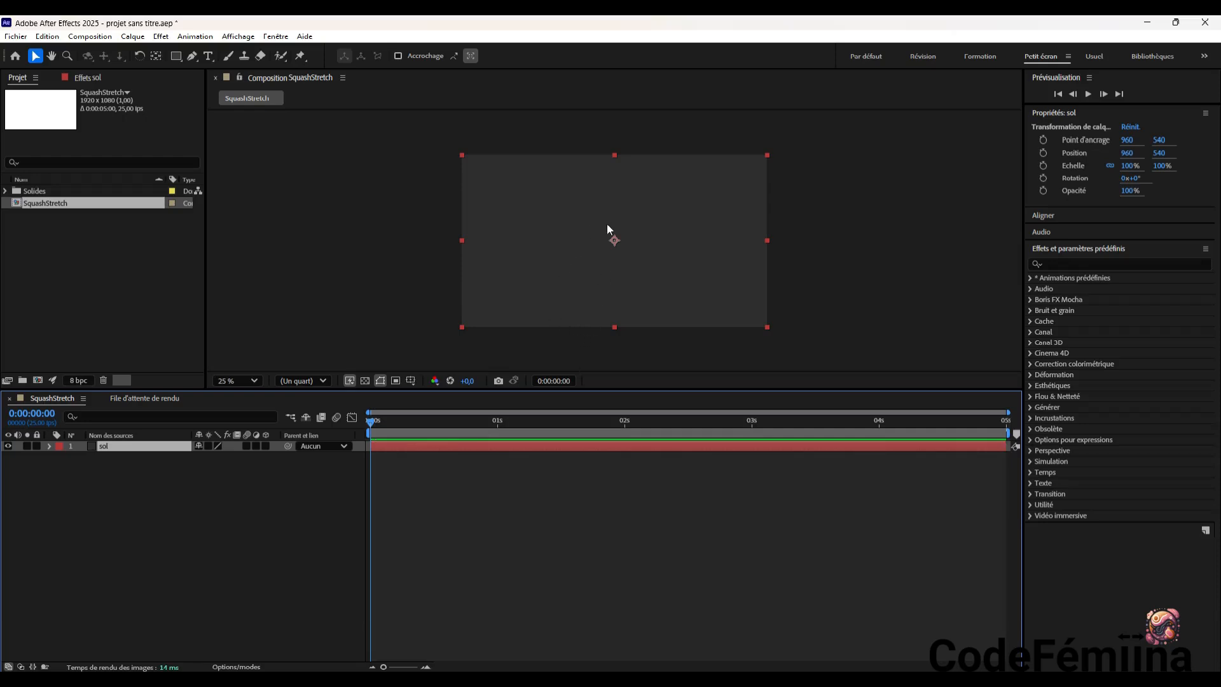
# Flatten the sol solid vertically and place it as a full-width floor strip along the lower edge of the frame
pyautogui.click(616, 159)
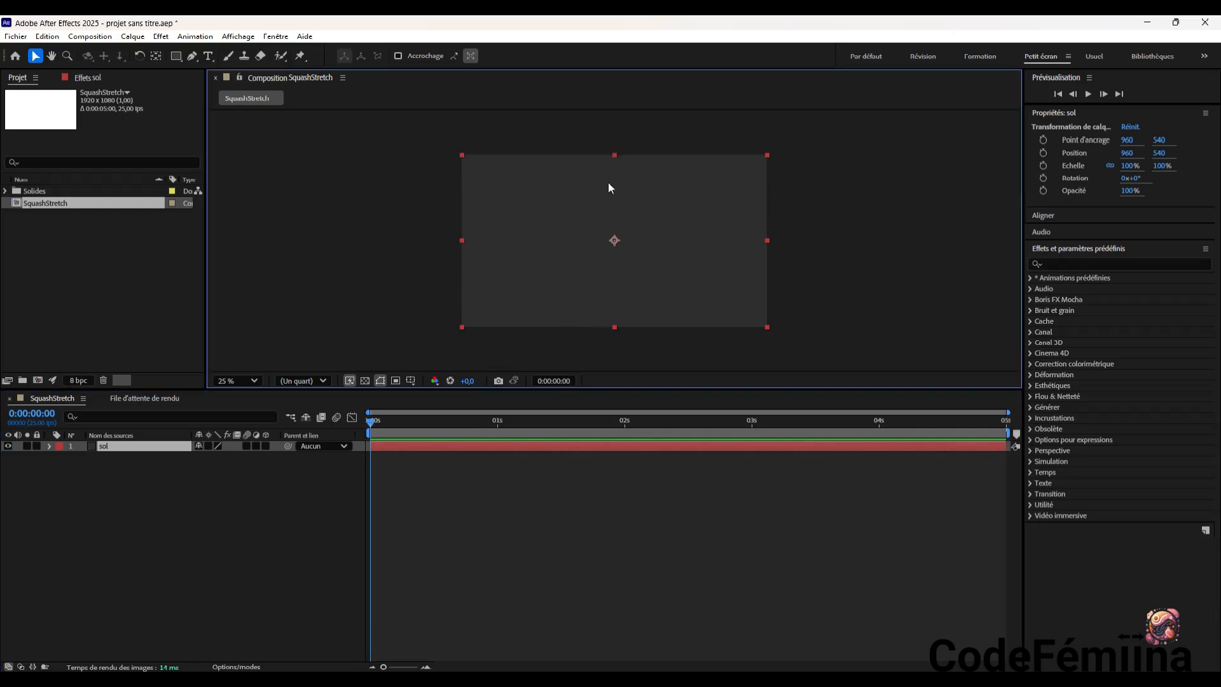
pyautogui.moveTo(613, 155); pyautogui.dragTo(612, 212)
pyautogui.moveTo(575, 248); pyautogui.dragTo(574, 300)
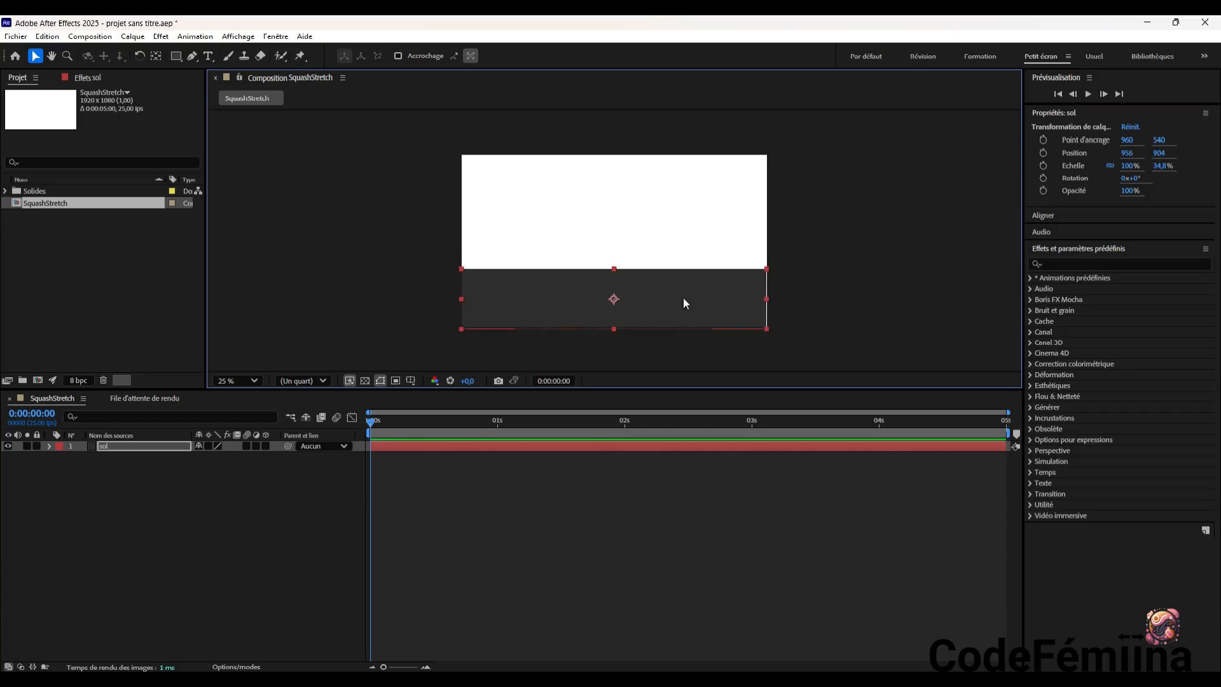
pyautogui.moveTo(766, 299); pyautogui.dragTo(768, 297)
pyautogui.moveTo(615, 275); pyautogui.dragTo(638, 301)
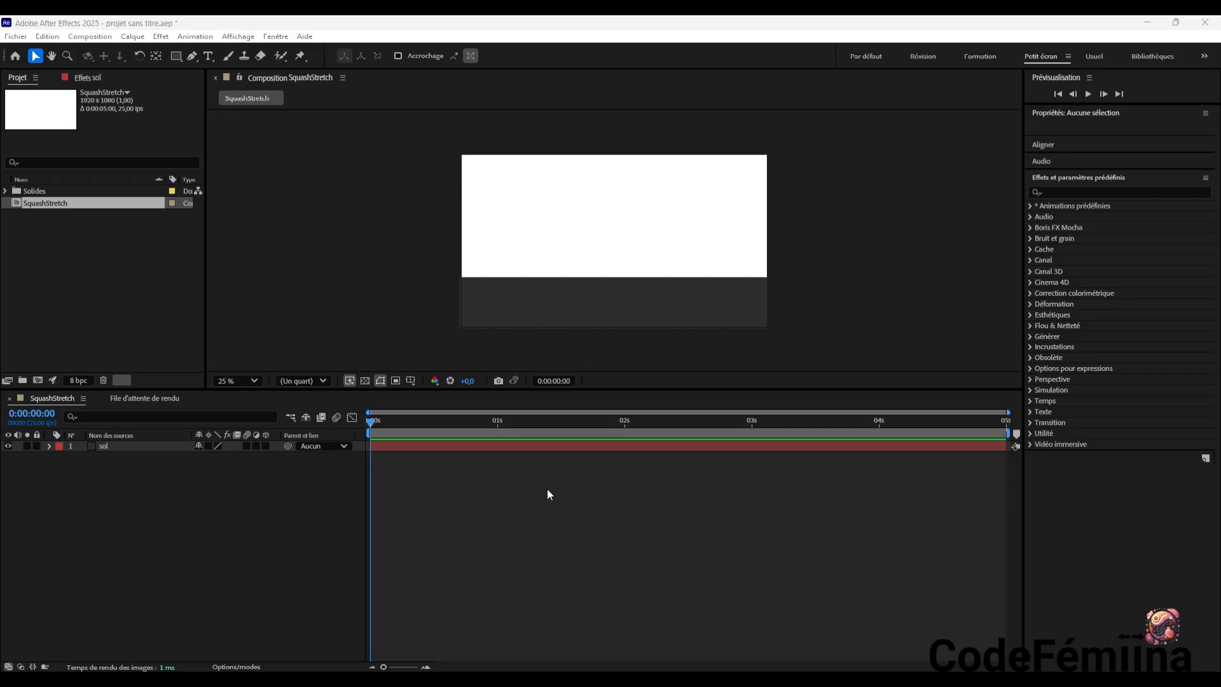
# Create a second full-size solid with an orange colour, keeping the suggested name Orange uni 1
pyautogui.click(595, 475)
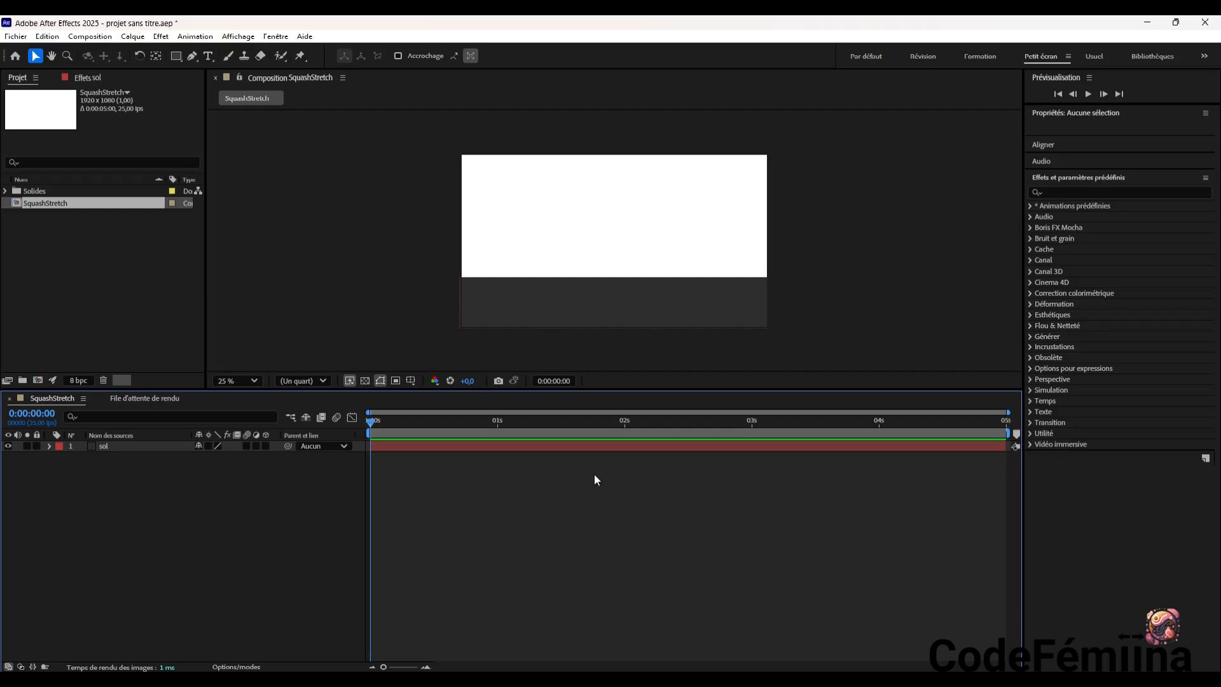
pyautogui.hotkey('ctrl', 'y')
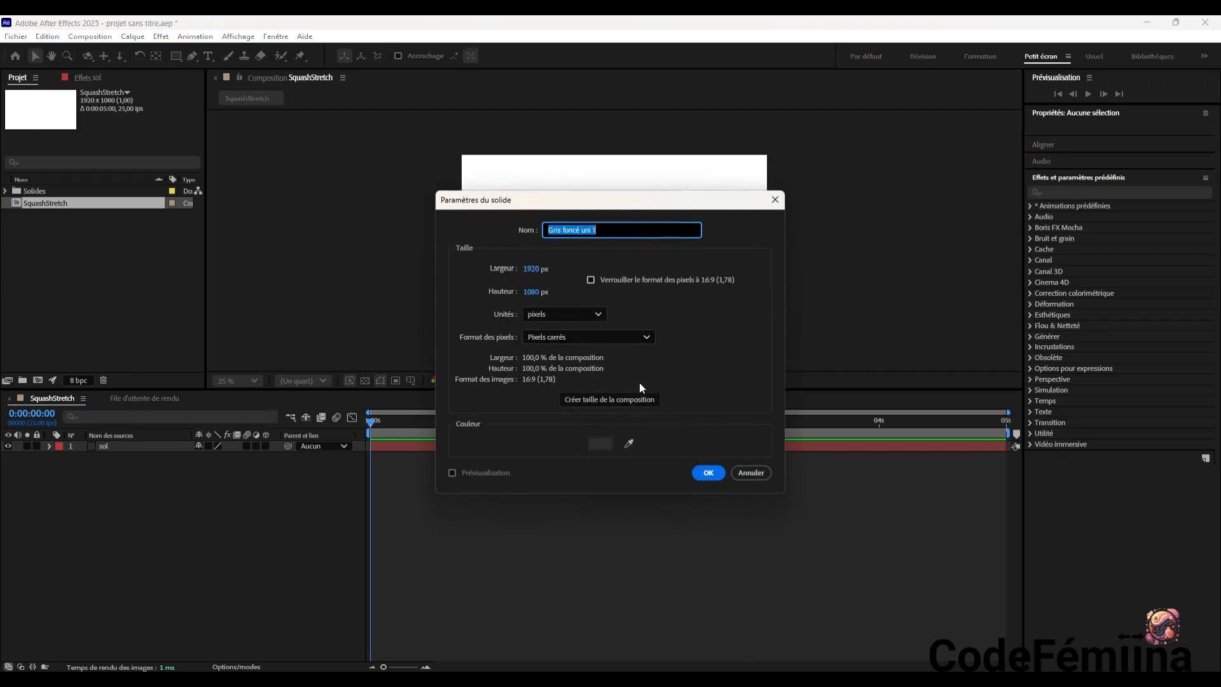
pyautogui.click(606, 444)
pyautogui.moveTo(603, 350)
pyautogui.mouseDown()
pyautogui.moveTo(586, 356)
pyautogui.moveTo(603, 365)
pyautogui.moveTo(607, 328)
pyautogui.moveTo(629, 358)
pyautogui.moveTo(637, 424)
pyautogui.mouseUp()
pyautogui.moveTo(607, 328)
pyautogui.mouseDown()
pyautogui.moveTo(602, 351)
pyautogui.moveTo(606, 303)
pyautogui.mouseUp()
pyautogui.click(737, 275)
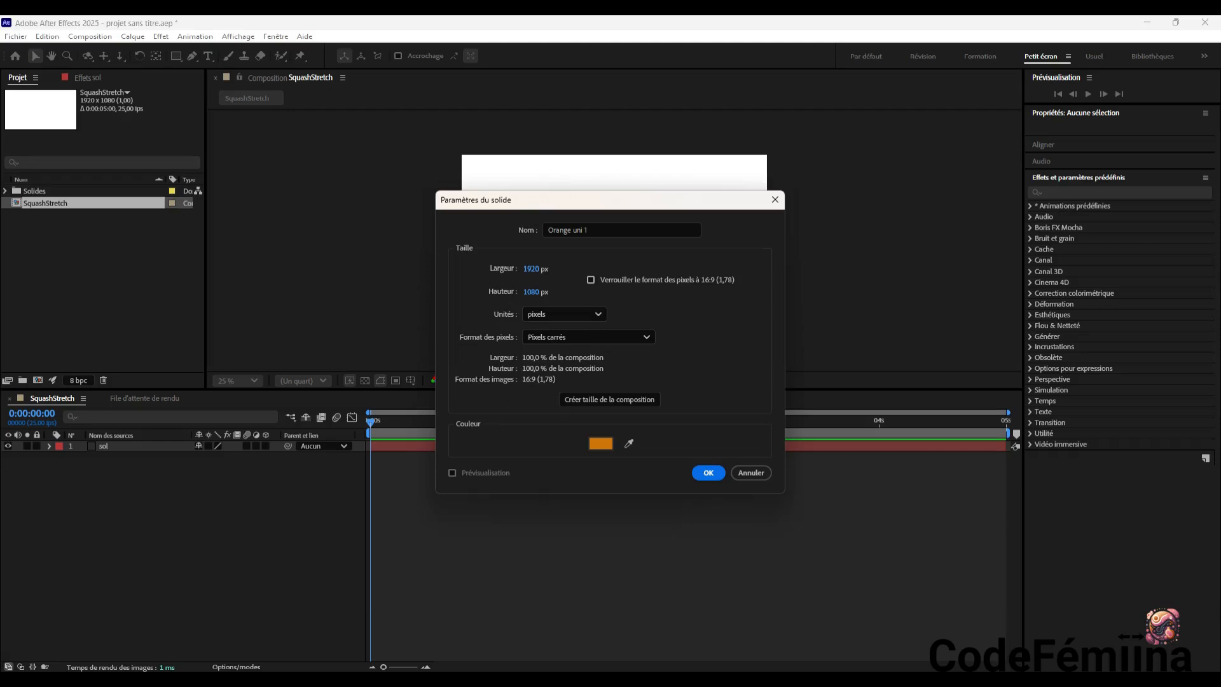
pyautogui.click(715, 472)
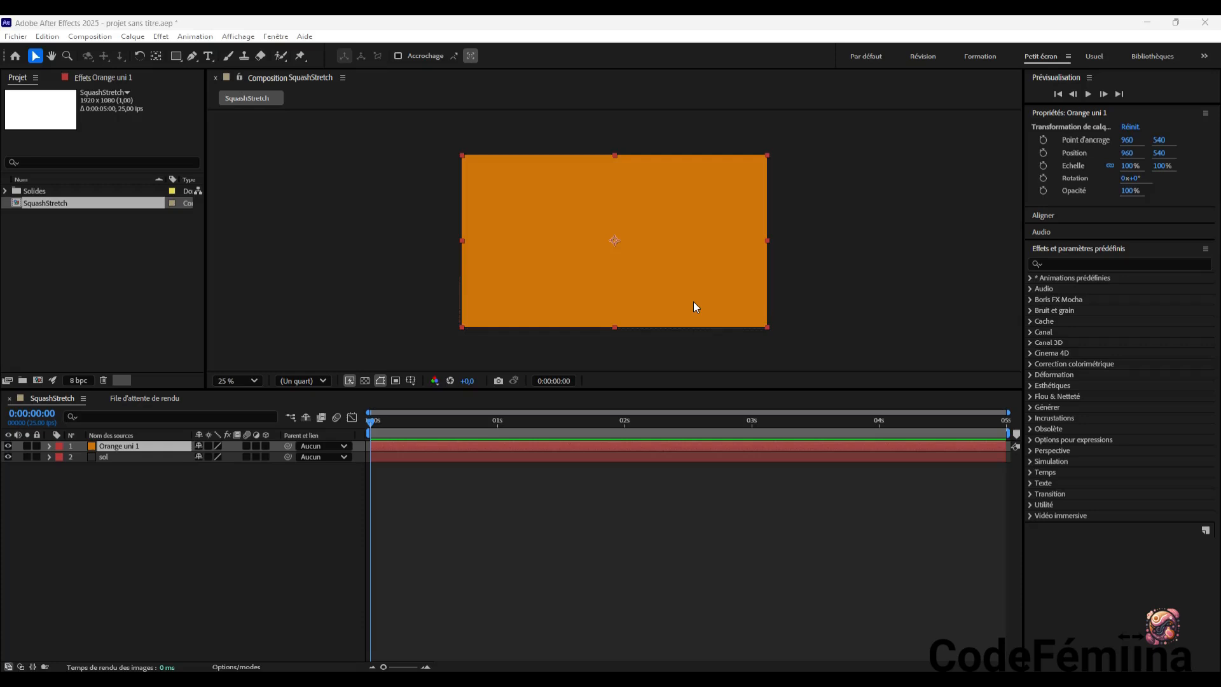
# Add a new mask to the orange solid and reset its shape to Ellipse
pyautogui.rightClick(587, 186)
pyautogui.moveTo(620, 193)
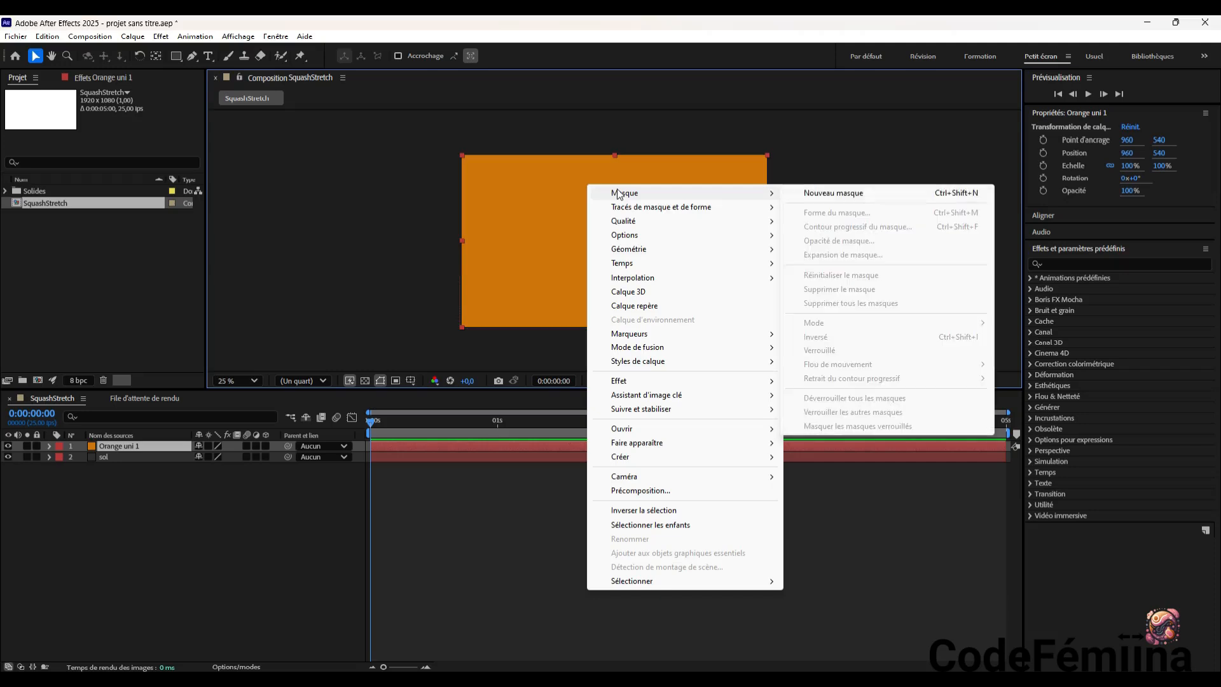
pyautogui.click(850, 196)
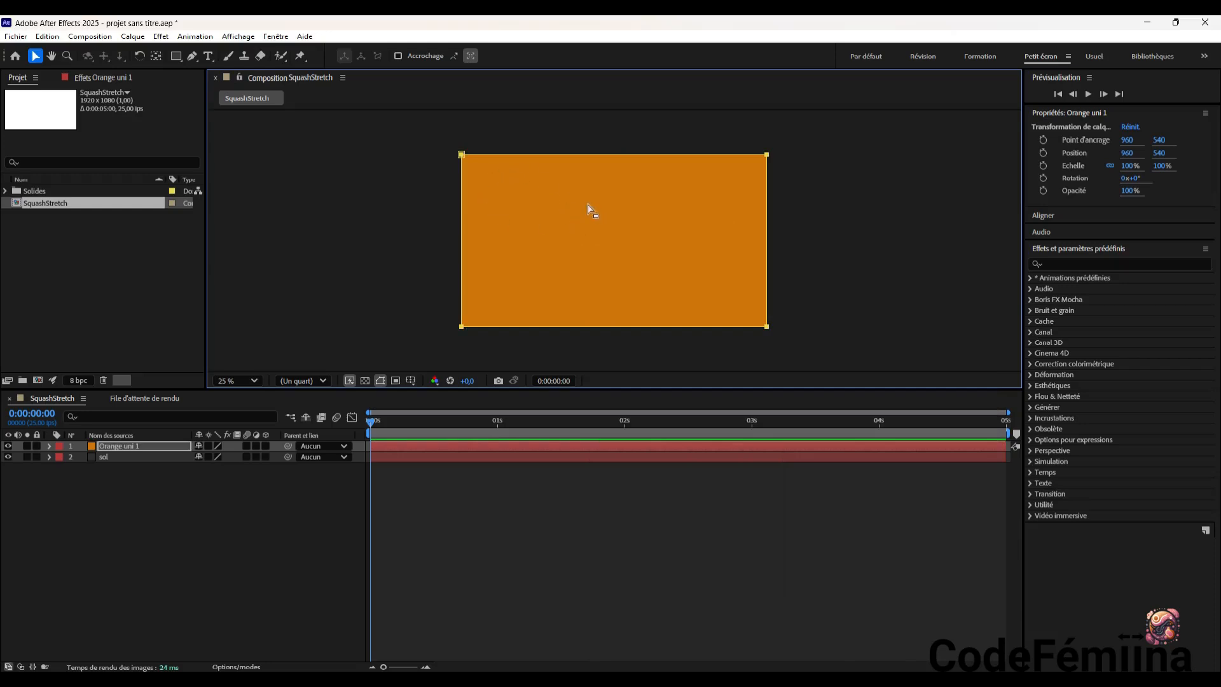
pyautogui.rightClick(586, 199)
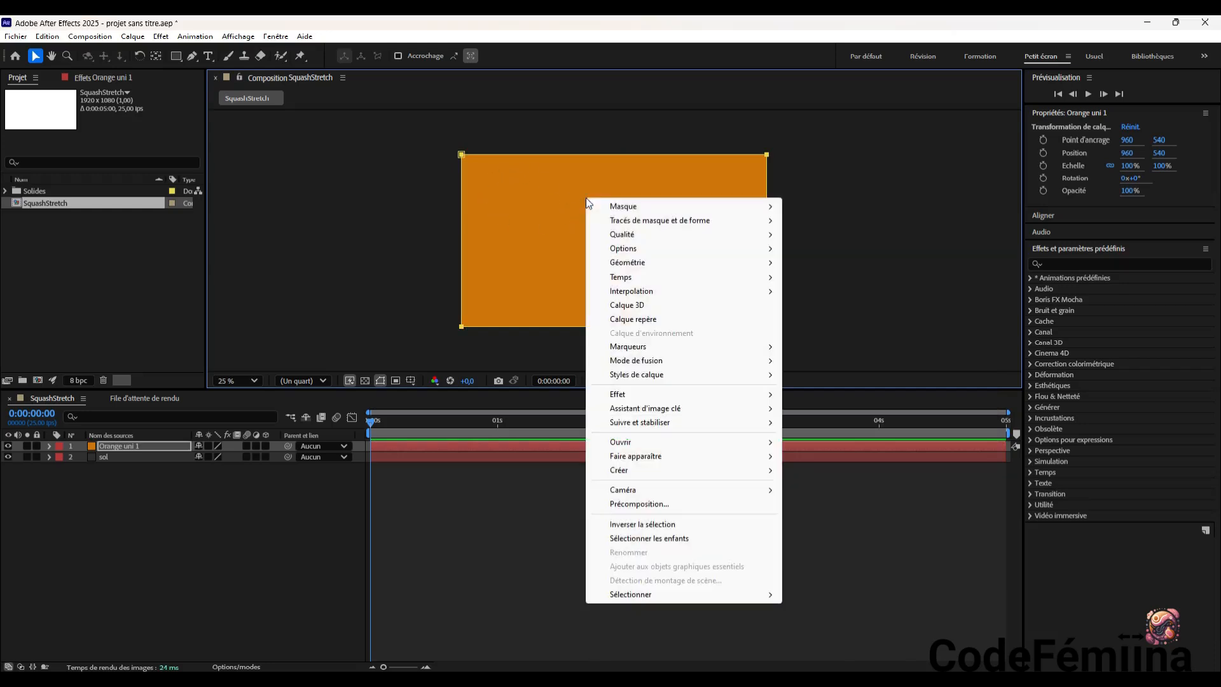
pyautogui.moveTo(637, 211)
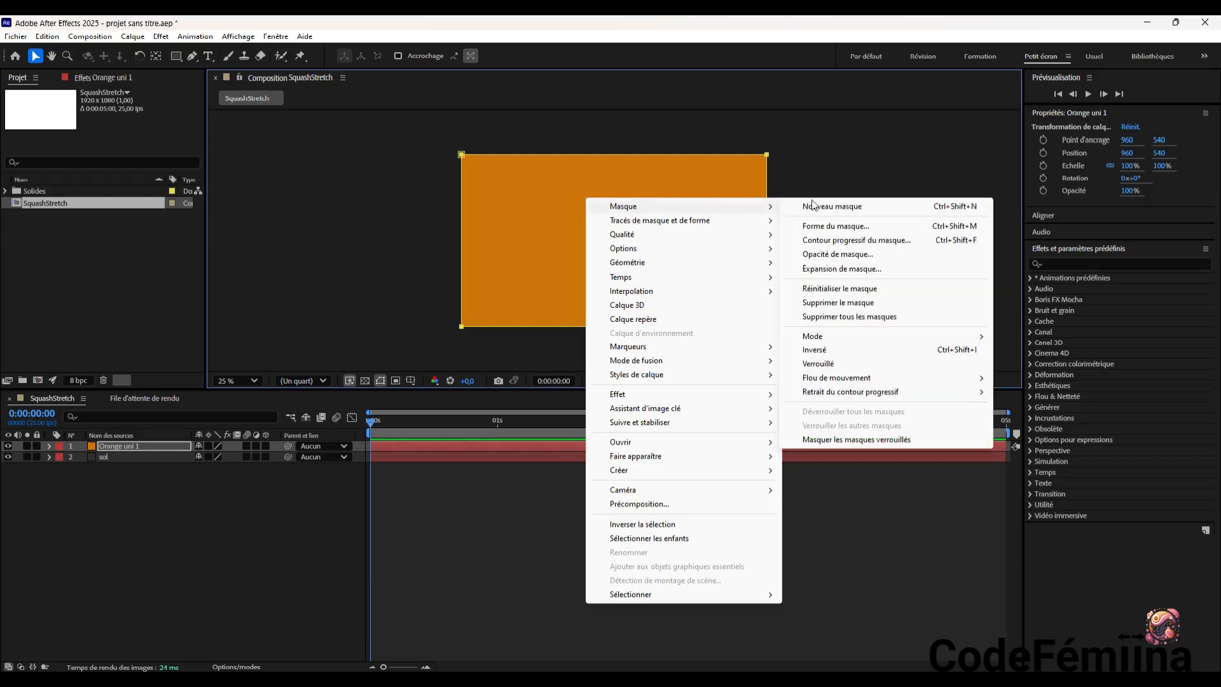
pyautogui.click(880, 228)
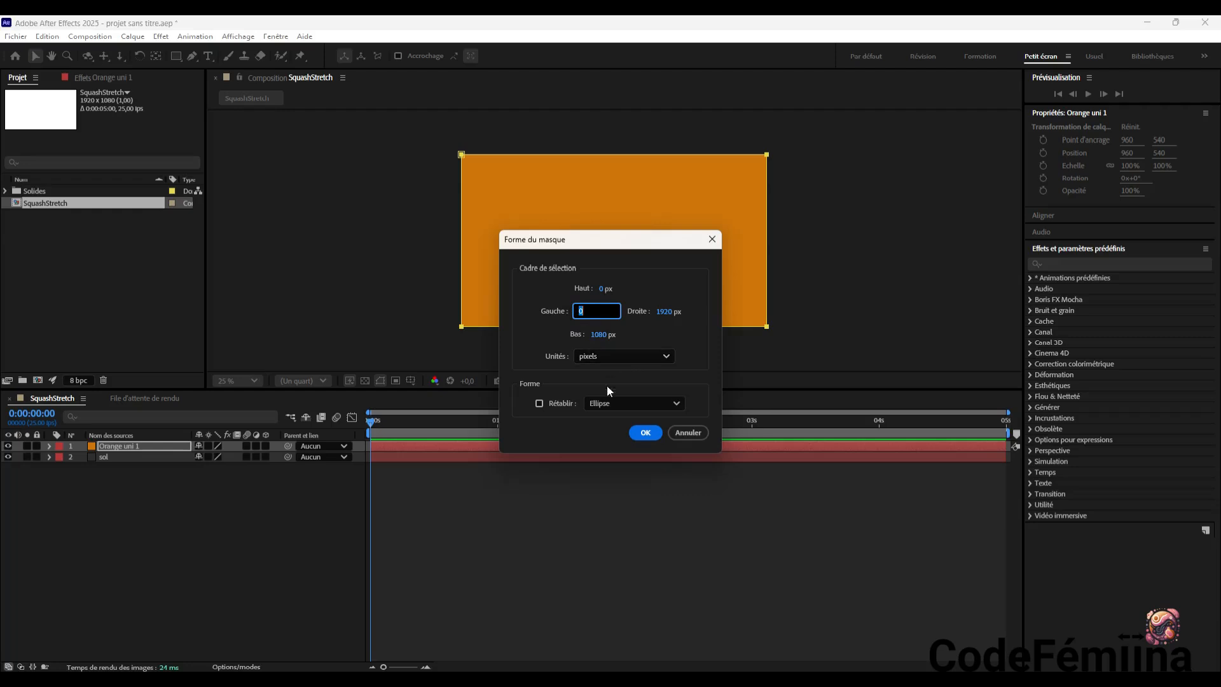
pyautogui.click(609, 404)
pyautogui.click(613, 427)
pyautogui.click(618, 404)
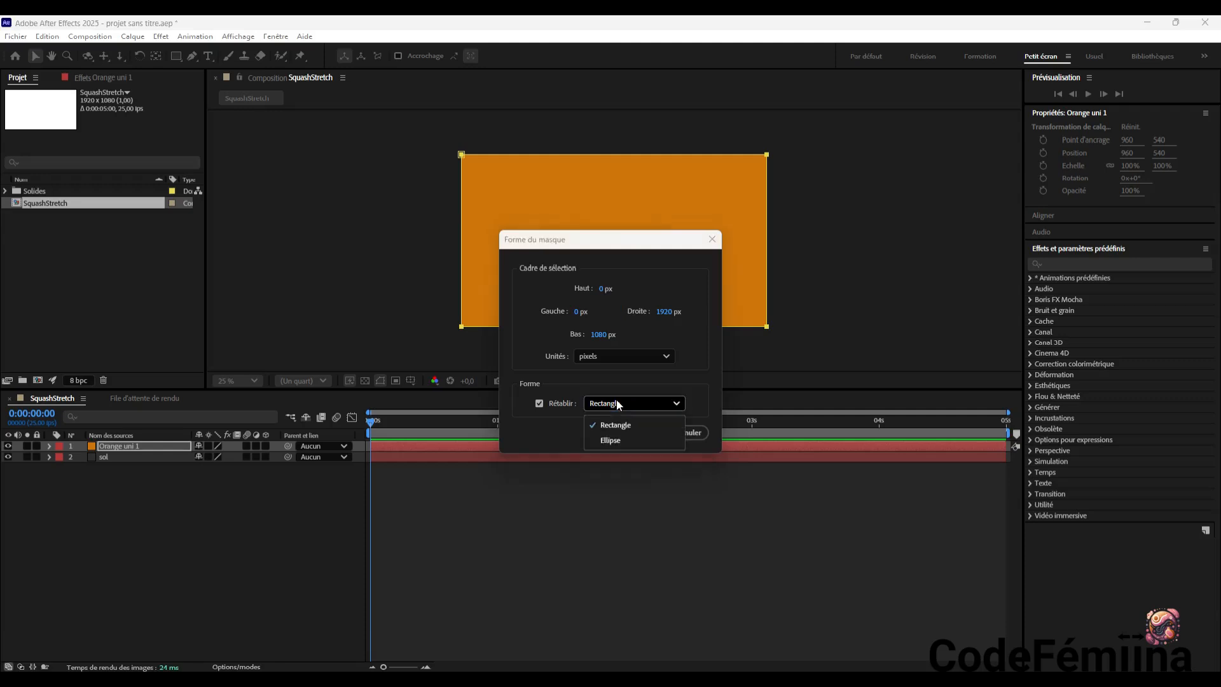
pyautogui.click(615, 440)
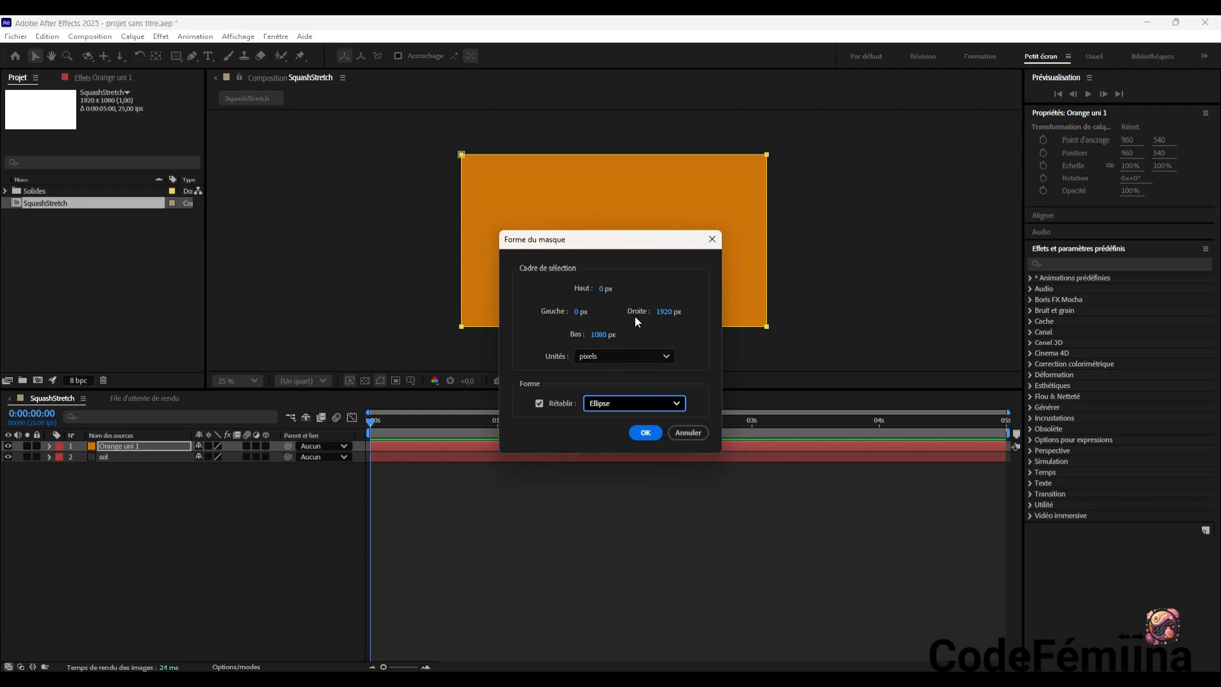
pyautogui.click(645, 433)
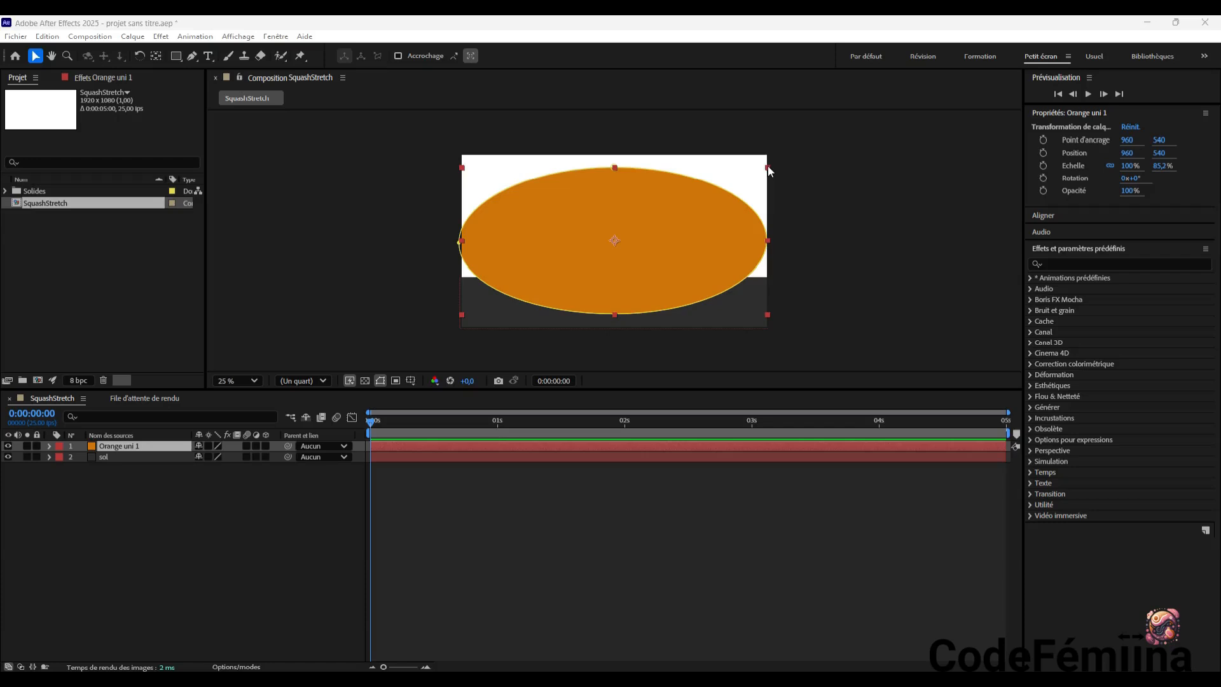
# Scale the orange ellipse down into a round ball of about 22% width and 40% height
pyautogui.moveTo(768, 168); pyautogui.dragTo(684, 176)
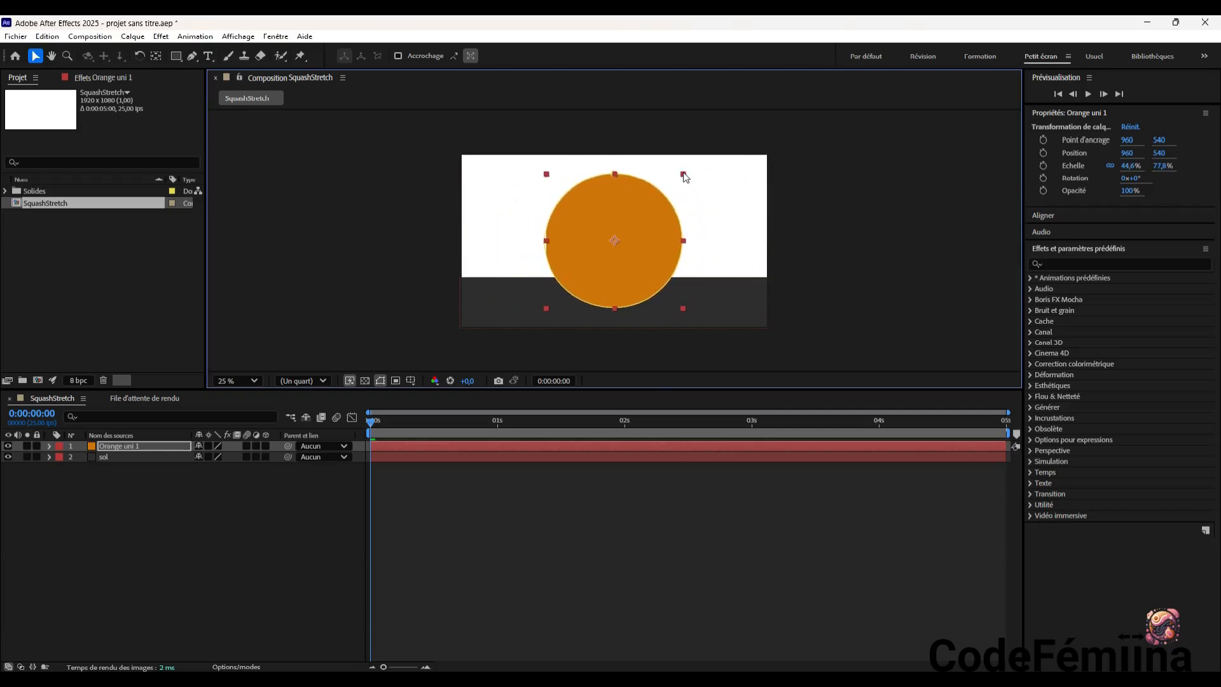
pyautogui.moveTo(685, 176); pyautogui.dragTo(650, 209)
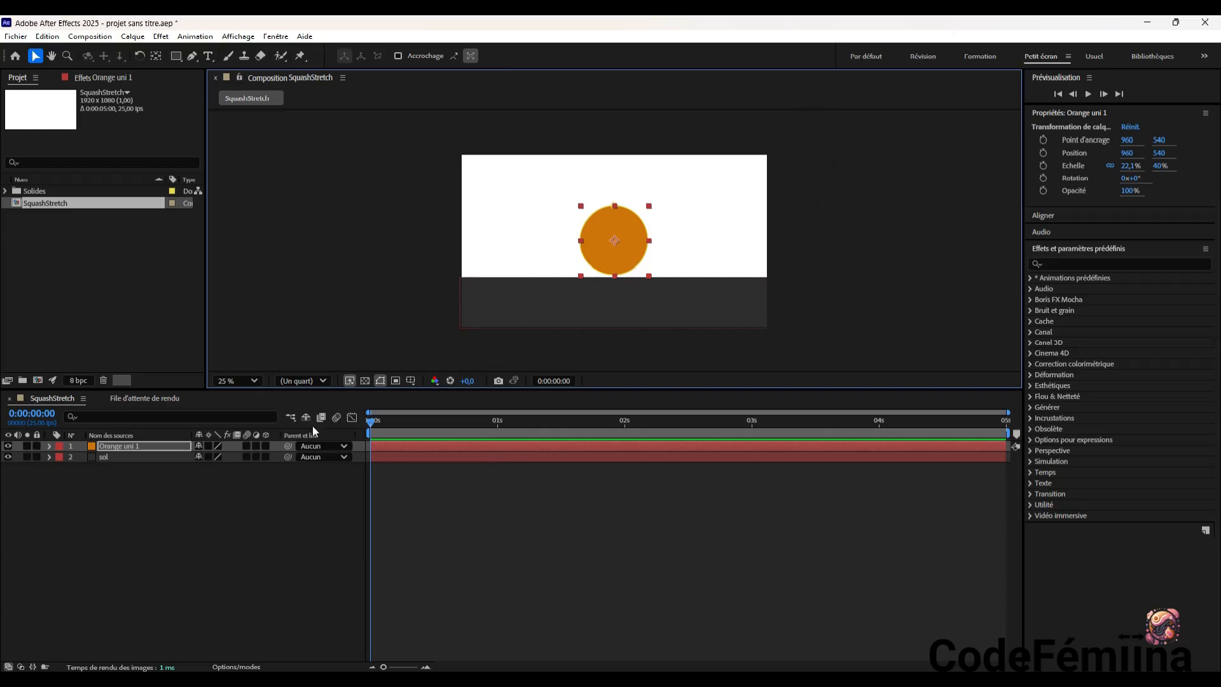
# Rename the Orange uni 1 layer to balle
pyautogui.doubleClick(131, 445)
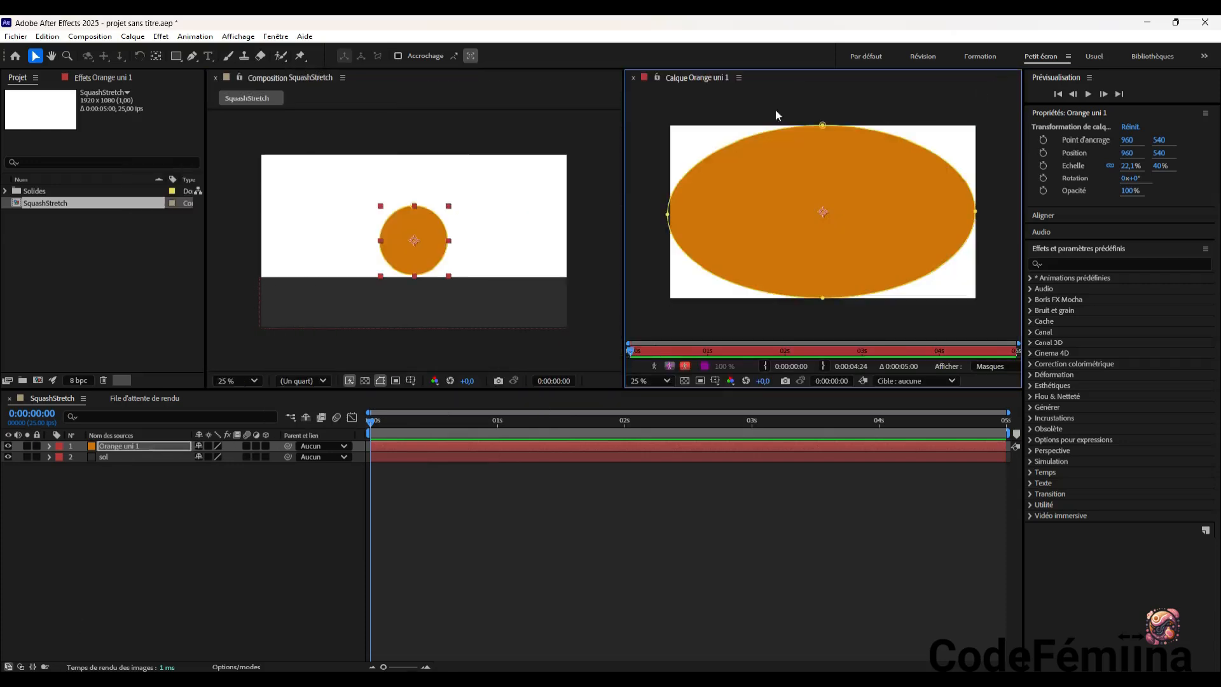
pyautogui.click(632, 77)
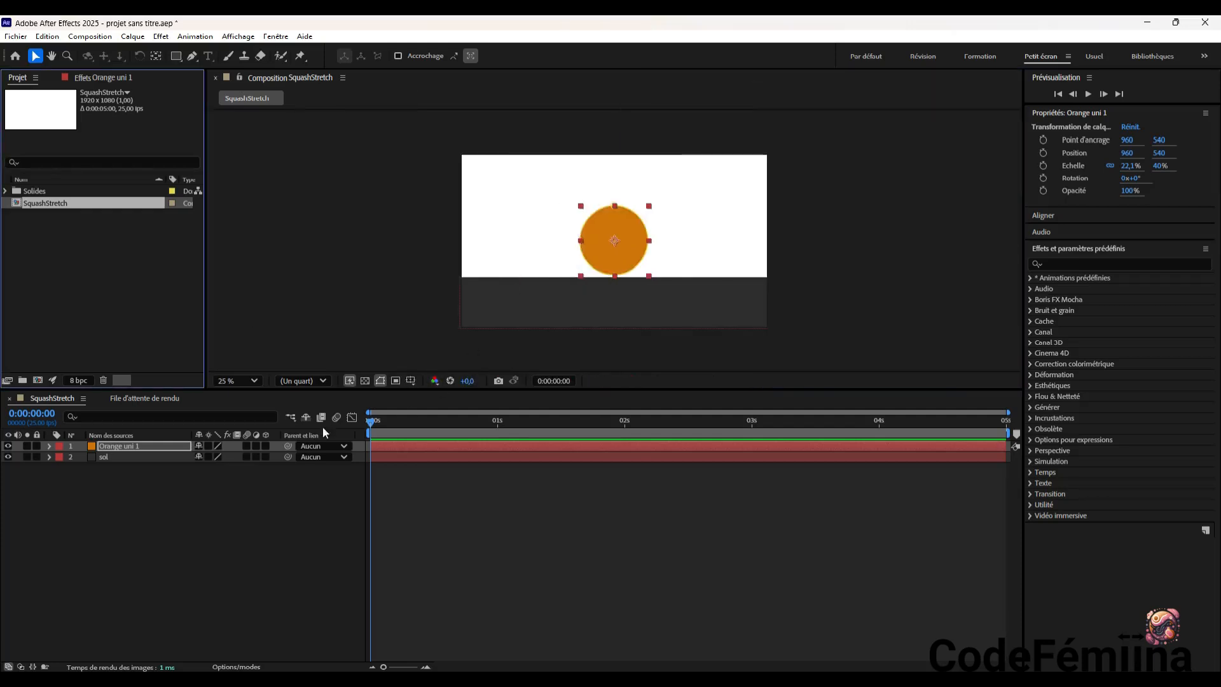
pyautogui.click(152, 446)
pyautogui.rightClick(131, 445)
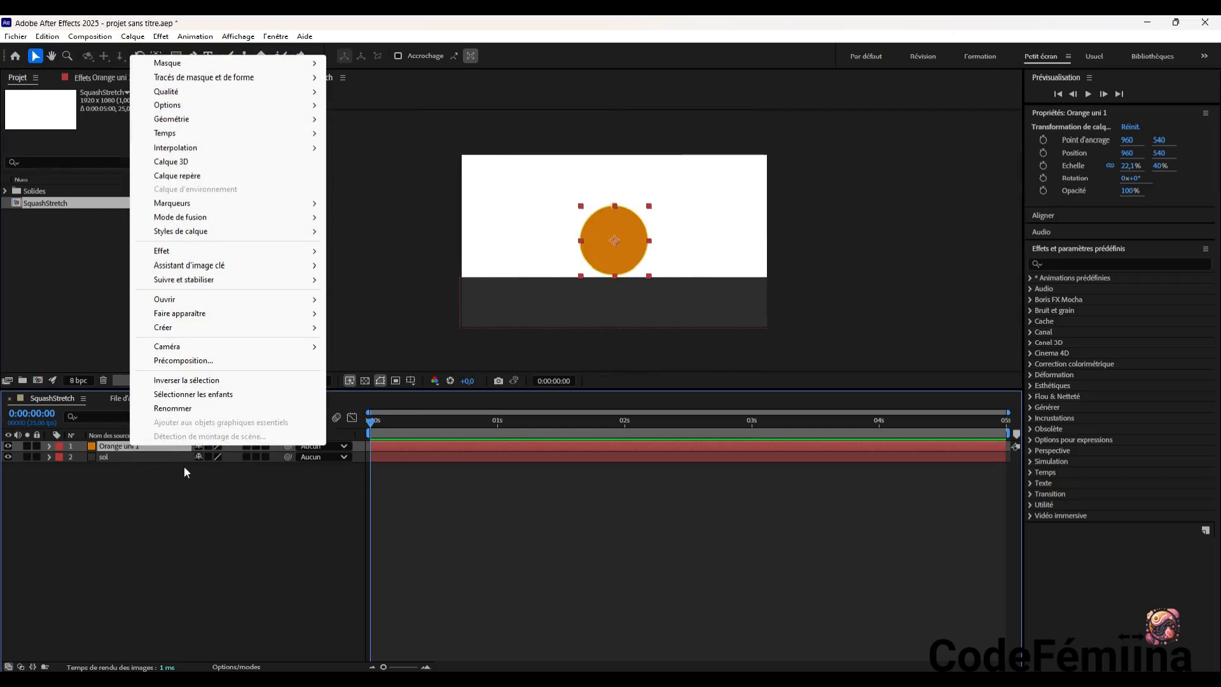
pyautogui.click(173, 408)
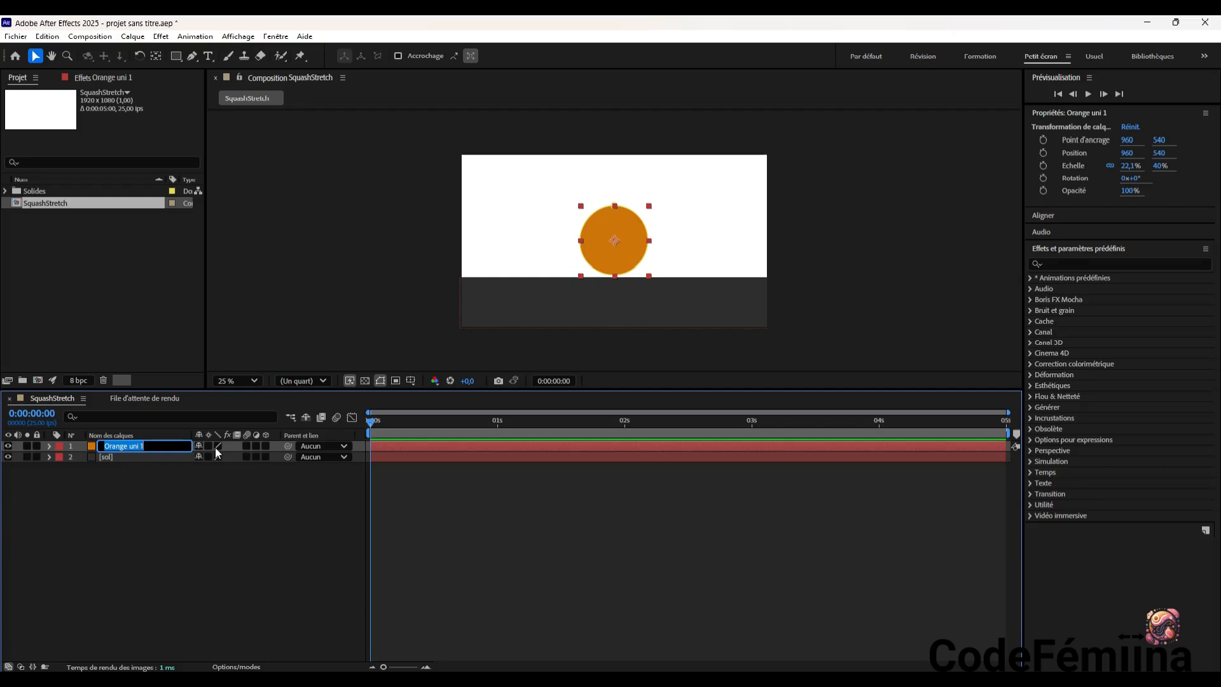
pyautogui.write('balle')
pyautogui.press('Return')
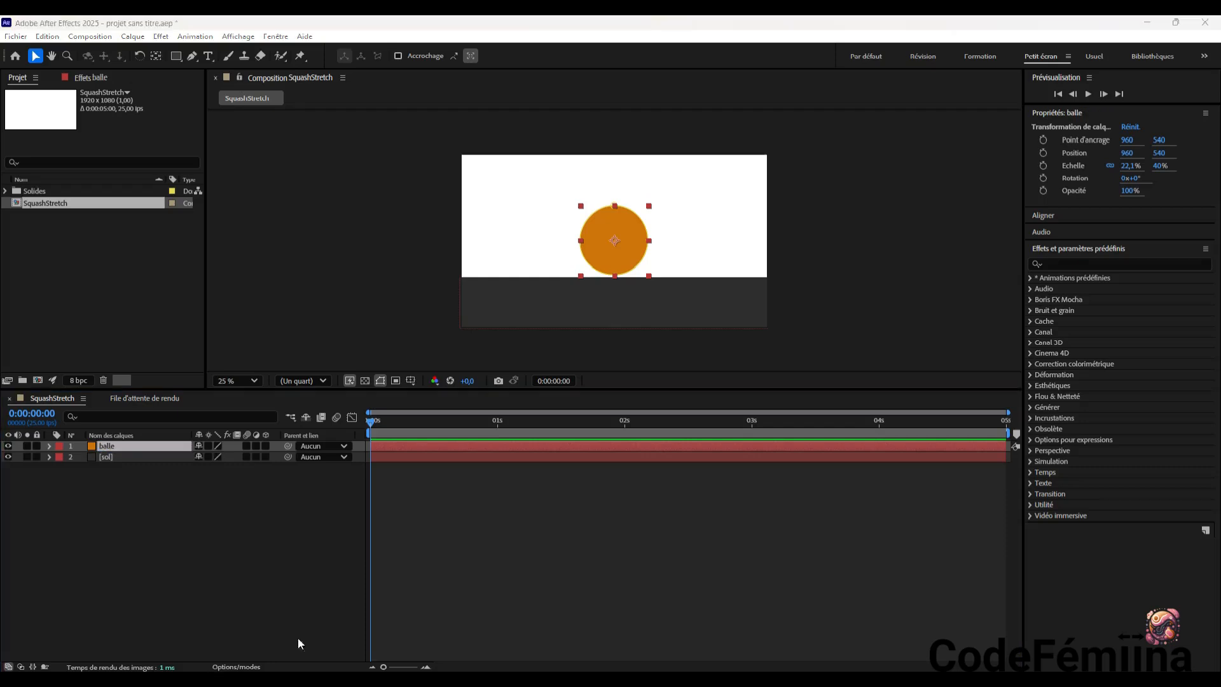
# Shrink the ball to about 17.9% by 32.4% and place it just above the floor at about 972, 532
pyautogui.click(528, 309)
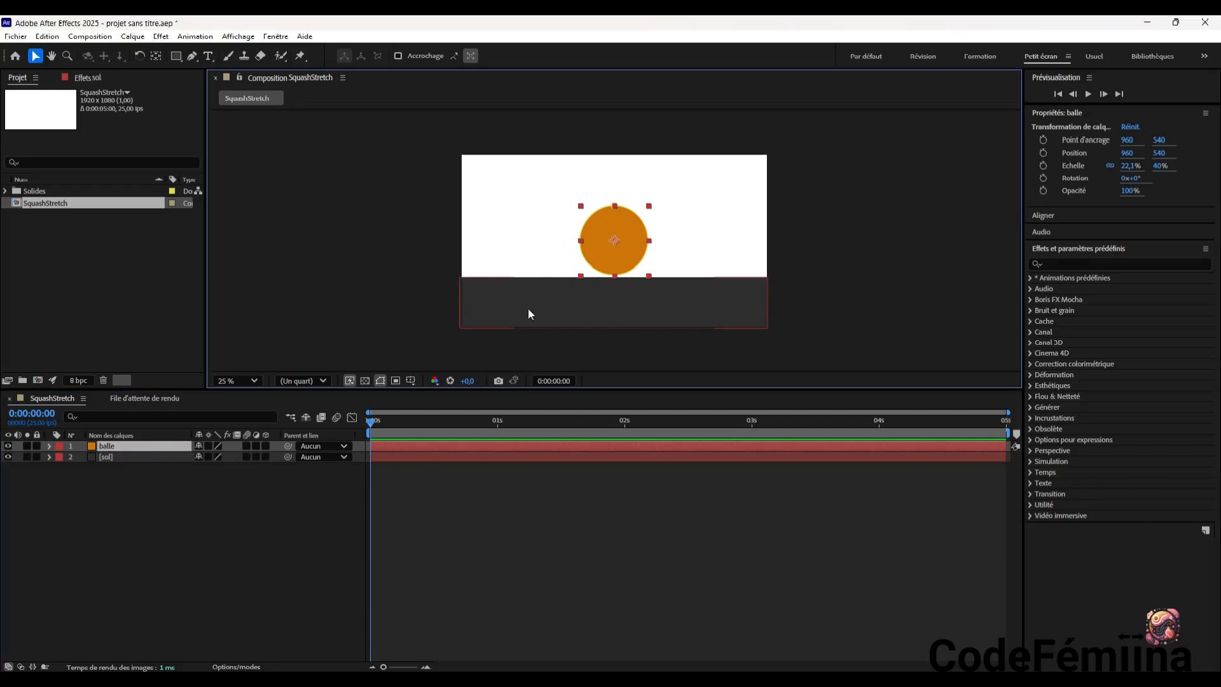
pyautogui.click(612, 235)
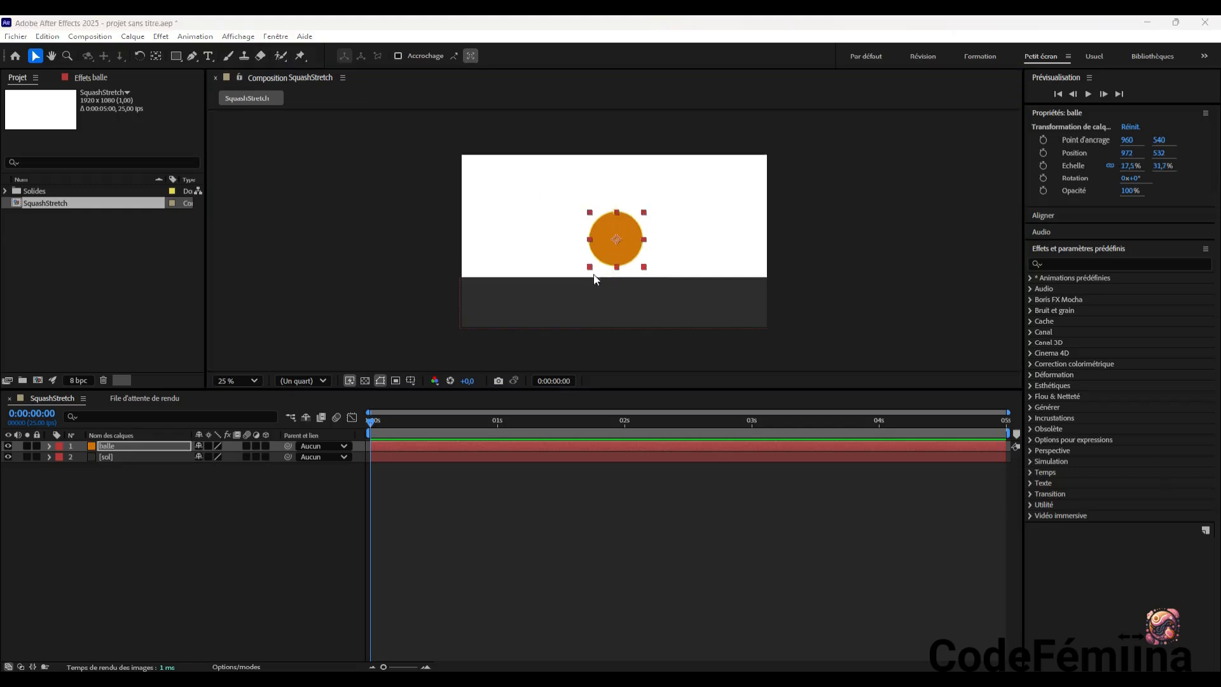
pyautogui.click(646, 217)
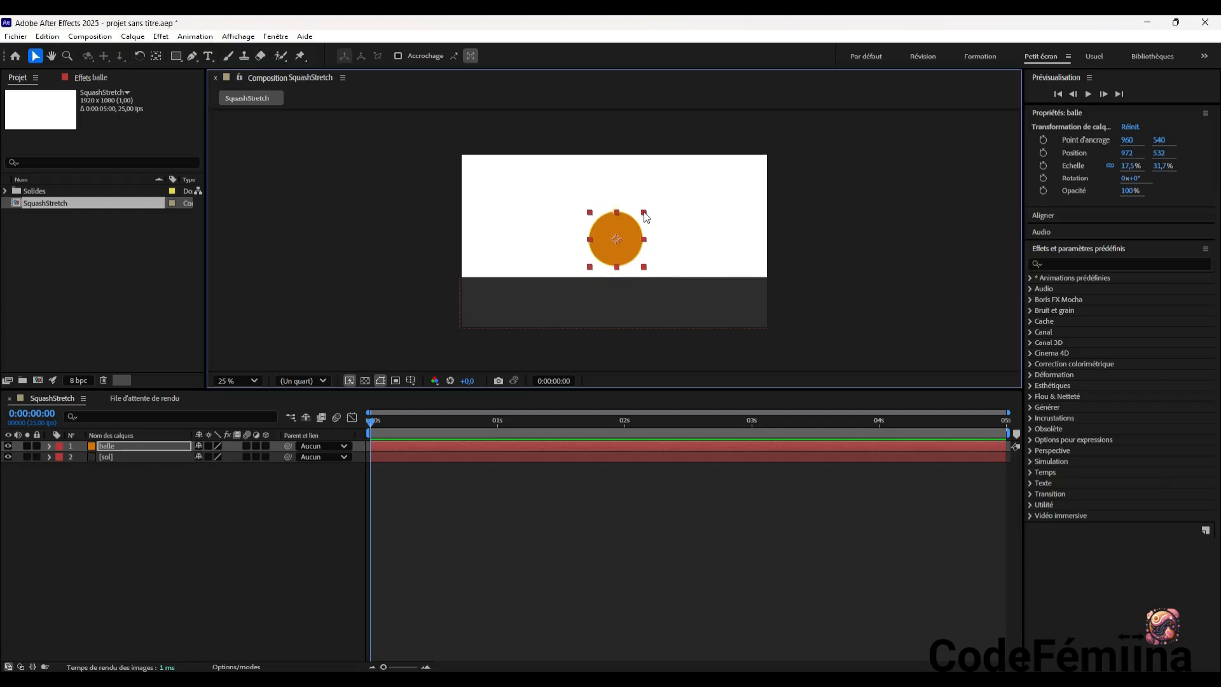
pyautogui.moveTo(644, 212)
pyautogui.mouseDown()
pyautogui.moveTo(681, 191)
pyautogui.moveTo(644, 215)
pyautogui.mouseUp()
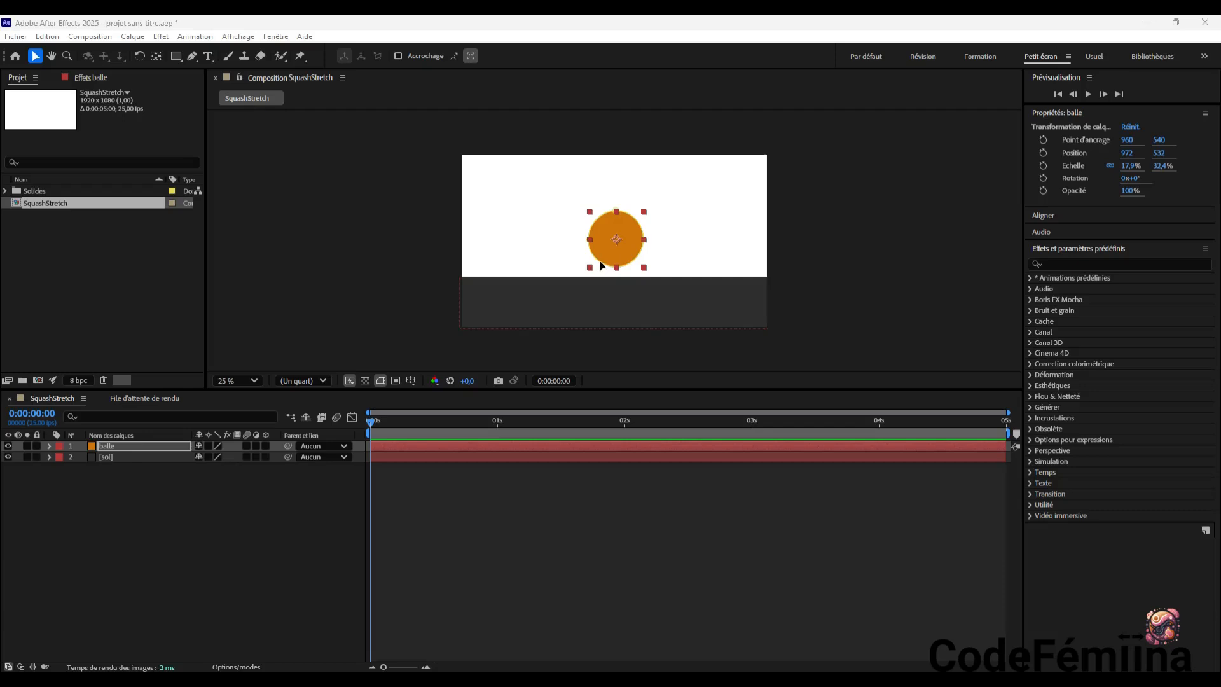
# Move the ball off-frame beside the floor to about -176, 624 and start its Position animation with a keyframe at 0 seconds
pyautogui.click(617, 235)
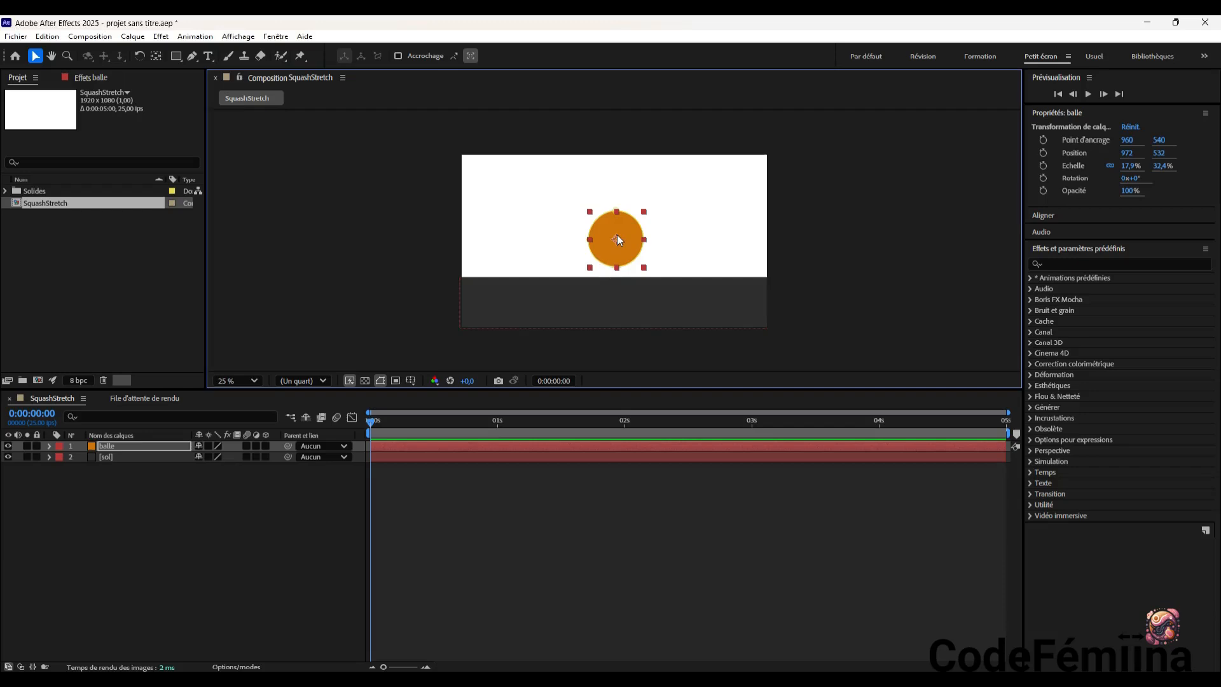
pyautogui.press('p')
pyautogui.moveTo(627, 246); pyautogui.dragTo(443, 261)
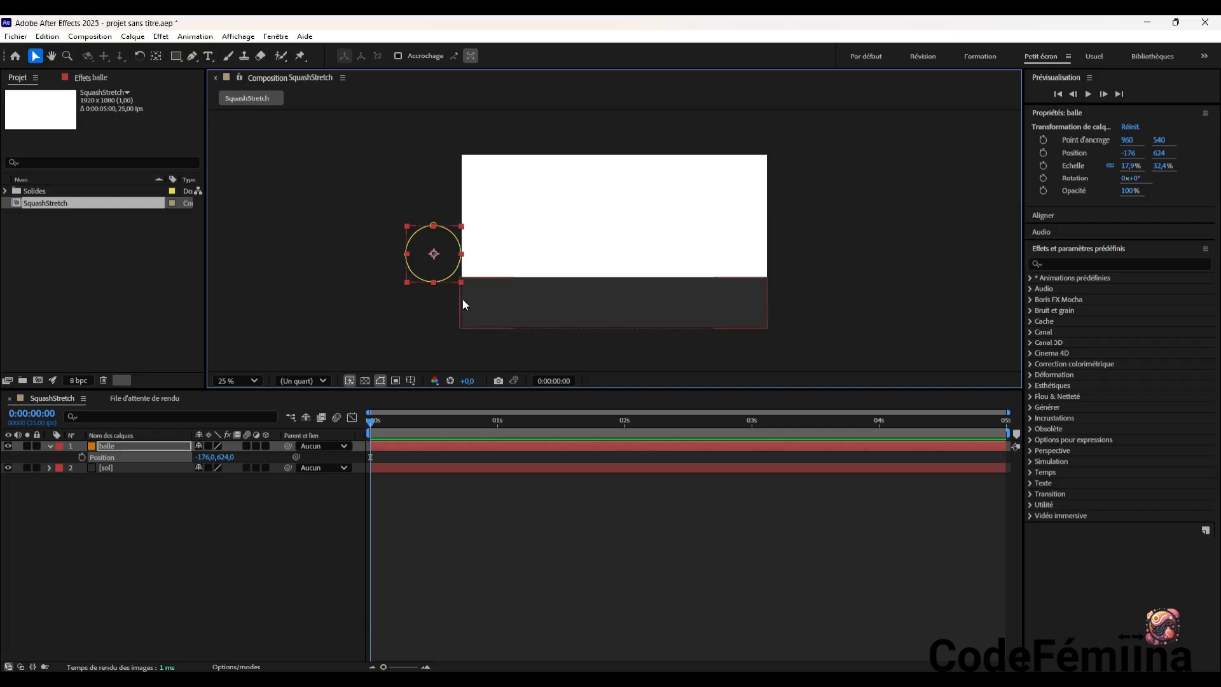
pyautogui.click(82, 456)
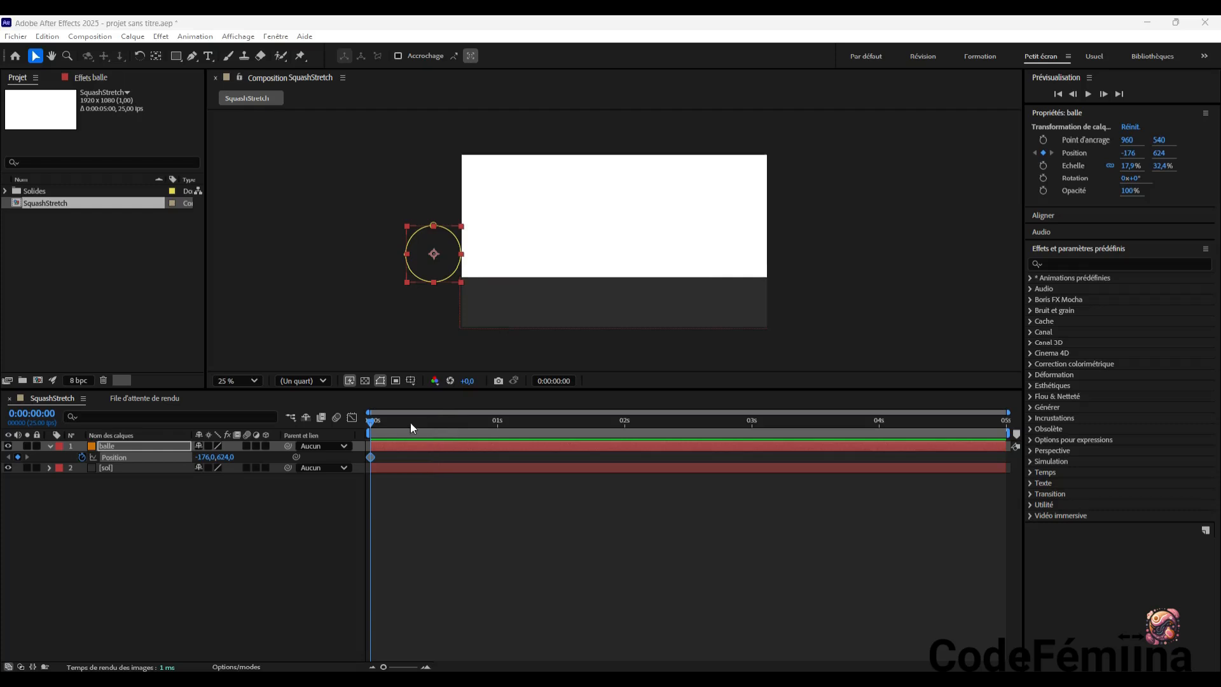
# Add a Position keyframe for the ball at 0:00:00:12, bringing it horizontally into the frame at about 288, 624
pyautogui.moveTo(376, 421); pyautogui.dragTo(434, 429)
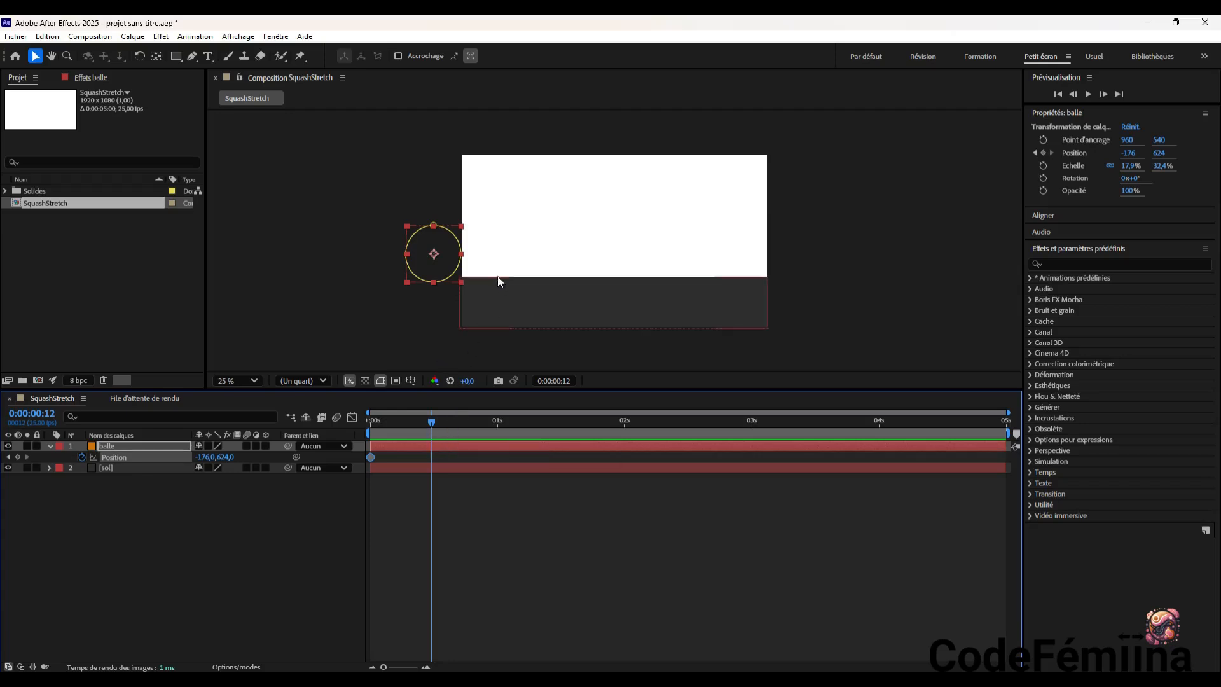
pyautogui.moveTo(433, 253); pyautogui.dragTo(490, 251)
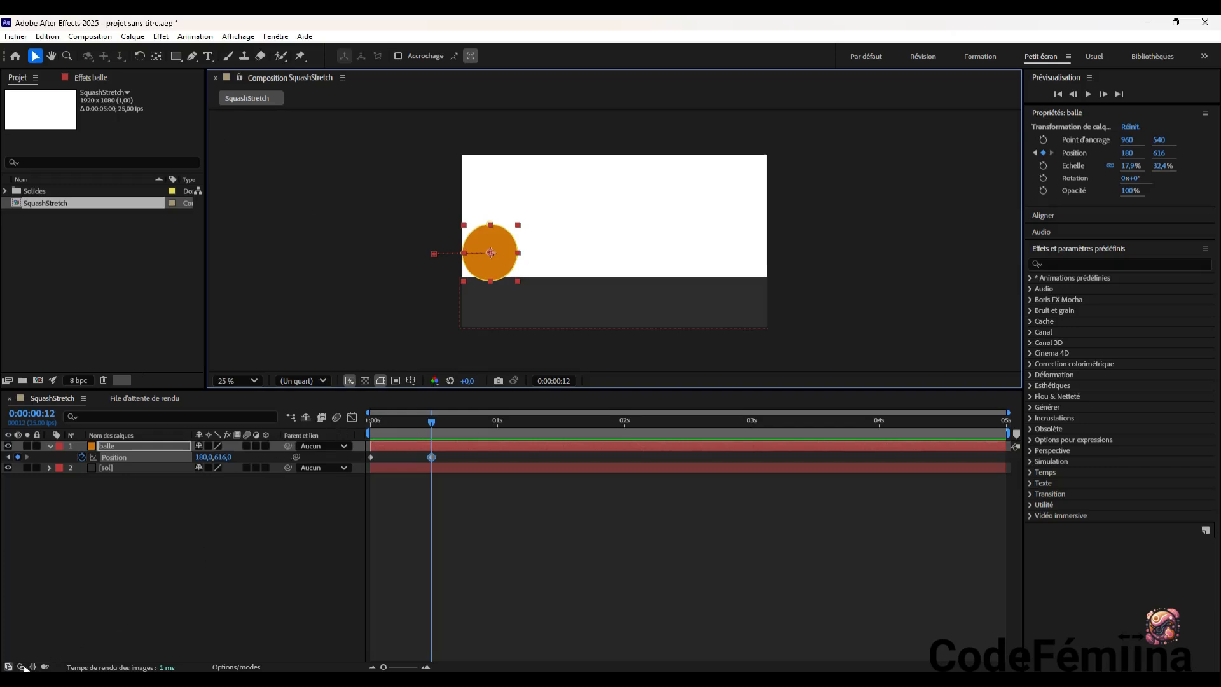
pyautogui.hotkey('ctrl', 'z')
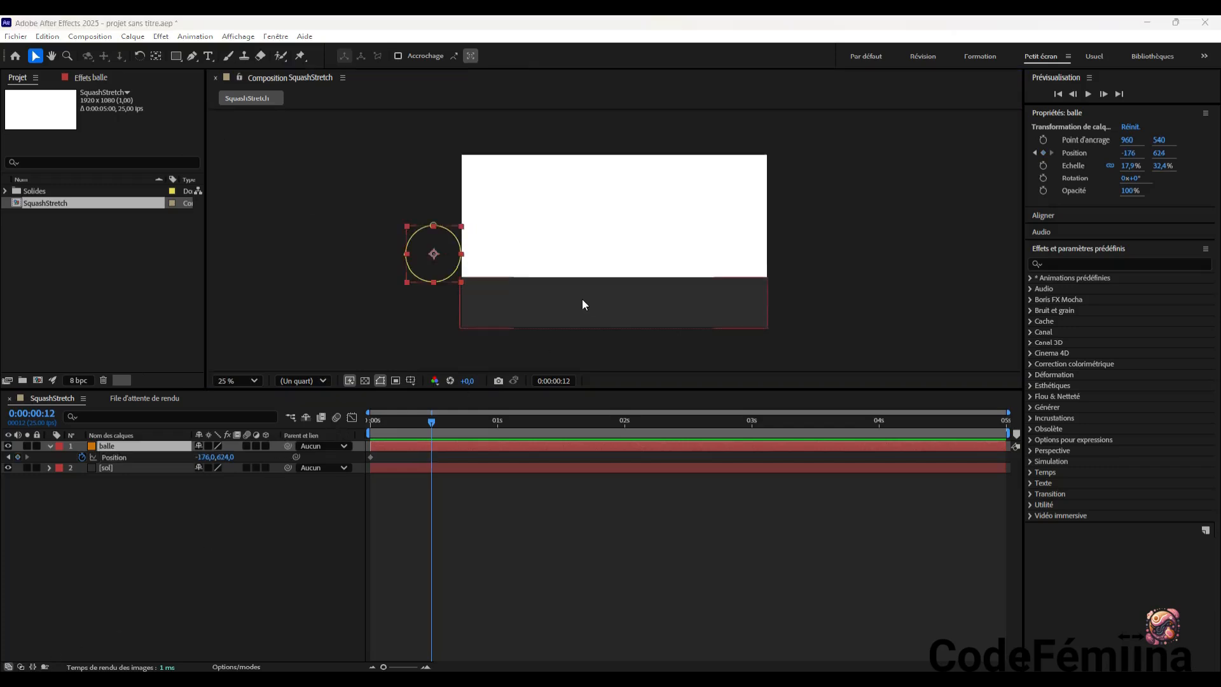
pyautogui.click(435, 255)
pyautogui.hotkey('alt', 'shift', 'p')
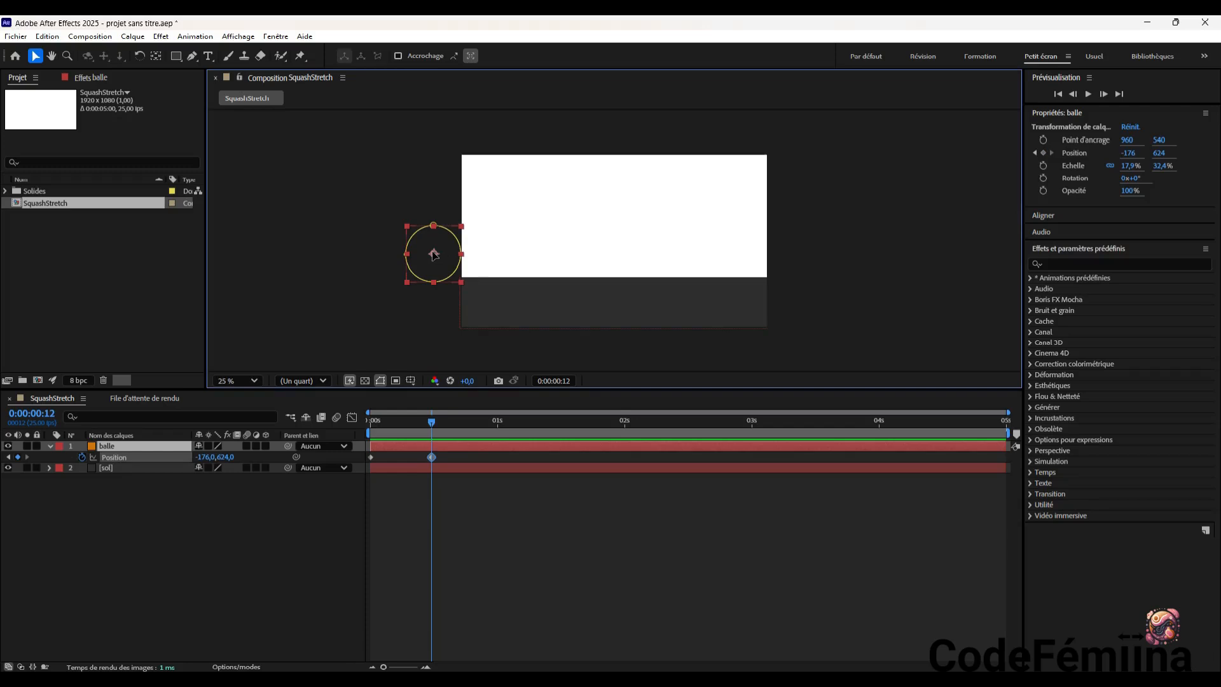
pyautogui.moveTo(434, 255); pyautogui.dragTo(508, 257)
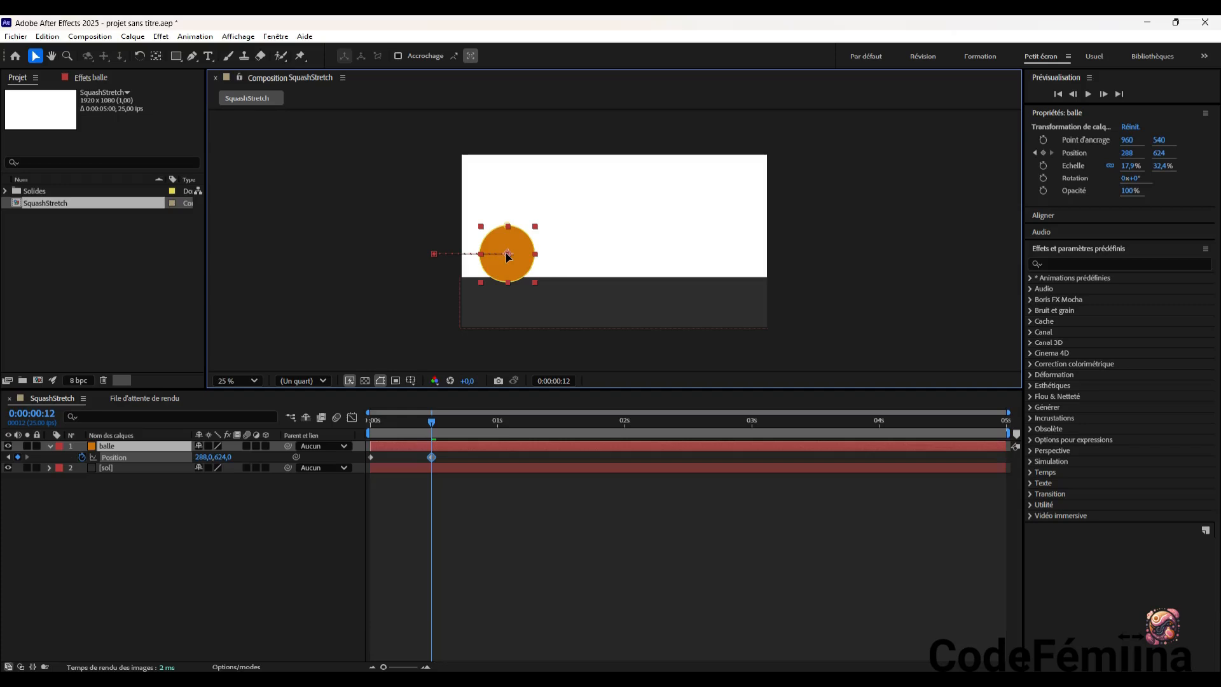
pyautogui.moveTo(431, 423)
pyautogui.mouseDown()
pyautogui.moveTo(361, 437)
pyautogui.moveTo(431, 440)
pyautogui.mouseUp()
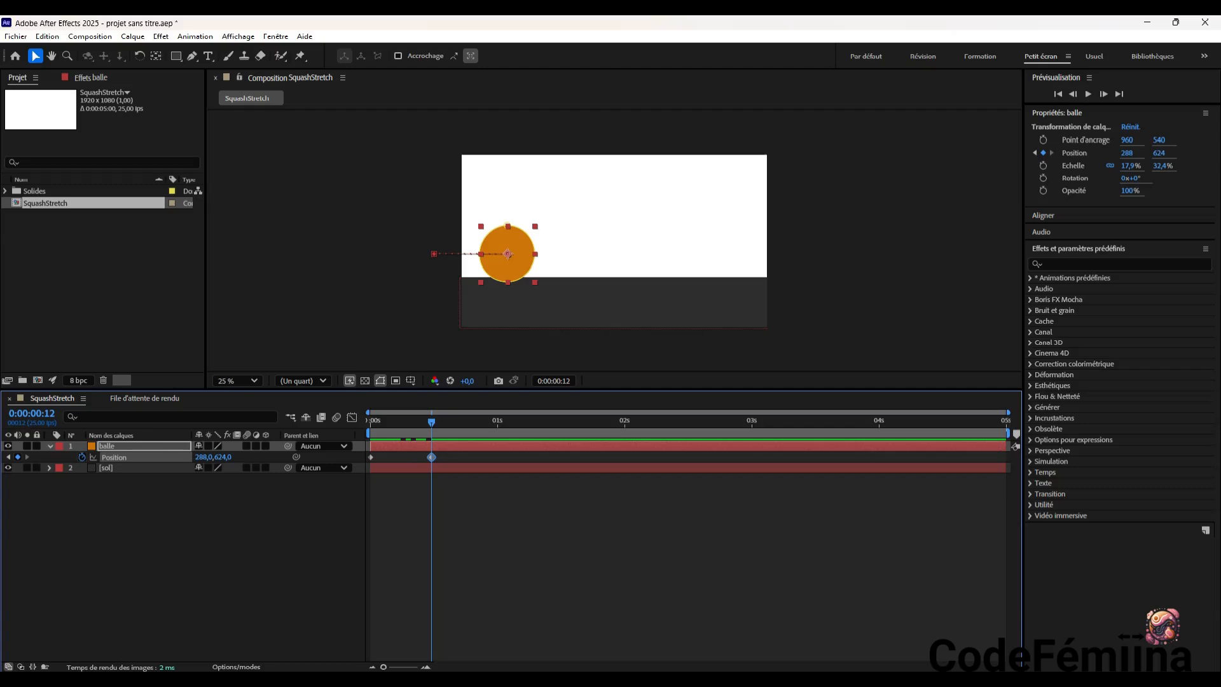
# Raise the start of the ball's motion path to about -292, 216 and move its frame 12 landing point to about 180, 624
pyautogui.click(371, 457)
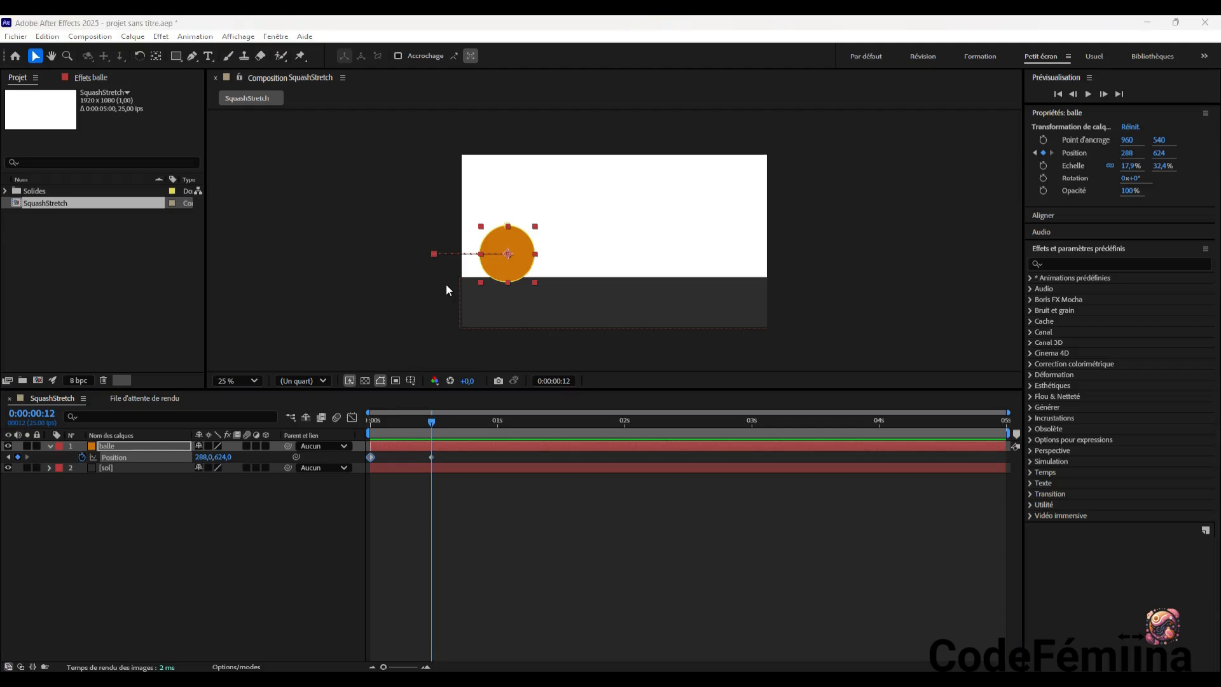
pyautogui.click(433, 253)
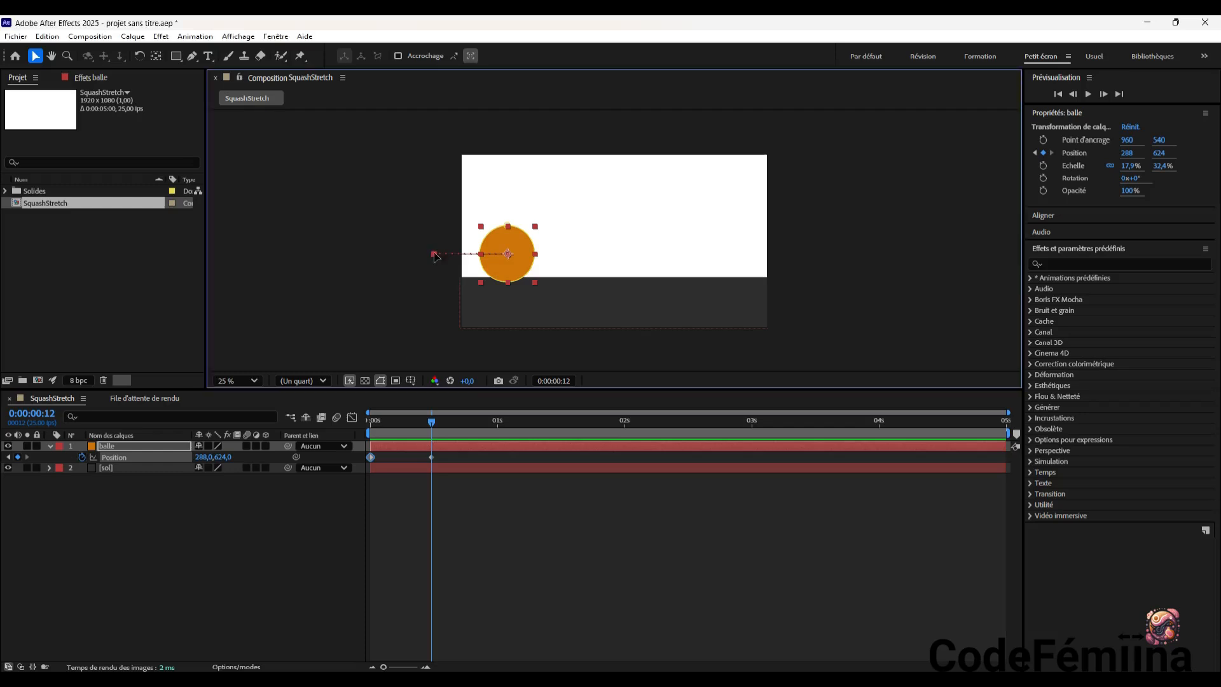
pyautogui.moveTo(436, 256); pyautogui.dragTo(415, 190)
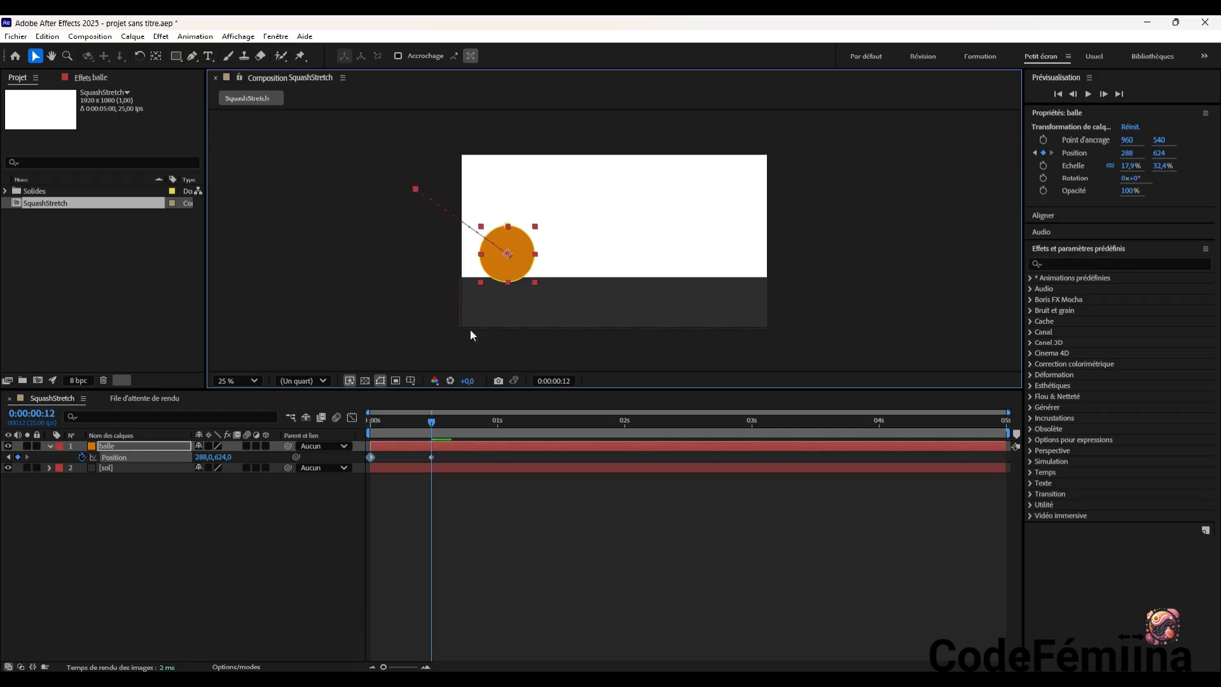
pyautogui.click(509, 253)
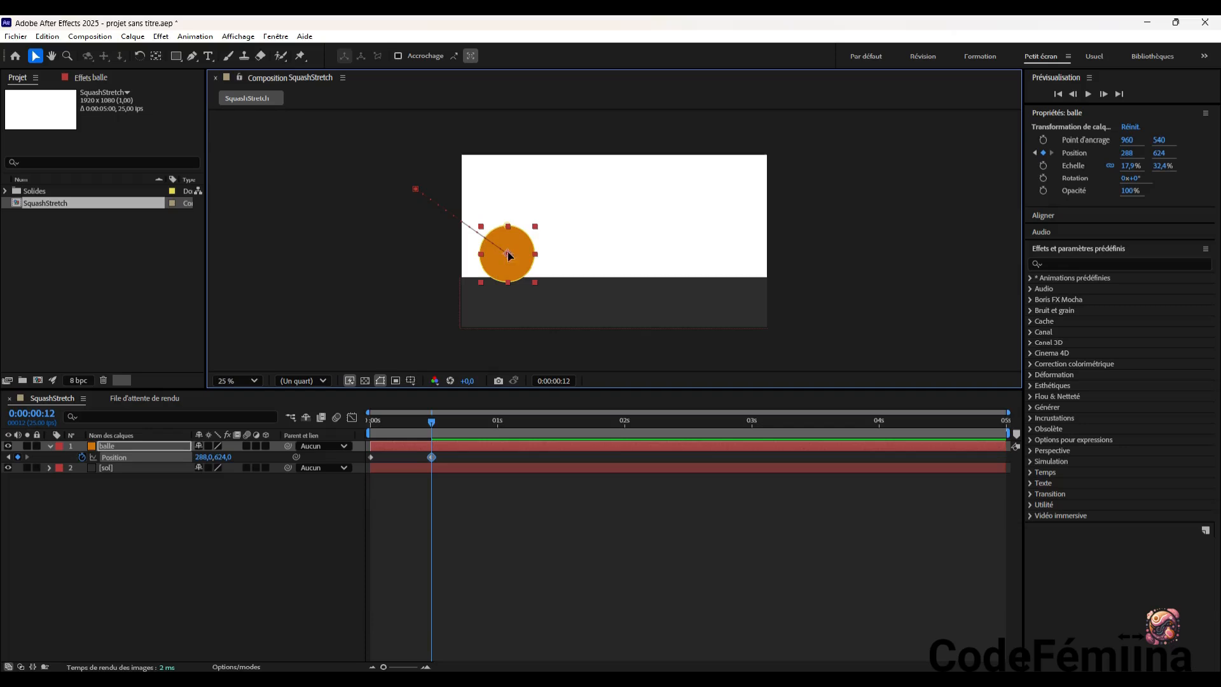
pyautogui.moveTo(508, 256); pyautogui.dragTo(491, 257)
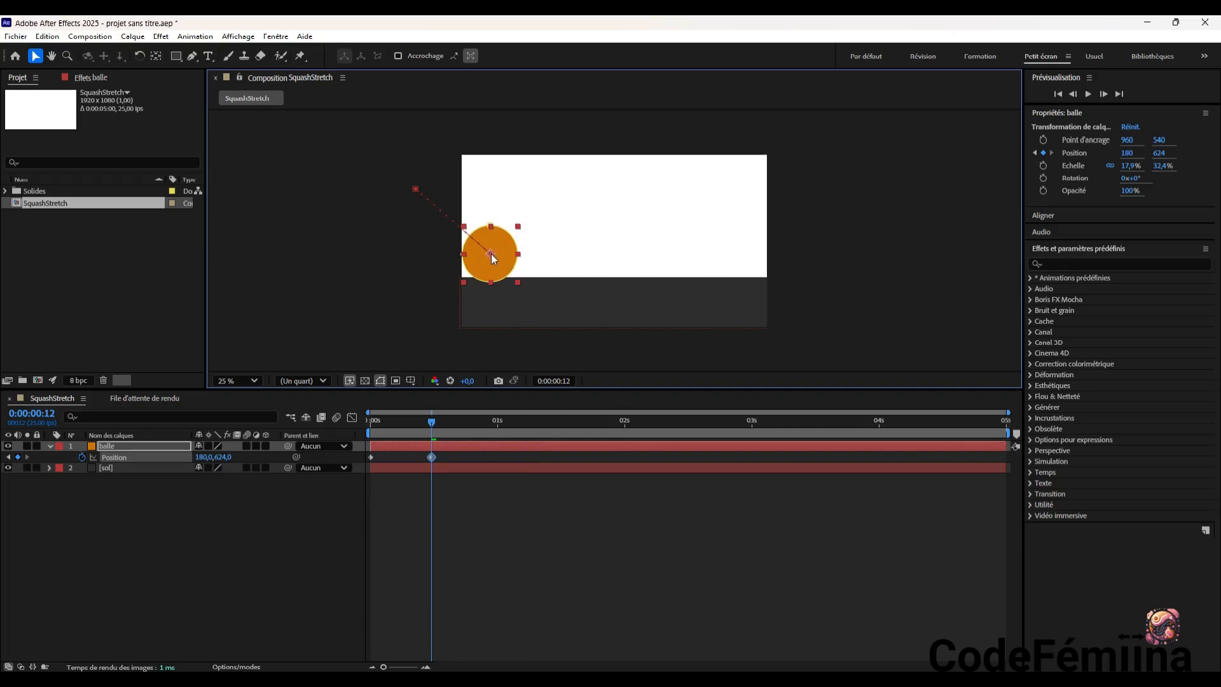
pyautogui.moveTo(432, 422)
pyautogui.mouseDown()
pyautogui.moveTo(353, 427)
pyautogui.moveTo(440, 439)
pyautogui.moveTo(429, 440)
pyautogui.mouseUp()
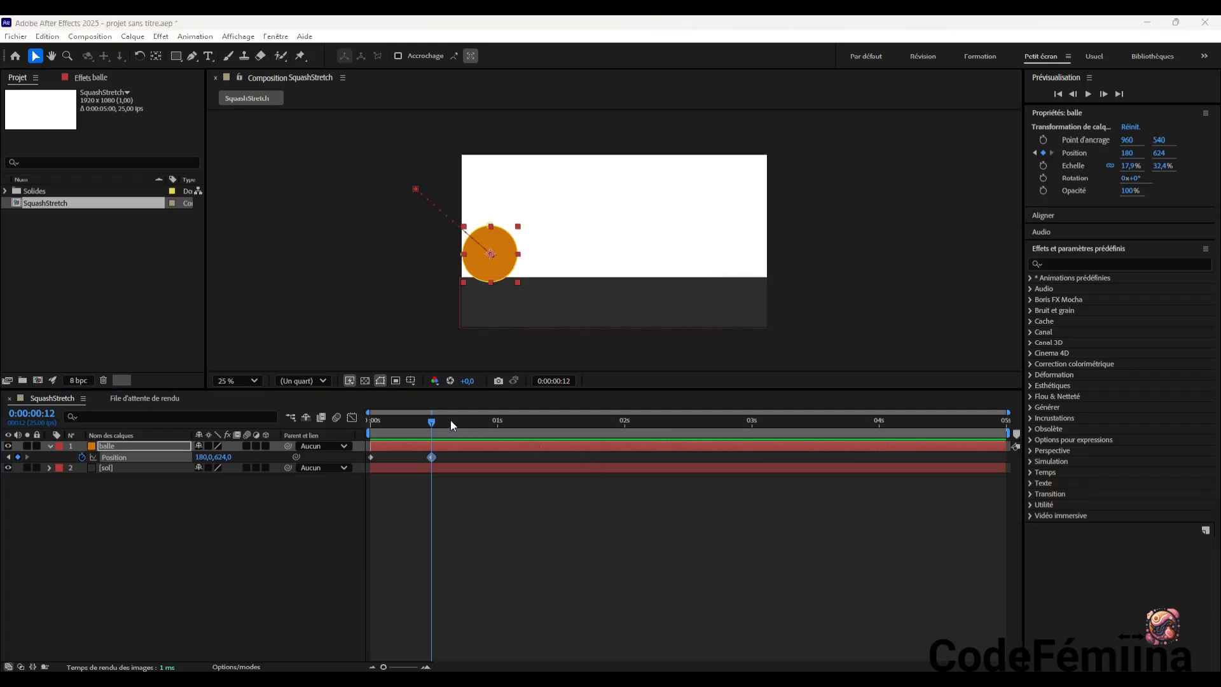
# Keyframe the ball's first rebound at 0:00:01:00, raising it to about 416, 444
pyautogui.moveTo(431, 421); pyautogui.dragTo(498, 425)
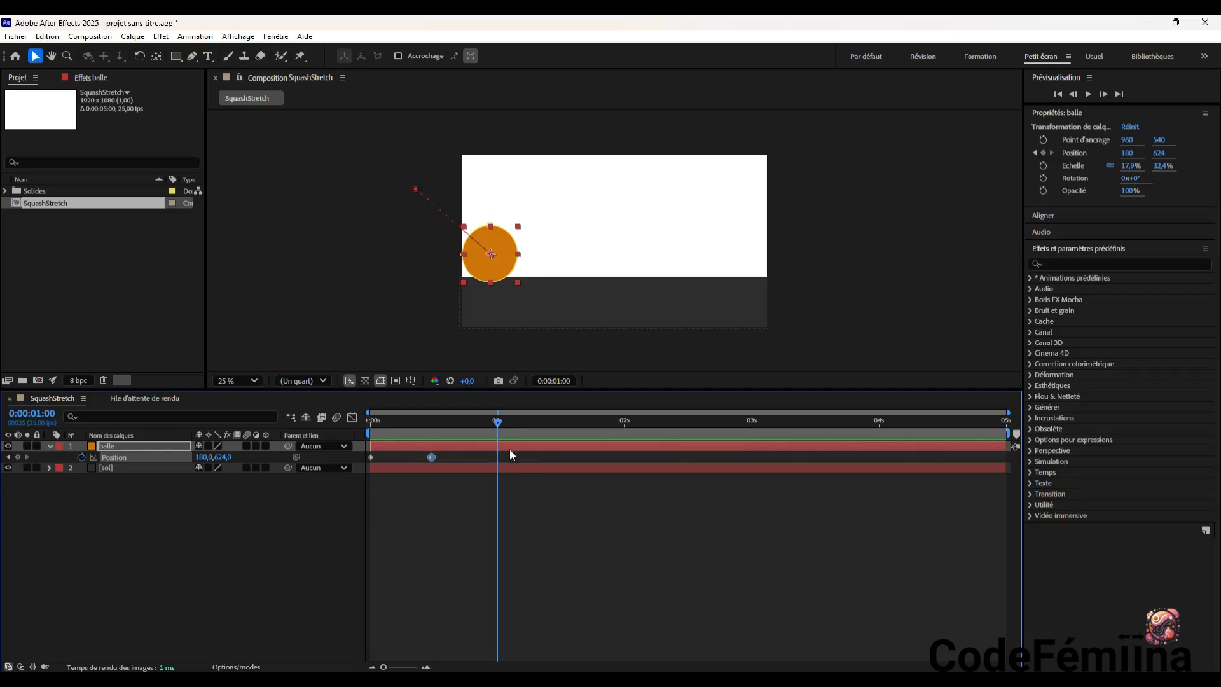
pyautogui.click(495, 259)
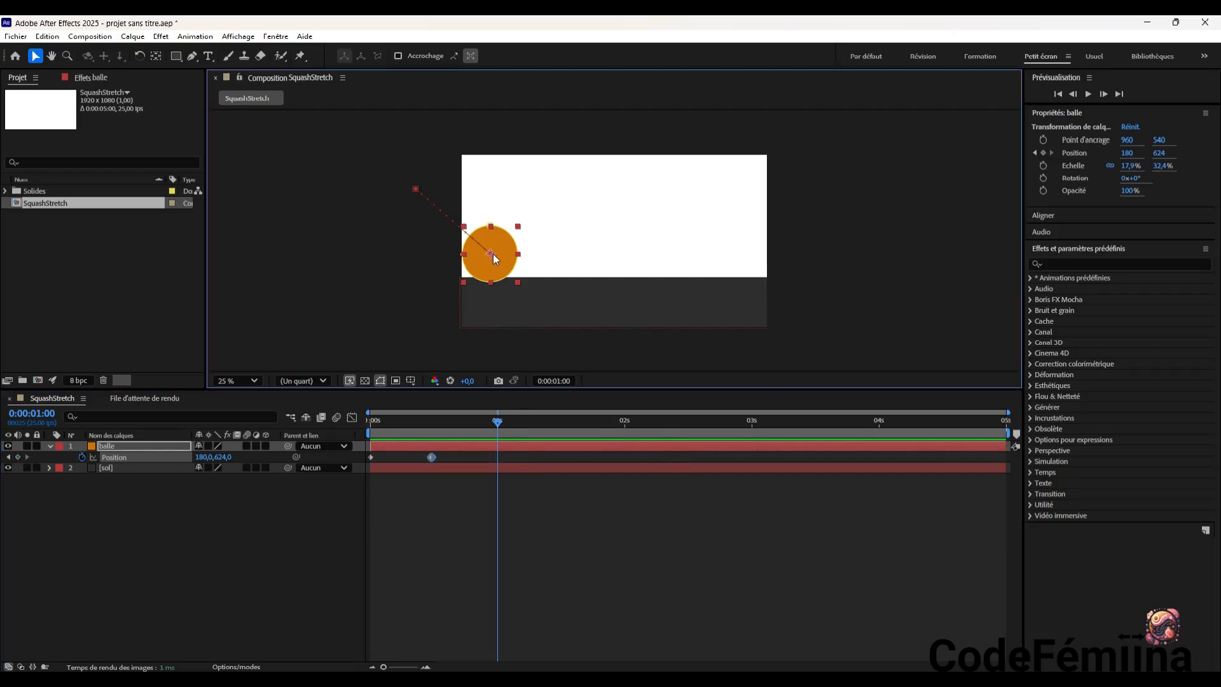
pyautogui.moveTo(496, 258); pyautogui.dragTo(532, 229)
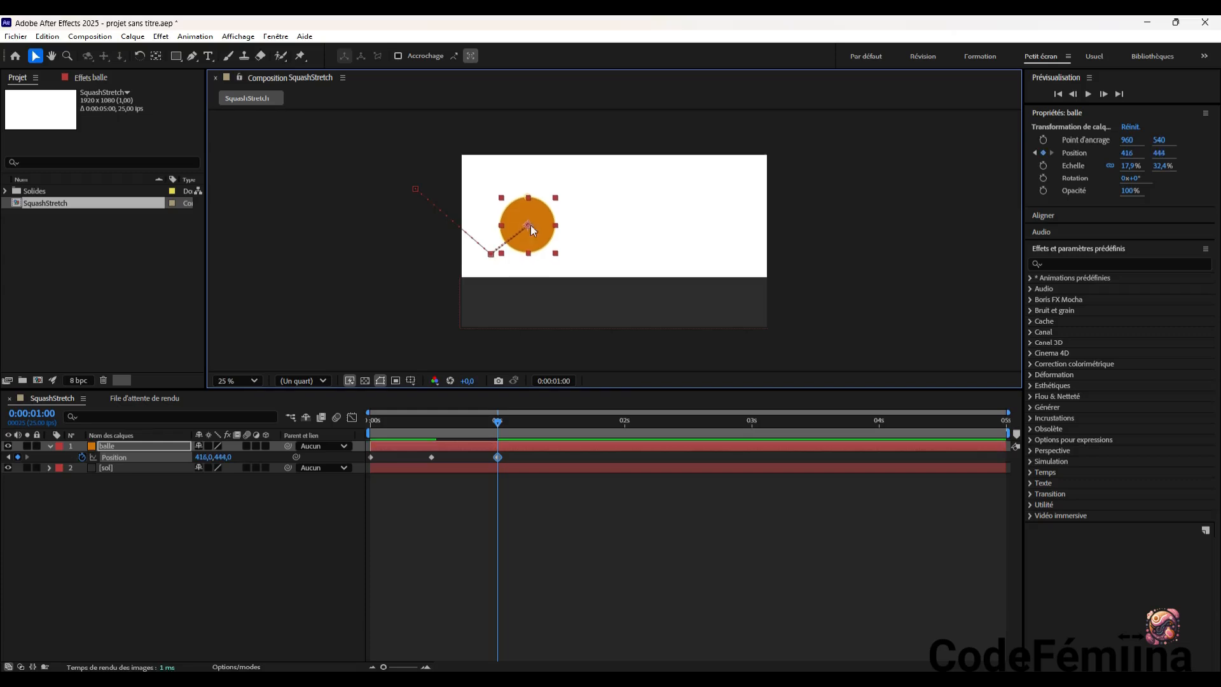
pyautogui.moveTo(498, 421)
pyautogui.mouseDown()
pyautogui.moveTo(348, 444)
pyautogui.moveTo(501, 444)
pyautogui.moveTo(498, 425)
pyautogui.mouseUp()
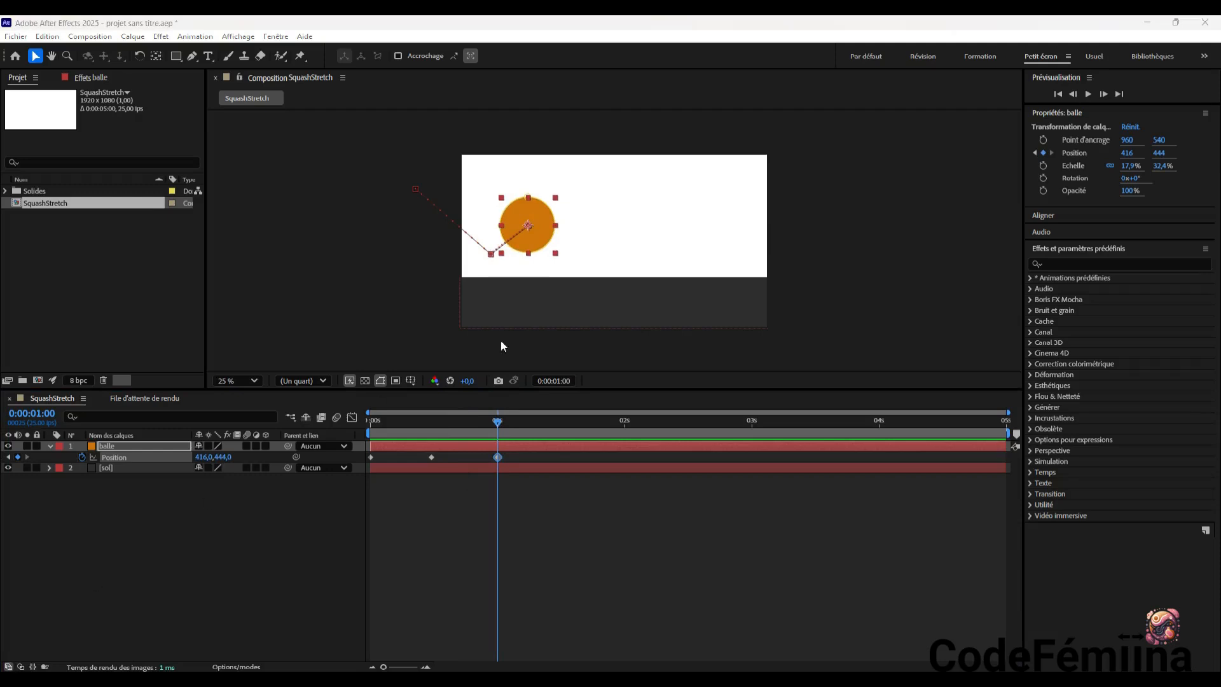
# Keyframe the ball's second landing at 0:00:01:12, placing it on the floor at about 584, 628
pyautogui.moveTo(498, 423); pyautogui.dragTo(563, 434)
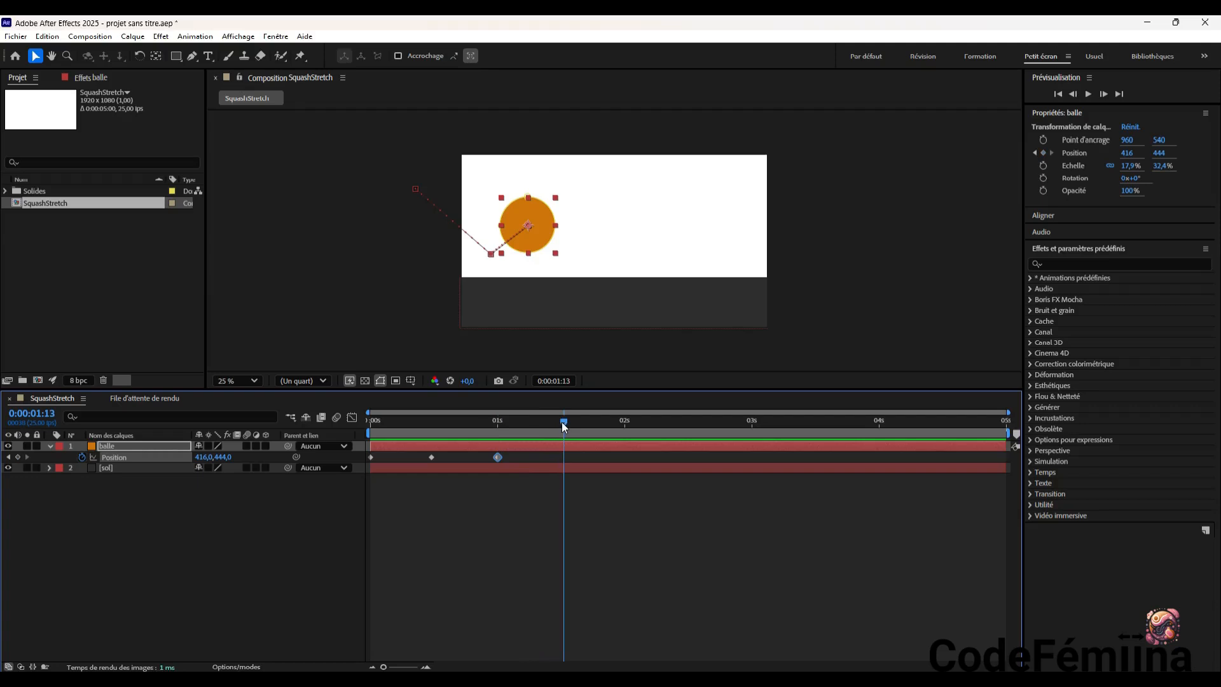
pyautogui.moveTo(563, 422); pyautogui.dragTo(563, 424)
pyautogui.press('pageup')
pyautogui.moveTo(559, 425)
pyautogui.mouseDown()
pyautogui.moveTo(543, 424)
pyautogui.moveTo(570, 425)
pyautogui.moveTo(560, 426)
pyautogui.mouseUp()
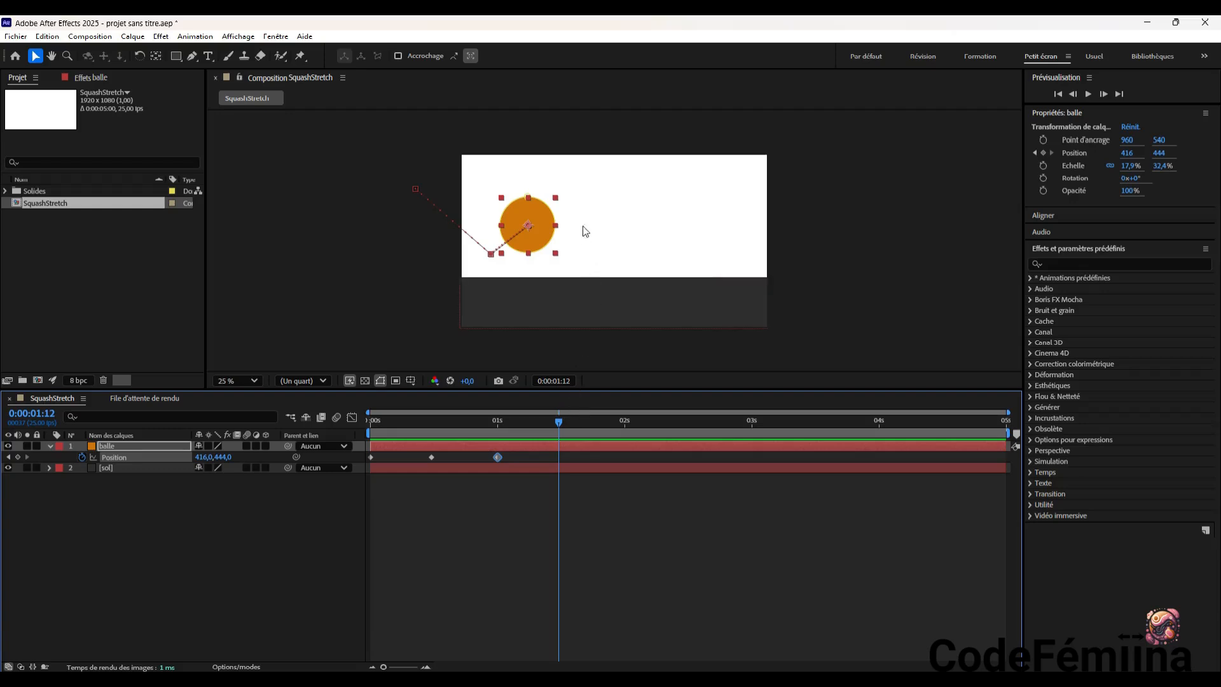
pyautogui.moveTo(533, 230); pyautogui.dragTo(556, 258)
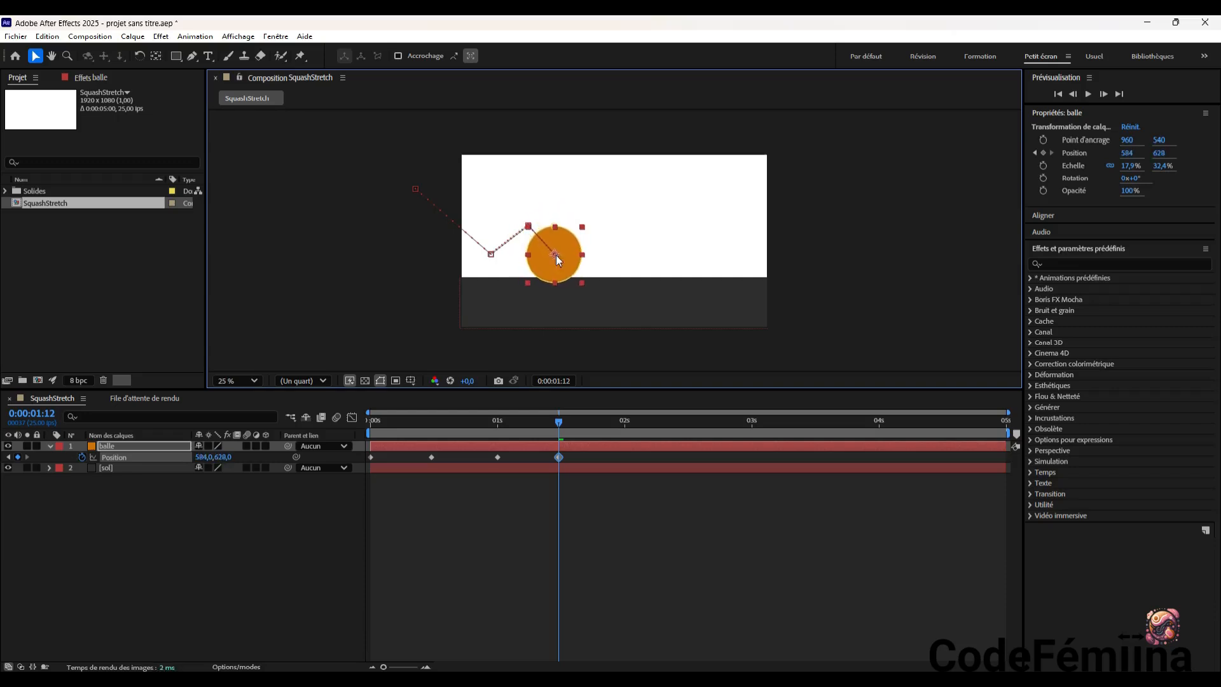
pyautogui.moveTo(559, 421); pyautogui.dragTo(557, 461)
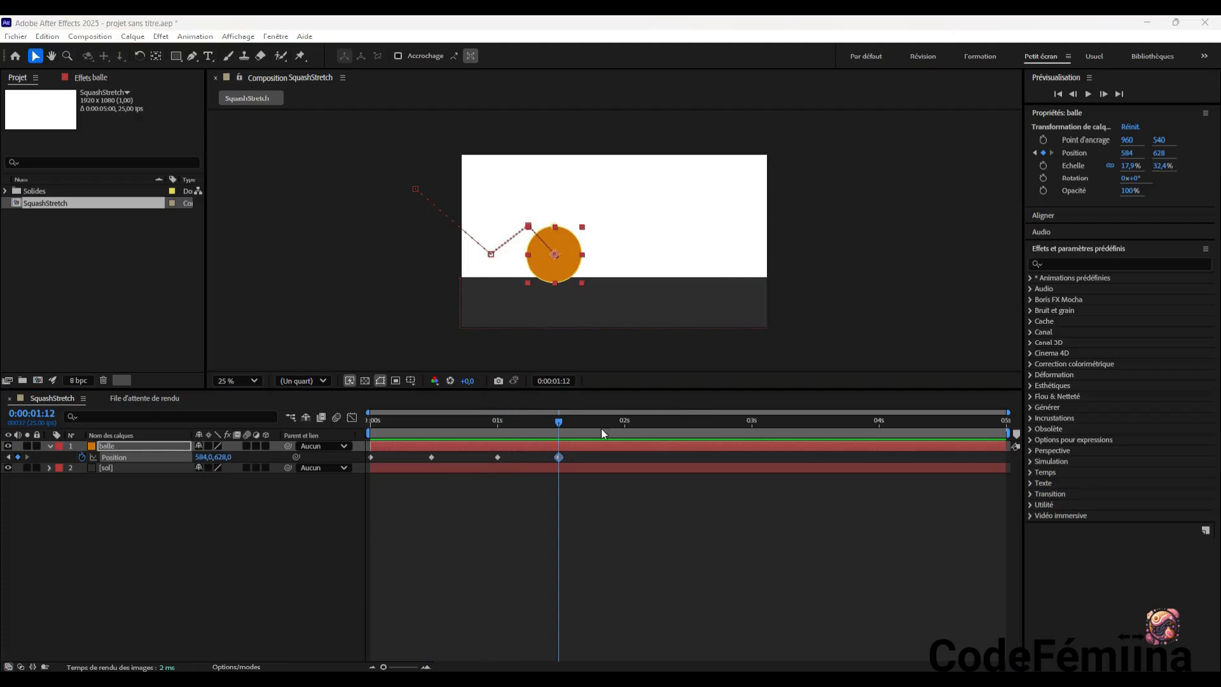
# Keyframe a lower second rebound at 0:00:02:00, placing the ball at about 760, 540
pyautogui.moveTo(560, 425); pyautogui.dragTo(626, 429)
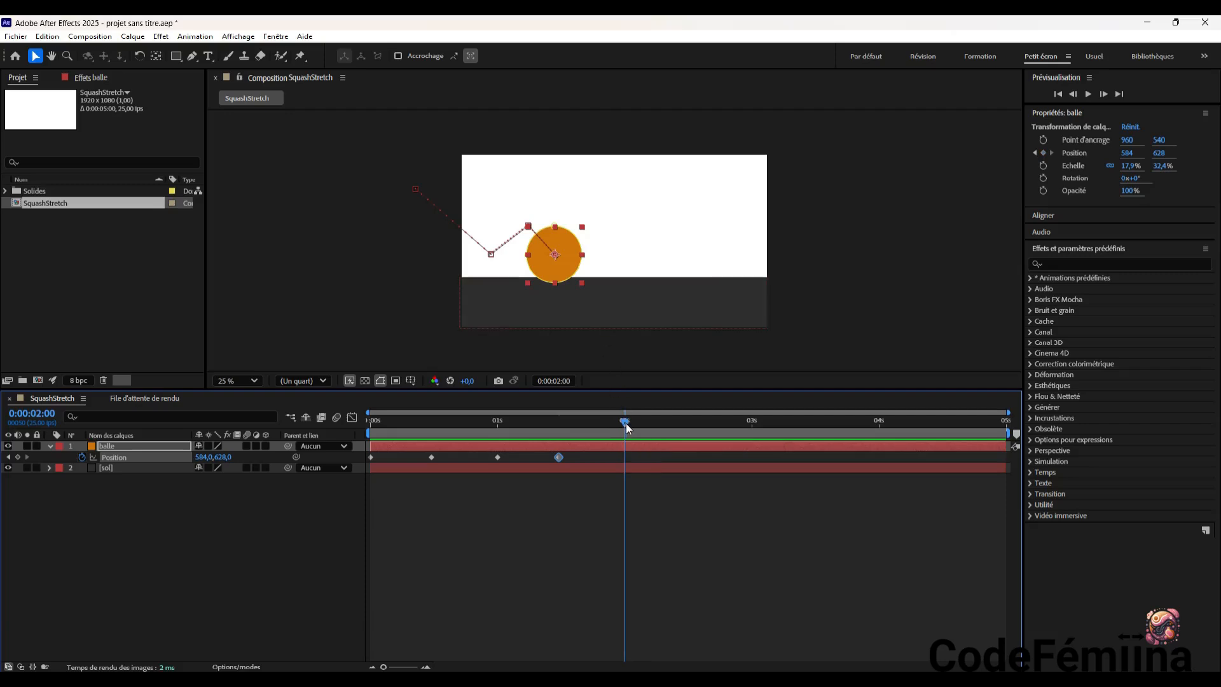
pyautogui.moveTo(625, 427); pyautogui.dragTo(559, 480)
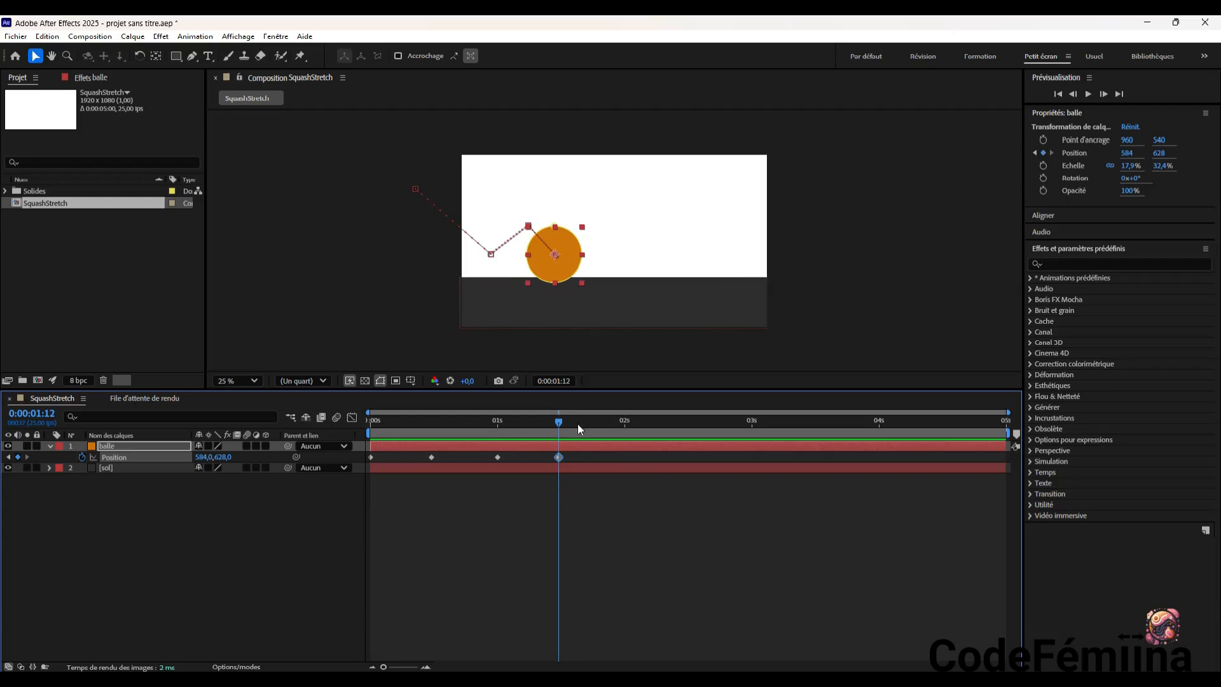
pyautogui.moveTo(557, 428); pyautogui.dragTo(626, 433)
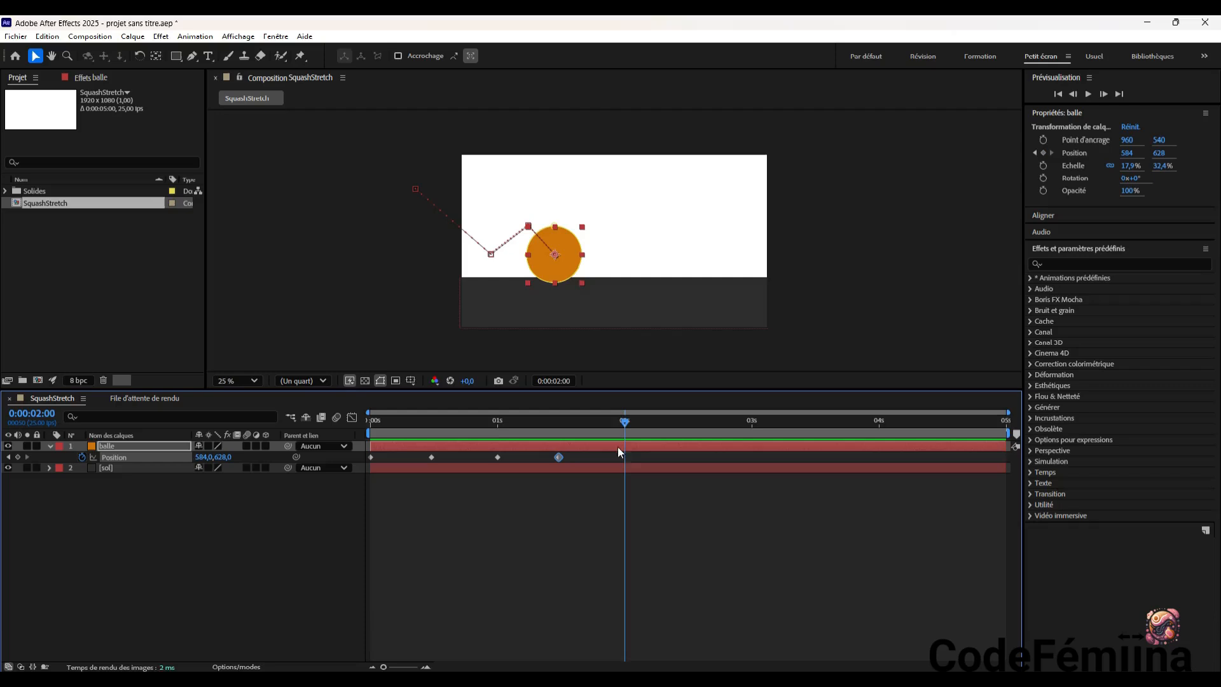
pyautogui.click(558, 254)
pyautogui.moveTo(560, 253); pyautogui.dragTo(588, 242)
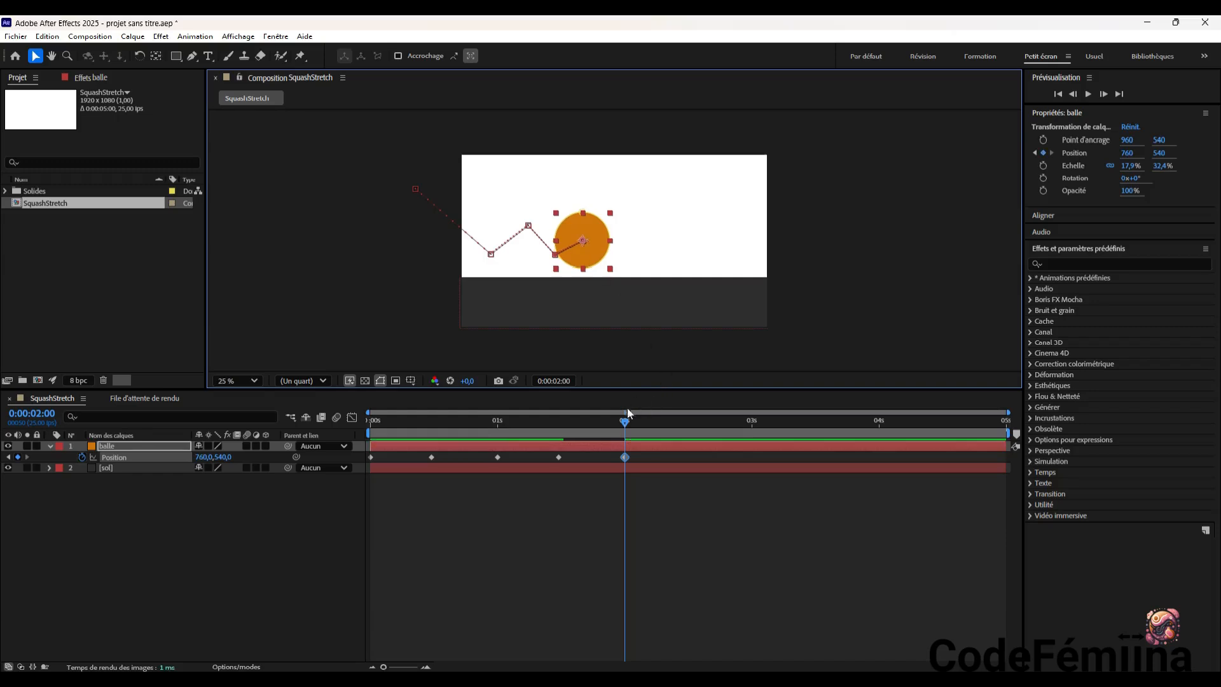
# Keyframe the ball's third landing at 0:00:02:11, placing it on the floor at about 880, 660
pyautogui.moveTo(626, 423); pyautogui.dragTo(681, 432)
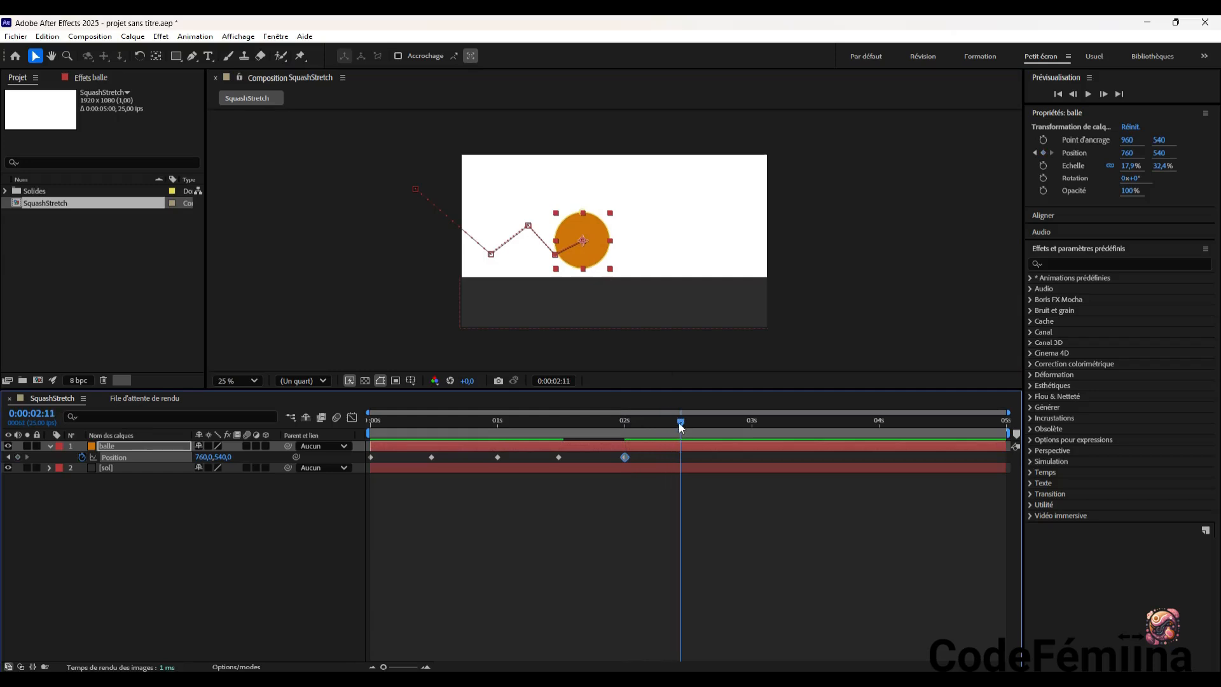
pyautogui.moveTo(596, 241); pyautogui.dragTo(610, 256)
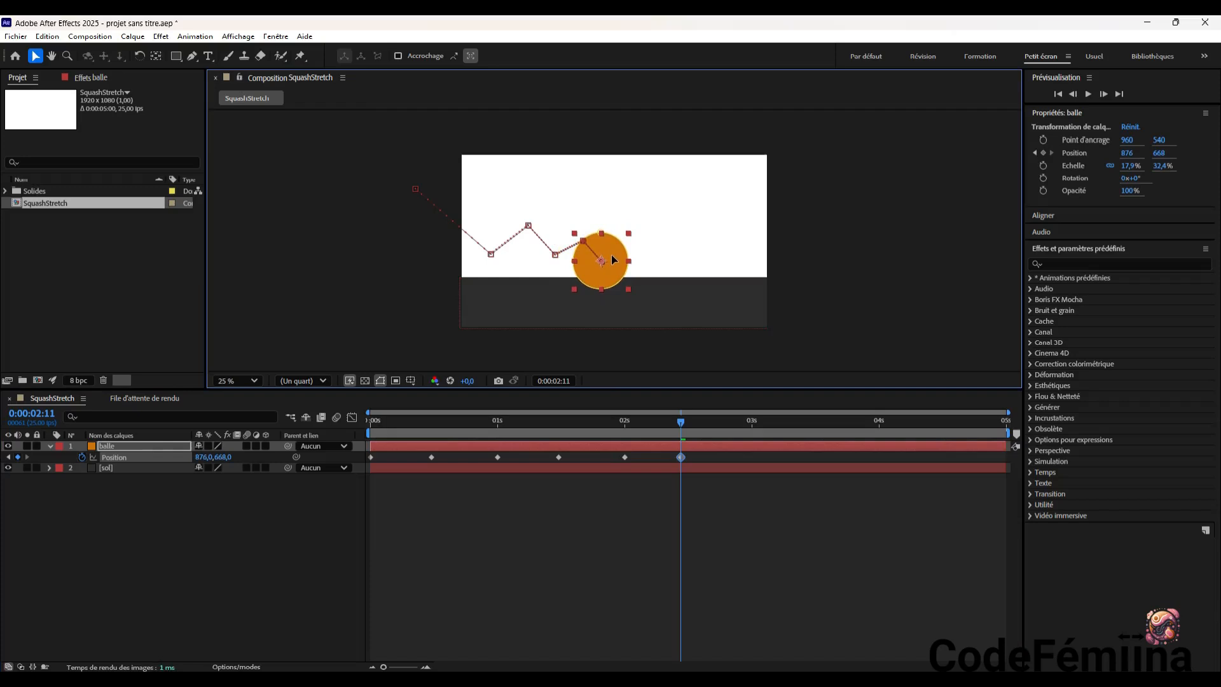
pyautogui.moveTo(612, 254); pyautogui.dragTo(612, 253)
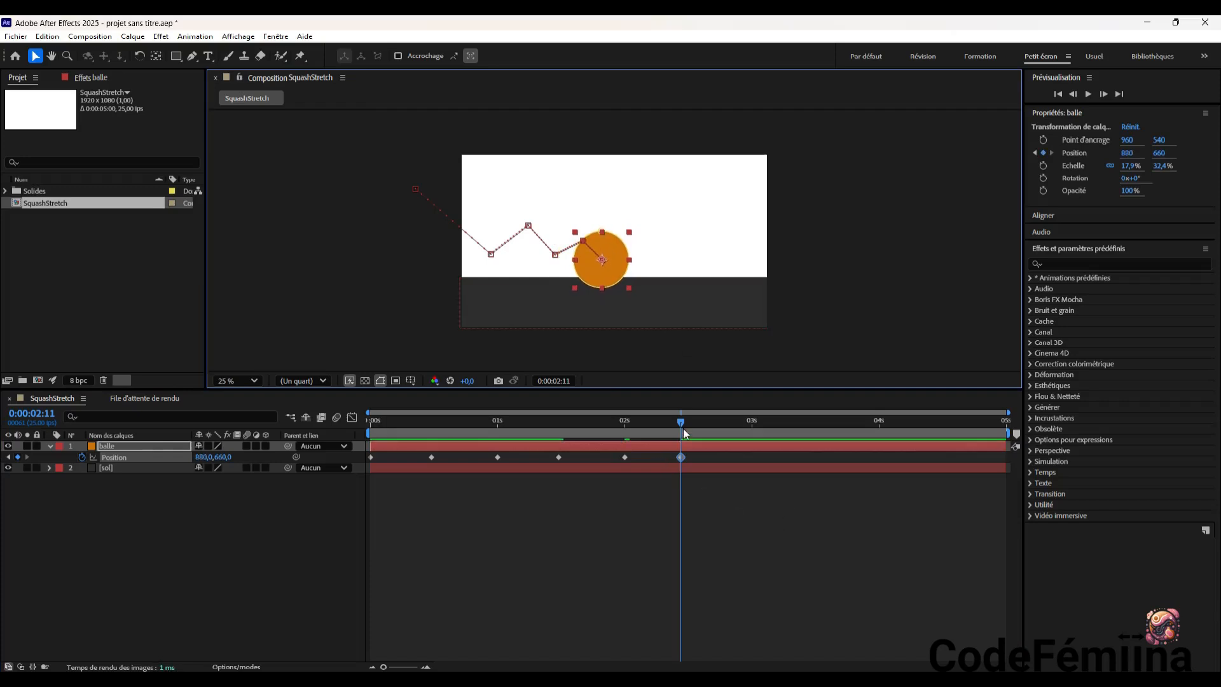
# Keyframe the ball's final roll along the floor at 0:00:03:00, ending at about 1428, 668
pyautogui.moveTo(681, 422); pyautogui.dragTo(753, 434)
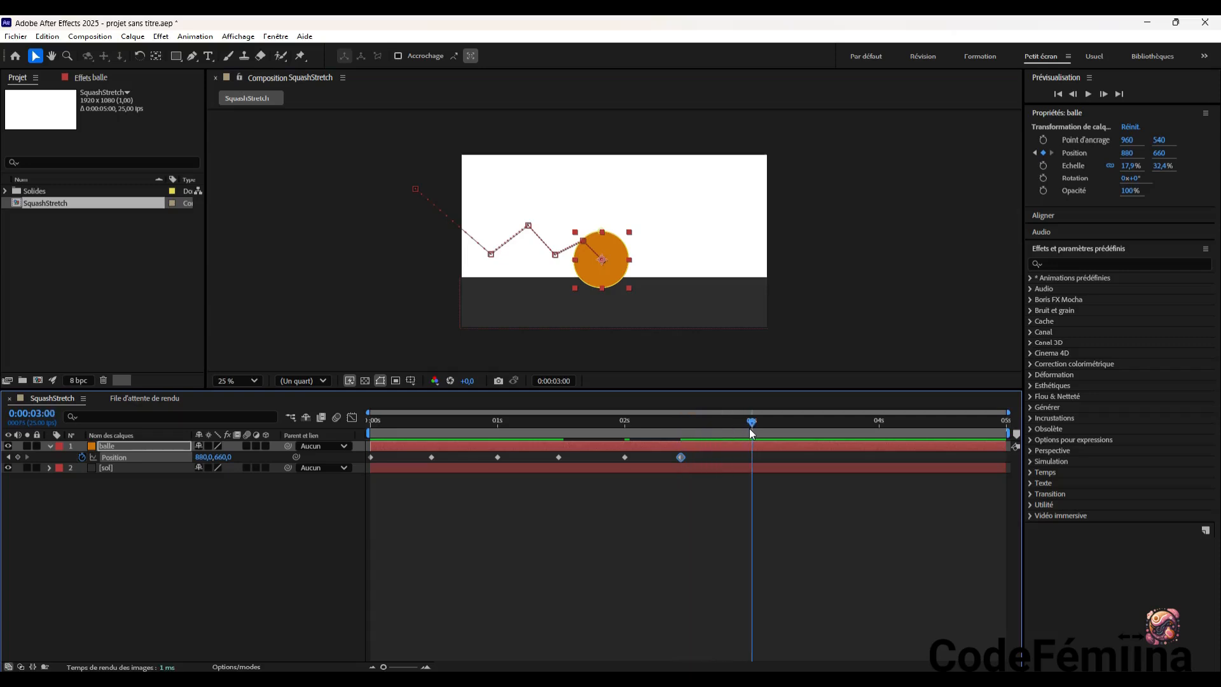
pyautogui.click(608, 262)
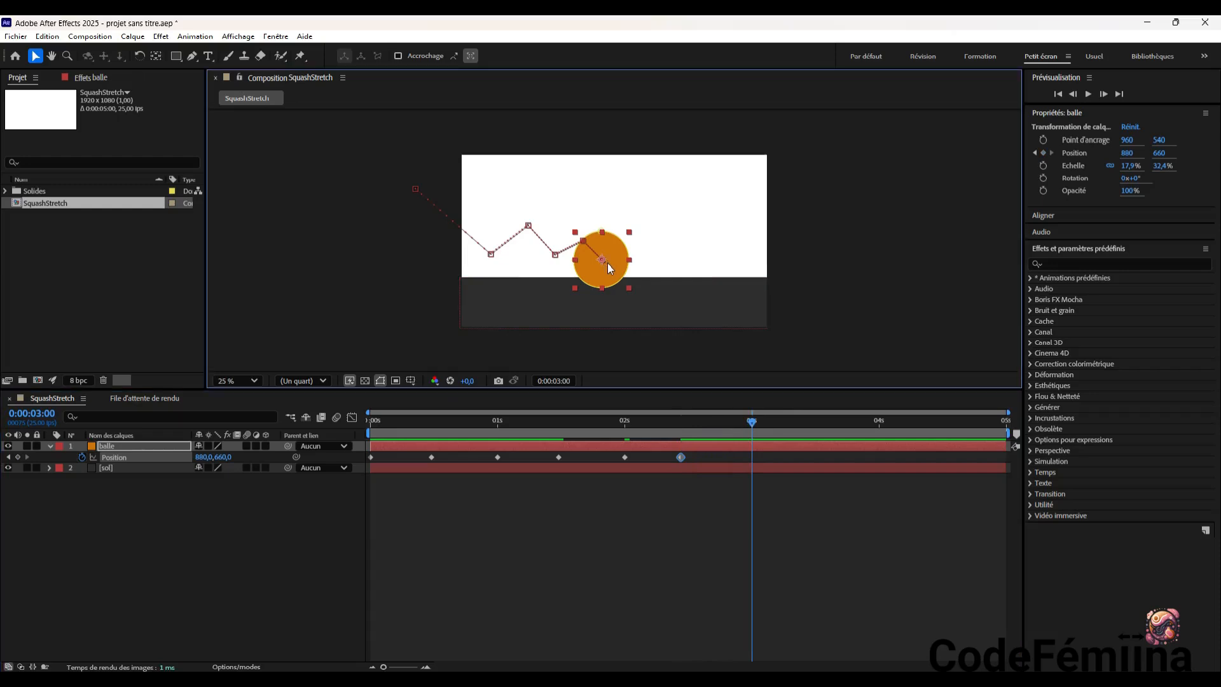
pyautogui.hotkey('alt', 'shift', 'p')
pyautogui.moveTo(603, 263); pyautogui.dragTo(684, 264)
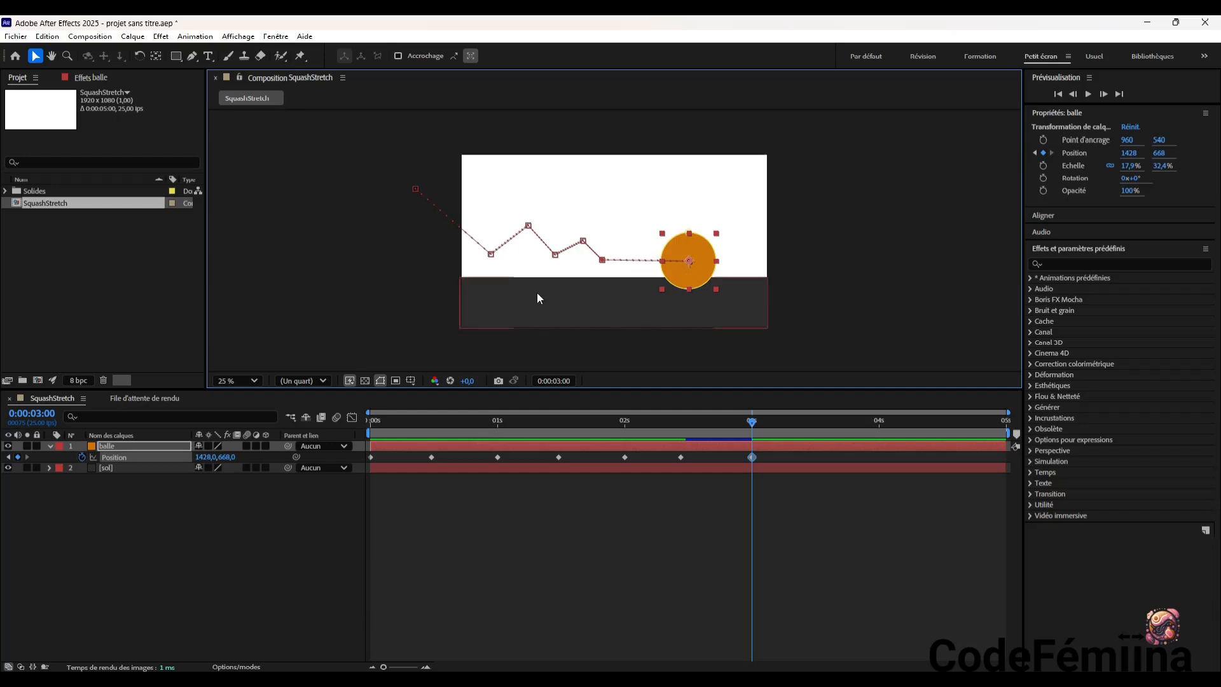
# Preview the bouncing animation from the start, then check the ball's end position at 0:00:03:00
pyautogui.moveTo(752, 425); pyautogui.dragTo(357, 433)
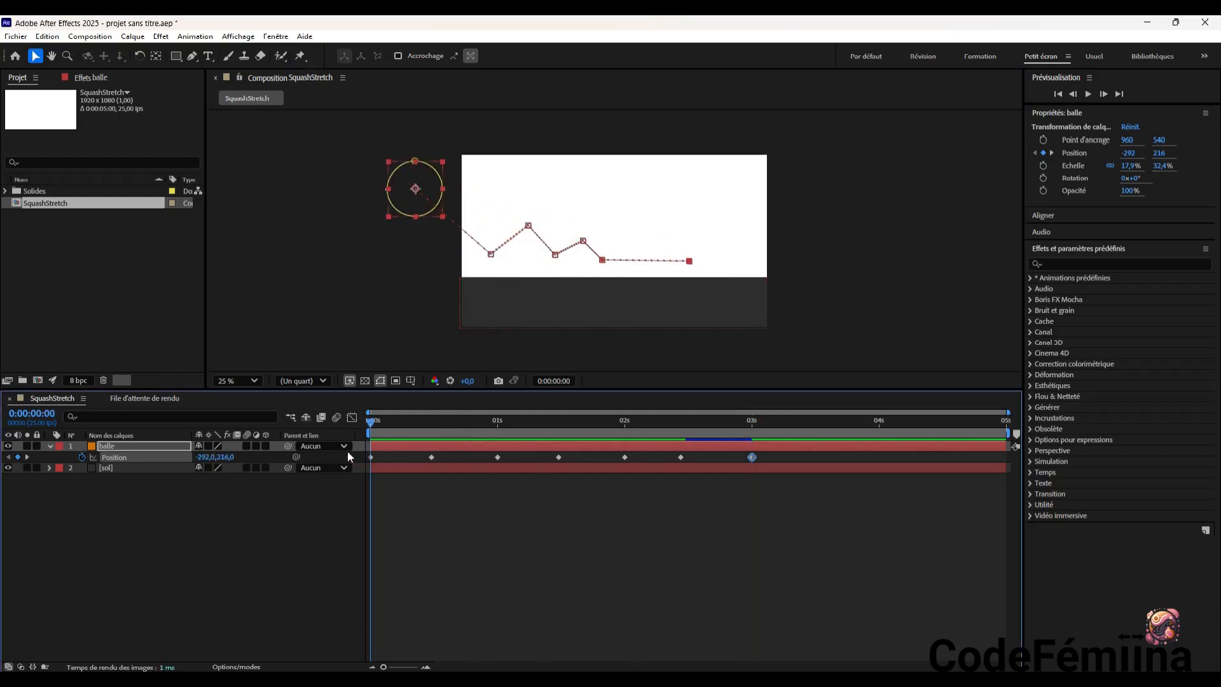
pyautogui.press('space')
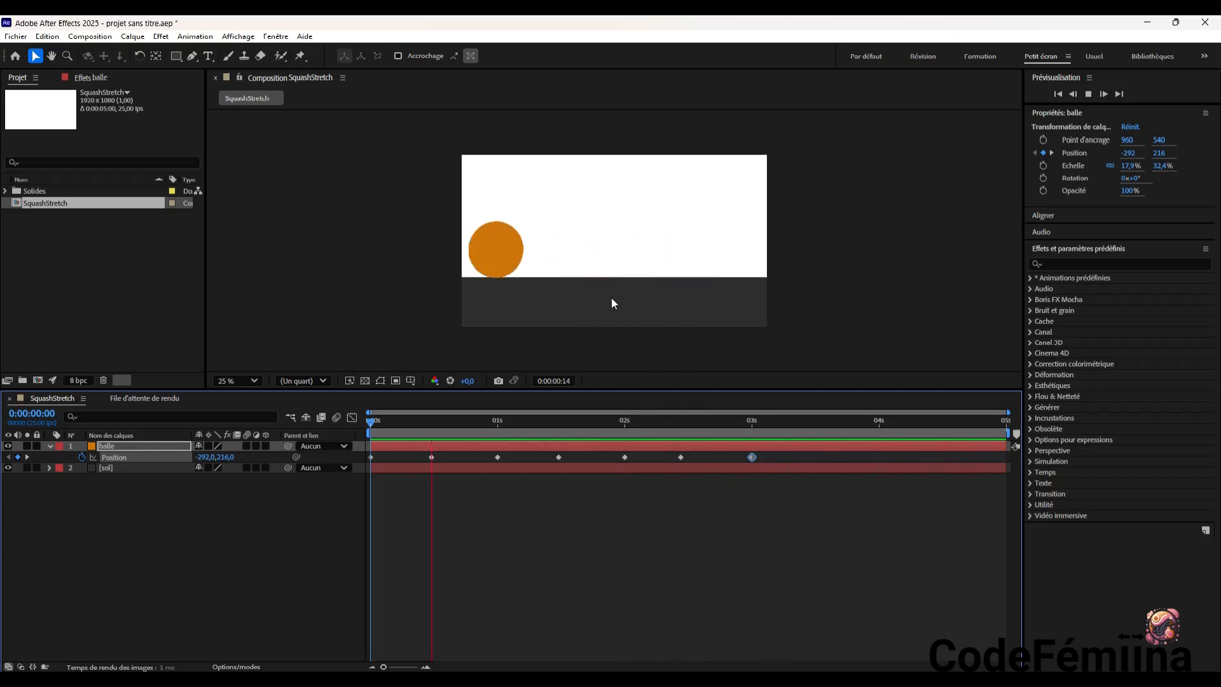
pyautogui.press('space')
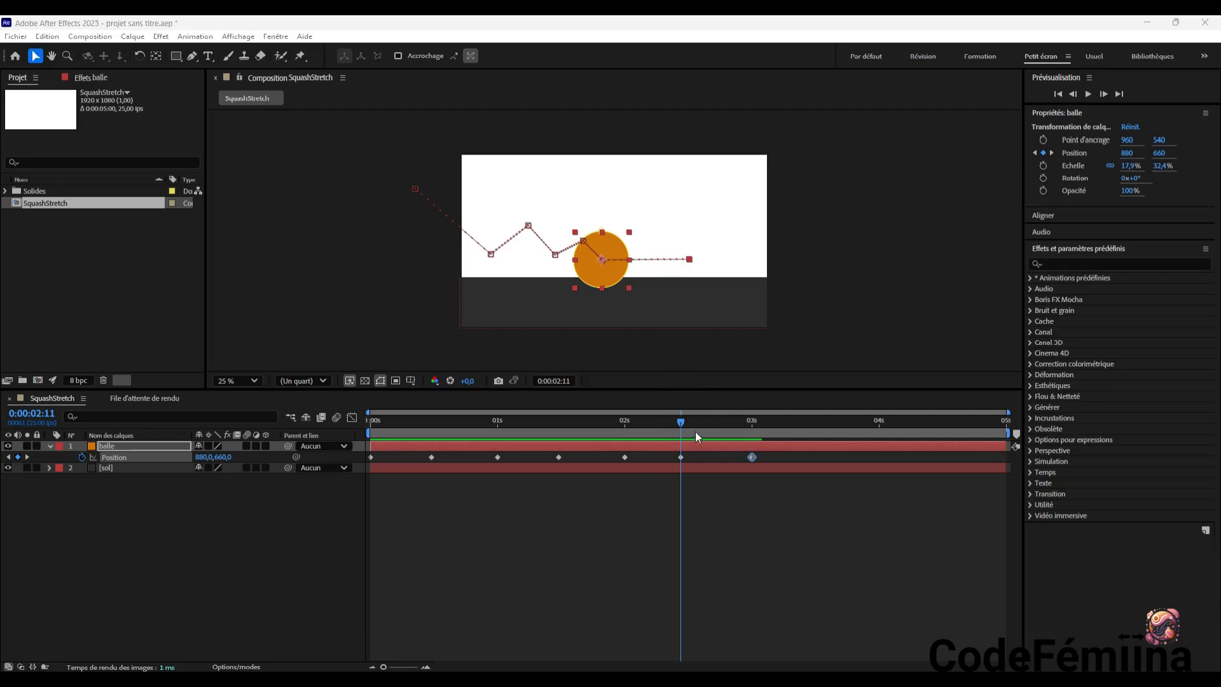
pyautogui.moveTo(681, 422); pyautogui.dragTo(755, 435)
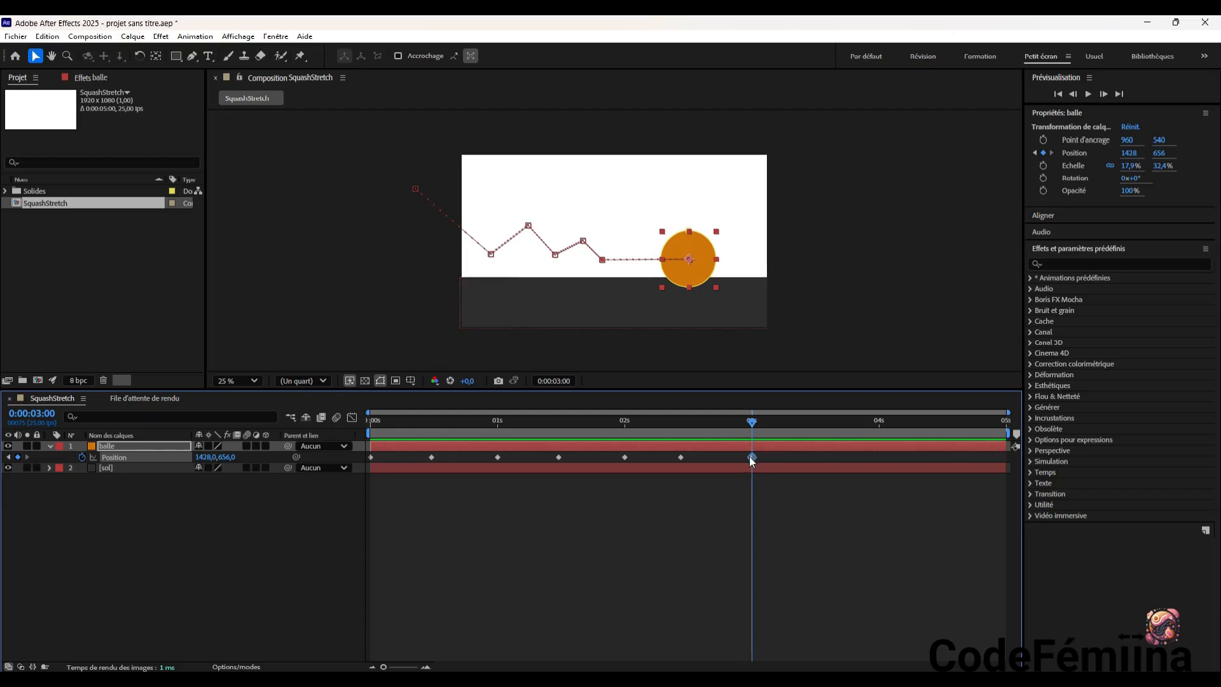
# Shorten the ball's final roll at 0:00:03:00 so it ends at about 1180, 660, and preview the animation from the start
pyautogui.click(694, 272)
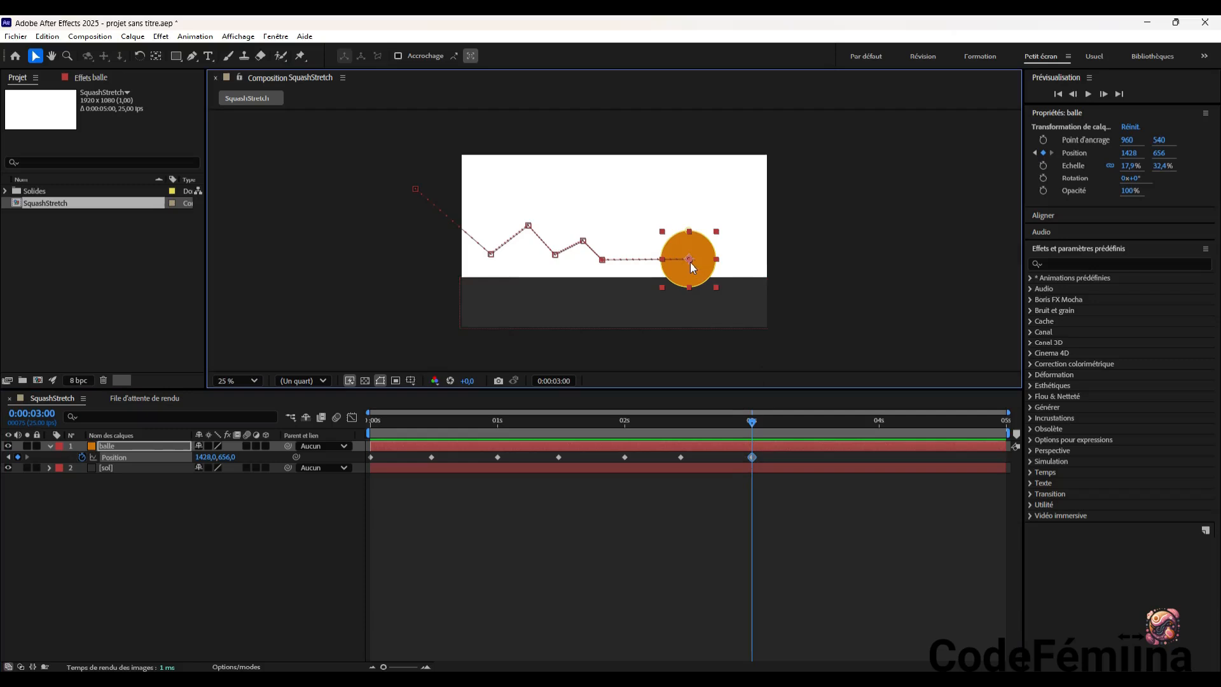
pyautogui.moveTo(690, 266); pyautogui.dragTo(661, 267)
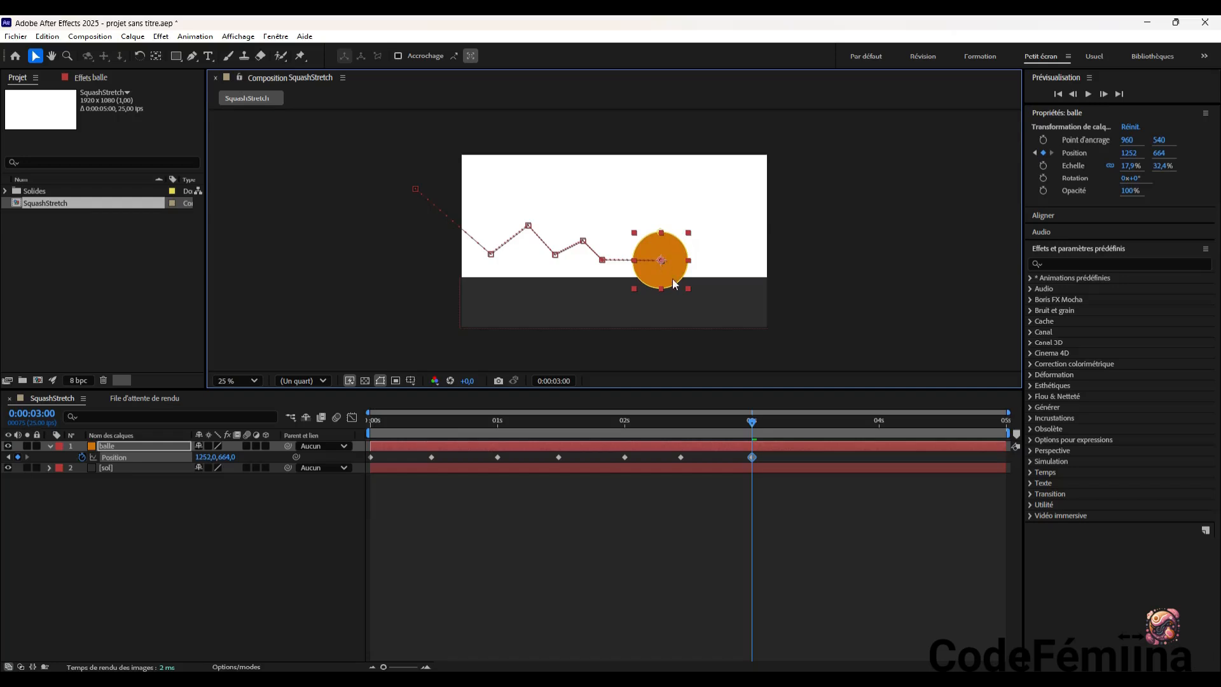
pyautogui.moveTo(752, 425); pyautogui.dragTo(357, 434)
pyautogui.press('space')
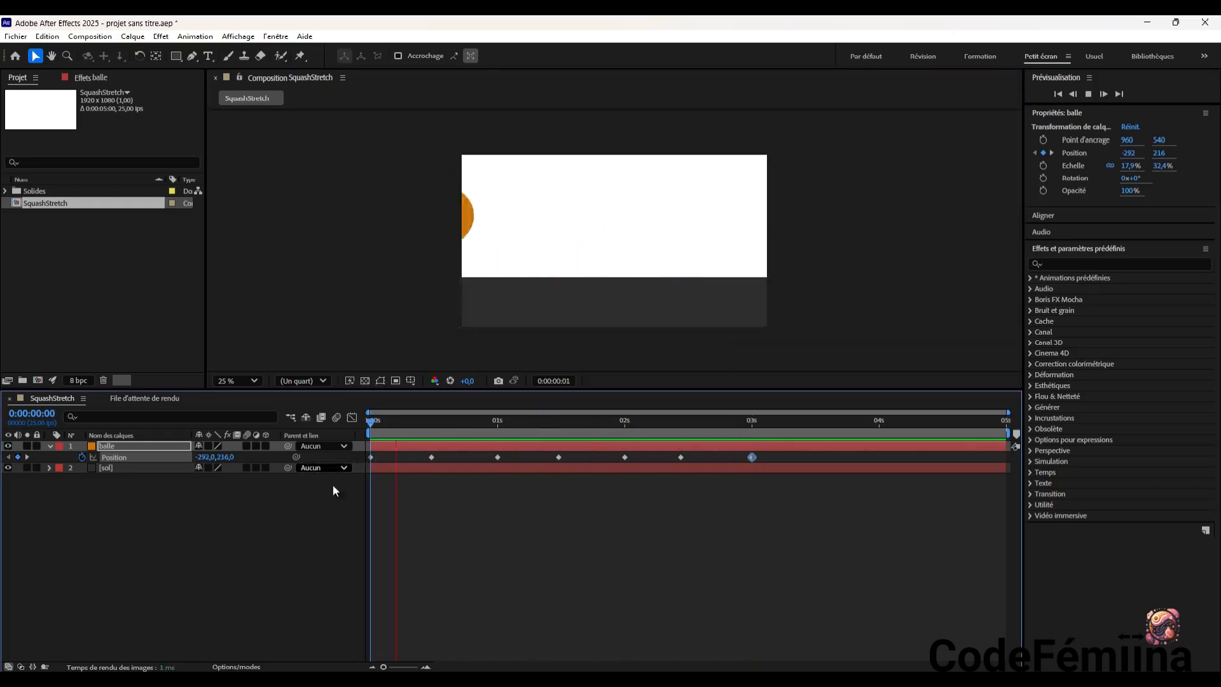
pyautogui.moveTo(891, 421); pyautogui.dragTo(754, 440)
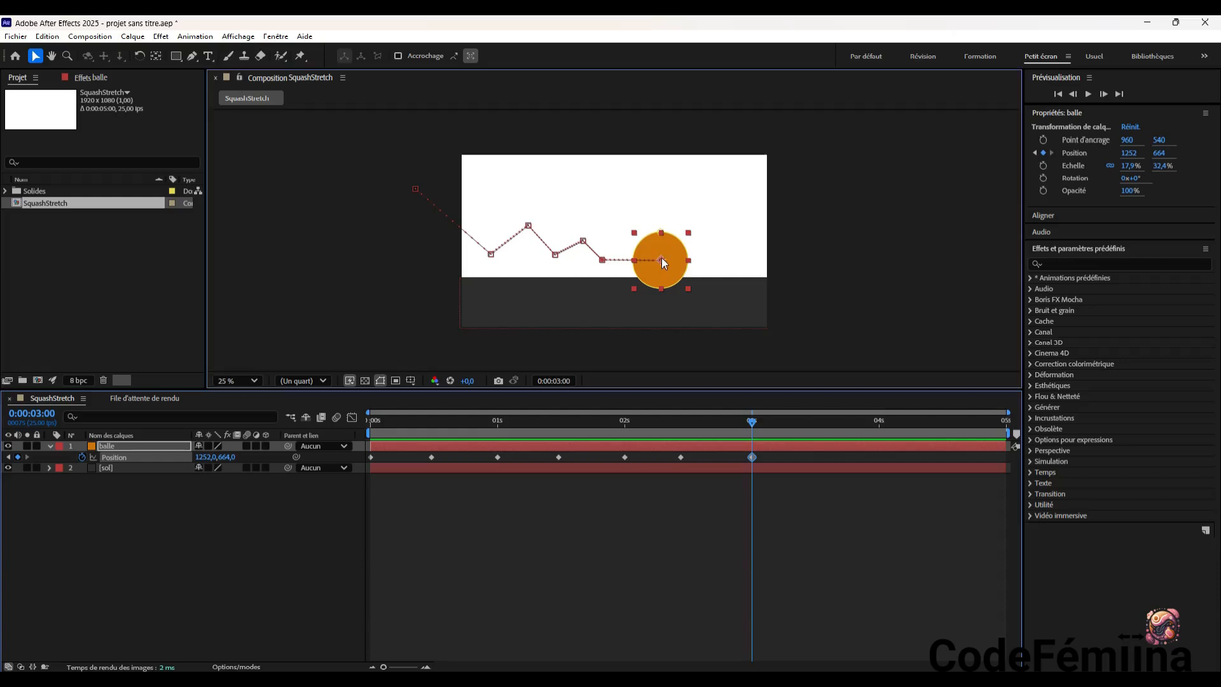
pyautogui.moveTo(665, 260); pyautogui.dragTo(654, 260)
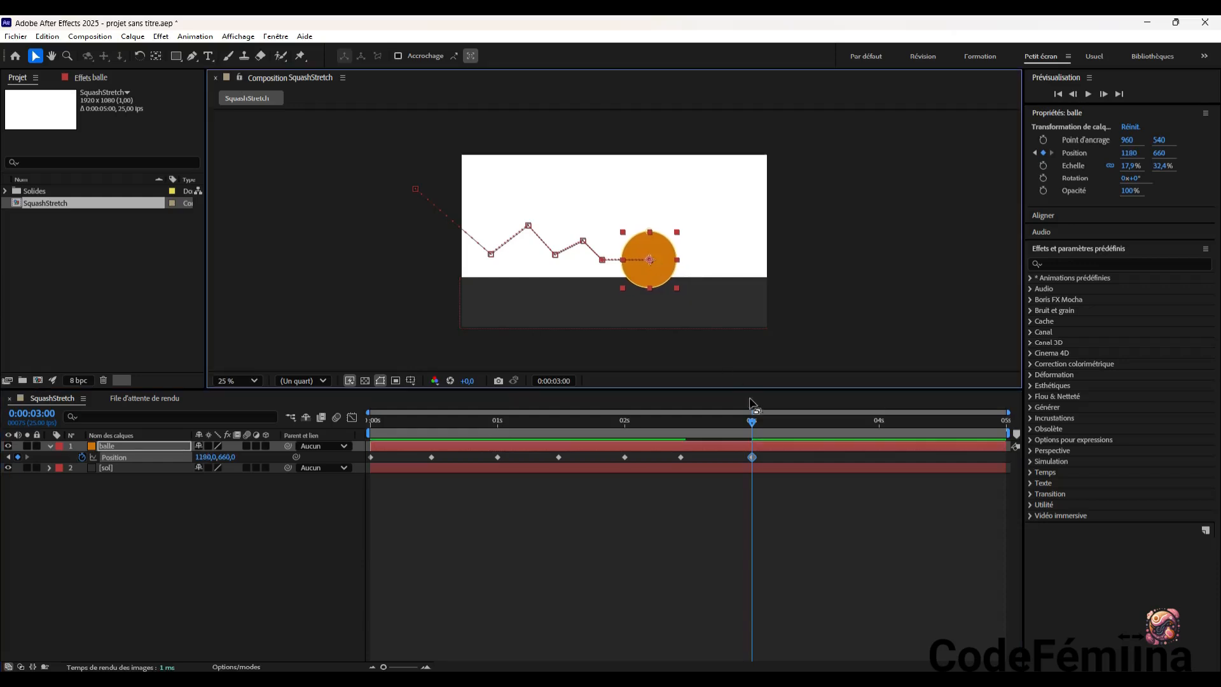
pyautogui.moveTo(752, 424); pyautogui.dragTo(357, 455)
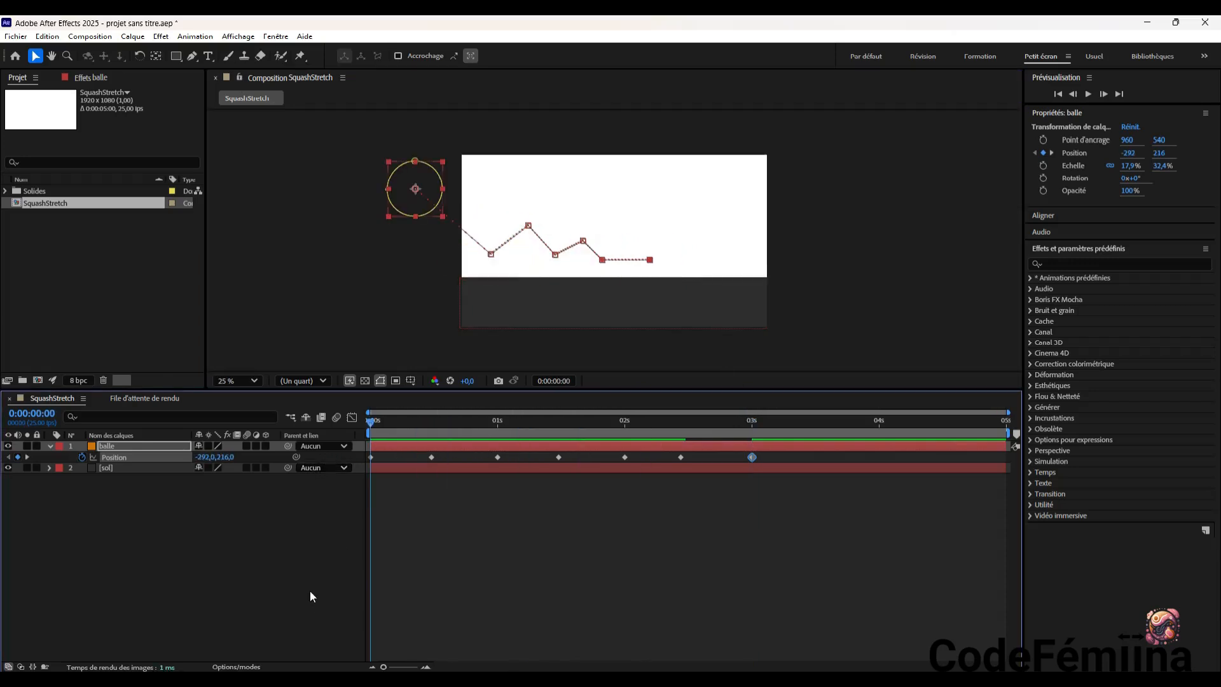
pyautogui.press('space')
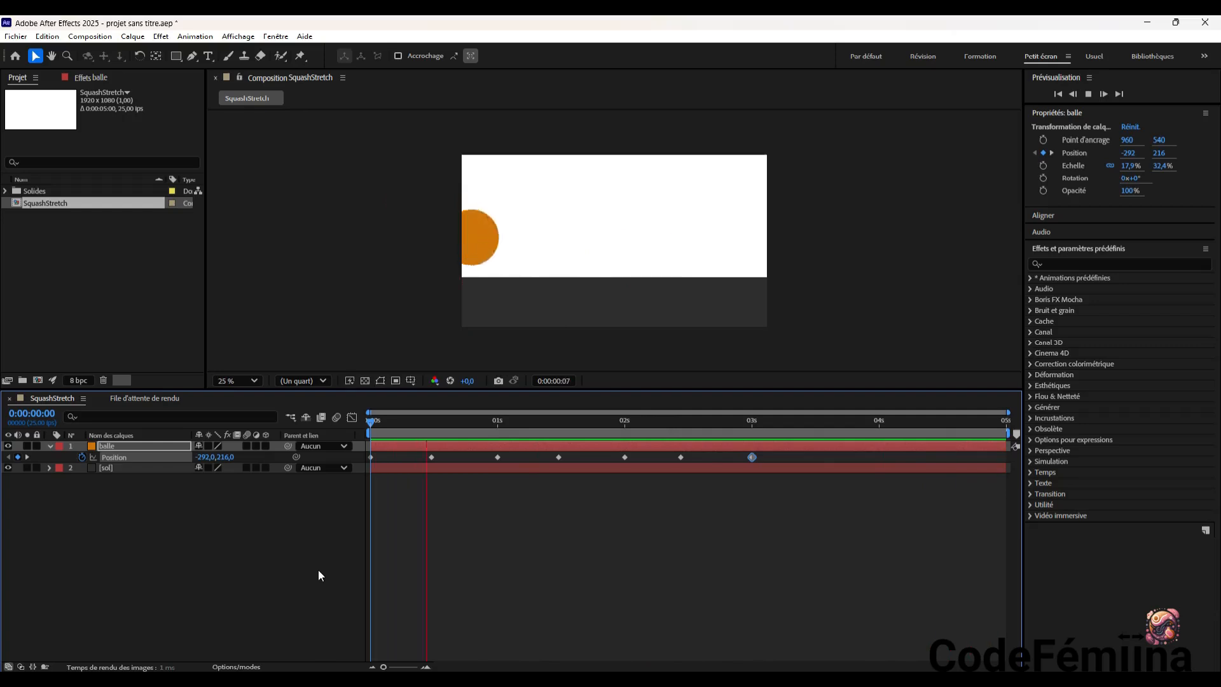
pyautogui.press('space')
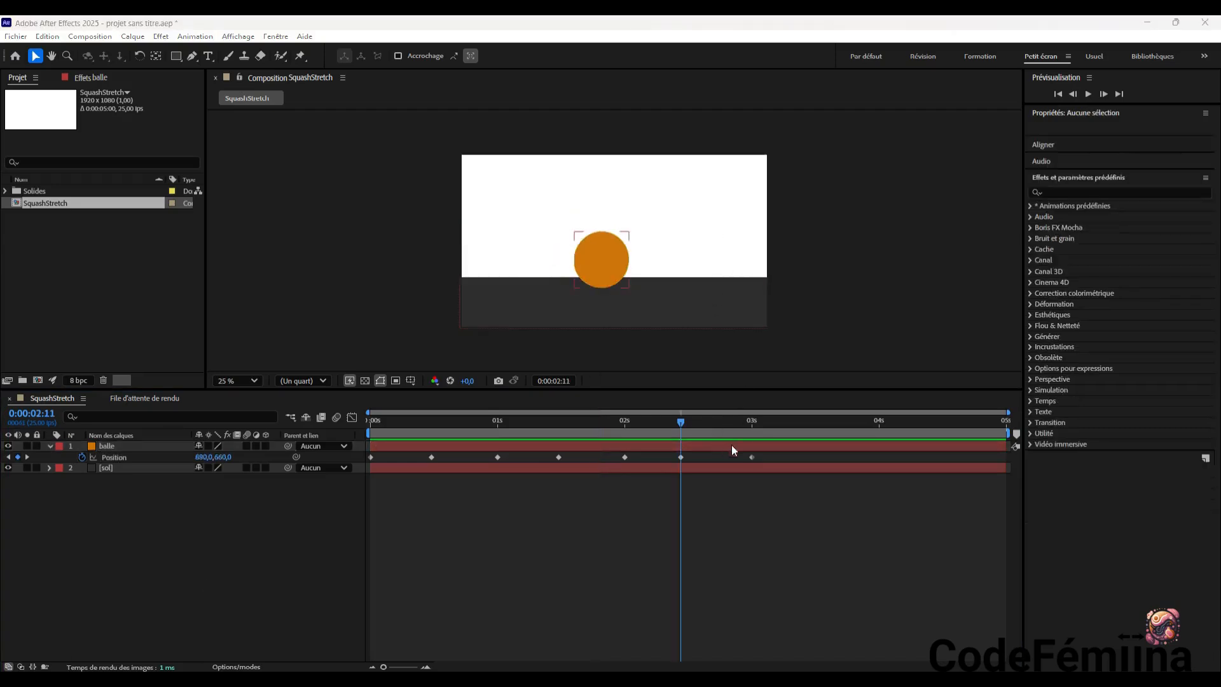
# Apply Easy Ease to all Position keyframes of the balle layer
pyautogui.click(605, 257)
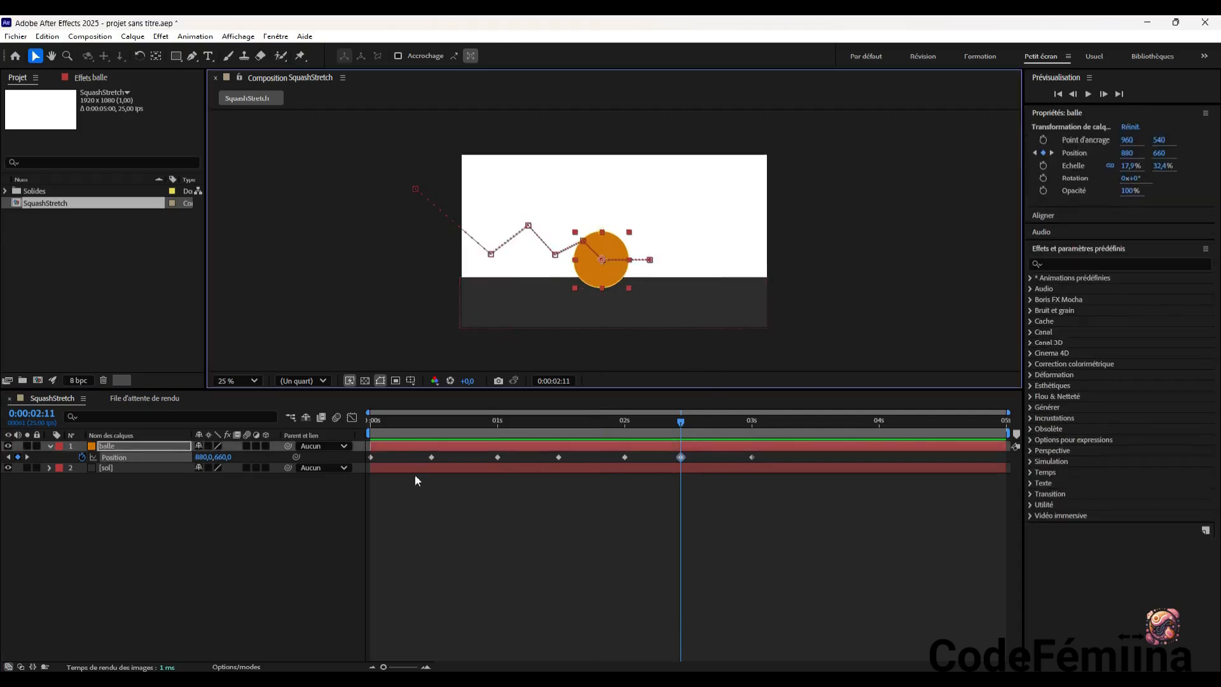
pyautogui.click(371, 457)
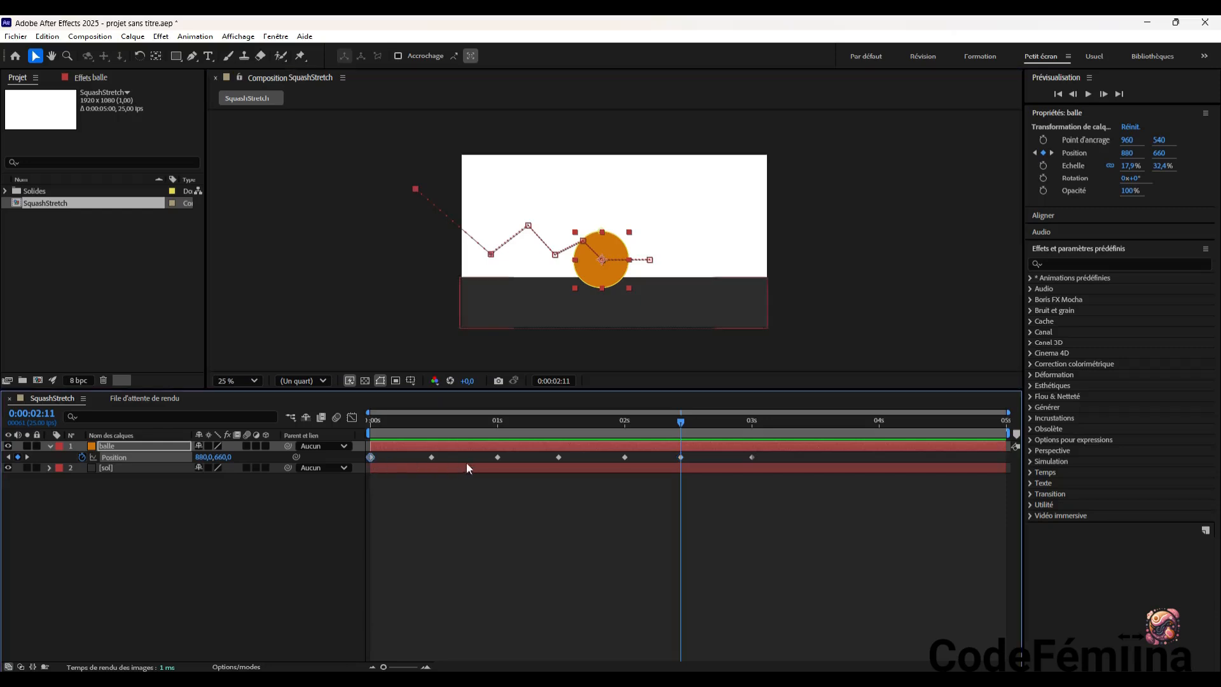
pyautogui.keyDown('shift'); pyautogui.click(433, 458); pyautogui.keyUp('shift')
pyautogui.keyDown('shift'); pyautogui.click(498, 457); pyautogui.keyUp('shift')
pyautogui.keyDown('shift'); pyautogui.click(625, 457); pyautogui.keyUp('shift')
pyautogui.keyDown('shift'); pyautogui.click(681, 457); pyautogui.keyUp('shift')
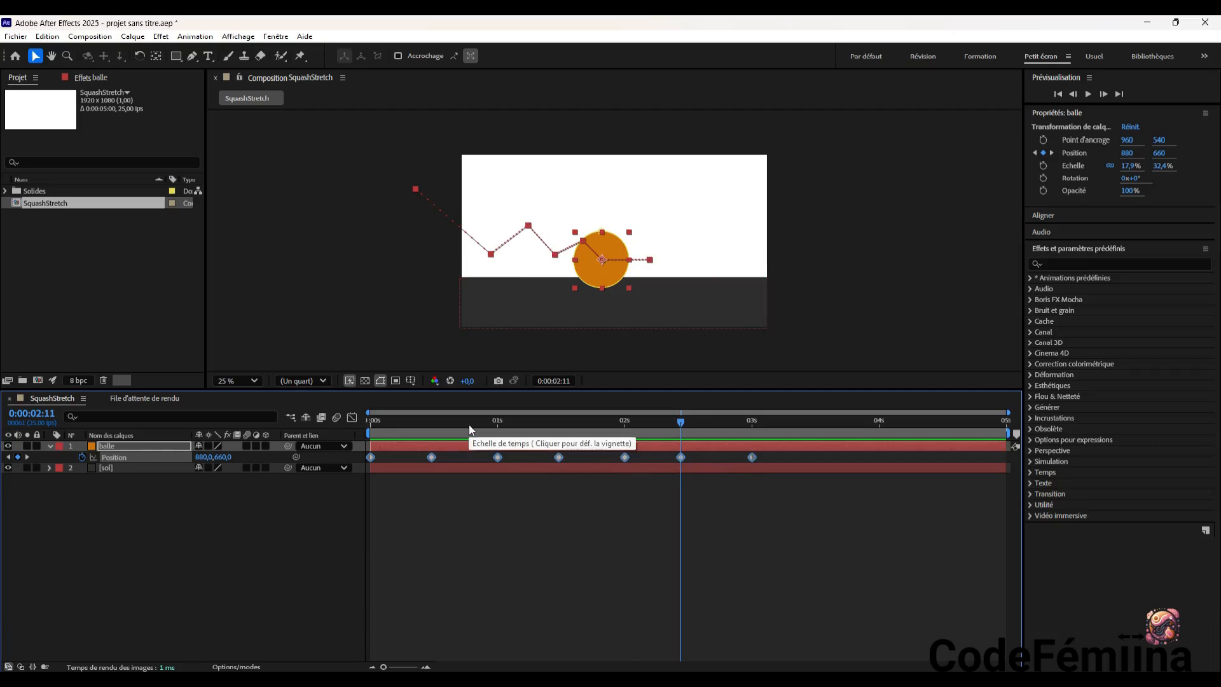
pyautogui.press('F9')
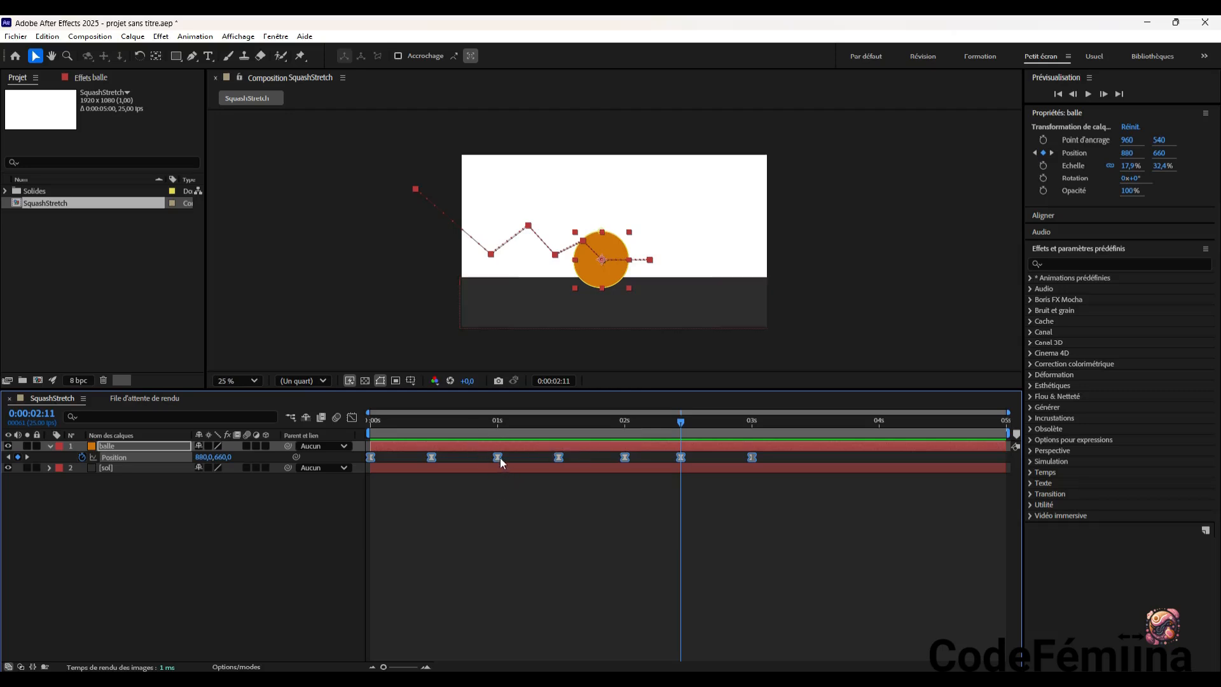
# Show the ball's Position curves in the graph editor and compare them with its motion between 0:00:01:04 and 0:00:02:11
pyautogui.moveTo(500, 457)
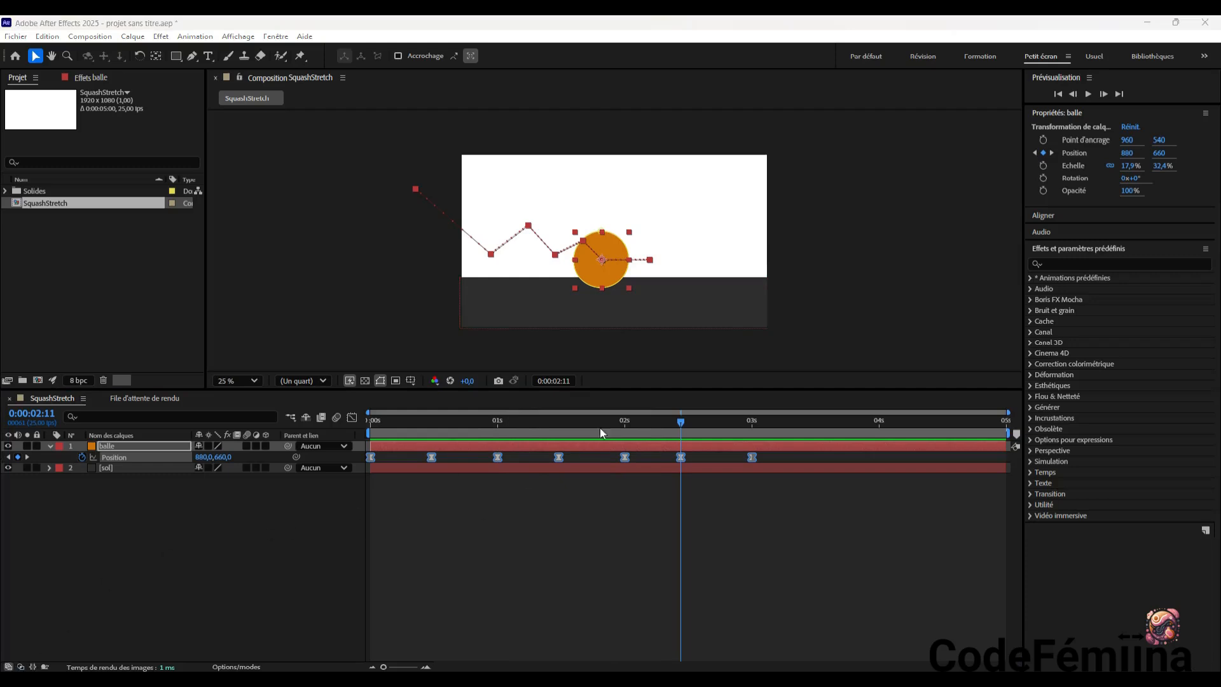
pyautogui.click(352, 417)
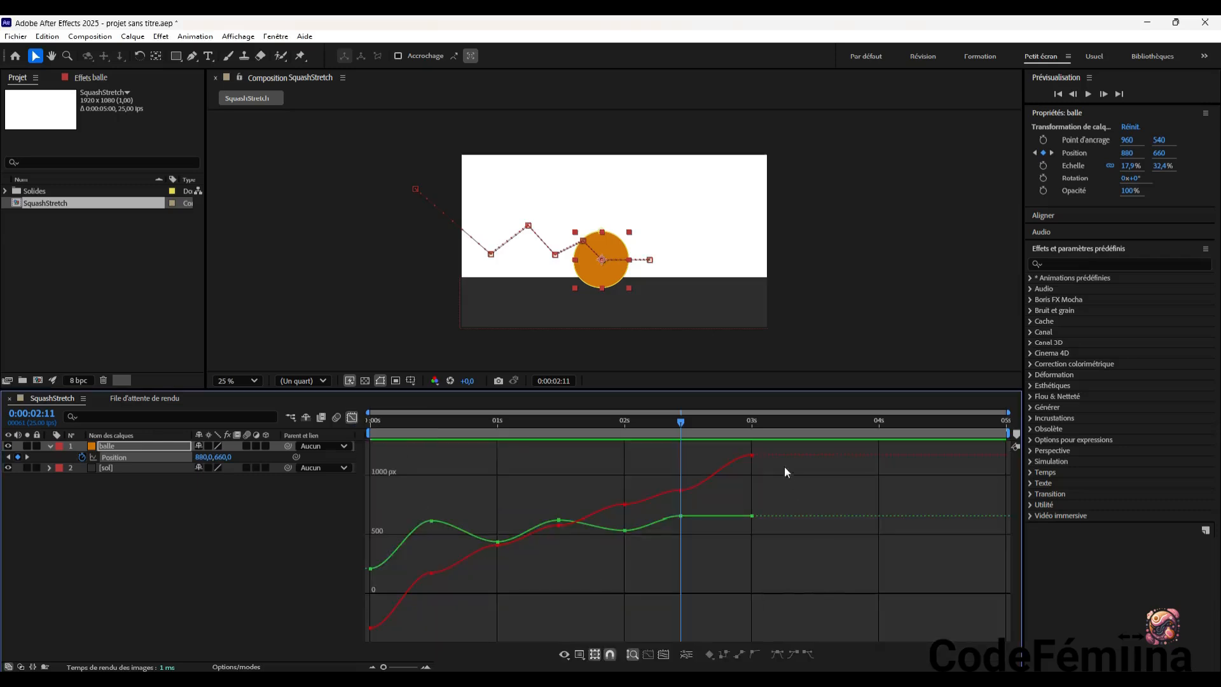
pyautogui.moveTo(682, 421); pyautogui.dragTo(518, 482)
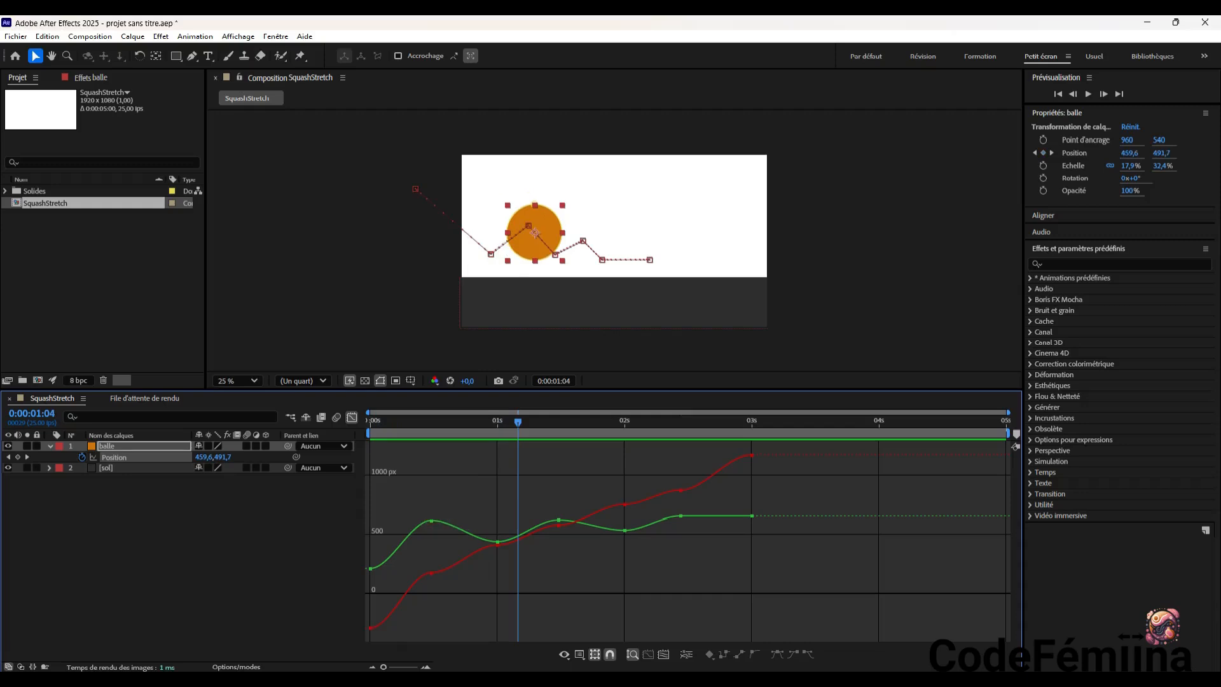
pyautogui.moveTo(518, 425); pyautogui.dragTo(680, 475)
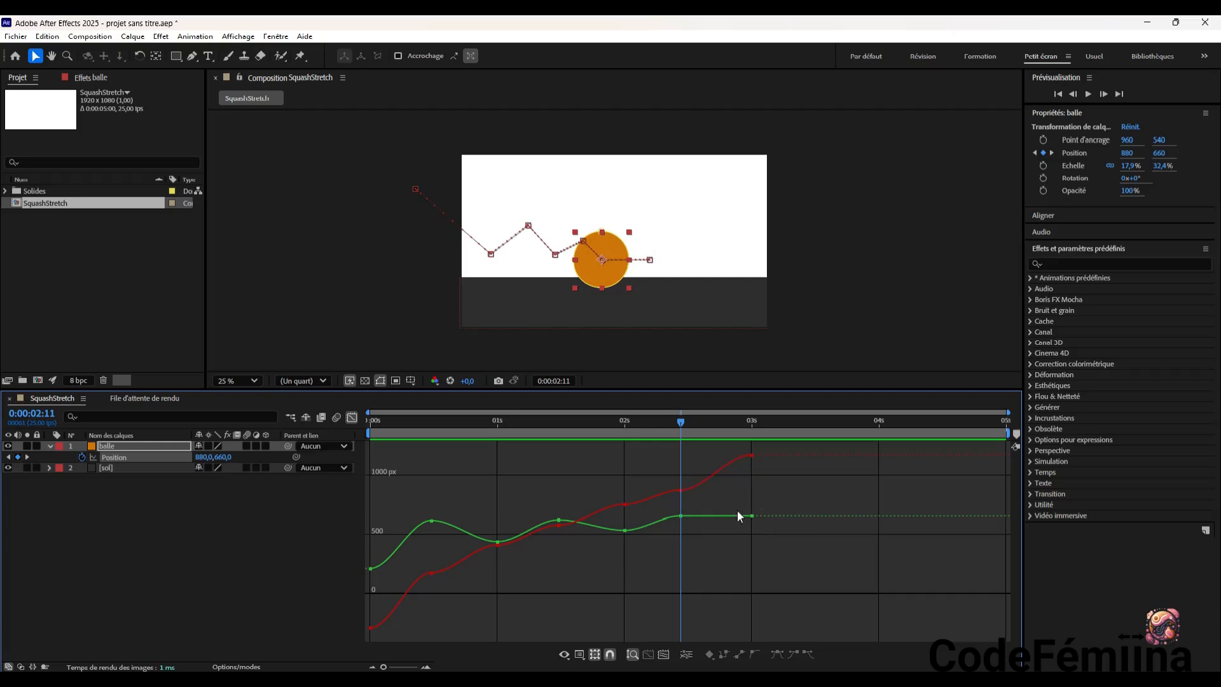
pyautogui.moveTo(752, 516)
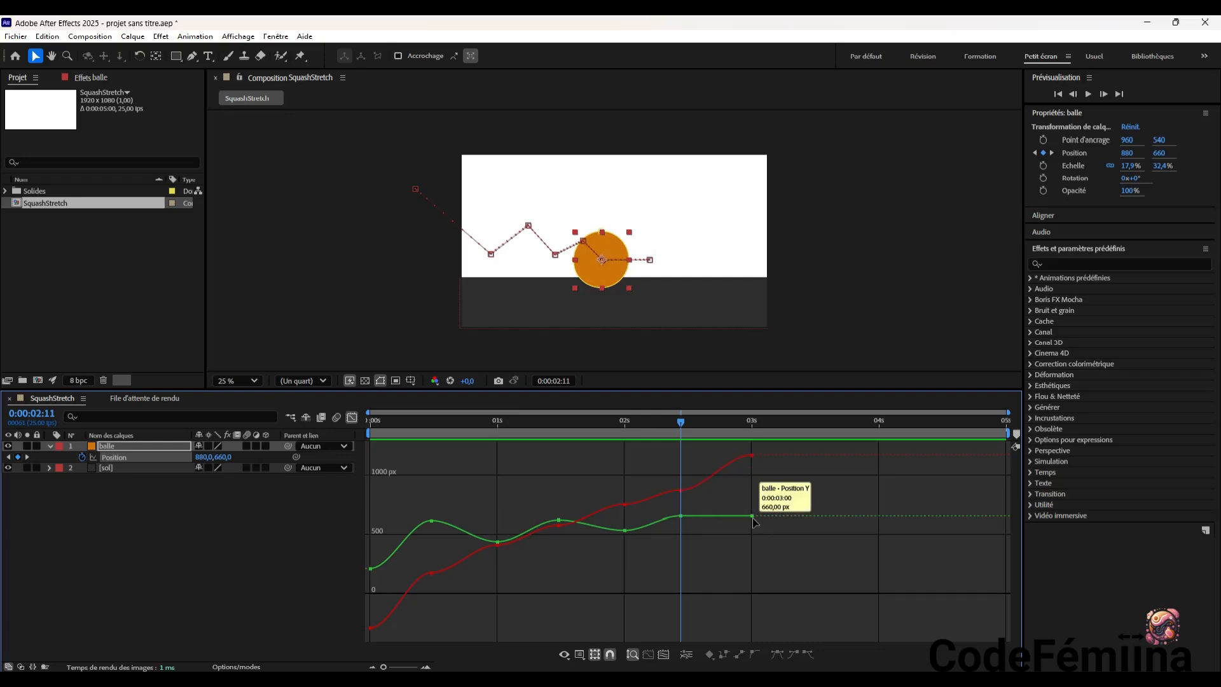
# Try retiming the ball's last Position keyframe in the graph, to 0:00:02:20 at Y 444 and to 0:00:03:05 at Y 660
pyautogui.moveTo(752, 517); pyautogui.dragTo(726, 541)
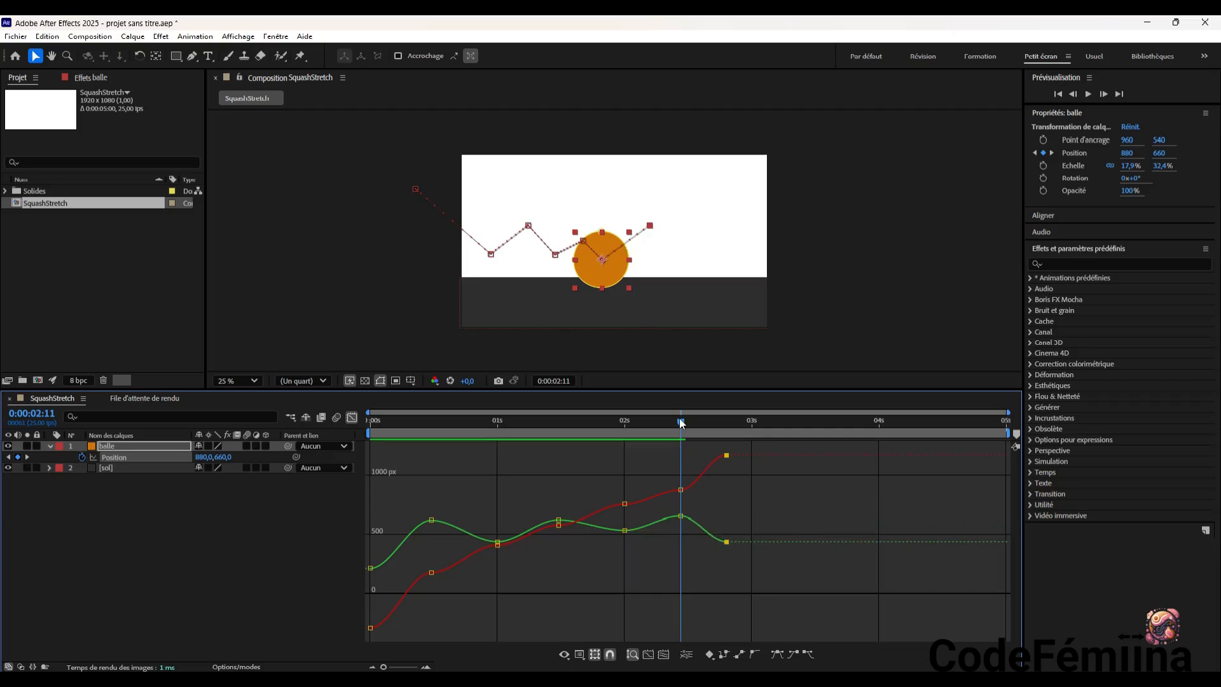
pyautogui.moveTo(680, 425); pyautogui.dragTo(725, 427)
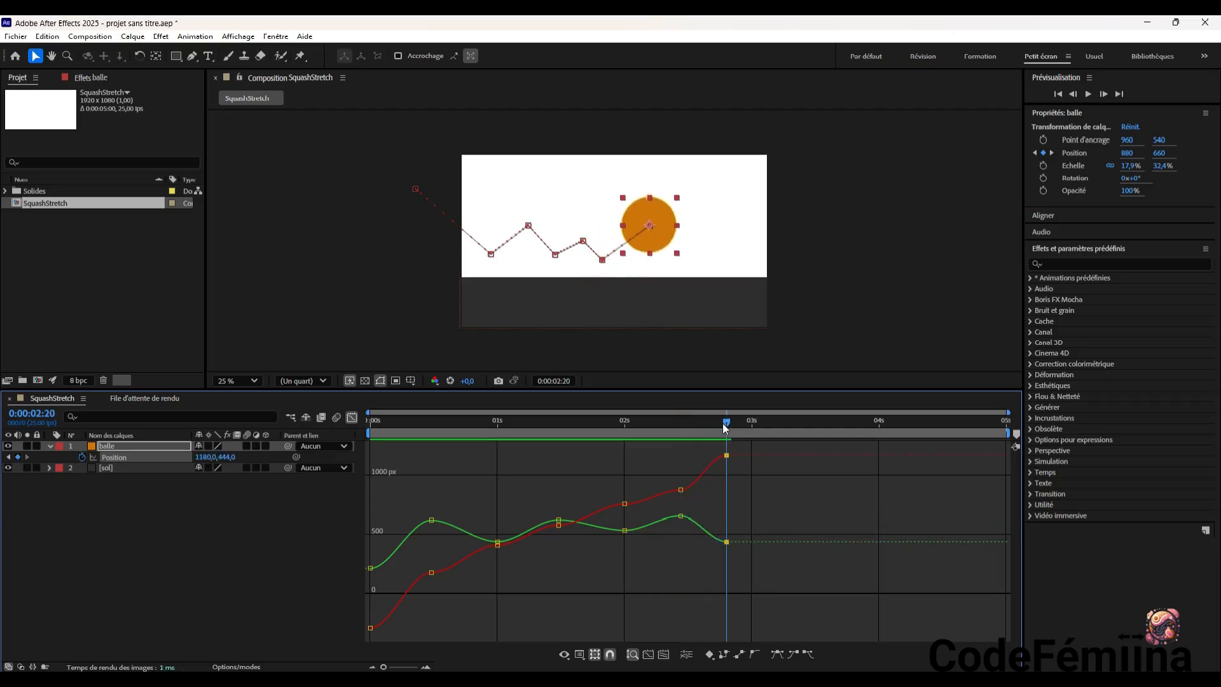
pyautogui.moveTo(726, 541); pyautogui.dragTo(777, 516)
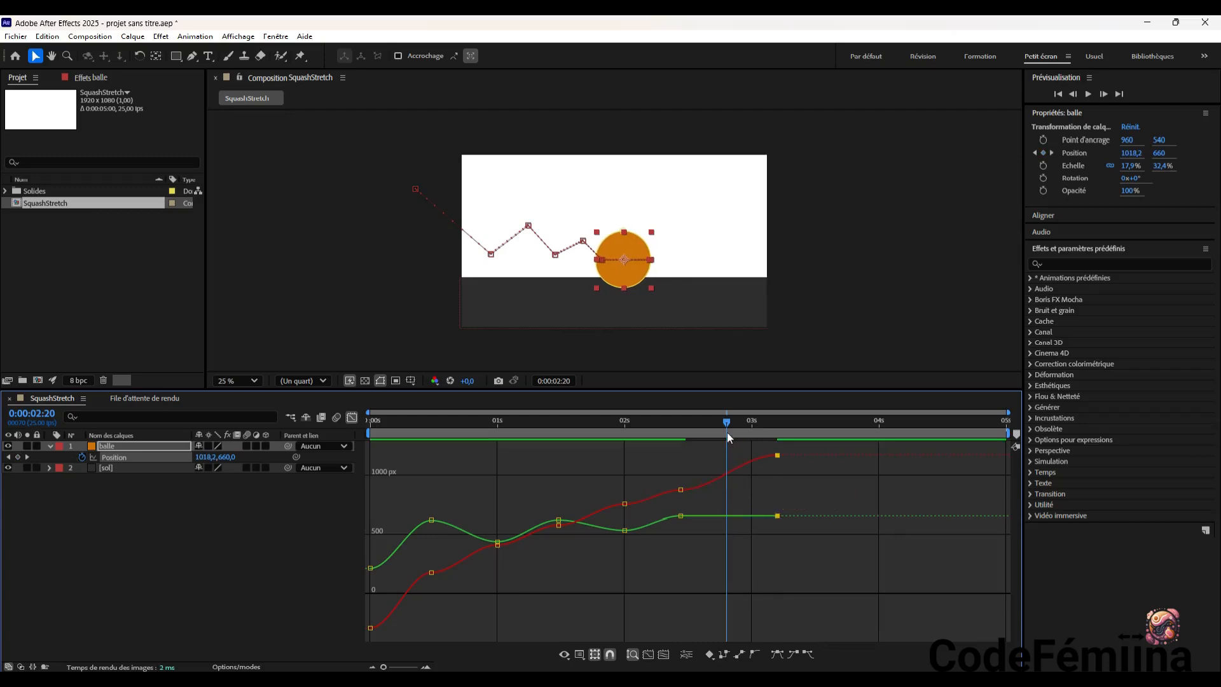
pyautogui.moveTo(728, 427); pyautogui.dragTo(776, 452)
pyautogui.moveTo(776, 455)
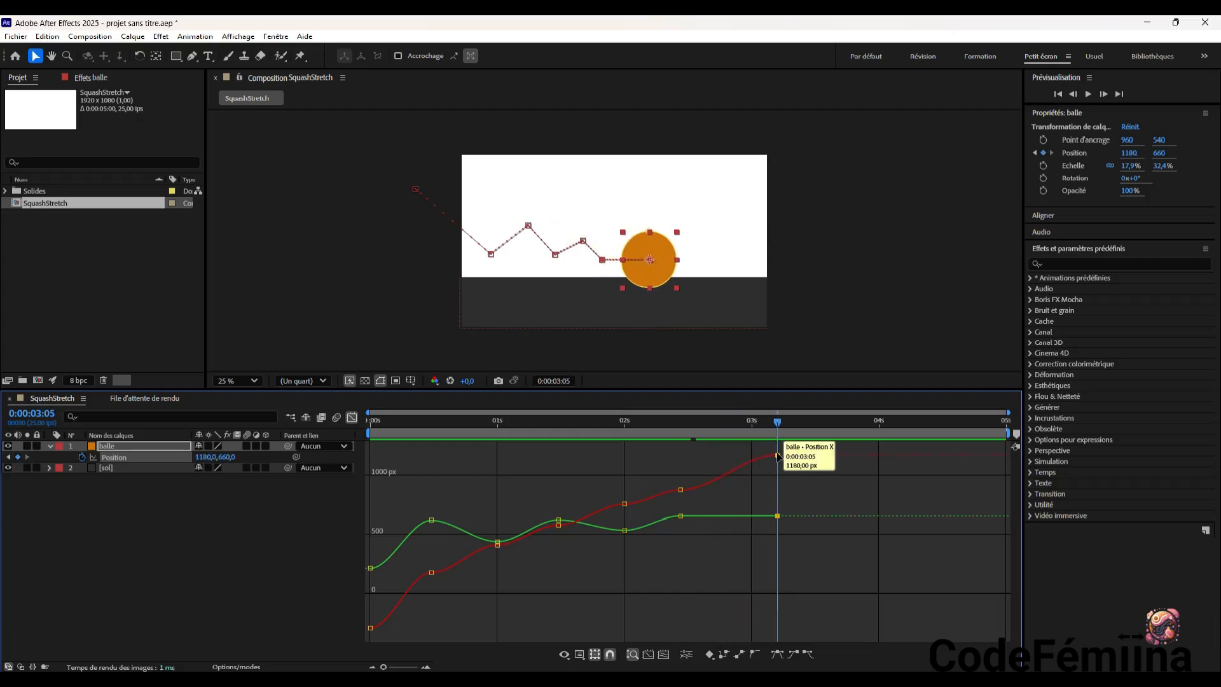
pyautogui.moveTo(777, 516)
# Move the last Position keyframe to about 0:00:03:19 with X at about 1028, and preview the animation from the start
pyautogui.moveTo(777, 455); pyautogui.dragTo(850, 472)
pyautogui.moveTo(779, 423); pyautogui.dragTo(342, 456)
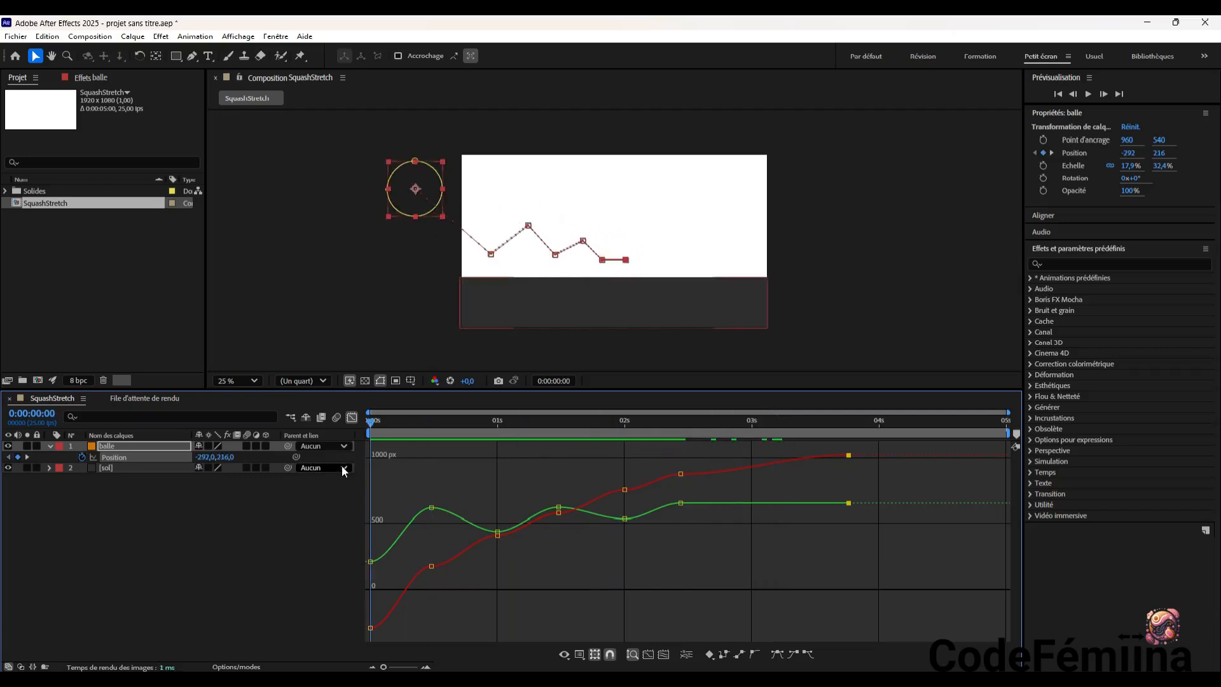
pyautogui.click(1088, 94)
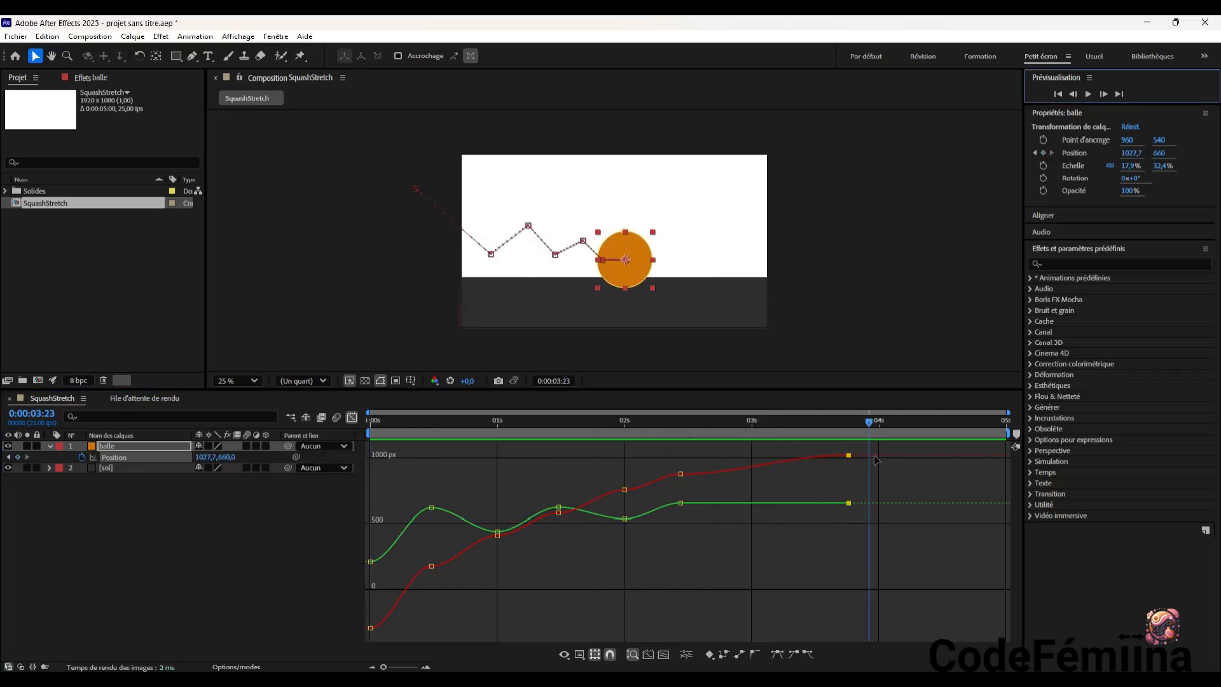
pyautogui.moveTo(870, 421); pyautogui.dragTo(350, 495)
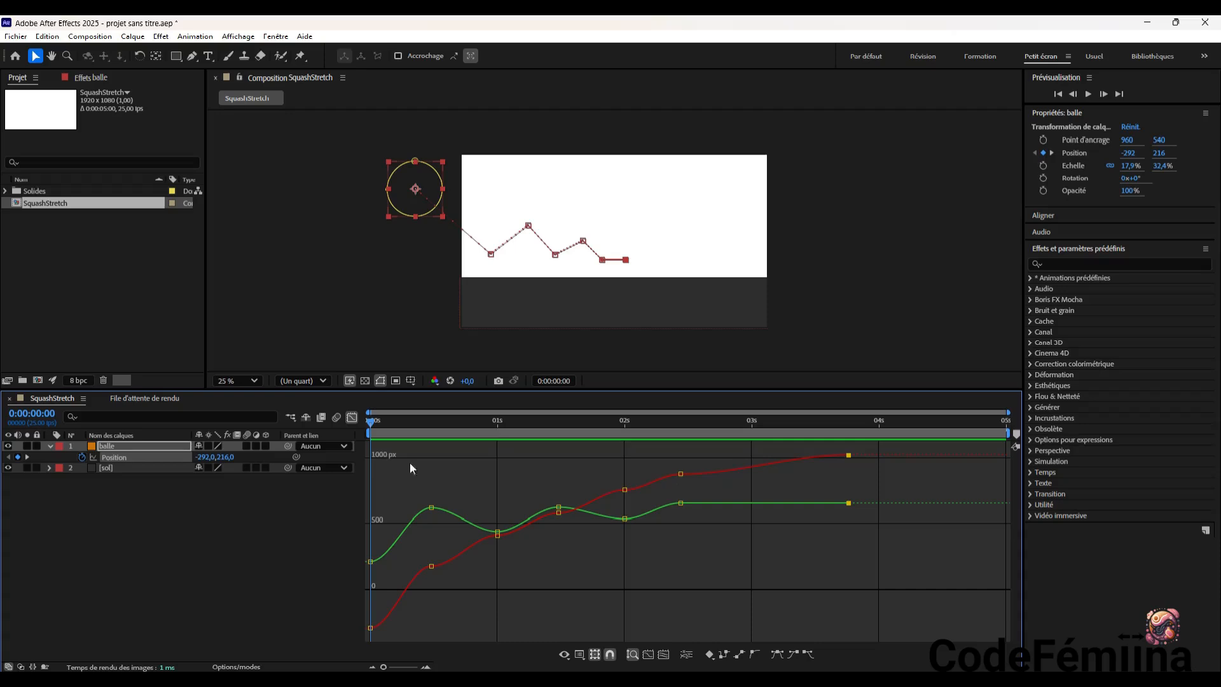
# Raise the third landing keyframe's X to about 919, retime it to about 0:00:02:13, and preview the animation
pyautogui.moveTo(370, 422); pyautogui.dragTo(680, 471)
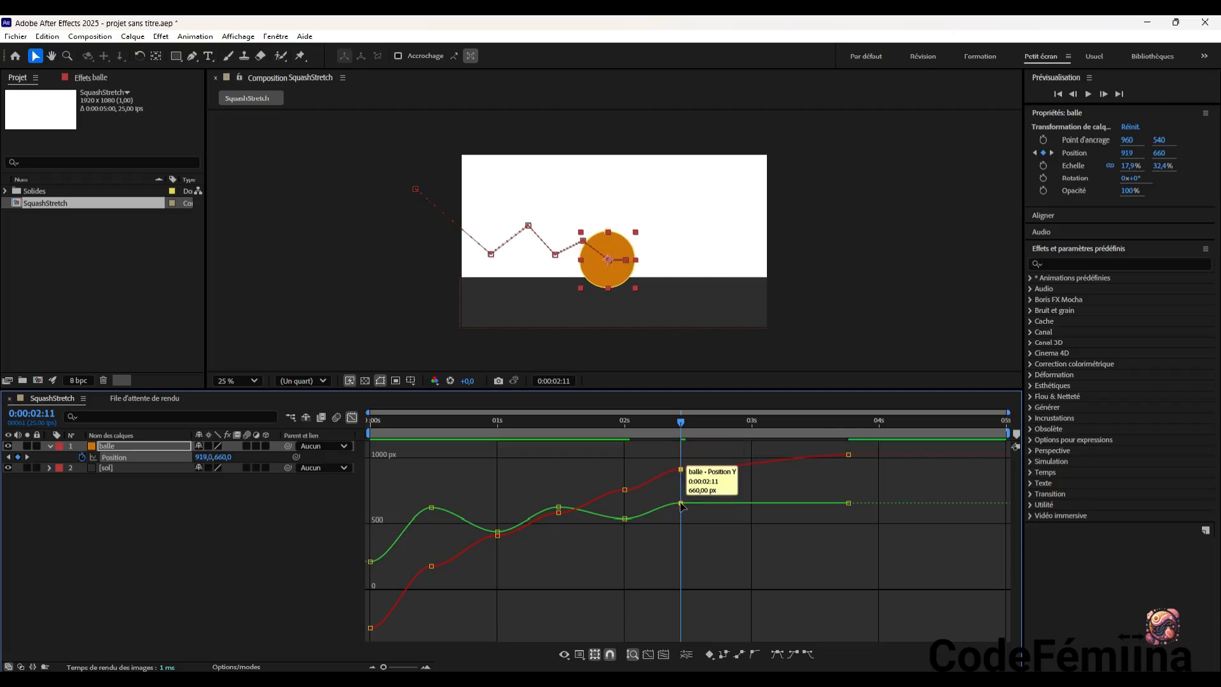
pyautogui.moveTo(680, 504); pyautogui.dragTo(689, 502)
pyautogui.moveTo(658, 425); pyautogui.dragTo(325, 464)
pyautogui.click(1089, 95)
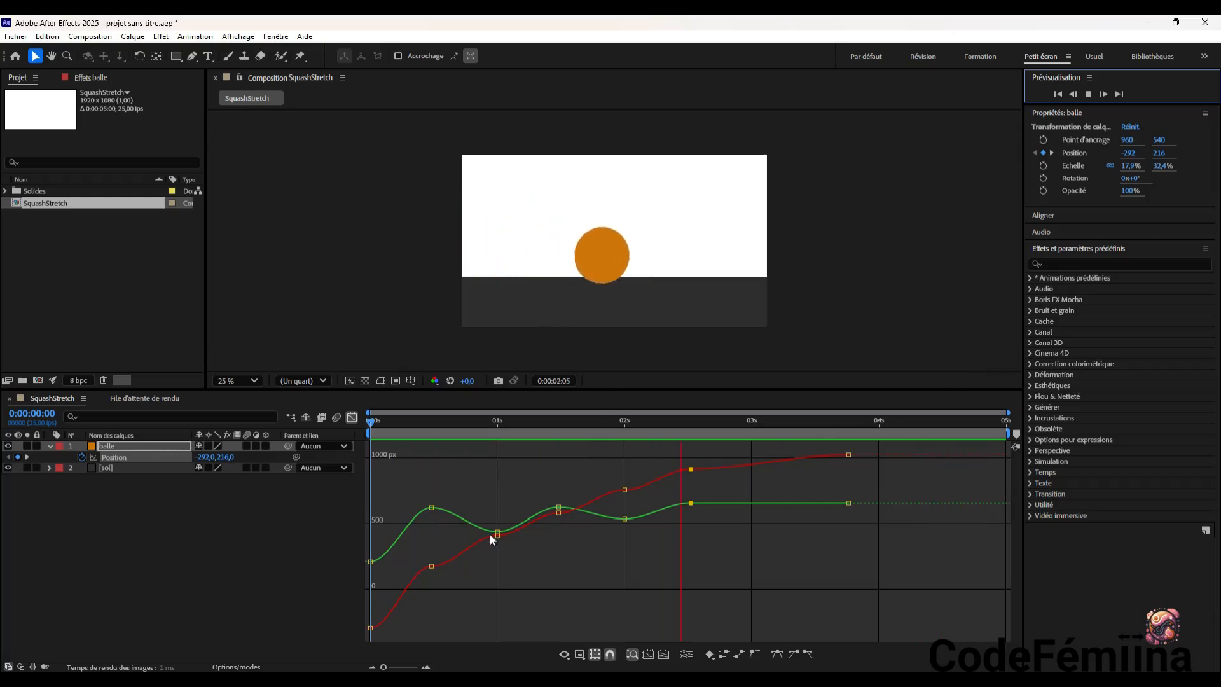
# Retime the first rebound's Position keyframe to about 0:00:00:21, placing its X point level with the Y curve
pyautogui.moveTo(500, 534)
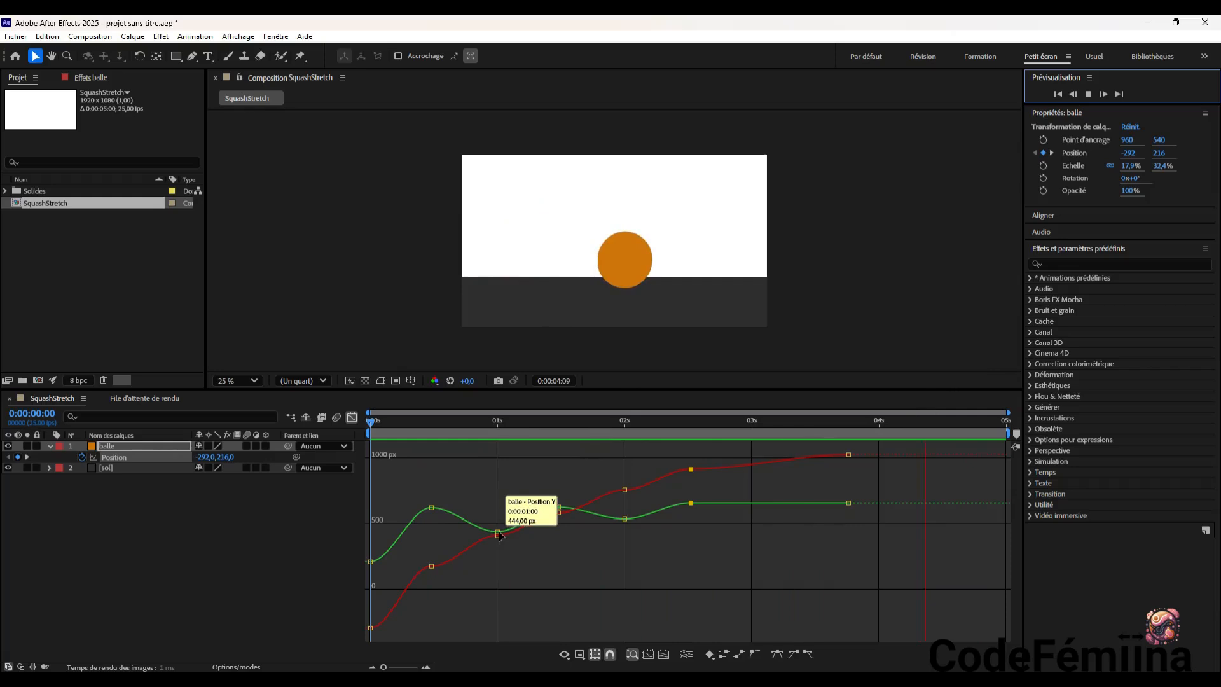
pyautogui.moveTo(499, 533); pyautogui.dragTo(497, 519)
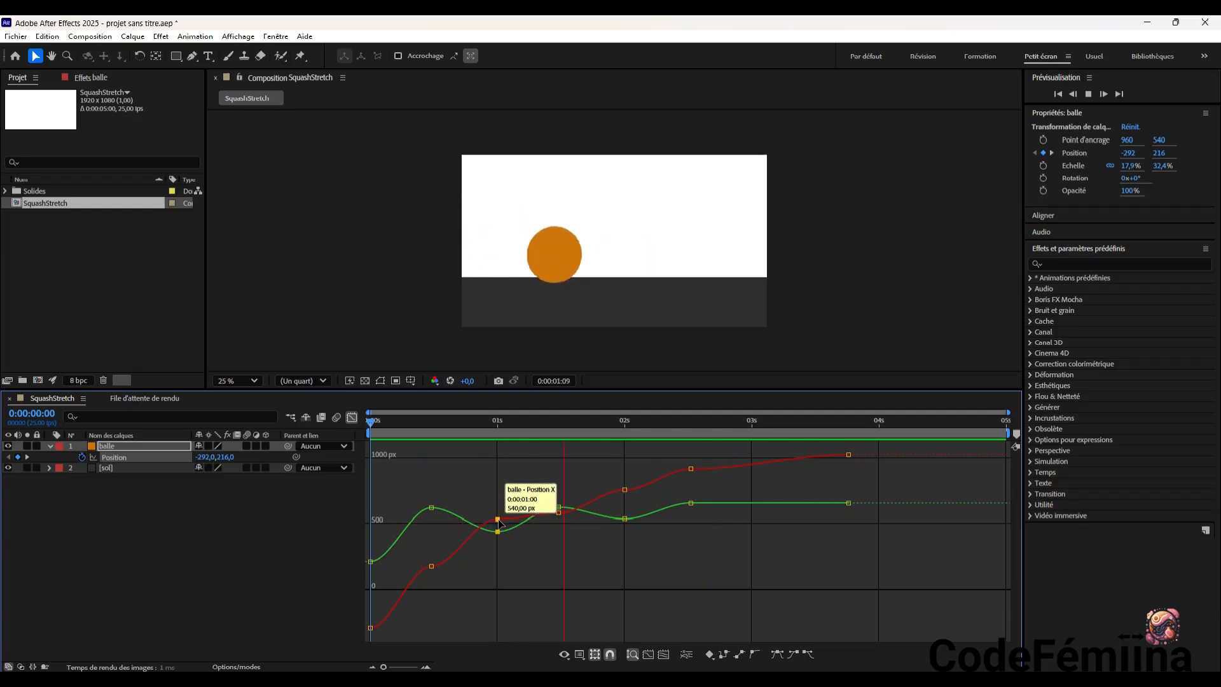
pyautogui.moveTo(497, 520); pyautogui.dragTo(480, 534)
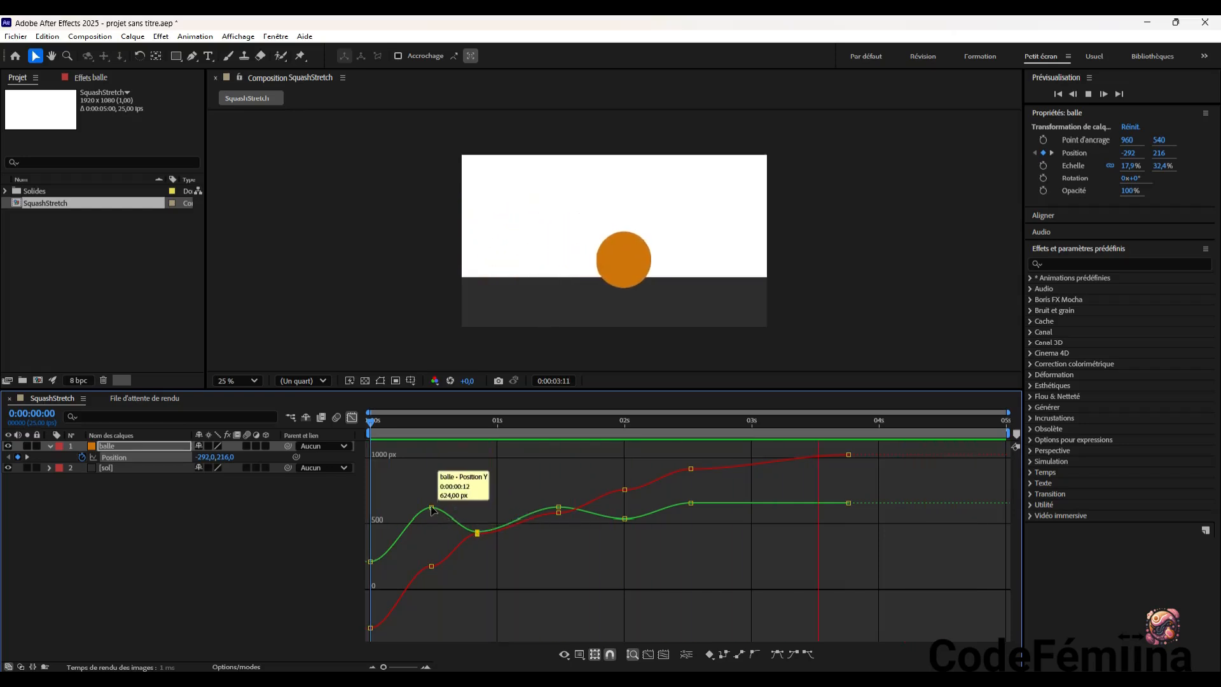
# Retime the first landing's Position keyframe to 0:00:00:06, lowering its Y to about 360 and raising its X value
pyautogui.moveTo(436, 508); pyautogui.dragTo(430, 521)
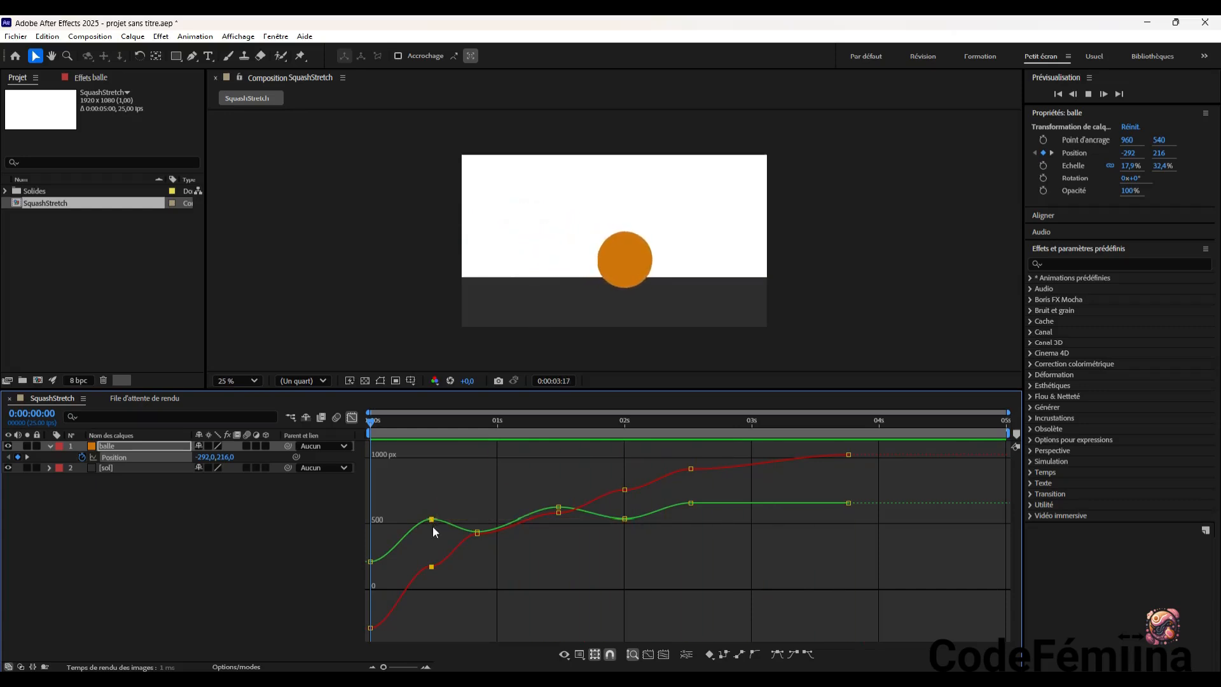
pyautogui.moveTo(434, 565); pyautogui.dragTo(433, 554)
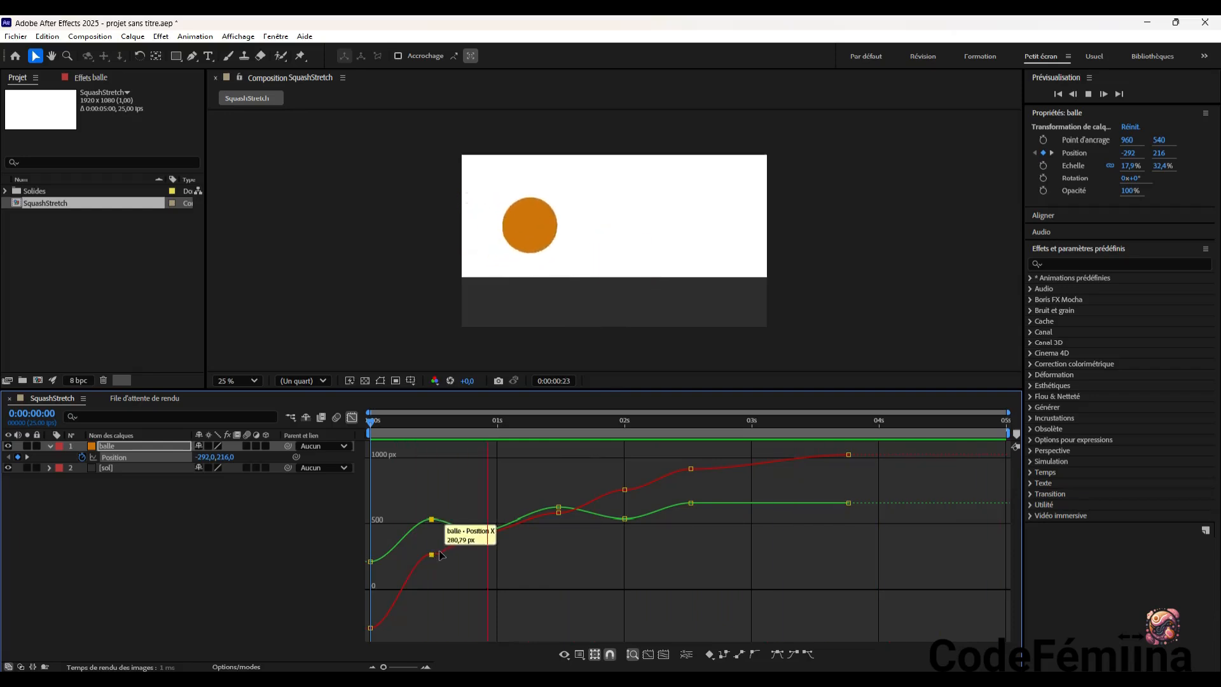
pyautogui.moveTo(432, 518)
pyautogui.mouseDown()
pyautogui.moveTo(430, 506)
pyautogui.moveTo(423, 534)
pyautogui.mouseUp()
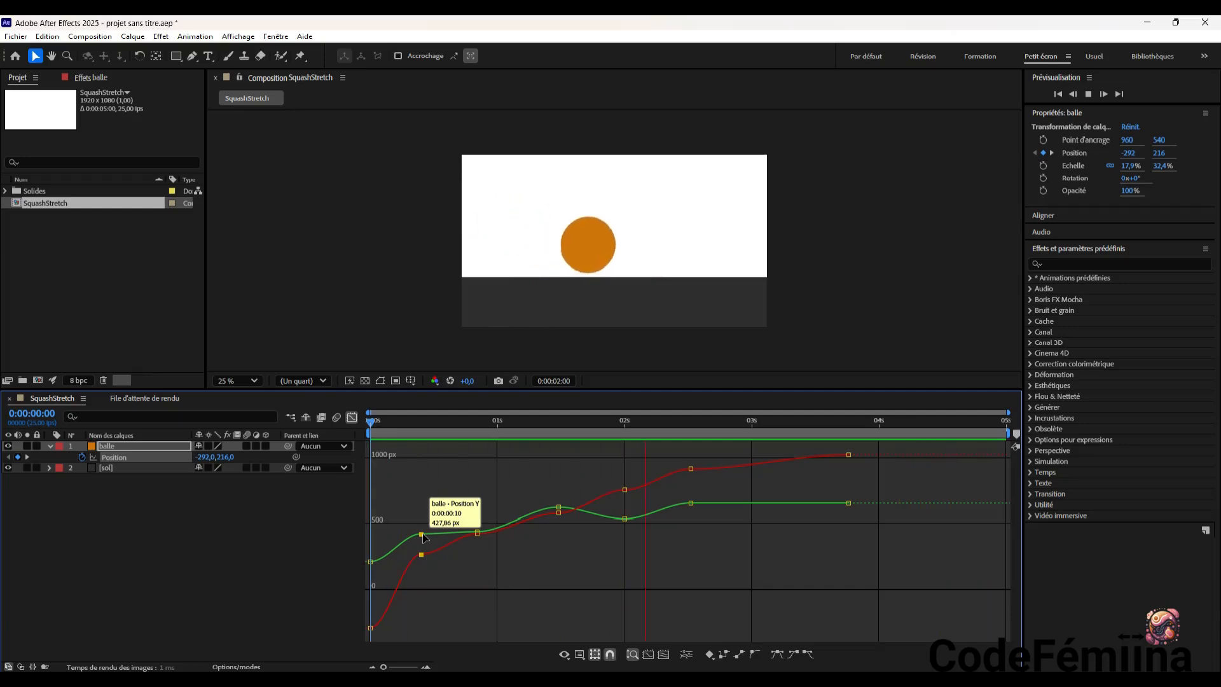
pyautogui.moveTo(422, 534); pyautogui.dragTo(405, 543)
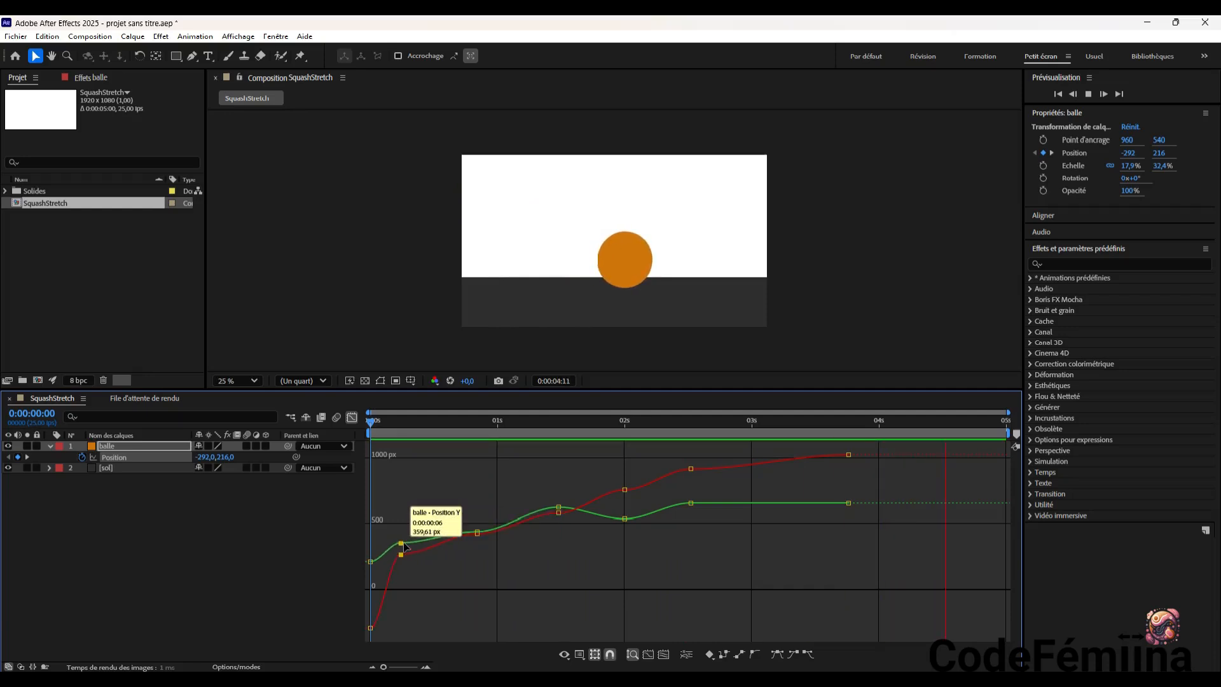
pyautogui.press('space')
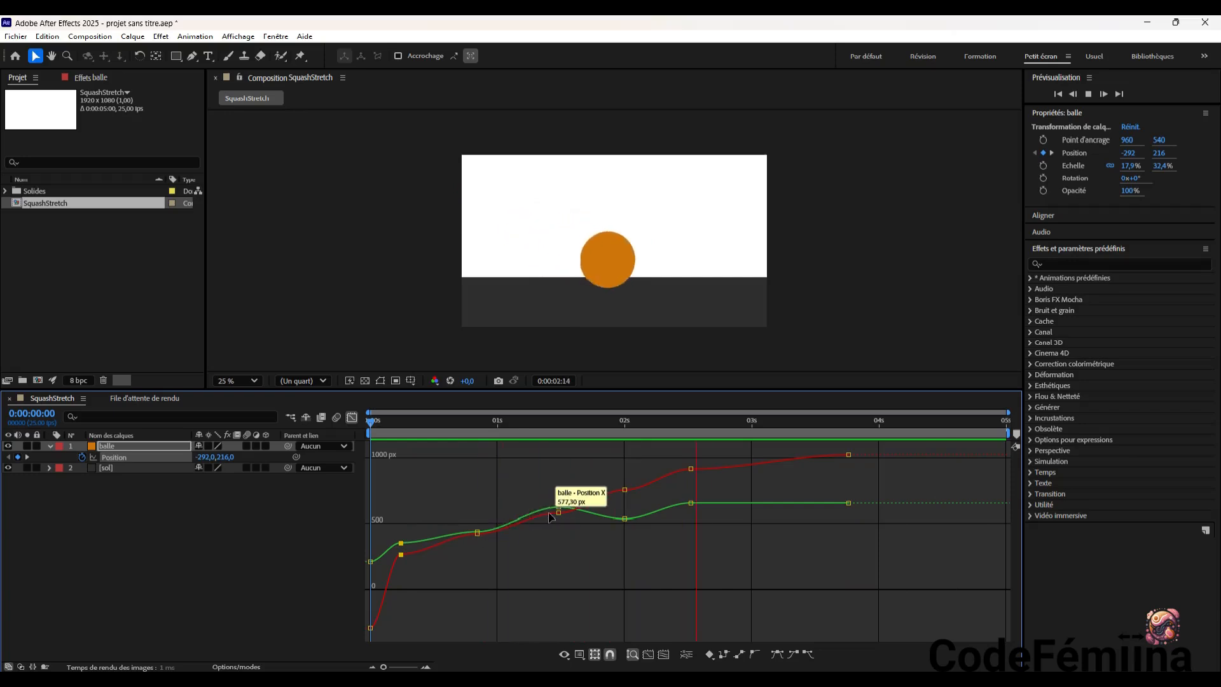
# Retime the second landing's Position keyframe to 0:00:01:14, raise its Y to about 673, and stop the preview
pyautogui.moveTo(558, 513); pyautogui.dragTo(563, 509)
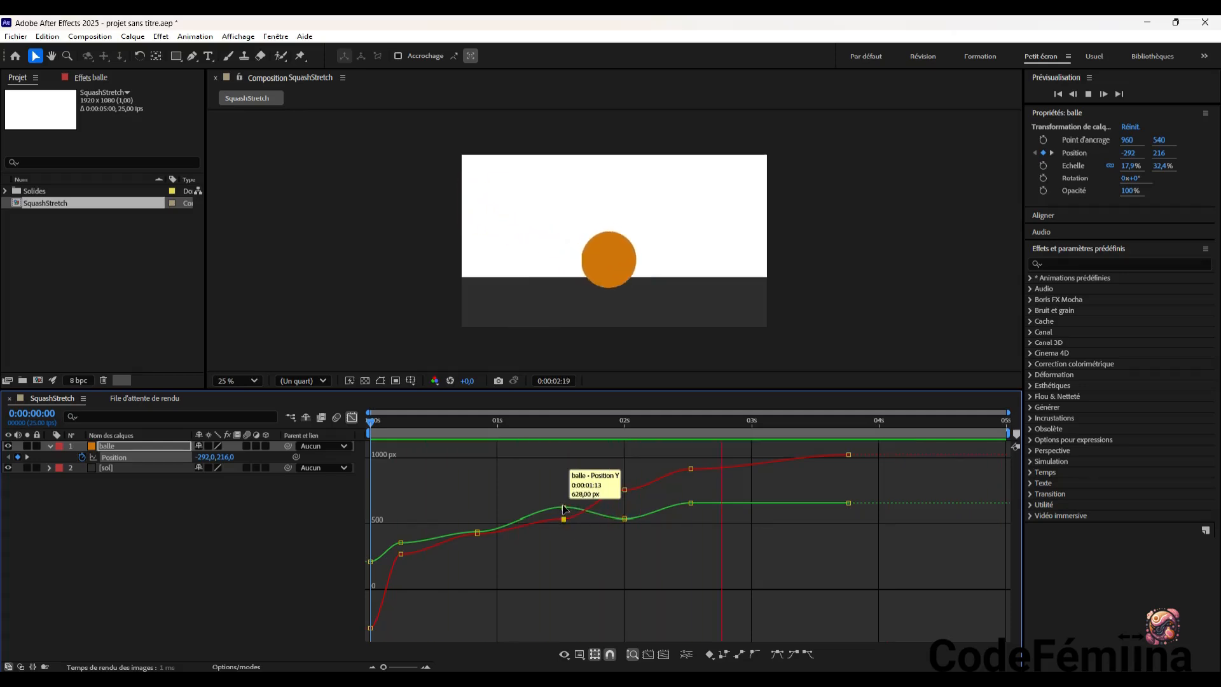
pyautogui.moveTo(563, 509); pyautogui.dragTo(570, 494)
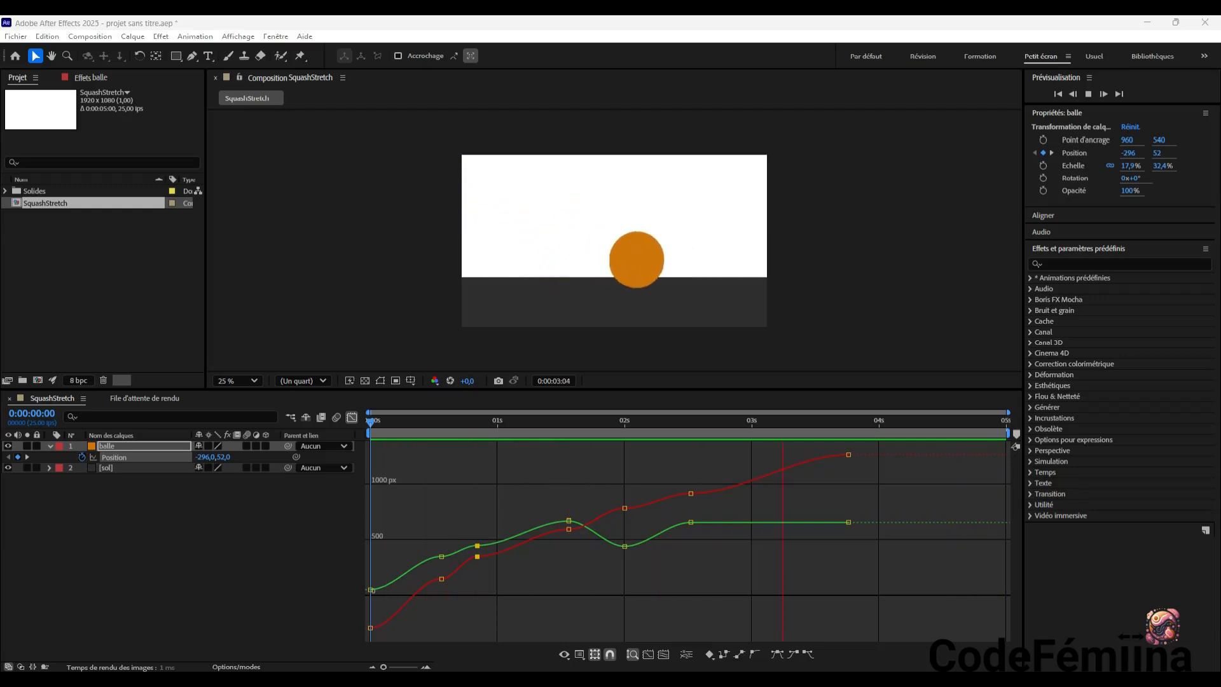
pyautogui.press('space')
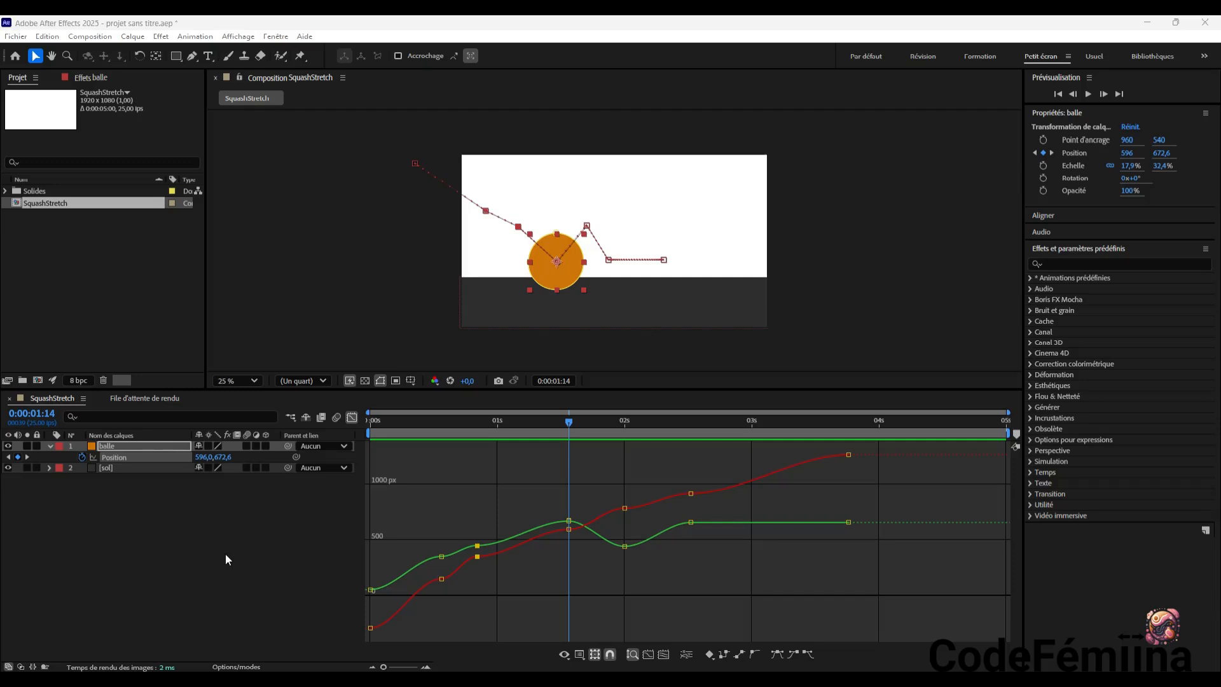
# Show the ball layer's Scale property and switch the timeline from the graph editor back to the layer bars
pyautogui.click(624, 215)
pyautogui.click(566, 270)
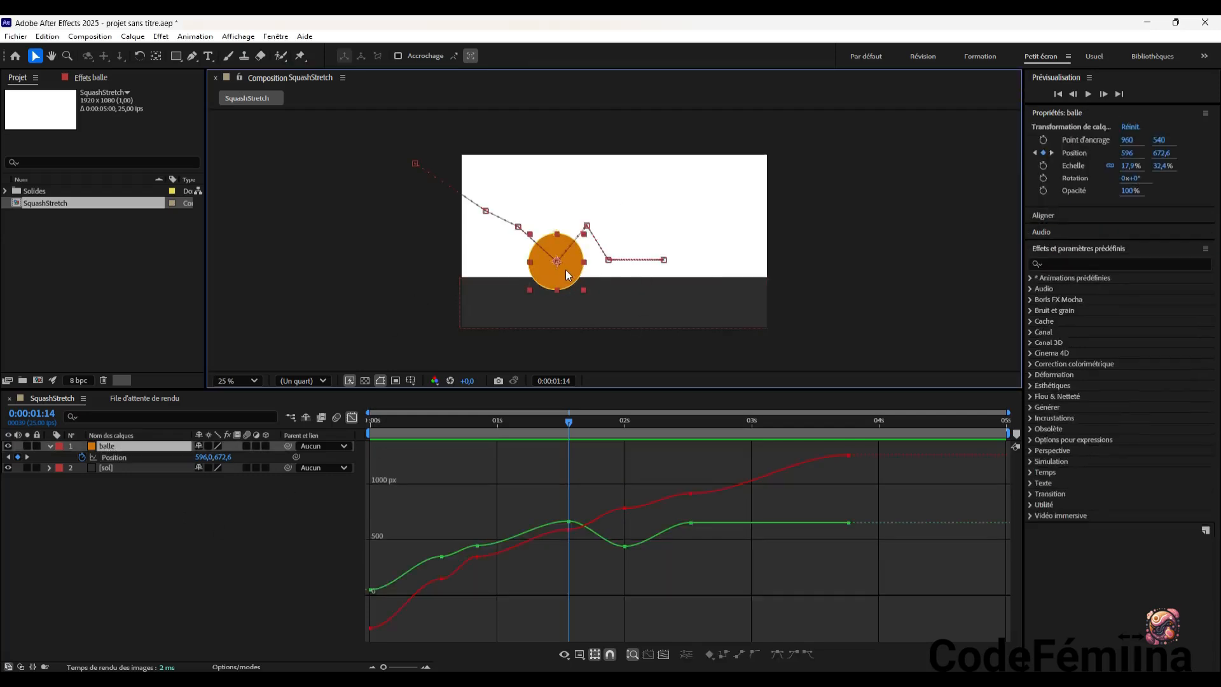
pyautogui.press('s')
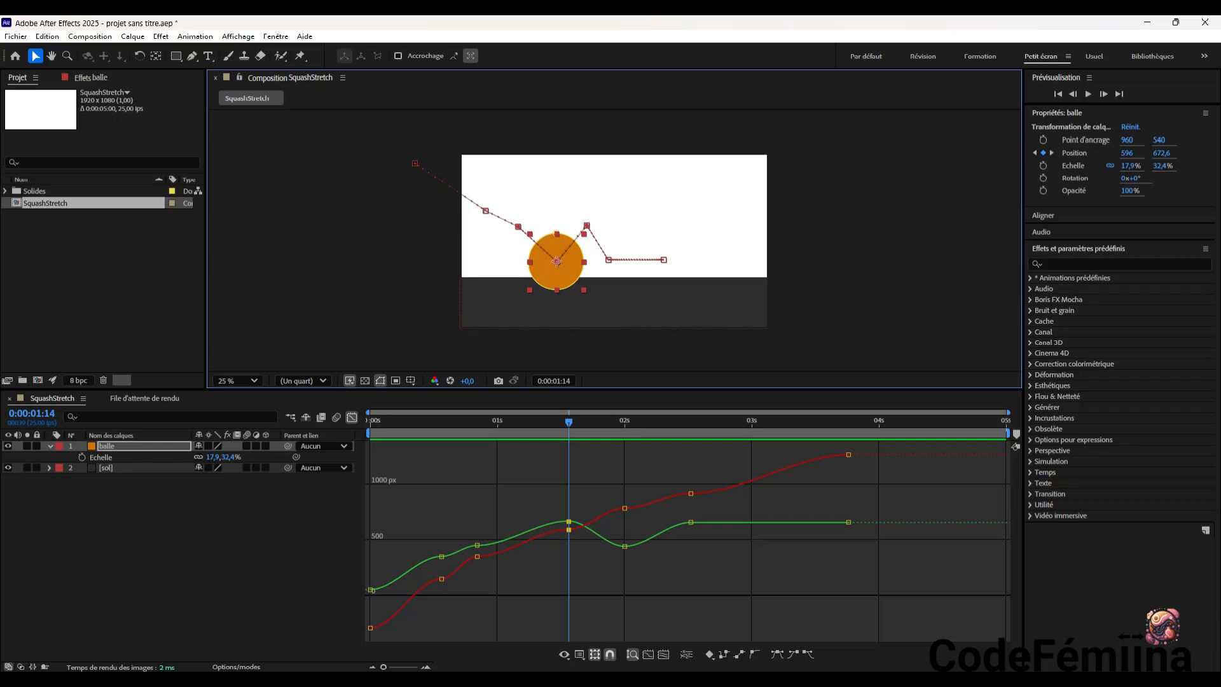
pyautogui.click(101, 457)
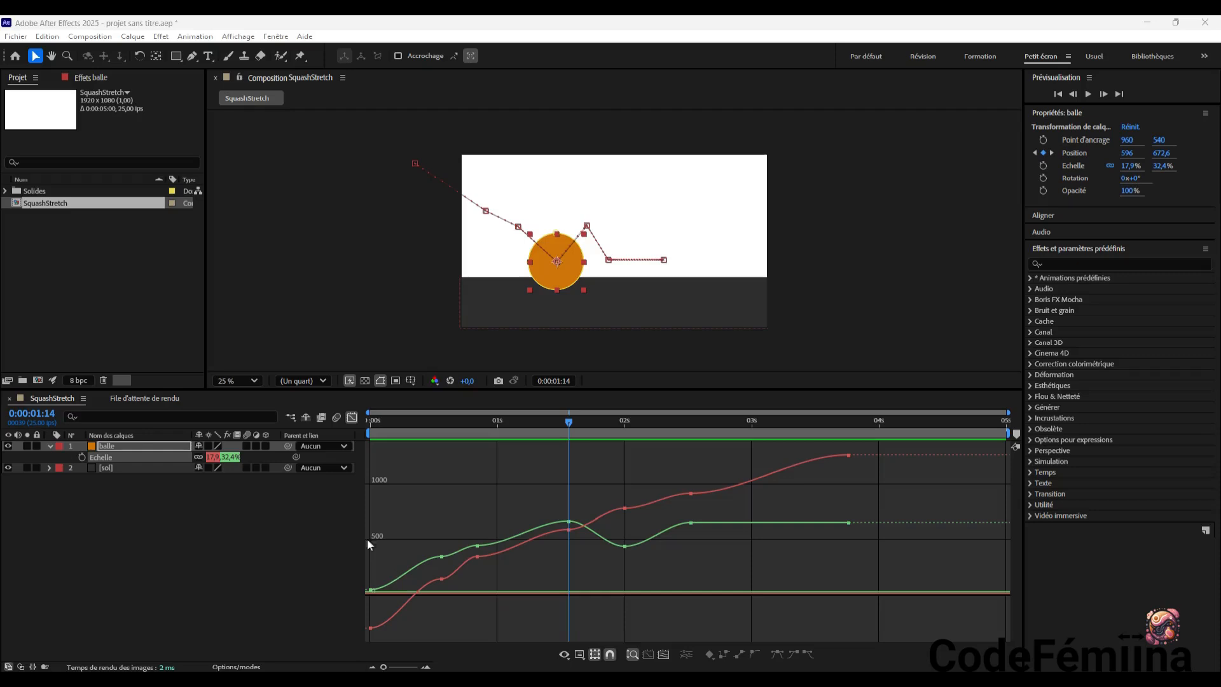
pyautogui.click(353, 418)
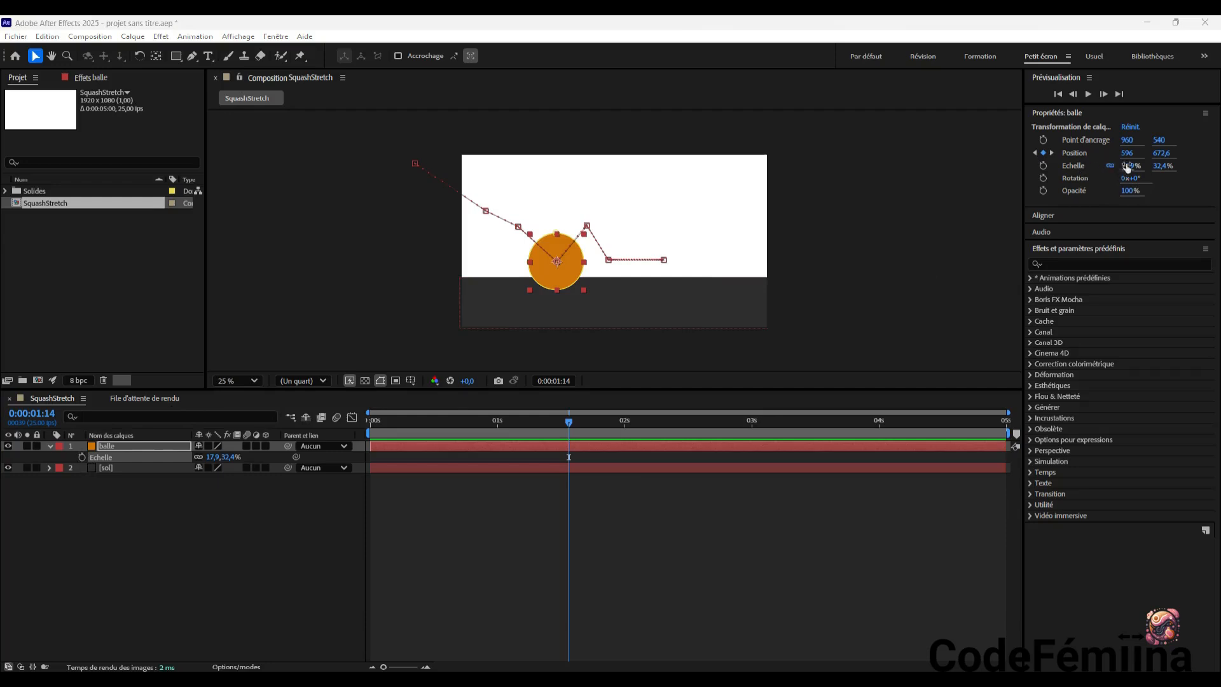
# Enable Scale keyframing on the ball layer, placing the first Scale keyframe at 0:00:00:00
pyautogui.click(82, 457)
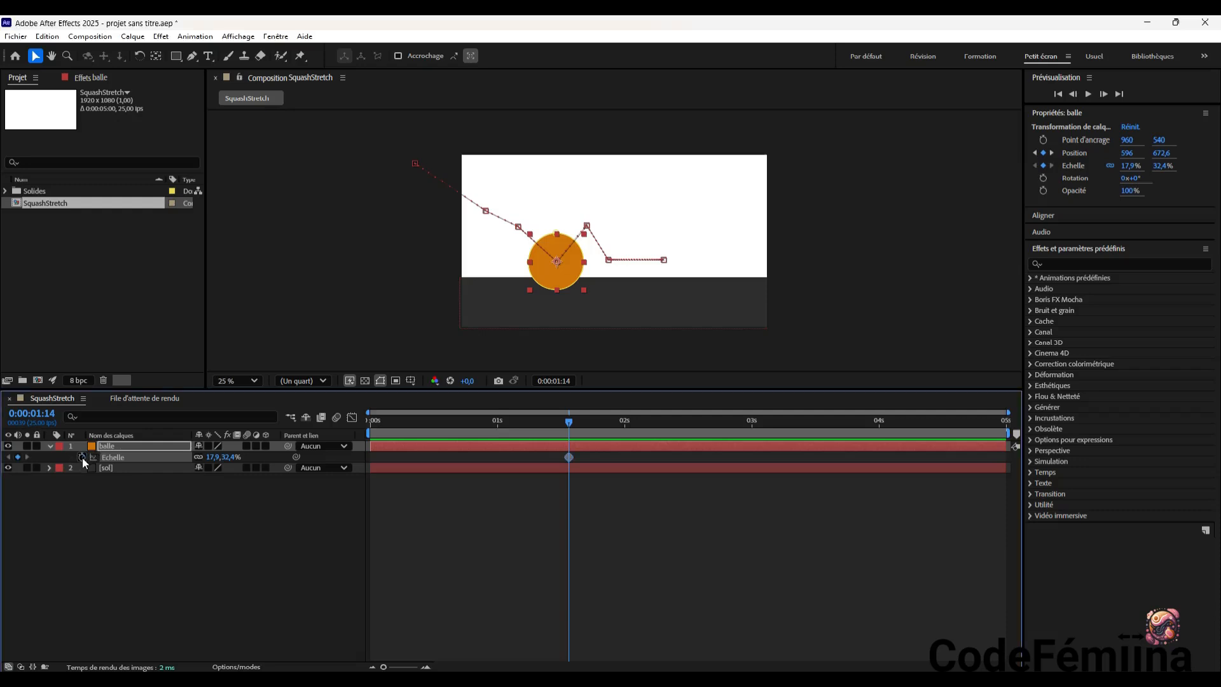
pyautogui.click(199, 458)
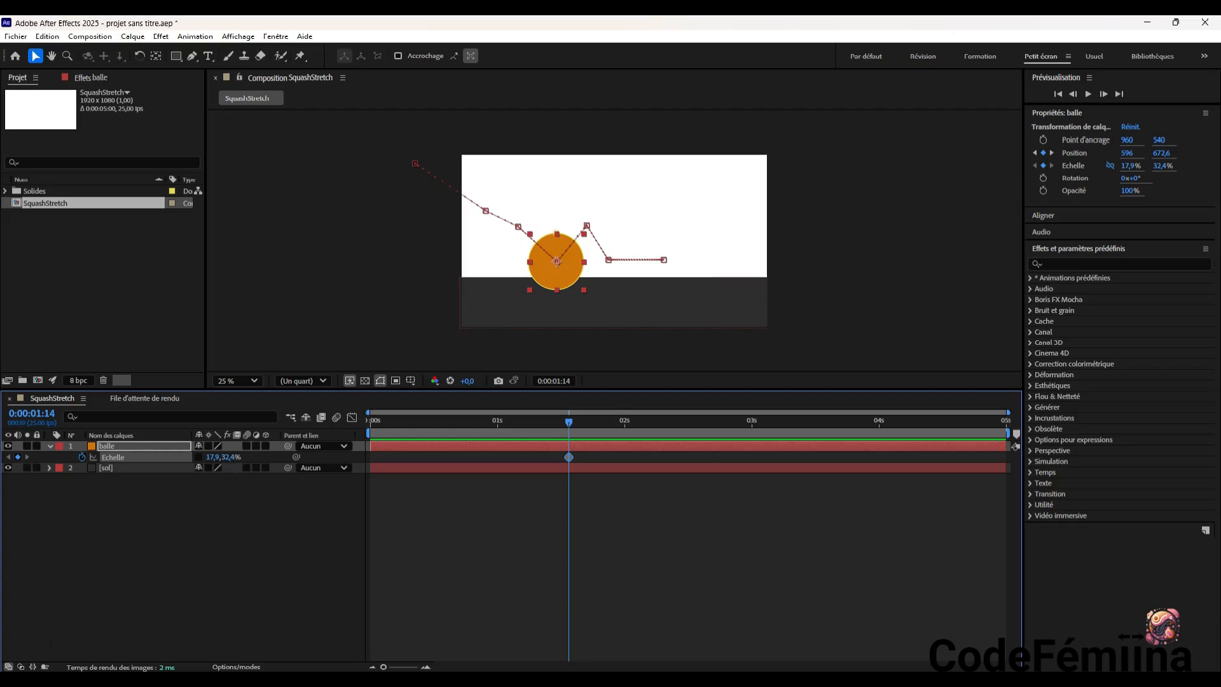
pyautogui.press('Home')
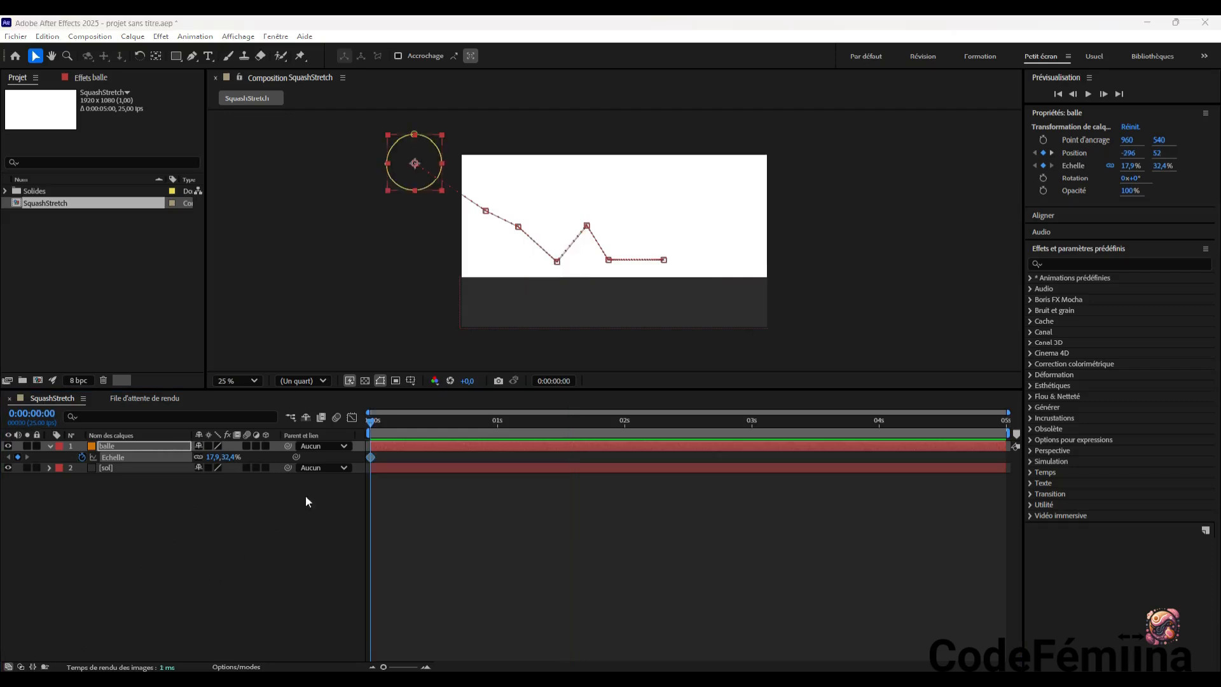
pyautogui.click(370, 421)
# At 0:00:01:14, unlink the ball's Scale proportions and squash it to 37.9% wide and 20.4% high
pyautogui.moveTo(371, 422); pyautogui.dragTo(570, 448)
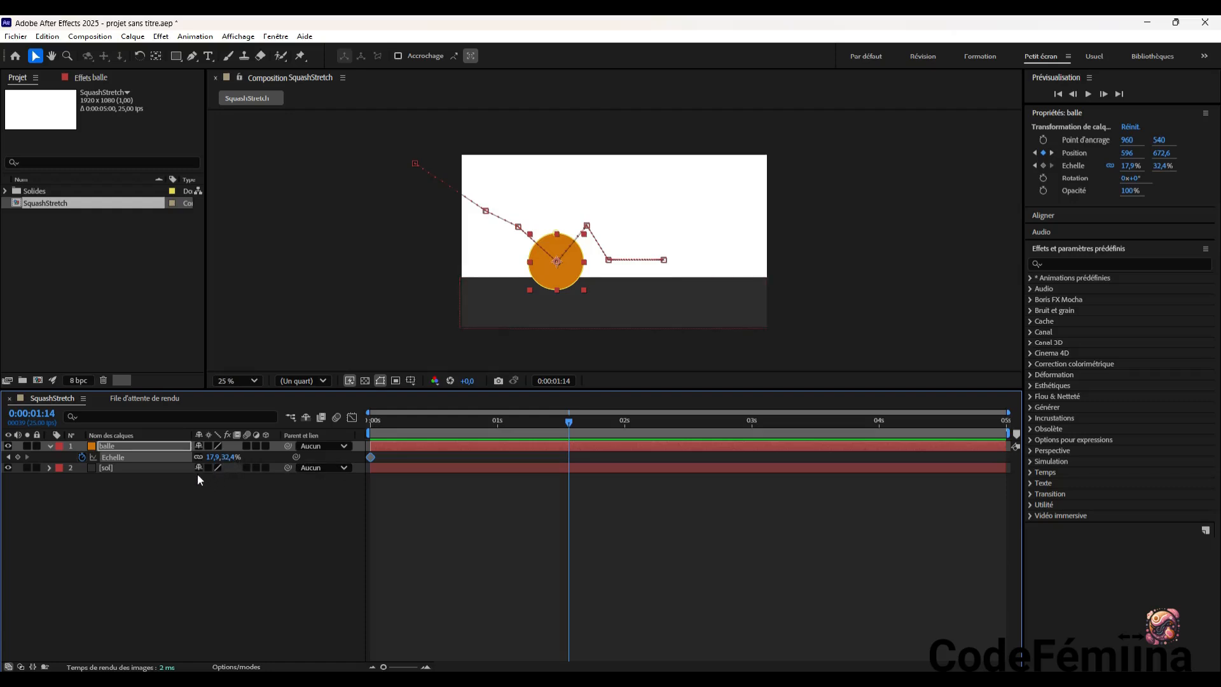
pyautogui.click(197, 457)
pyautogui.click(1132, 163)
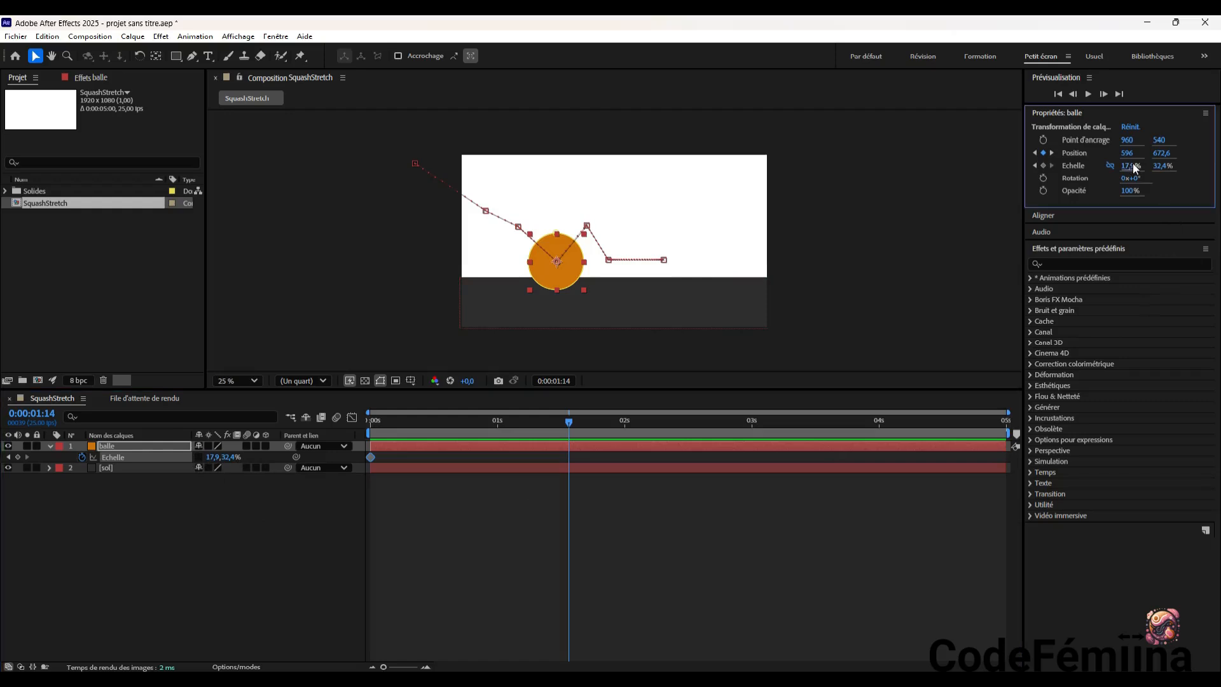
pyautogui.moveTo(1130, 162); pyautogui.dragTo(1145, 166)
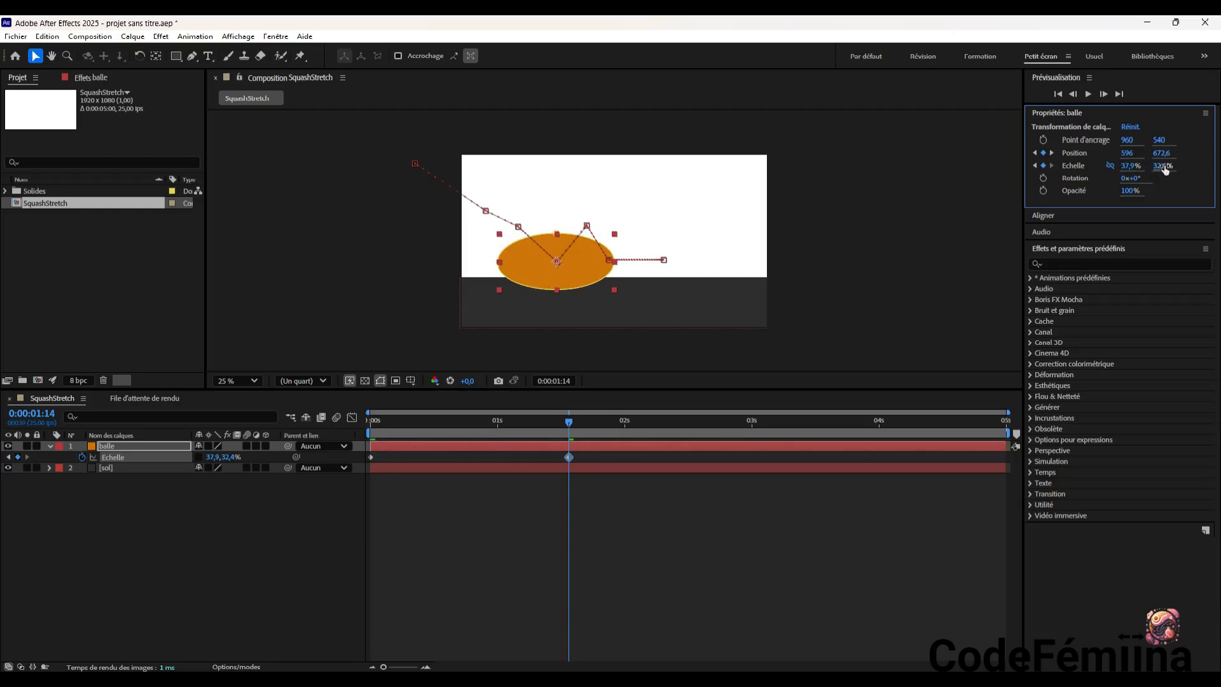
pyautogui.moveTo(1159, 166); pyautogui.dragTo(1155, 166)
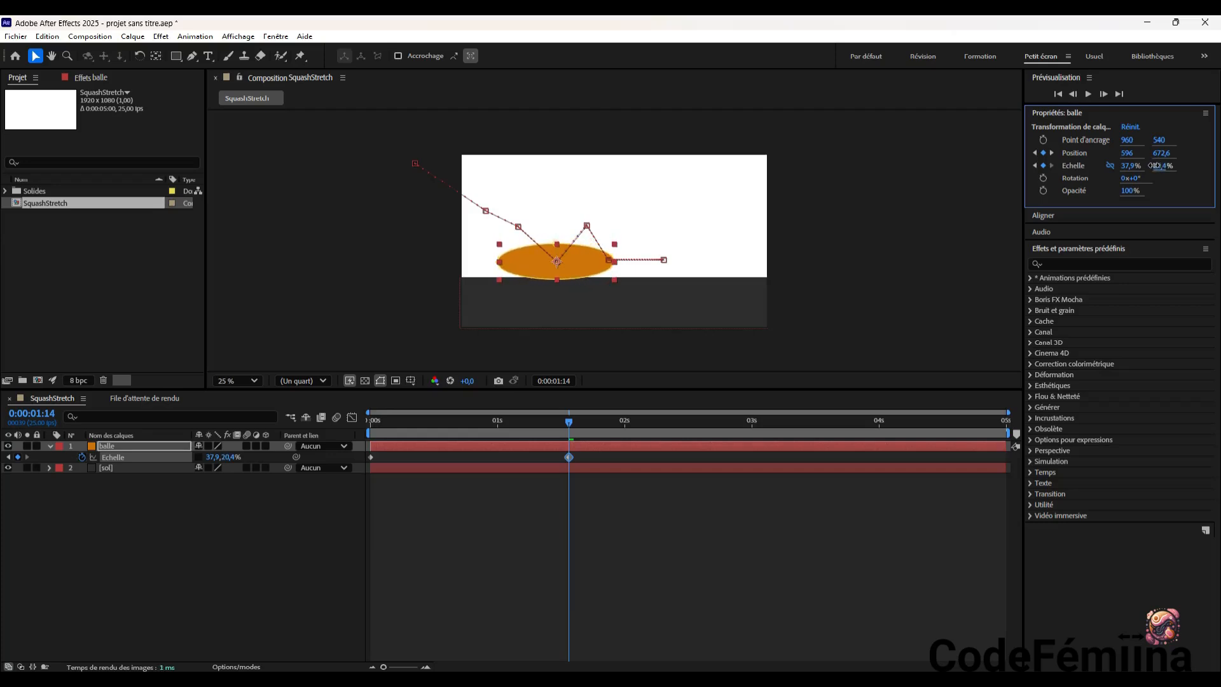
# Scrub around the second landing and preview the animation from the start to check the ball's squash
pyautogui.moveTo(570, 420); pyautogui.dragTo(570, 459)
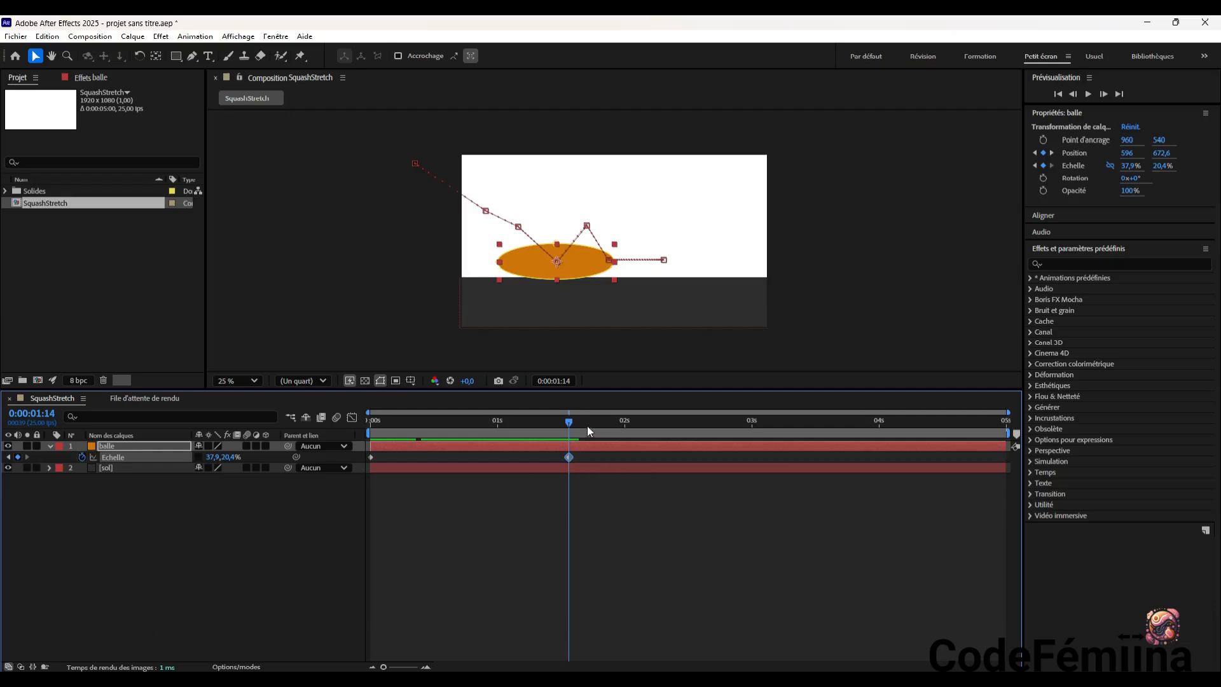
pyautogui.moveTo(570, 429); pyautogui.dragTo(557, 452)
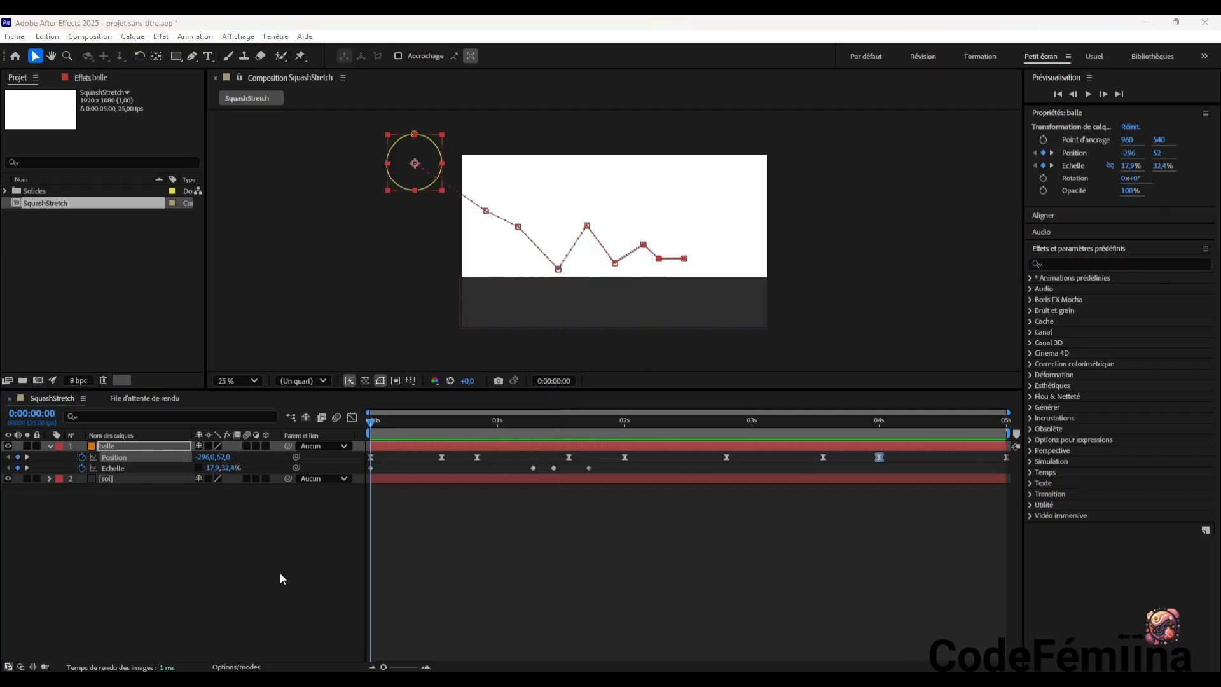
pyautogui.click(1089, 96)
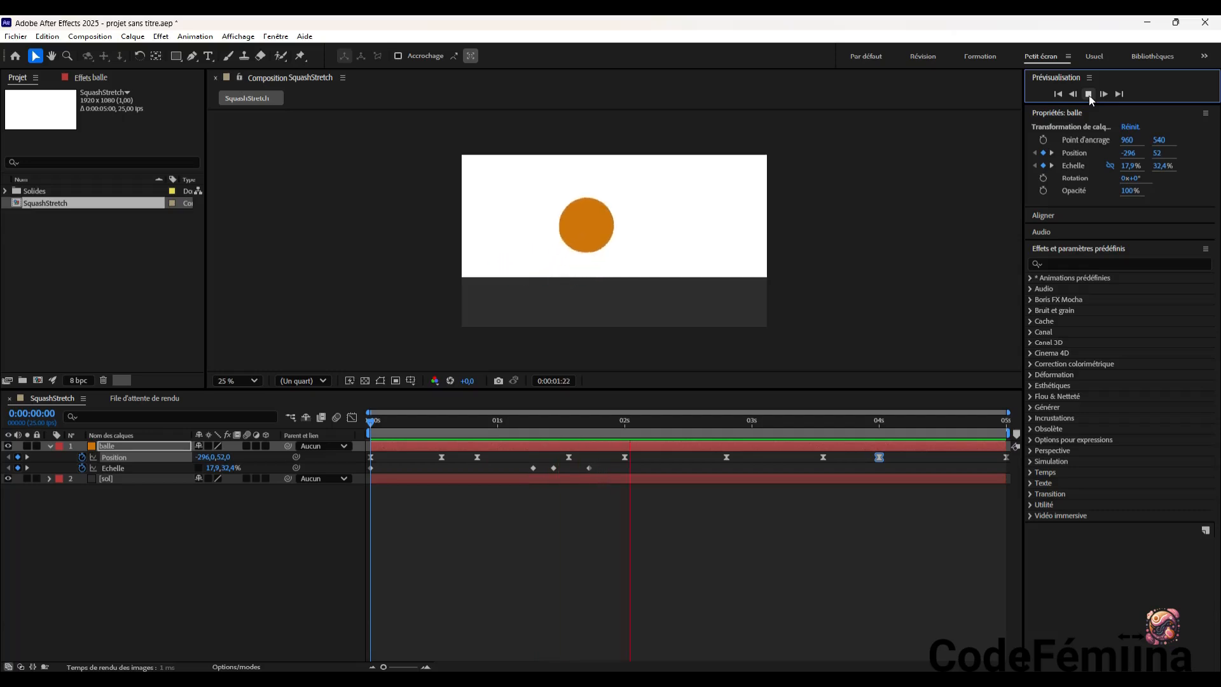
pyautogui.click(1088, 94)
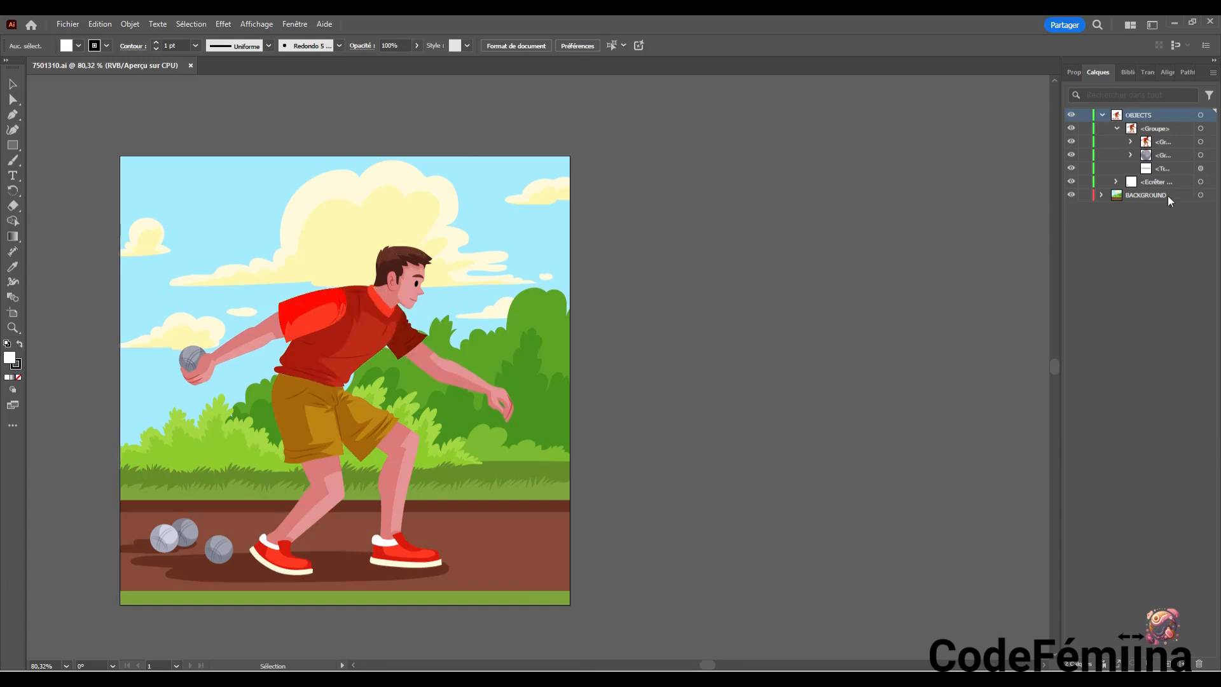
# In Illustrator's 7501310.ai, add a new layer above OBJECTS and cut the man's head group out of OBJECTS
pyautogui.click(1103, 116)
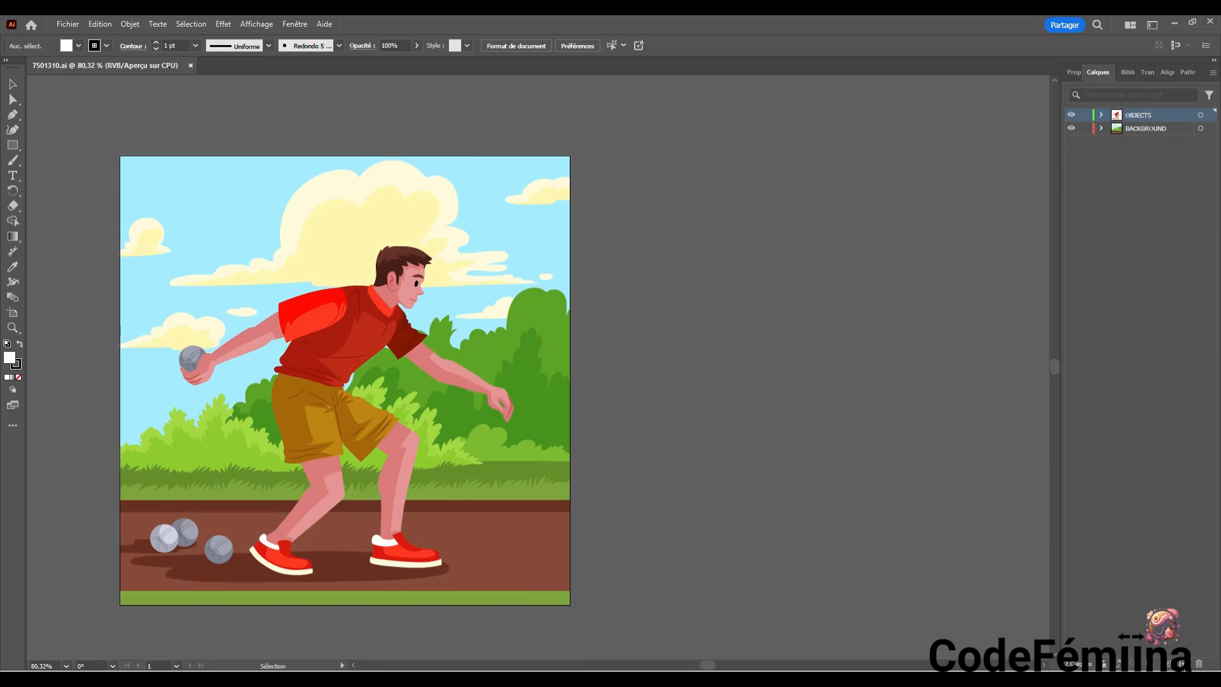
pyautogui.click(1181, 663)
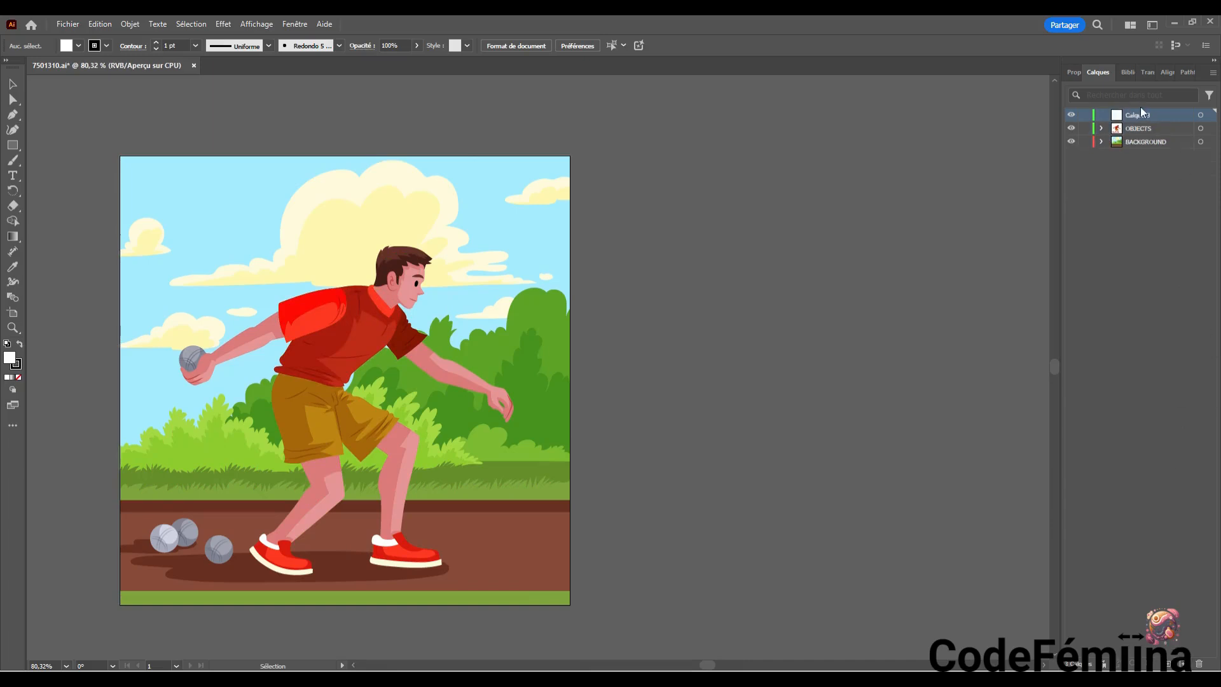
pyautogui.click(1102, 128)
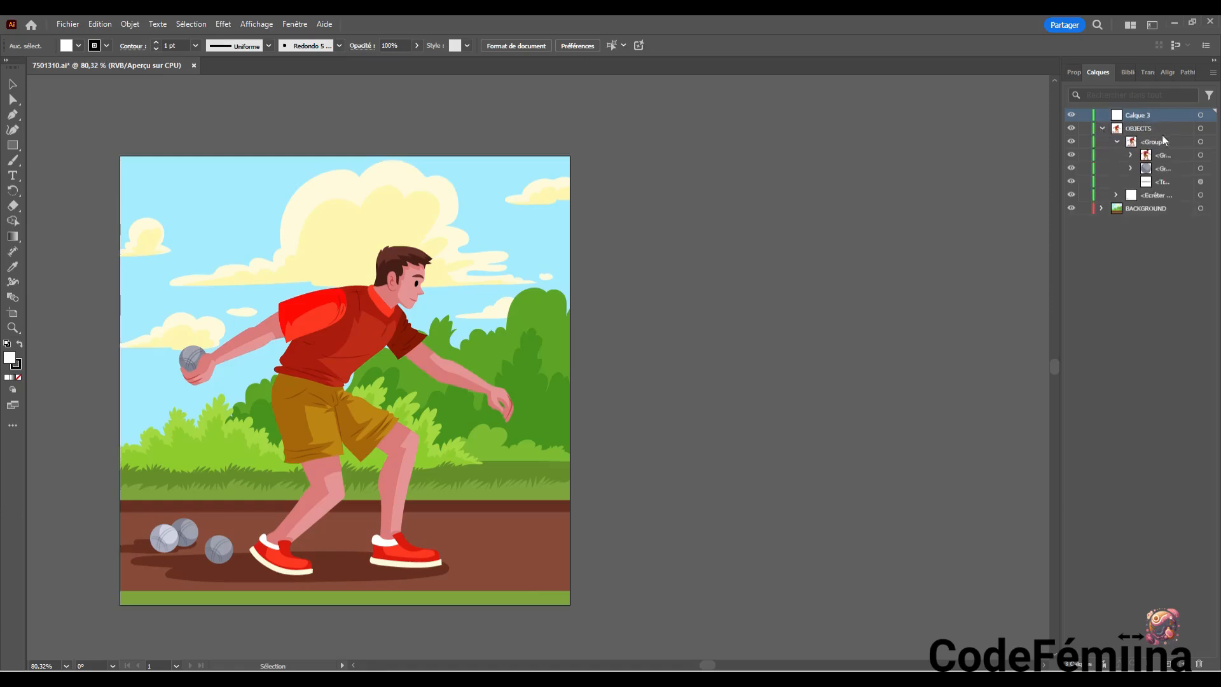
pyautogui.click(1131, 155)
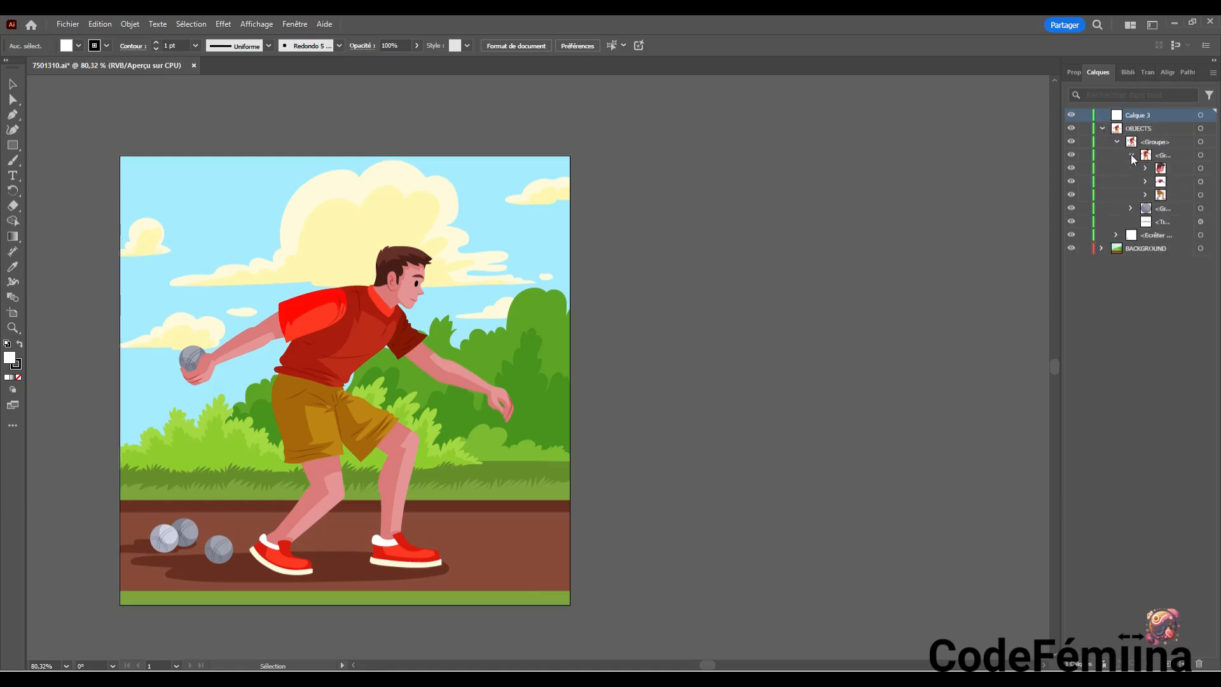
pyautogui.click(1200, 168)
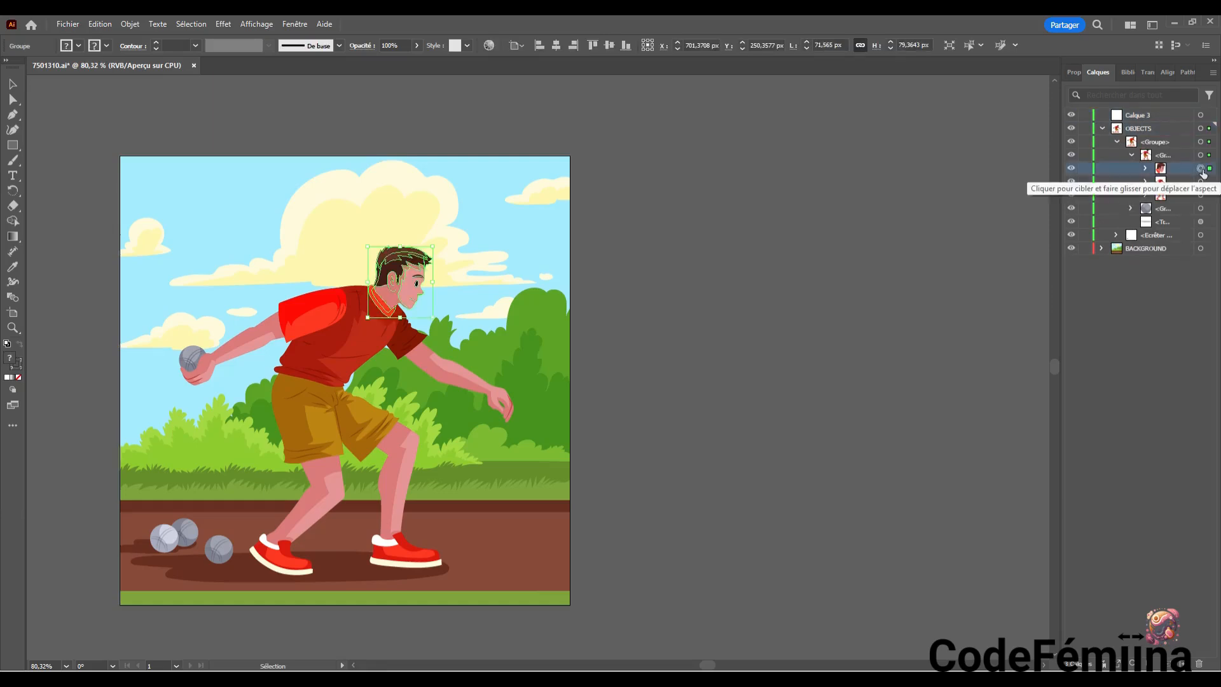
pyautogui.press('Delete')
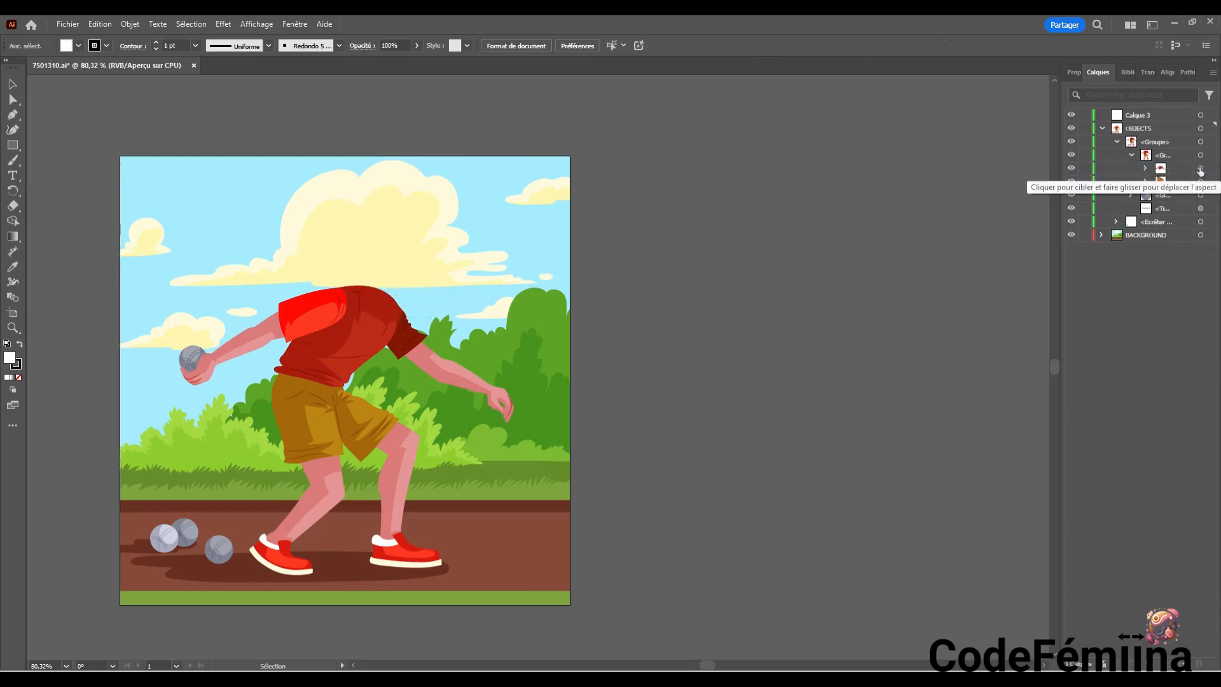
# Paste the cut head group in place on the new empty layer above OBJECTS
pyautogui.click(1200, 116)
pyautogui.click(1180, 121)
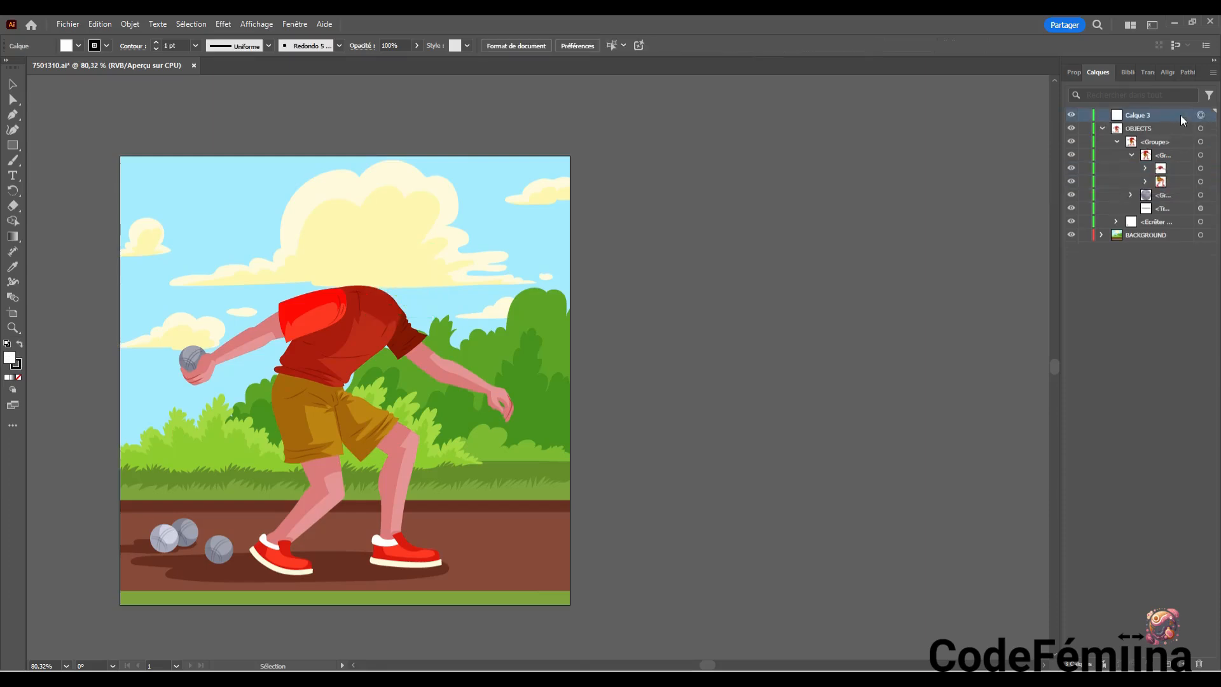
pyautogui.click(67, 25)
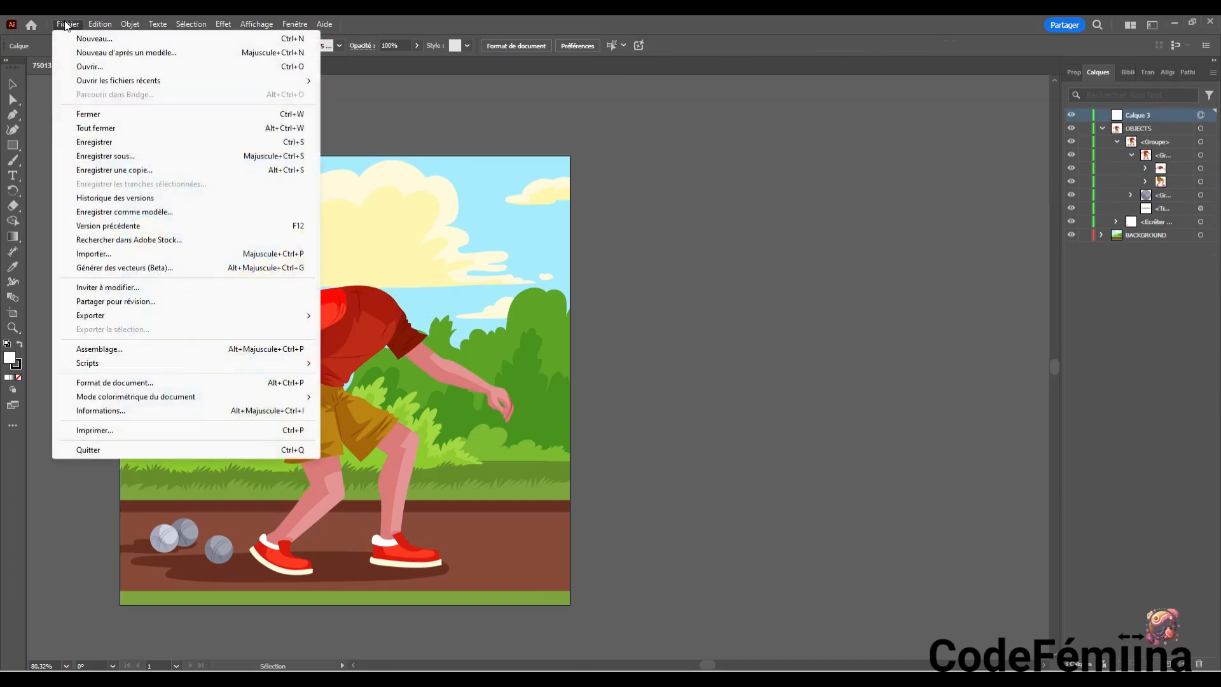
pyautogui.moveTo(98, 25)
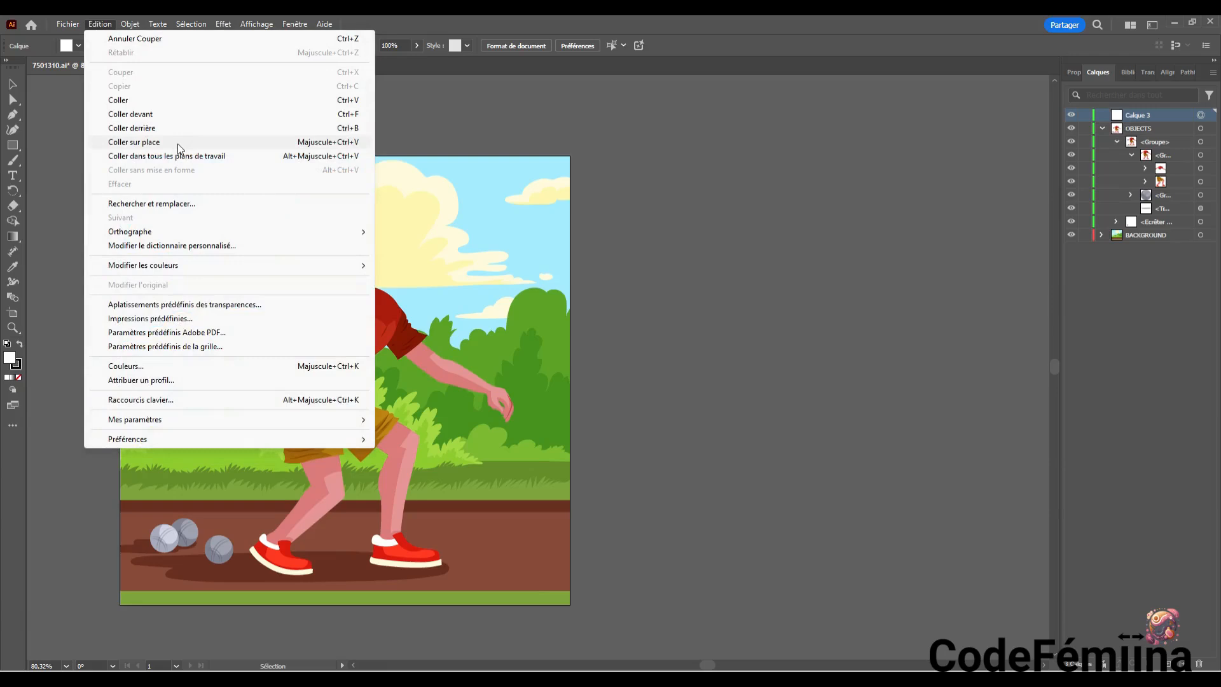
pyautogui.click(177, 144)
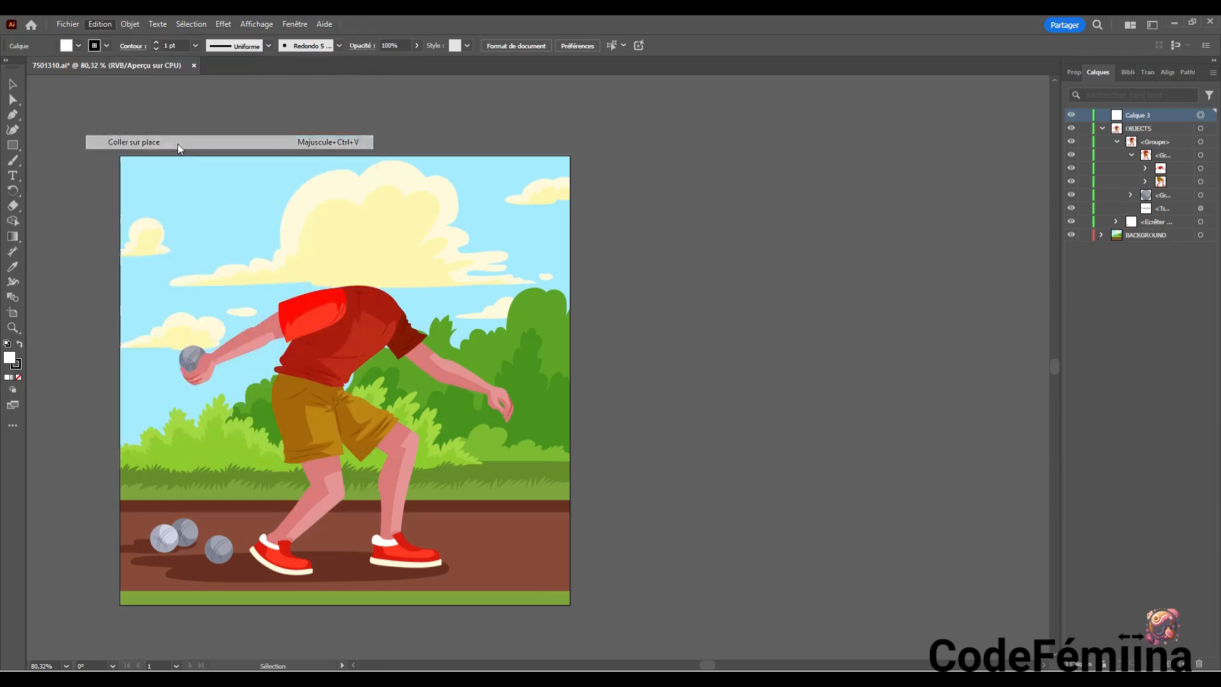
# Rename the new layer holding the head as Tete
pyautogui.doubleClick(1144, 117)
pyautogui.write('tet')
pyautogui.press('BackSpace')
pyautogui.press('BackSpace')
pyautogui.press('BackSpace')
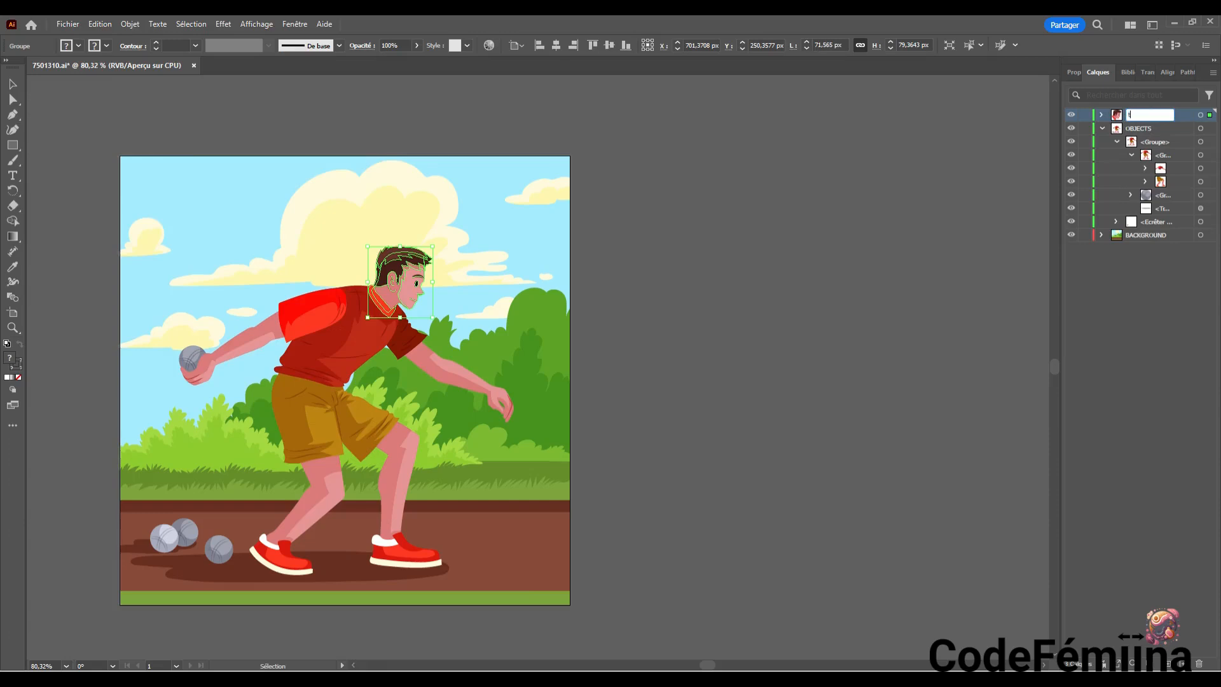
pyautogui.write('ete')
pyautogui.press('Return')
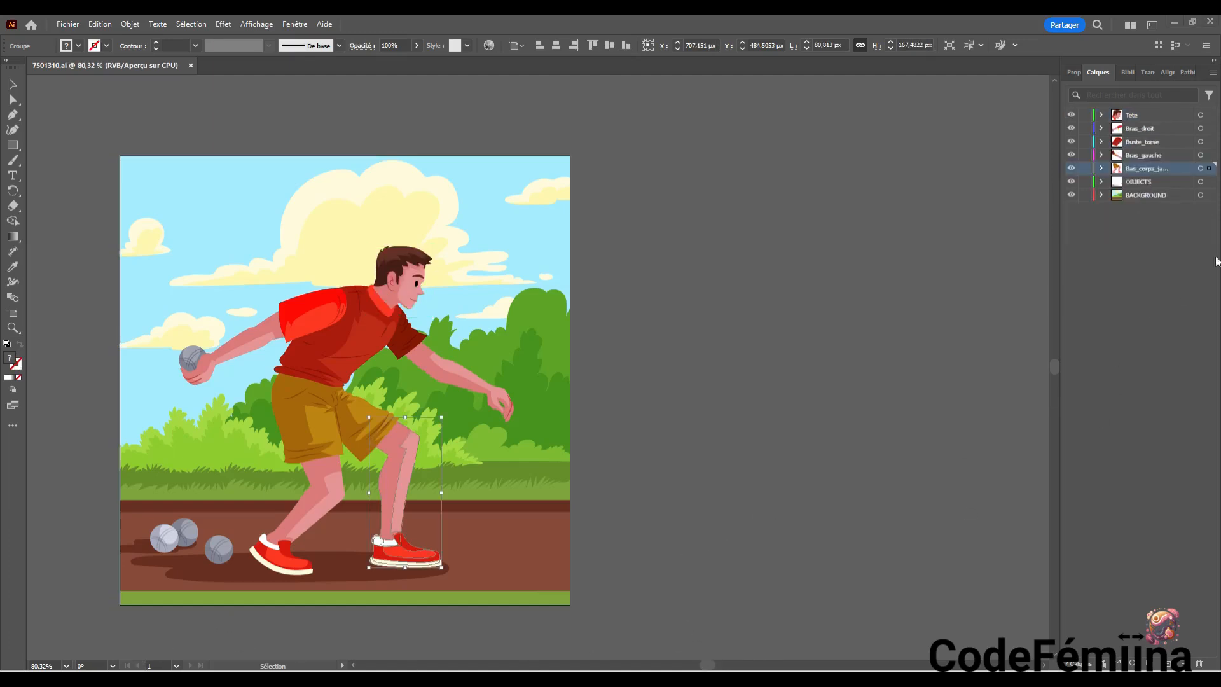
# Hide and show the Tete, Bras_droit, Buste_torse and Bras_gauche layers one by one to check the body parts
pyautogui.click(1071, 115)
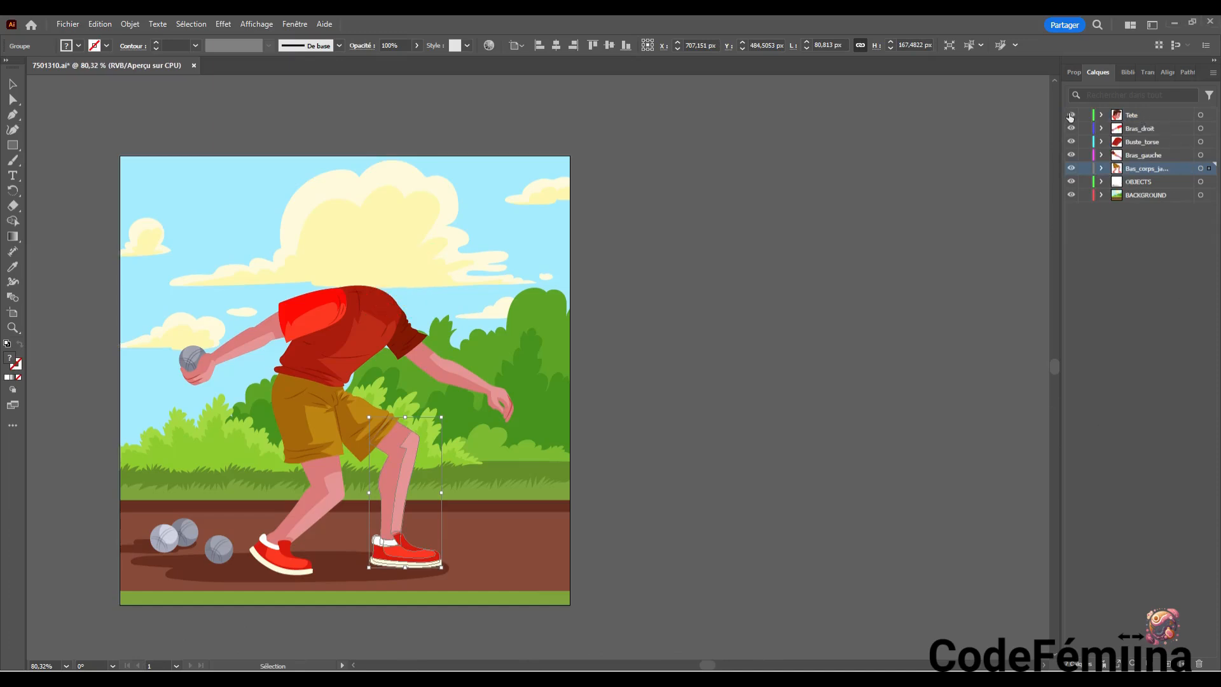
pyautogui.click(1071, 115)
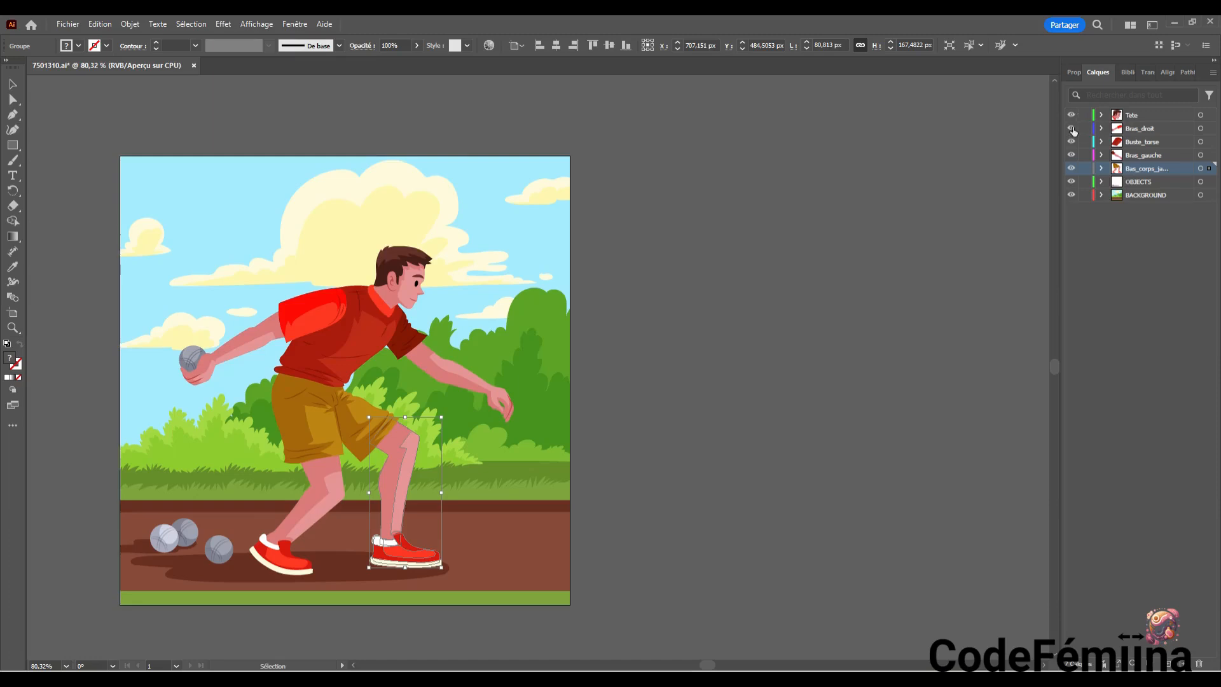
pyautogui.click(1071, 129)
pyautogui.click(1072, 129)
pyautogui.click(1071, 143)
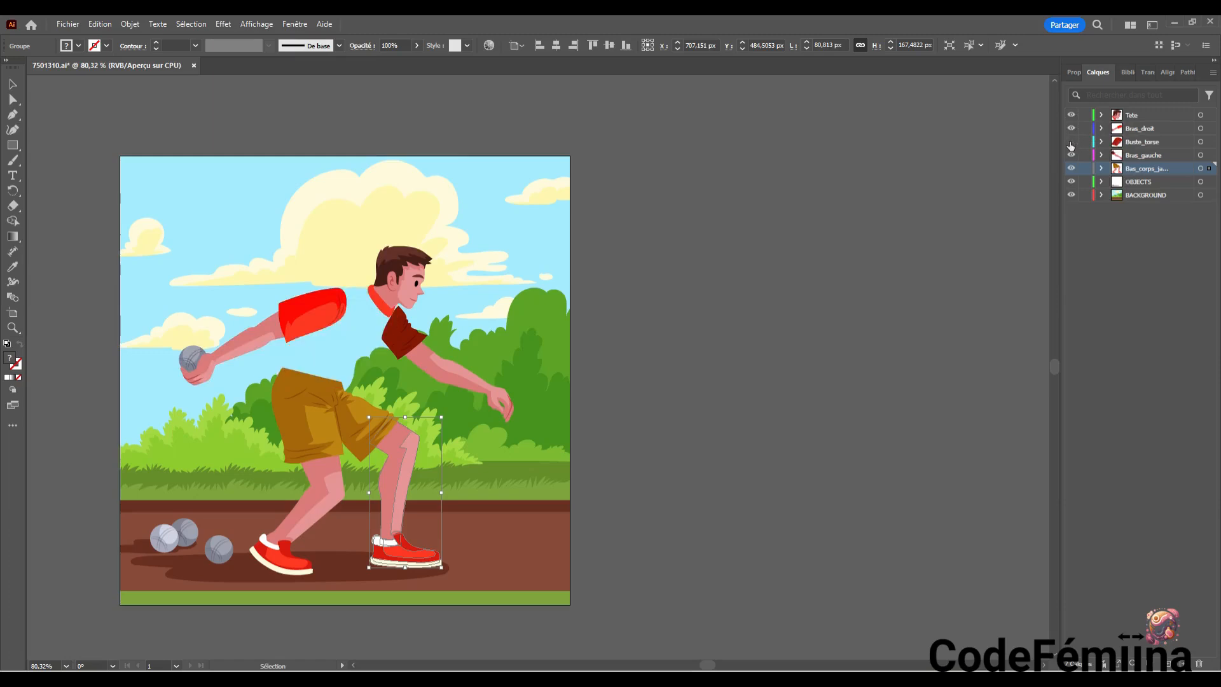
pyautogui.click(1070, 143)
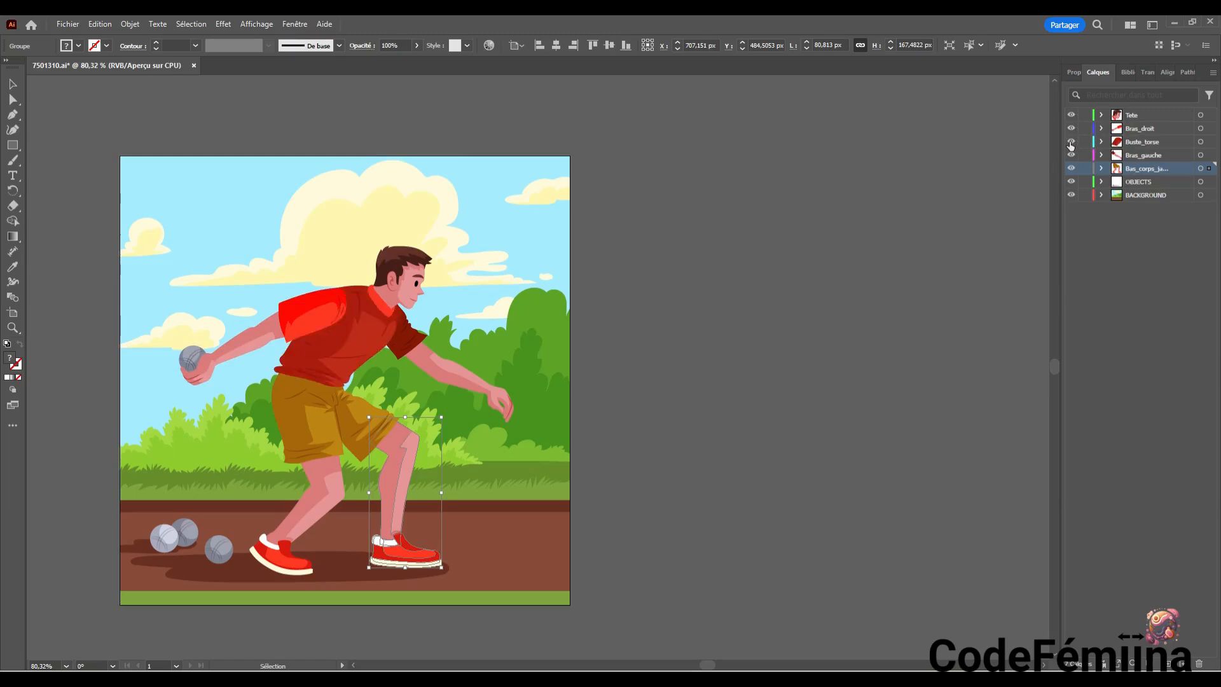
pyautogui.click(1071, 143)
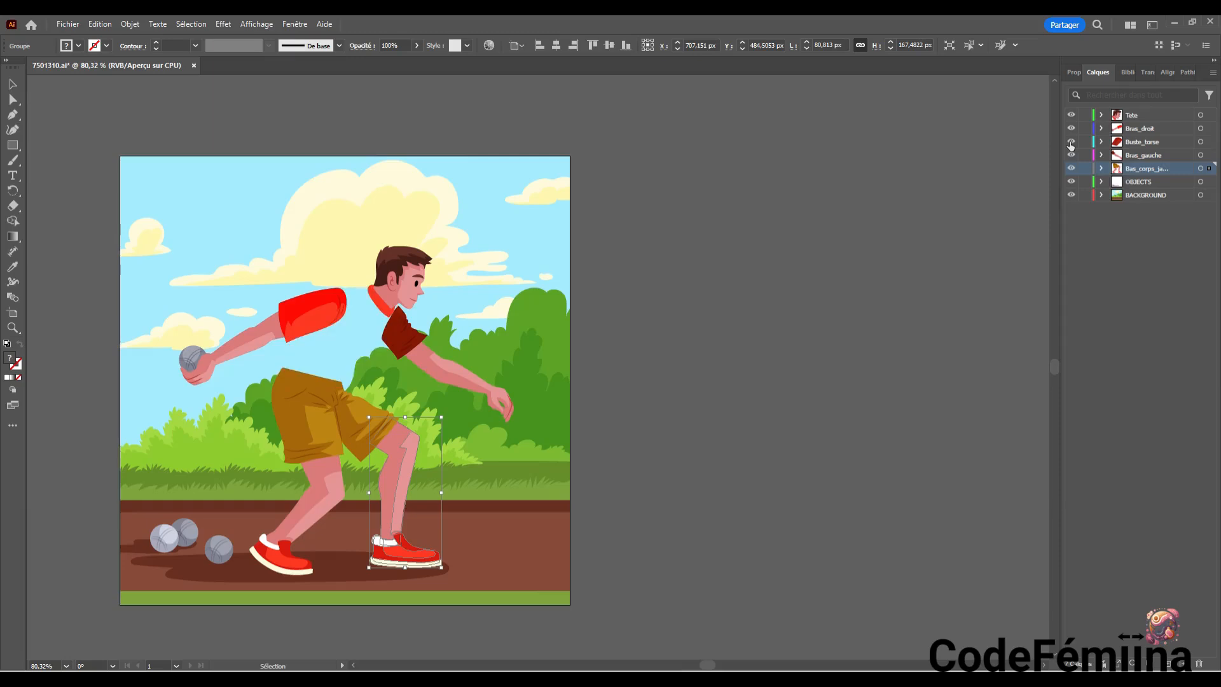
pyautogui.click(1071, 144)
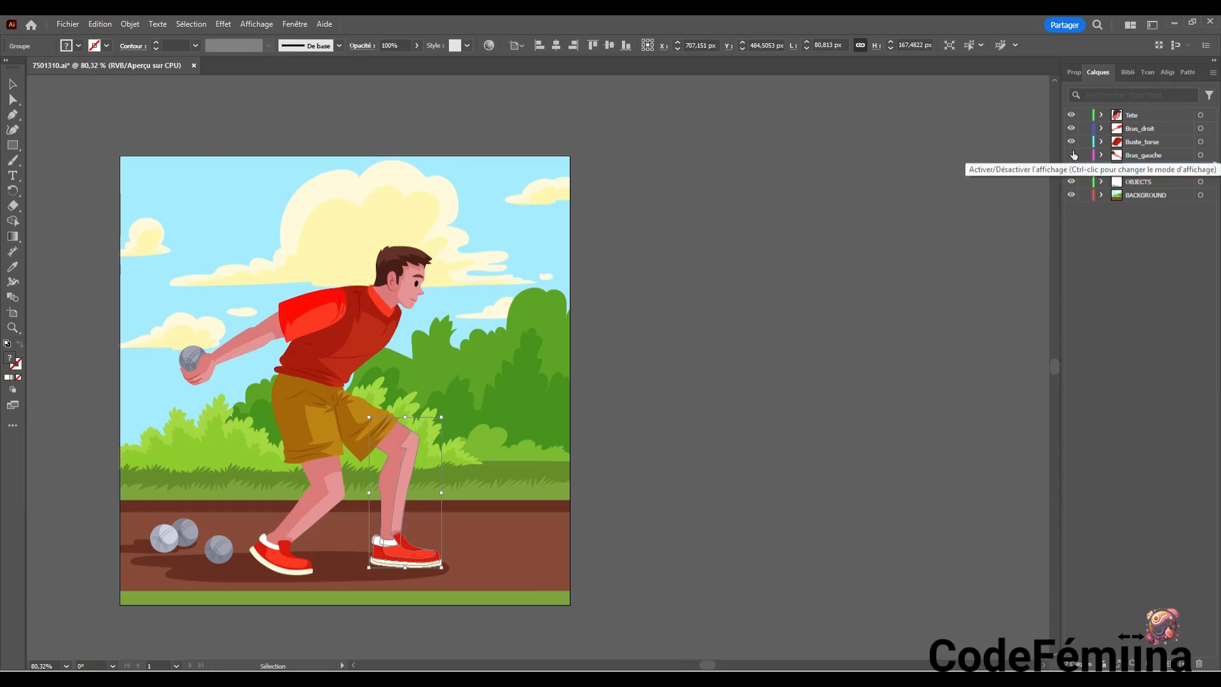
pyautogui.click(1072, 155)
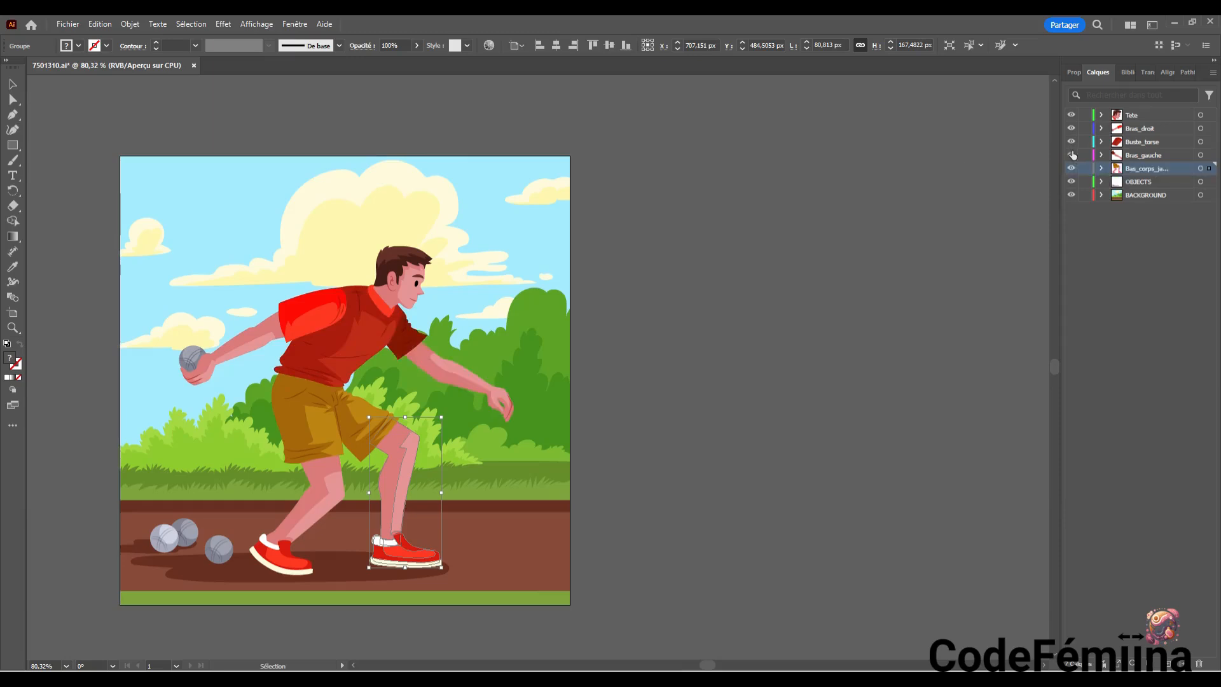
# Hide Buste_torse and move the red collar path from the head group in Tete into the Buste_torse layer
pyautogui.click(1070, 142)
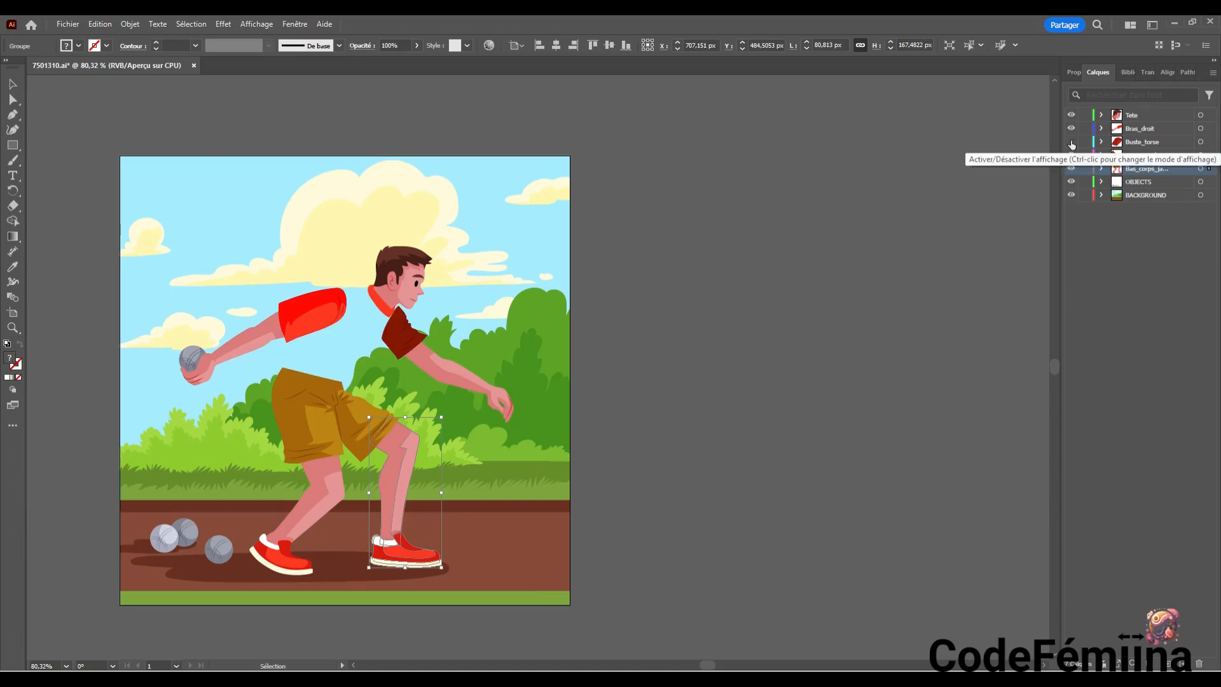
pyautogui.click(389, 313)
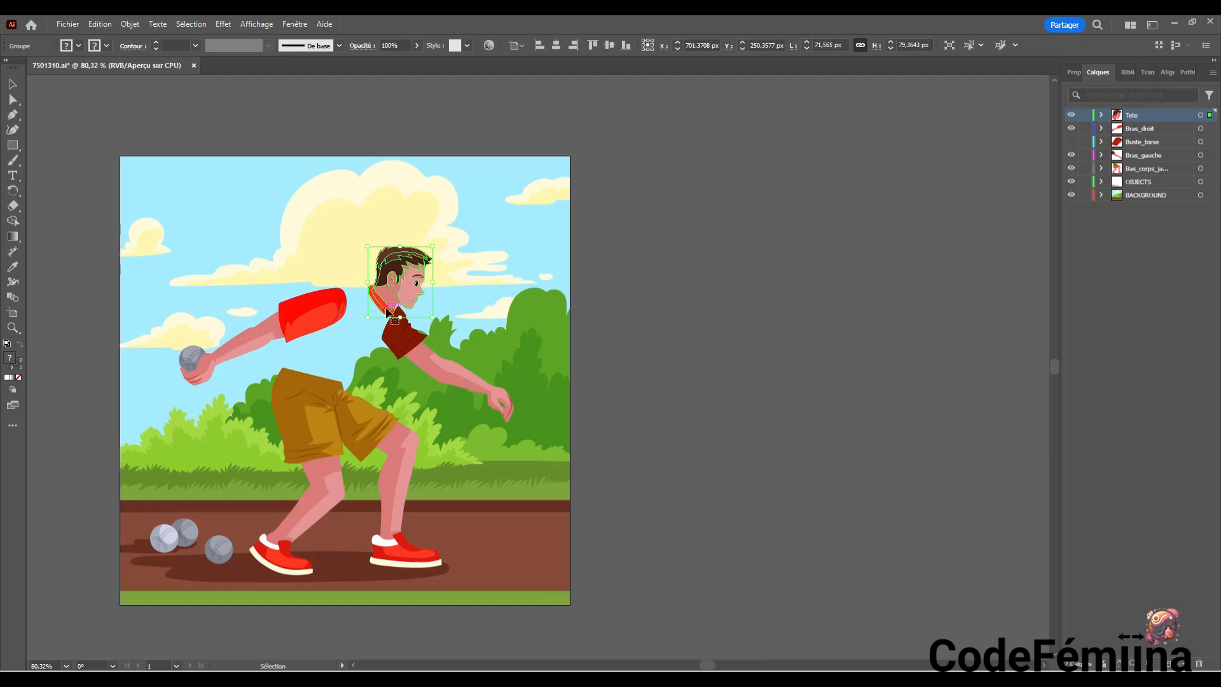
pyautogui.click(1102, 116)
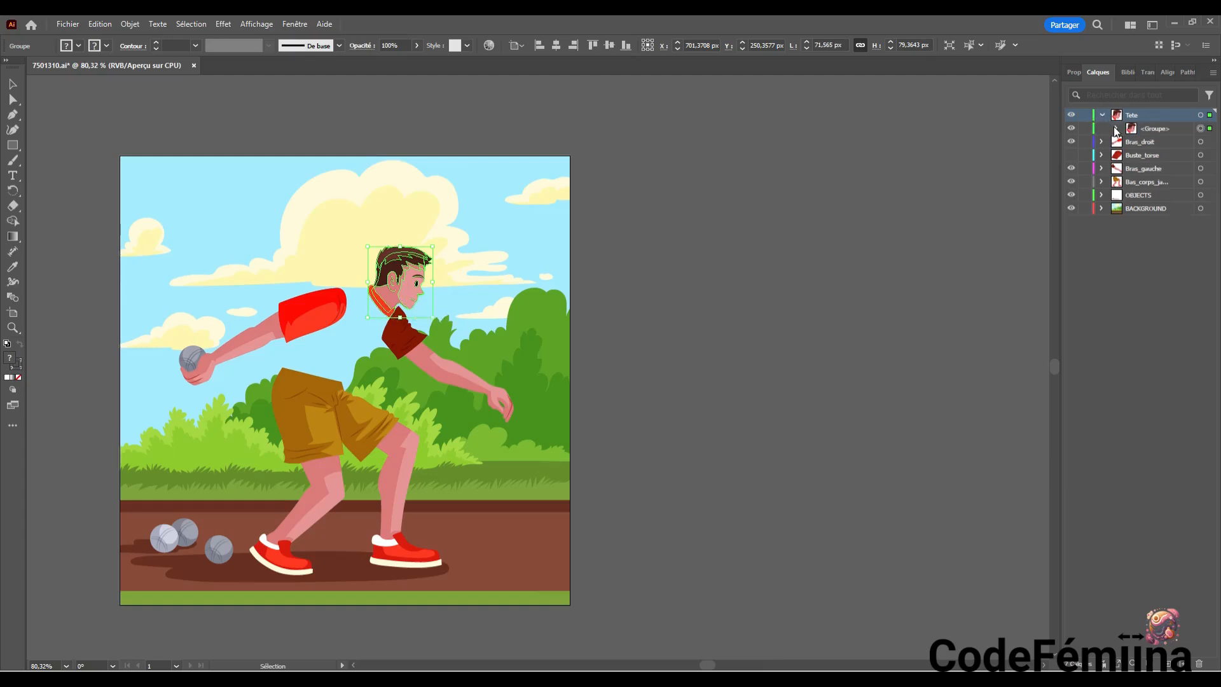
pyautogui.click(1116, 128)
pyautogui.click(1071, 142)
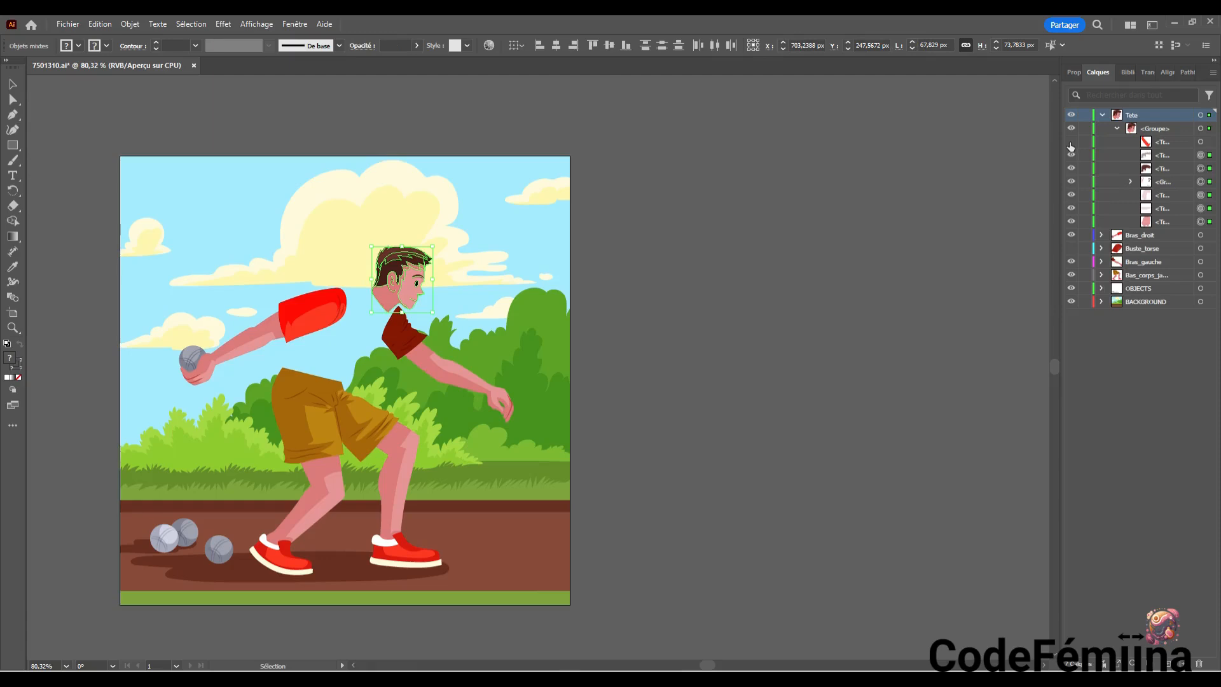
pyautogui.click(1071, 144)
pyautogui.click(1201, 141)
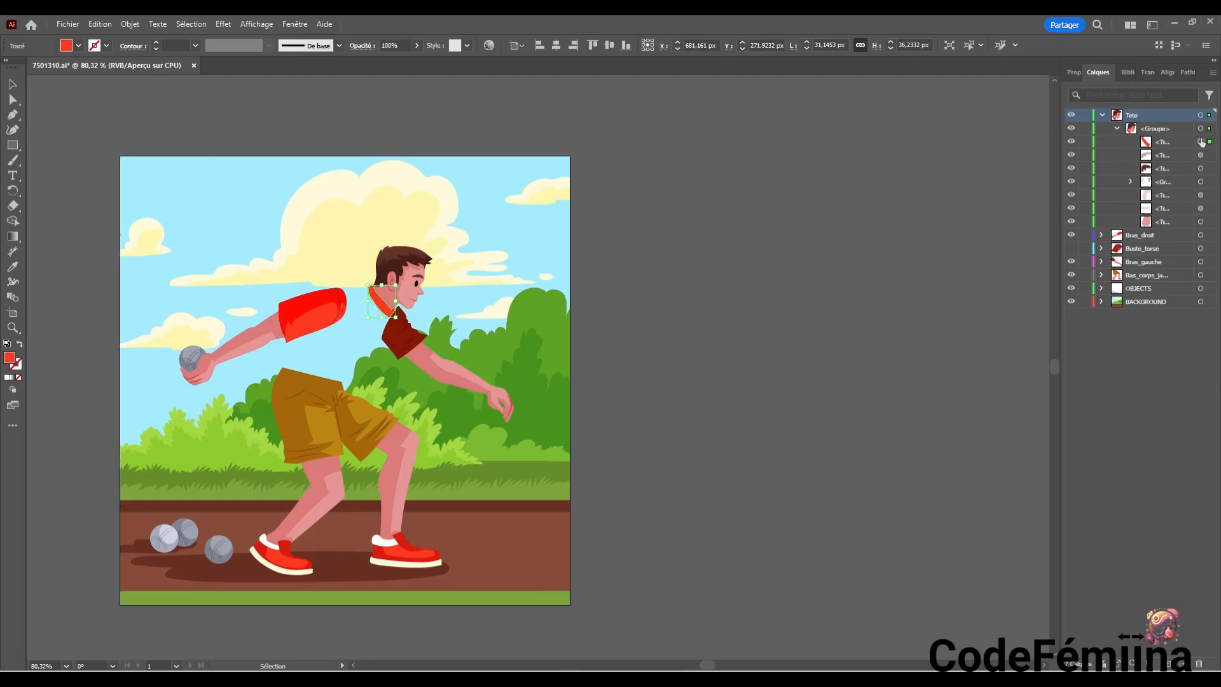
pyautogui.click(1178, 143)
pyautogui.moveTo(1179, 147); pyautogui.dragTo(1178, 250)
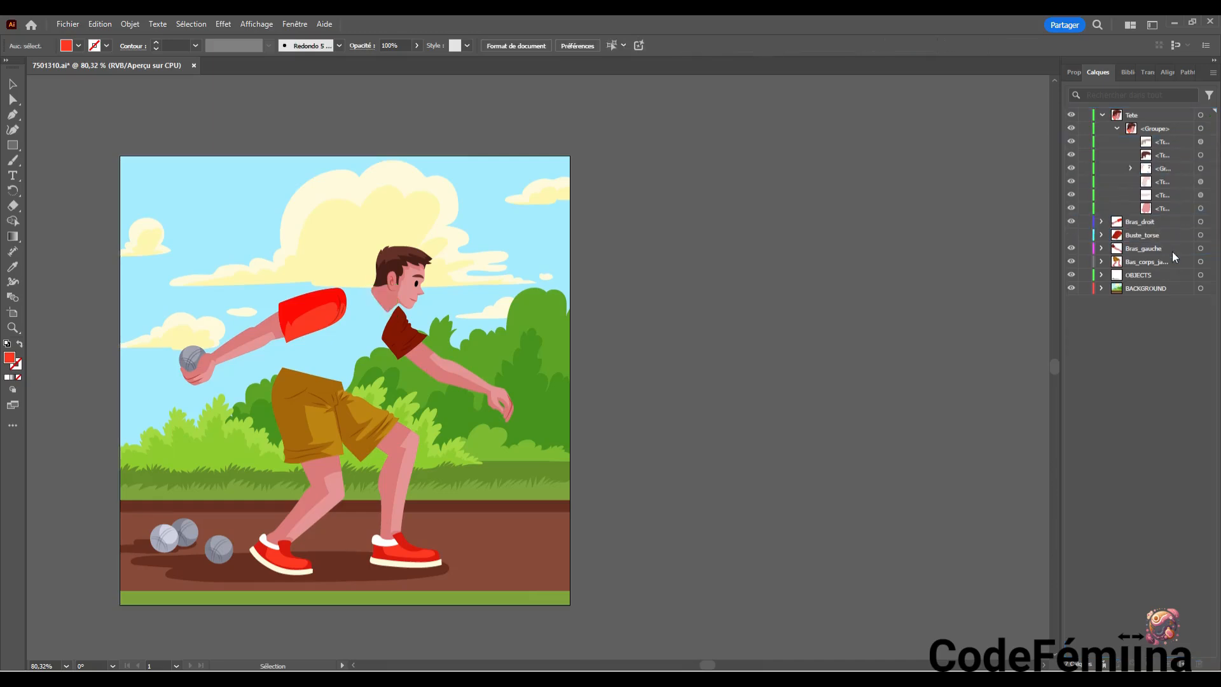
pyautogui.click(1116, 129)
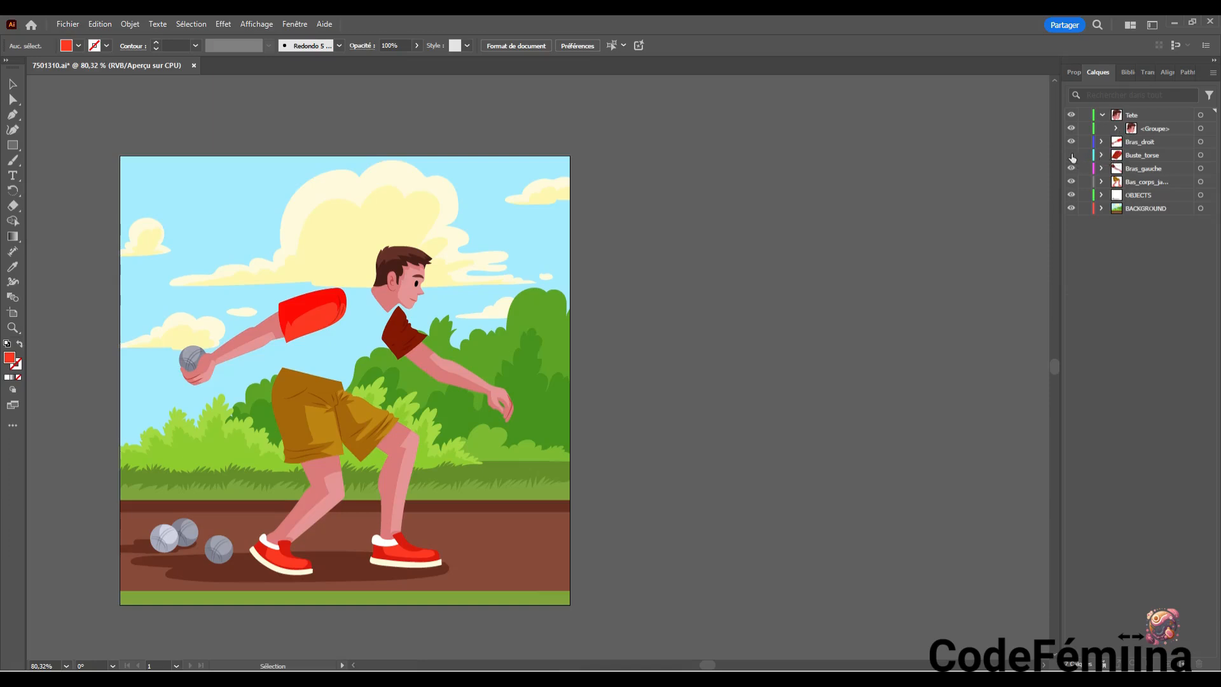
# Toggle the Buste_torse layer's visibility to check that the collar belongs to the torso, leaving the layer shown
pyautogui.click(1071, 155)
pyautogui.click(1071, 156)
pyautogui.click(1071, 155)
pyautogui.click(1071, 155)
pyautogui.click(1071, 155)
pyautogui.click(1071, 156)
pyautogui.click(1071, 155)
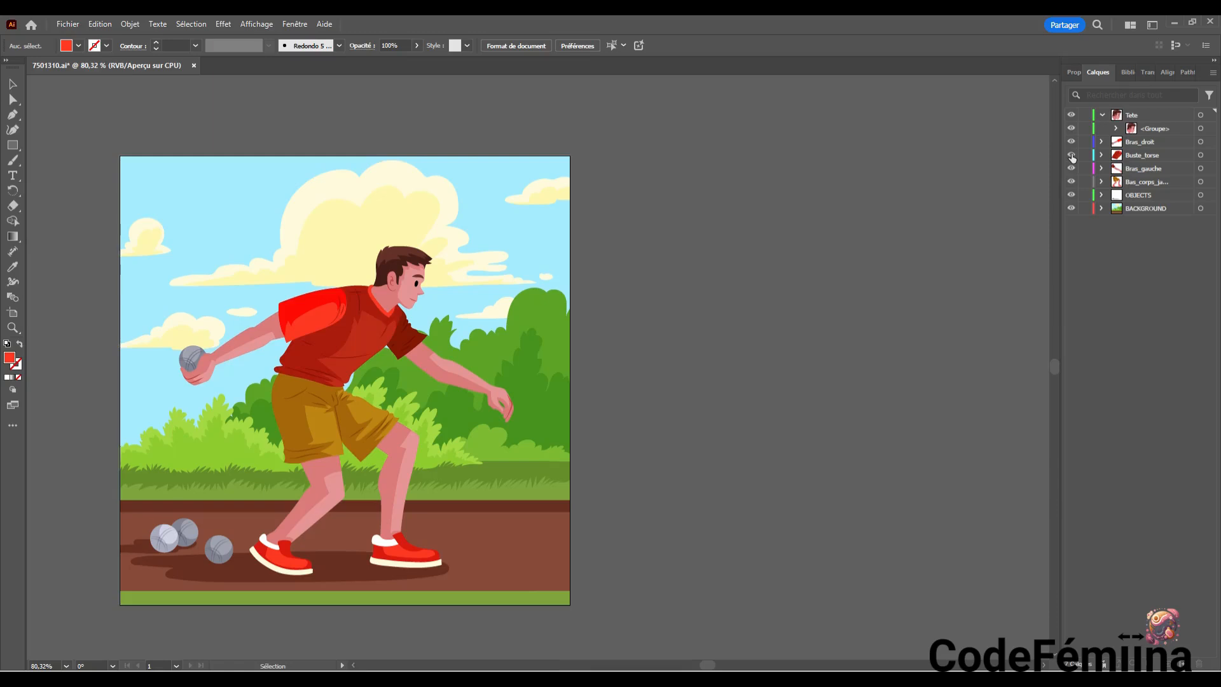
pyautogui.click(1072, 155)
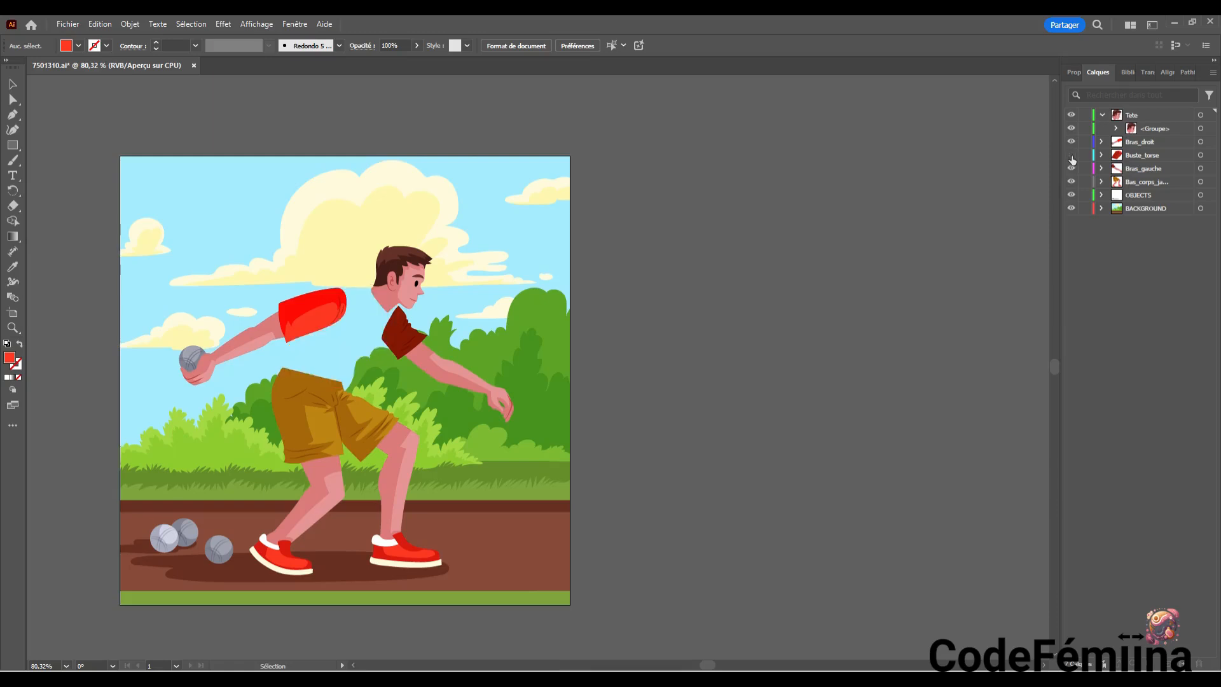
pyautogui.click(1071, 155)
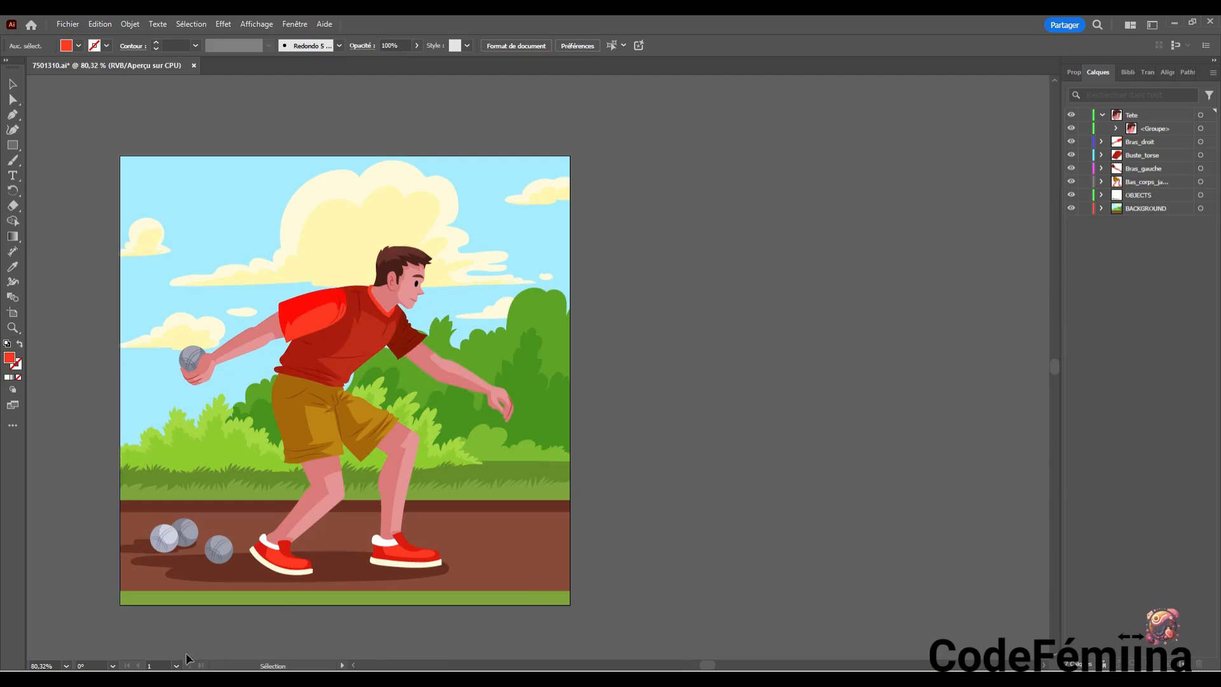
# Save 7501310.ai in its legacy format and collapse the Tete layer's contents
pyautogui.press('a')
pyautogui.hotkey('ctrl', 's')
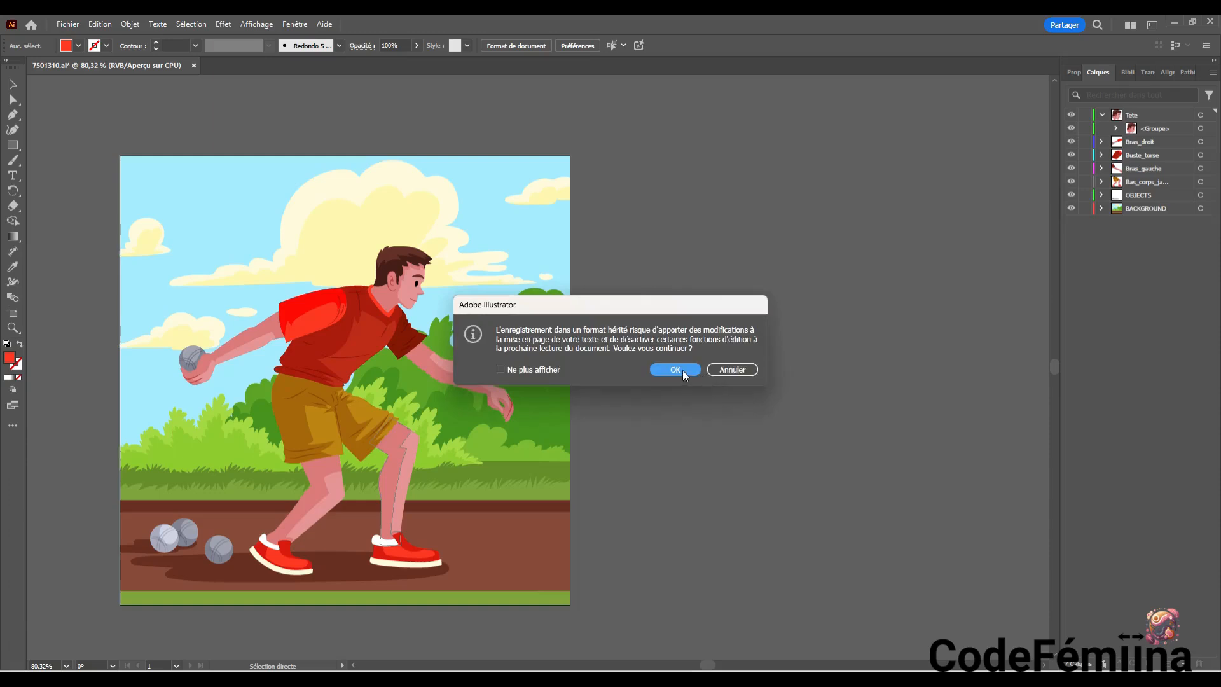
pyautogui.click(675, 369)
pyautogui.click(1102, 116)
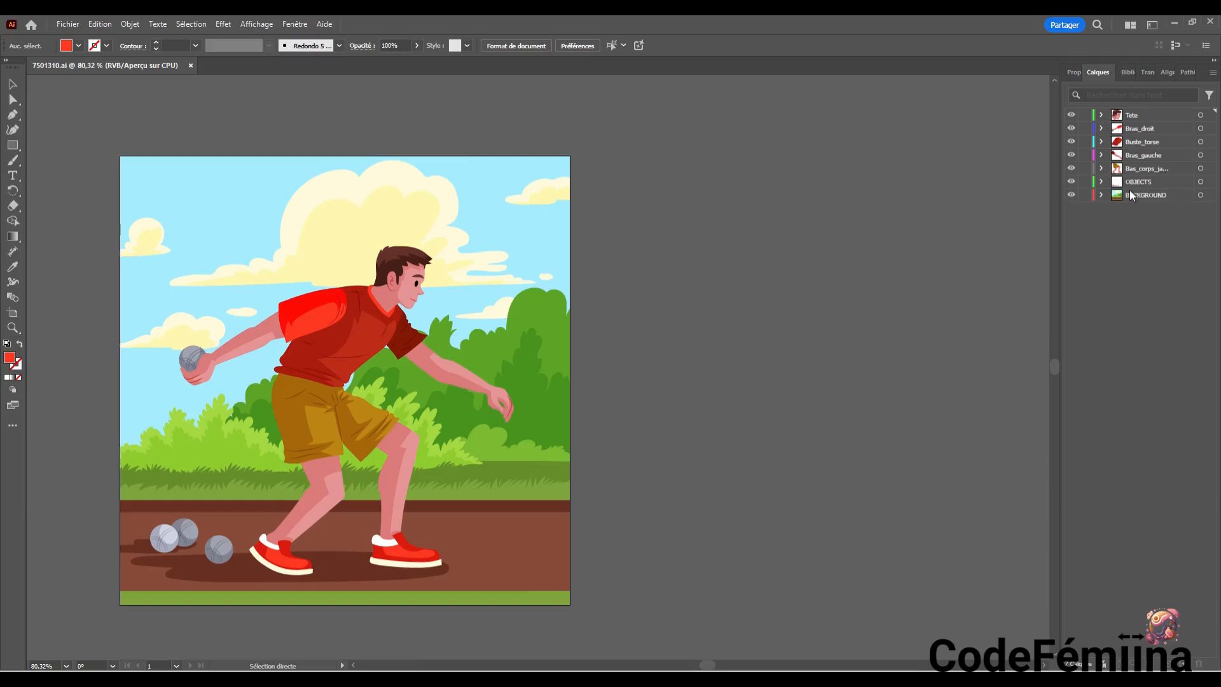
# Check the contents of the BACKGROUND, OBJECTS and lower-body layers by toggling their visibility and expanding OBJECTS
pyautogui.click(1071, 194)
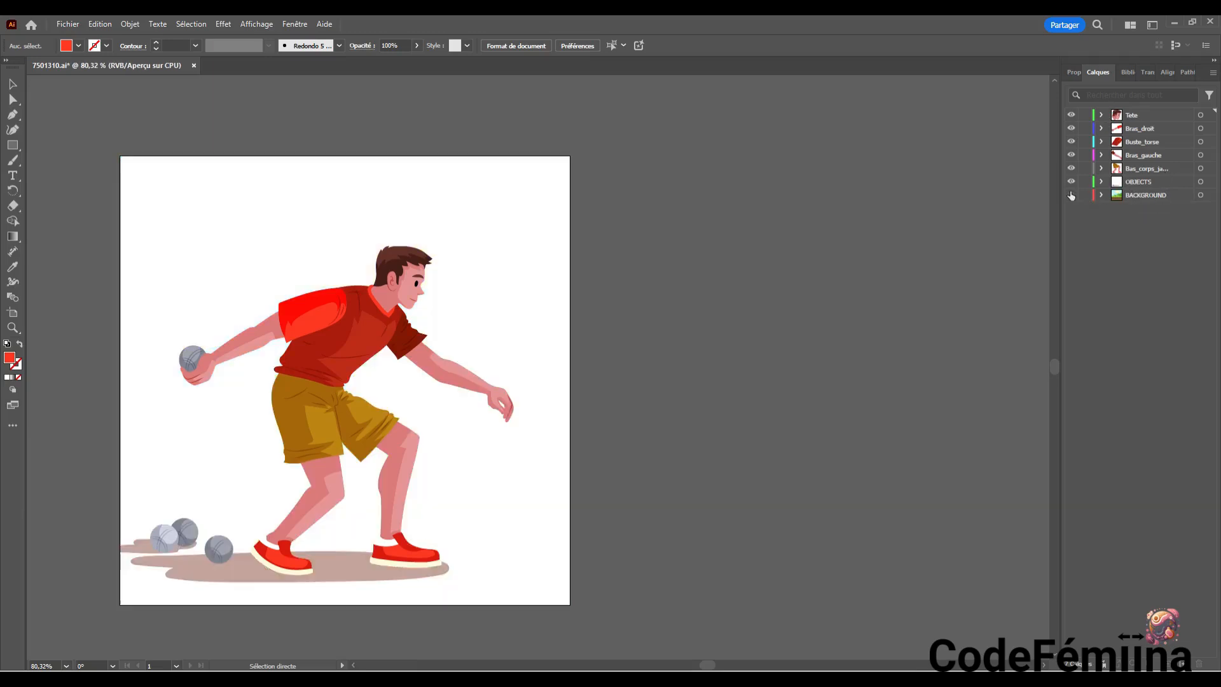
pyautogui.click(1070, 194)
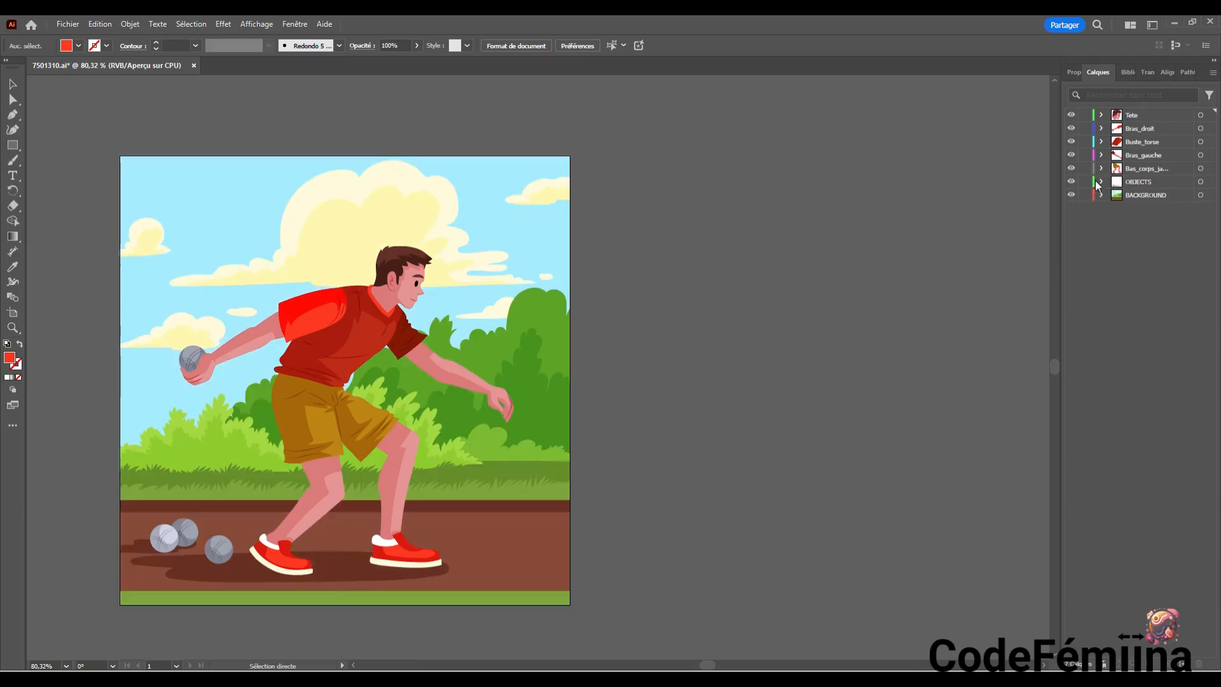
pyautogui.click(1073, 181)
pyautogui.click(1072, 183)
pyautogui.press('v')
pyautogui.click(1071, 168)
pyautogui.click(1072, 169)
pyautogui.click(1143, 172)
pyautogui.click(1100, 182)
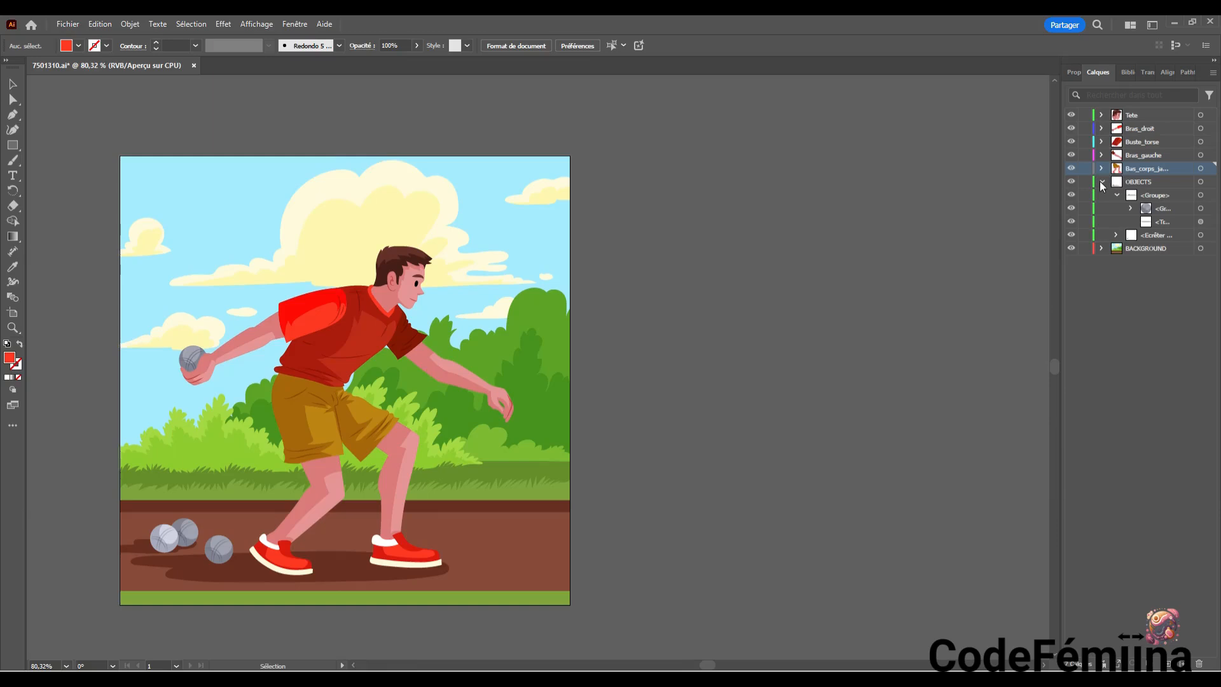
pyautogui.click(1102, 182)
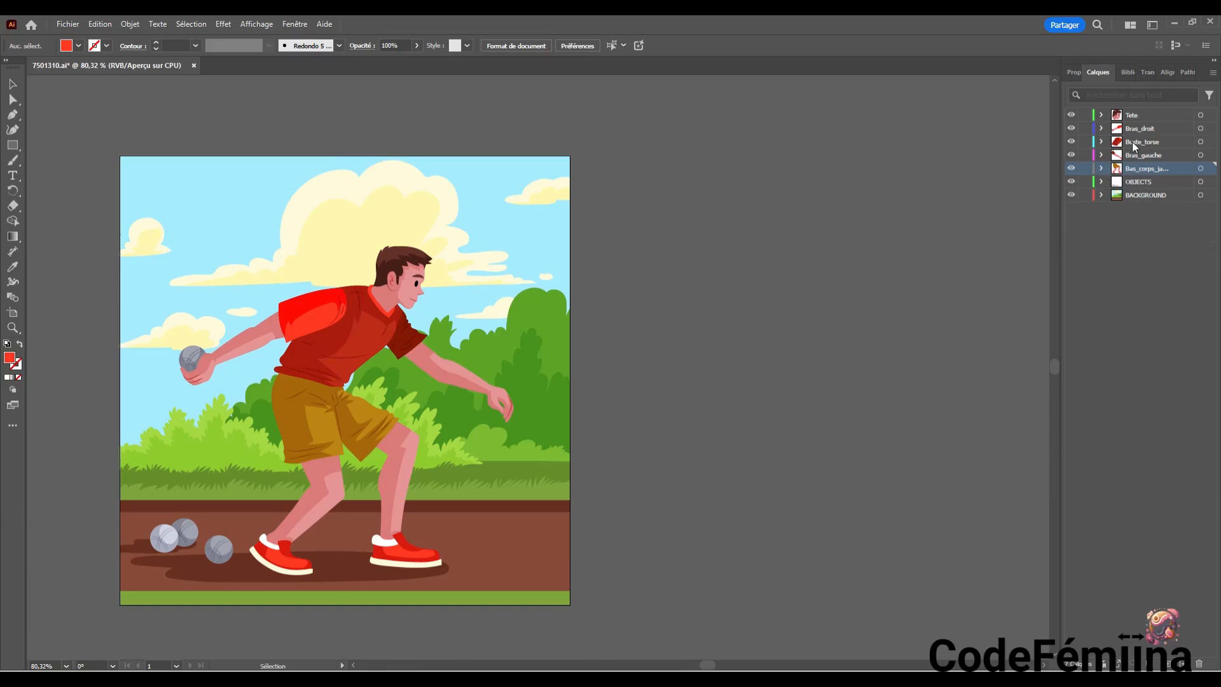
# Save the layered Illustrator document again, accepting the legacy format
pyautogui.hotkey('ctrl', 's')
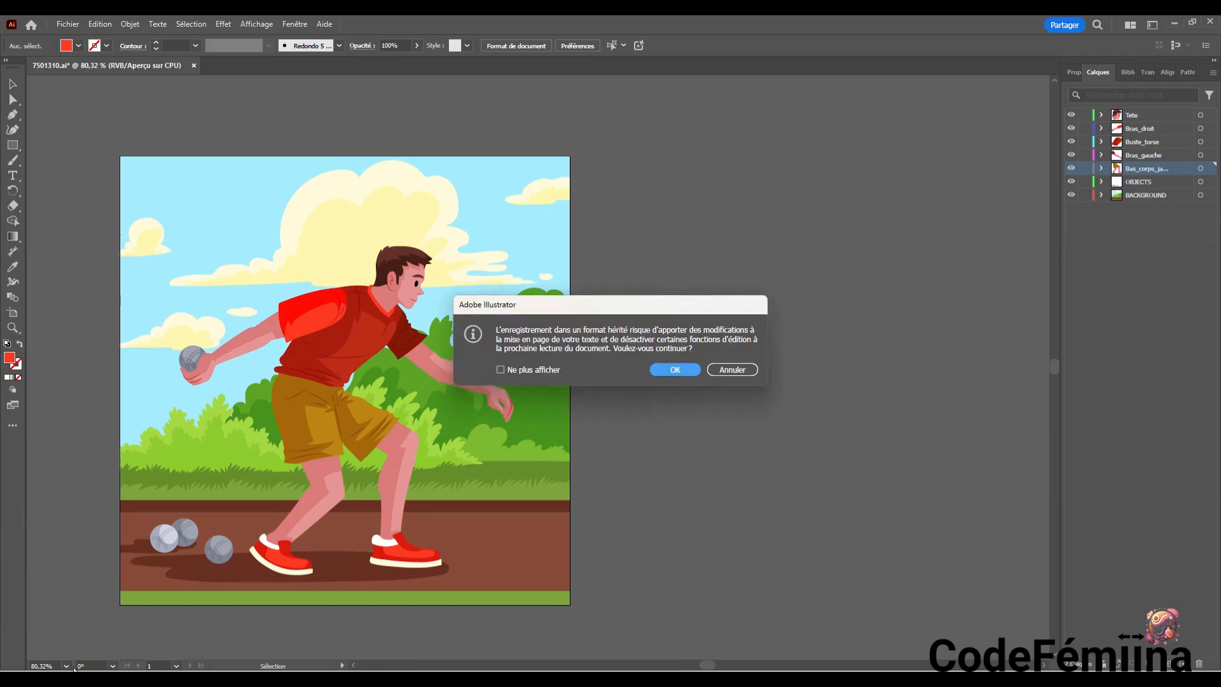
pyautogui.click(673, 370)
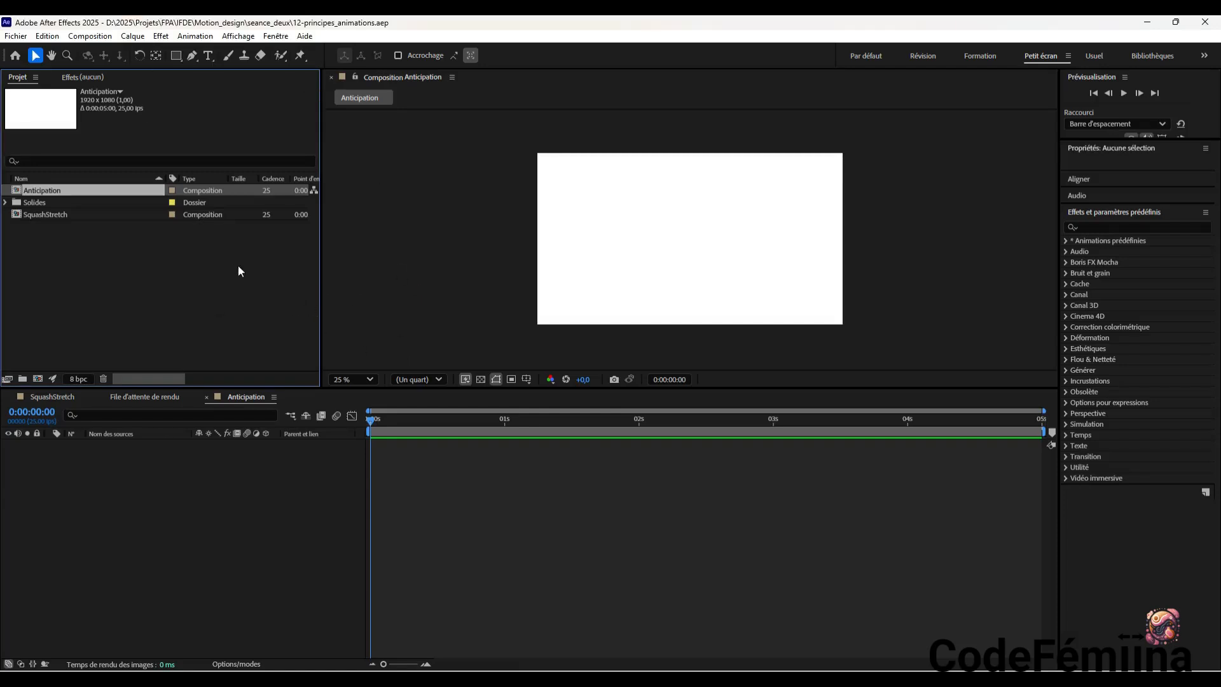
# Switch to After Effects and start importing 7501310.ai from the seance_trois folder
pyautogui.click(16, 36)
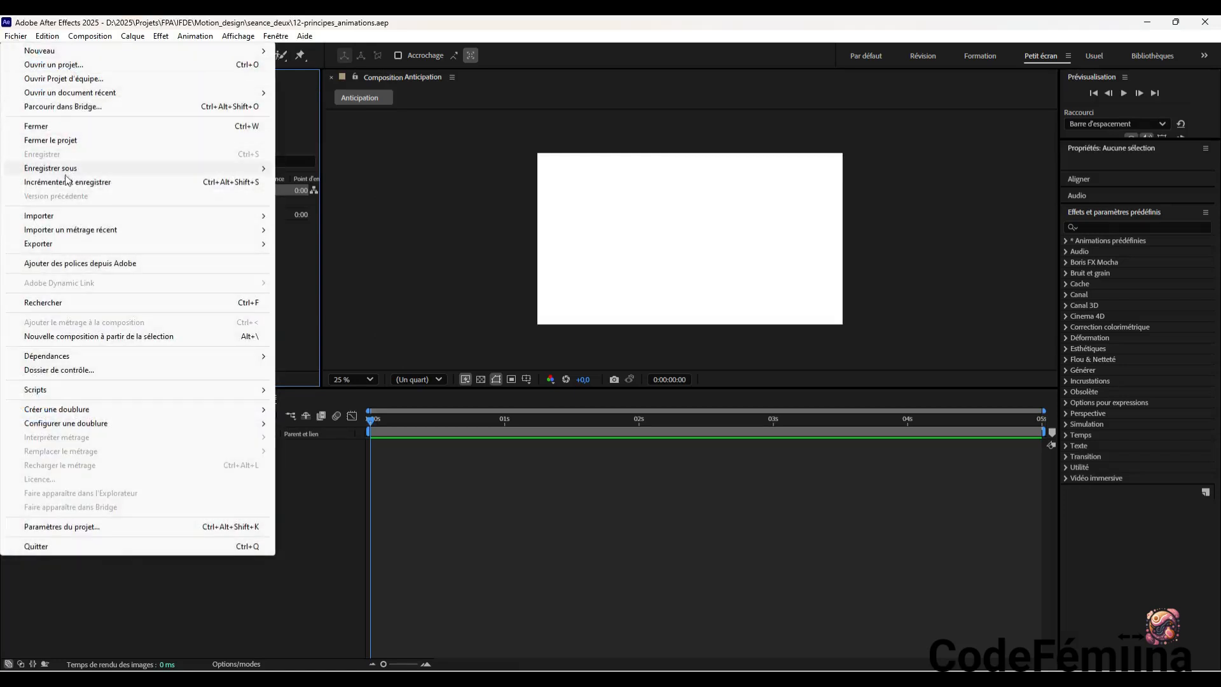
pyautogui.moveTo(69, 215)
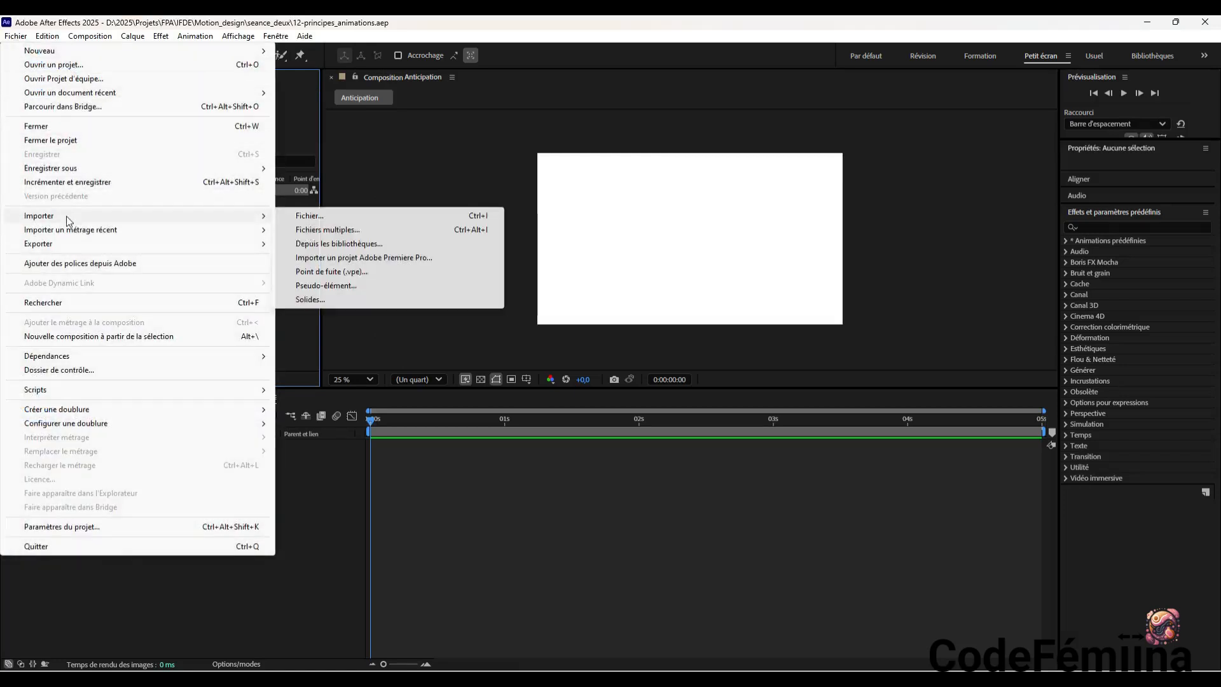
pyautogui.click(387, 219)
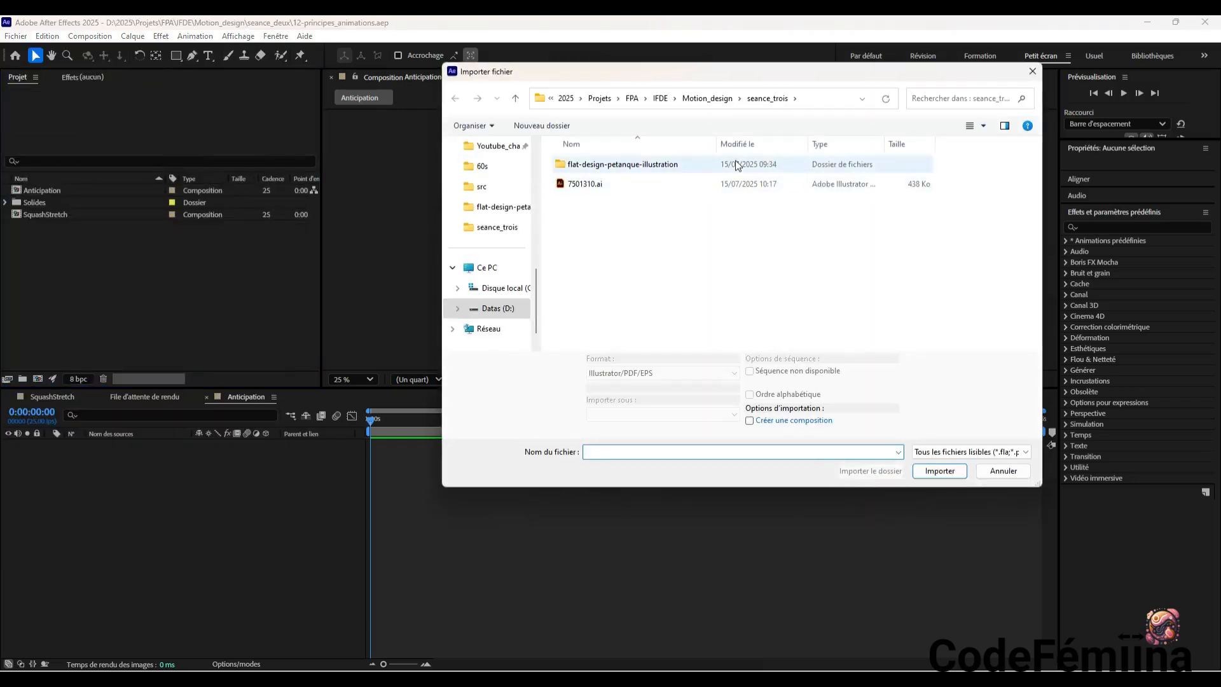
pyautogui.click(595, 184)
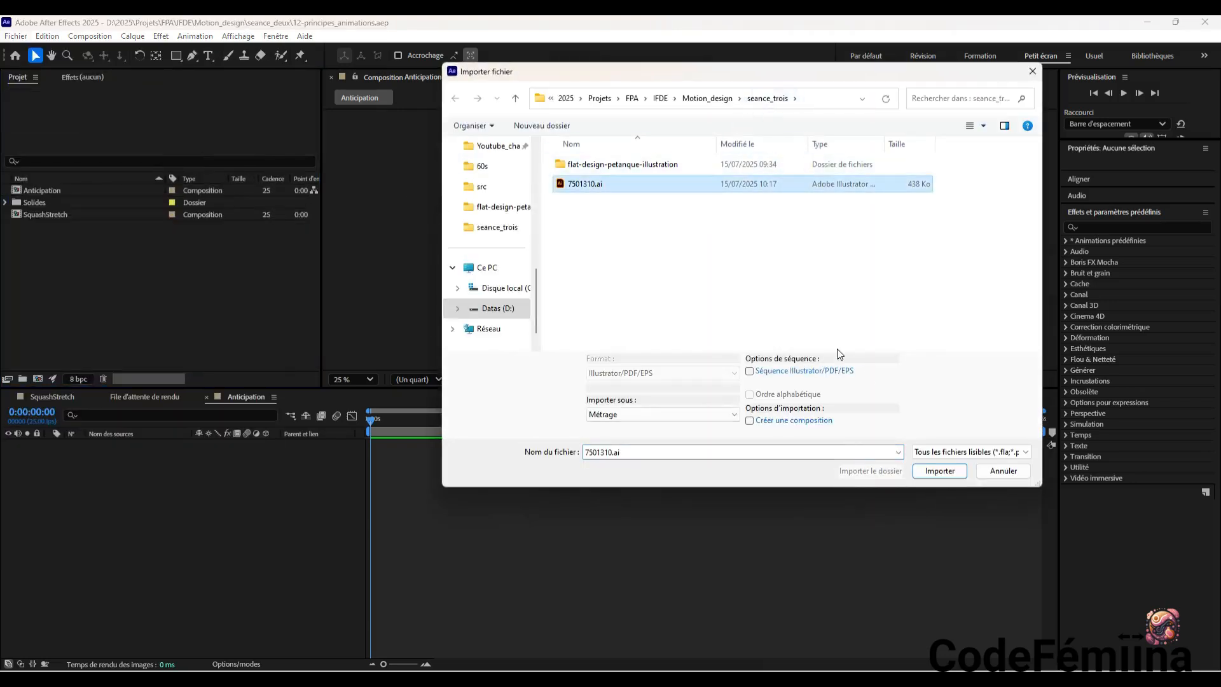
pyautogui.click(940, 470)
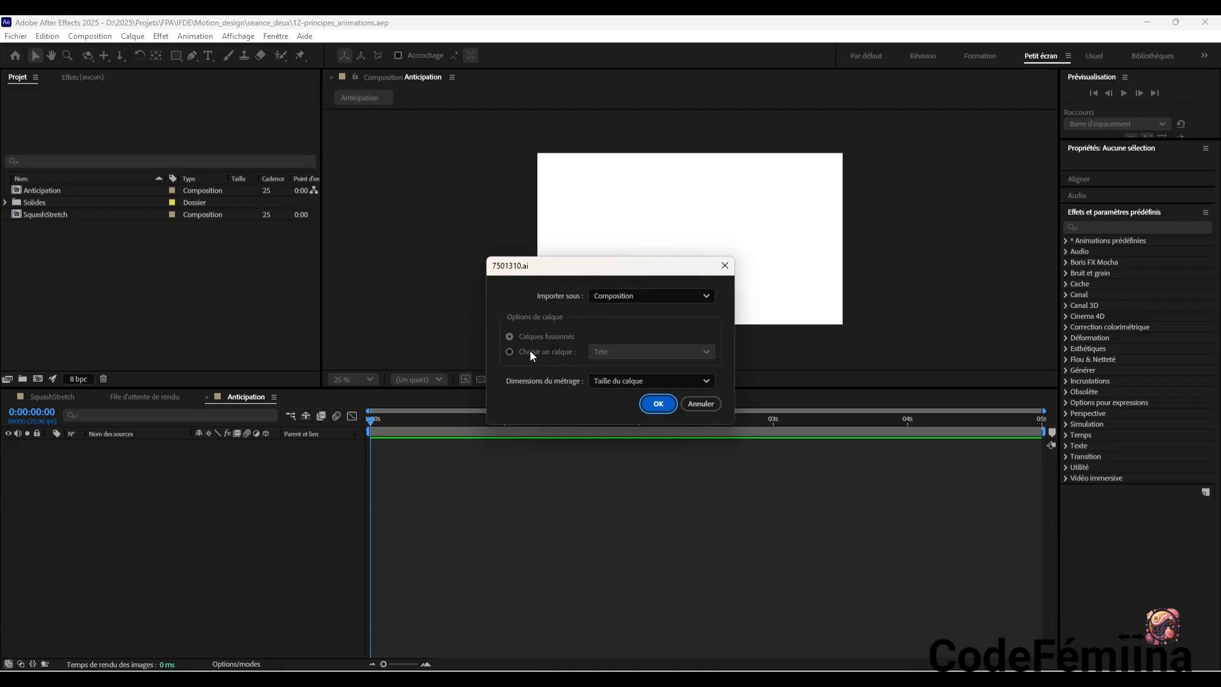
# Try importing 7501310.ai as footage (Métrage), choosing the single layer Tete and then merged layers
pyautogui.click(610, 296)
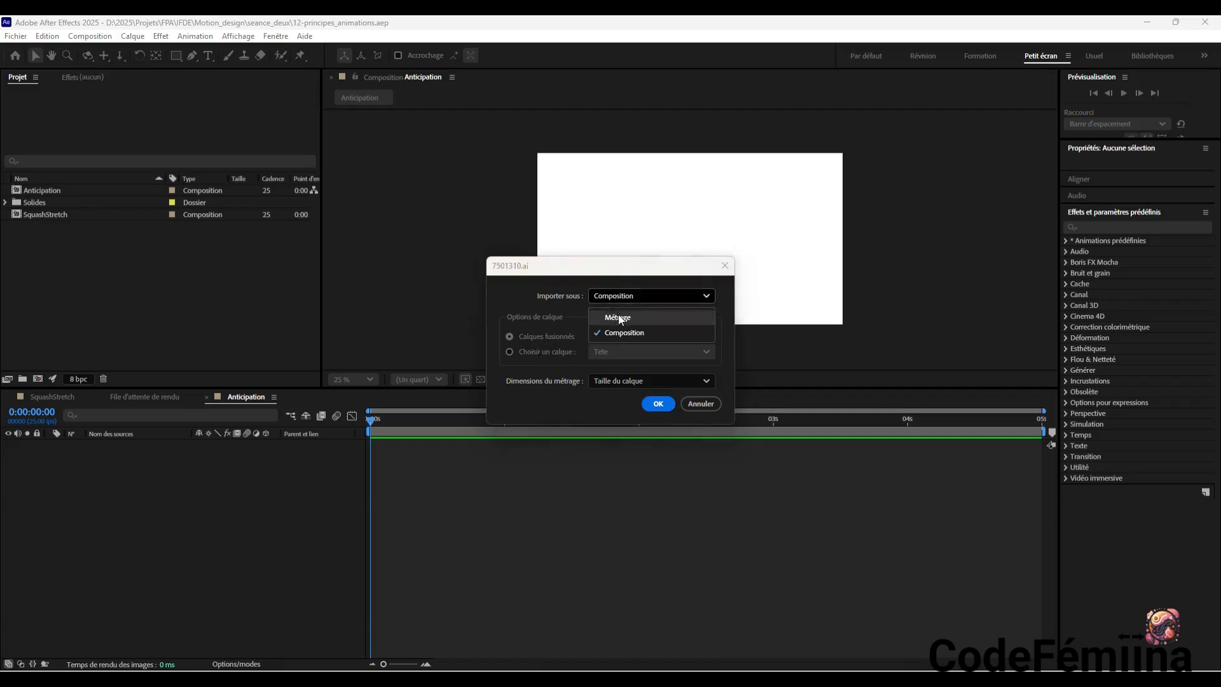
pyautogui.click(620, 318)
pyautogui.click(539, 351)
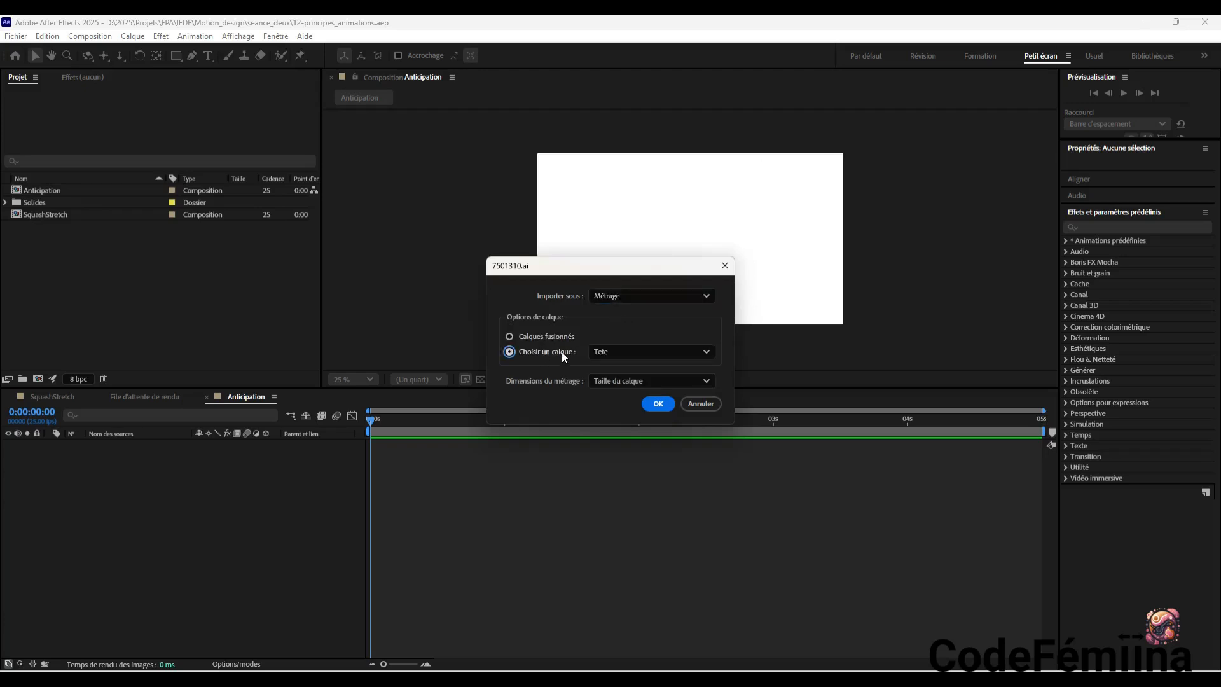
pyautogui.click(625, 349)
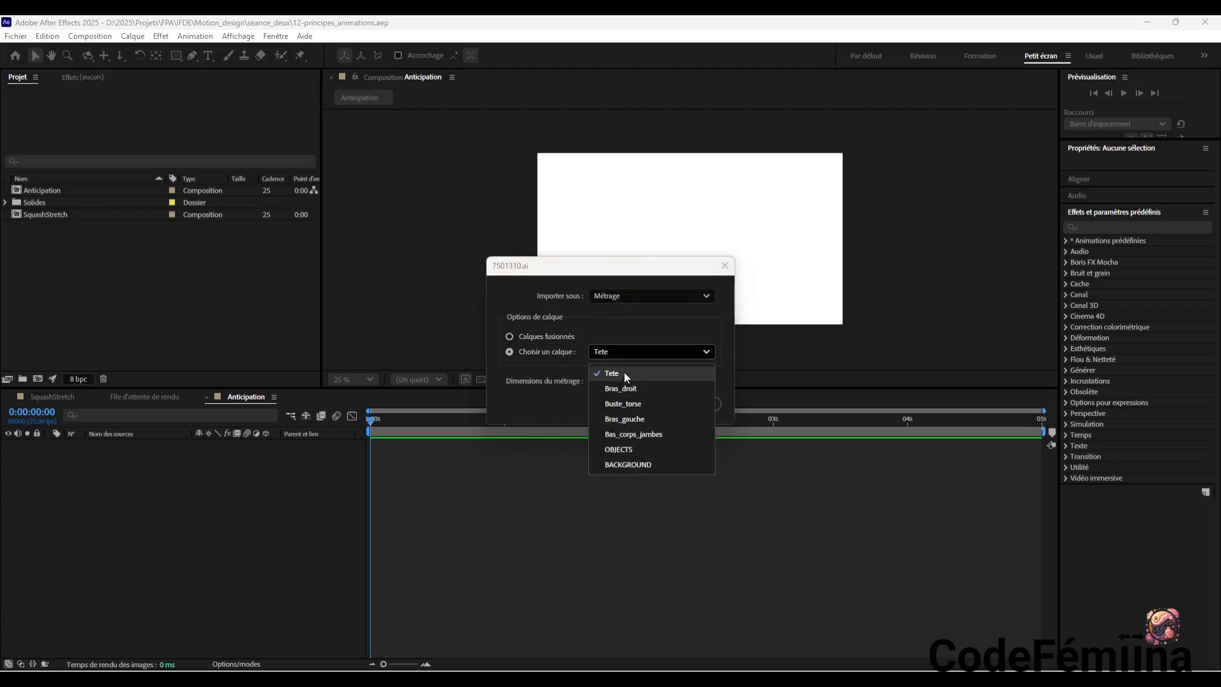
pyautogui.click(622, 372)
pyautogui.click(516, 337)
# Import 7501310.ai as a composition with the footage dimensions set to Taille du document
pyautogui.click(643, 299)
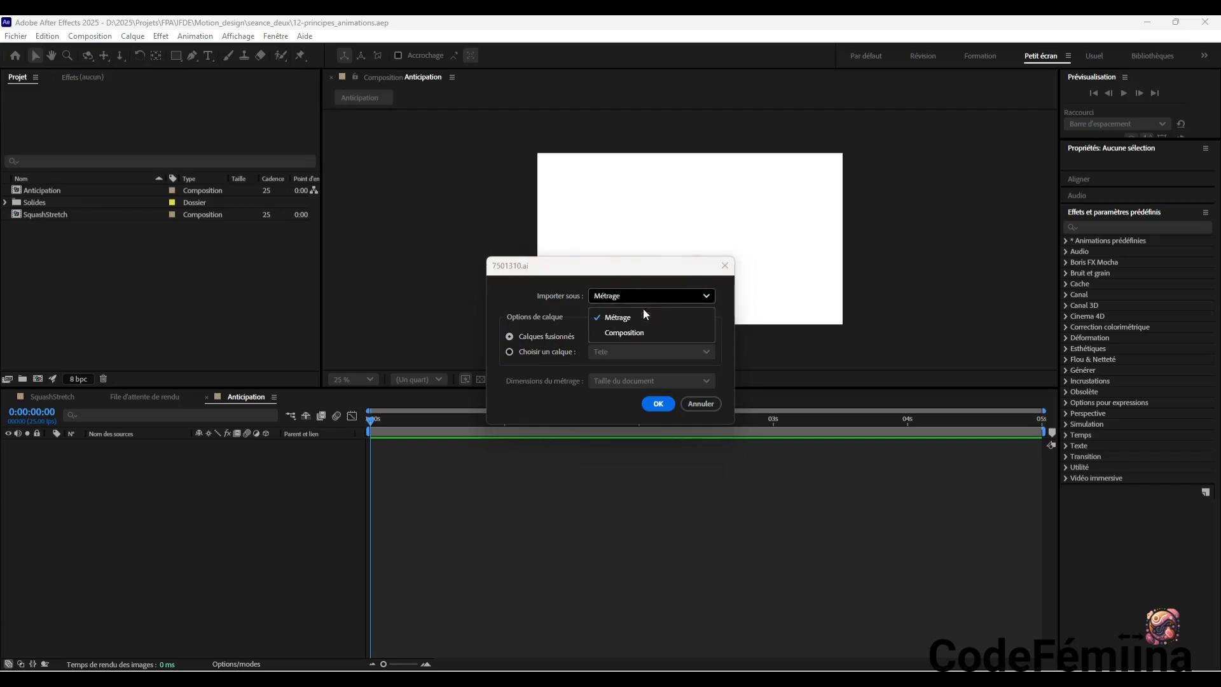
pyautogui.click(638, 328)
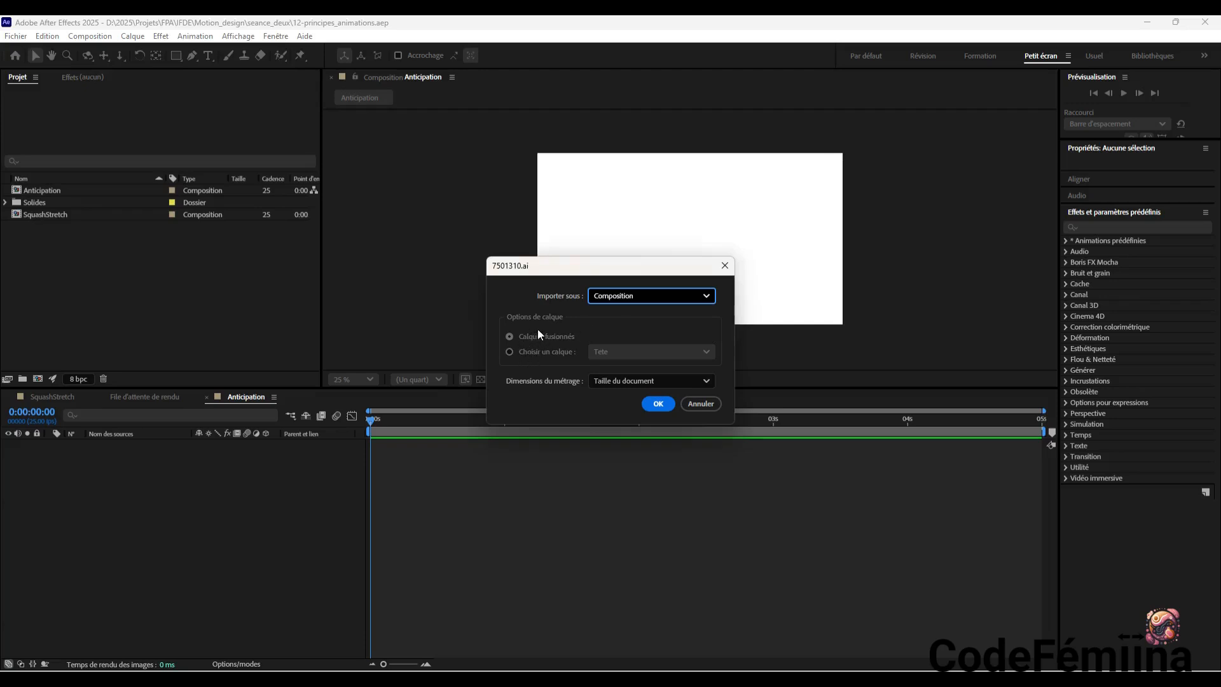
pyautogui.click(626, 381)
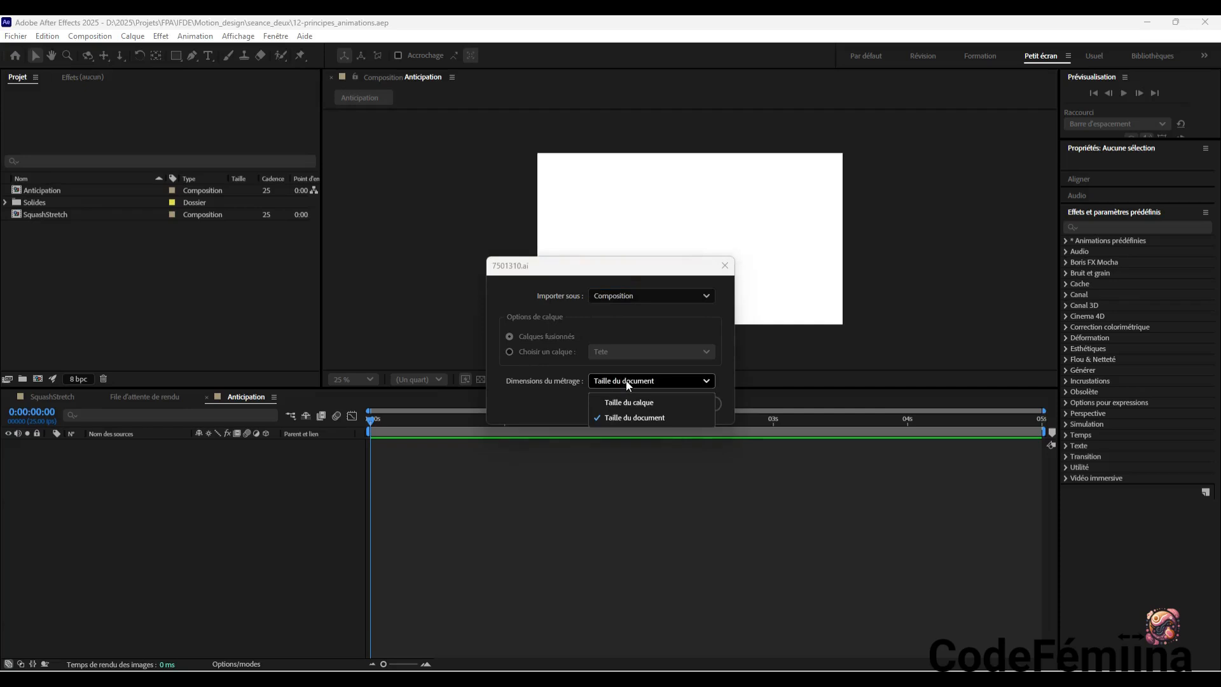
pyautogui.click(626, 380)
pyautogui.click(657, 402)
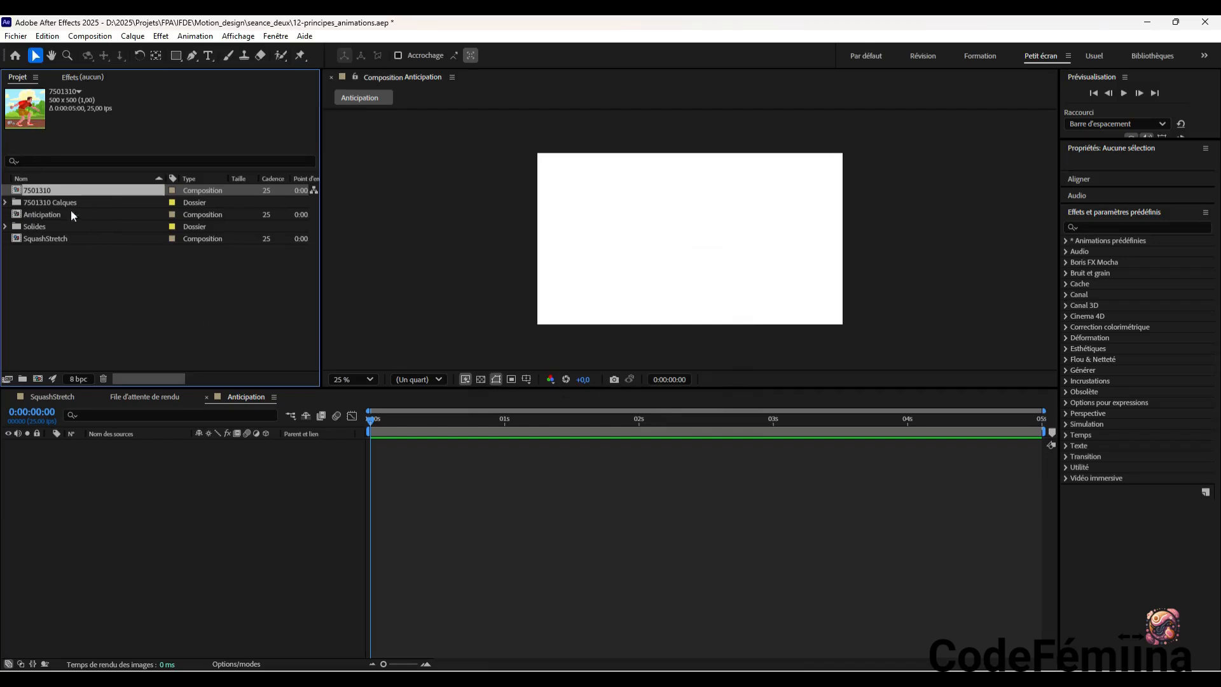
# Expand the 7501310 Calques folder, inspect its imported layers from Bas_corps_jambes to Tete, and collapse the folder
pyautogui.click(179, 203)
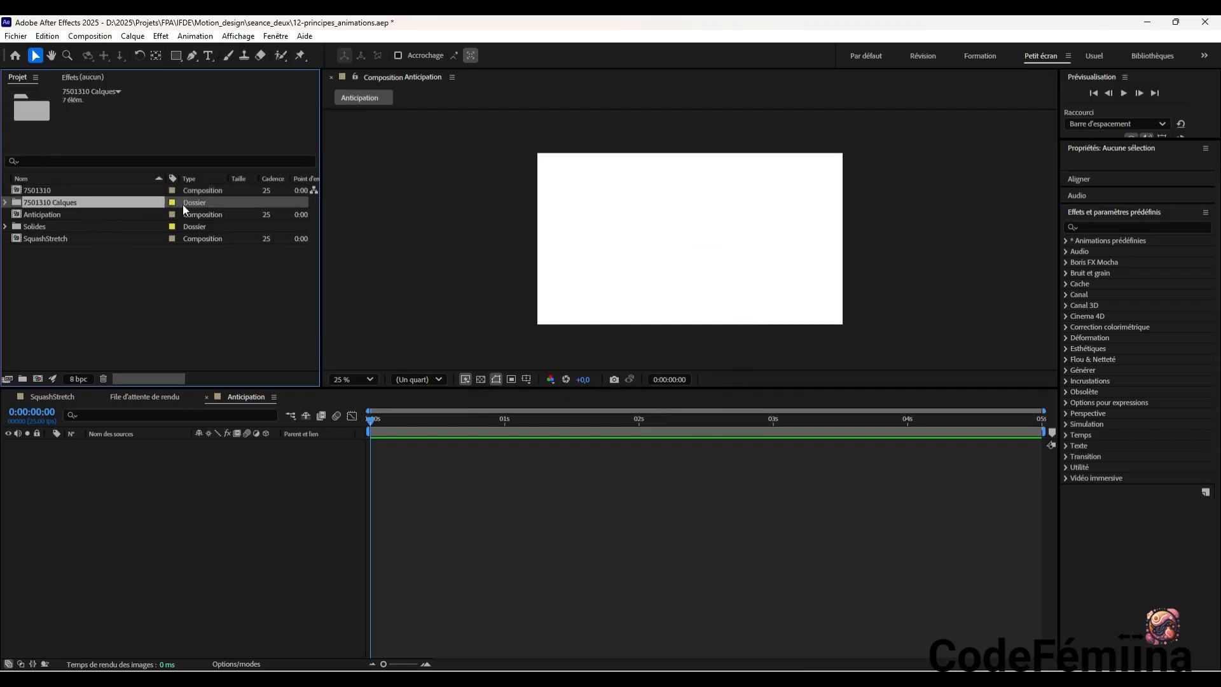
pyautogui.click(5, 202)
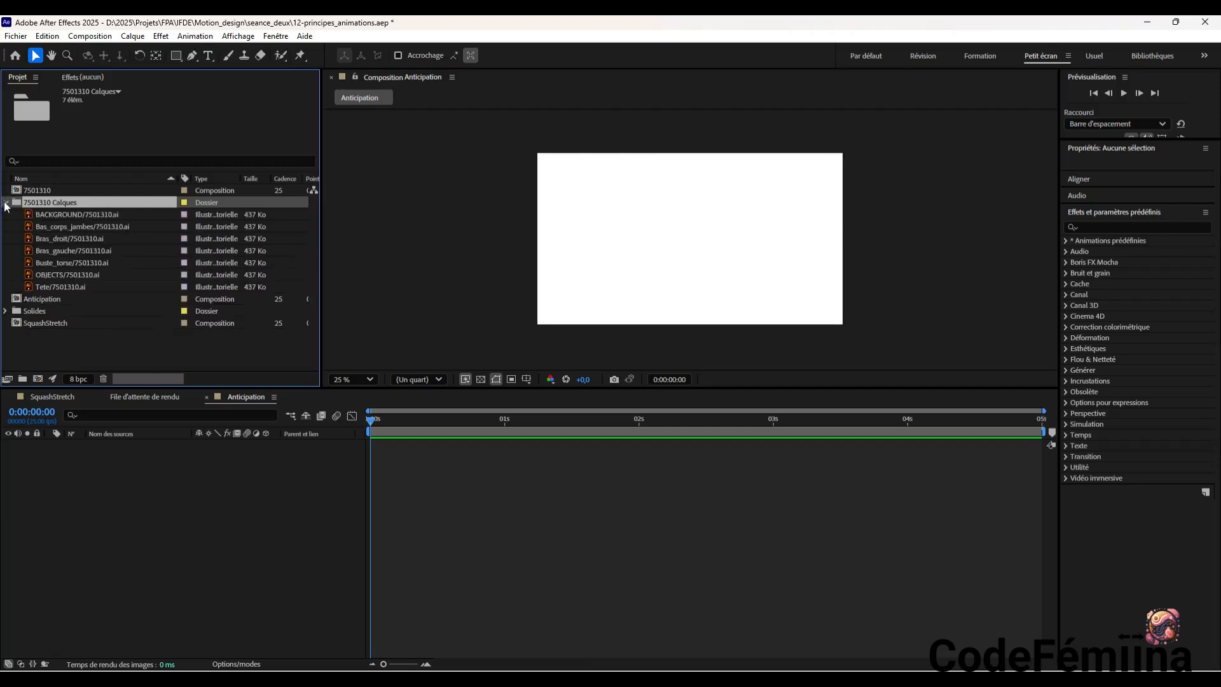
pyautogui.click(65, 223)
pyautogui.click(64, 237)
pyautogui.click(61, 250)
pyautogui.click(60, 262)
pyautogui.click(59, 275)
pyautogui.click(57, 286)
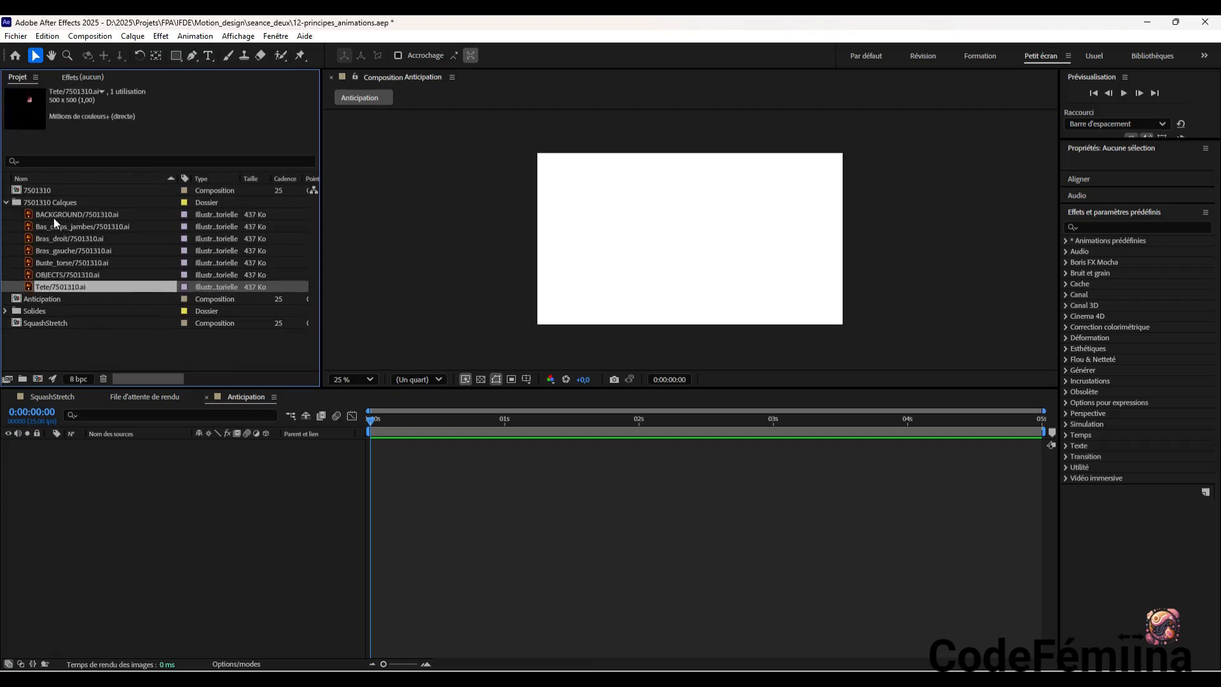
pyautogui.click(7, 203)
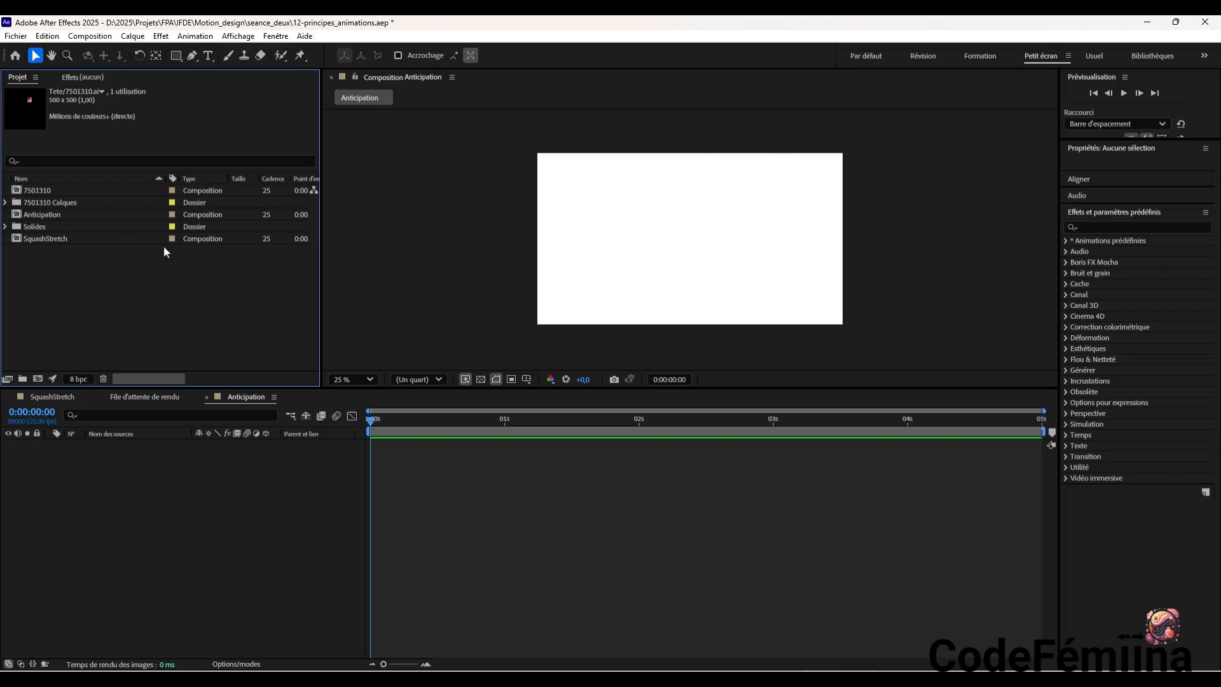
pyautogui.click(1046, 683)
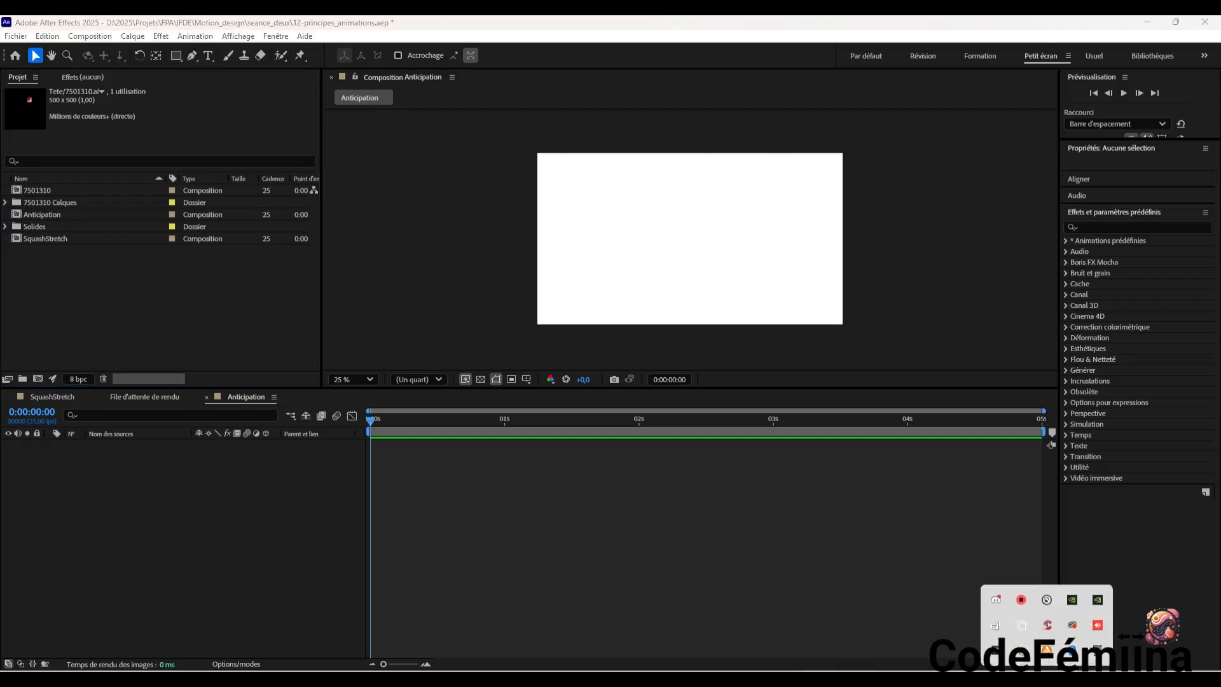
pyautogui.rightClick(1031, 599)
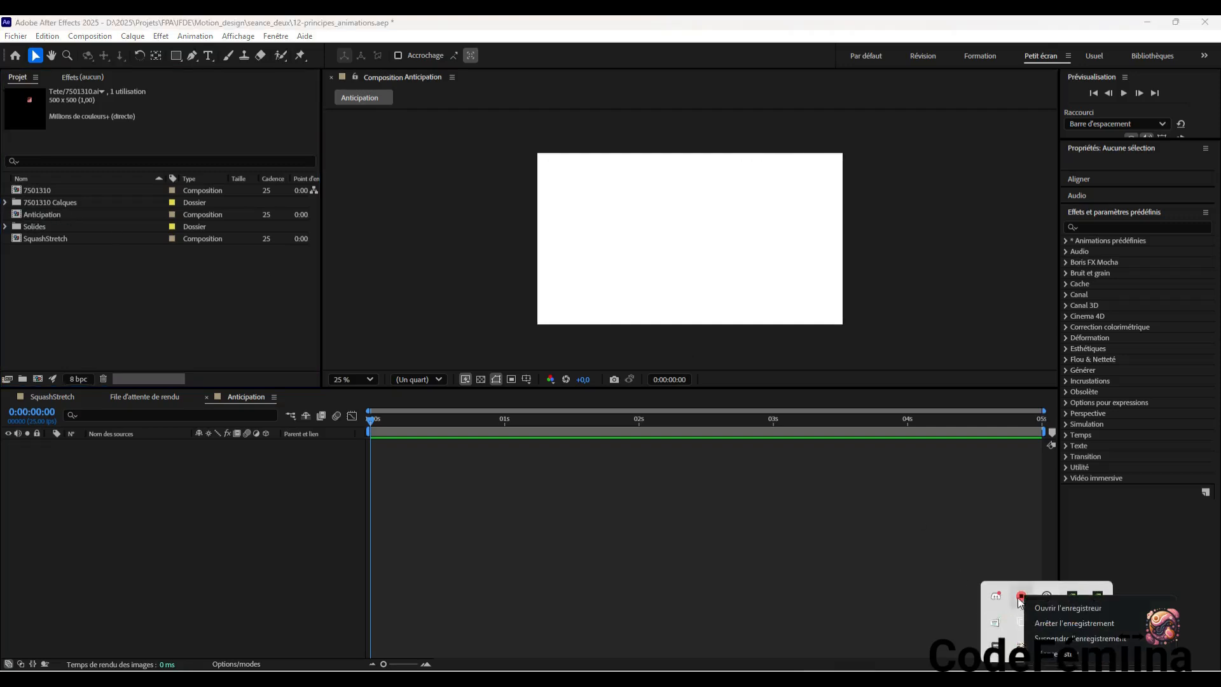
pyautogui.click(1067, 608)
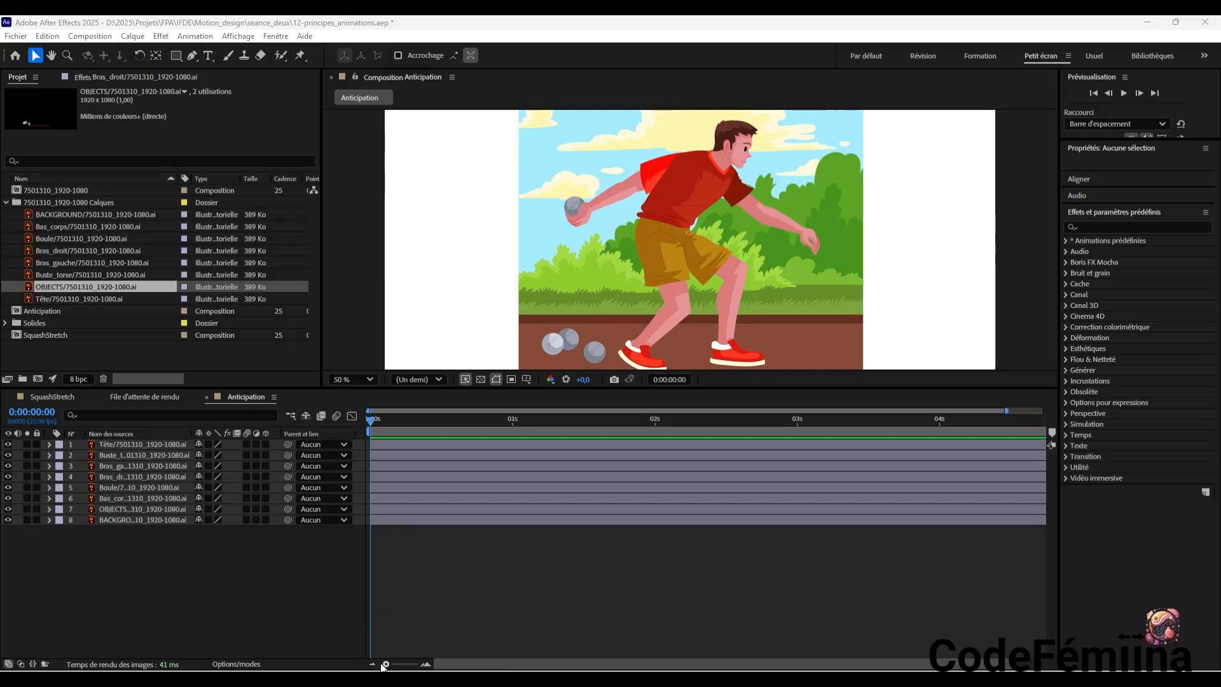
# Check the Bras_droit layer in the Anticipation composition by briefly isolating it with solo
pyautogui.moveTo(386, 665)
pyautogui.mouseDown()
pyautogui.moveTo(412, 664)
pyautogui.moveTo(399, 664)
pyautogui.mouseUp()
pyautogui.scroll(2, 447, 205)
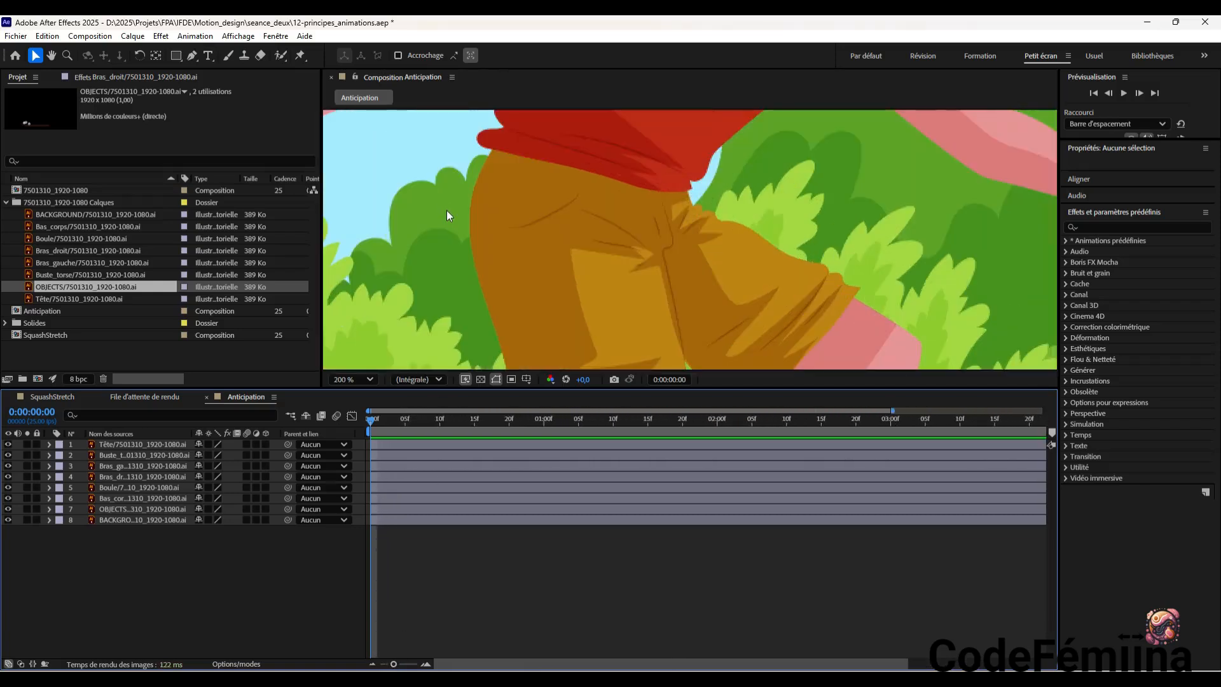
pyautogui.scroll(-2, 447, 211)
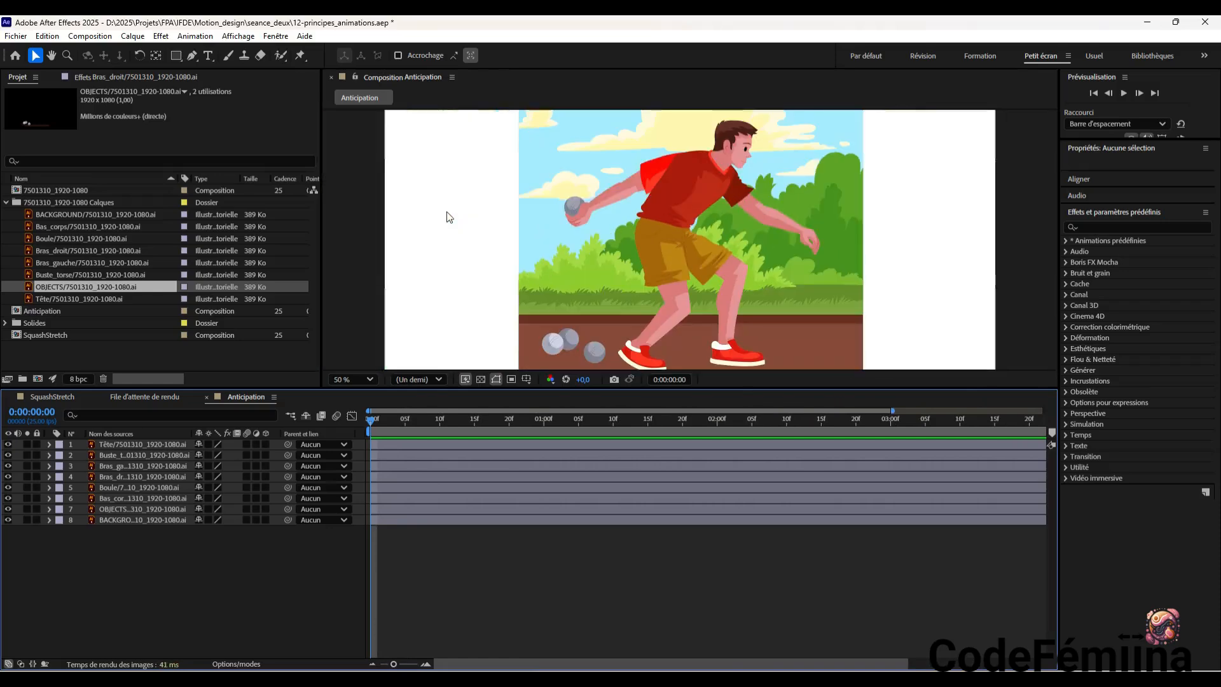
pyautogui.click(649, 179)
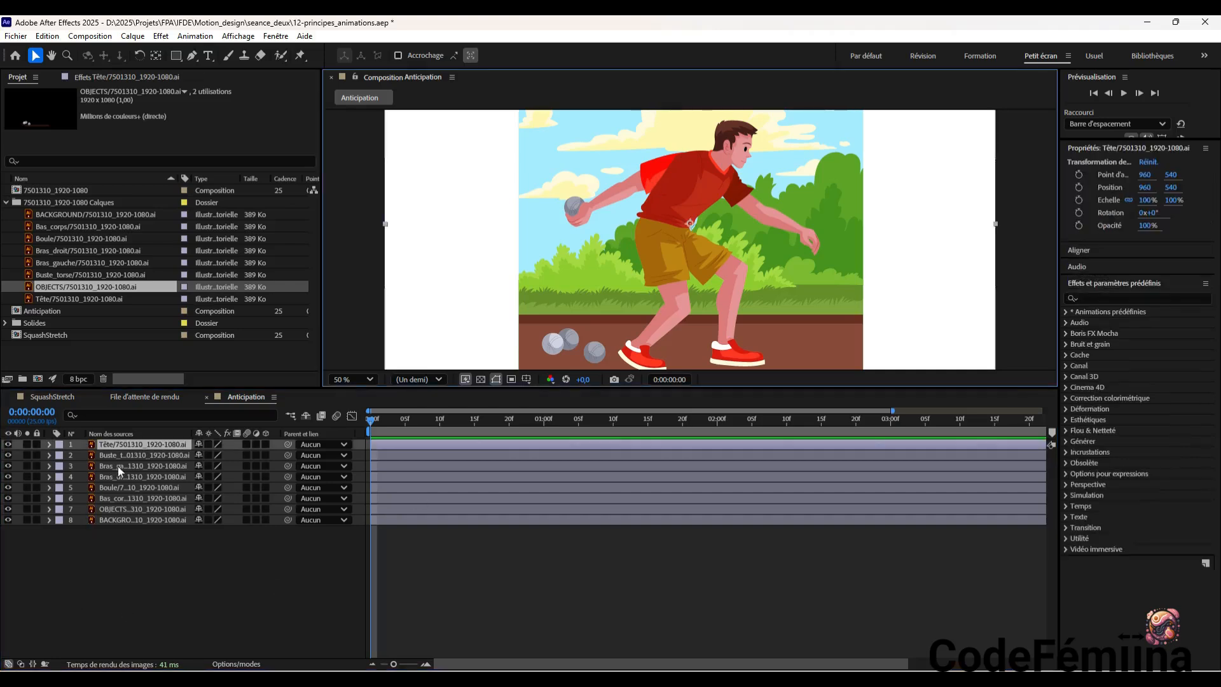
pyautogui.click(132, 476)
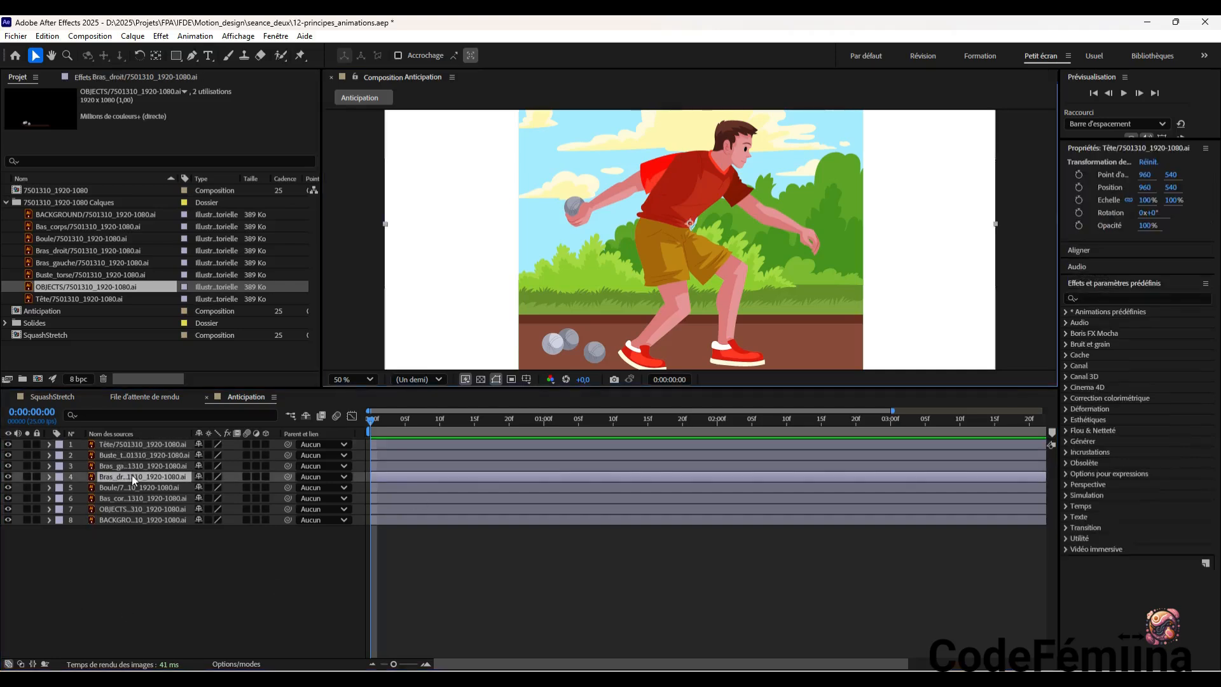
pyautogui.click(26, 477)
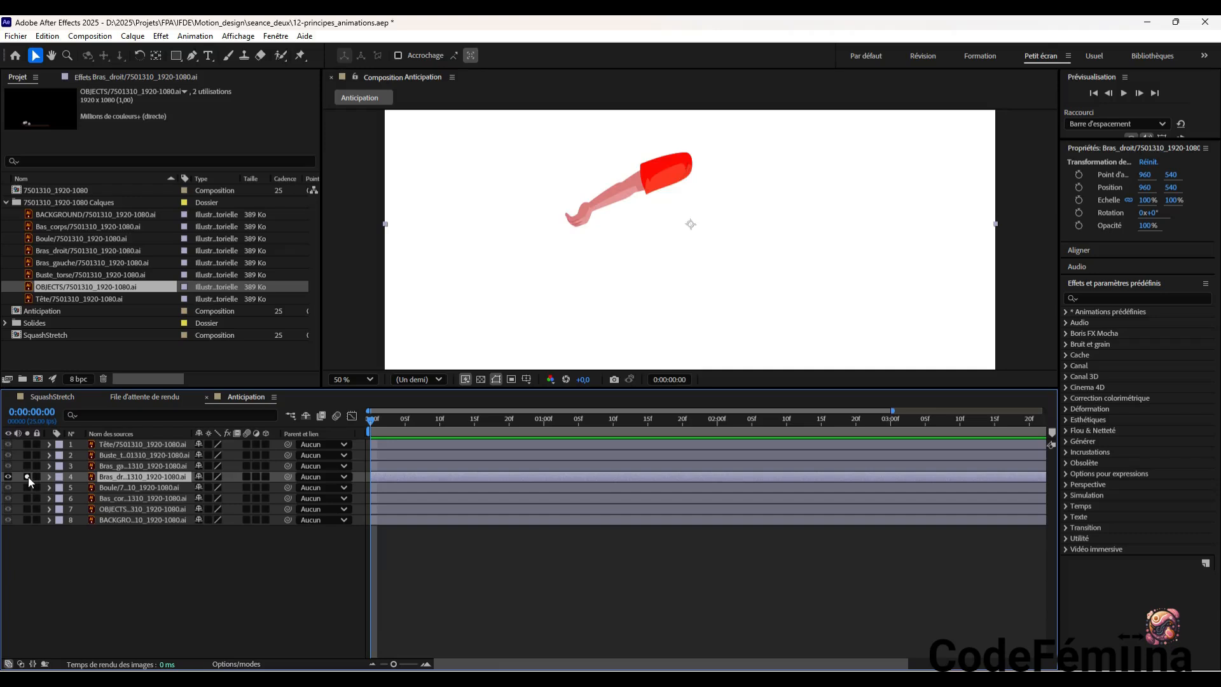
pyautogui.click(26, 476)
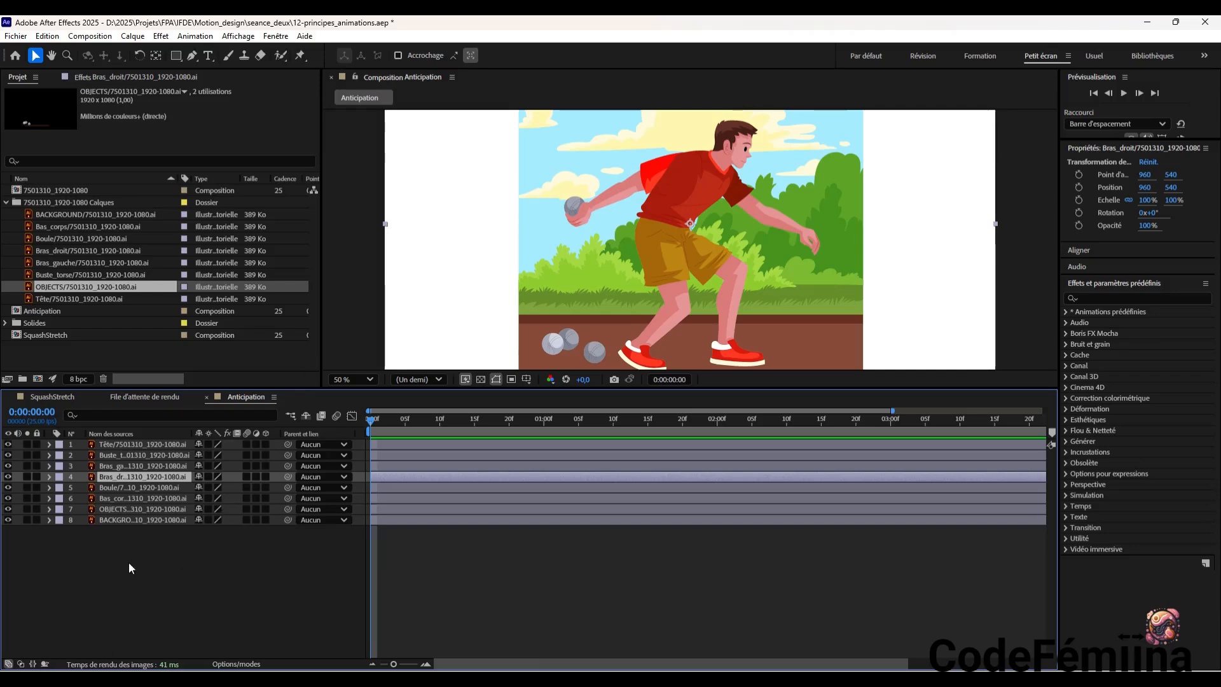
# Reveal the Rotation property of the Bras_droit layer in the Anticipation timeline
pyautogui.click(28, 680)
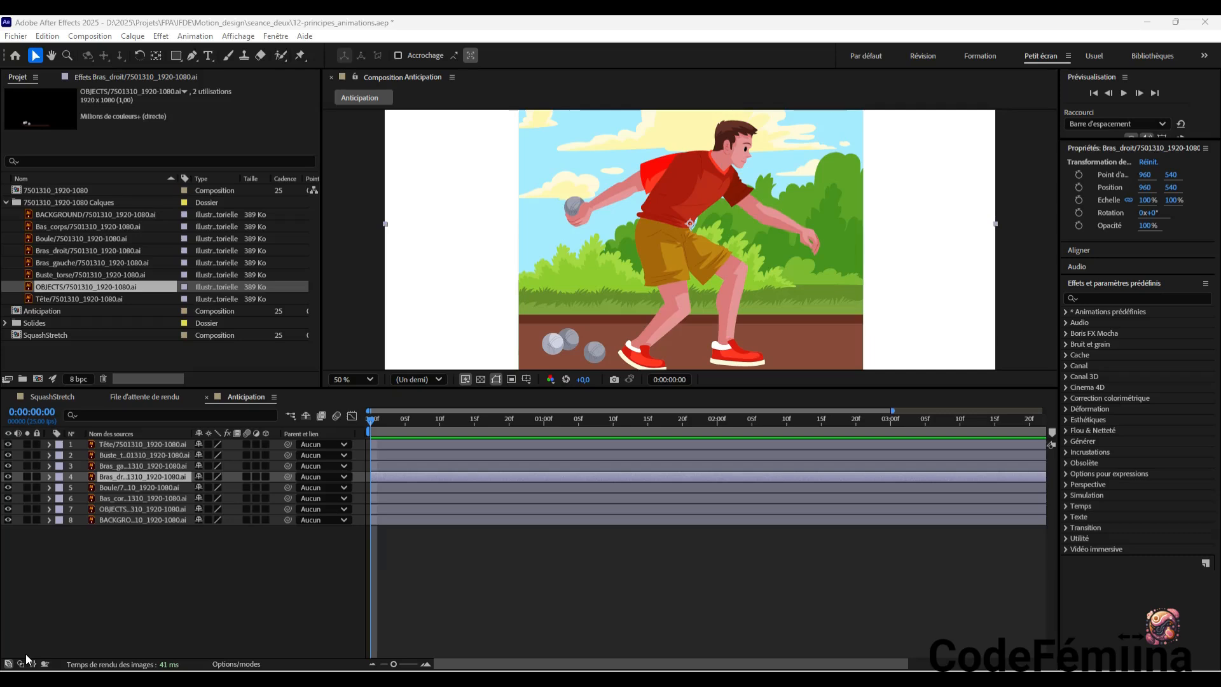
pyautogui.click(460, 248)
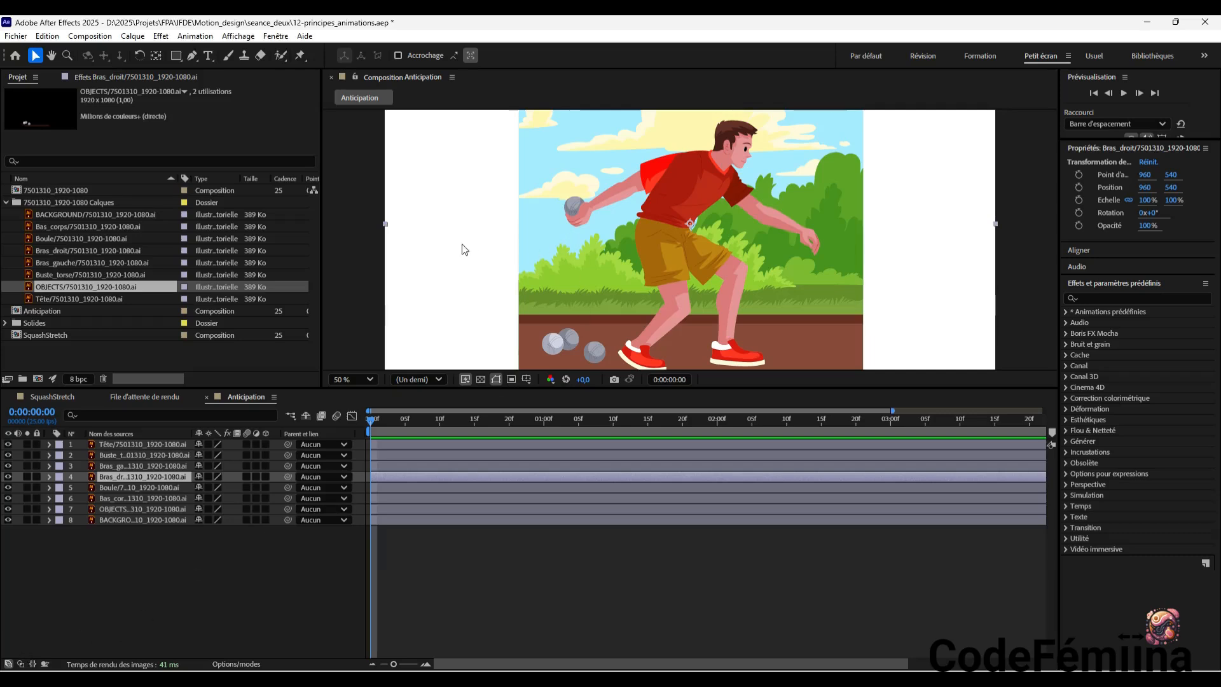
pyautogui.press('r')
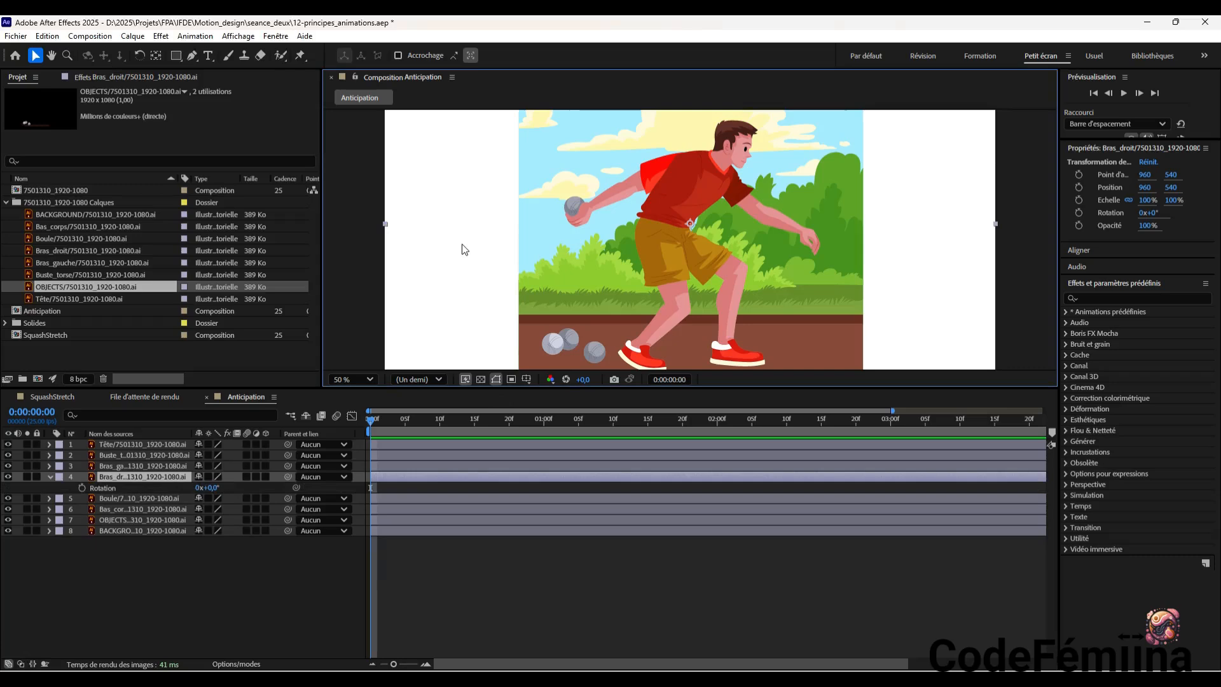
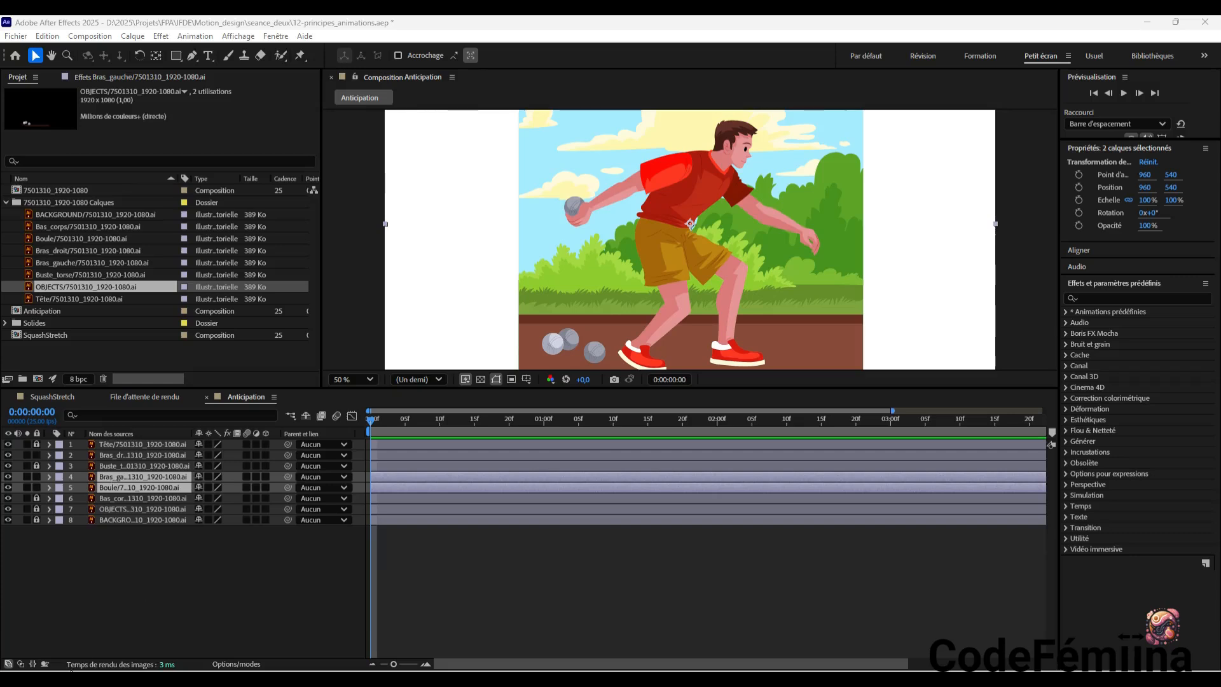
# Add a Rotation keyframe to the Bras_gauche layer and a Position keyframe to the Boule layer at 0:00:00:00
pyautogui.hotkey('ctrl', 'z')
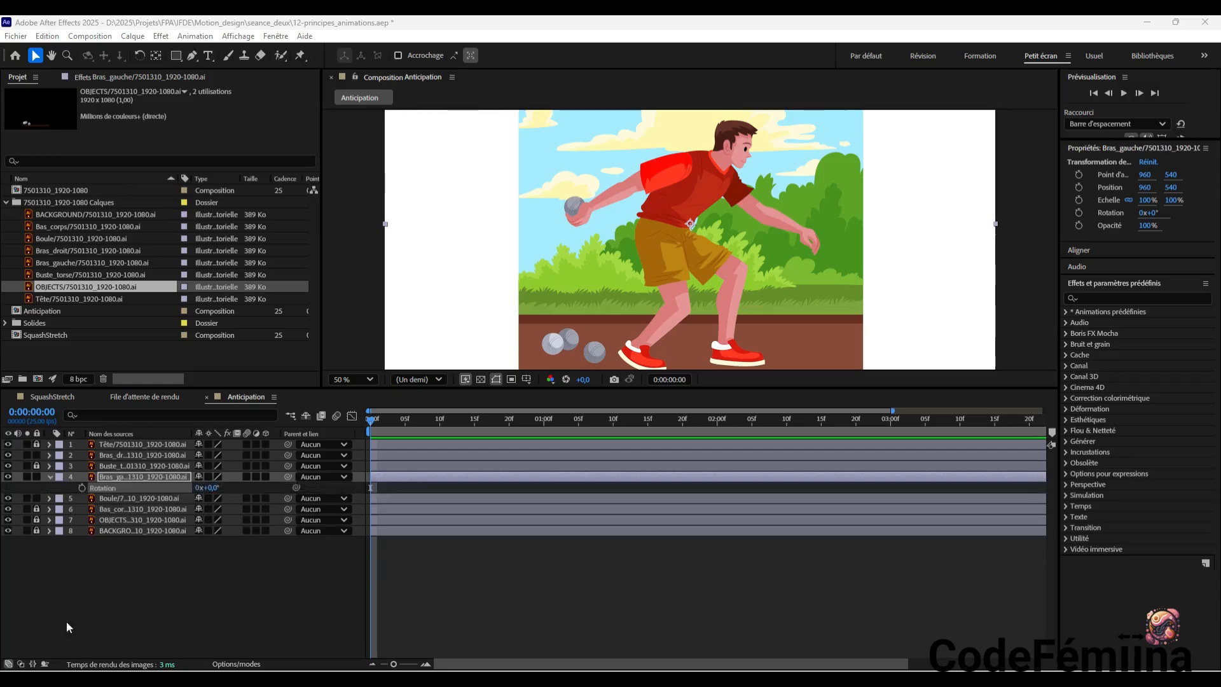
pyautogui.click(81, 487)
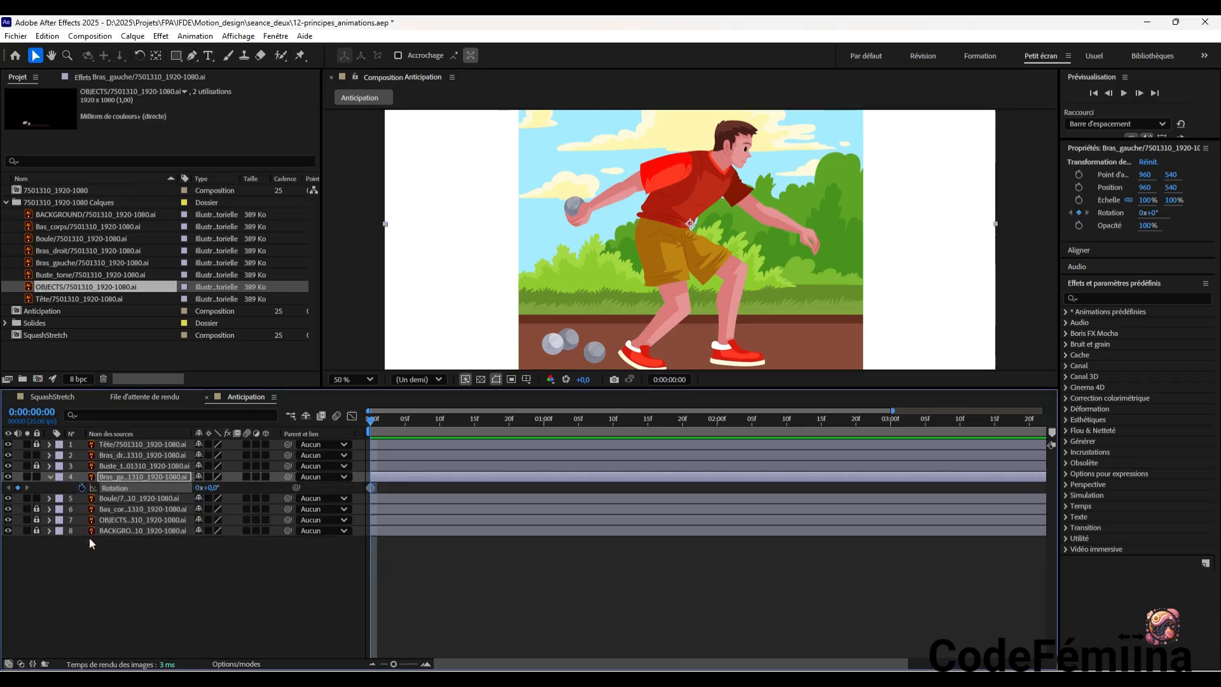
pyautogui.click(146, 499)
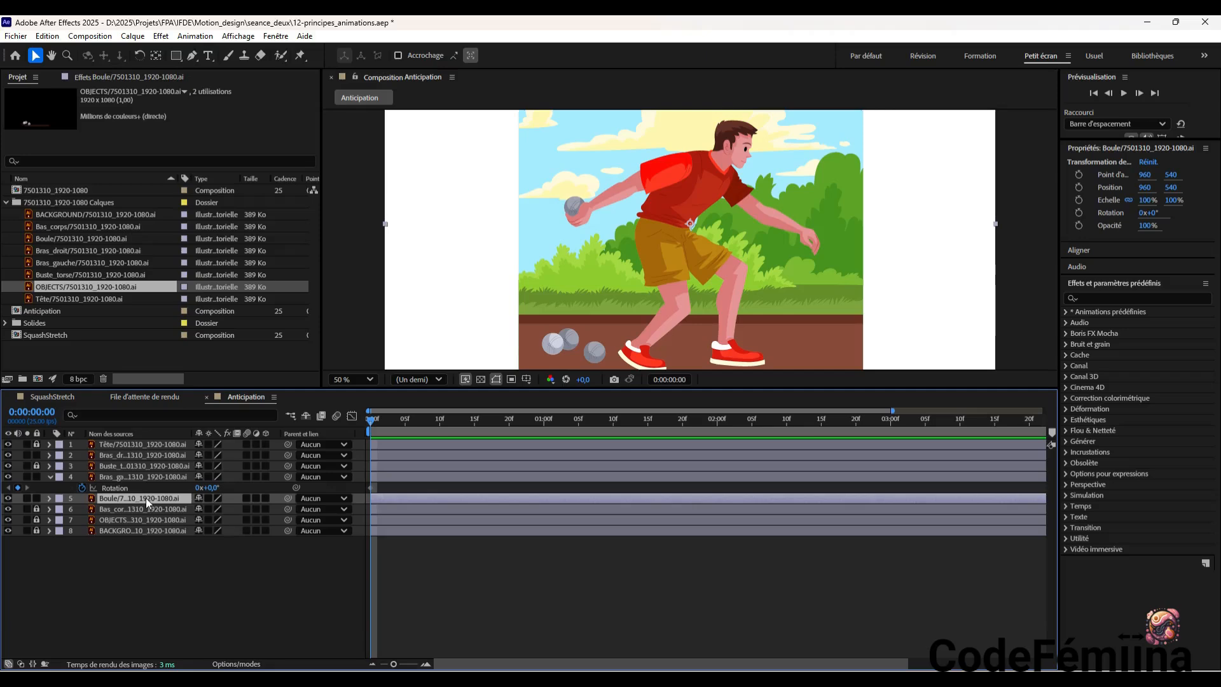
pyautogui.press('p')
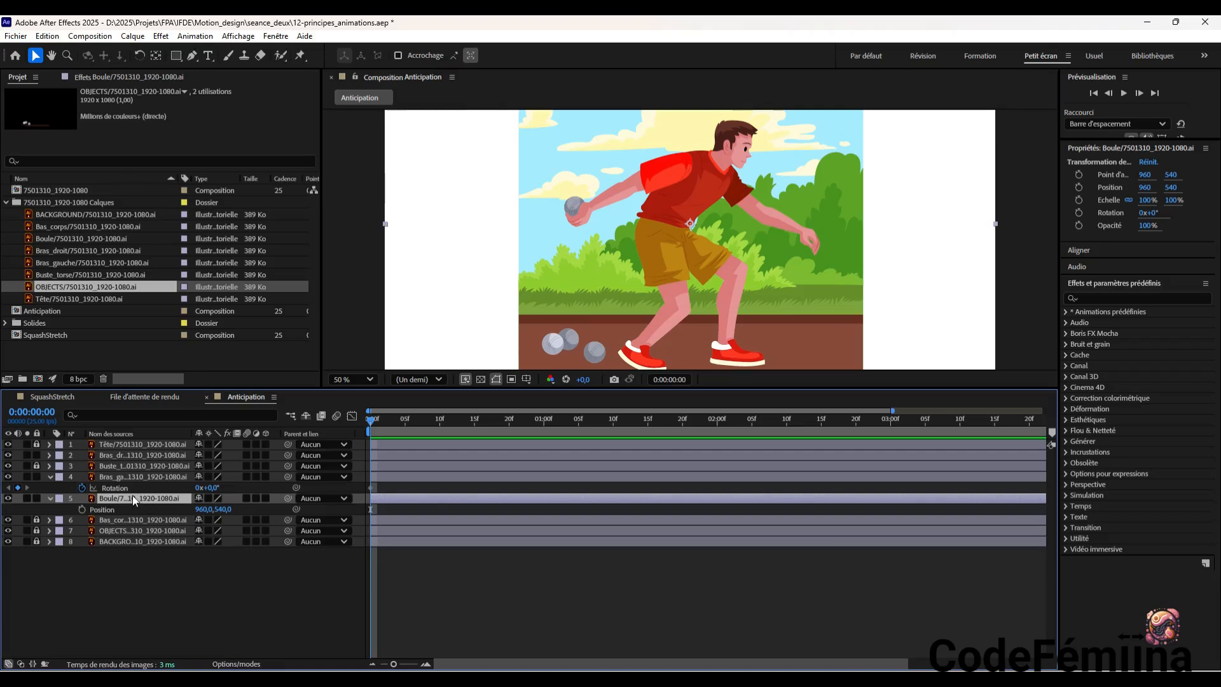
pyautogui.click(81, 509)
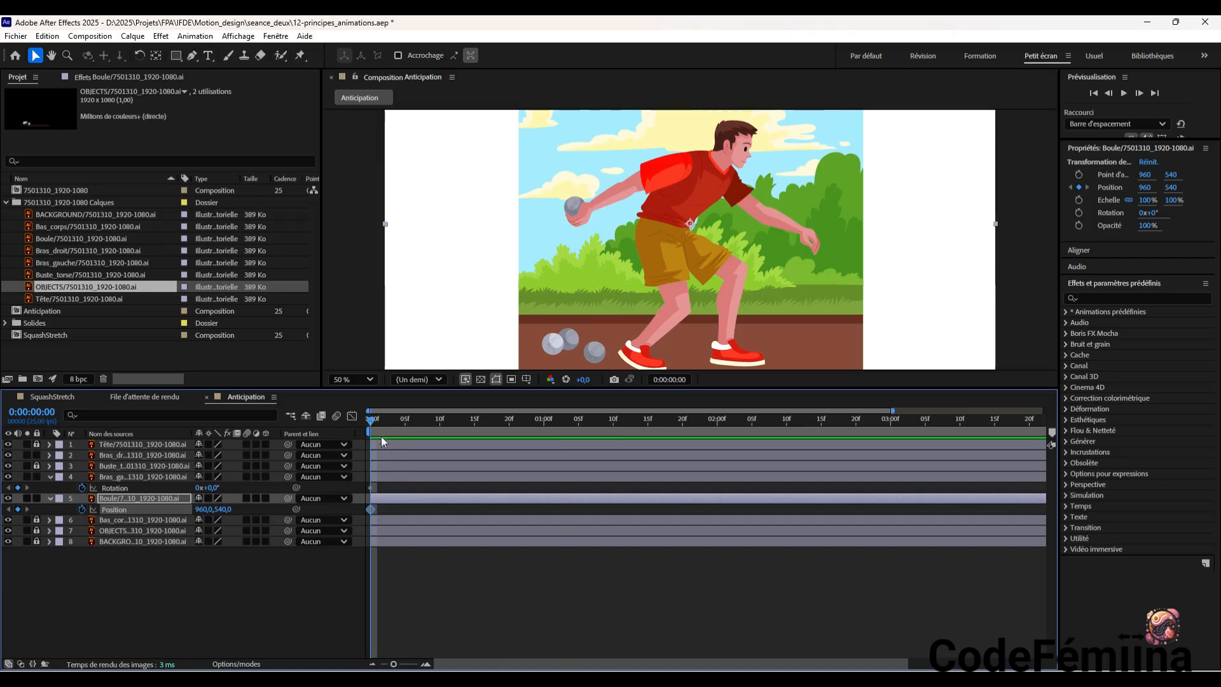
# Try rotating the Bras_droit layer to -155° at the first frame and undo the rotation
pyautogui.moveTo(372, 425); pyautogui.dragTo(440, 434)
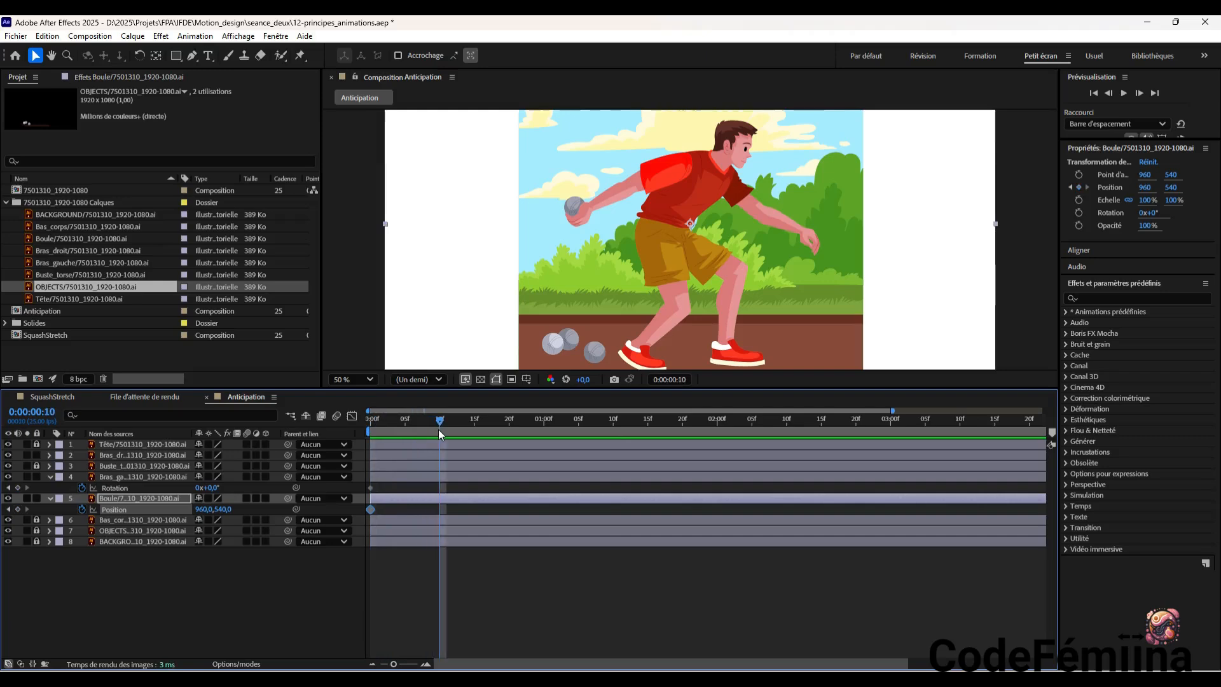
pyautogui.click(149, 477)
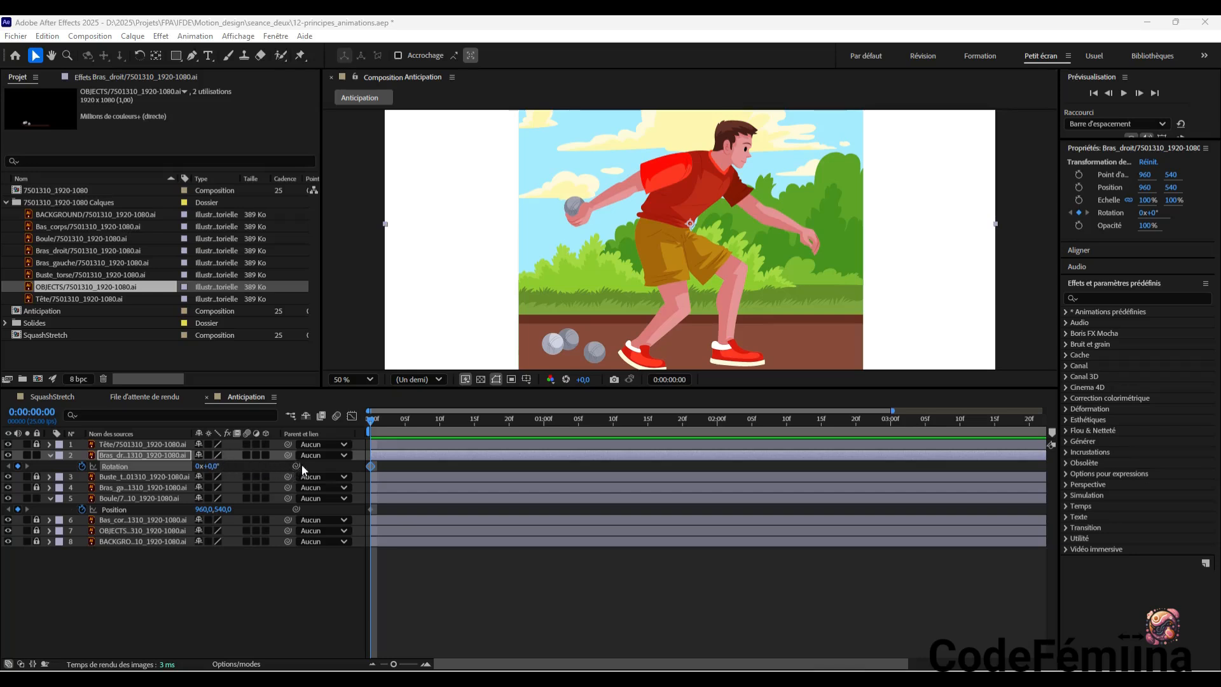
pyautogui.moveTo(210, 466); pyautogui.dragTo(99, 450)
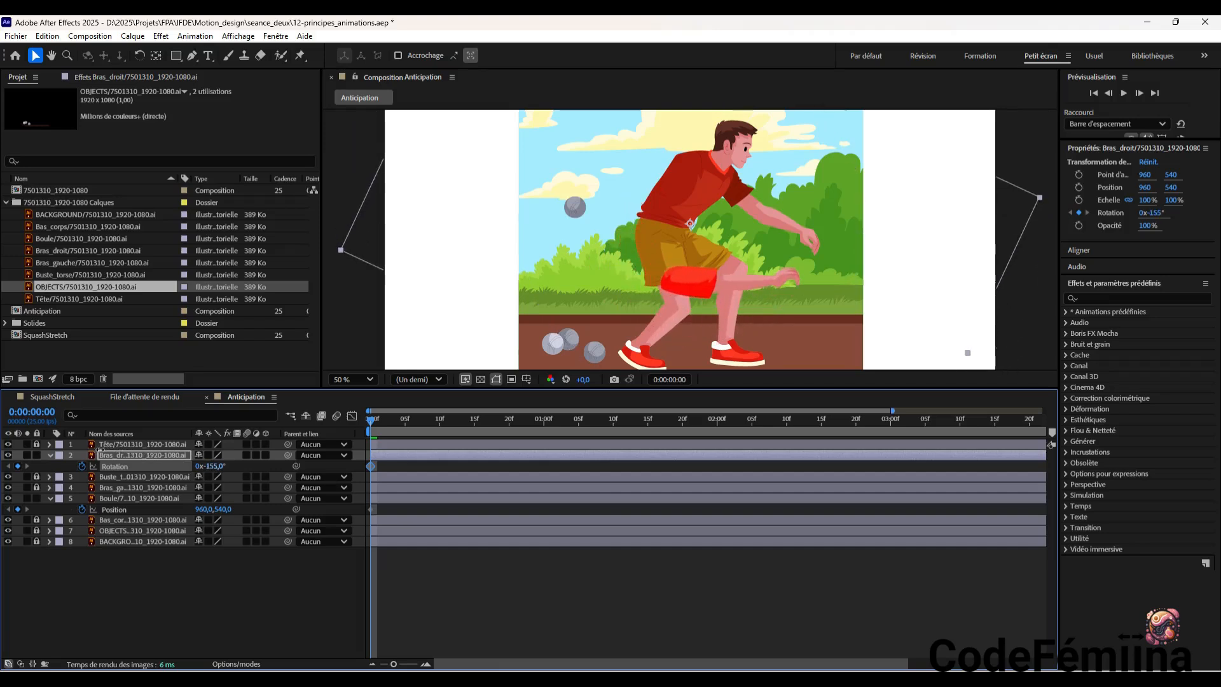
pyautogui.hotkey('ctrl', 'z')
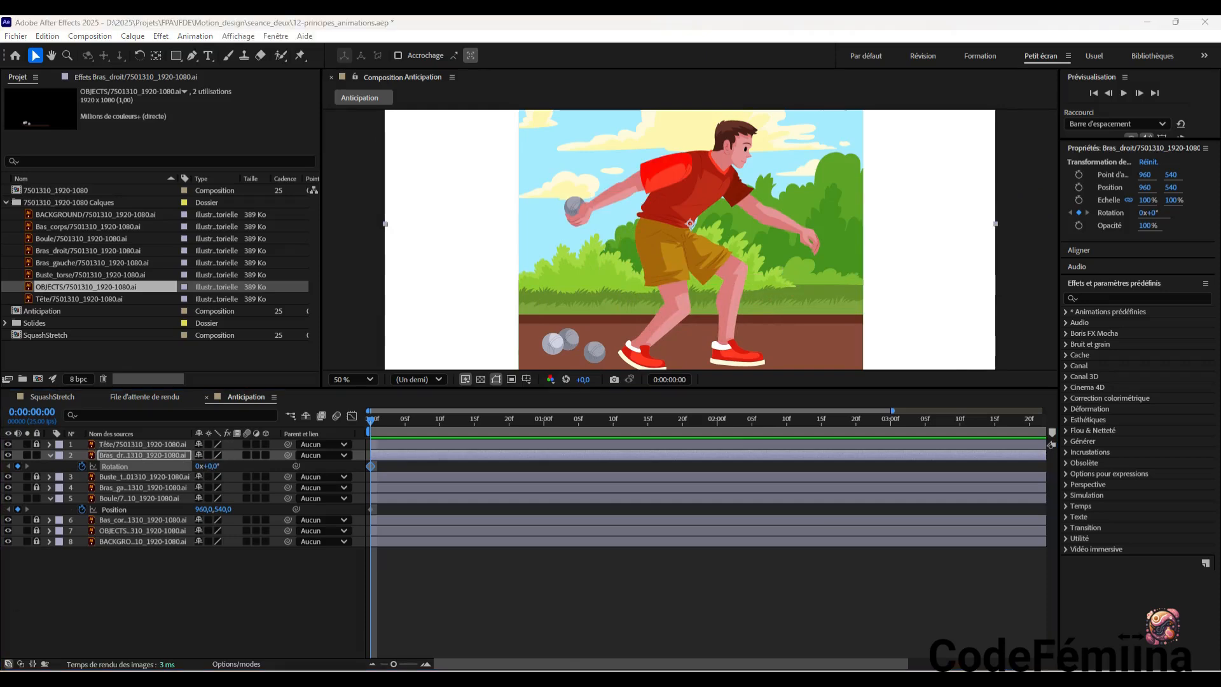
# Keyframe the Bras_droit layer's Rotation at -156° at 0:00:00:10
pyautogui.press('space')
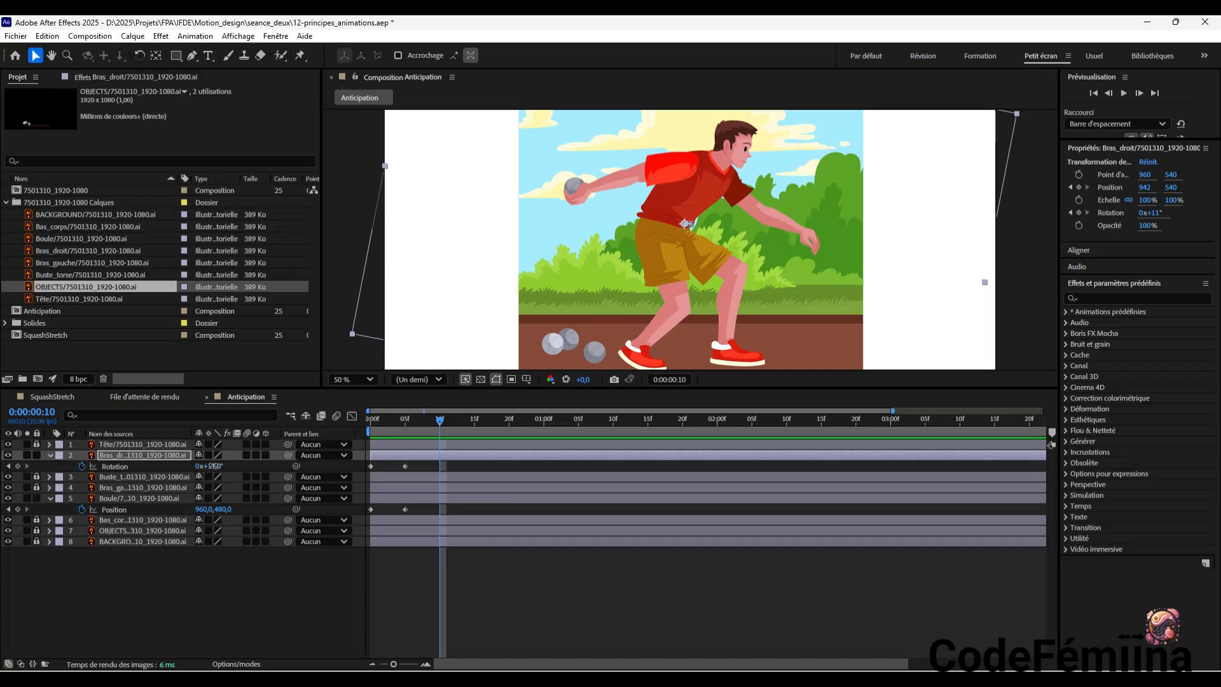
pyautogui.moveTo(212, 466); pyautogui.dragTo(83, 441)
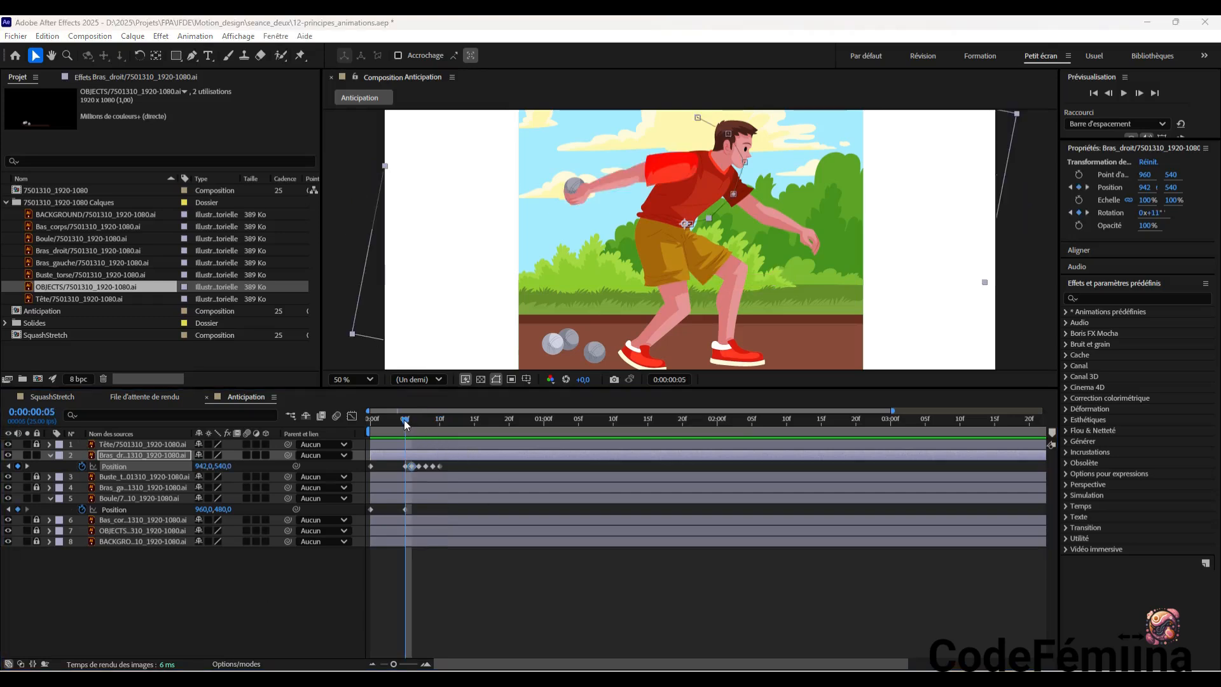
# Scrub through frames 5 to 10 and back to the start to check the Bras_droit layer's swing
pyautogui.moveTo(405, 424); pyautogui.dragTo(437, 427)
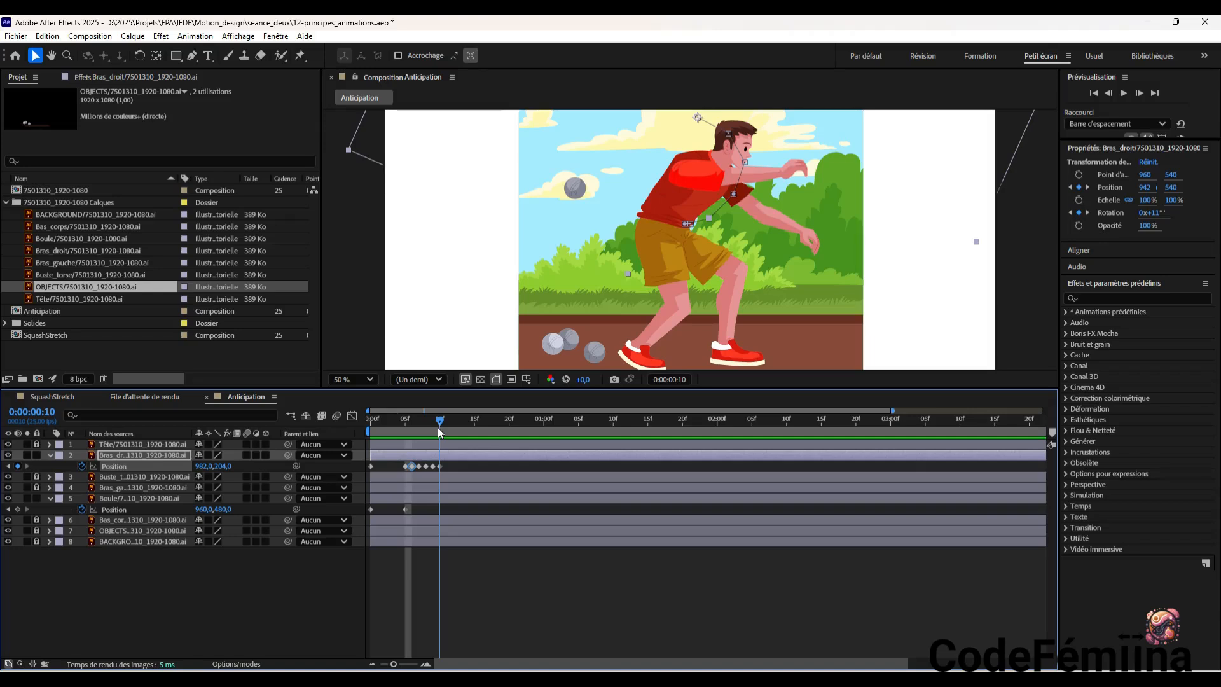
pyautogui.moveTo(436, 428); pyautogui.dragTo(405, 432)
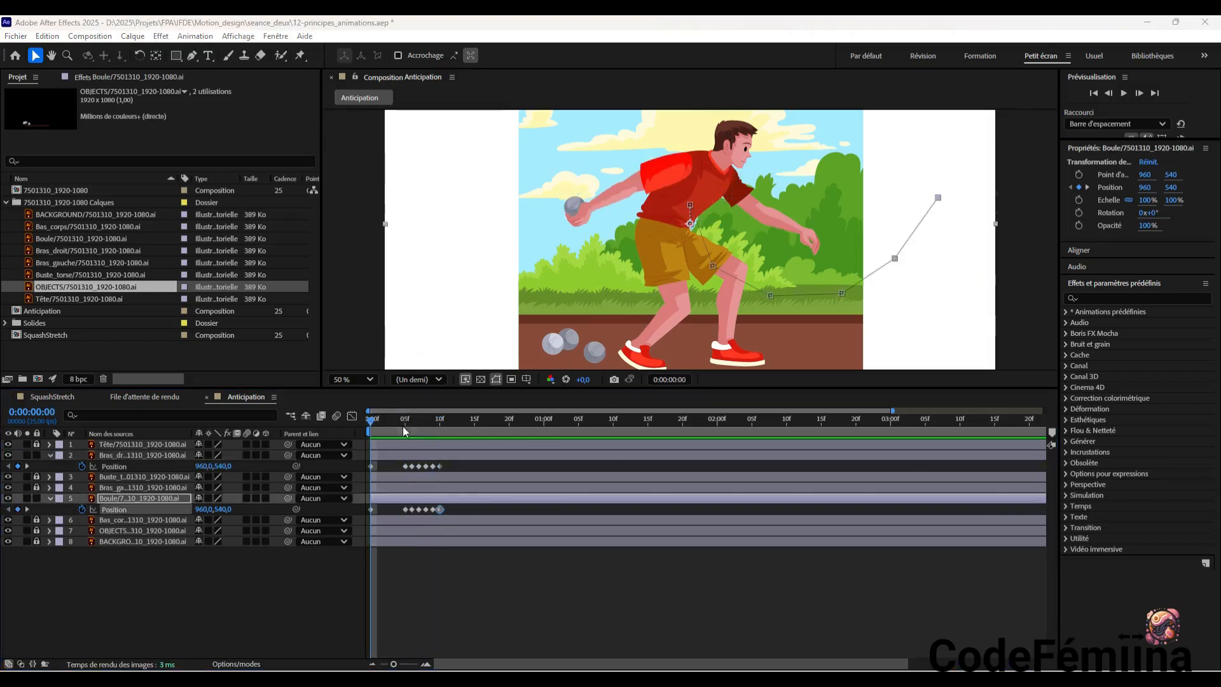
pyautogui.moveTo(402, 426)
pyautogui.mouseDown()
pyautogui.moveTo(370, 429)
pyautogui.moveTo(412, 430)
pyautogui.mouseUp()
pyautogui.moveTo(419, 434); pyautogui.dragTo(356, 441)
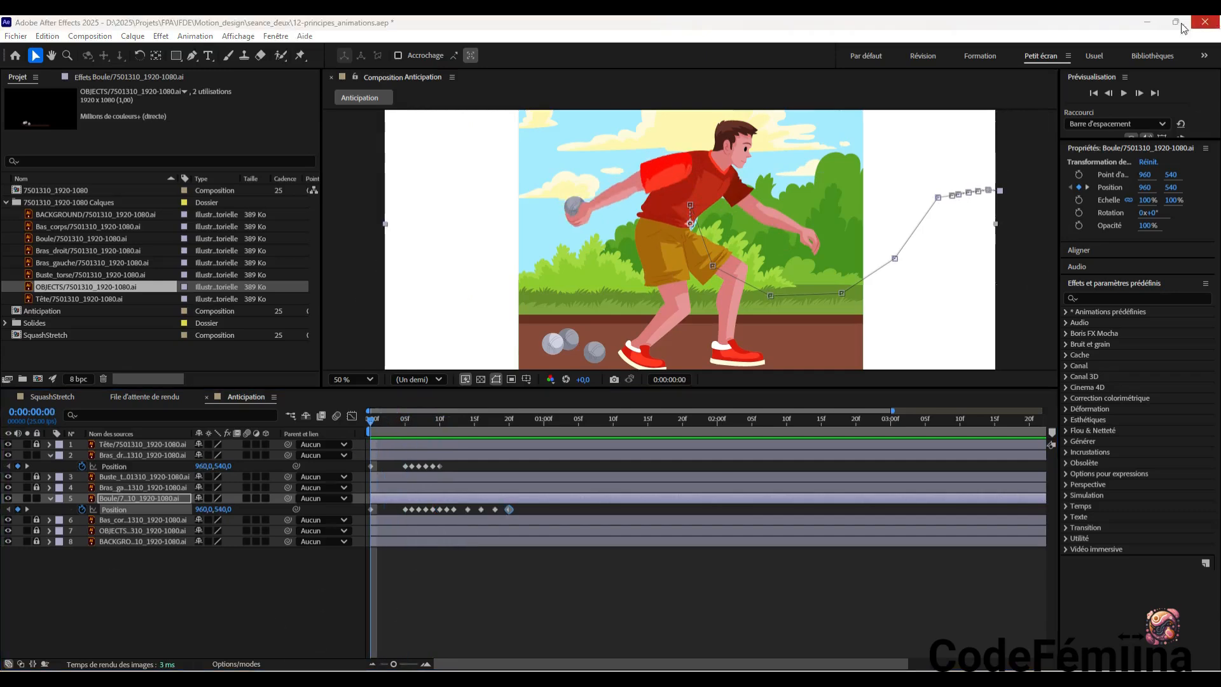
# Preview the throw with the animated Bras_droit and Boule layers, and scrub back through the ball's release
pyautogui.click(1124, 93)
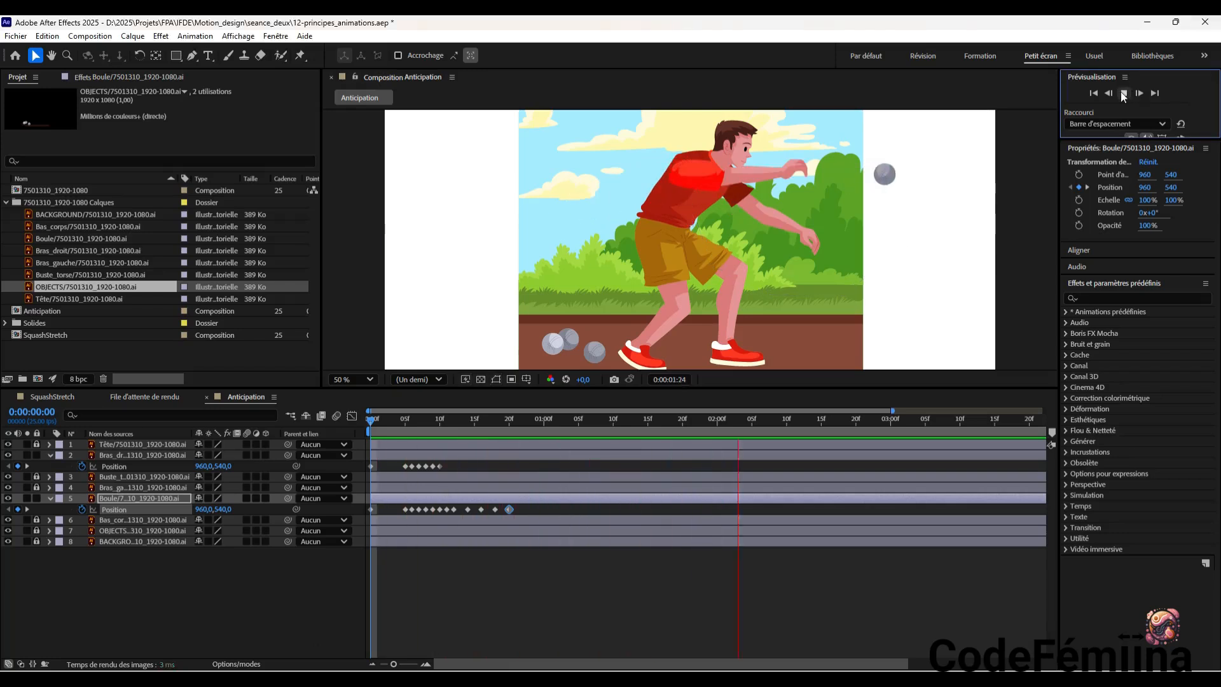
pyautogui.click(1124, 93)
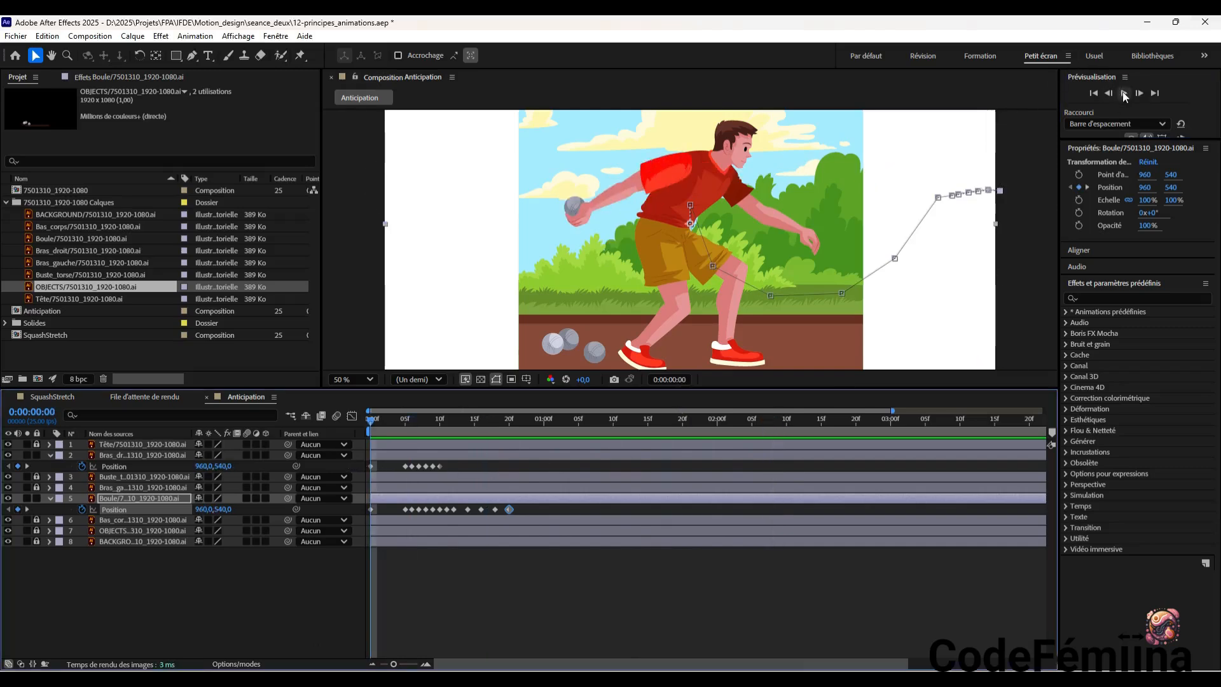
pyautogui.click(1123, 93)
pyautogui.click(1123, 93)
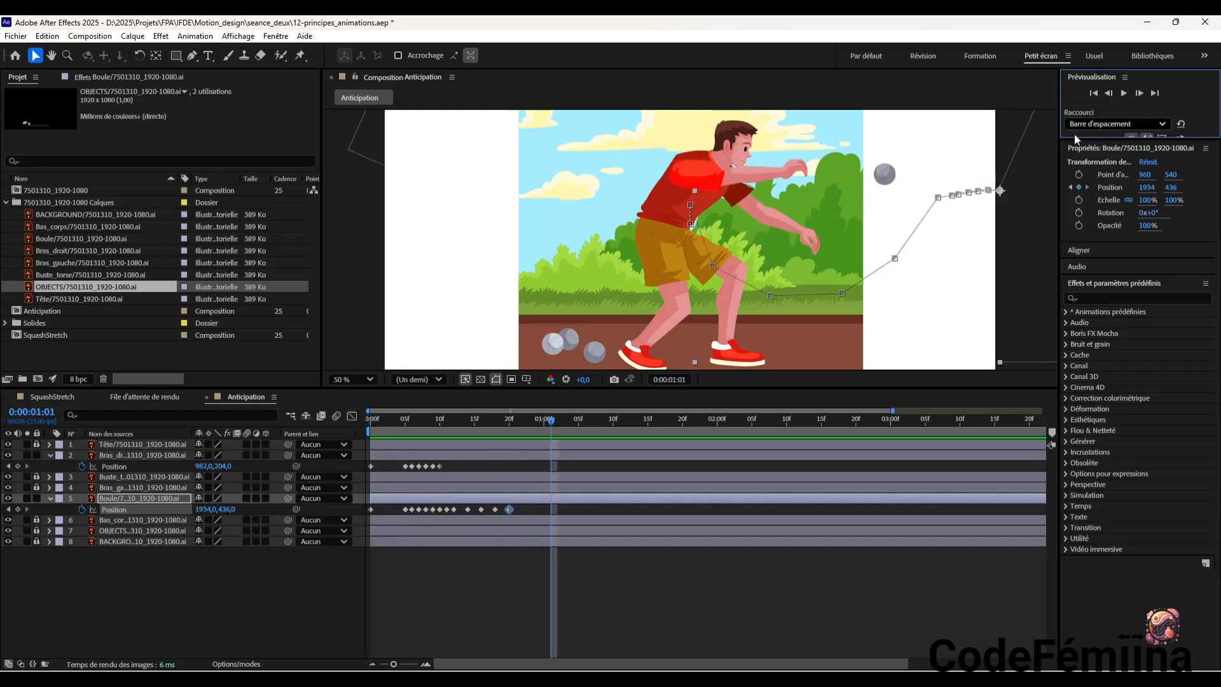
pyautogui.moveTo(550, 421); pyautogui.dragTo(435, 451)
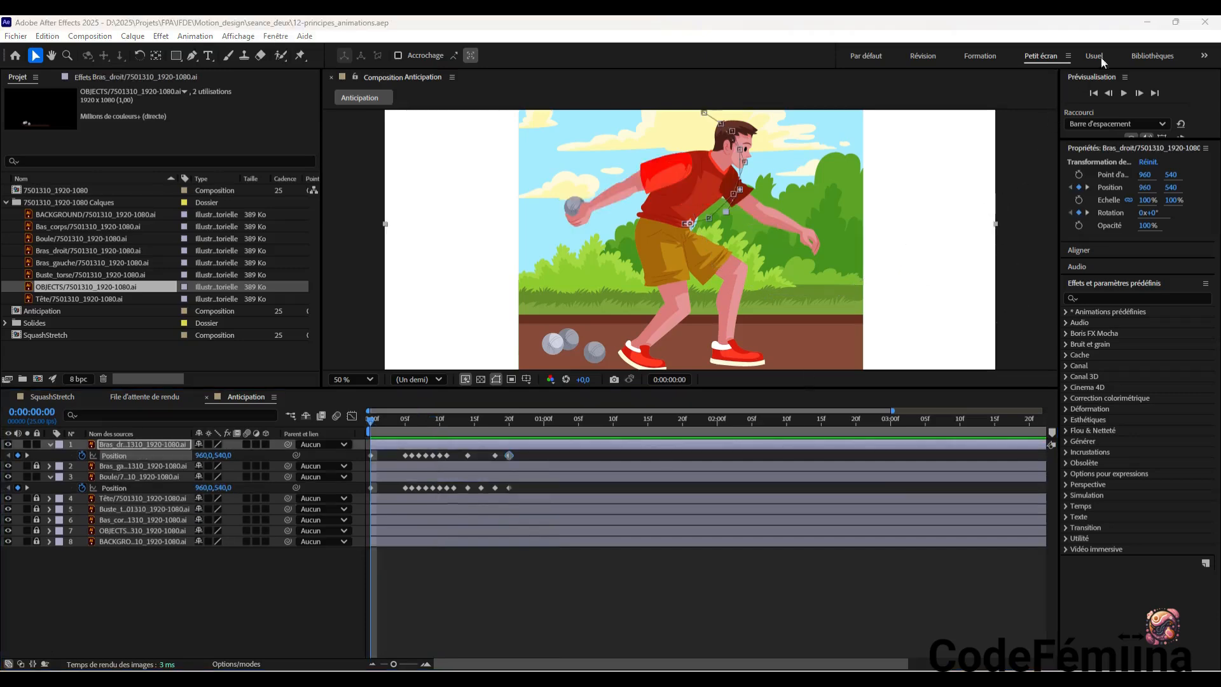
# Play back the extended arm swing and ball throw repeatedly, and return to the first frame
pyautogui.click(1124, 93)
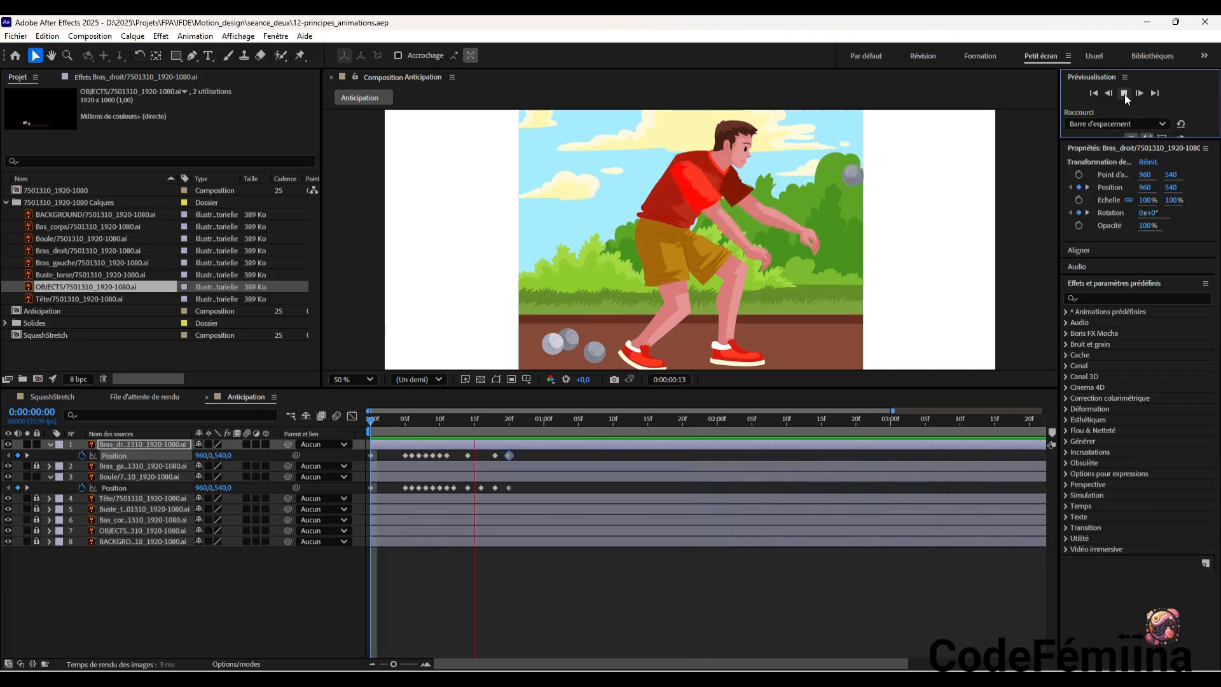
pyautogui.click(1125, 94)
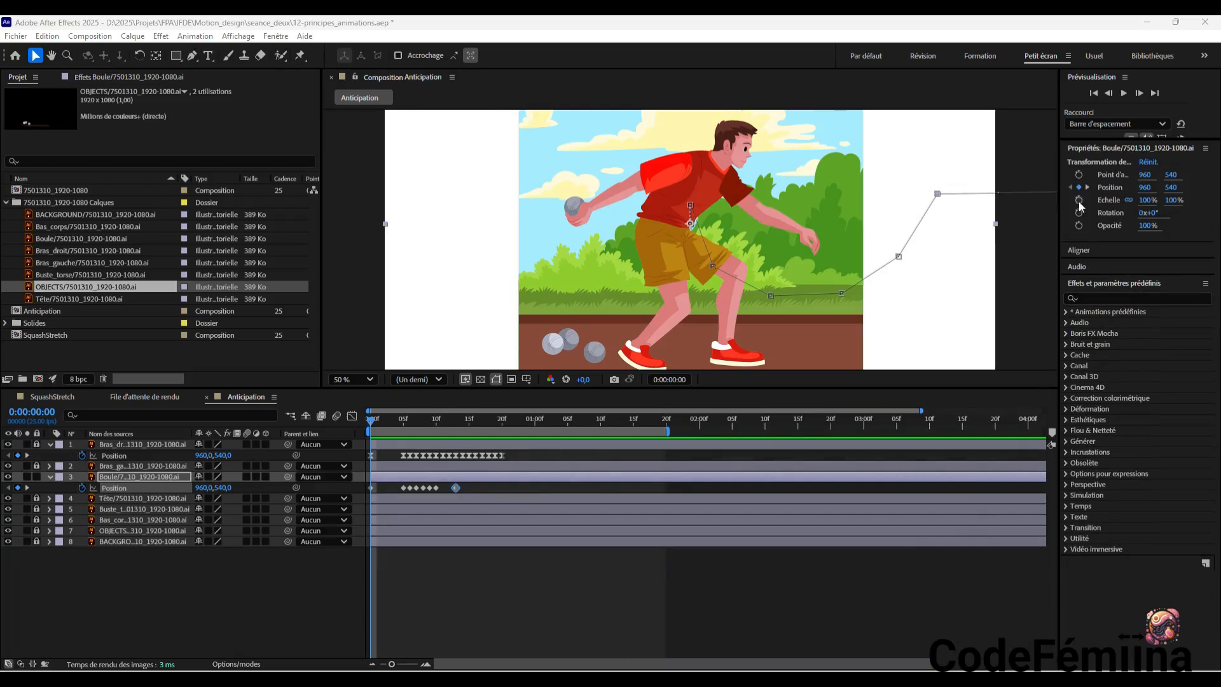
pyautogui.click(1124, 93)
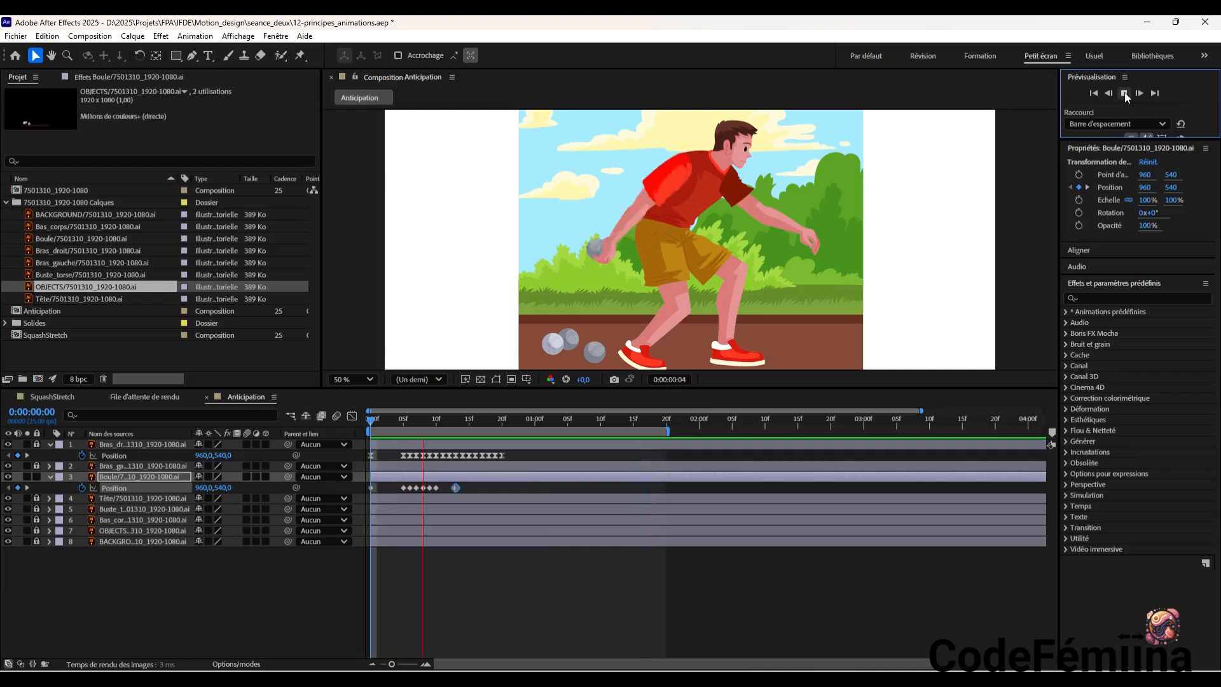
pyautogui.click(1124, 93)
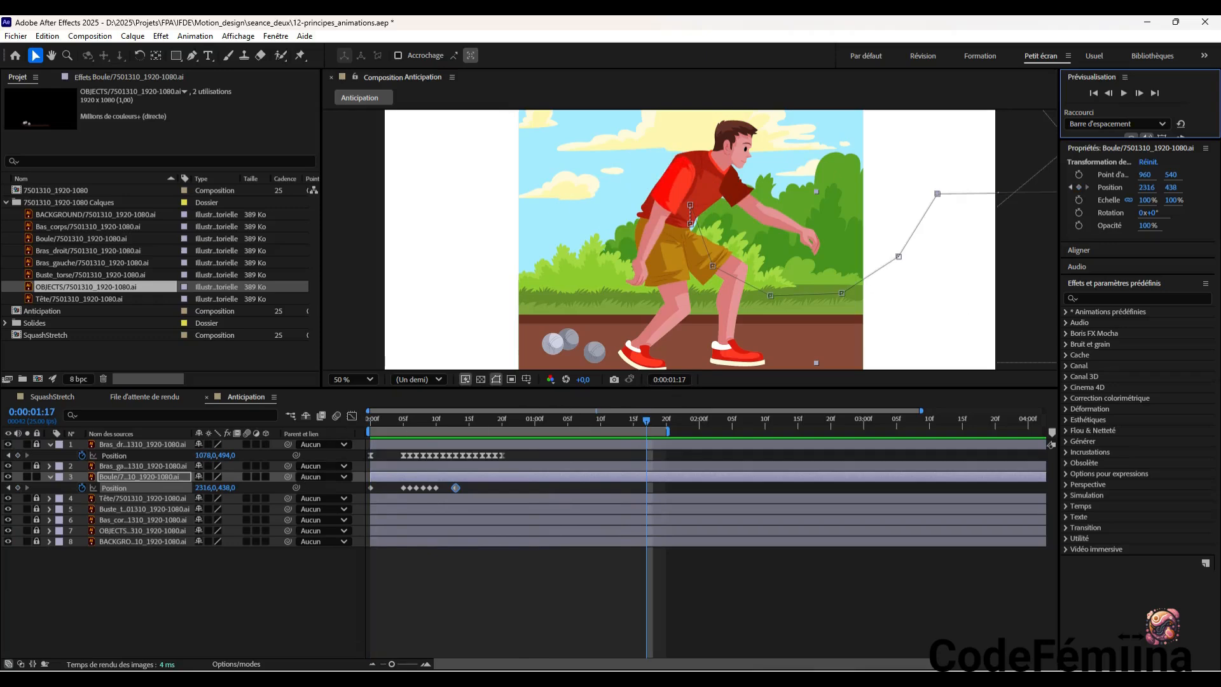
pyautogui.press('Home')
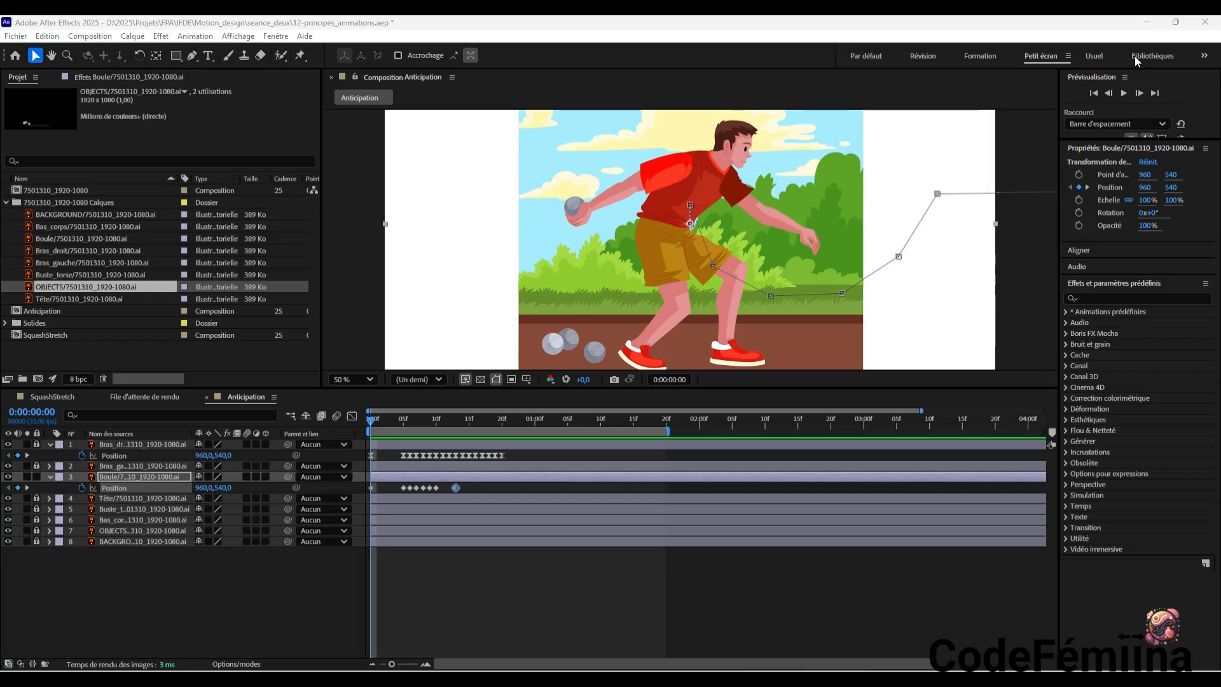
pyautogui.click(1124, 93)
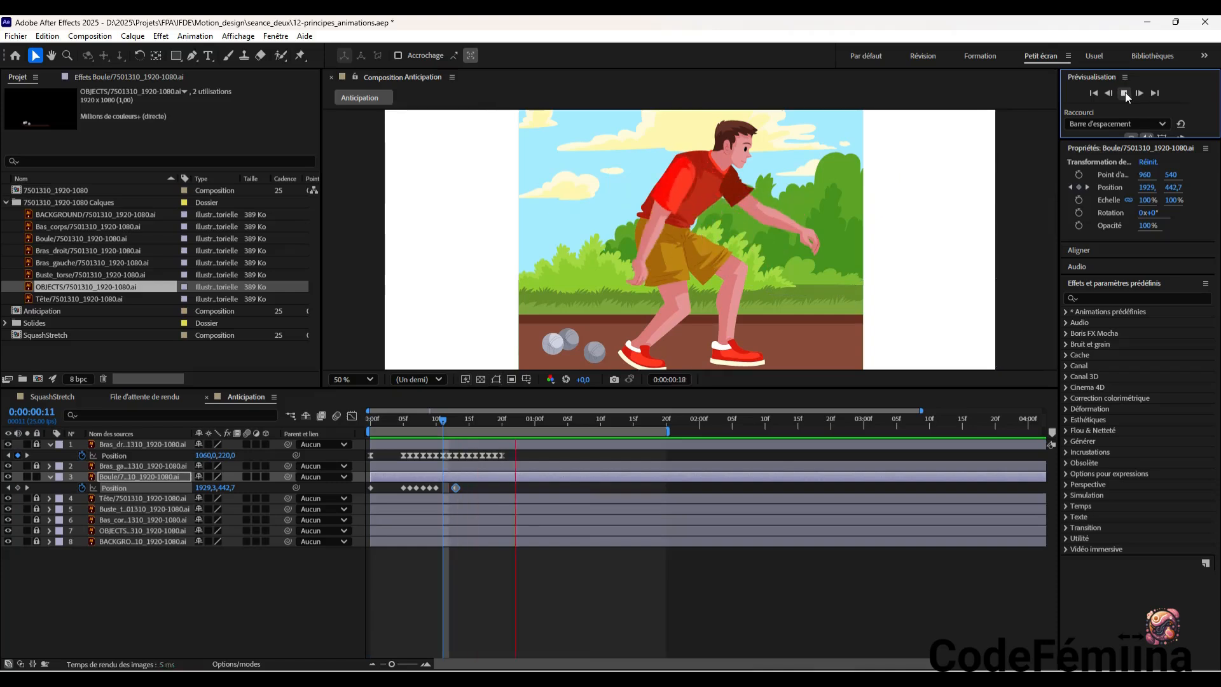
pyautogui.click(1124, 93)
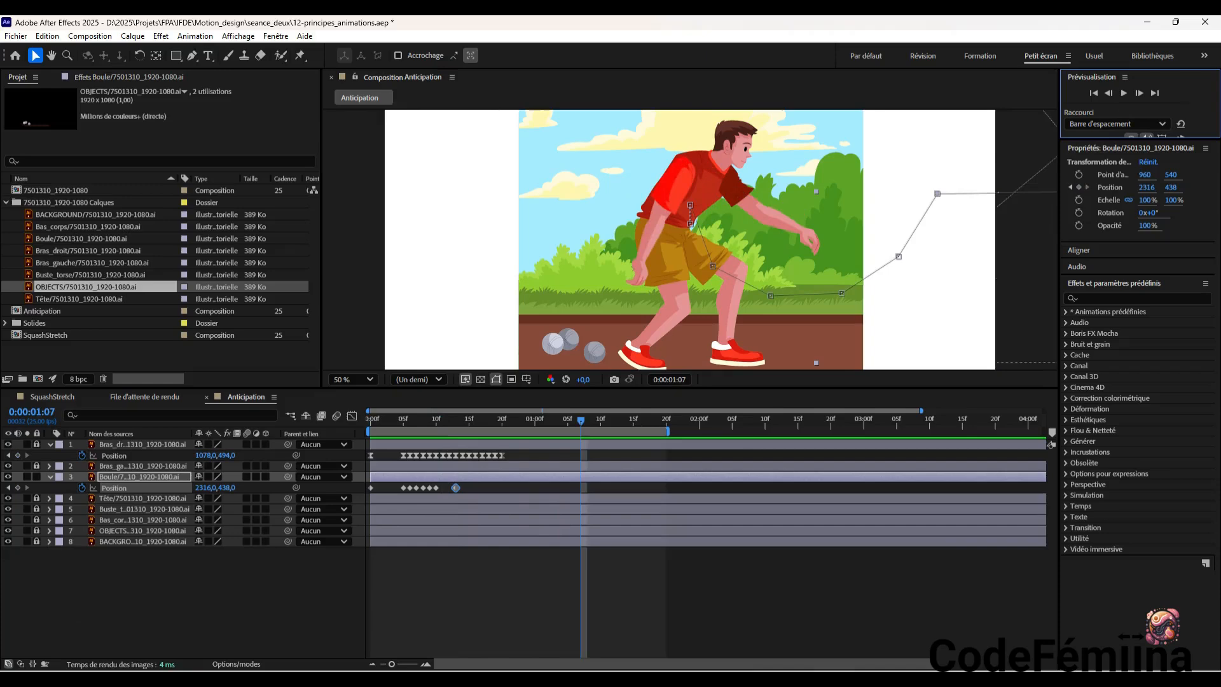
pyautogui.press('Home')
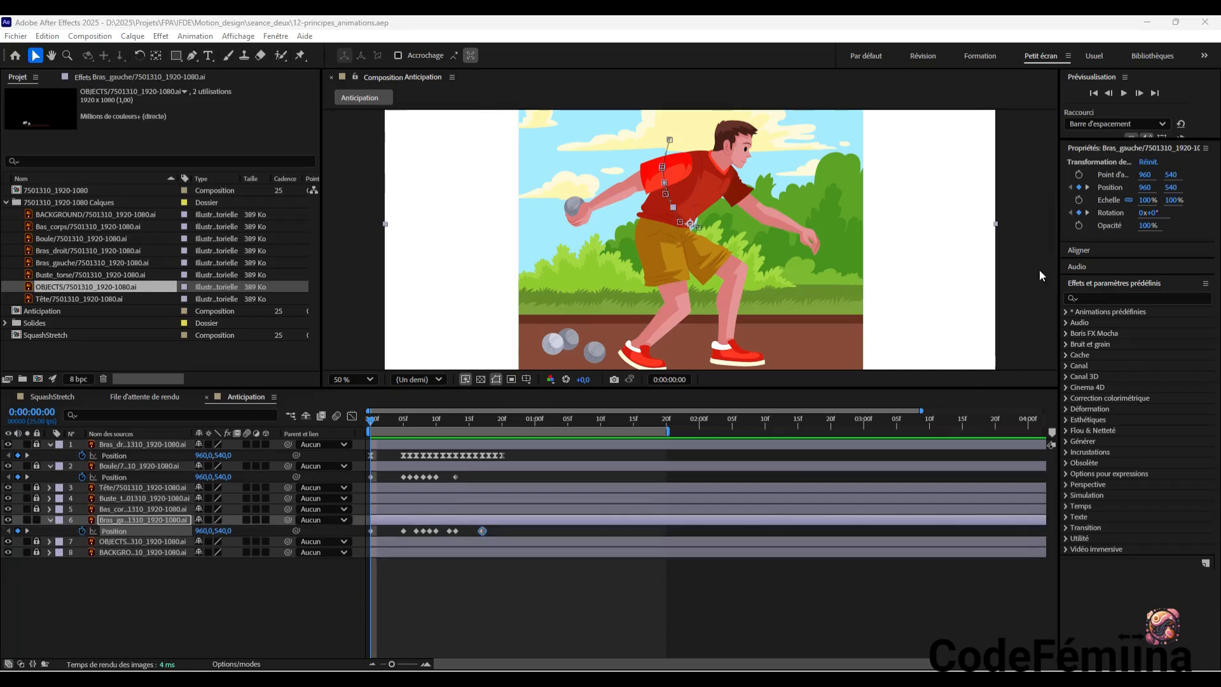
# Scrub and play the animation to review the Bras_gauche layer's counter-movement, clear the selection and return to the first frame
pyautogui.moveTo(373, 426); pyautogui.dragTo(608, 440)
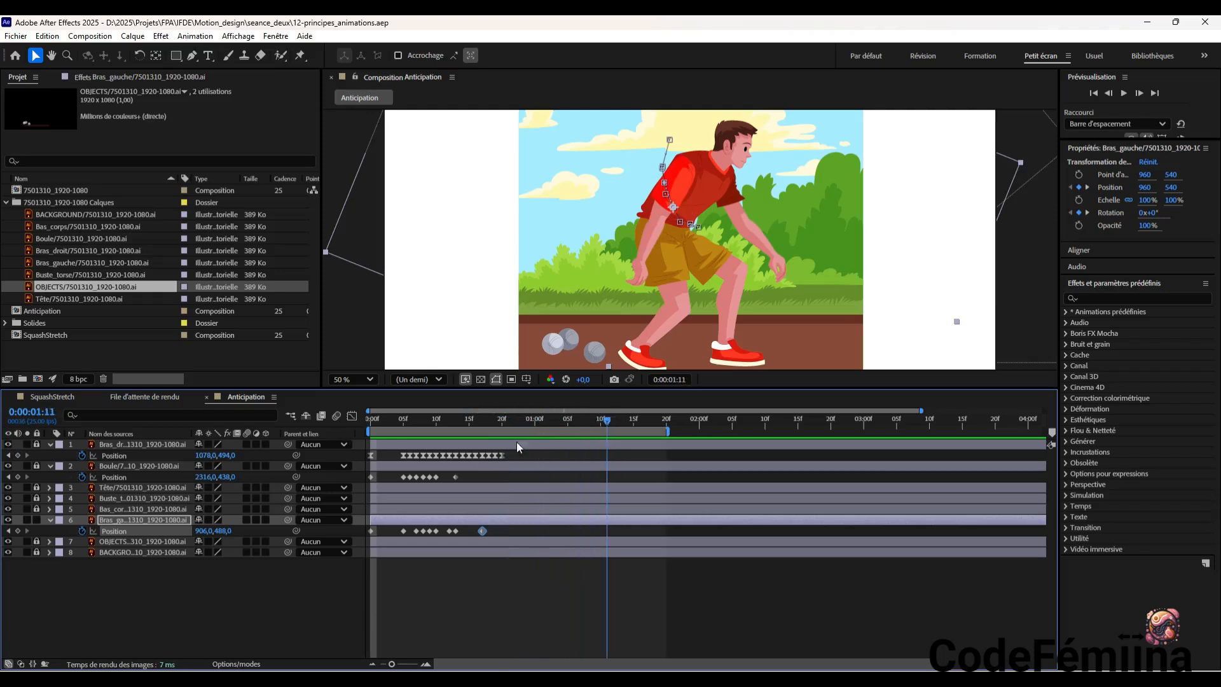
pyautogui.press('Home')
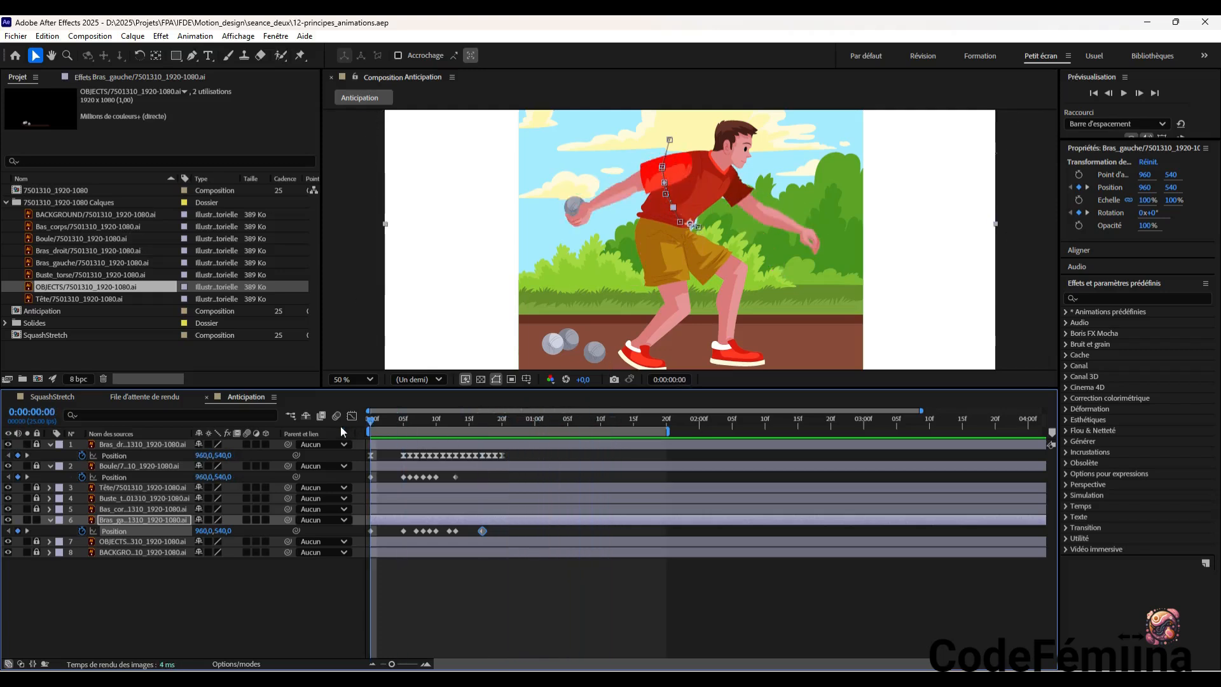
pyautogui.click(1124, 93)
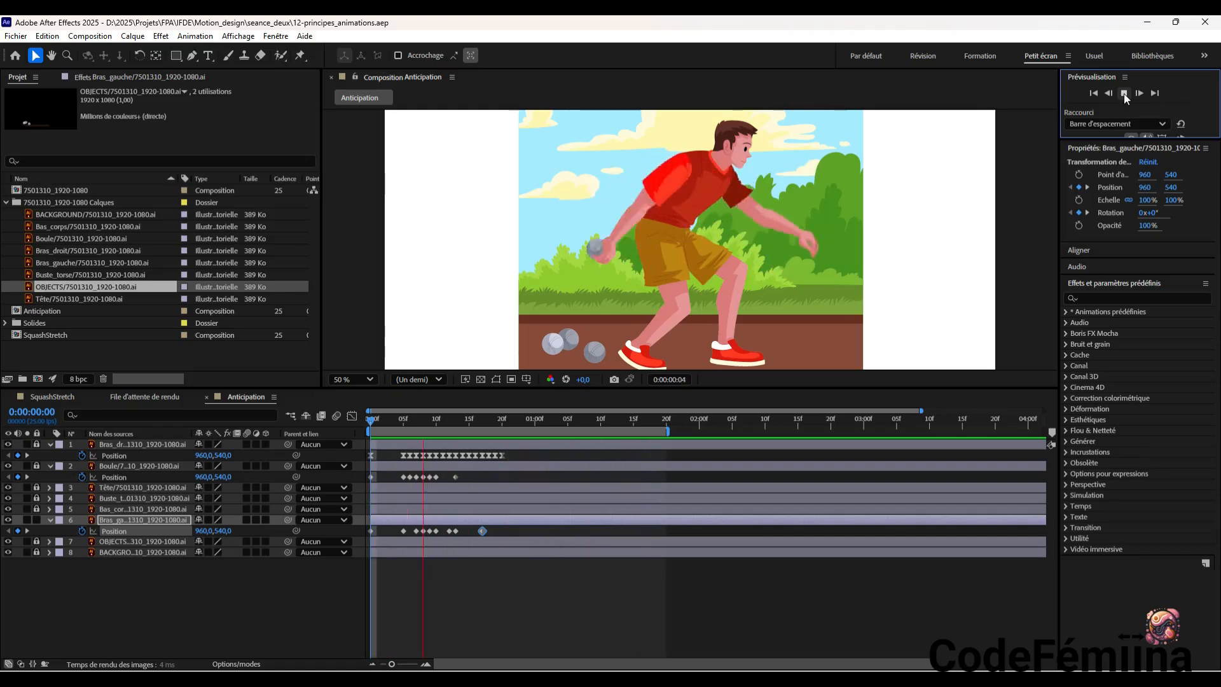
pyautogui.click(1124, 95)
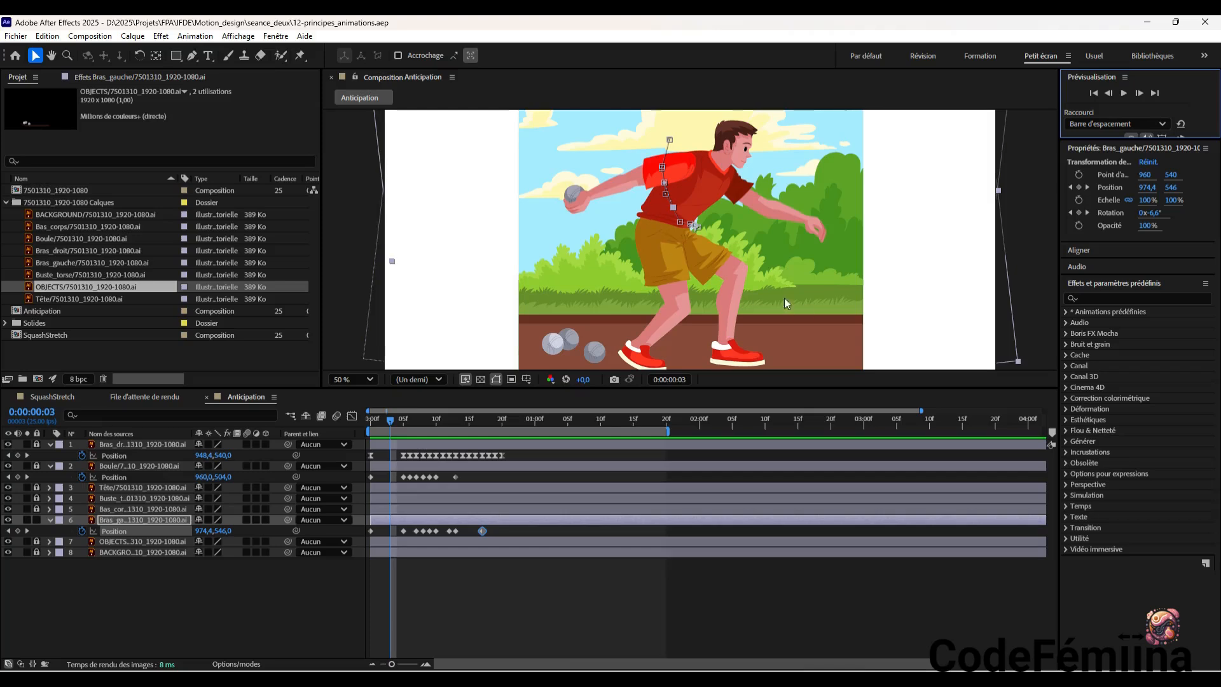
pyautogui.click(305, 599)
pyautogui.press('Home')
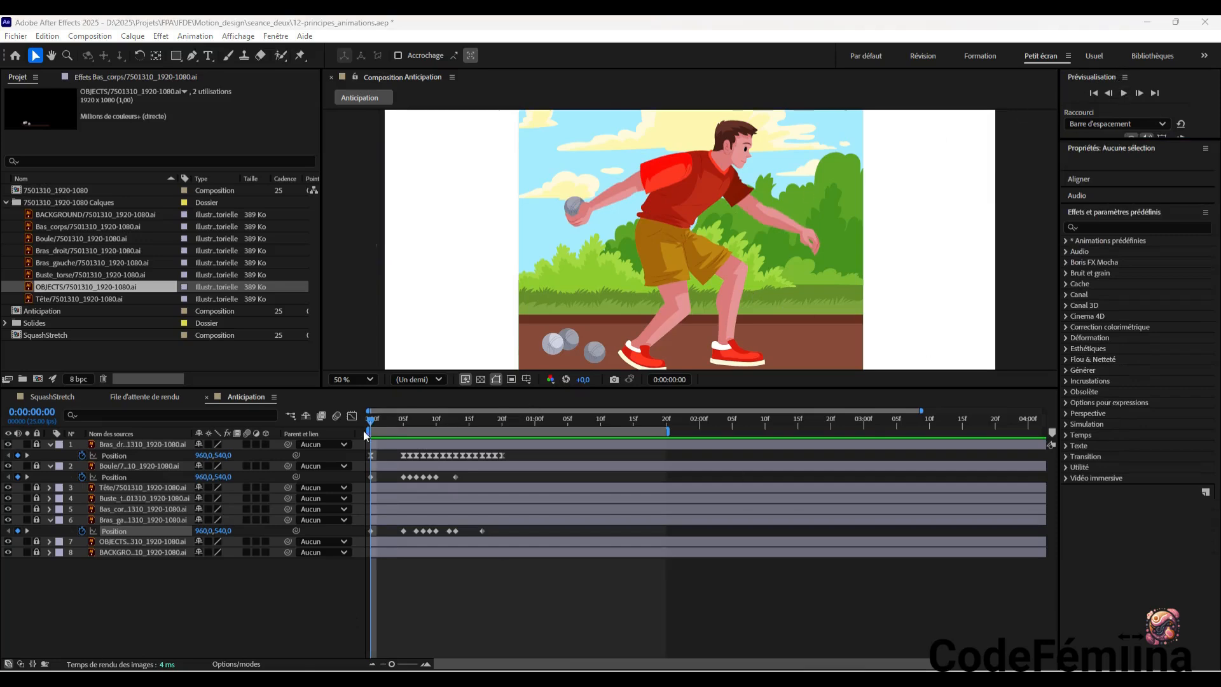
# Review the complete Anticipation animation by scrubbing and playing it with no layer selected, and return to 0:00:00:00
pyautogui.moveTo(372, 422); pyautogui.dragTo(633, 444)
pyautogui.press('Home')
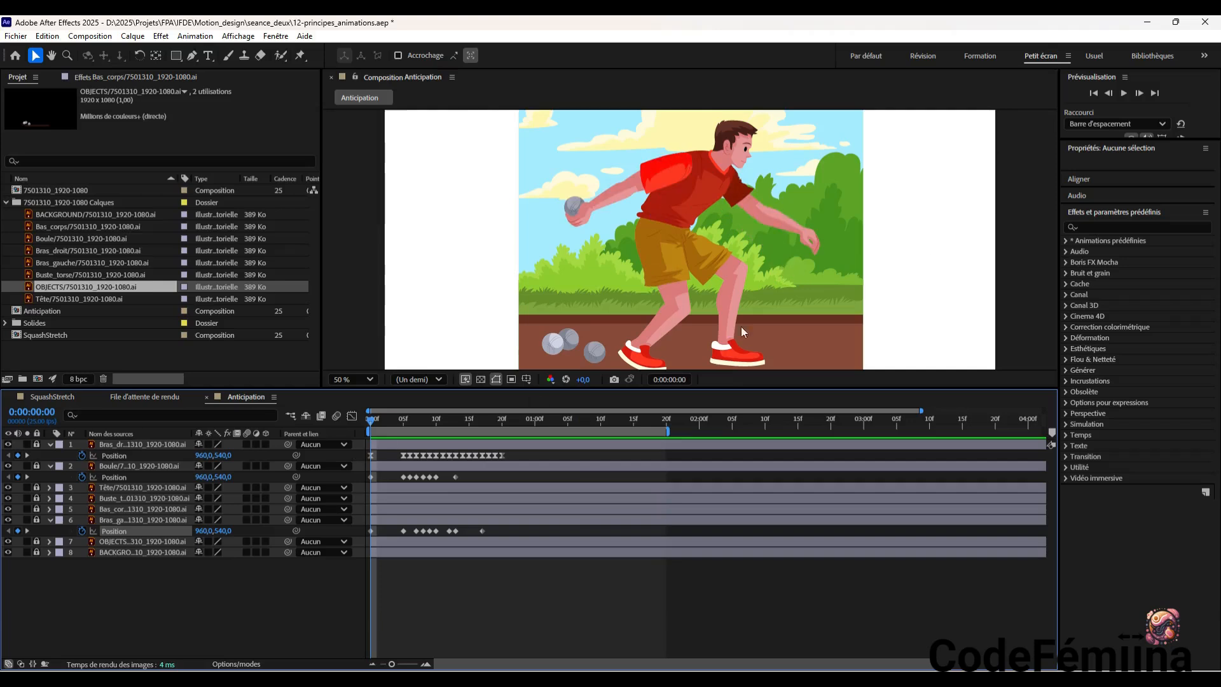
pyautogui.click(1124, 94)
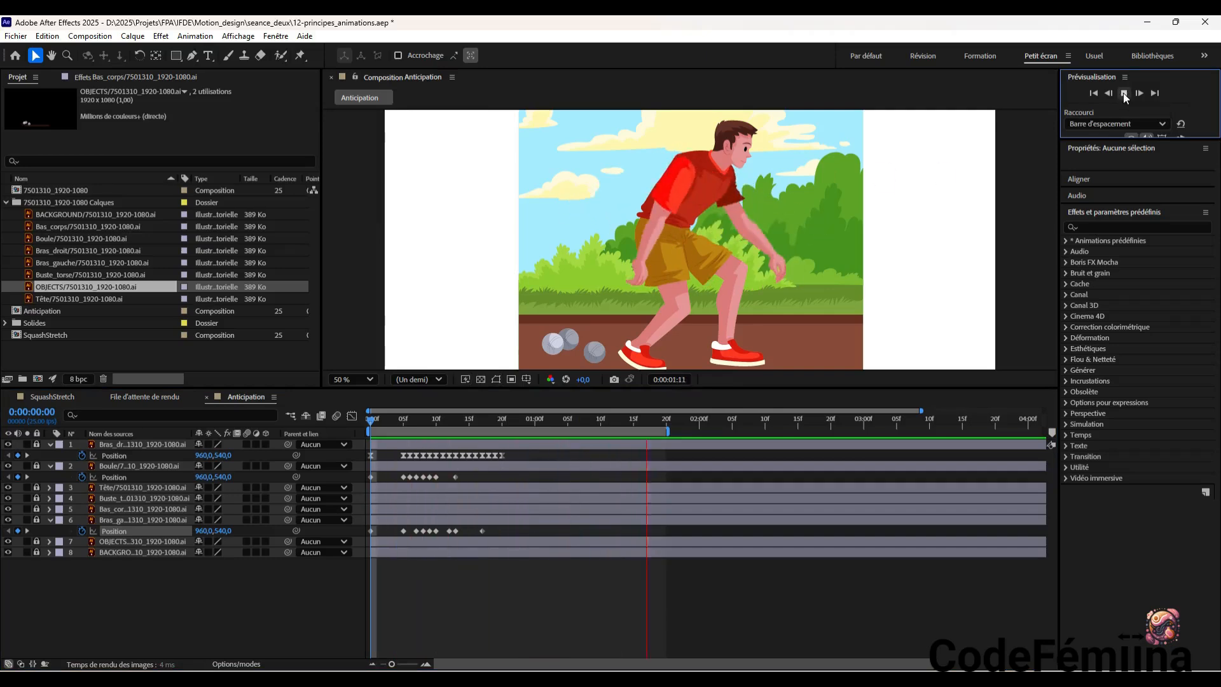
pyautogui.click(1123, 94)
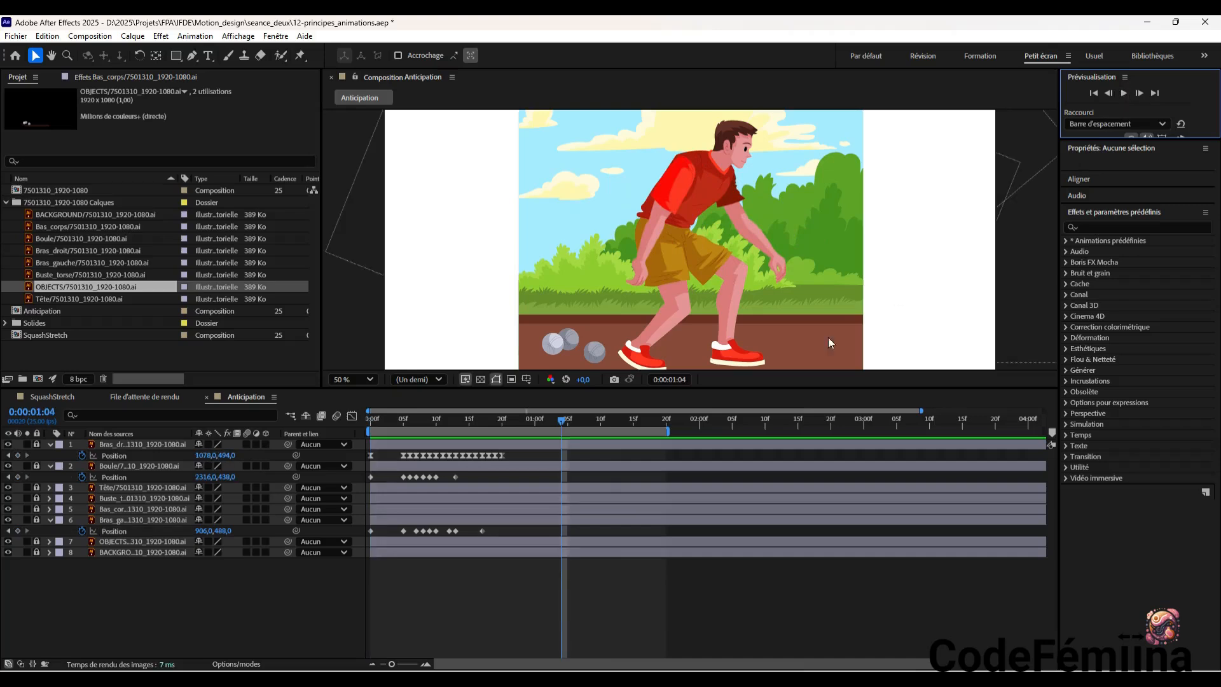
pyautogui.click(523, 439)
pyautogui.press('Home')
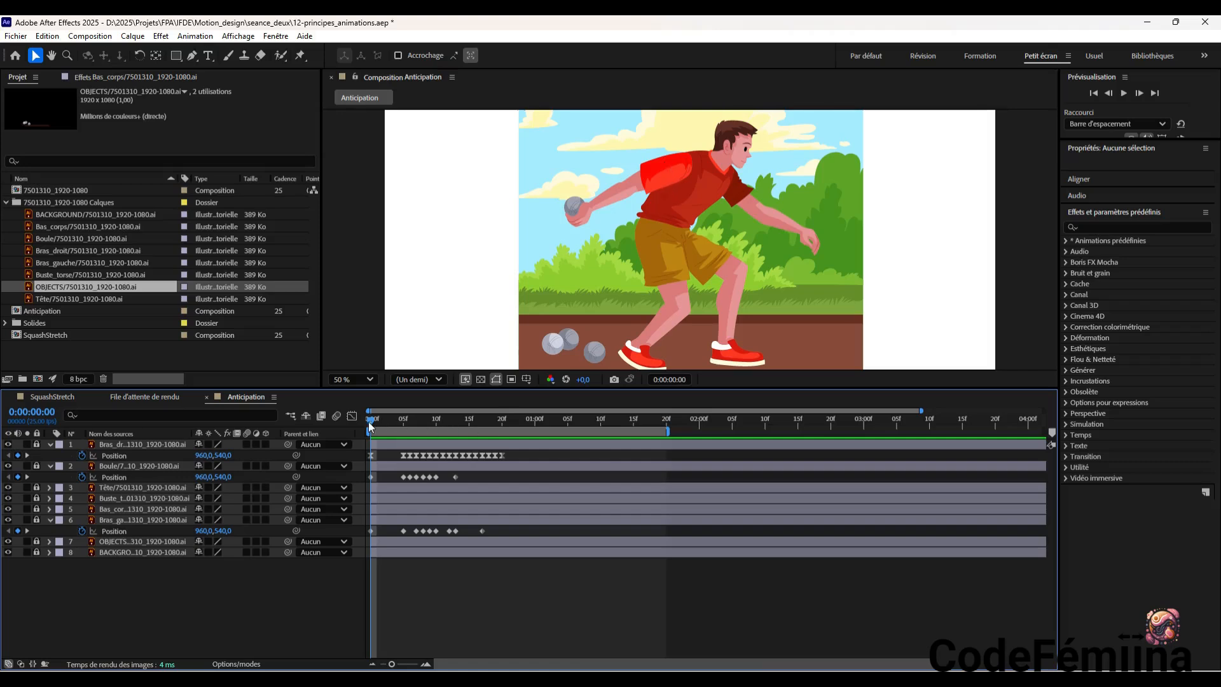
# Play the Anticipation animation from the first frame to review the Bas_corps layer's Position keyframes, and stop playback
pyautogui.moveTo(371, 425)
pyautogui.mouseDown()
pyautogui.moveTo(450, 433)
pyautogui.moveTo(361, 431)
pyautogui.mouseUp()
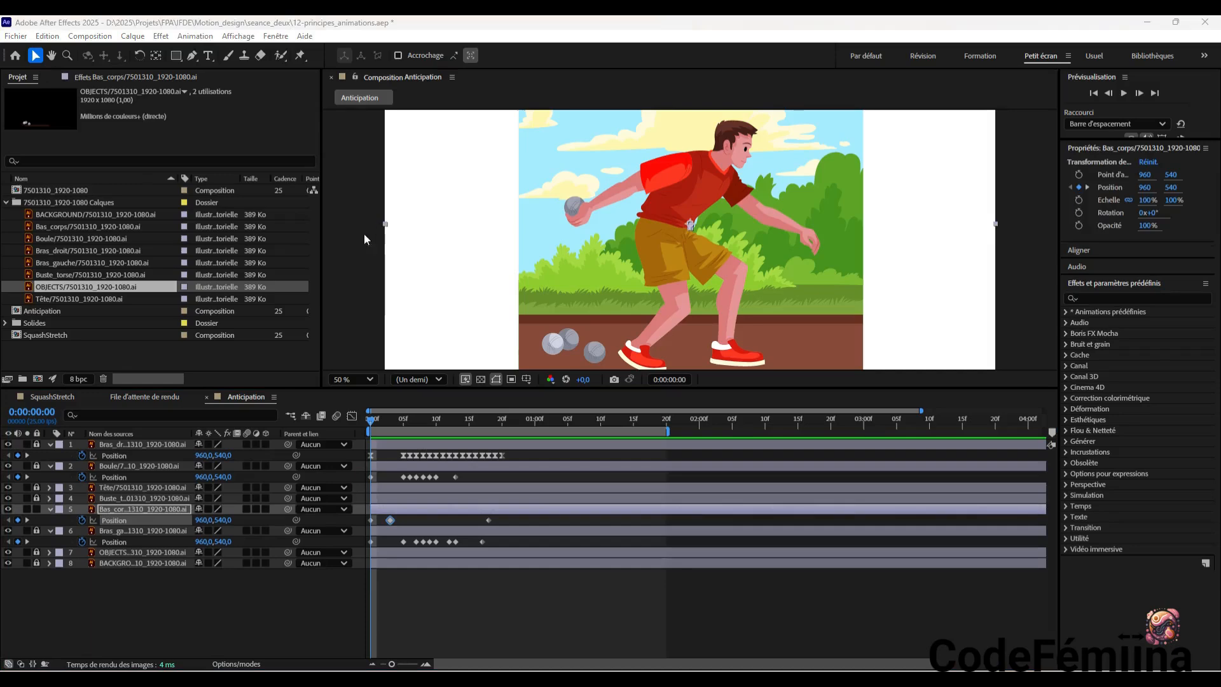
pyautogui.click(1124, 93)
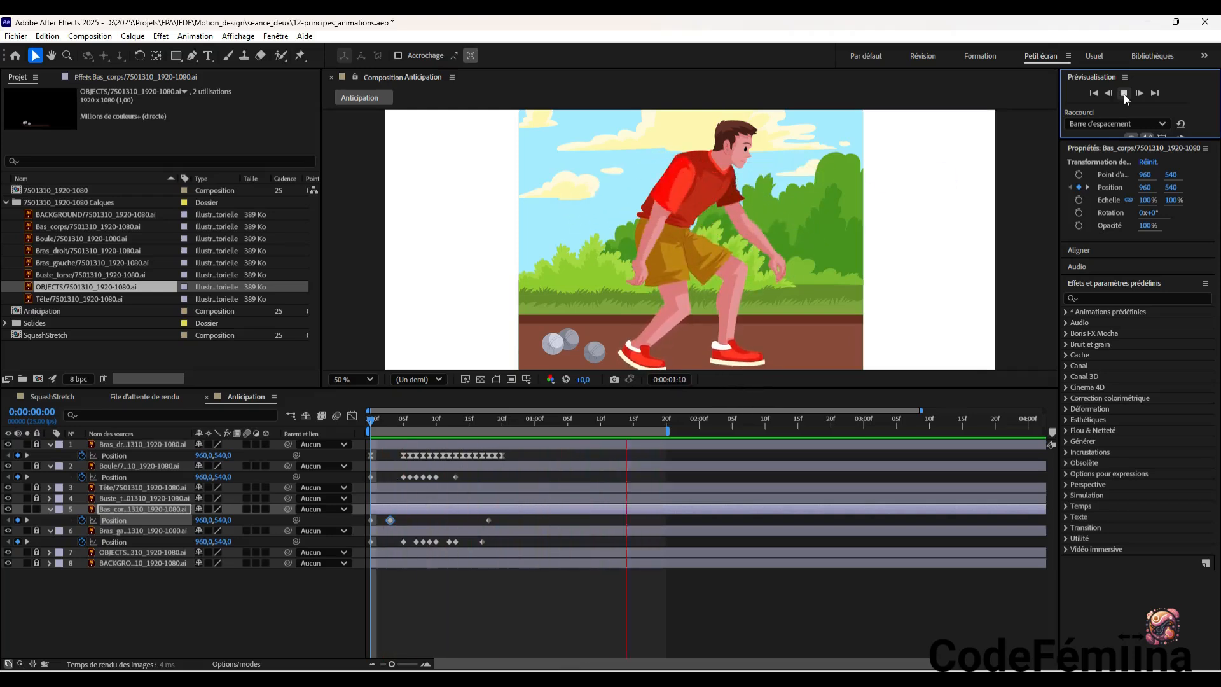
pyautogui.click(1124, 95)
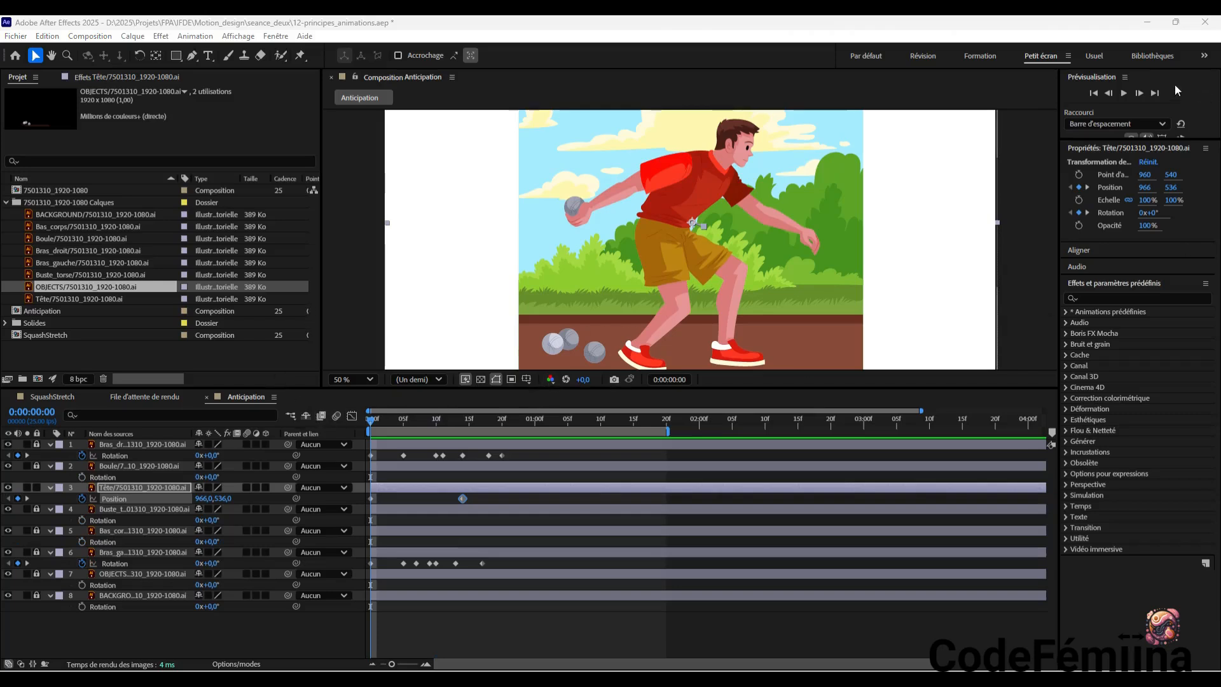
# Advance frame by frame to 0:00:01:12 to examine the Tête layer's movement, scrub back toward the start and play the animation
pyautogui.click(1140, 93)
pyautogui.click(1140, 93)
pyautogui.click(1140, 94)
pyautogui.click(1140, 93)
pyautogui.click(1140, 94)
pyautogui.click(1140, 94)
pyautogui.click(1140, 93)
pyautogui.click(1140, 94)
pyautogui.click(1140, 93)
pyautogui.click(1140, 93)
pyautogui.click(1140, 94)
pyautogui.click(1140, 93)
pyautogui.click(1141, 93)
pyautogui.click(1140, 93)
pyautogui.click(1140, 94)
pyautogui.click(1140, 93)
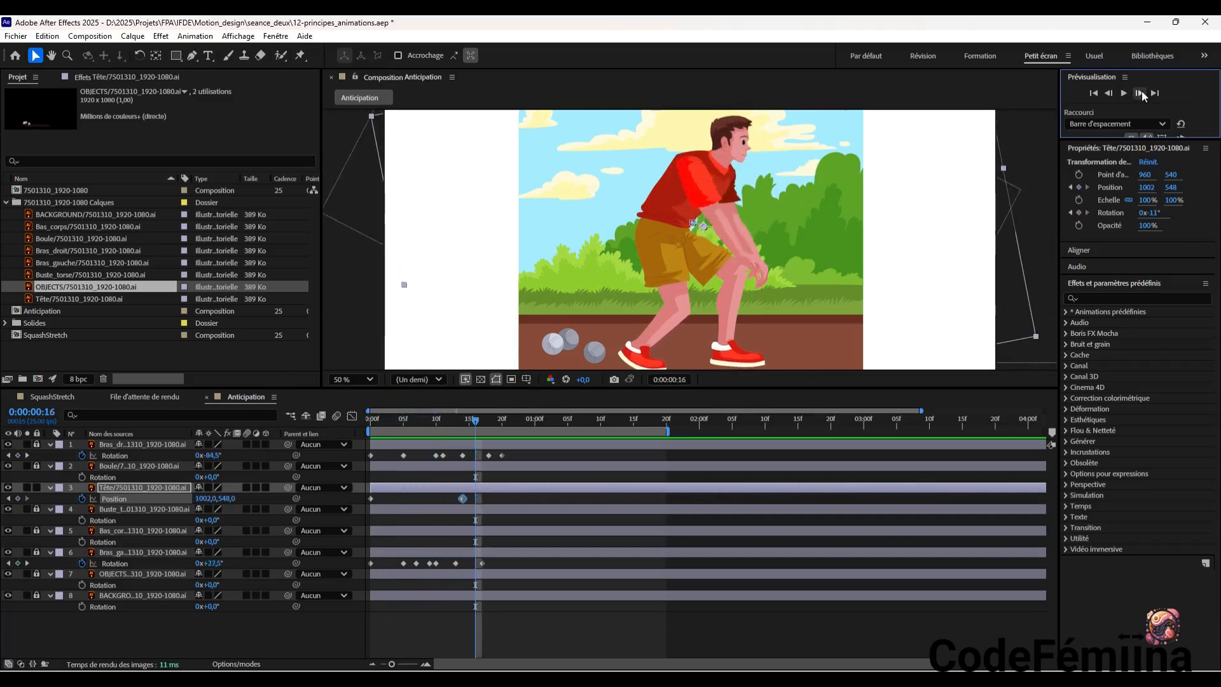
pyautogui.click(1140, 94)
pyautogui.click(1140, 94)
pyautogui.click(1140, 94)
pyautogui.click(1140, 94)
pyautogui.click(1140, 94)
pyautogui.click(1140, 93)
pyautogui.click(1140, 94)
pyautogui.click(1140, 94)
pyautogui.click(1140, 93)
pyautogui.click(1140, 94)
pyautogui.click(1140, 94)
pyautogui.click(1140, 93)
pyautogui.click(1140, 93)
pyautogui.click(1140, 93)
pyautogui.click(1140, 93)
pyautogui.click(1140, 93)
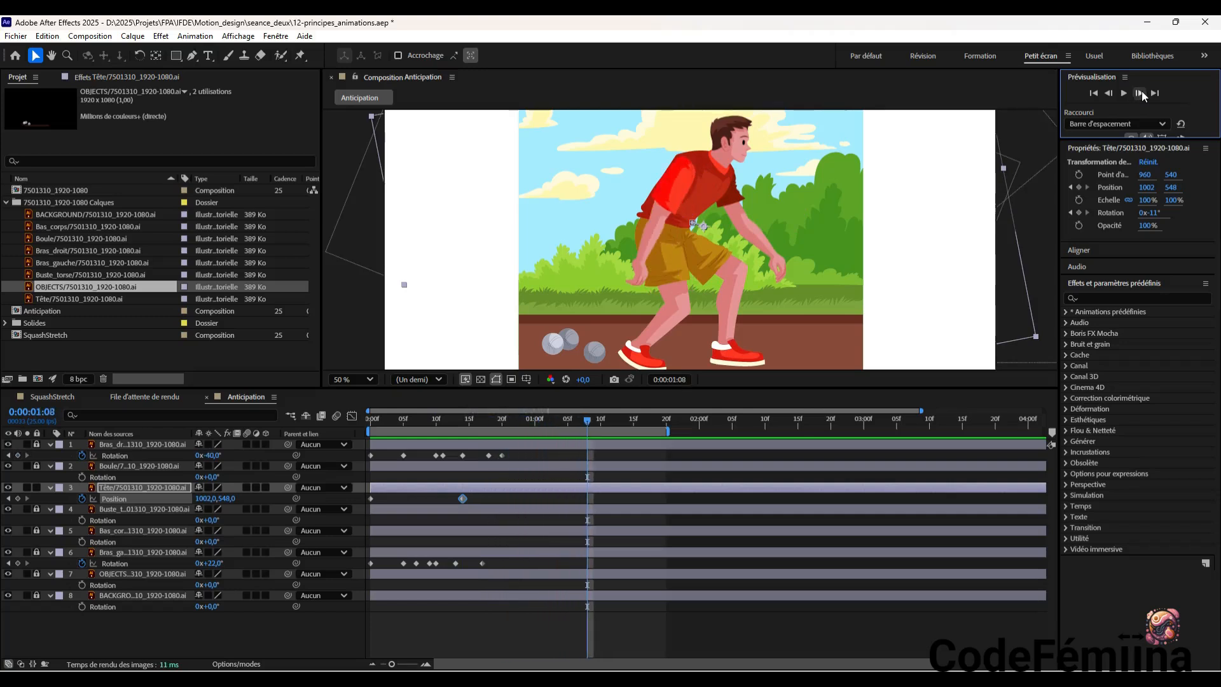
pyautogui.click(1140, 94)
pyautogui.click(1141, 93)
pyautogui.click(1141, 94)
pyautogui.click(1140, 93)
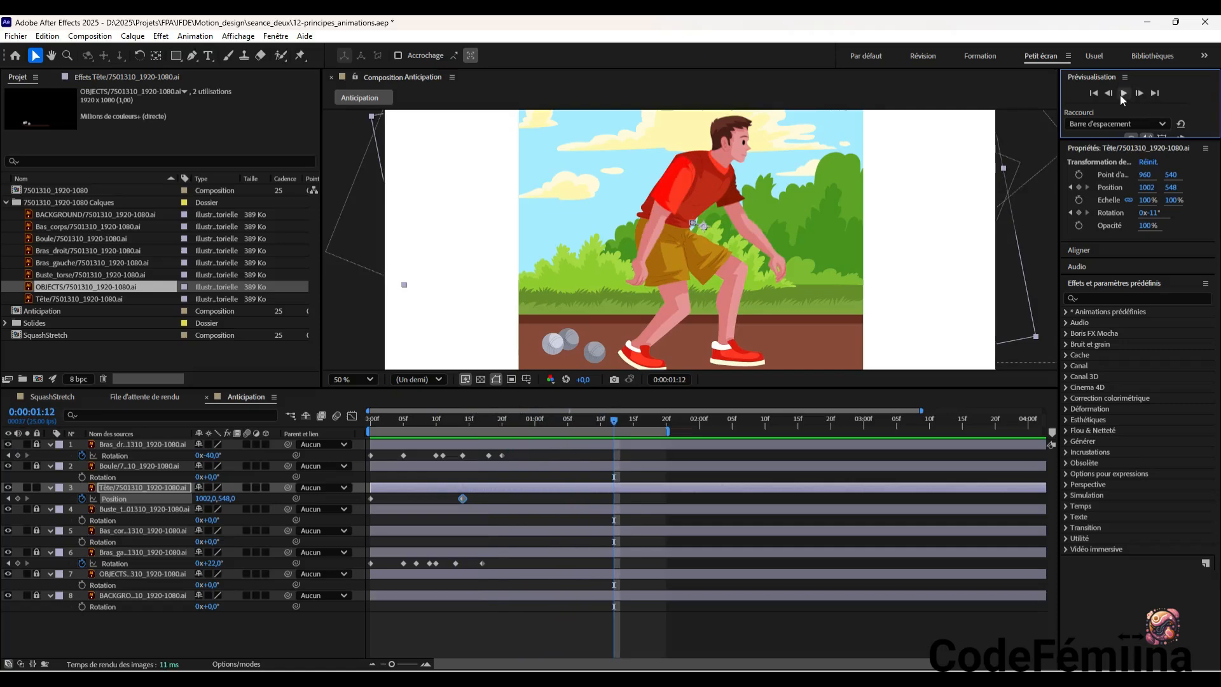
pyautogui.moveTo(615, 423); pyautogui.dragTo(400, 445)
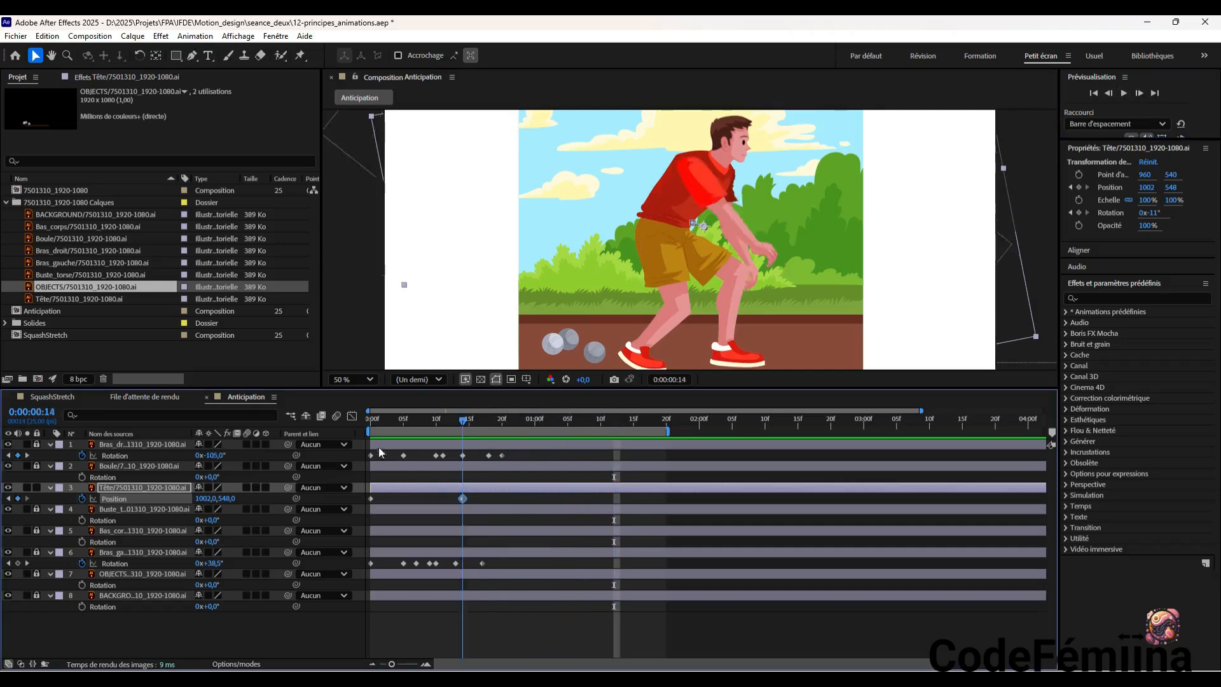
pyautogui.click(1124, 93)
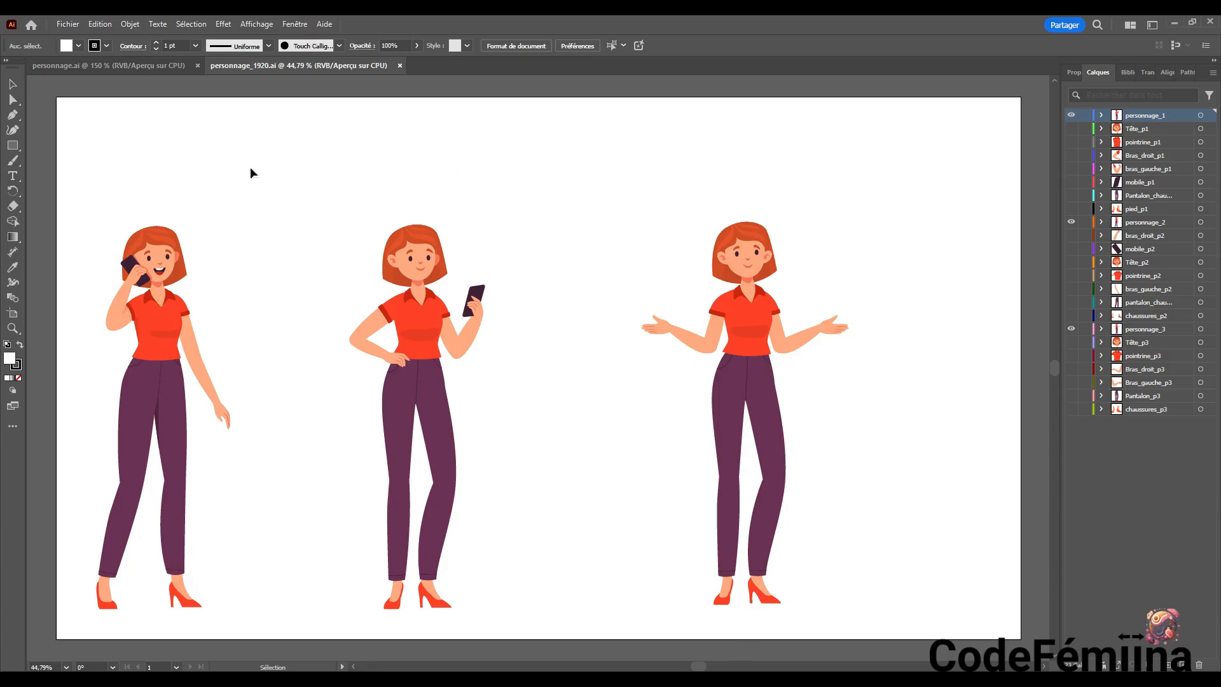
# Examine the character poses in Illustrator's personnage.ai by temporarily showing the OBJECTS layer and toggling one pose group's visibility
pyautogui.click(145, 66)
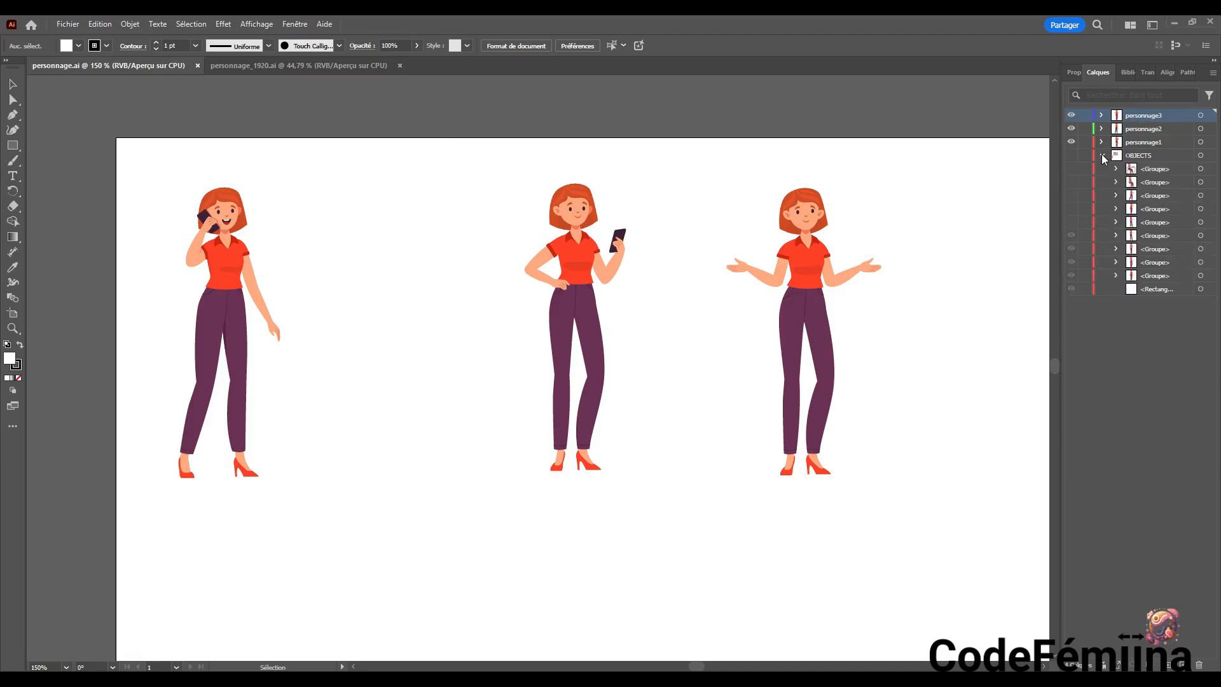
pyautogui.click(1073, 155)
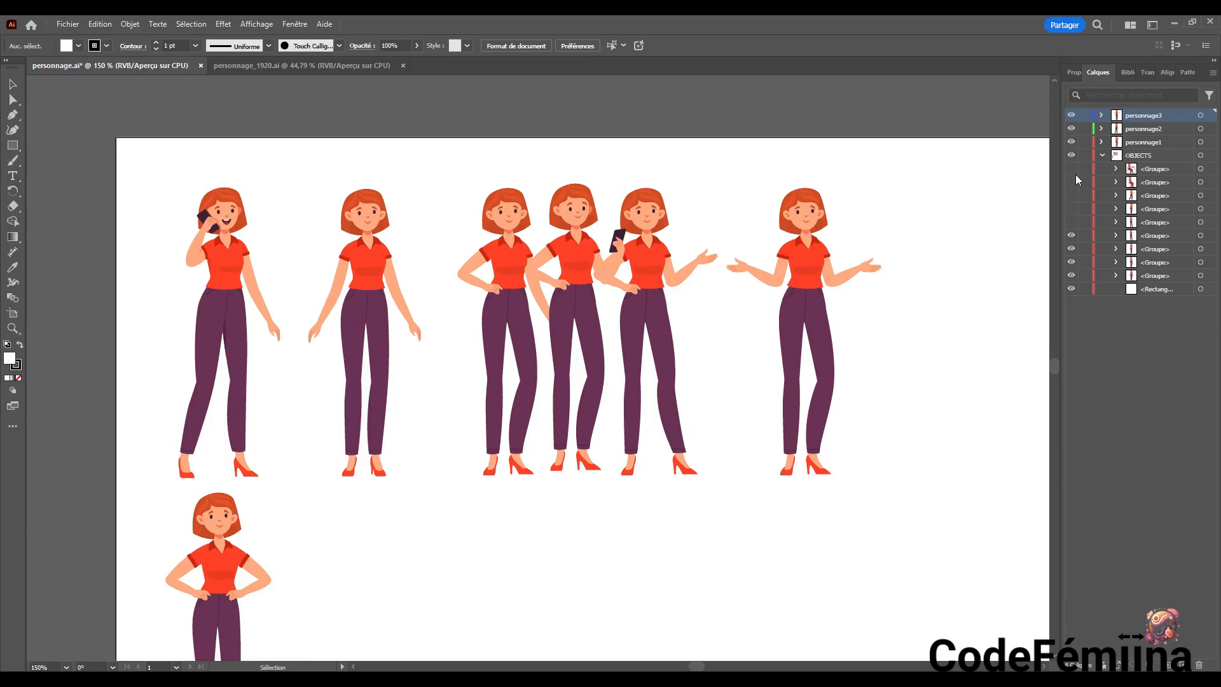
pyautogui.click(1072, 237)
pyautogui.click(1072, 237)
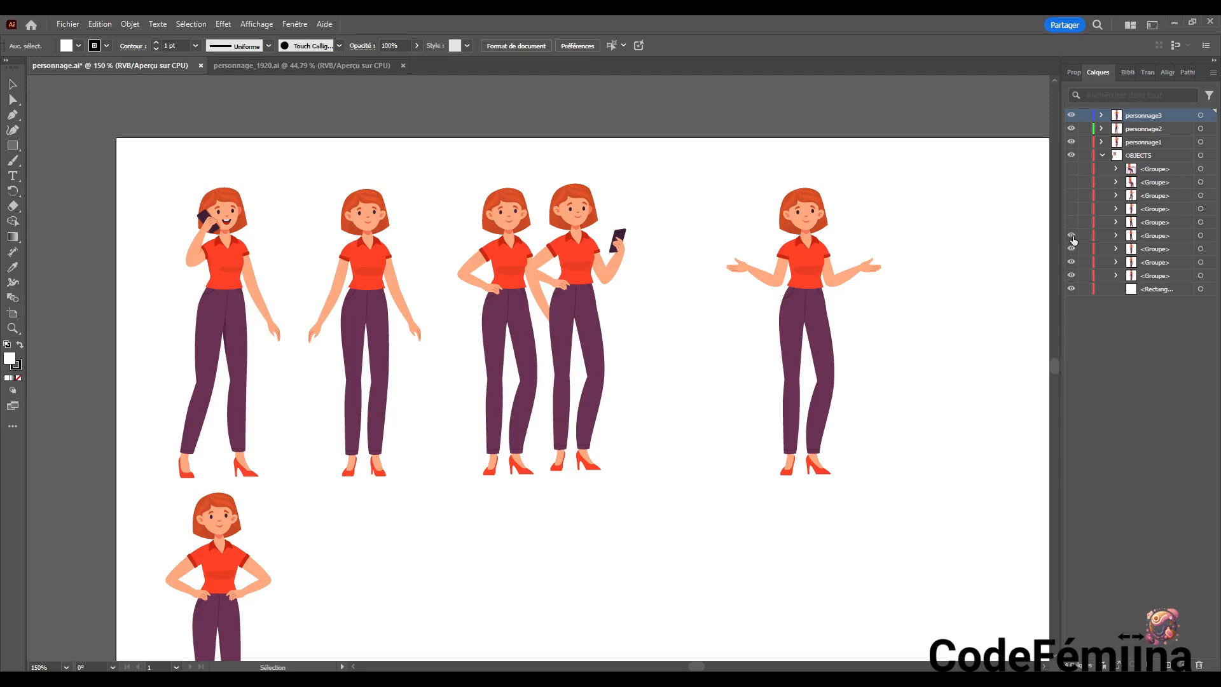
pyautogui.click(1072, 156)
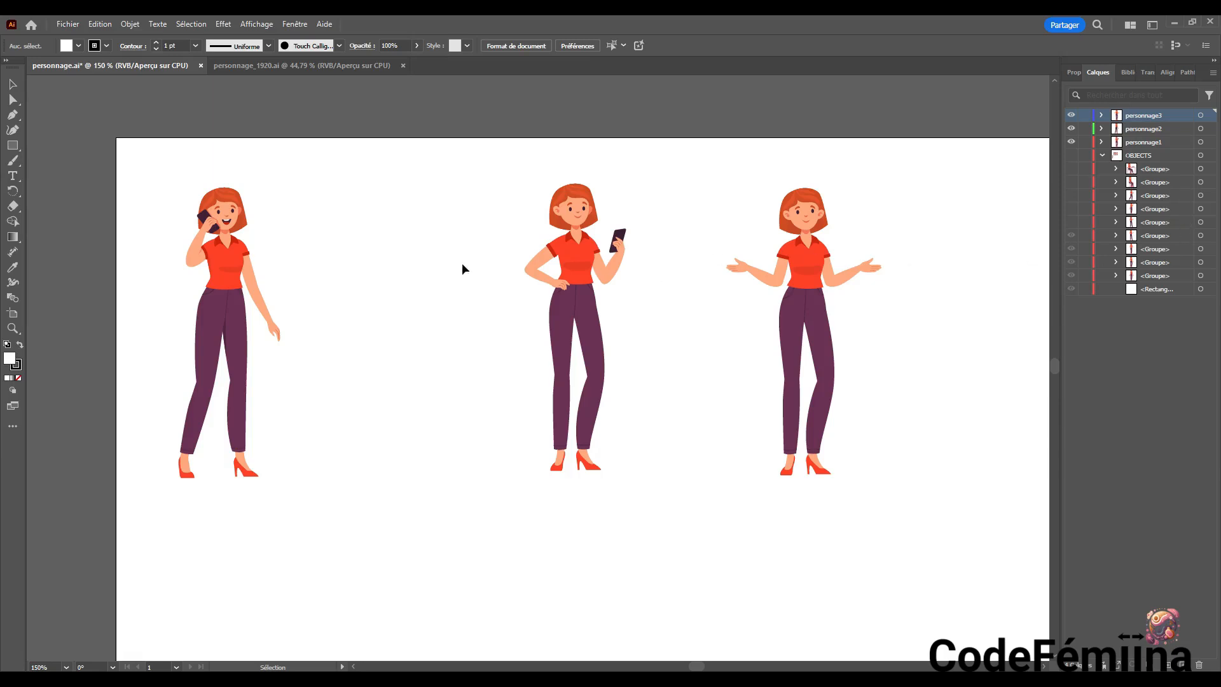
# In personnage_1920.ai, hide the full-character layers personnage_1, personnage_2 and personnage_3
pyautogui.click(305, 70)
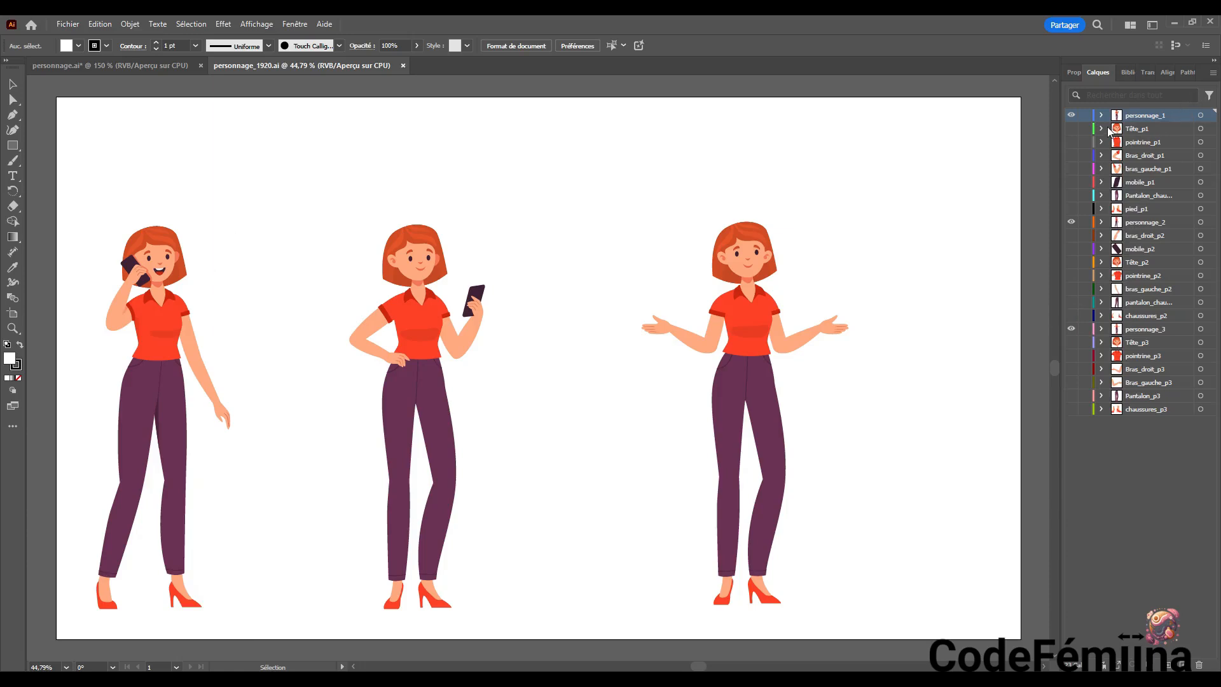
pyautogui.click(1141, 131)
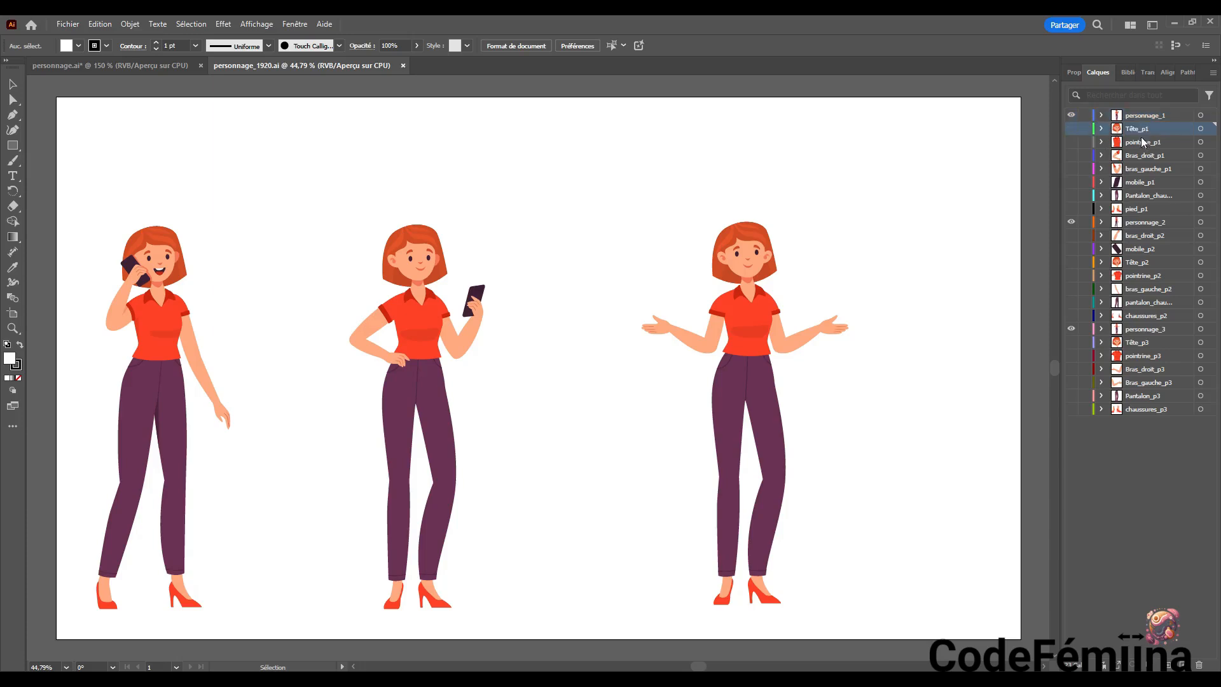
pyautogui.click(1071, 222)
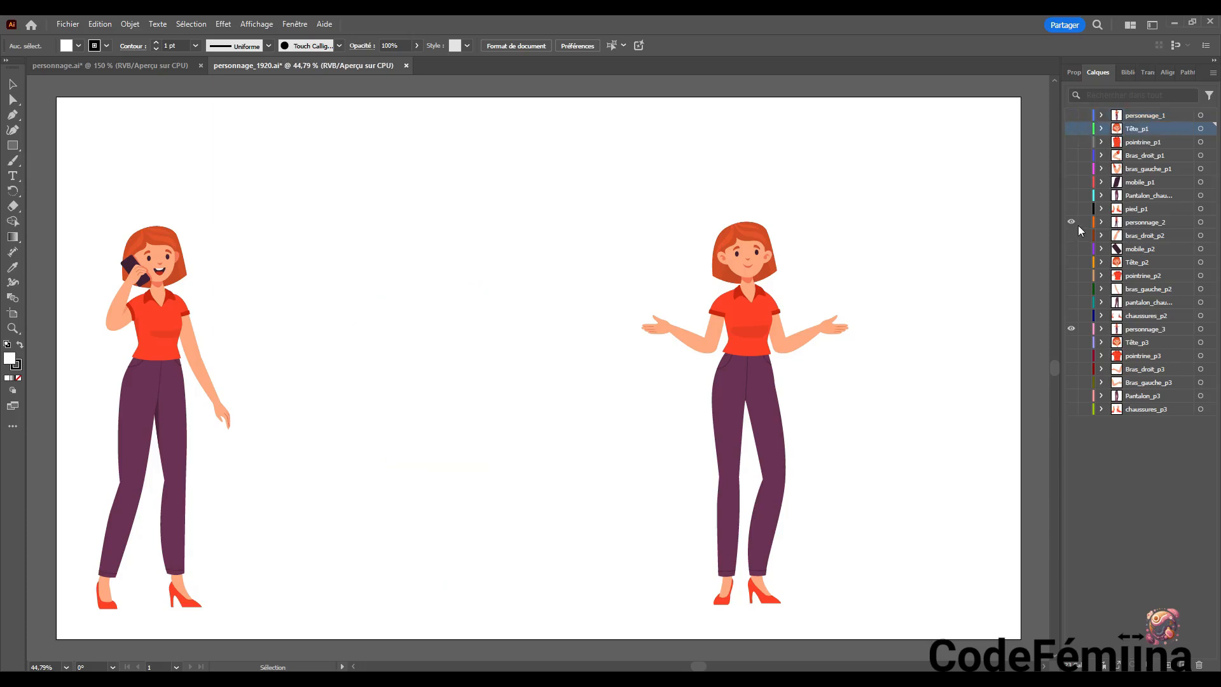
pyautogui.click(1071, 115)
pyautogui.hotkey('ctrl', 'y')
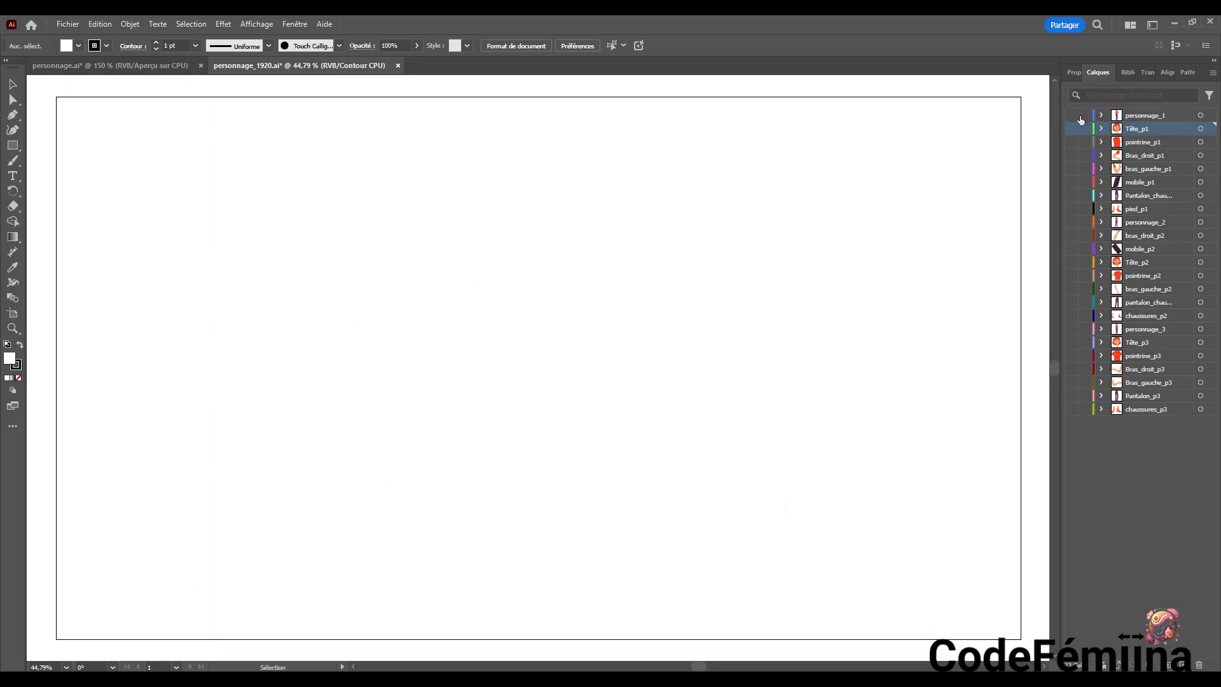
# Show the first character's separate body-part layers from Tête_p1 to pied_p1, along with the complete personnage_1 layer
pyautogui.click(1072, 128)
pyautogui.hotkey('ctrl', 'y')
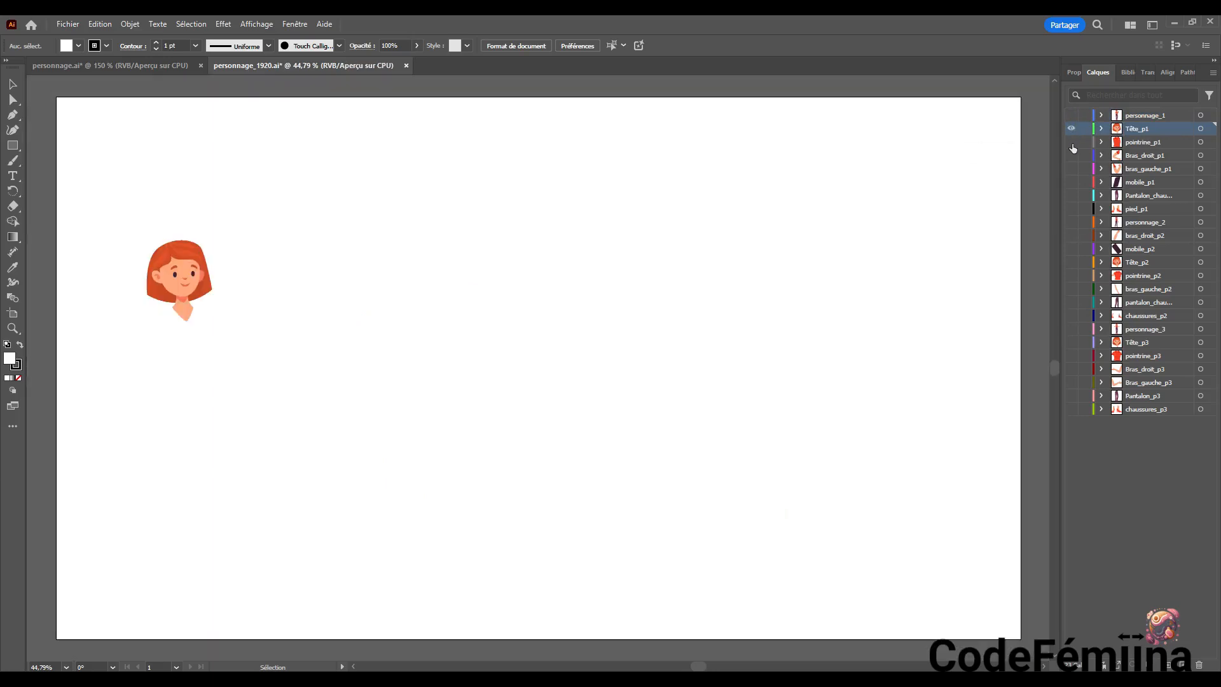
pyautogui.click(1071, 142)
pyautogui.click(1071, 155)
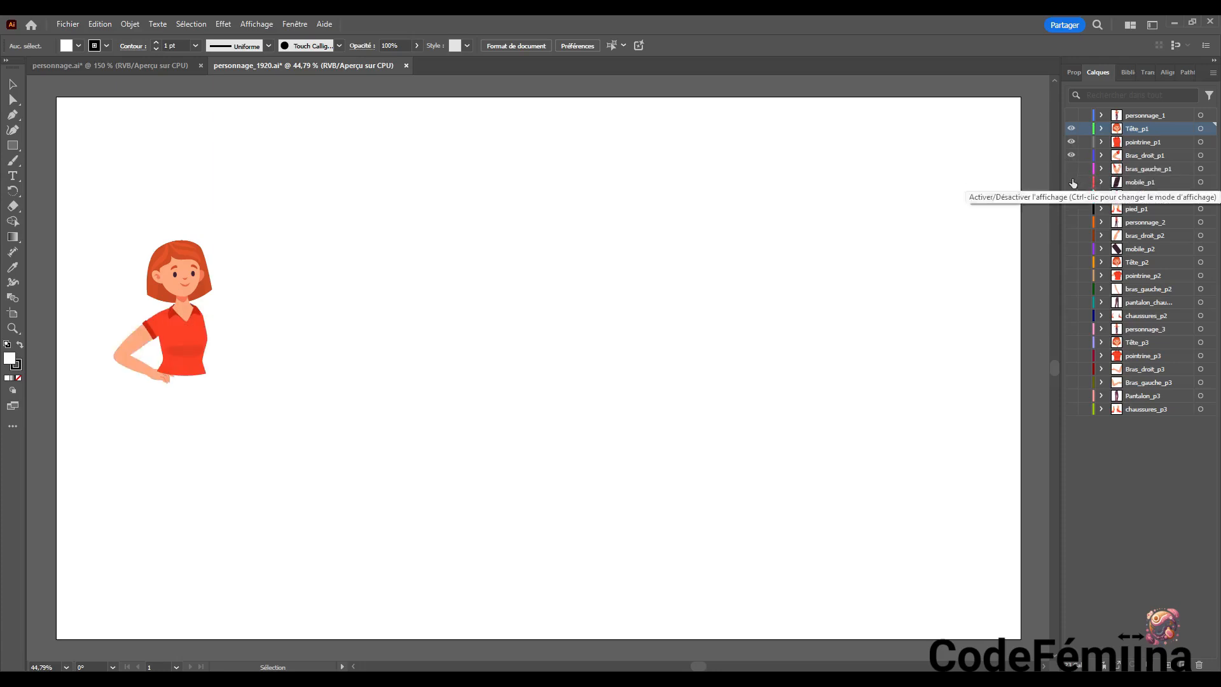
pyautogui.click(1073, 168)
pyautogui.click(1071, 183)
pyautogui.click(1070, 196)
pyautogui.click(1070, 210)
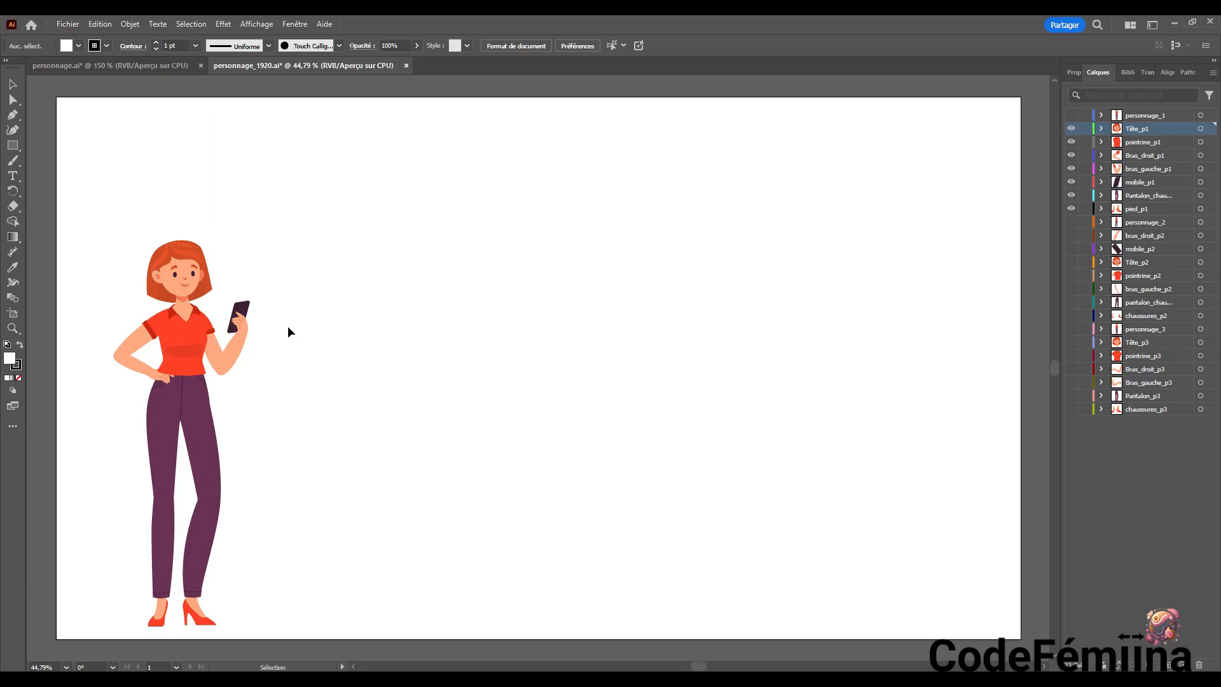
pyautogui.click(1071, 115)
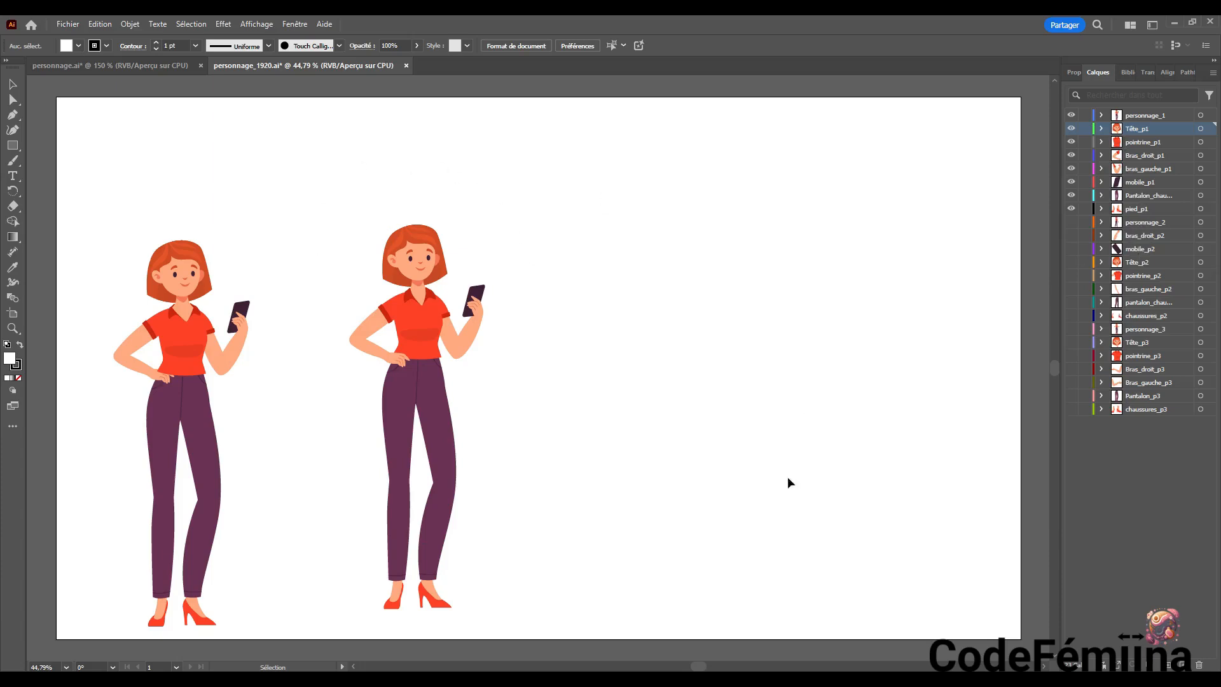
# Switch to After Effects and inspect the personnage_1920 composition and the arm layers in the personnage_1920 Calques folder, collapsing it again
pyautogui.moveTo(818, 679)
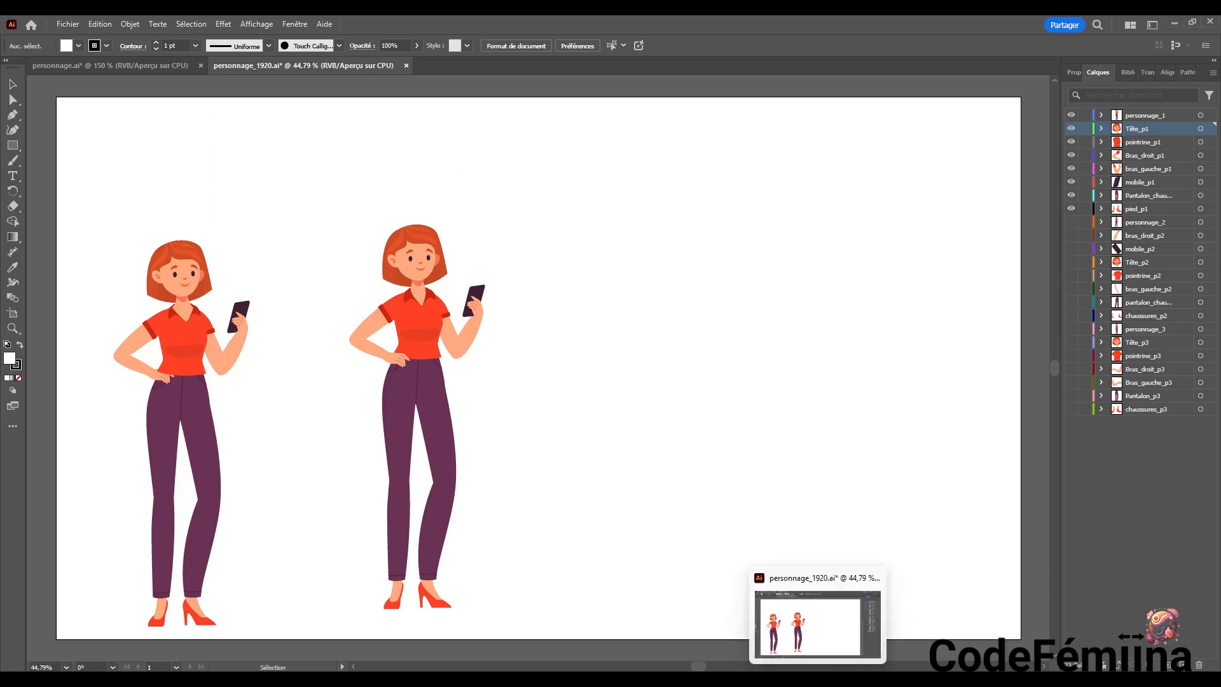
pyautogui.click(735, 679)
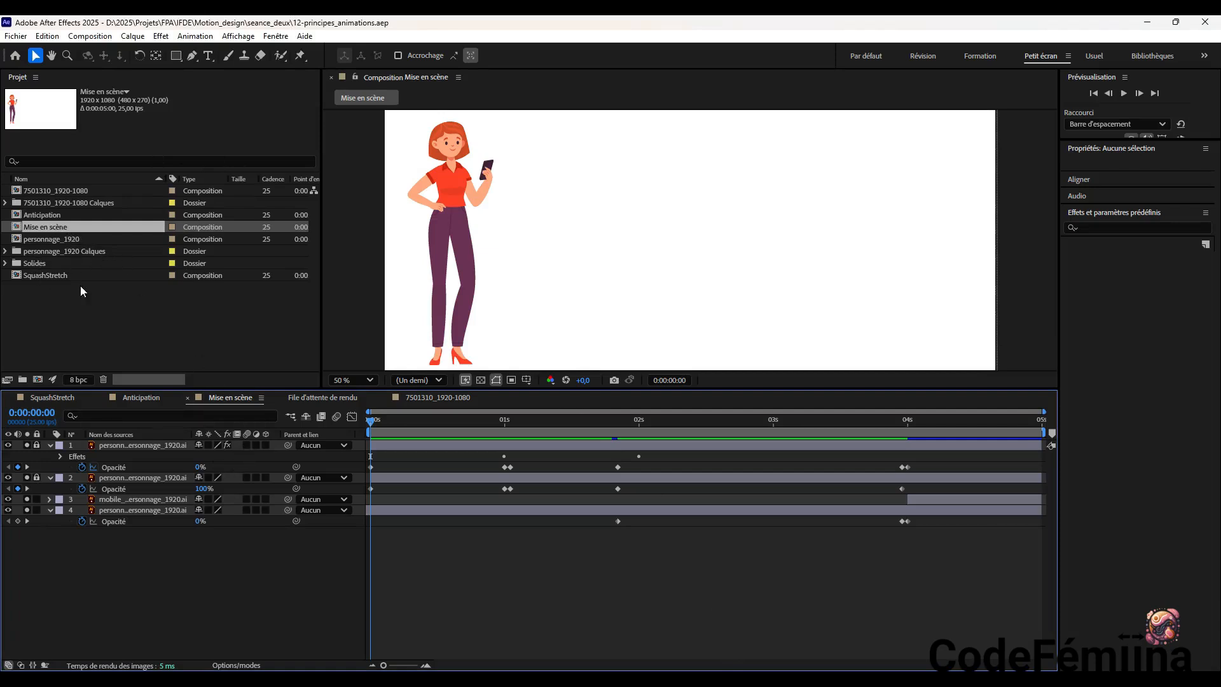
pyautogui.click(62, 242)
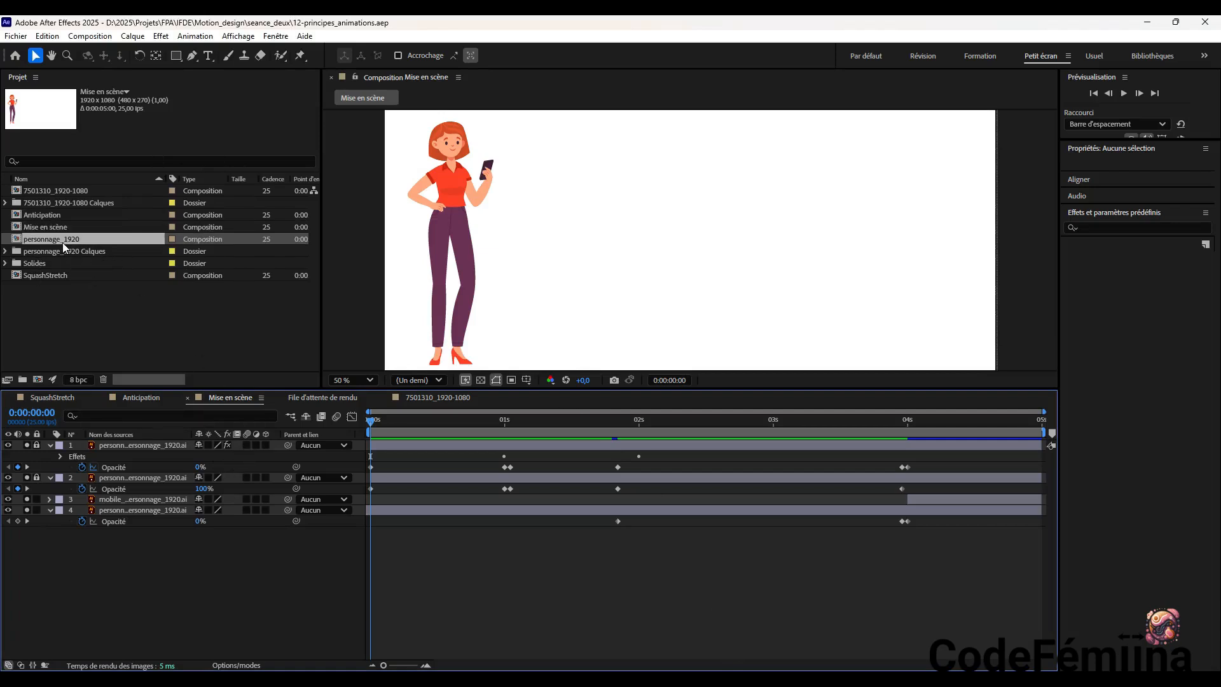
pyautogui.click(4, 252)
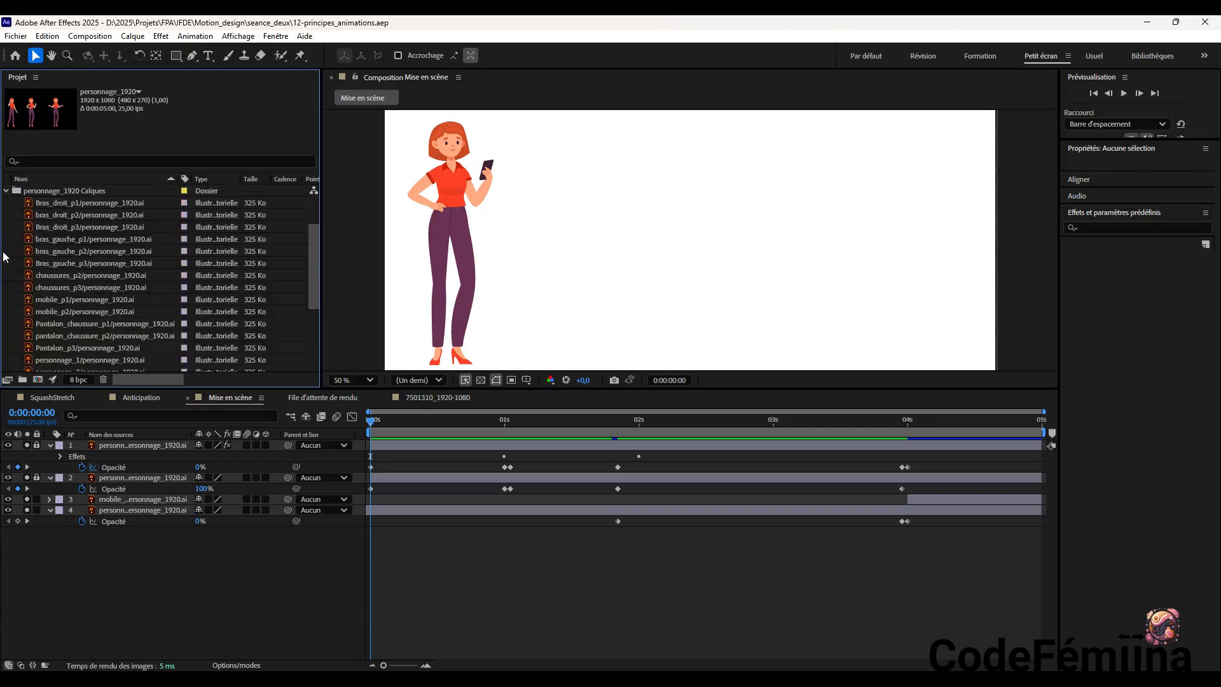
pyautogui.click(60, 205)
pyautogui.click(63, 215)
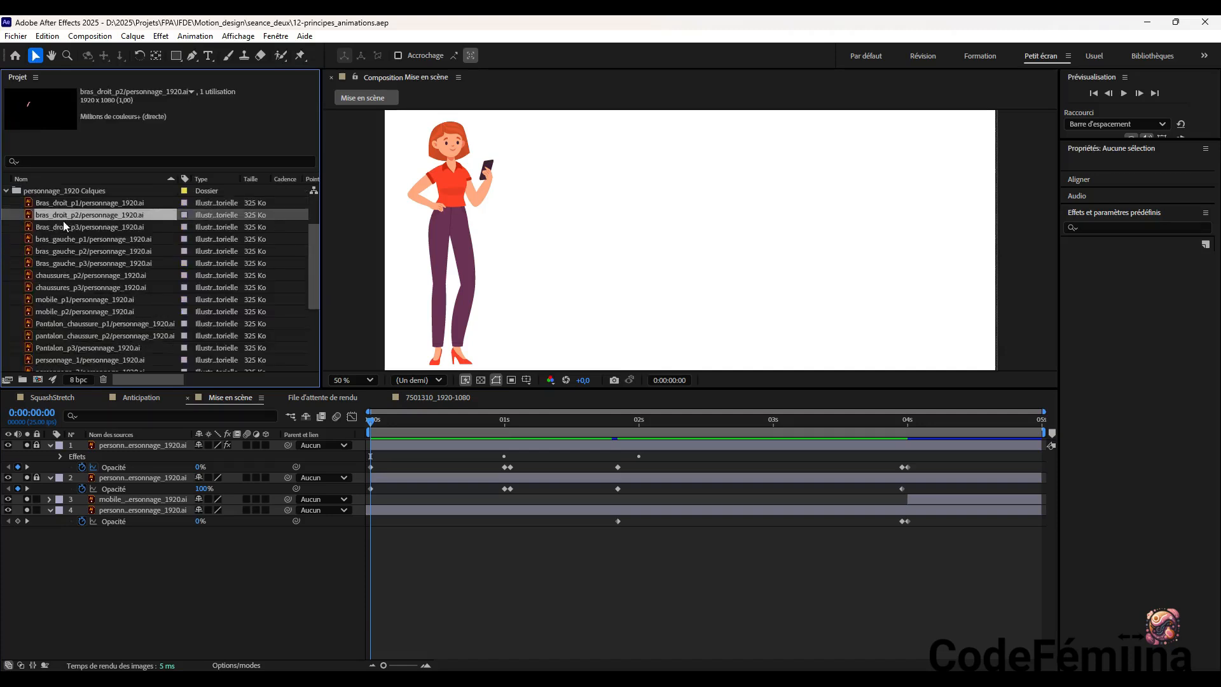
pyautogui.click(65, 237)
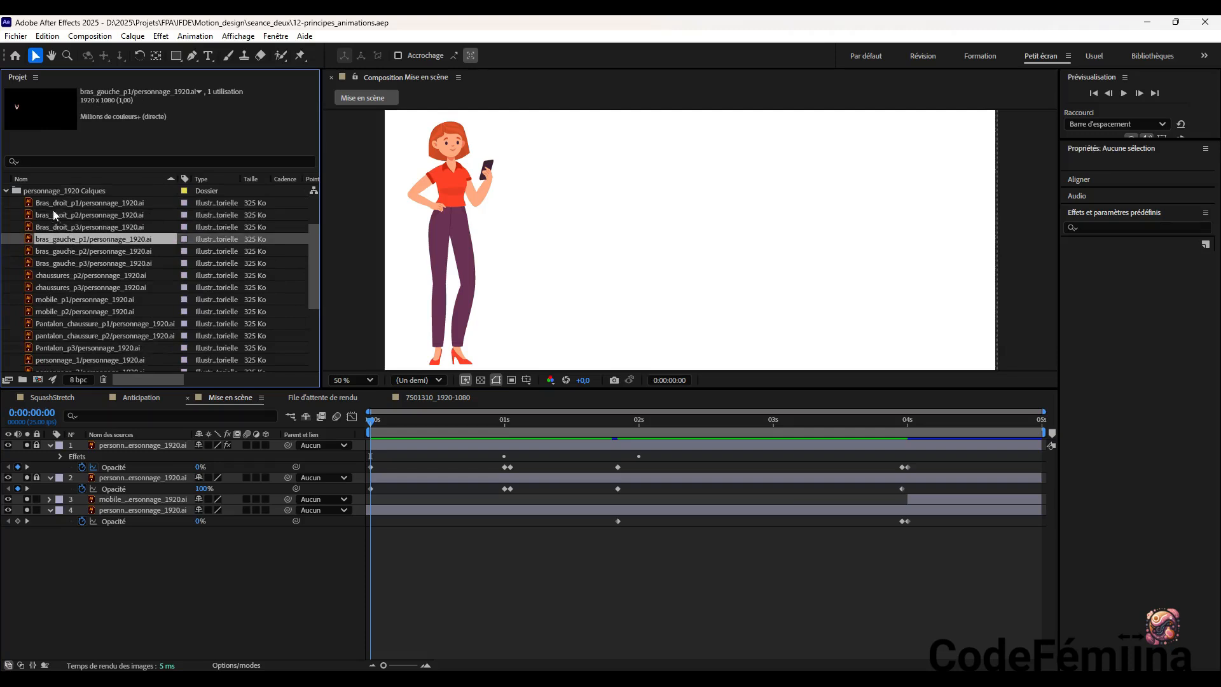
pyautogui.click(6, 191)
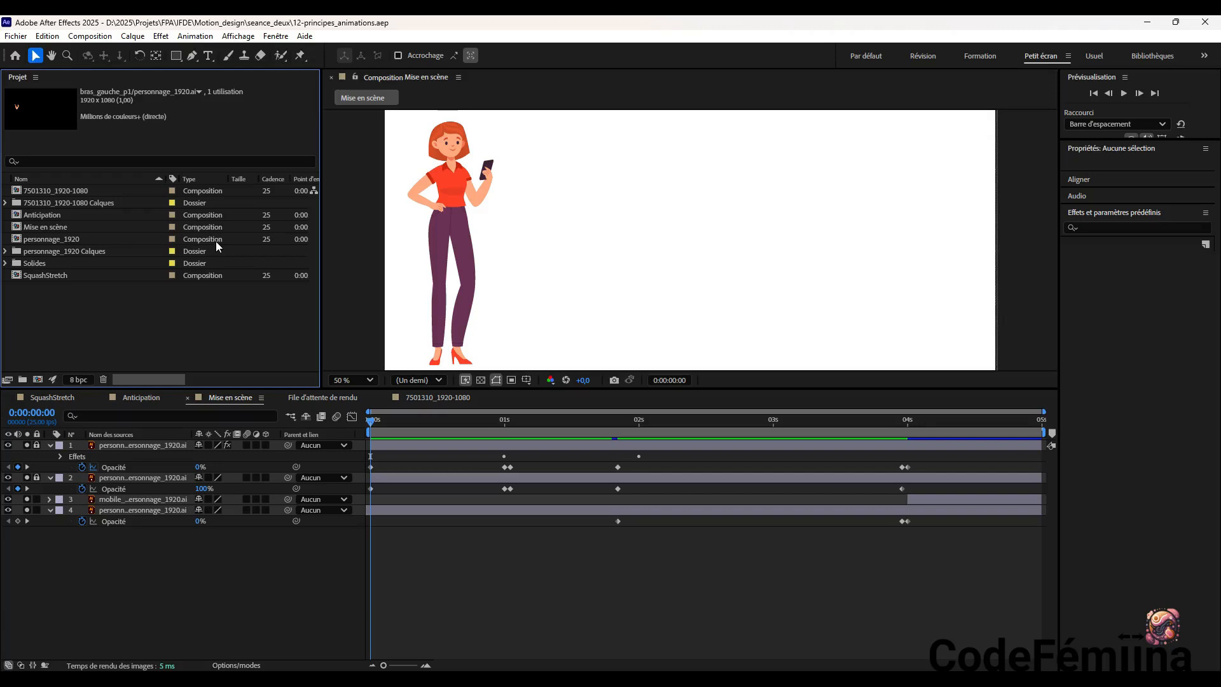
# Scrub through the whole Mise en scène animation, return to the first frame, and move the playhead to 0:00:01:21
pyautogui.click(372, 425)
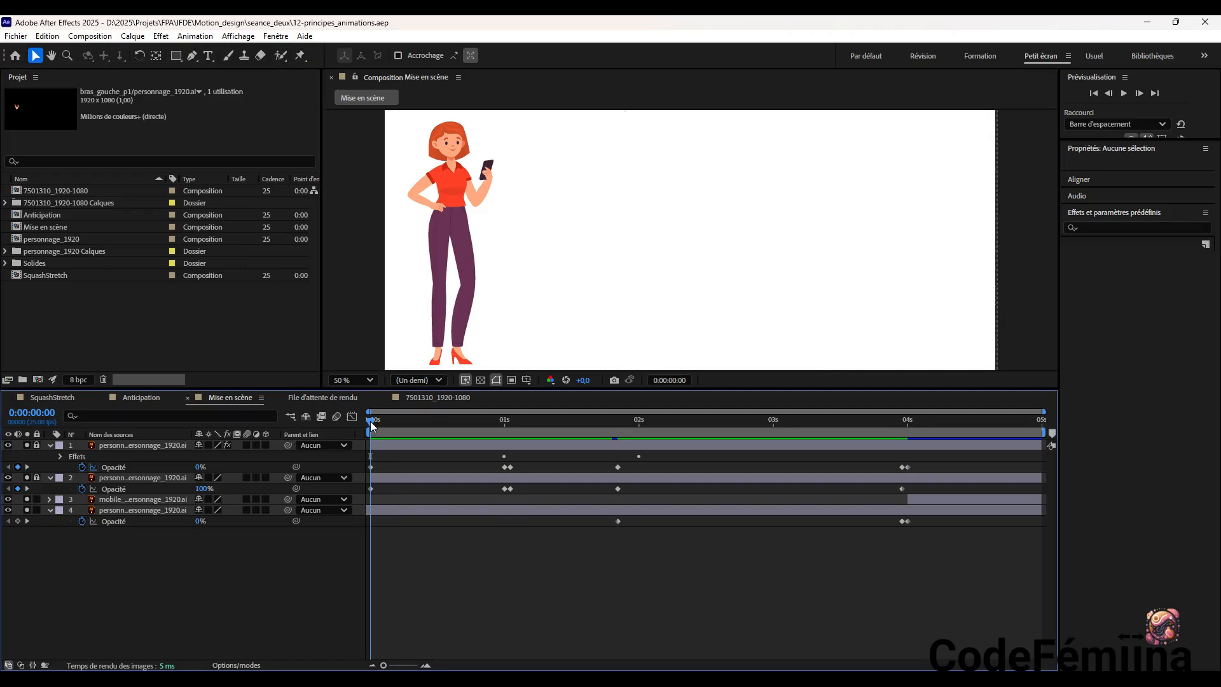
pyautogui.moveTo(372, 425); pyautogui.dragTo(913, 484)
pyautogui.press('pageup')
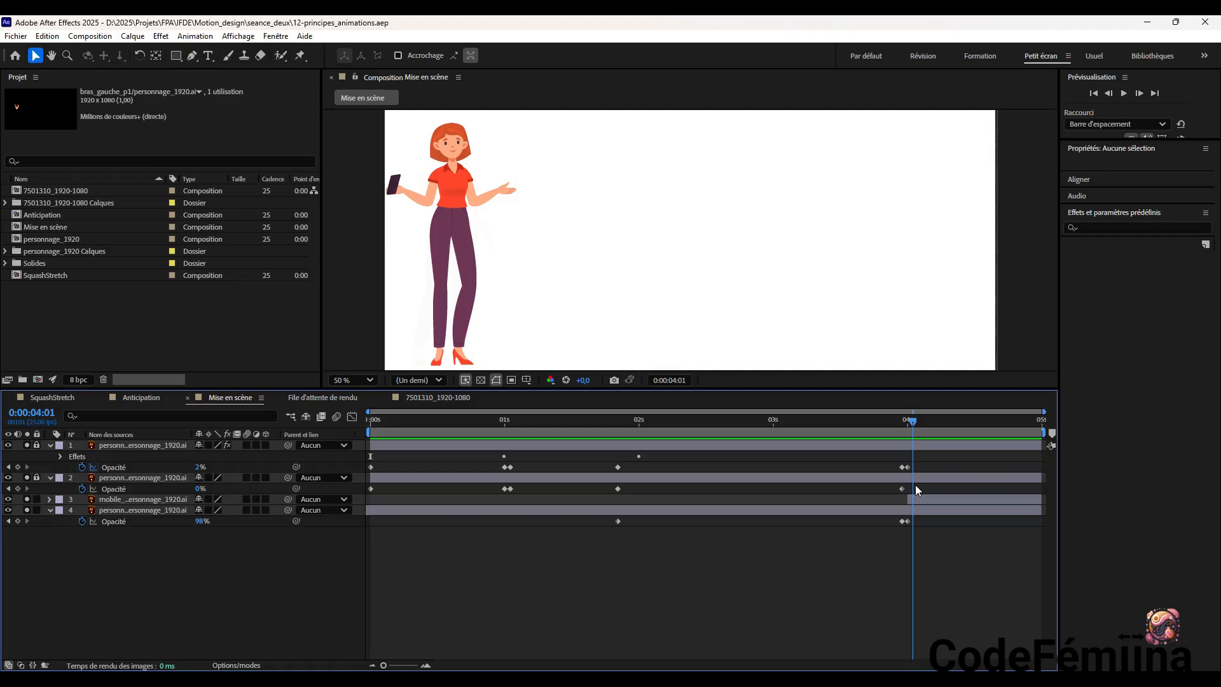
pyautogui.moveTo(916, 485); pyautogui.dragTo(1026, 490)
pyautogui.moveTo(878, 498); pyautogui.dragTo(356, 495)
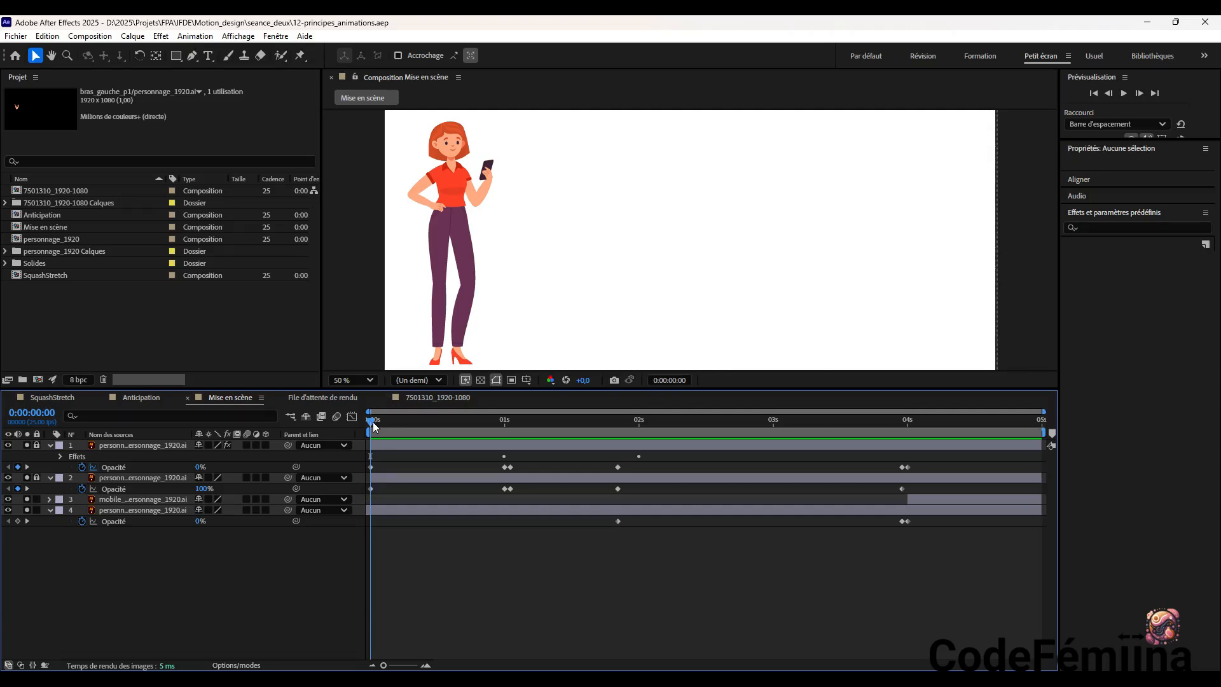
pyautogui.moveTo(373, 423); pyautogui.dragTo(619, 429)
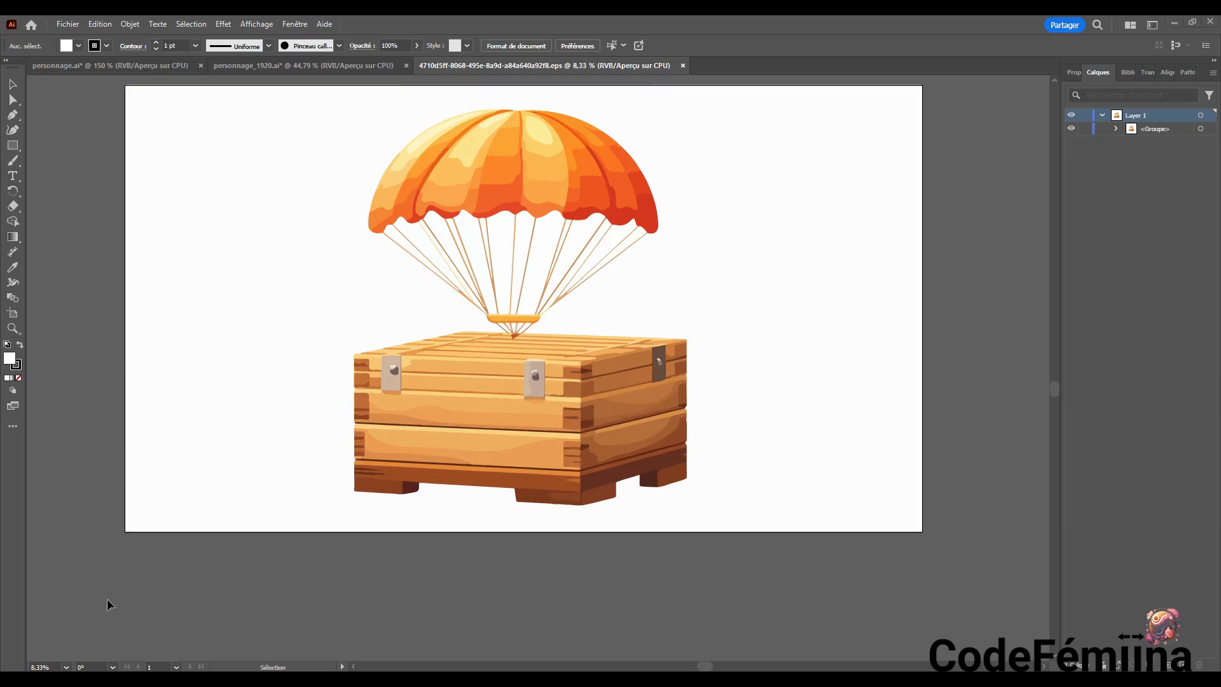
# Switch to After Effects and import parachute_caisse.ai as a composition with the footage dimensions set to document size
pyautogui.hotkey('alt', 'Tab')
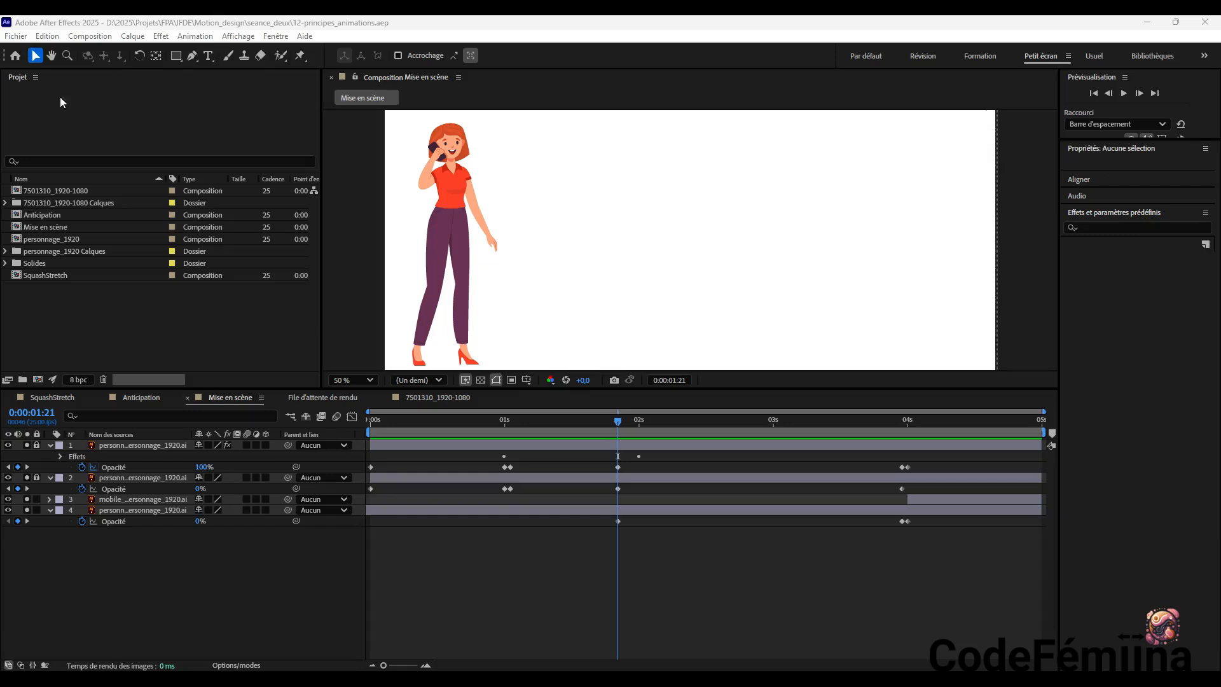
pyautogui.rightClick(88, 315)
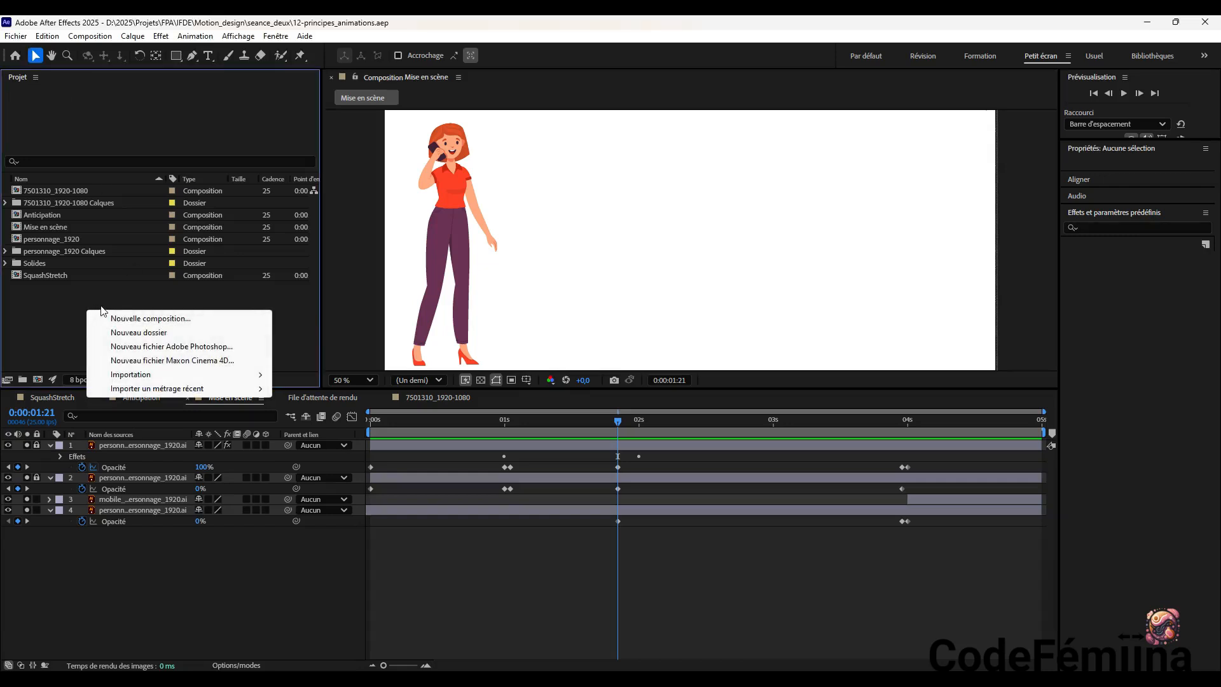
pyautogui.moveTo(166, 379)
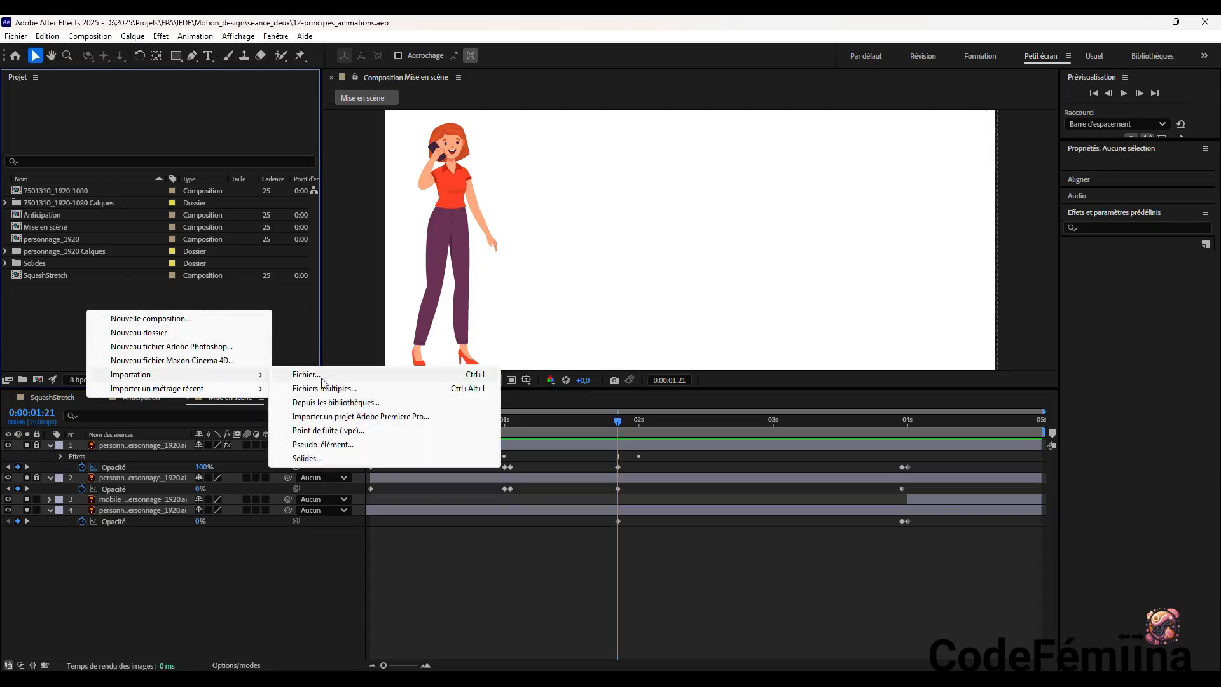
pyautogui.click(323, 379)
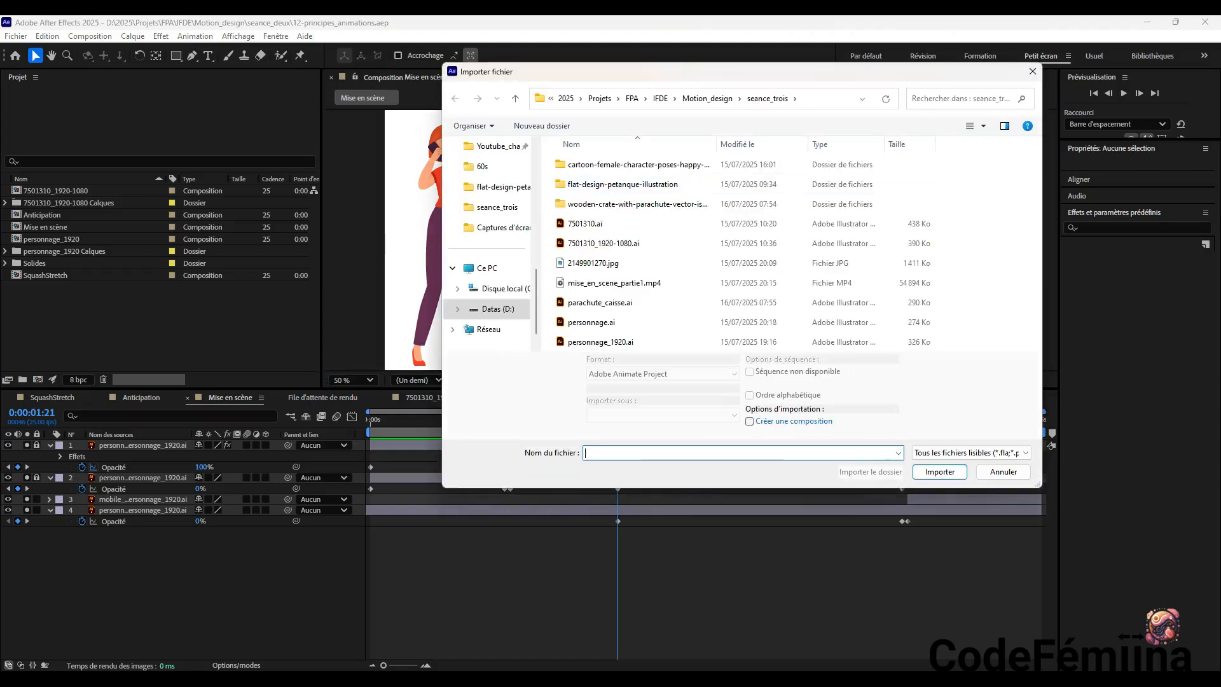
pyautogui.click(610, 302)
pyautogui.click(939, 472)
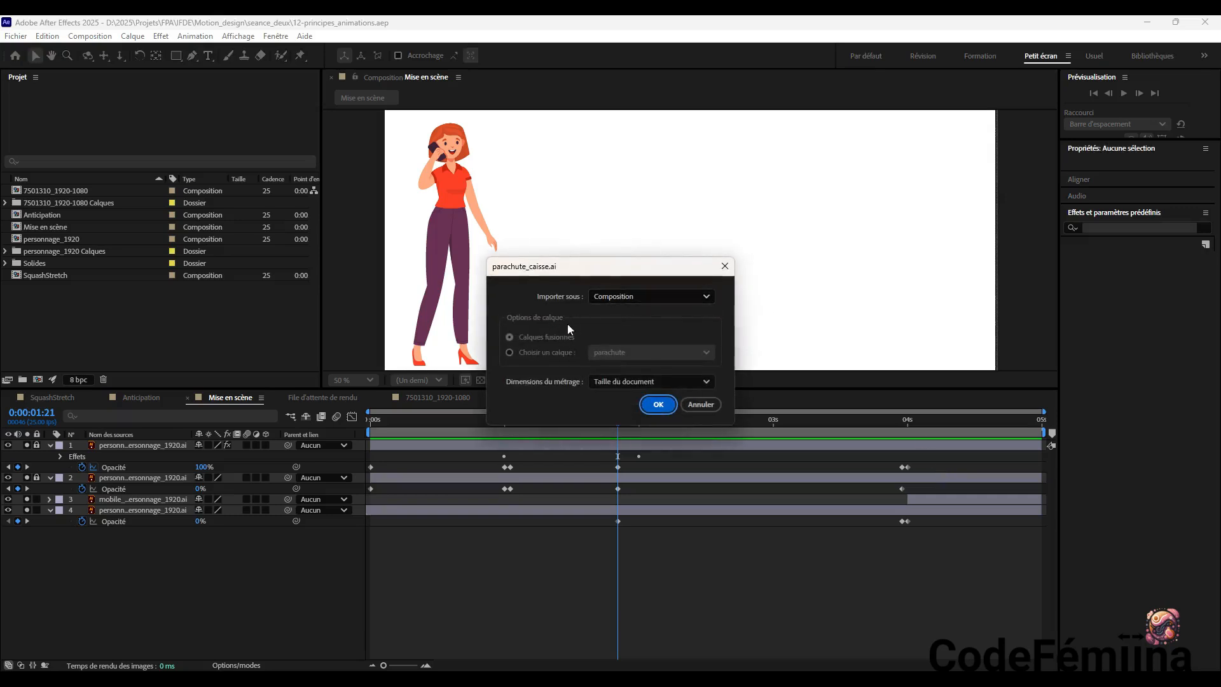
pyautogui.click(658, 405)
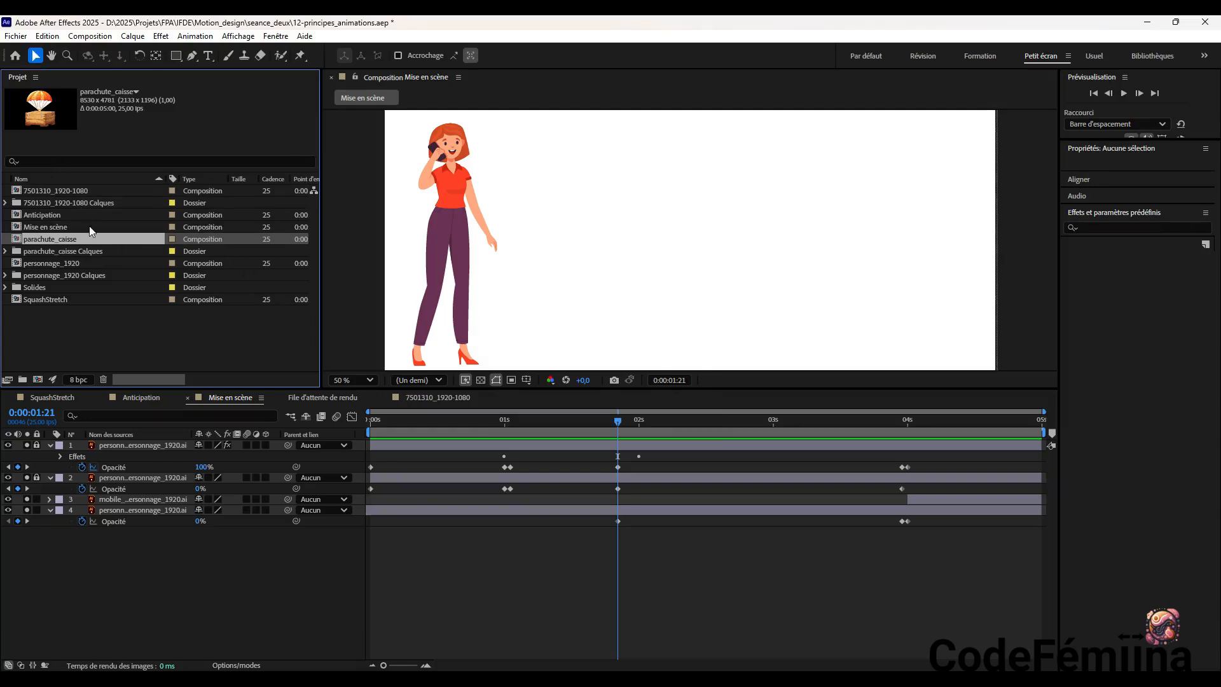
# Inspect the Caisse and parachute layers in the parachute_caisse Calques folder, then collapse the folder
pyautogui.click(75, 256)
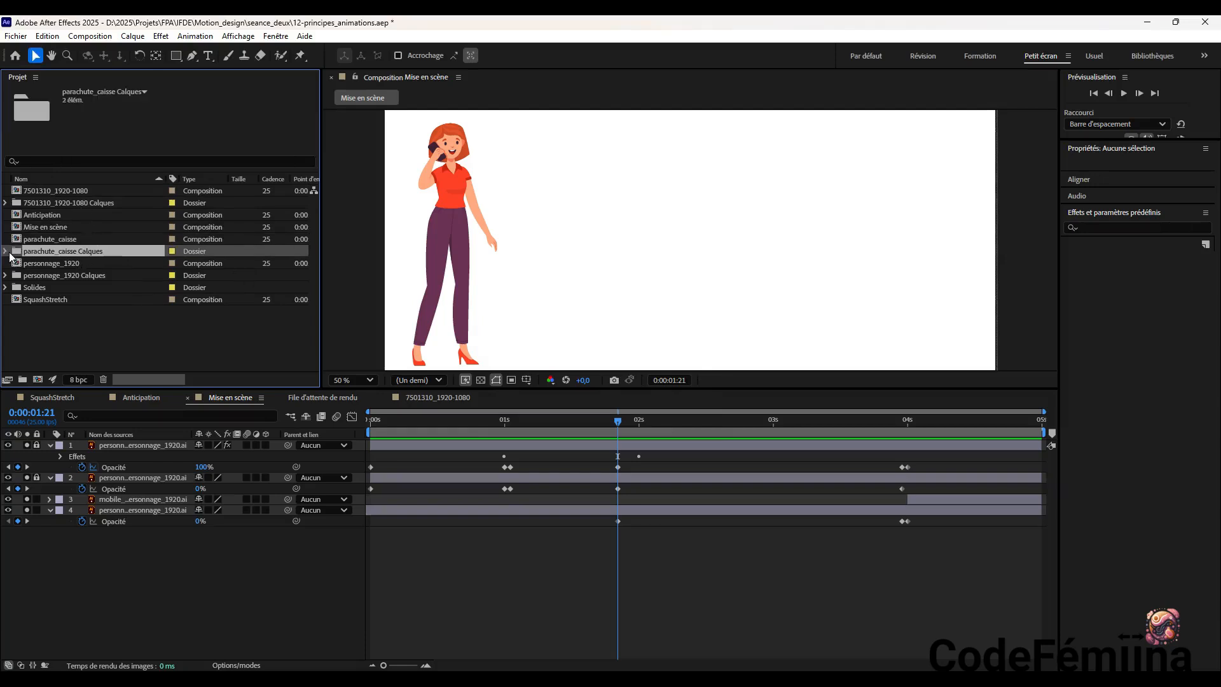
pyautogui.click(7, 252)
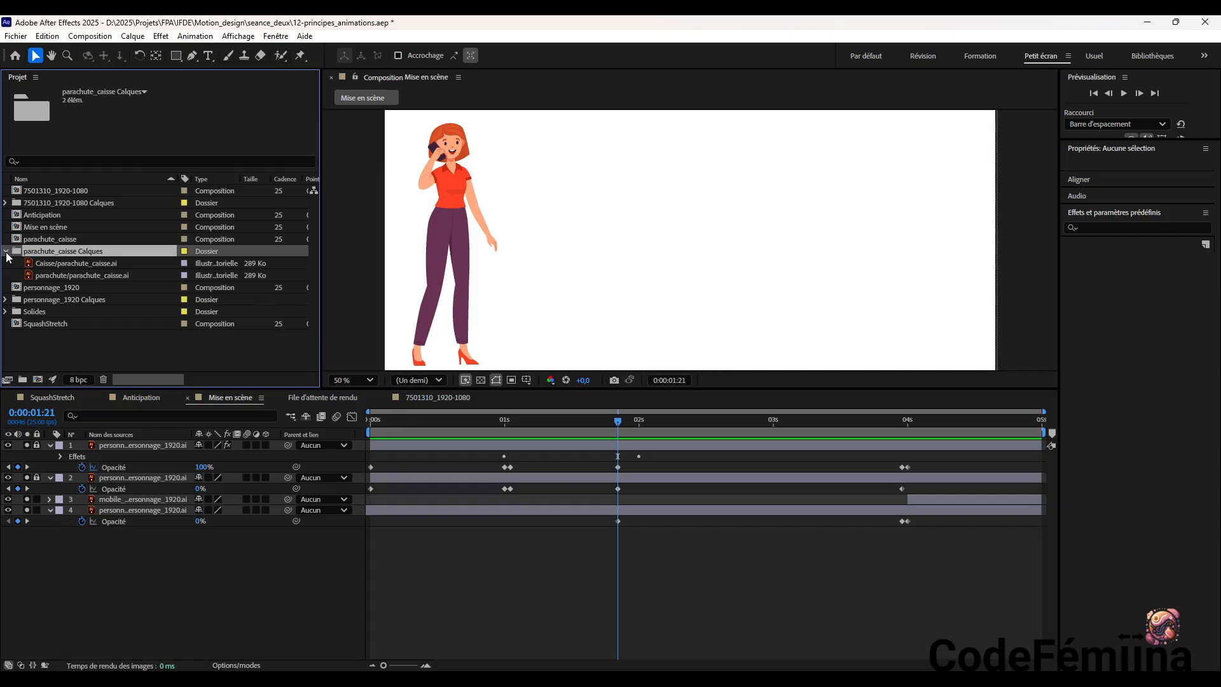
pyautogui.click(54, 264)
pyautogui.click(54, 275)
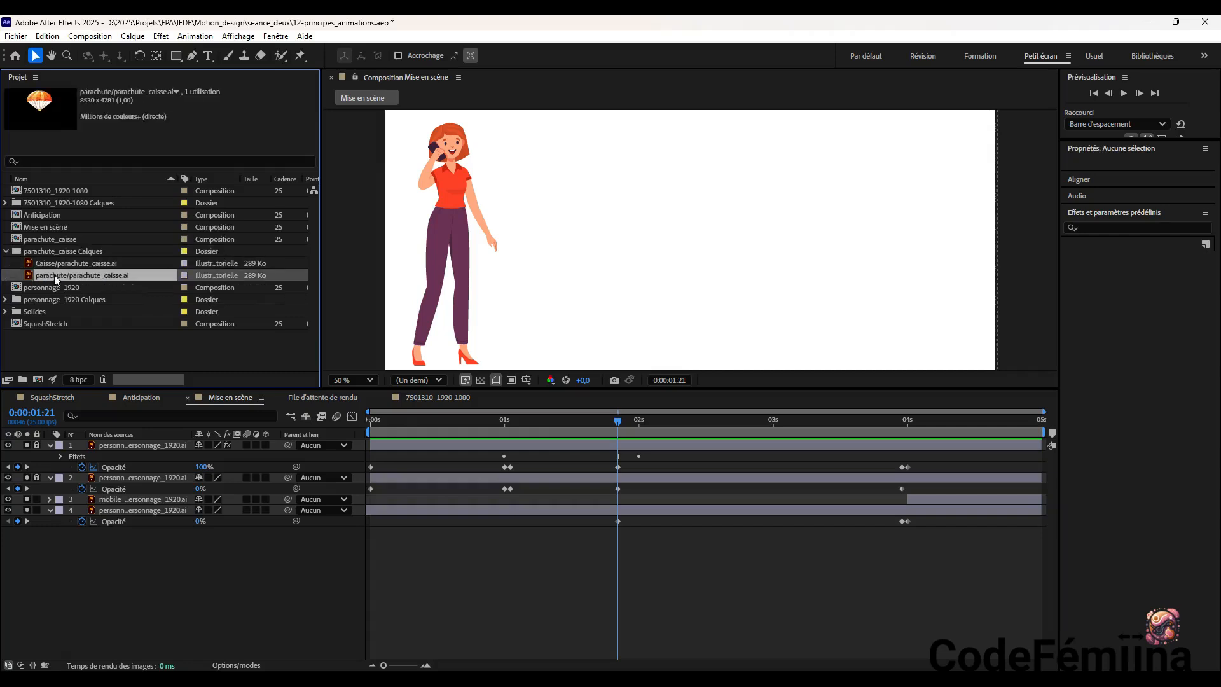
pyautogui.click(8, 252)
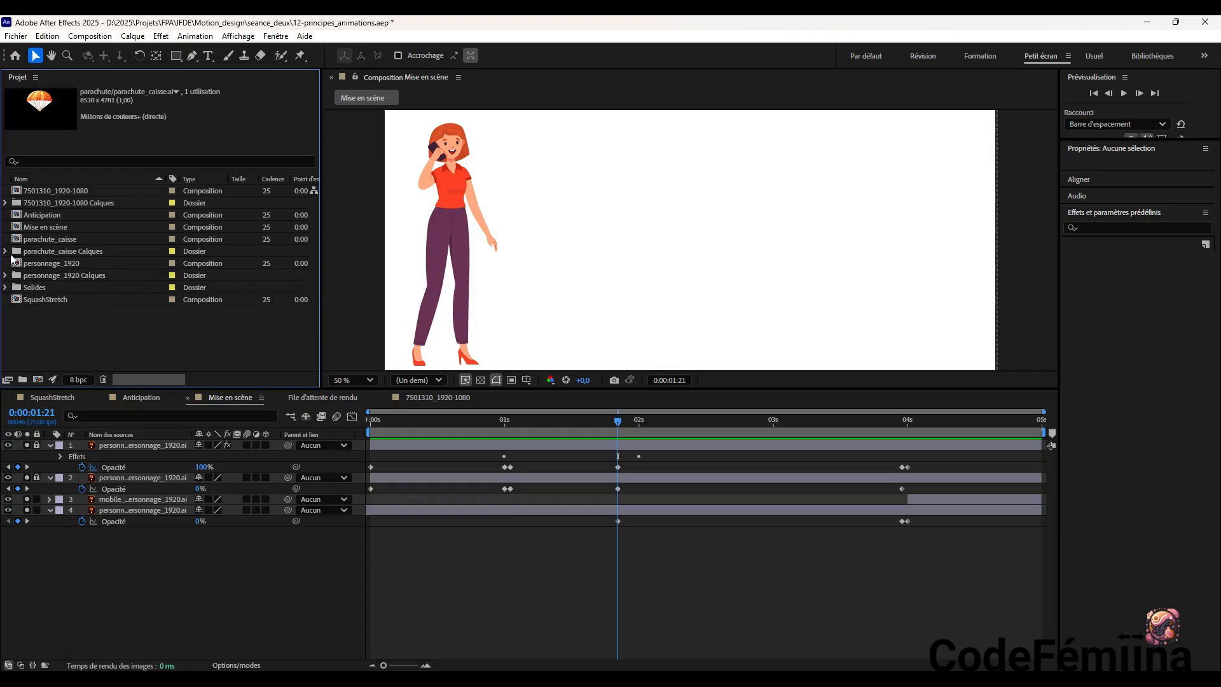
# Add the parachute_caisse composition as the lowest layer of Mise en scène, scaled to 16% and raised to position 960, 6
pyautogui.click(59, 239)
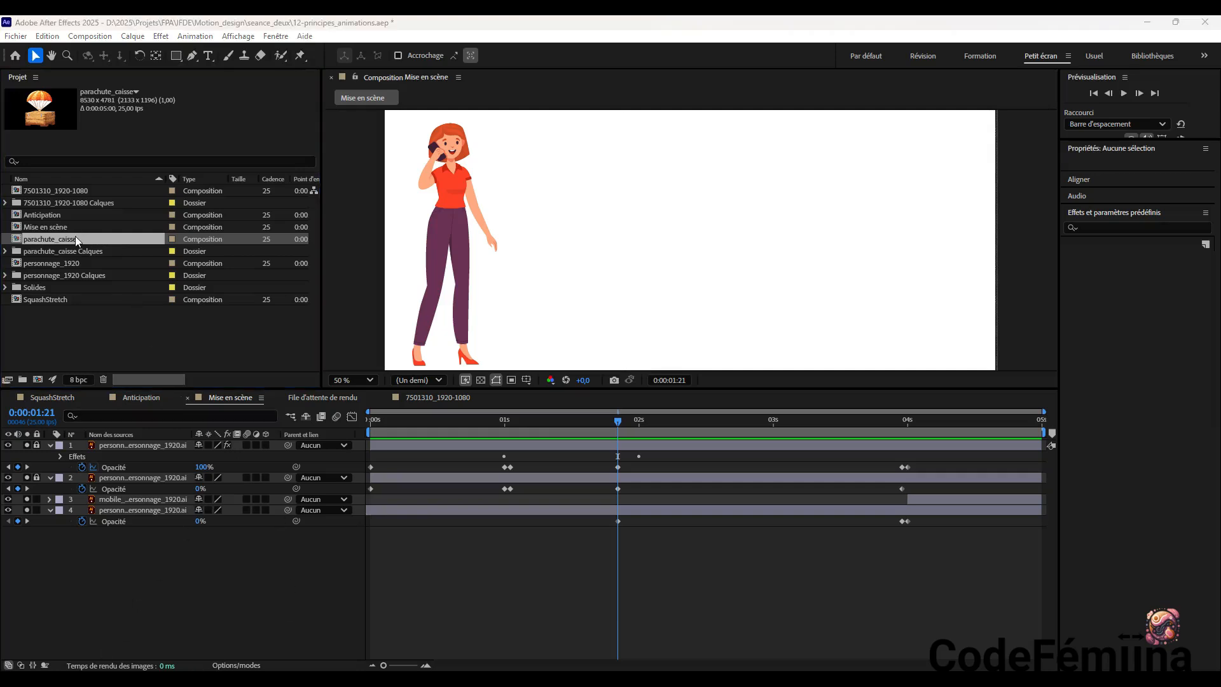
pyautogui.moveTo(75, 237); pyautogui.dragTo(157, 569)
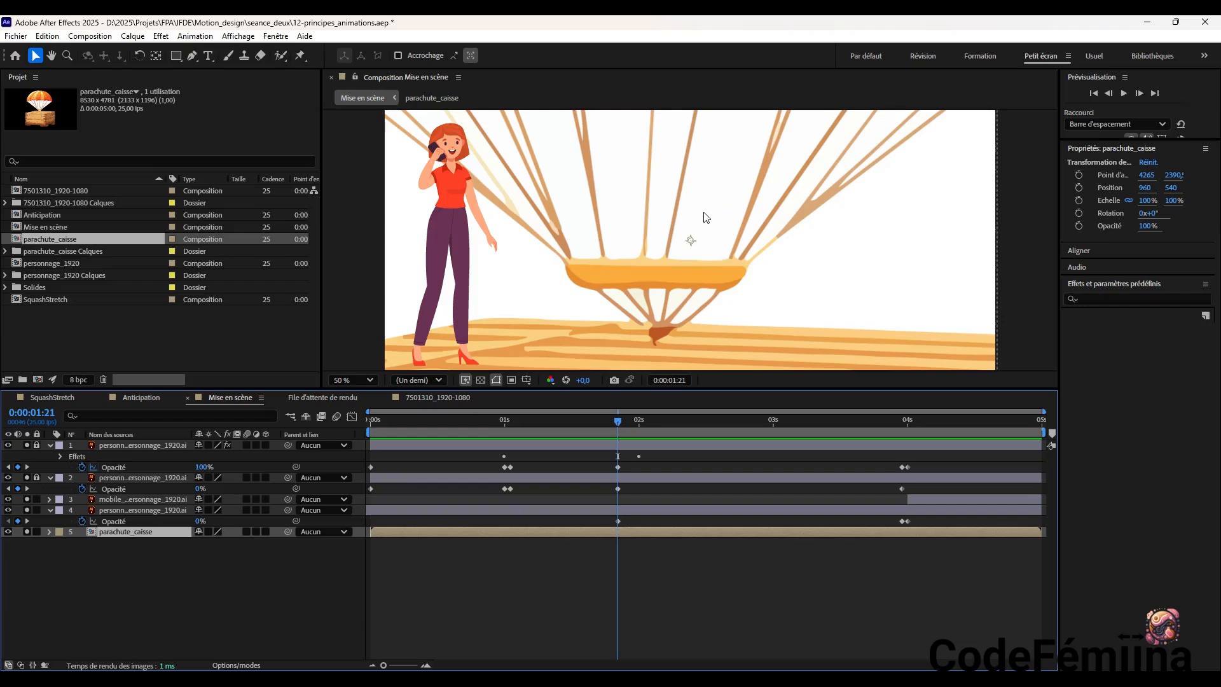
pyautogui.moveTo(1157, 202); pyautogui.dragTo(1099, 201)
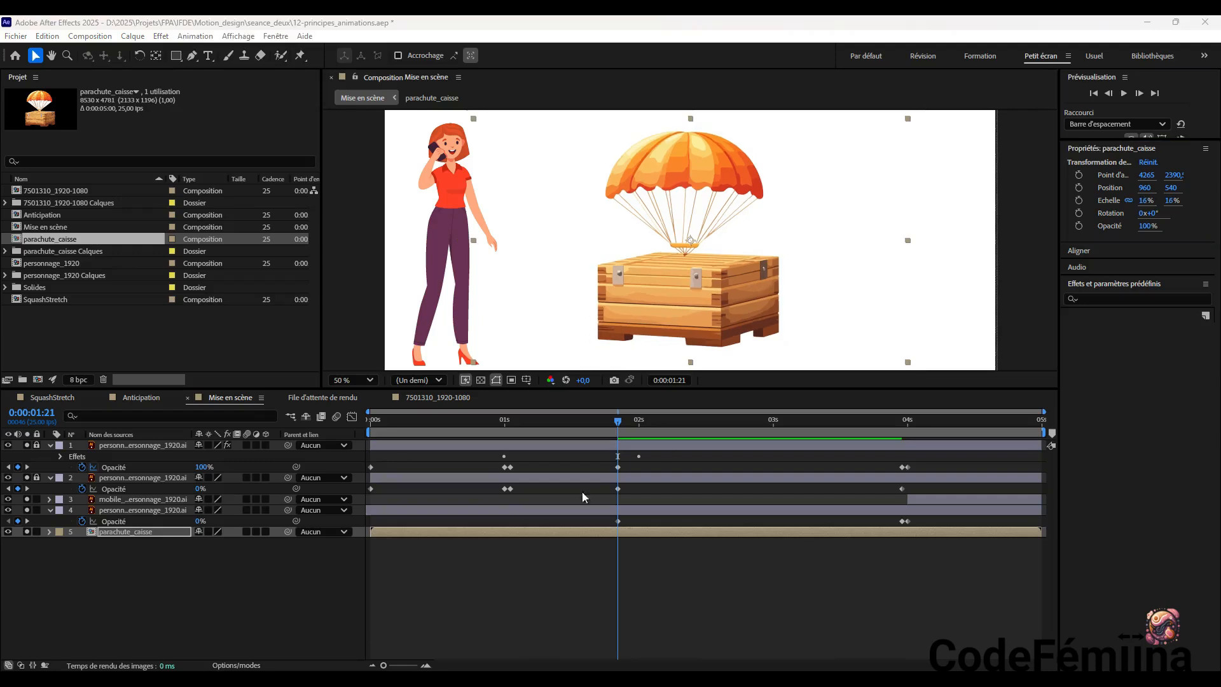
pyautogui.moveTo(717, 314); pyautogui.dragTo(720, 214)
# Try rotating the parachute crate slightly in both directions with the Rotation tool, between about -1.4° and 1.1°
pyautogui.click(139, 55)
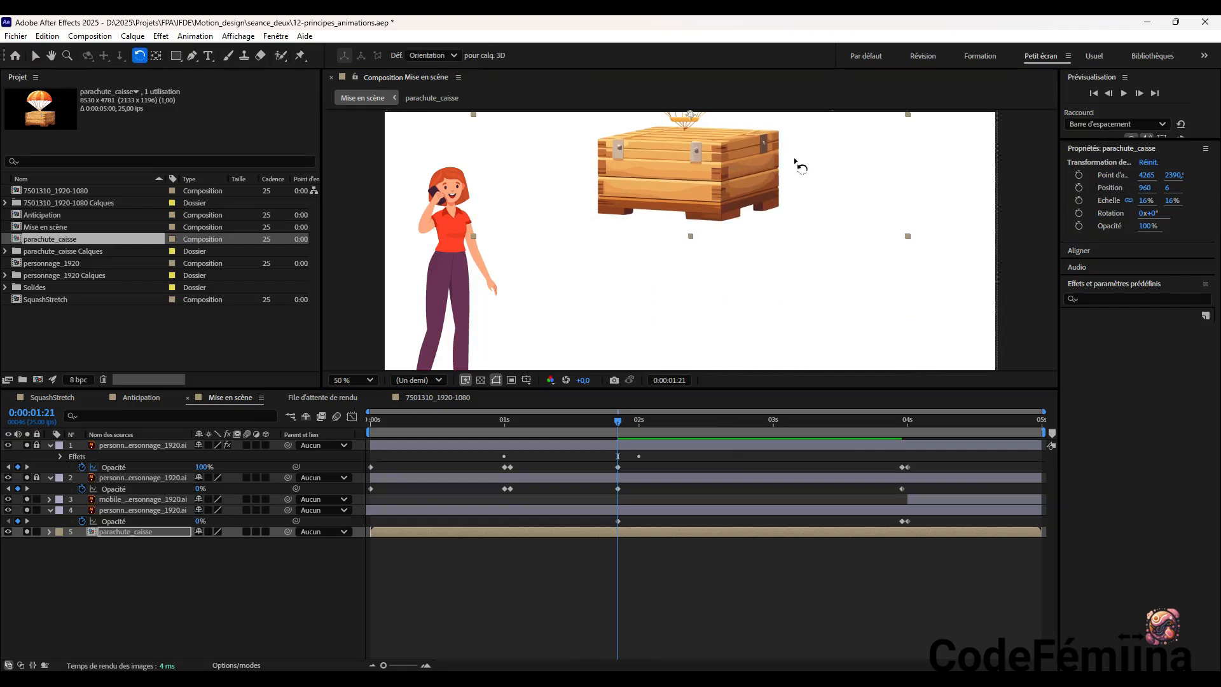
pyautogui.moveTo(771, 158)
pyautogui.mouseDown()
pyautogui.moveTo(769, 205)
pyautogui.moveTo(785, 205)
pyautogui.moveTo(770, 135)
pyautogui.moveTo(762, 188)
pyautogui.moveTo(780, 159)
pyautogui.moveTo(764, 201)
pyautogui.moveTo(788, 168)
pyautogui.moveTo(785, 193)
pyautogui.moveTo(786, 168)
pyautogui.mouseUp()
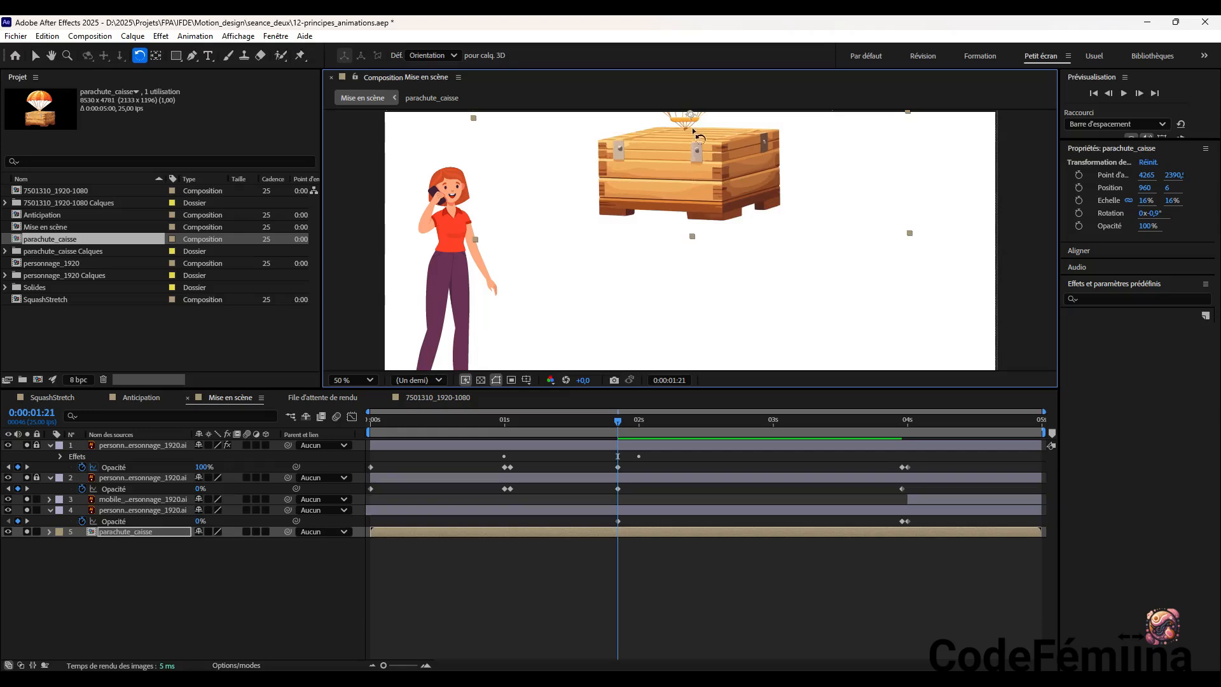
pyautogui.moveTo(690, 114); pyautogui.dragTo(657, 82)
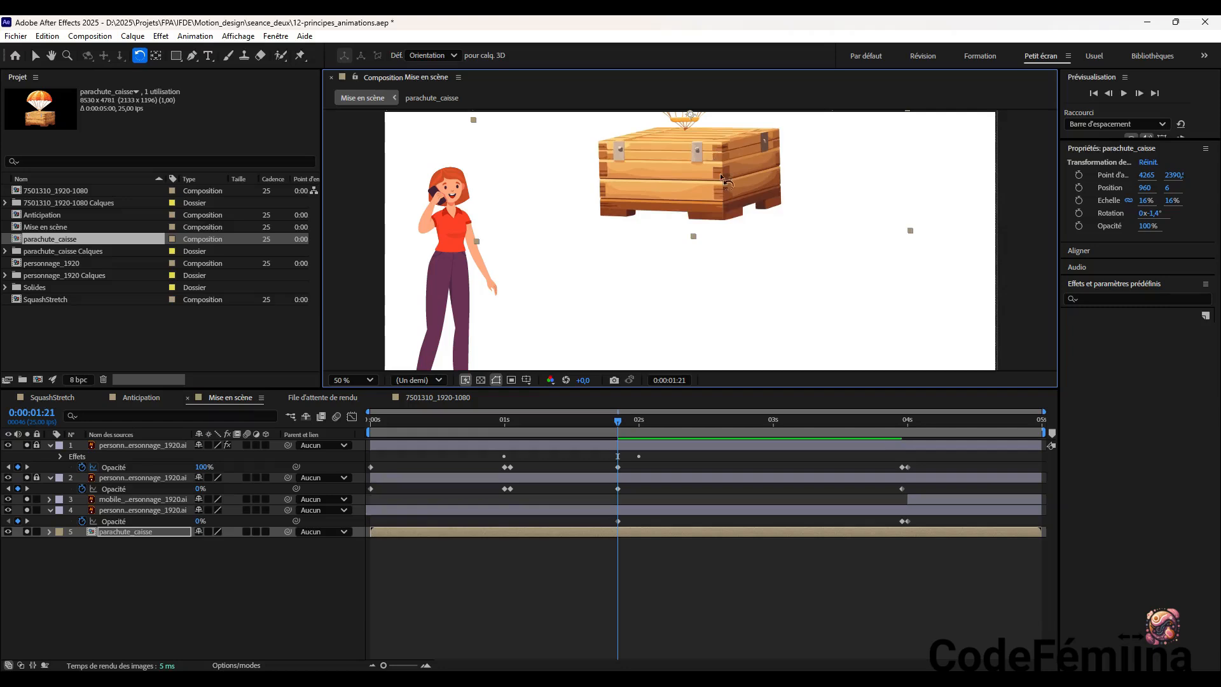
pyautogui.moveTo(701, 196)
pyautogui.mouseDown()
pyautogui.moveTo(665, 188)
pyautogui.moveTo(701, 203)
pyautogui.mouseUp()
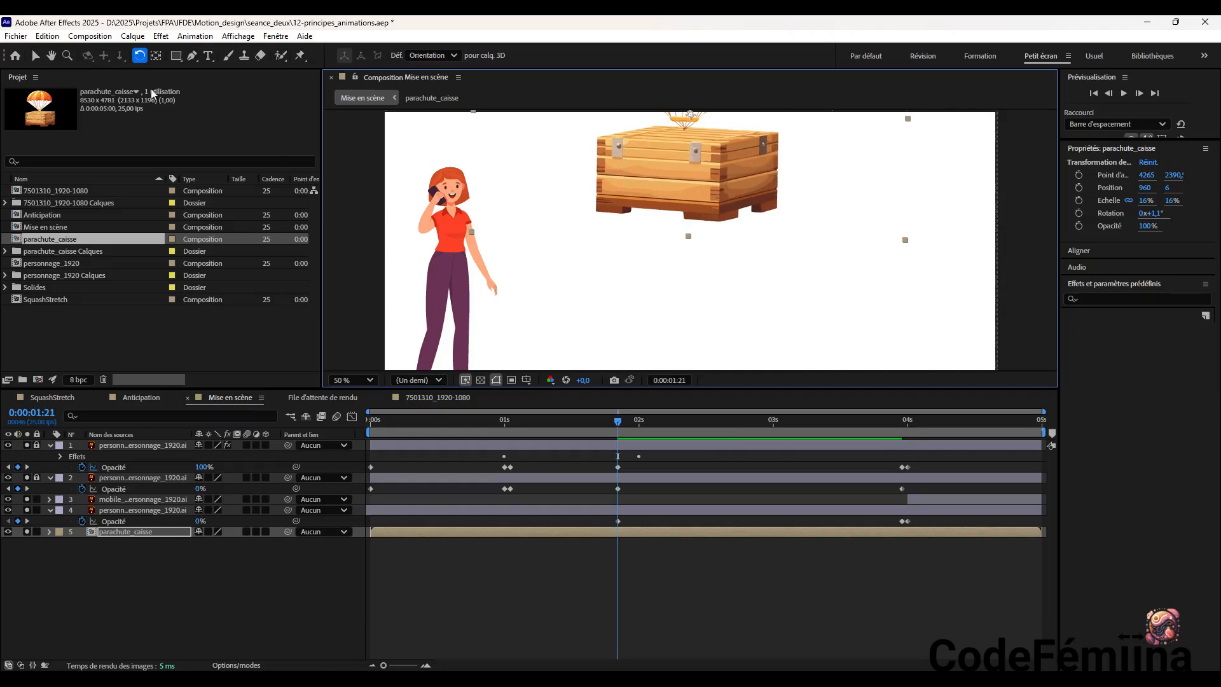
# Place the parachute crate above the visible frame at position 970, -382 with 18% scale and 0° rotation, and deselect it
pyautogui.click(35, 55)
pyautogui.moveTo(677, 178); pyautogui.dragTo(689, 311)
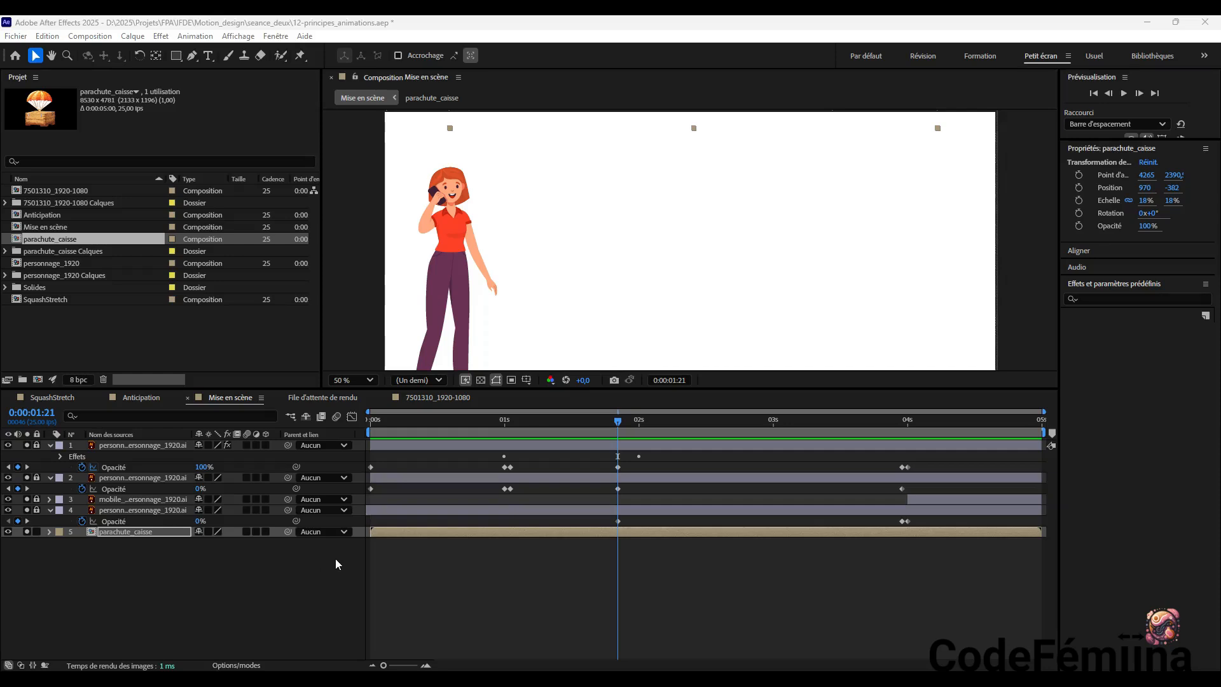
pyautogui.click(225, 597)
pyautogui.click(621, 251)
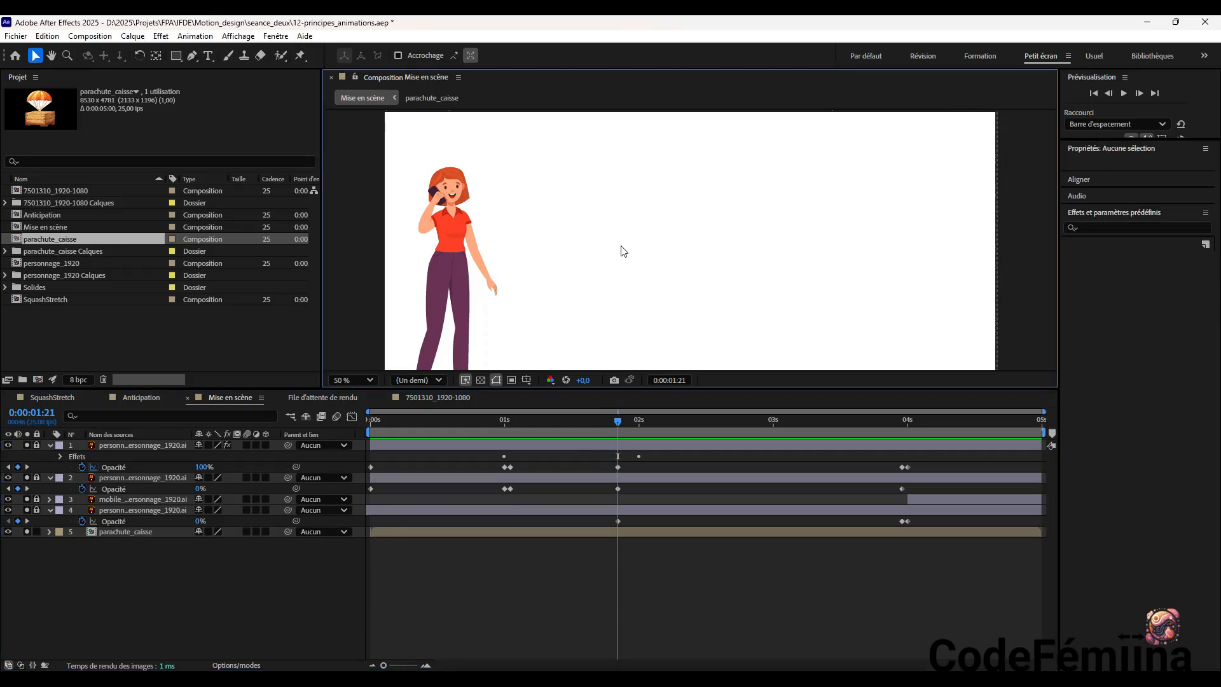
# Reveal the Position property of all layers and move the playhead to 0:00:02:00
pyautogui.press('p')
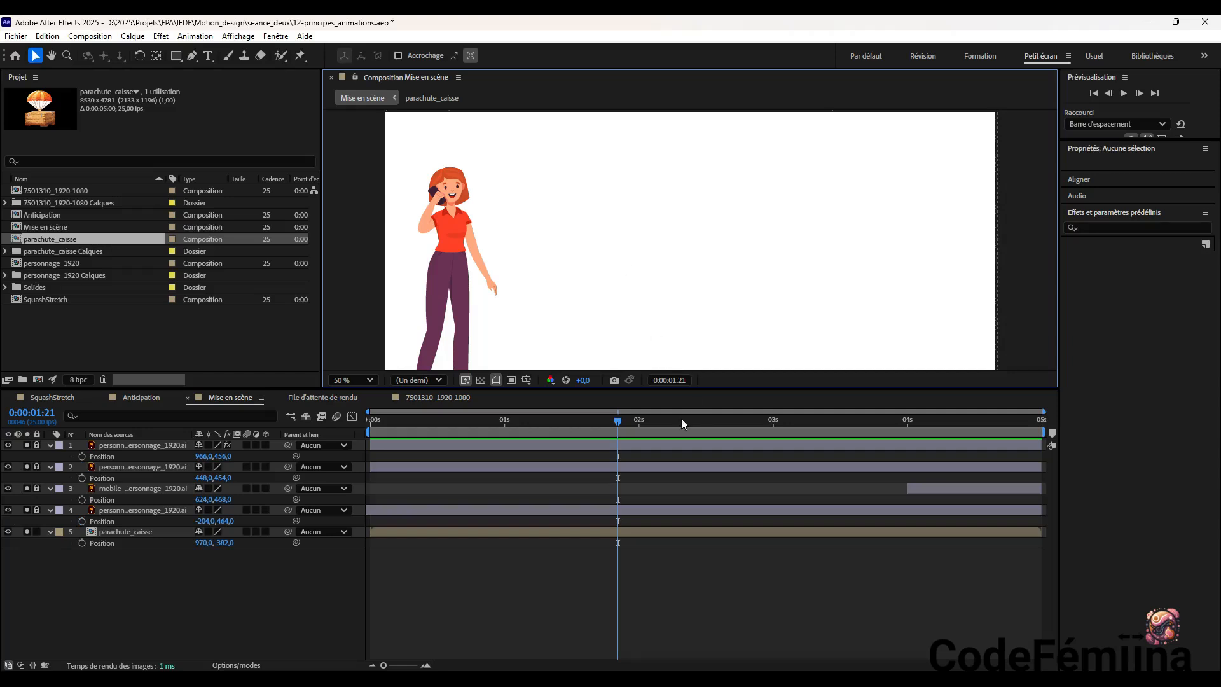
pyautogui.click(616, 421)
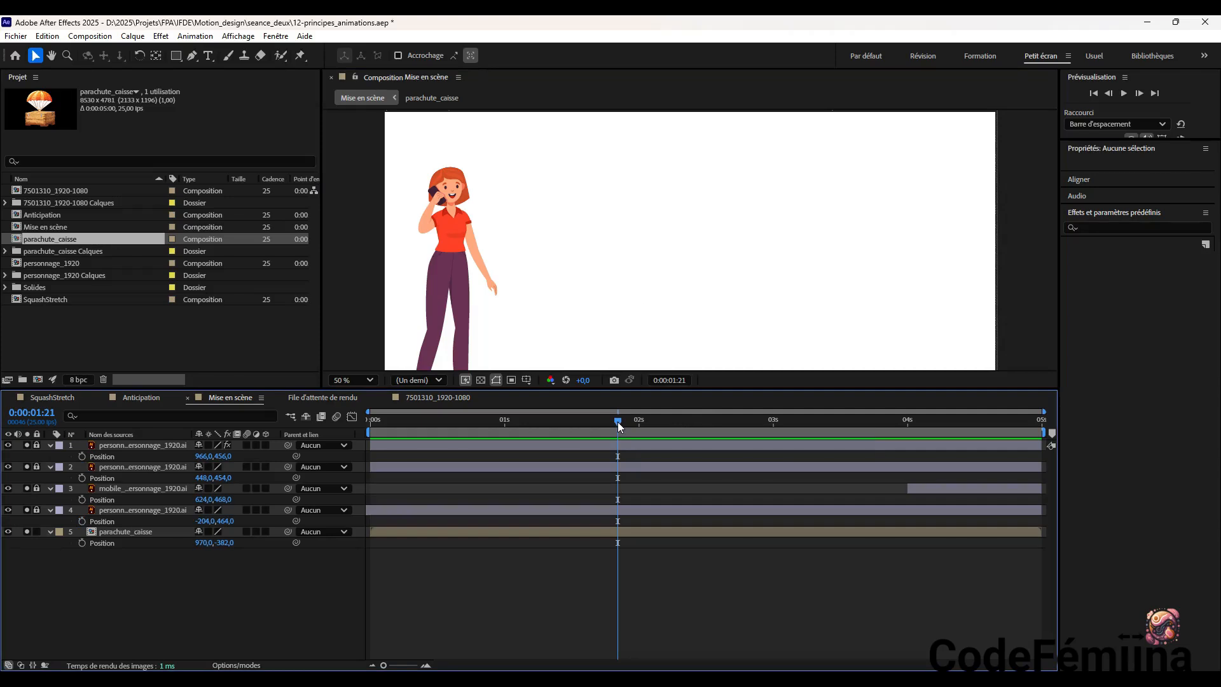
pyautogui.moveTo(620, 421); pyautogui.dragTo(639, 422)
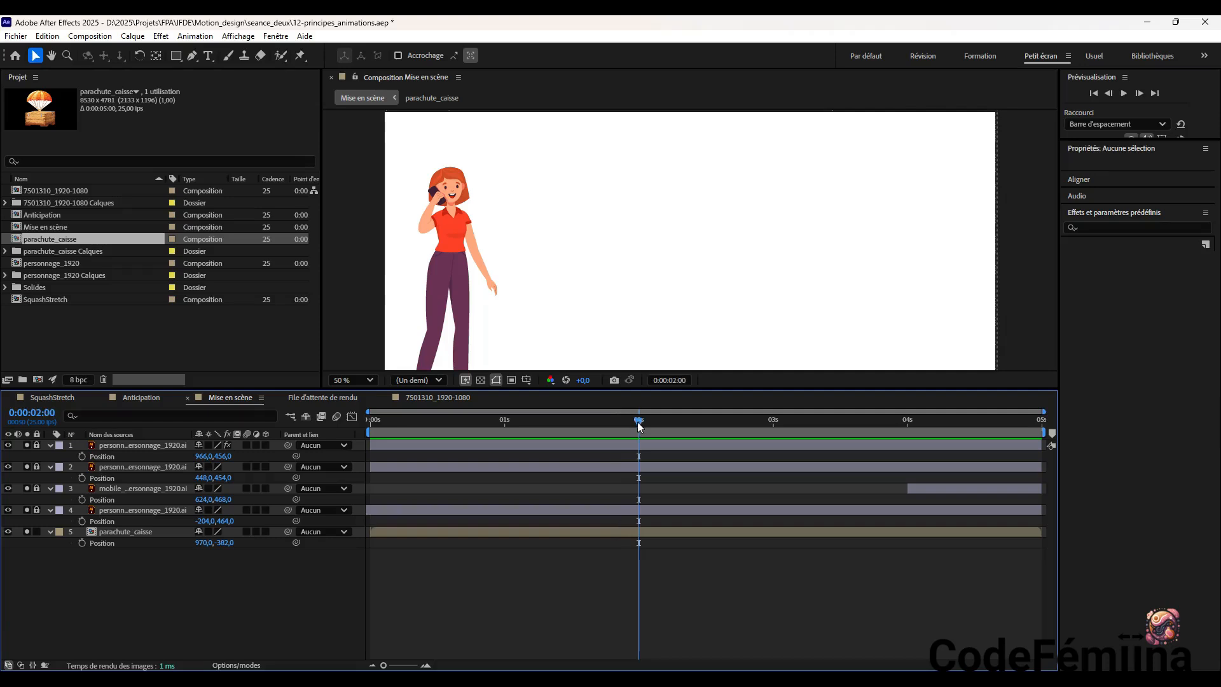
# Try moving the parachute crate down to position 974, -284, and undo the move
pyautogui.click(742, 89)
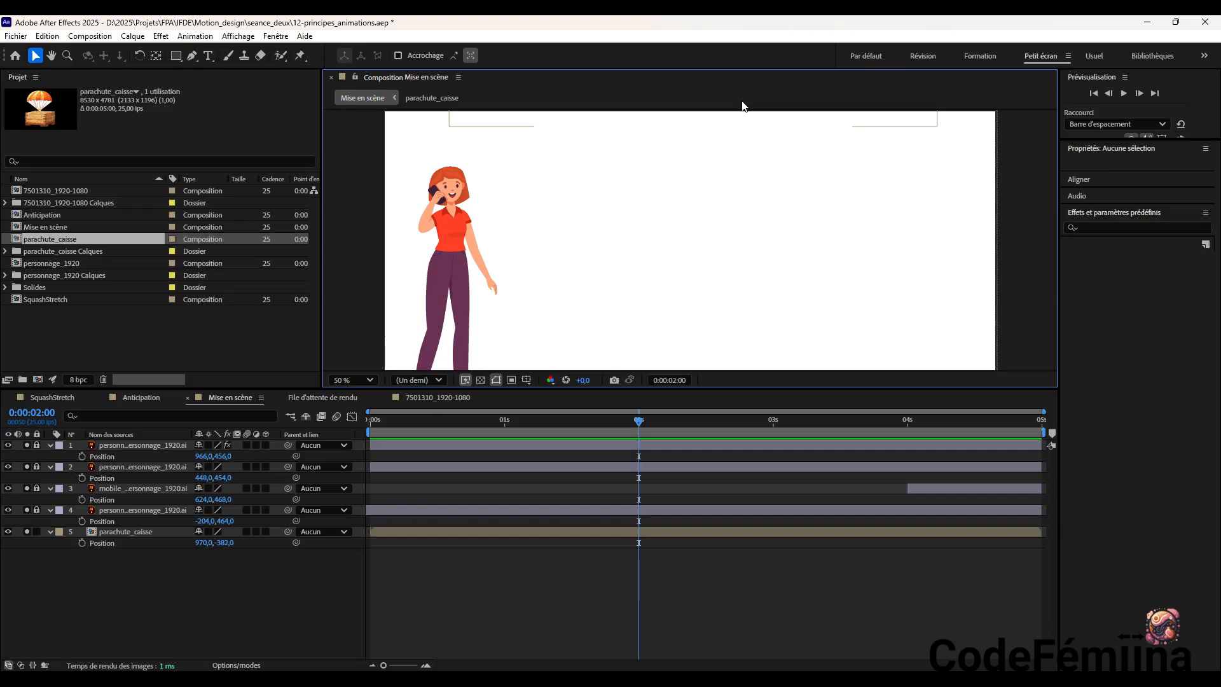
pyautogui.click(877, 125)
pyautogui.moveTo(876, 132); pyautogui.dragTo(874, 151)
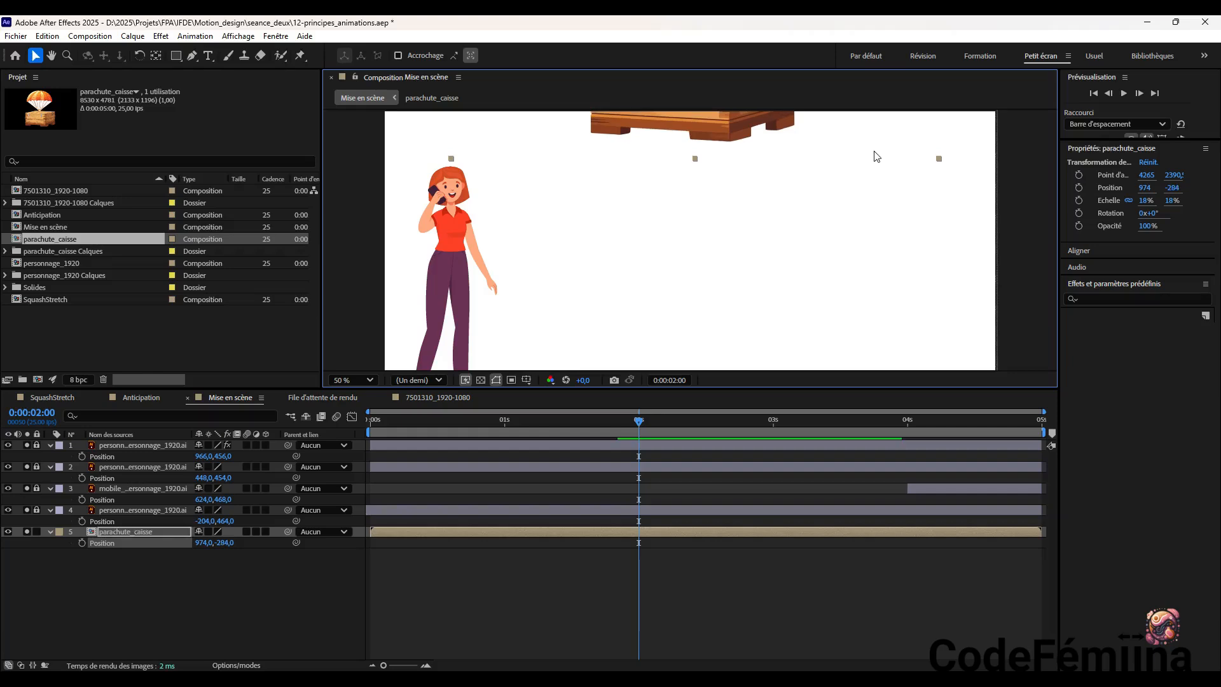
pyautogui.hotkey('ctrl', 'z')
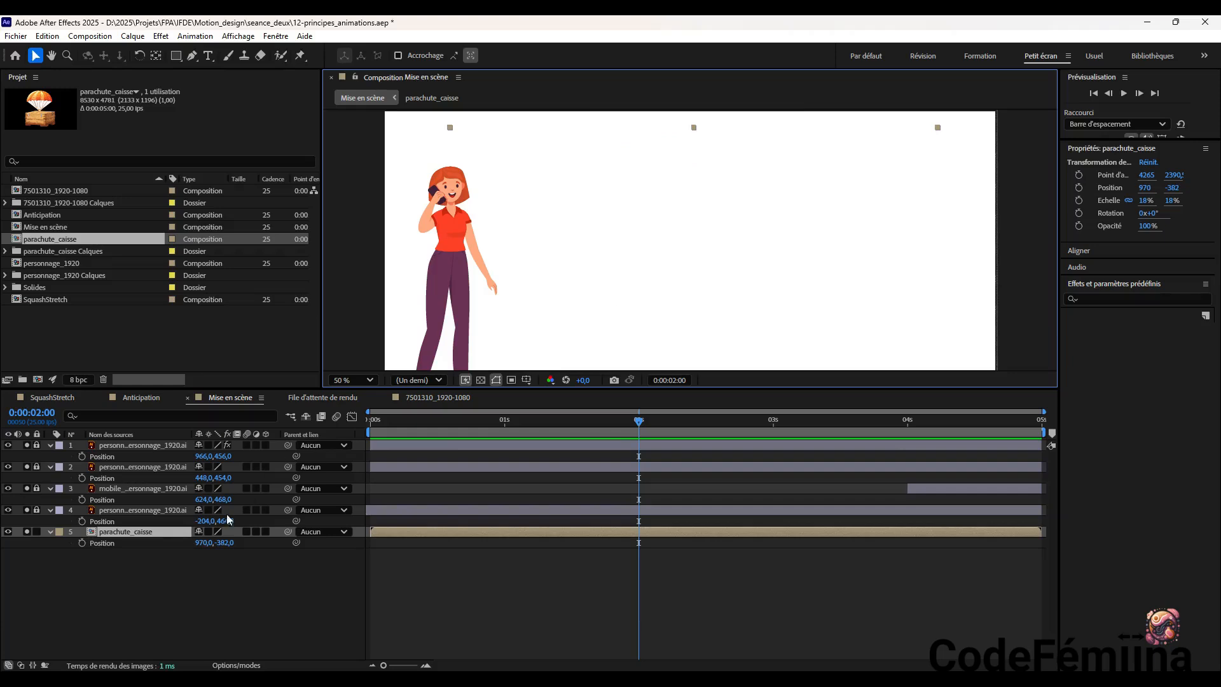
# Create a Position keyframe at 970, -382 for the parachute_caisse layer and shift it to 0:00:01:10
pyautogui.click(82, 542)
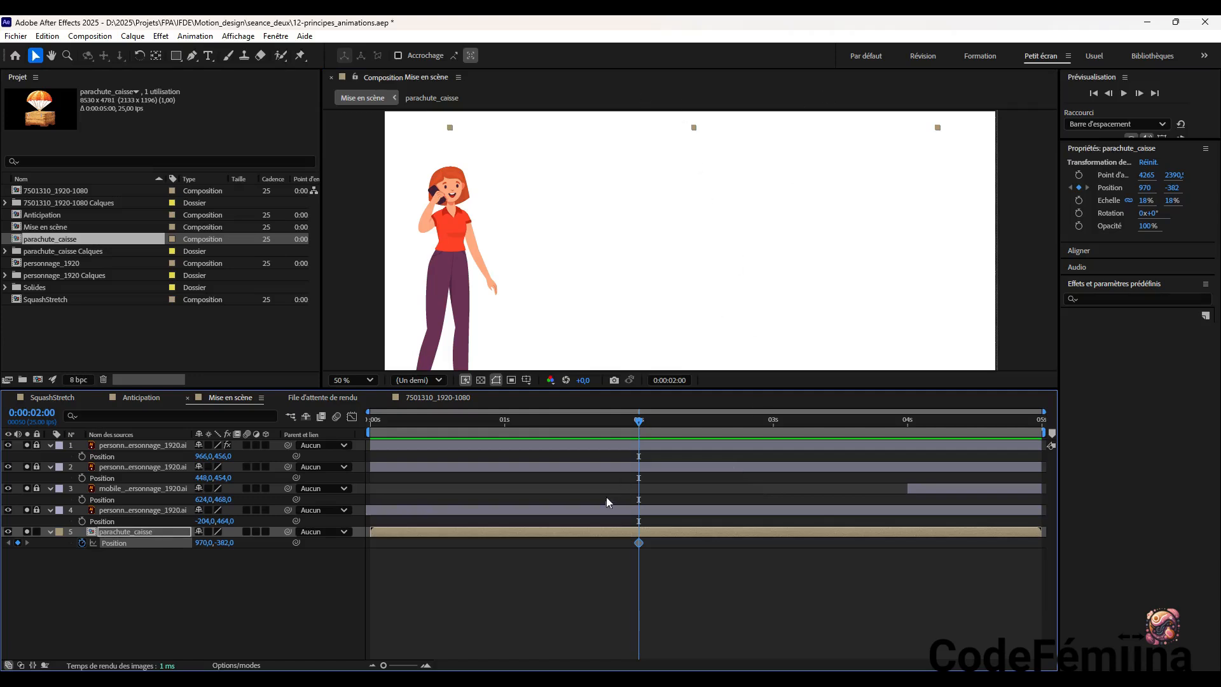
pyautogui.moveTo(635, 423)
pyautogui.mouseDown()
pyautogui.moveTo(620, 426)
pyautogui.moveTo(637, 431)
pyautogui.mouseUp()
pyautogui.moveTo(638, 543); pyautogui.dragTo(500, 542)
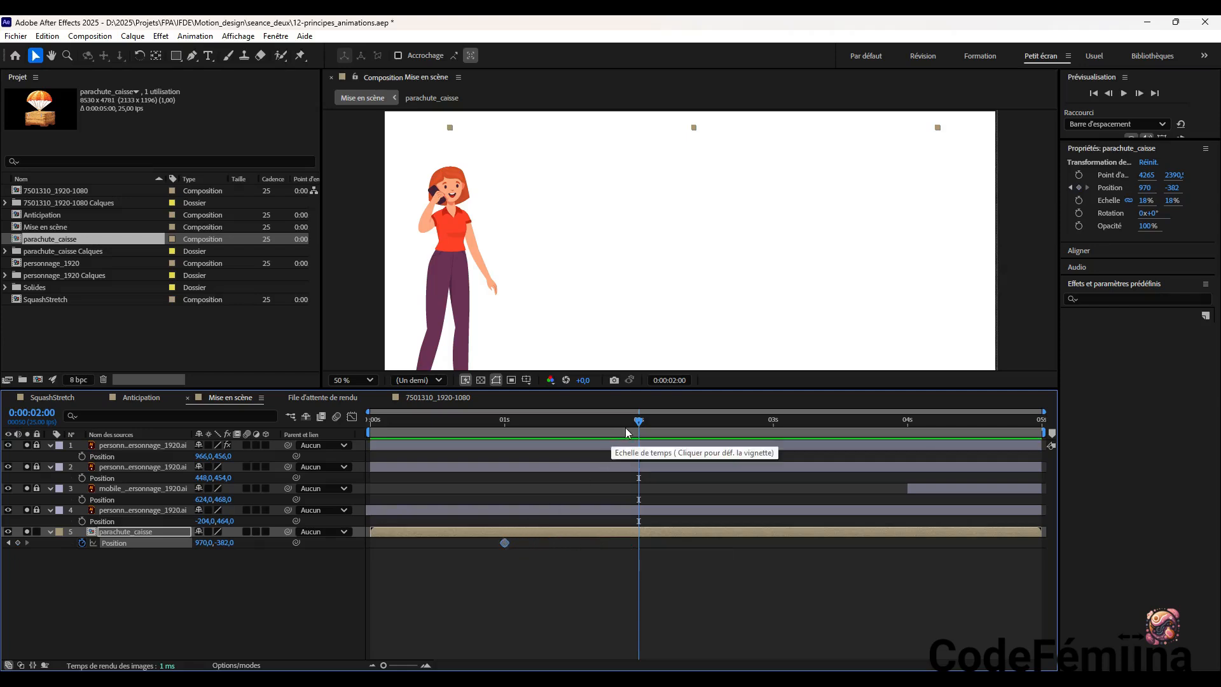
pyautogui.moveTo(604, 430); pyautogui.dragTo(558, 455)
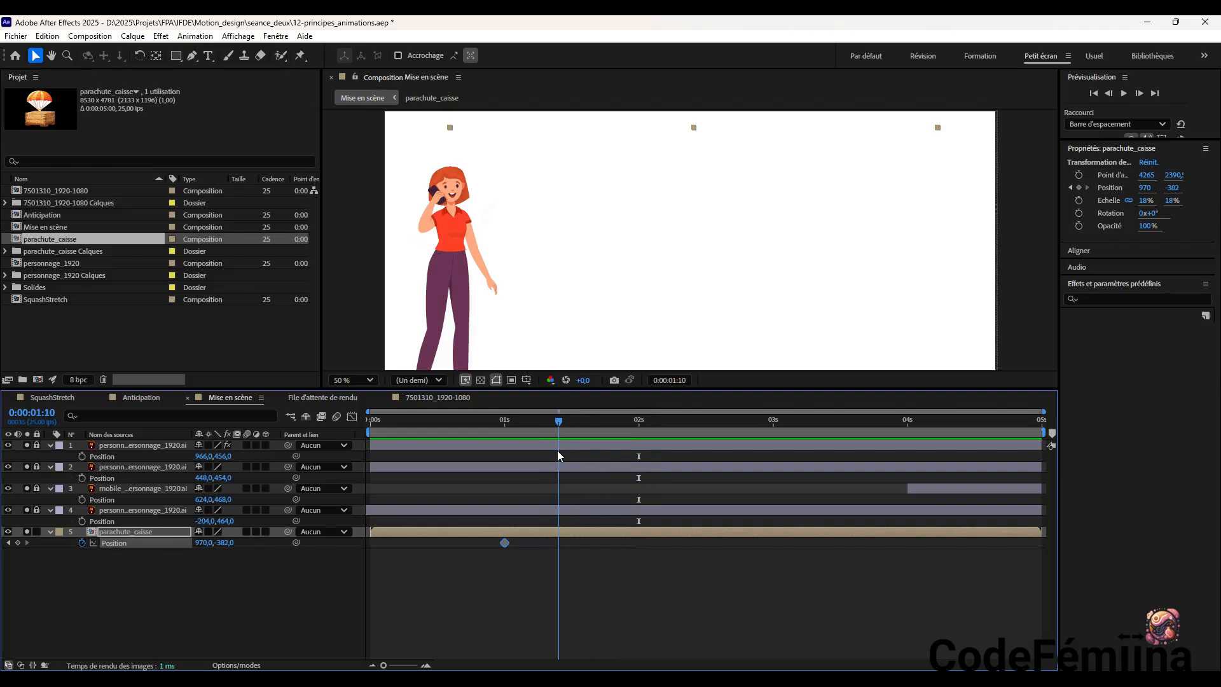
pyautogui.moveTo(505, 543); pyautogui.dragTo(560, 545)
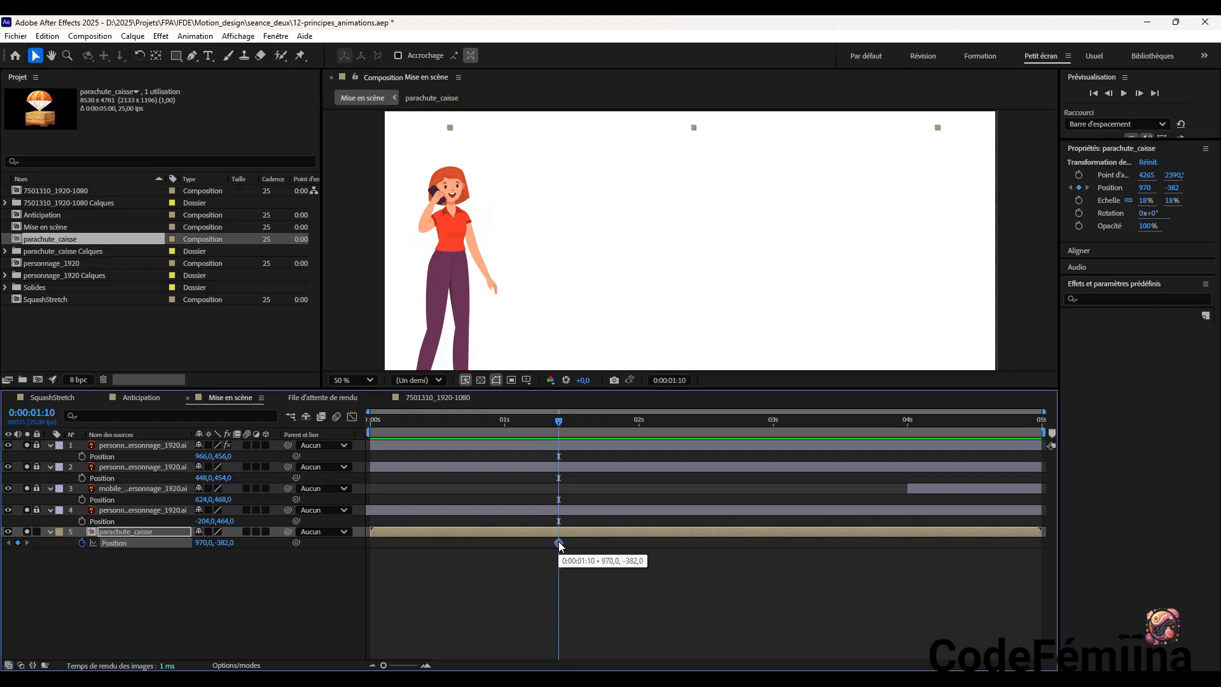
pyautogui.moveTo(559, 546); pyautogui.dragTo(560, 545)
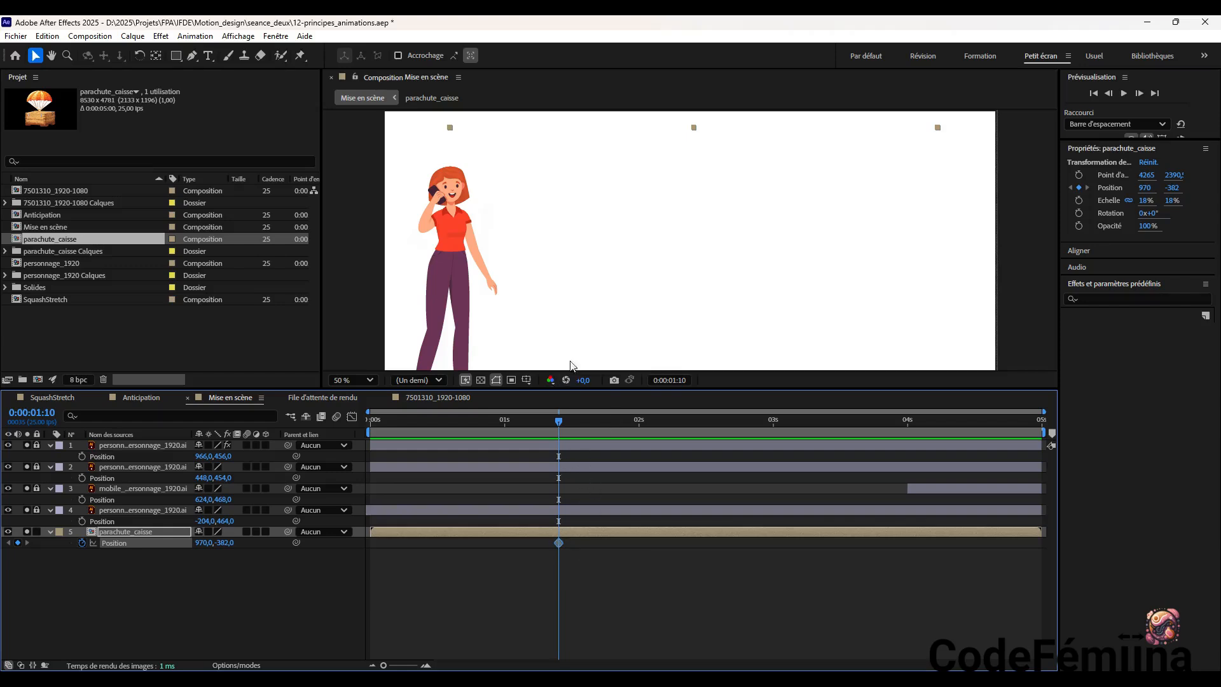
# At 0:00:01:16, lower the parachute crate to position 962, -210 to add a second Position keyframe
pyautogui.moveTo(558, 422); pyautogui.dragTo(590, 427)
pyautogui.click(697, 120)
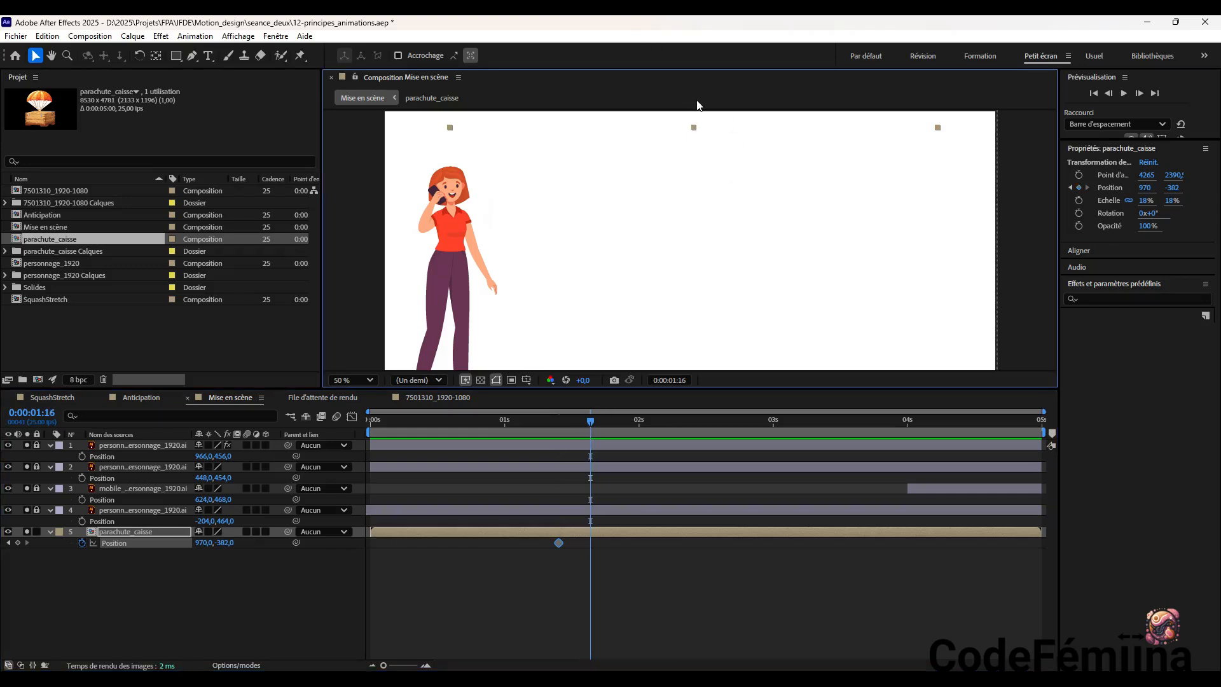
pyautogui.moveTo(695, 126); pyautogui.dragTo(693, 180)
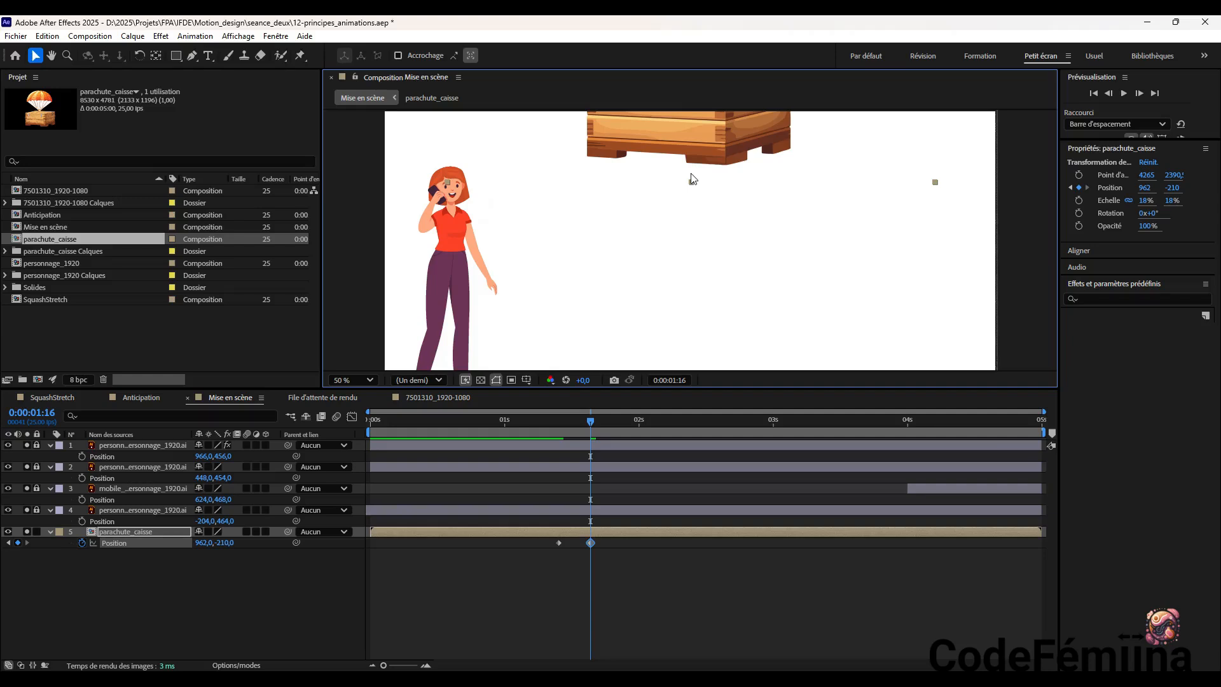
# Start animating the parachute crate's Rotation at 0:00:01:16 and set its rotation to 10°
pyautogui.press('r')
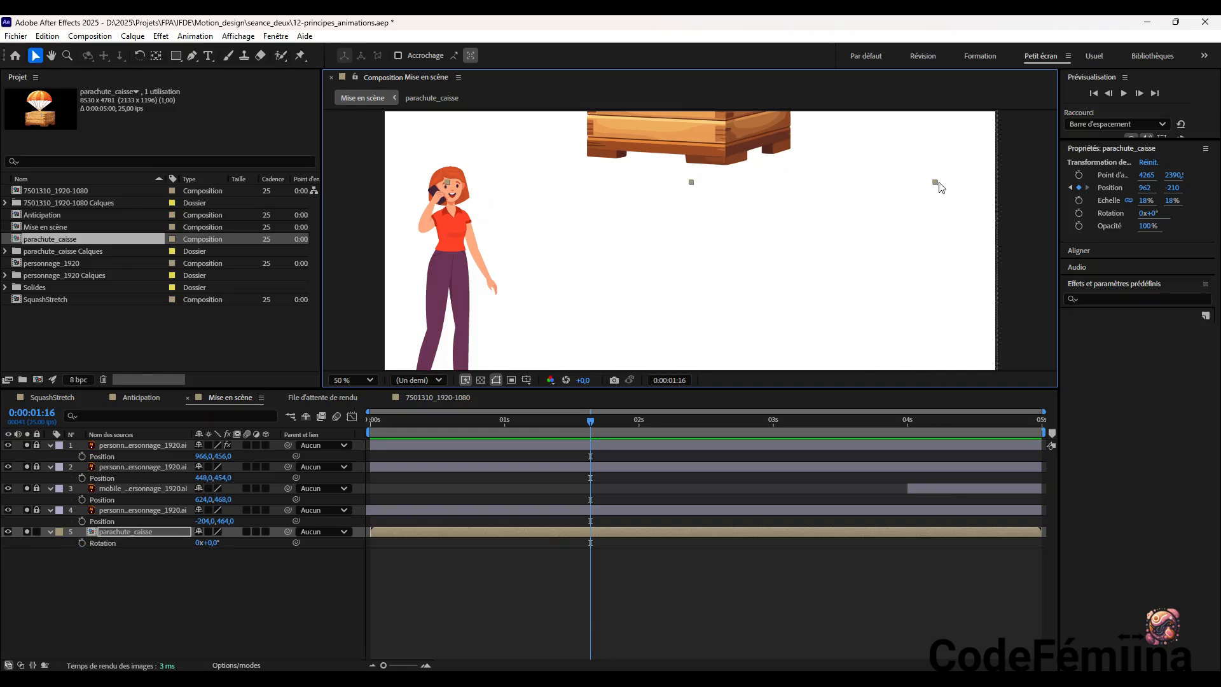
pyautogui.click(1080, 218)
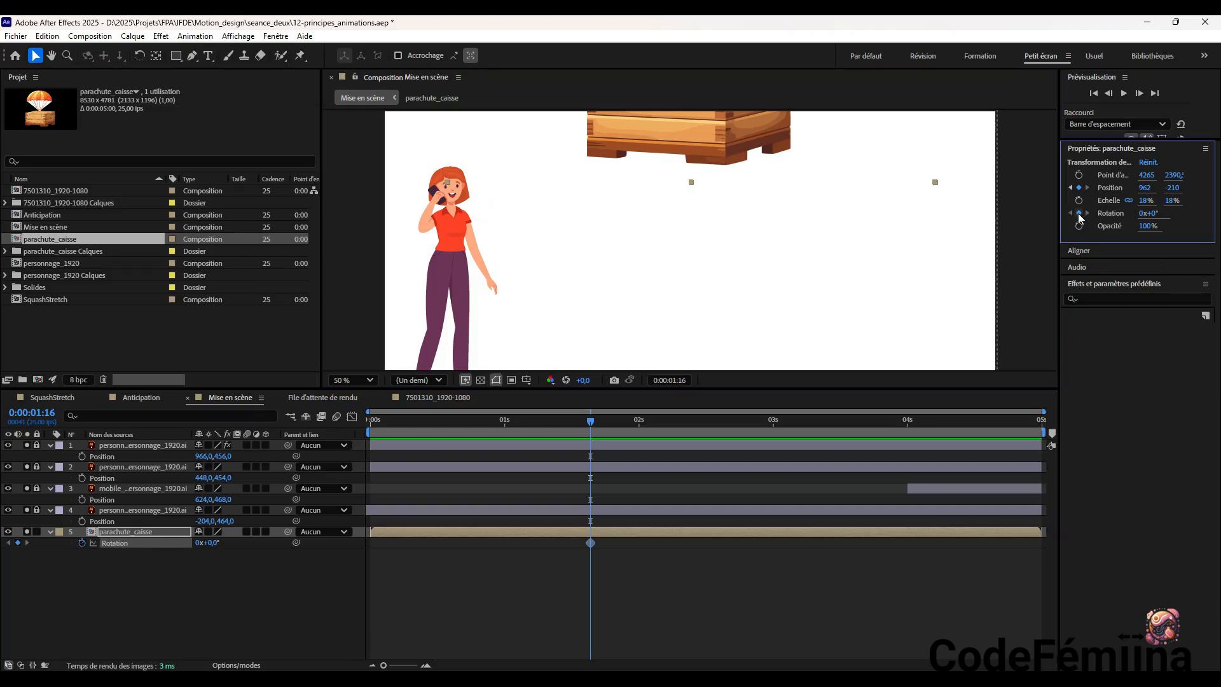
pyautogui.click(1080, 215)
pyautogui.moveTo(1154, 214); pyautogui.dragTo(1162, 213)
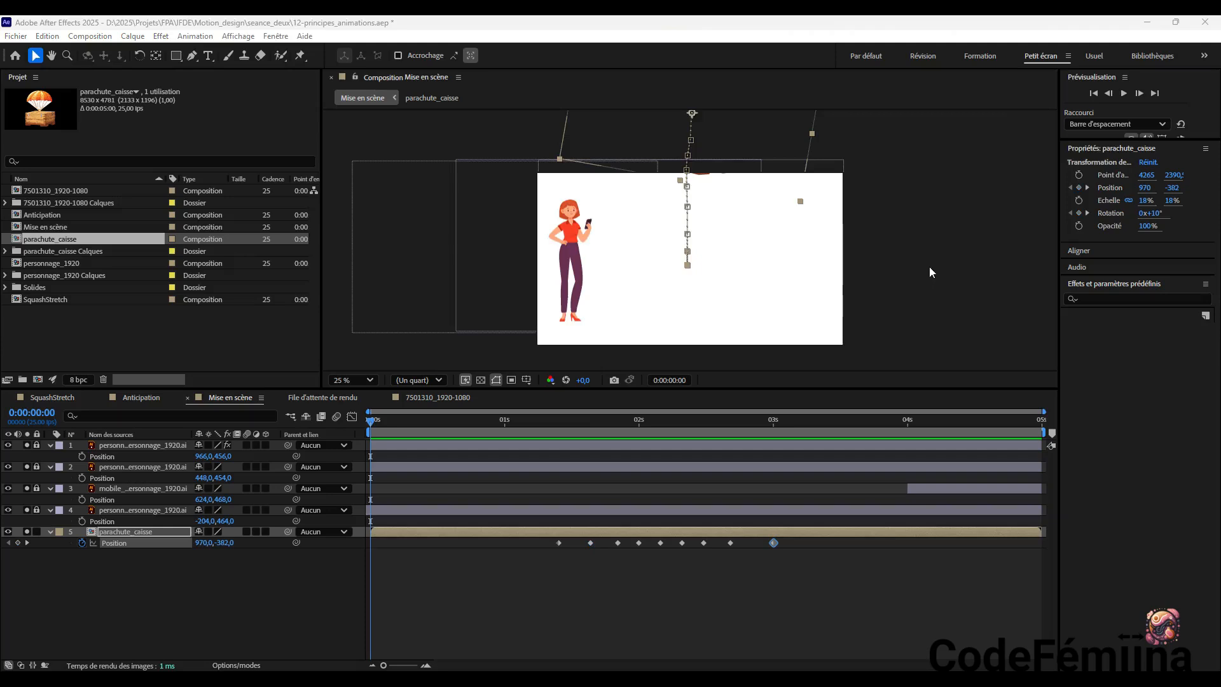
# Play back the Mise en scène composition to check the parachute crate's descent into the frame
pyautogui.scroll(-2, 931, 282)
pyautogui.scroll(6, 931, 282)
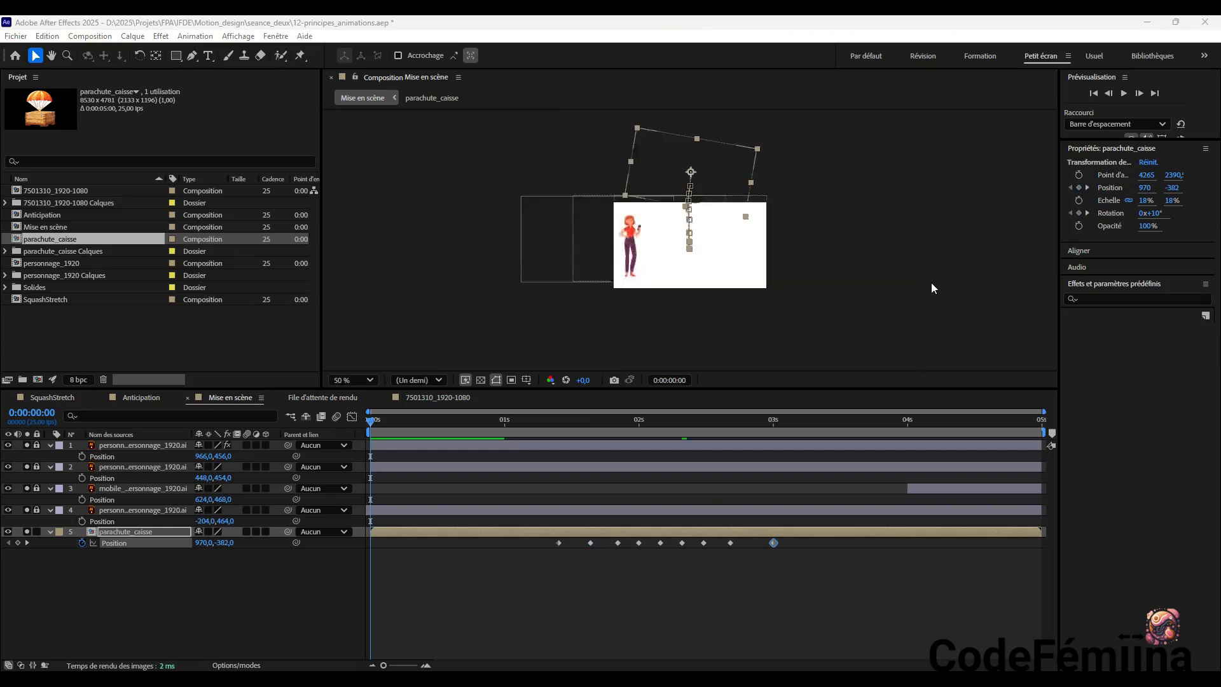
pyautogui.scroll(-4, 933, 287)
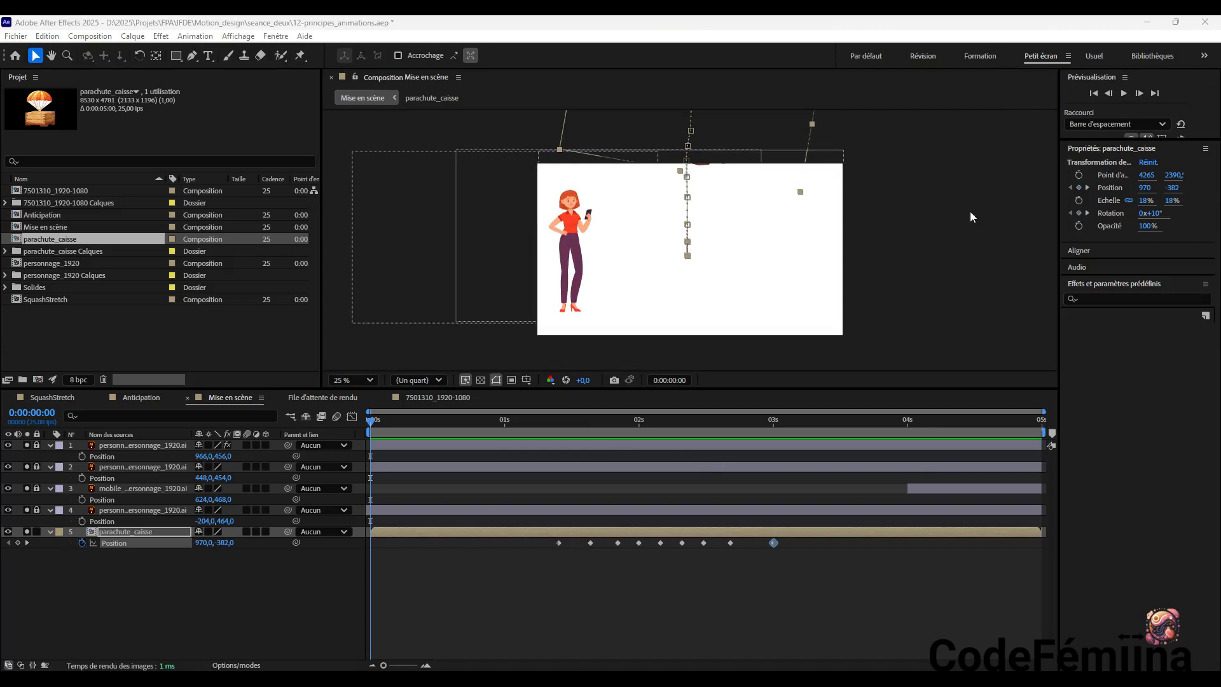
pyautogui.scroll(-1, 957, 210)
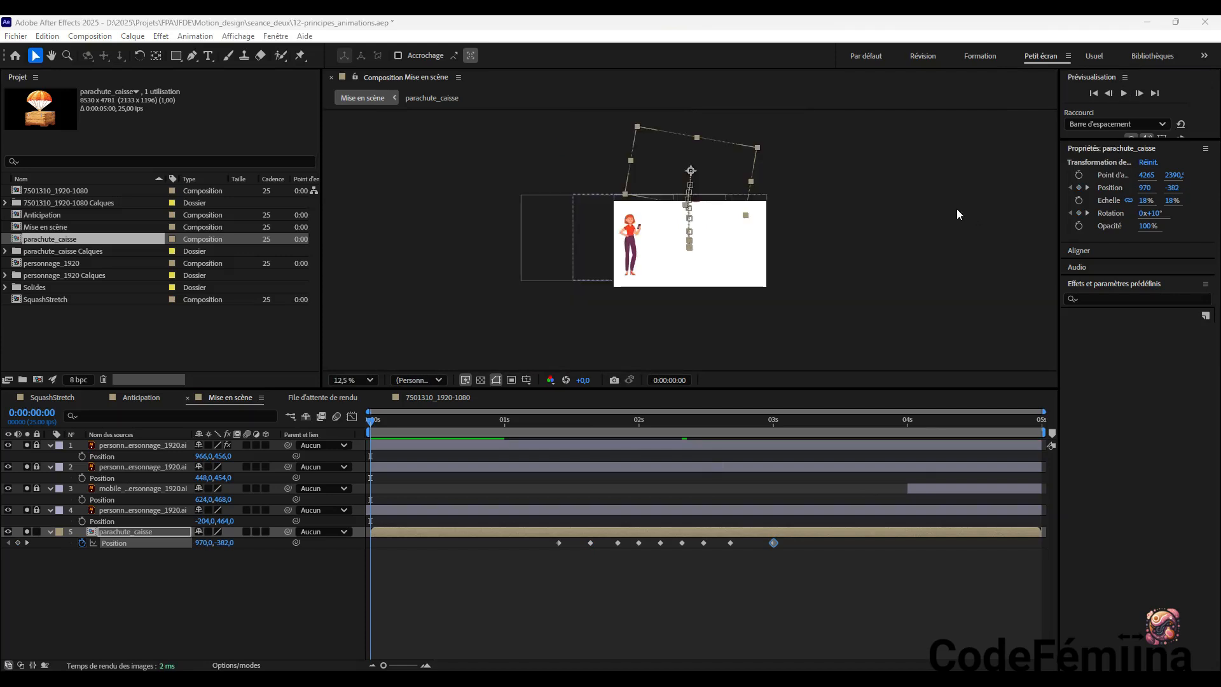
pyautogui.scroll(1, 957, 210)
pyautogui.scroll(2, 957, 208)
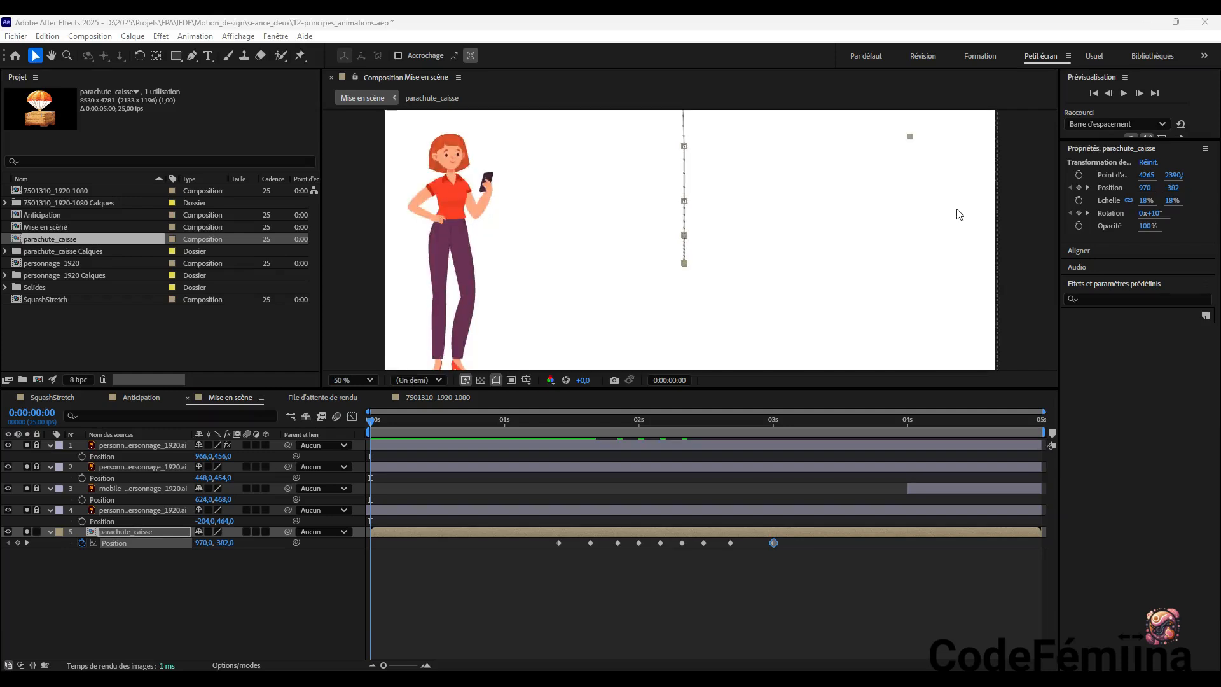
pyautogui.click(1125, 94)
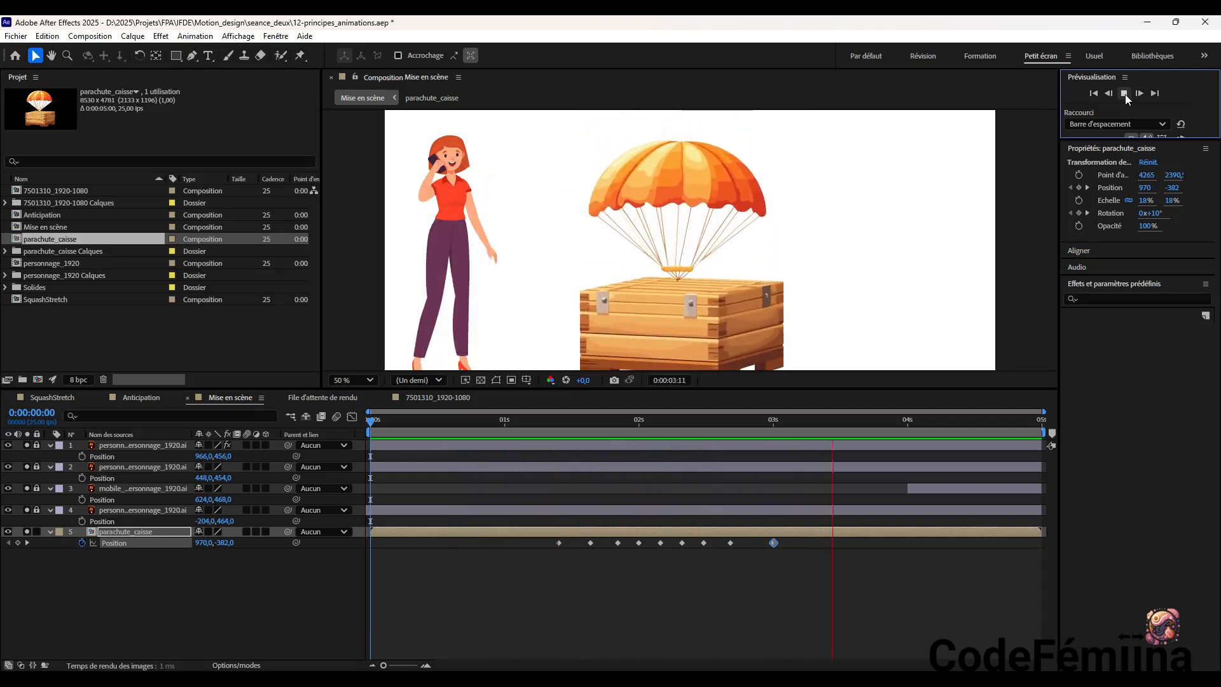
pyautogui.click(1124, 94)
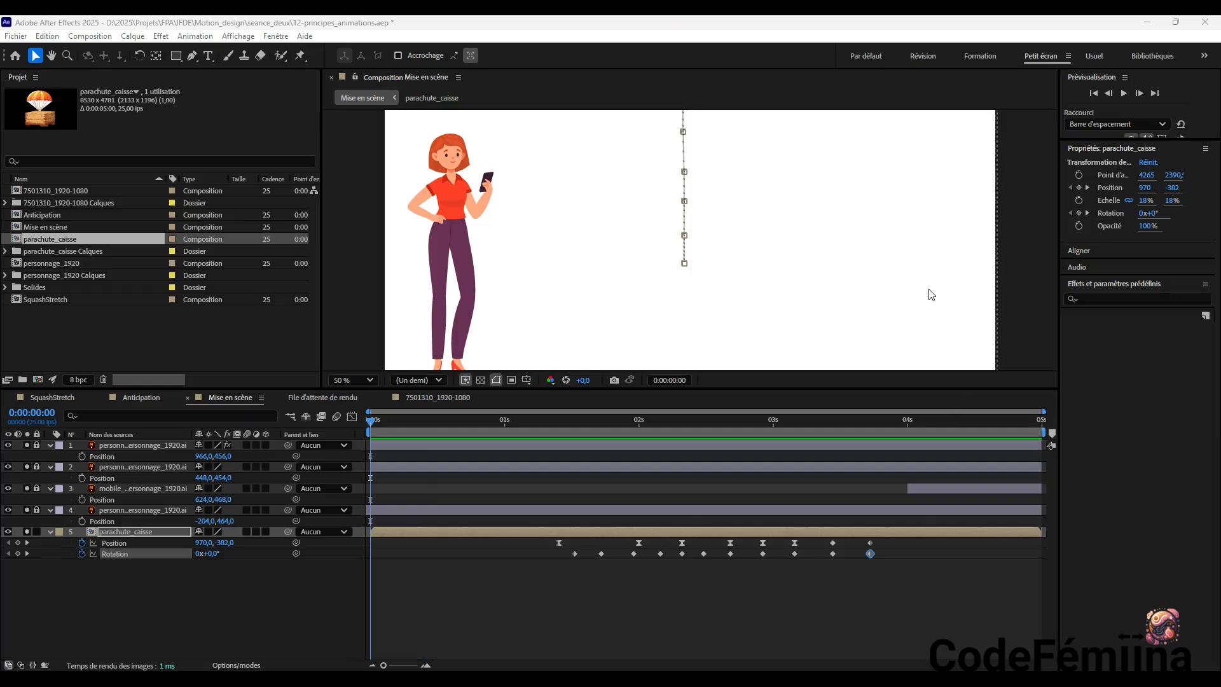
# Reframe the composition so the whole character shows, and preview the crate's descent with its Rotation keyframes
pyautogui.press('h')
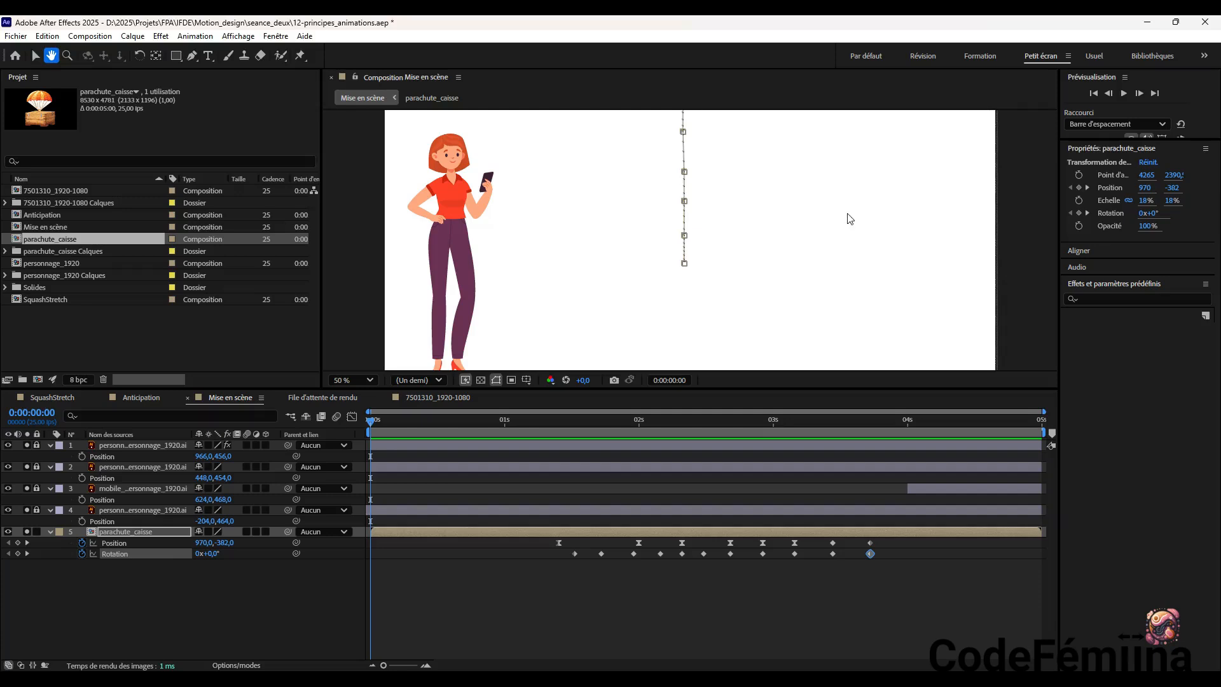
pyautogui.moveTo(904, 194); pyautogui.dragTo(904, 180)
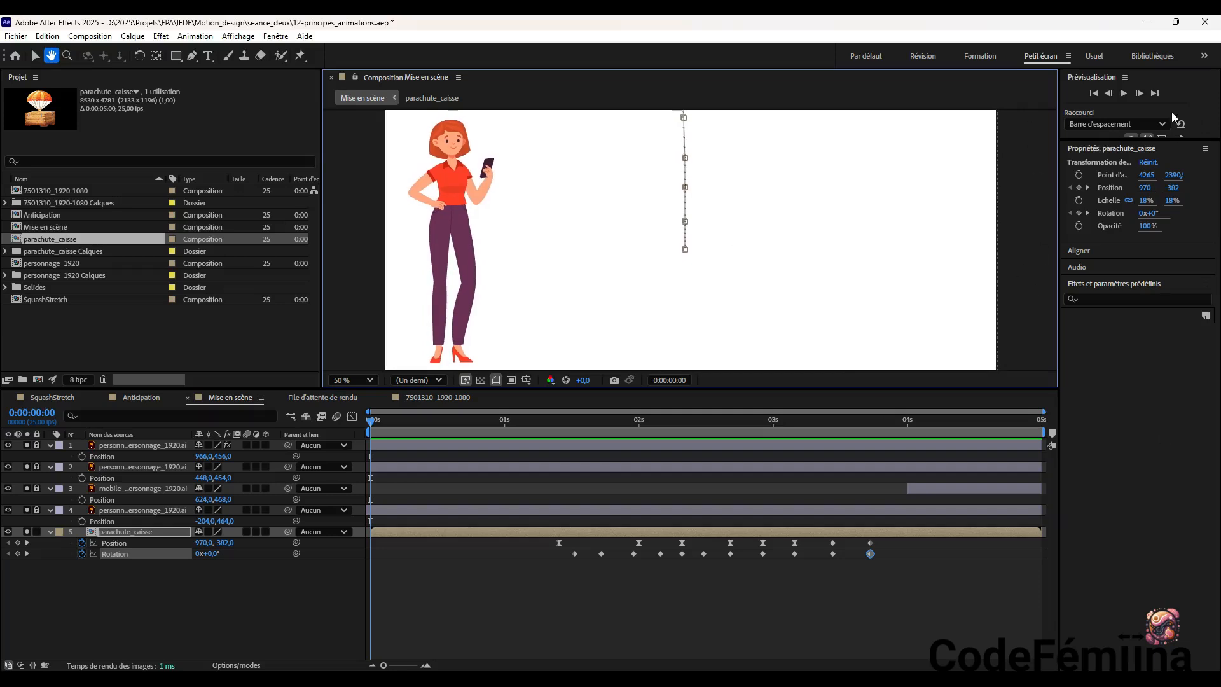
pyautogui.click(1124, 94)
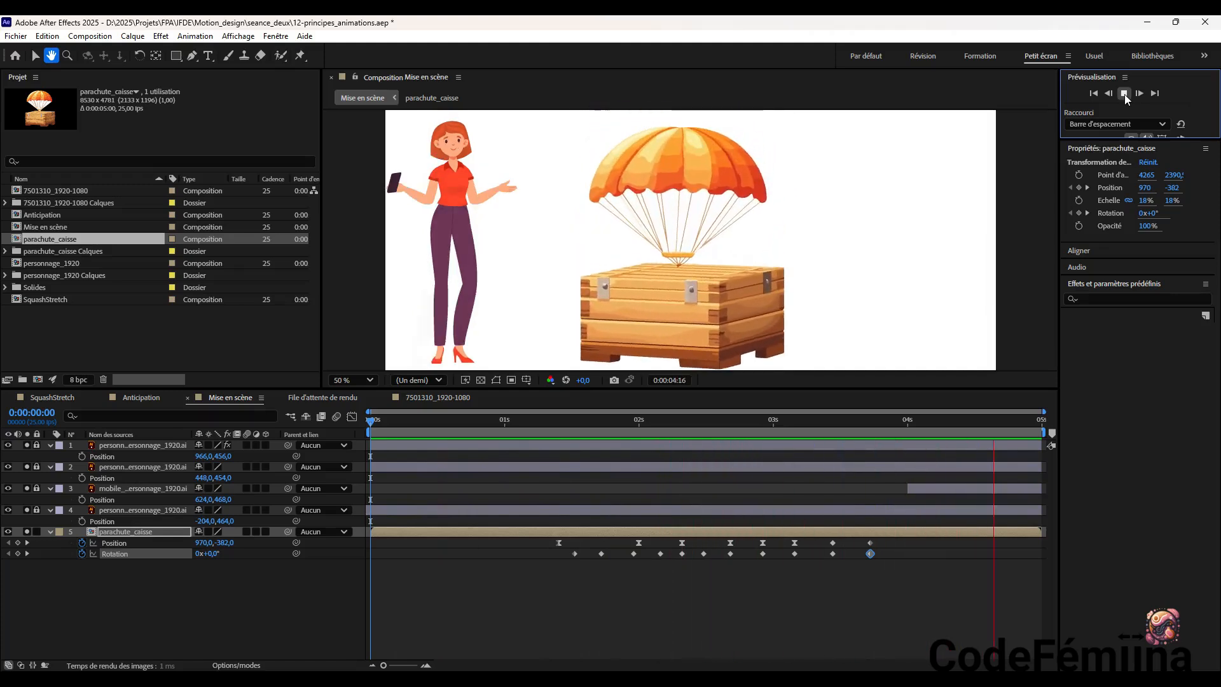
pyautogui.click(1125, 94)
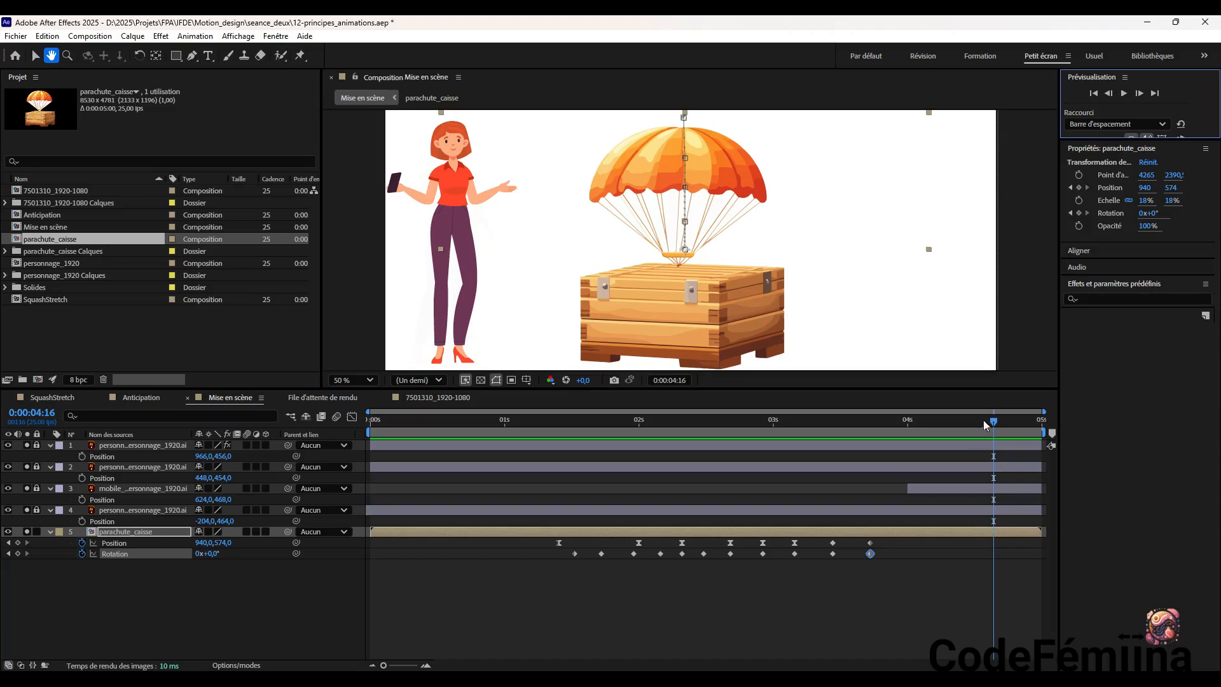
# At 0:00:03:18, add the poussiere_terre composition to Mise en scène as a layer below parachute_caisse
pyautogui.moveTo(997, 421); pyautogui.dragTo(869, 464)
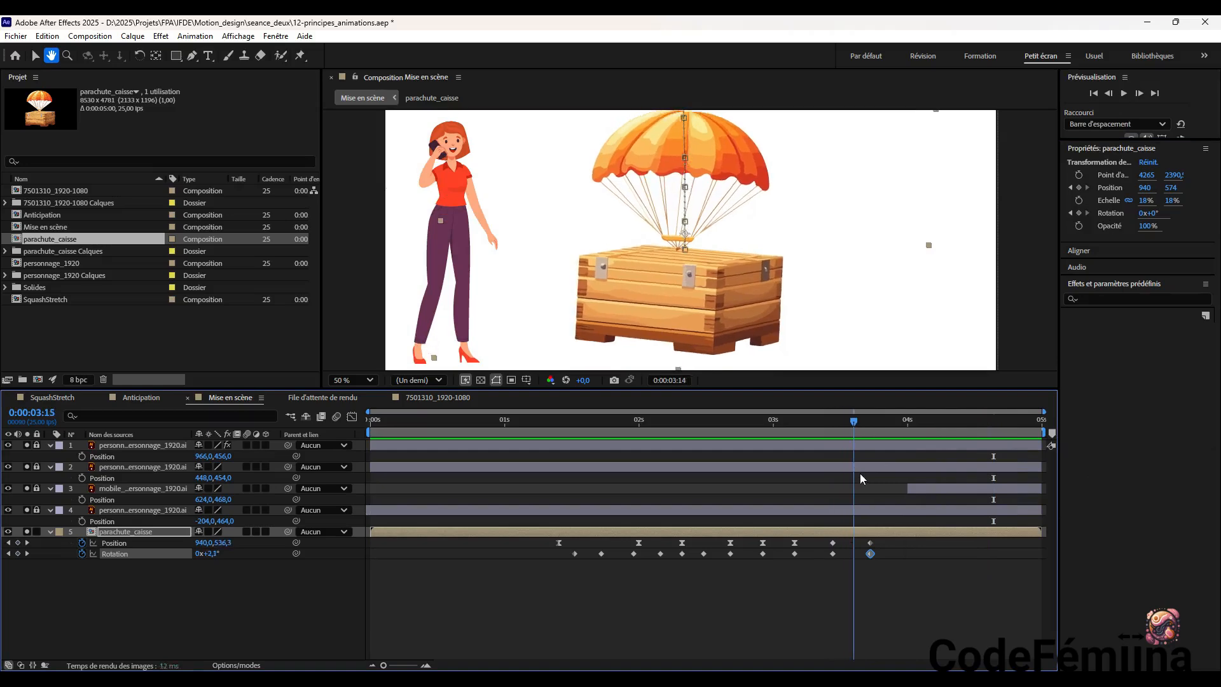
pyautogui.moveTo(872, 472)
pyautogui.mouseDown()
pyautogui.moveTo(792, 475)
pyautogui.moveTo(880, 482)
pyautogui.mouseUp()
pyautogui.moveTo(876, 481); pyautogui.dragTo(872, 481)
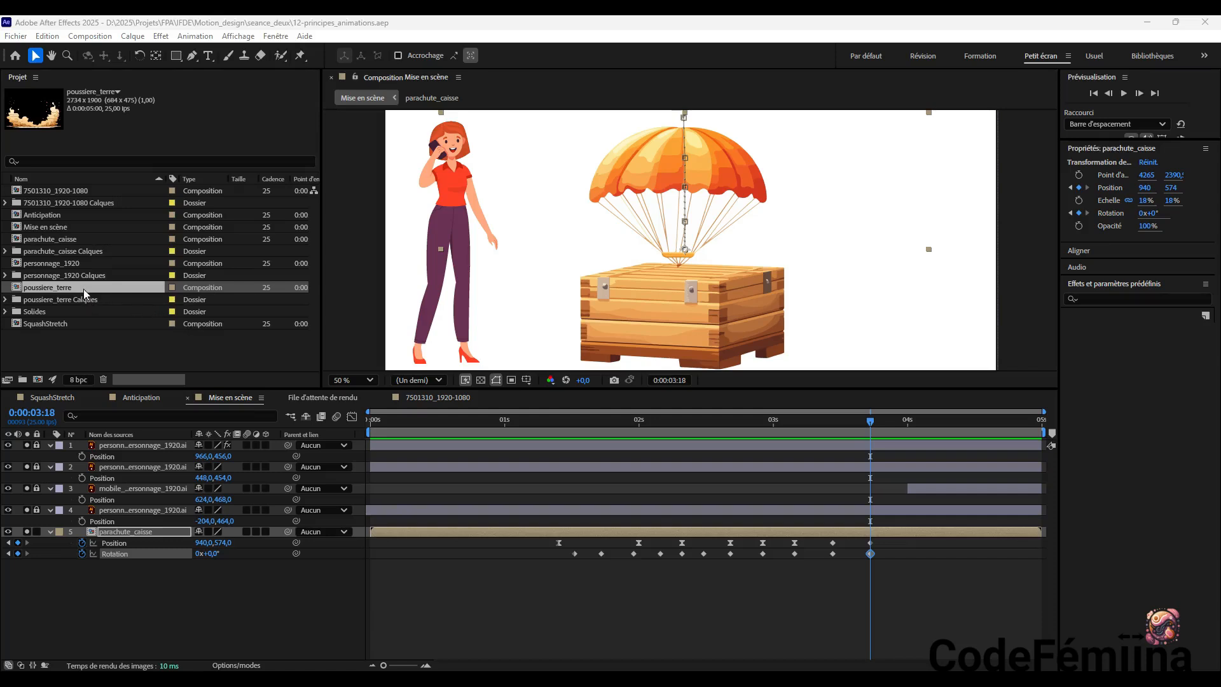
pyautogui.moveTo(82, 288); pyautogui.dragTo(147, 586)
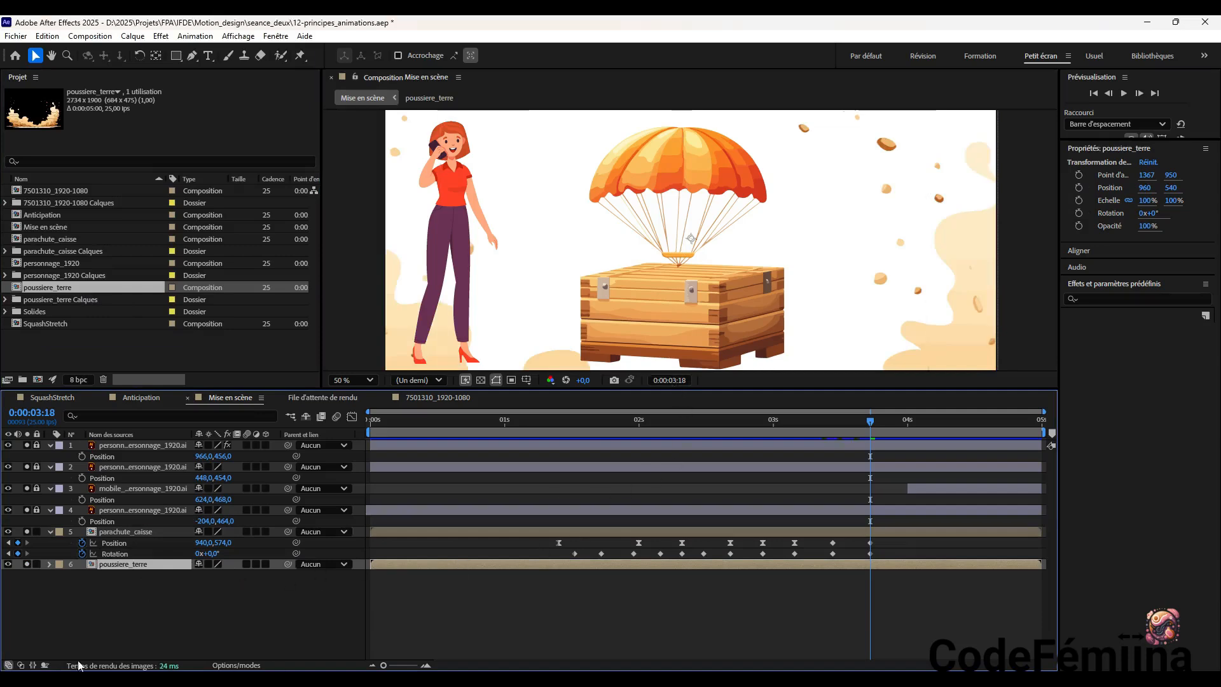
pyautogui.click(40, 531)
# Scale the poussiere_terre layer to 47% and move it to position 960, 552 around the crate's base
pyautogui.moveTo(1151, 202); pyautogui.dragTo(1115, 200)
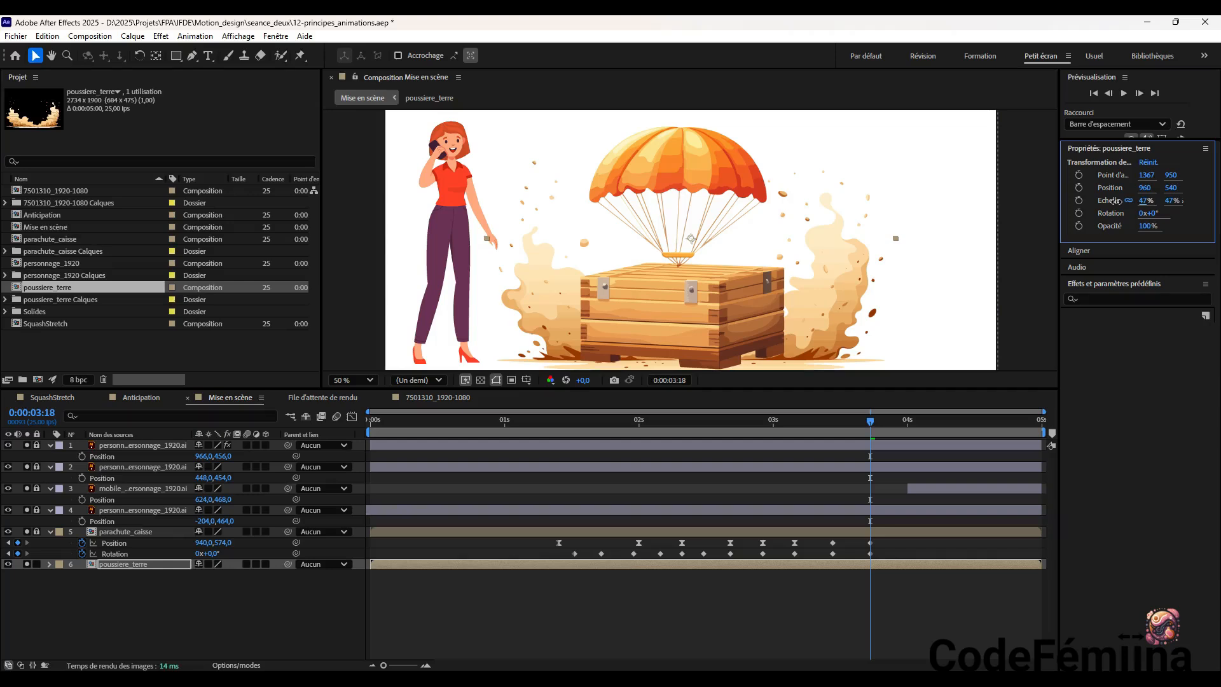
pyautogui.moveTo(1114, 201); pyautogui.dragTo(1116, 201)
pyautogui.moveTo(857, 277); pyautogui.dragTo(858, 281)
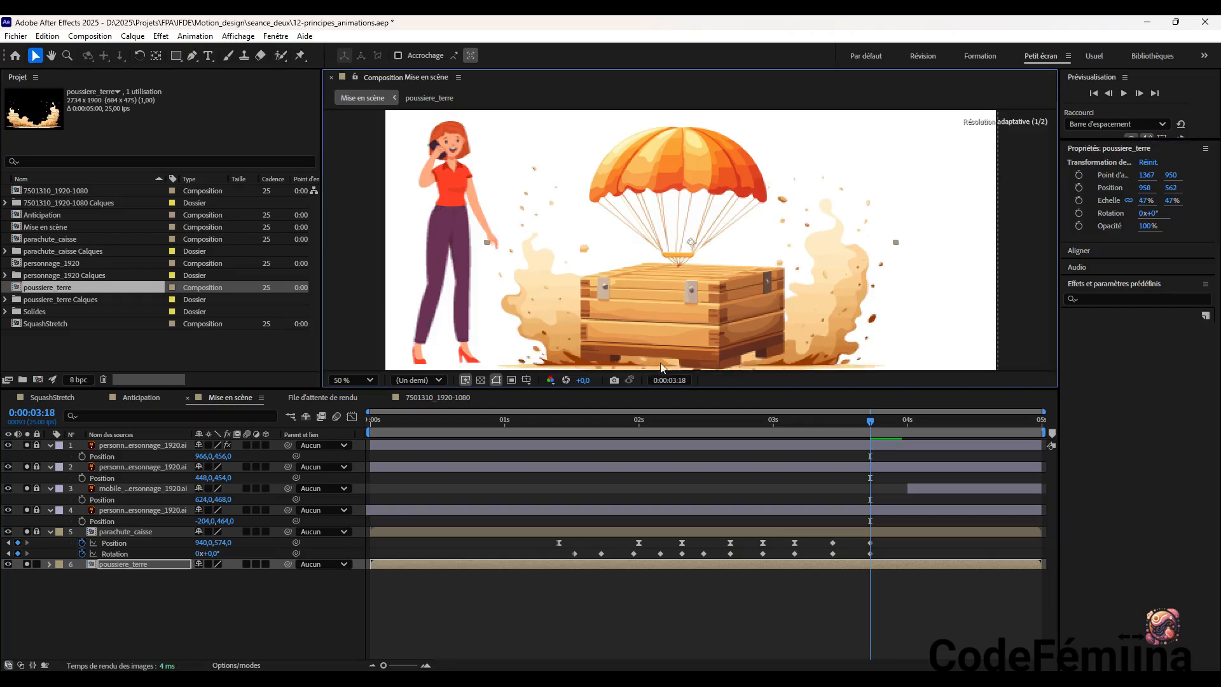
pyautogui.scroll(1, 1012, 262)
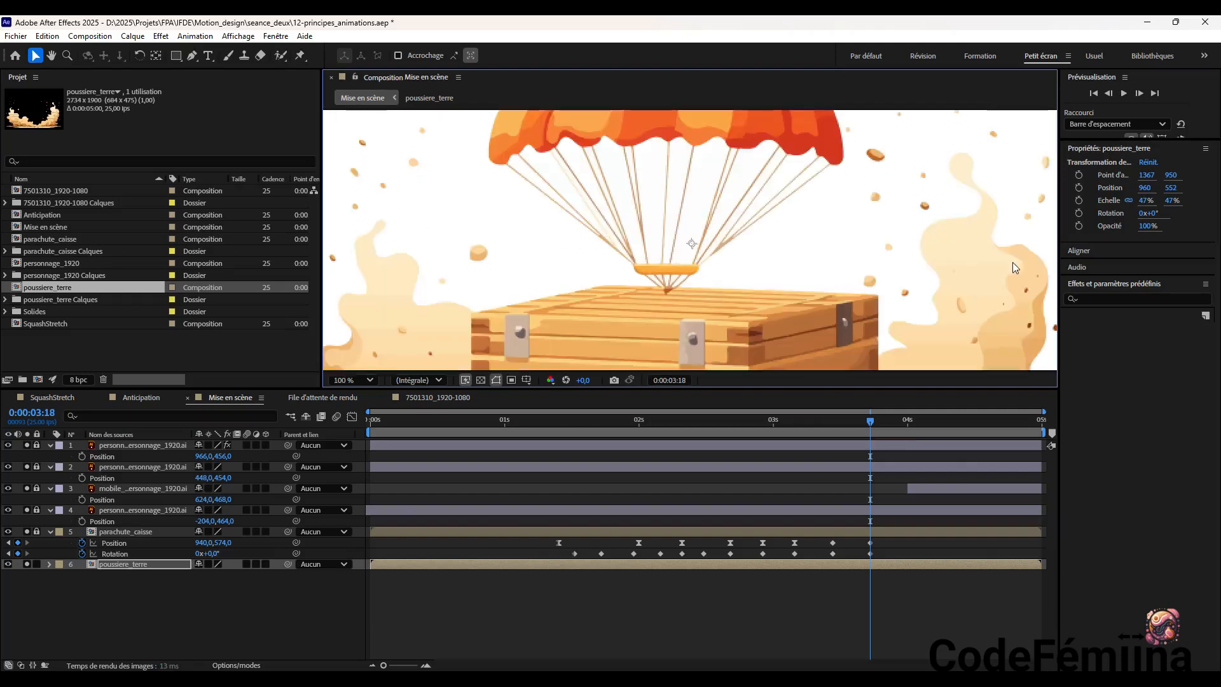
pyautogui.scroll(-1, 1012, 262)
pyautogui.scroll(-1, 1012, 262)
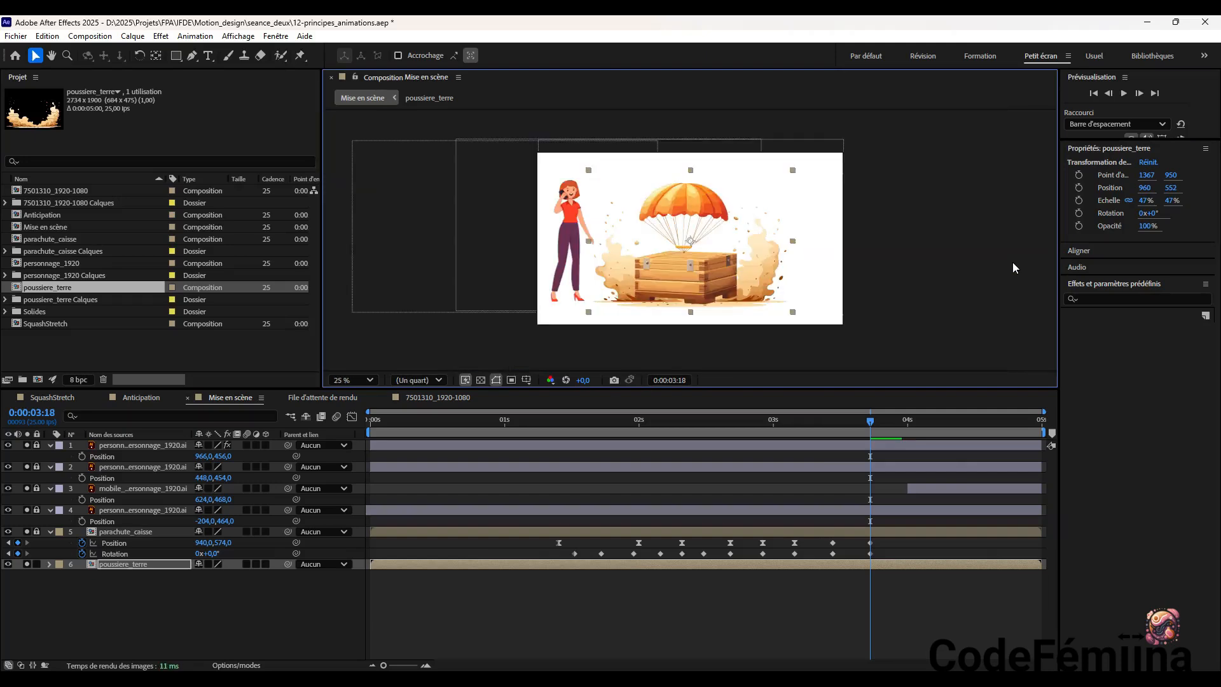
pyautogui.scroll(1, 1012, 262)
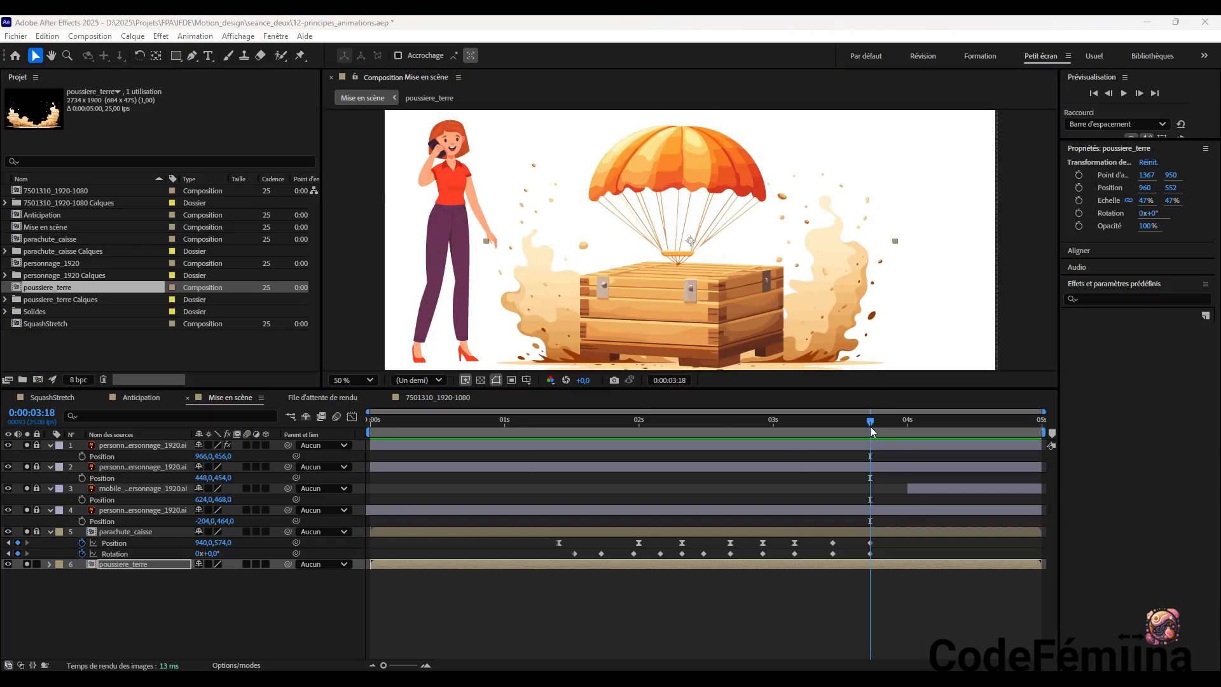
# Start animating the poussiere_terre layer's Opacity with a 0% keyframe, and shift that keyframe to 0:00:03:15
pyautogui.moveTo(870, 427)
pyautogui.mouseDown()
pyautogui.moveTo(777, 440)
pyautogui.moveTo(872, 449)
pyautogui.mouseUp()
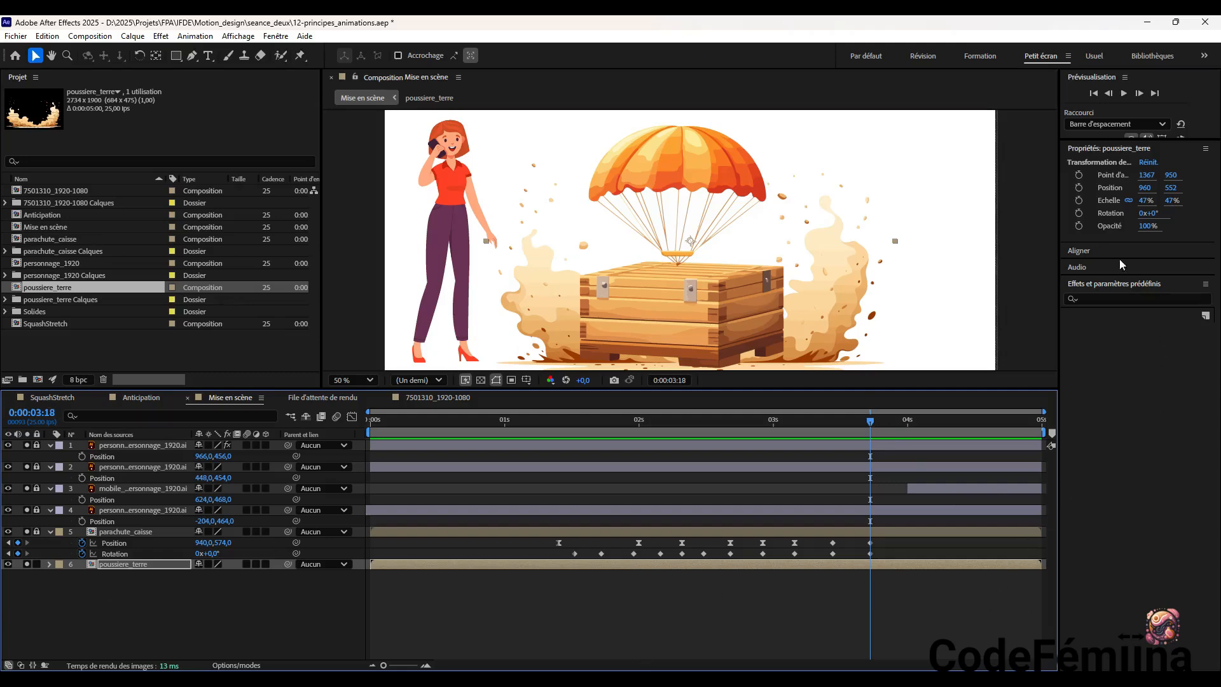
pyautogui.click(1078, 225)
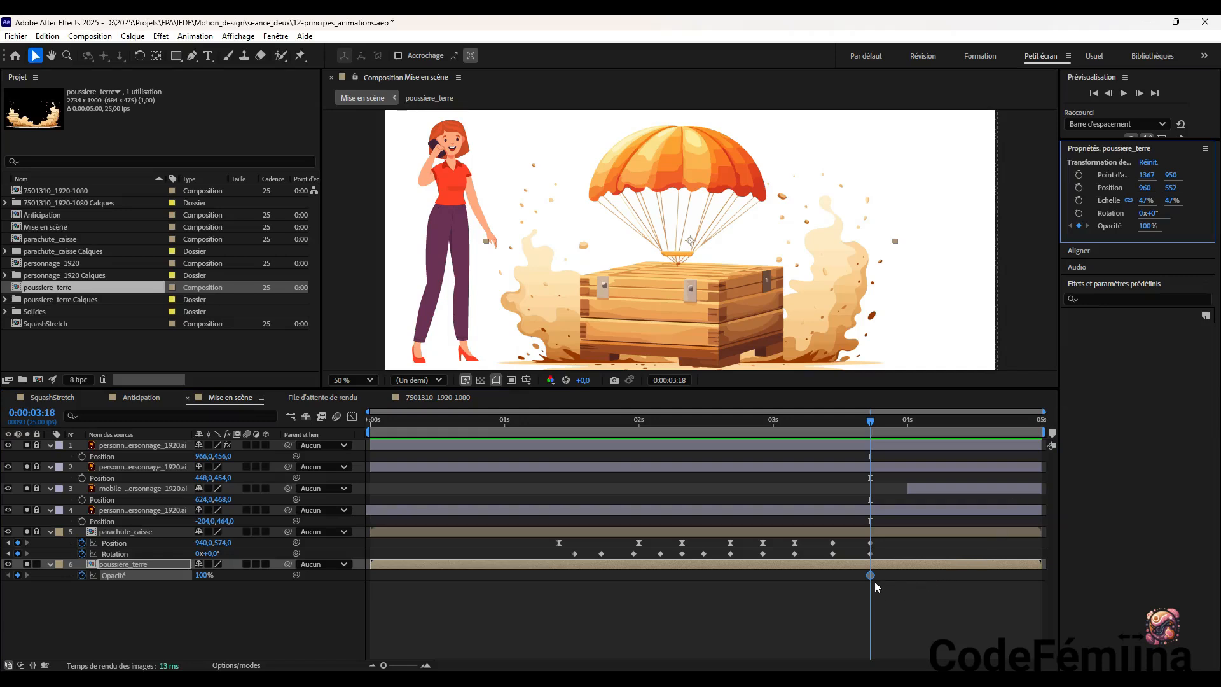
pyautogui.moveTo(871, 576)
pyautogui.moveTo(1152, 230); pyautogui.dragTo(1077, 231)
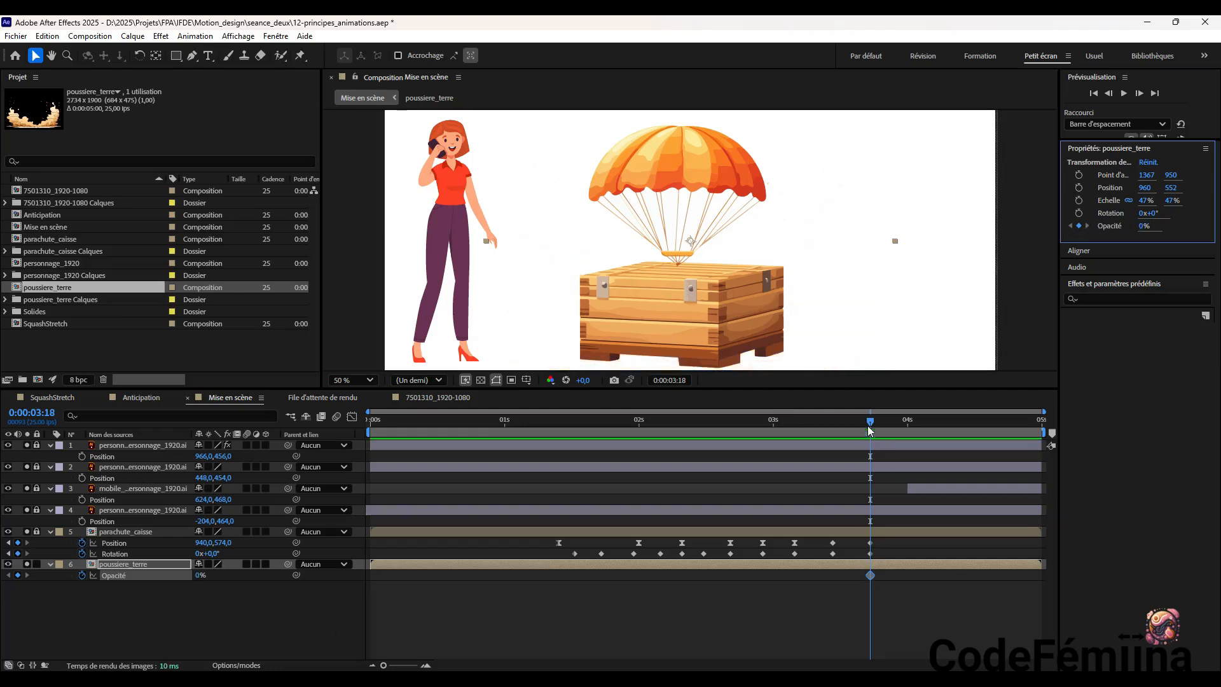
pyautogui.click(869, 576)
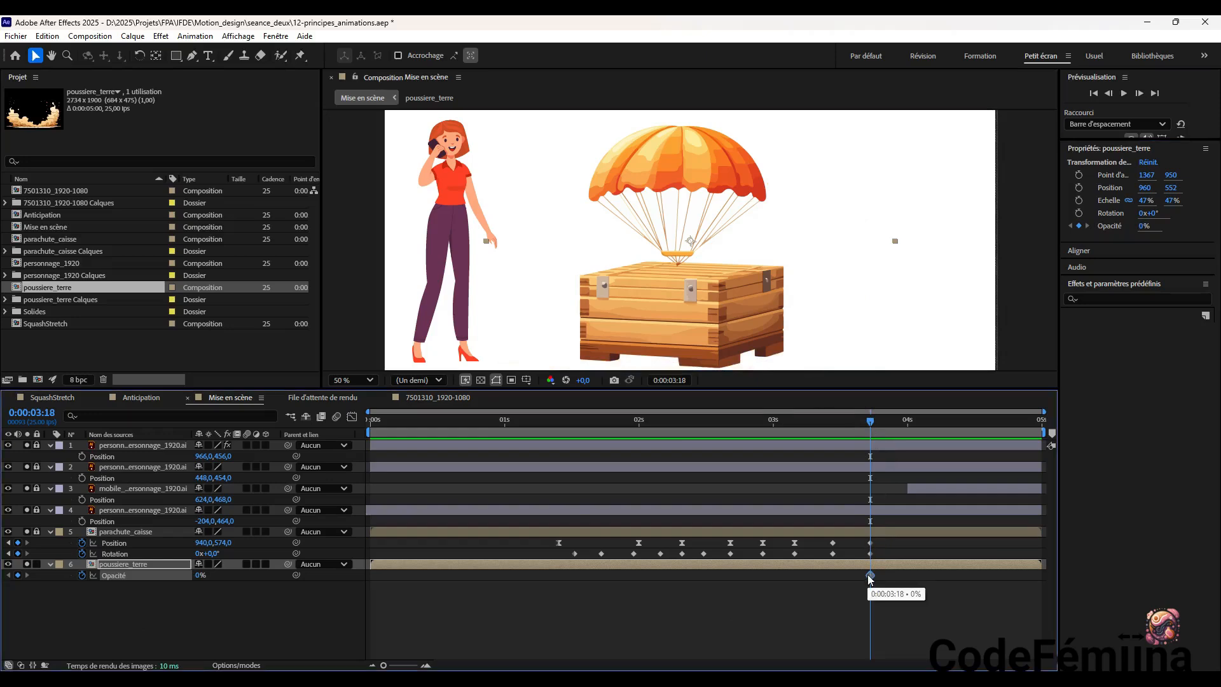
pyautogui.moveTo(868, 576); pyautogui.dragTo(854, 577)
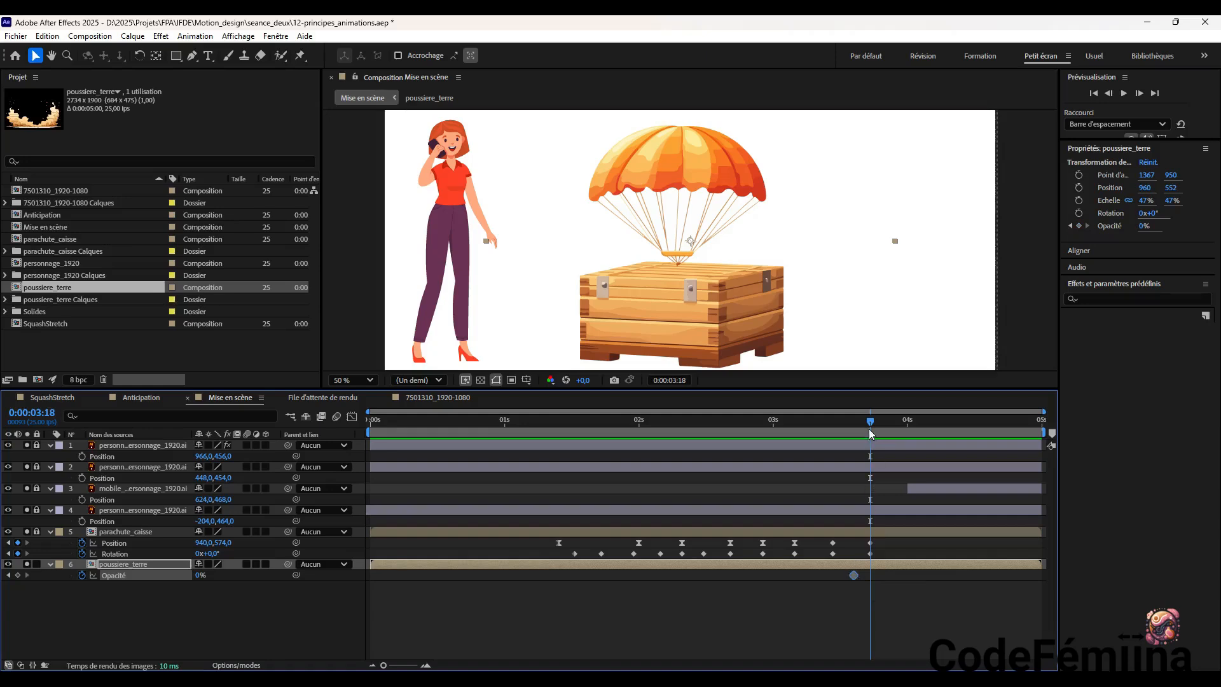
# At 0:00:03:18, set the poussiere_terre layer's Opacity to 100% to add a second keyframe
pyautogui.moveTo(866, 426); pyautogui.dragTo(850, 436)
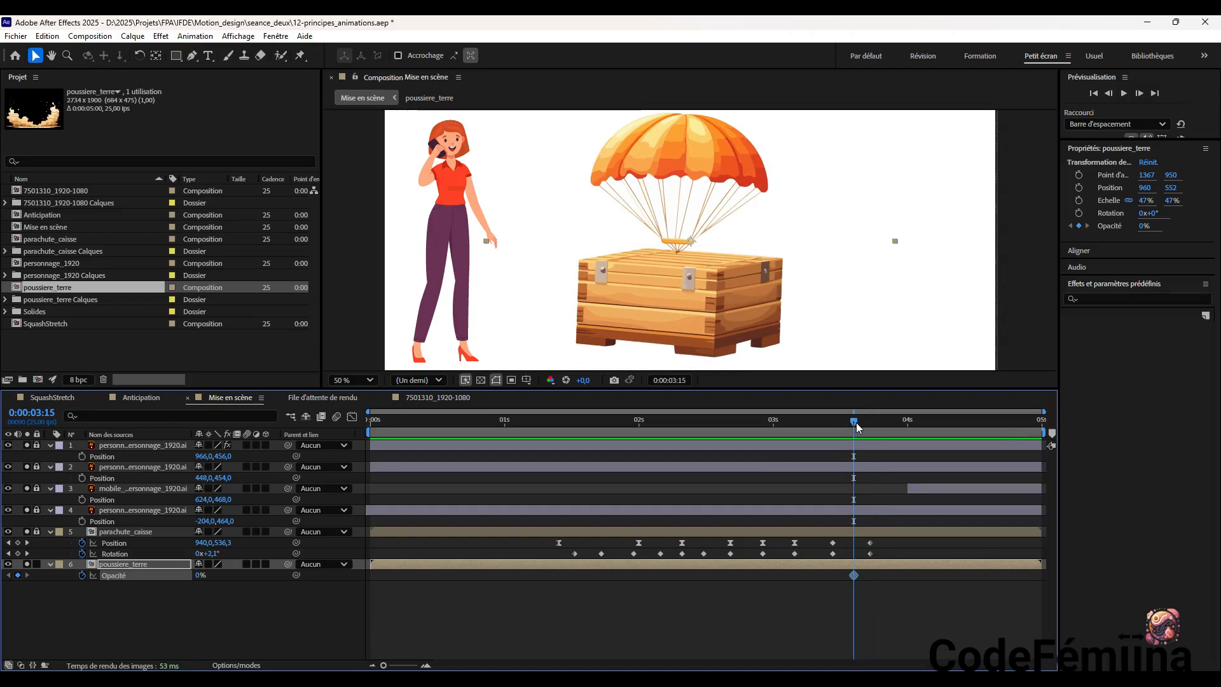
pyautogui.moveTo(856, 423); pyautogui.dragTo(863, 425)
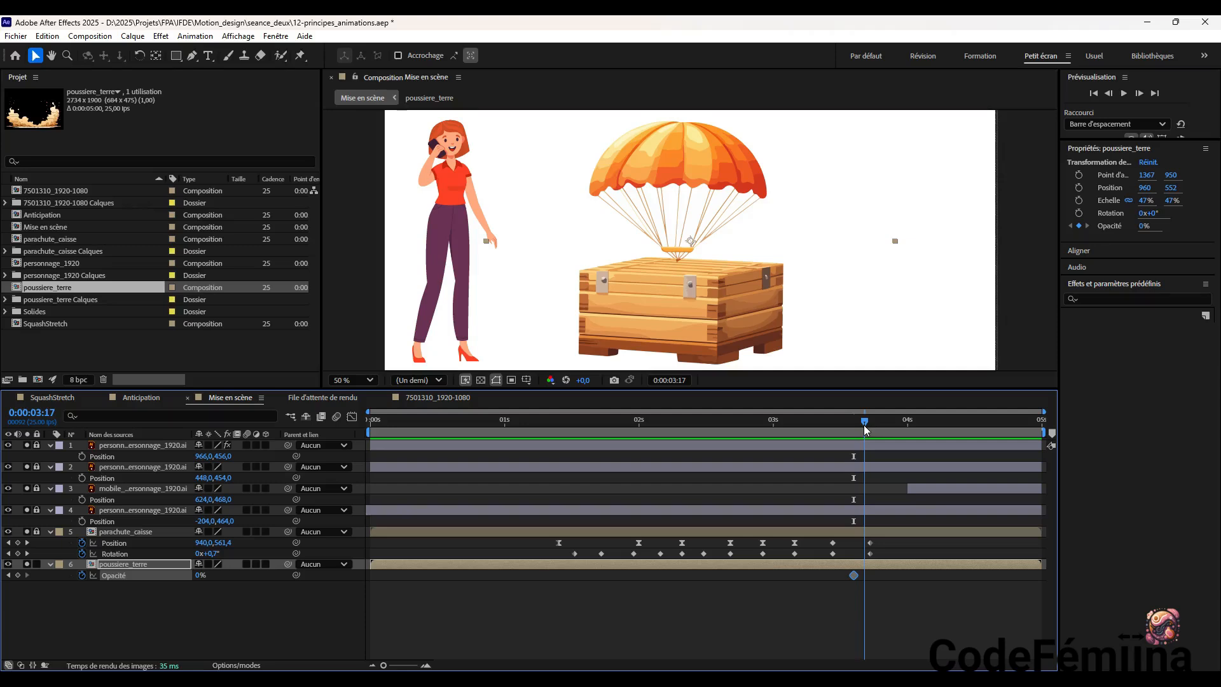
pyautogui.moveTo(865, 425); pyautogui.dragTo(872, 425)
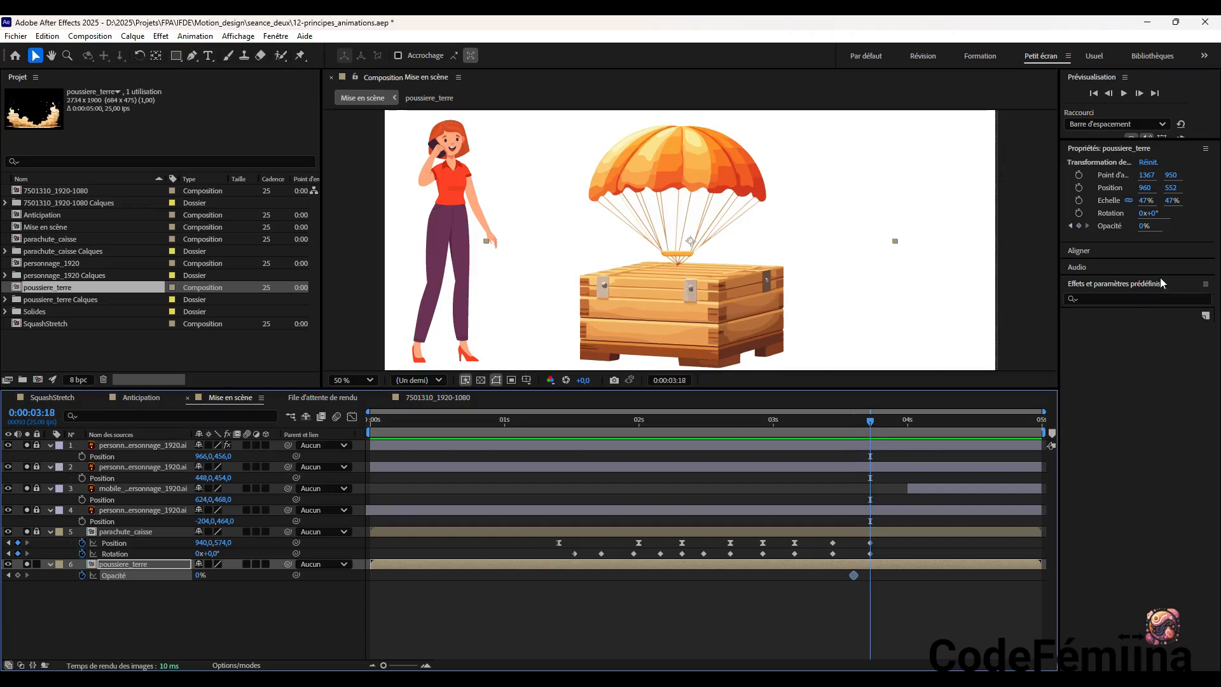
pyautogui.click(1144, 227)
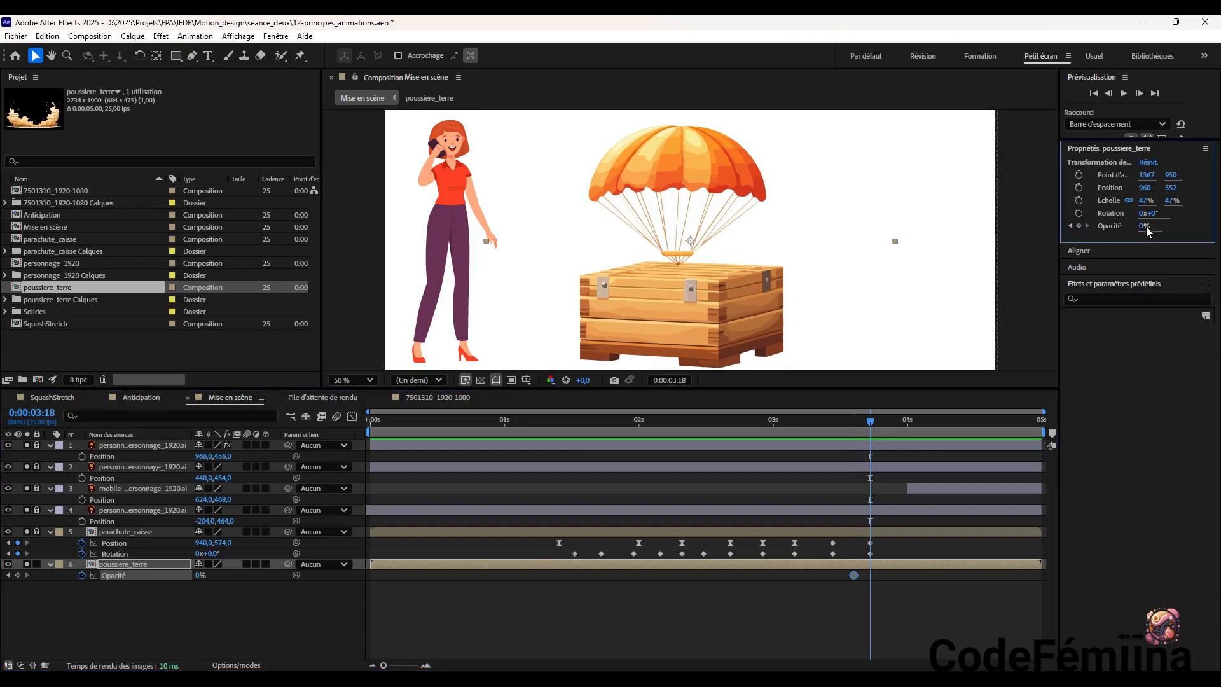
pyautogui.write('37')
pyautogui.press('Return')
pyautogui.moveTo(1183, 227); pyautogui.dragTo(1217, 233)
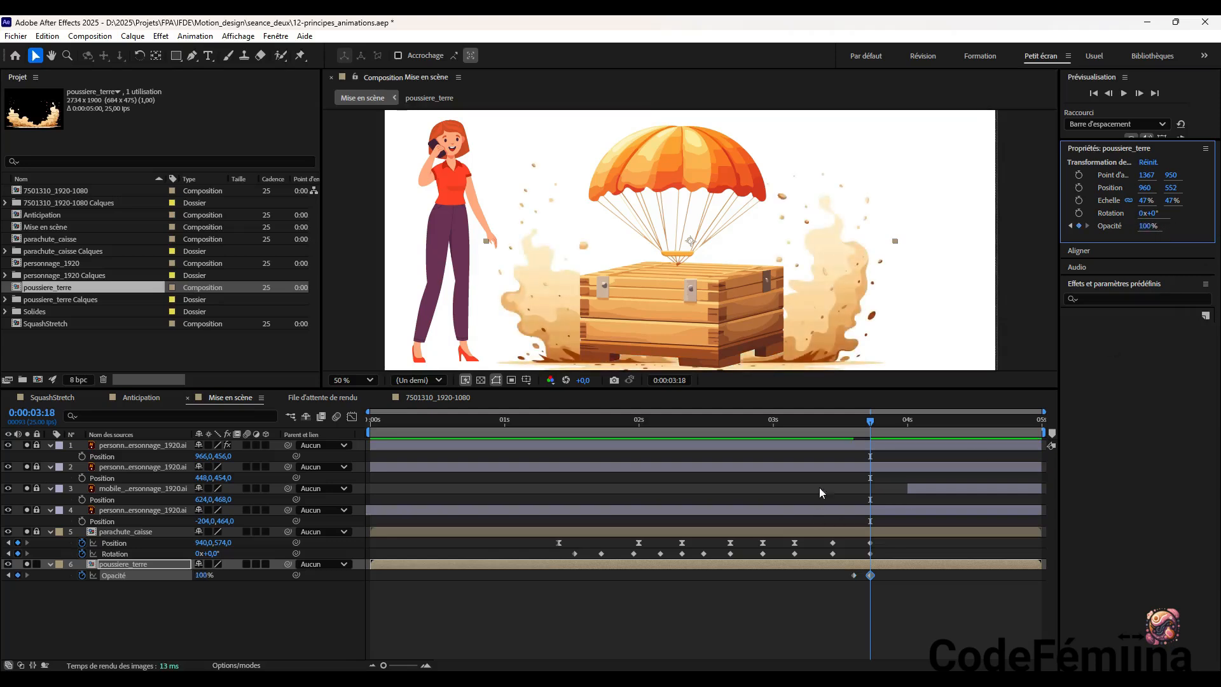
# Add poussiere_terre Opacity keyframes of 80% at 0:00:03:19 and 60% at 0:00:03:20
pyautogui.moveTo(871, 423)
pyautogui.mouseDown()
pyautogui.moveTo(849, 433)
pyautogui.moveTo(890, 432)
pyautogui.mouseUp()
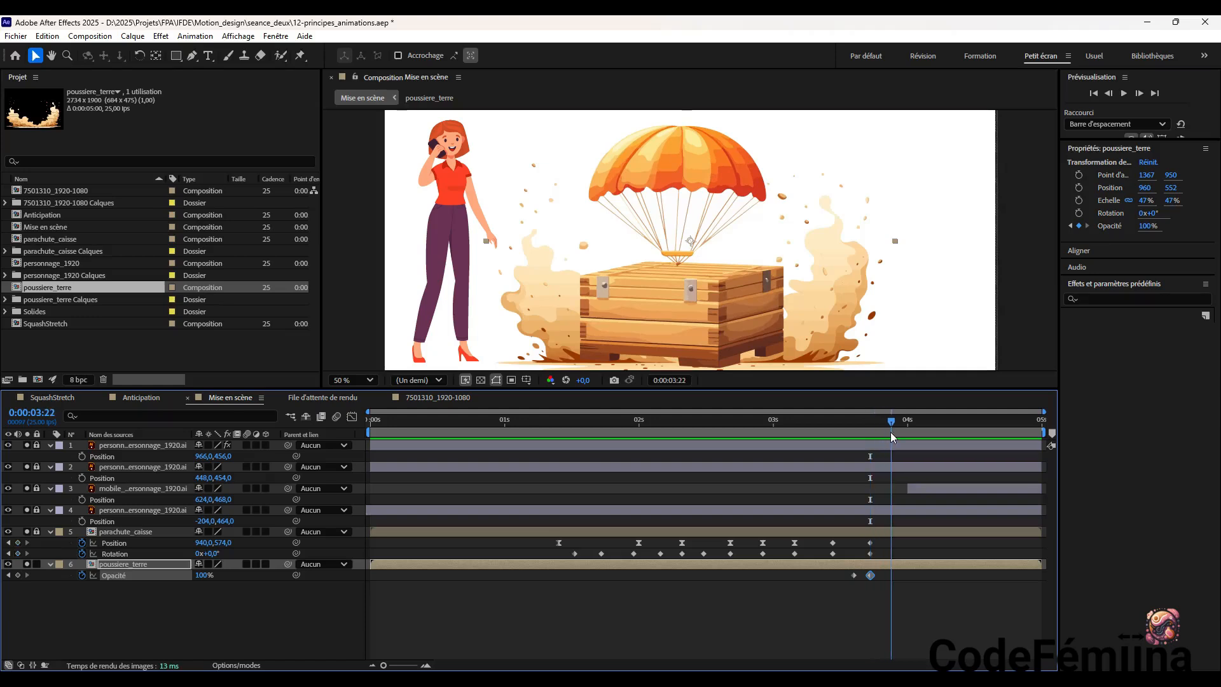
pyautogui.moveTo(890, 433); pyautogui.dragTo(875, 437)
pyautogui.click(1147, 227)
pyautogui.write('80')
pyautogui.press('Return')
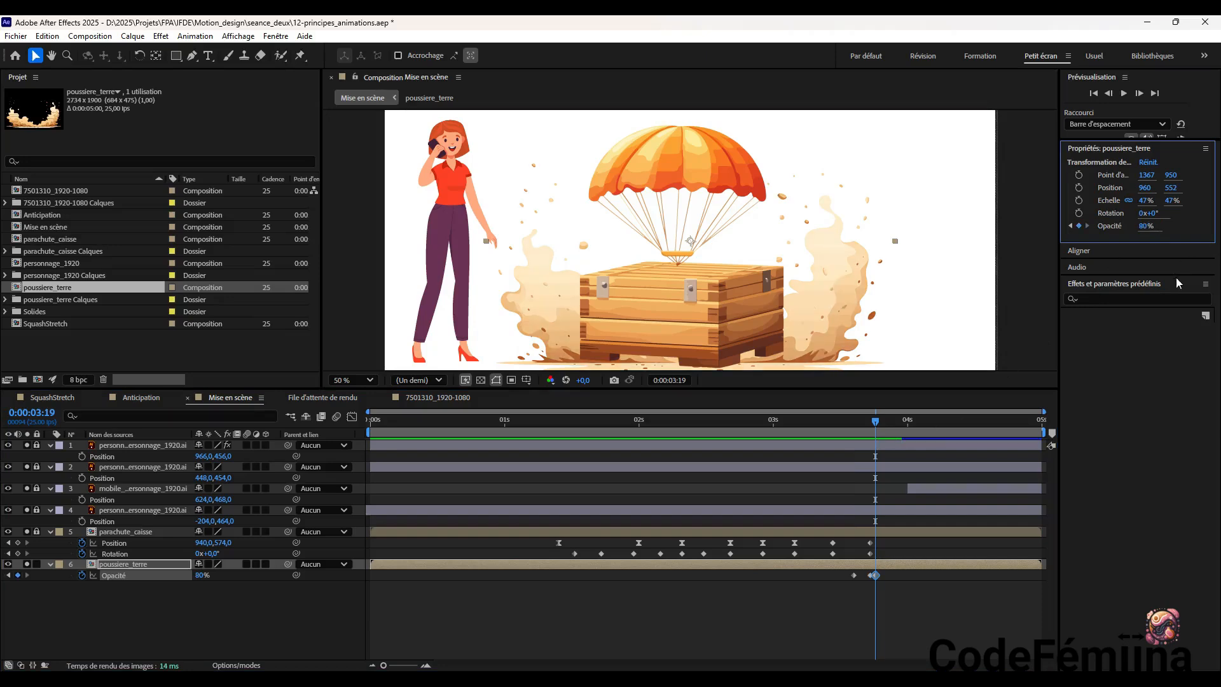
pyautogui.moveTo(876, 424); pyautogui.dragTo(879, 425)
pyautogui.click(1142, 226)
pyautogui.write('60')
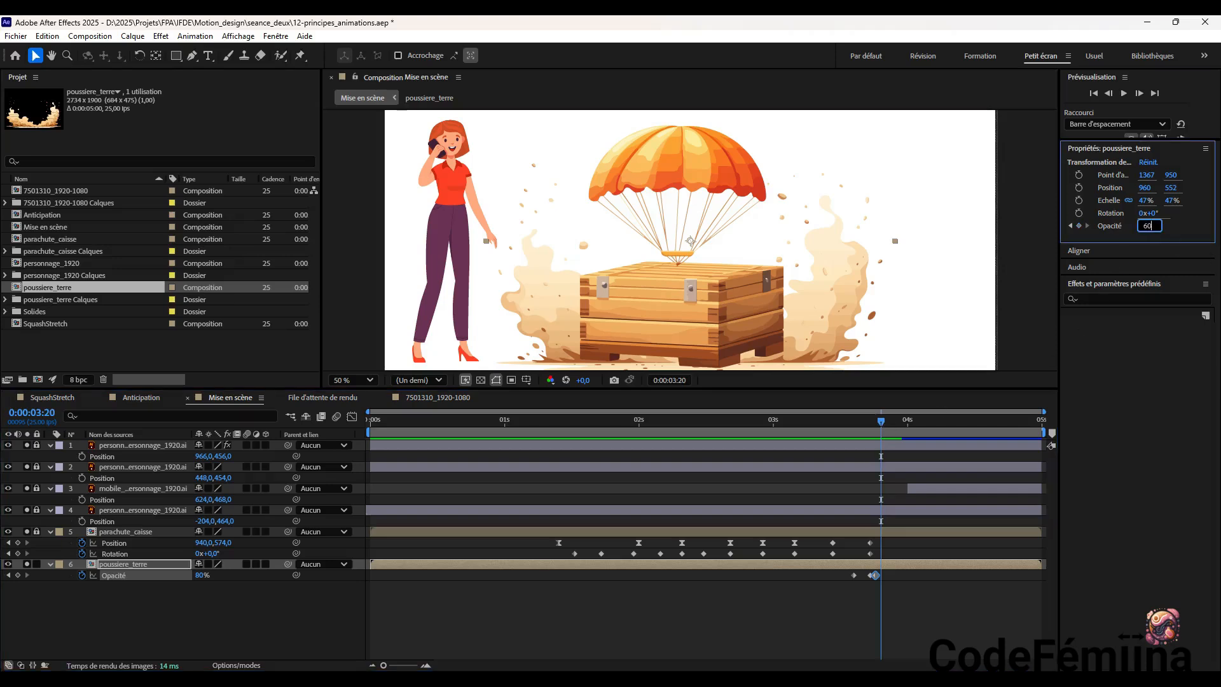
pyautogui.press('Return')
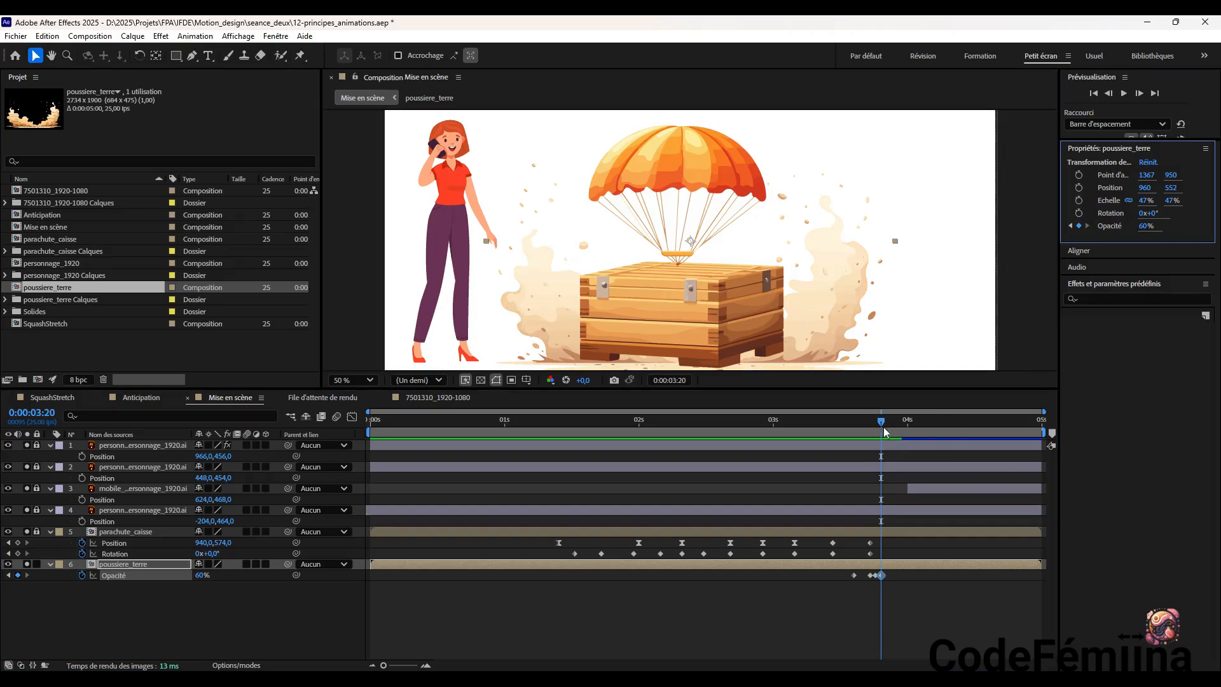
# Continue the dust fade-out with Opacity keyframes of 40% at 0:00:03:21 and 20% at 0:00:03:22
pyautogui.moveTo(881, 423); pyautogui.dragTo(885, 423)
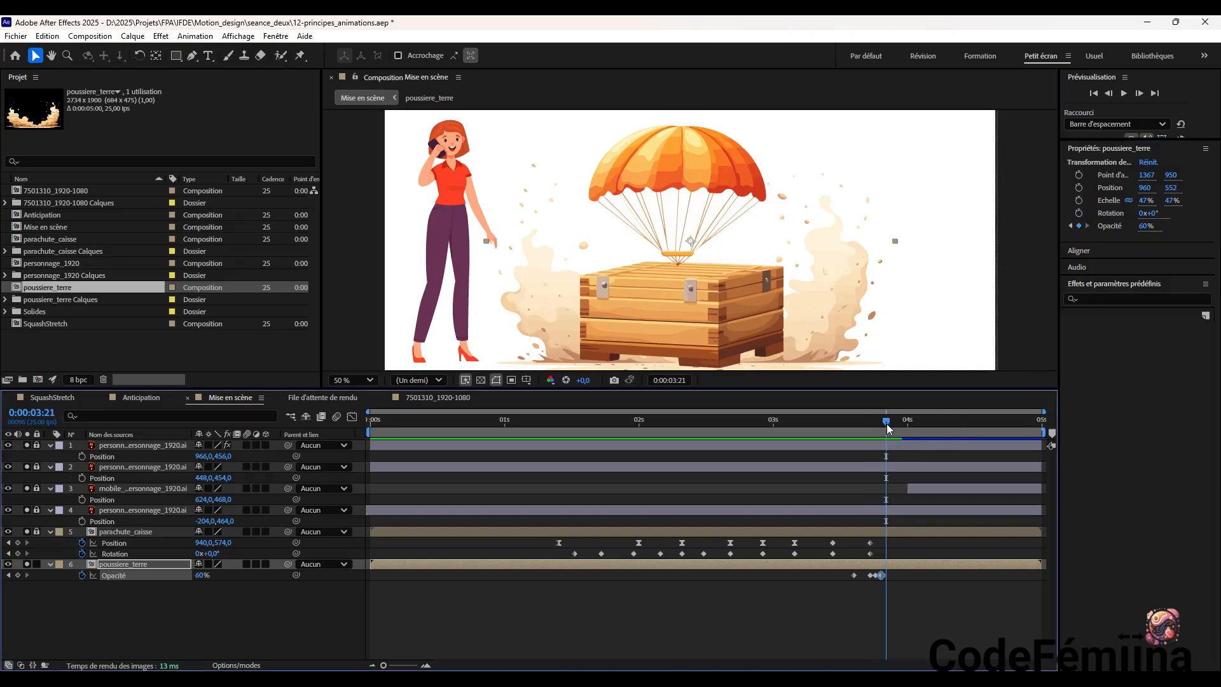
pyautogui.click(1147, 226)
pyautogui.write('40')
pyautogui.press('Return')
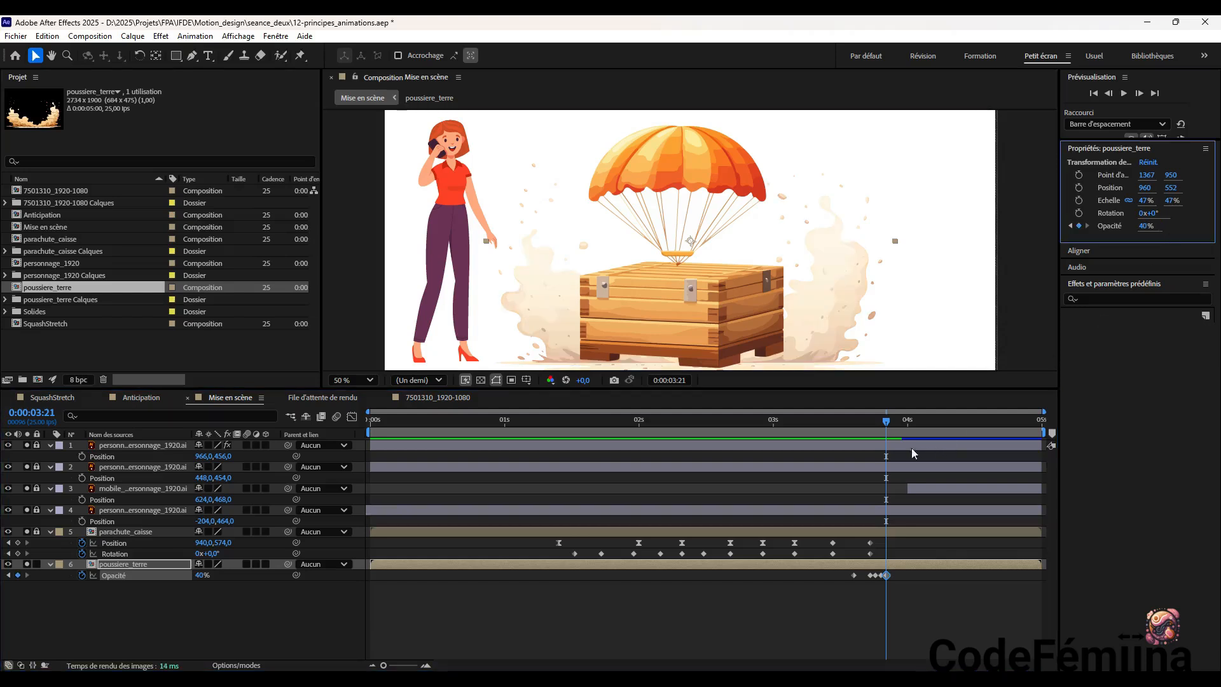
pyautogui.moveTo(885, 426); pyautogui.dragTo(890, 426)
pyautogui.click(1143, 228)
pyautogui.write('20')
pyautogui.press('Return')
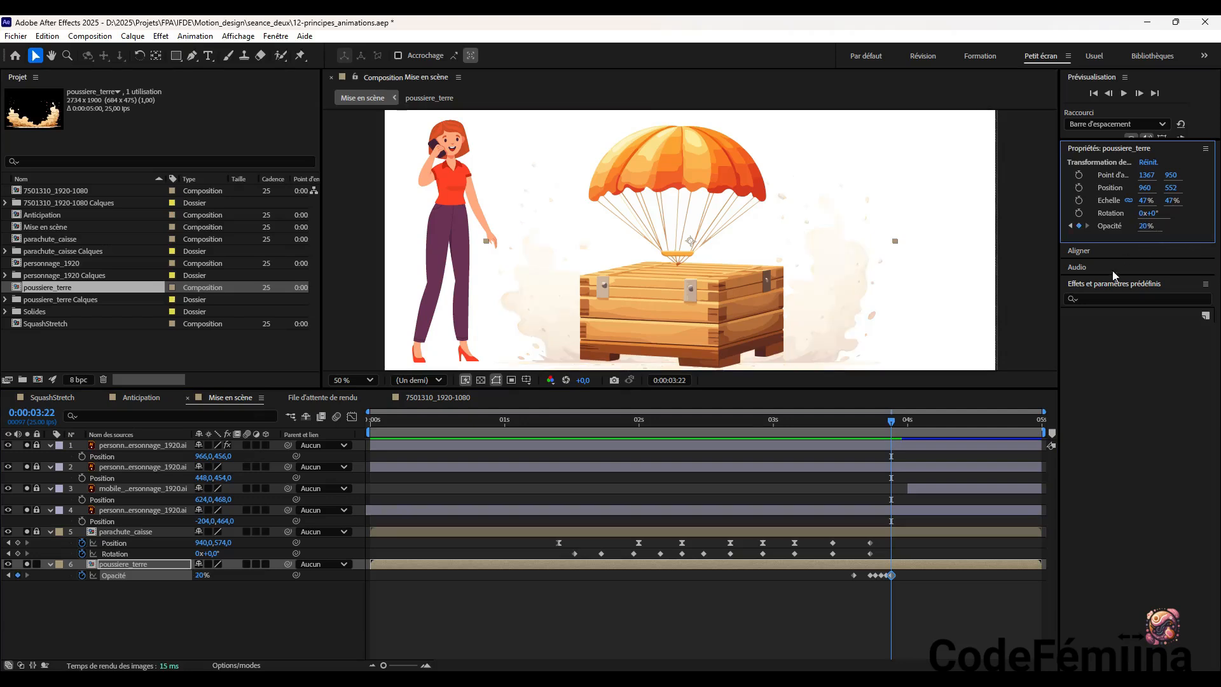
# Finish the poussiere_terre layer's fade-out with Opacity keyframes of 10% at 0:00:03:23 and 0% at 0:00:04:00
pyautogui.moveTo(891, 422); pyautogui.dragTo(895, 422)
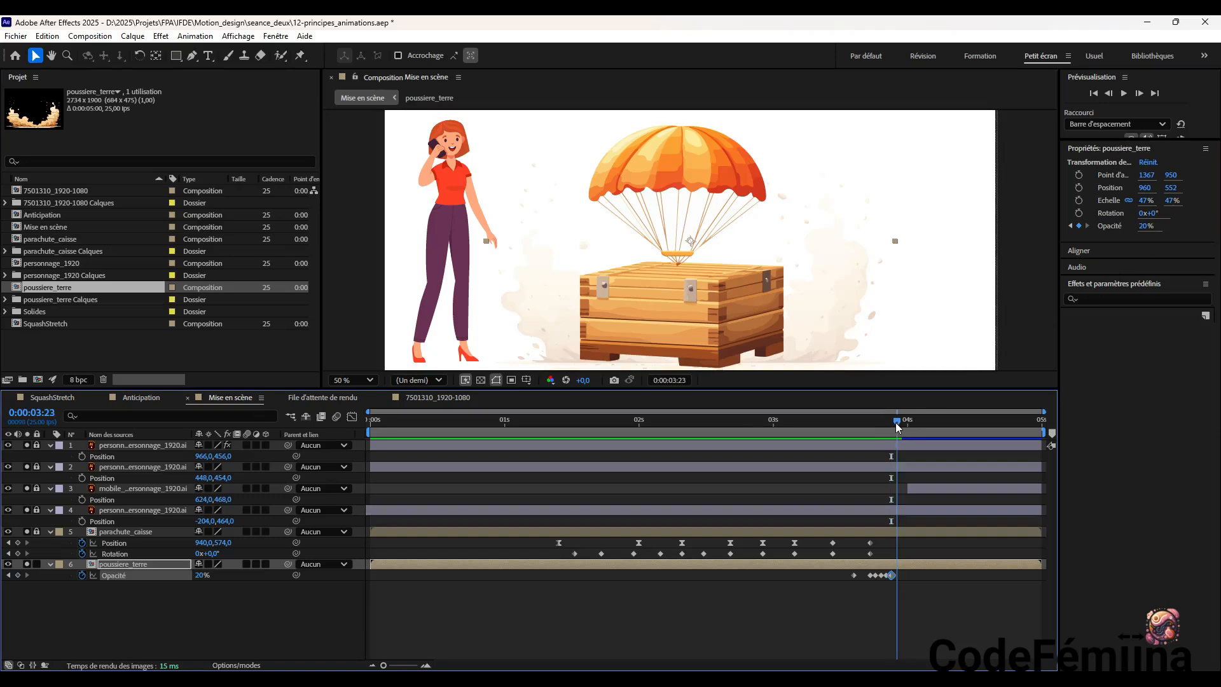
pyautogui.click(1144, 227)
pyautogui.write('10')
pyautogui.press('Return')
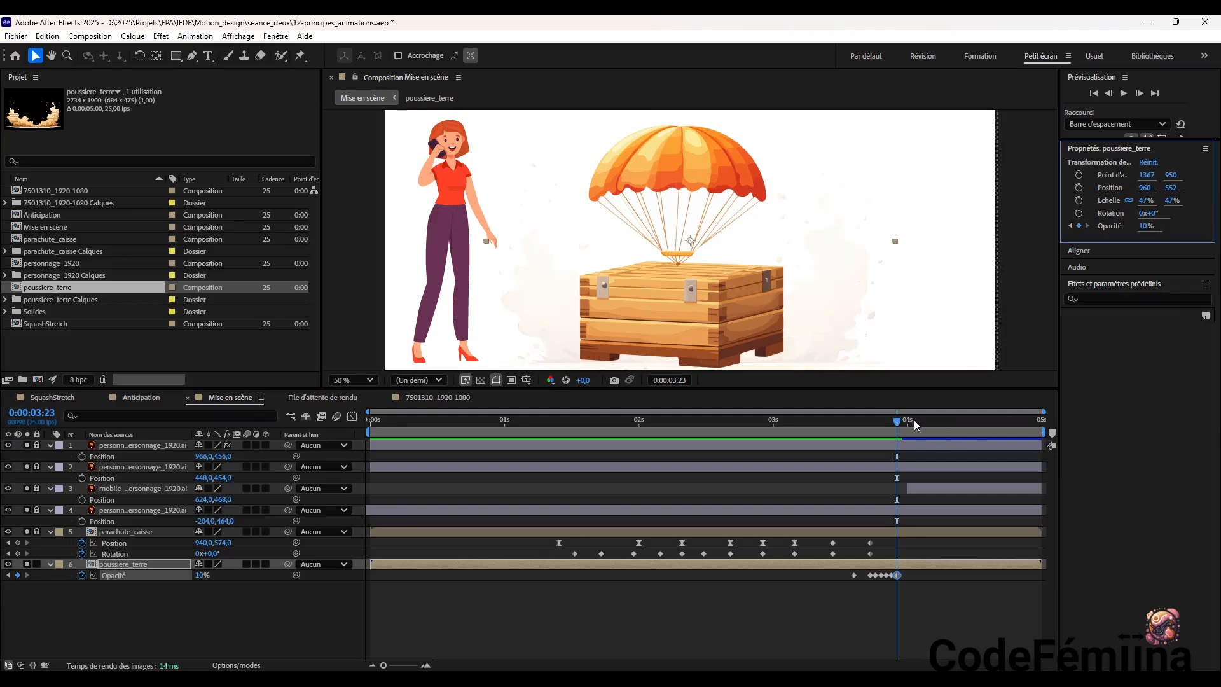
pyautogui.moveTo(899, 421); pyautogui.dragTo(905, 423)
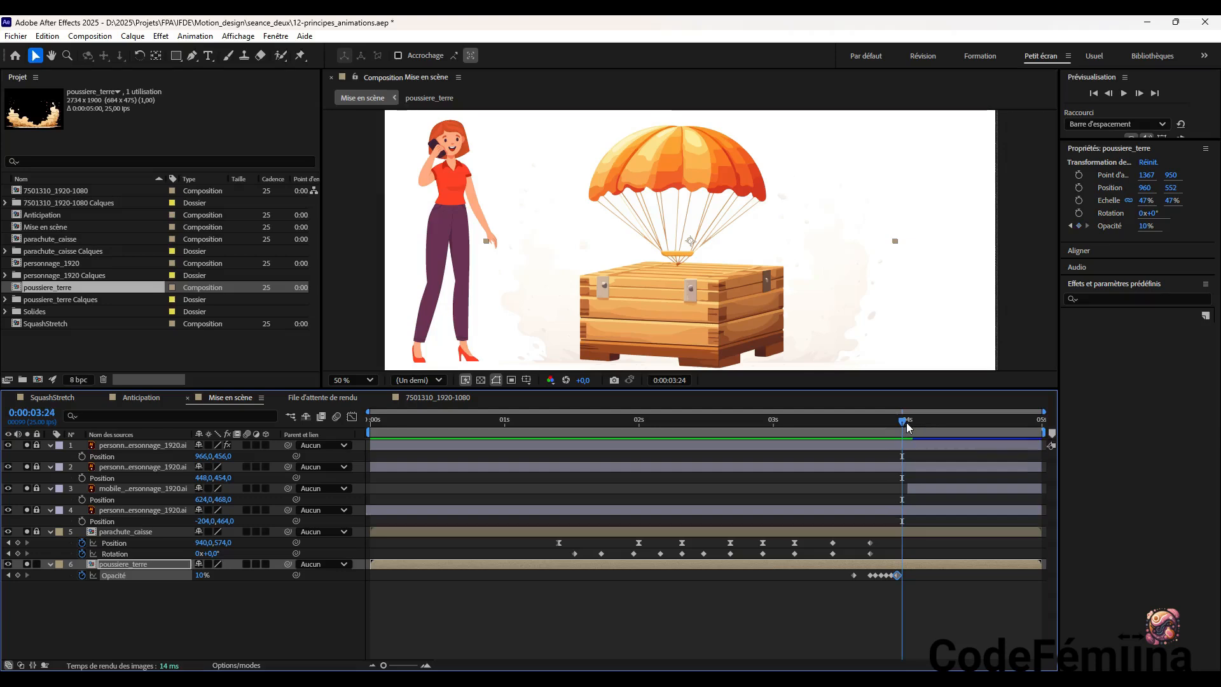
pyautogui.click(907, 422)
pyautogui.click(1146, 226)
pyautogui.write('0')
pyautogui.press('Return')
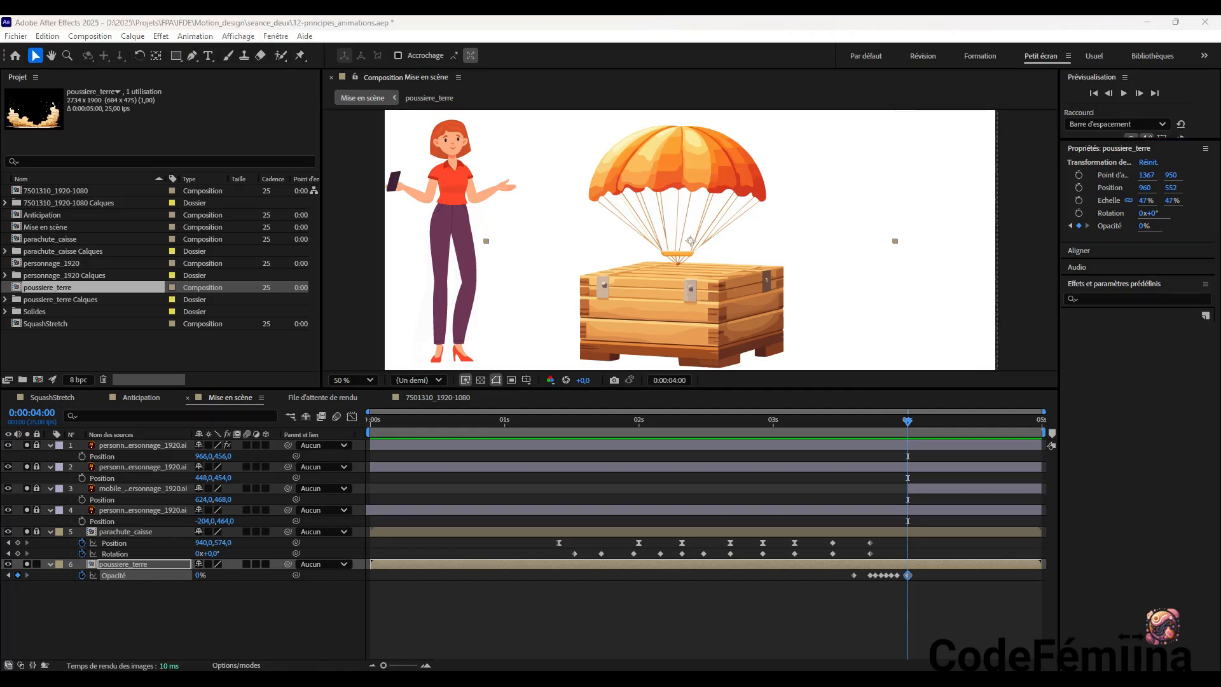
pyautogui.moveTo(907, 425); pyautogui.dragTo(912, 507)
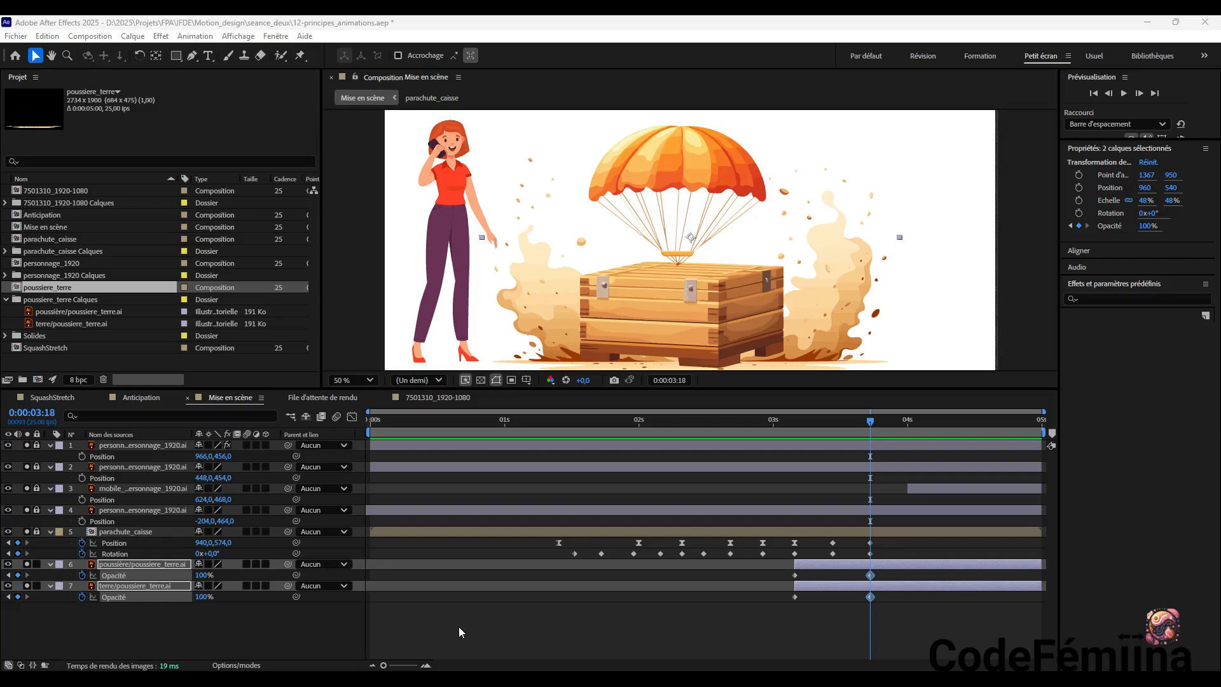
# Undo the start trim of the terre/poussiere_terre.ai layer and set its Opacity to 100% at 0:00:00:00
pyautogui.hotkey('ctrl', 'z')
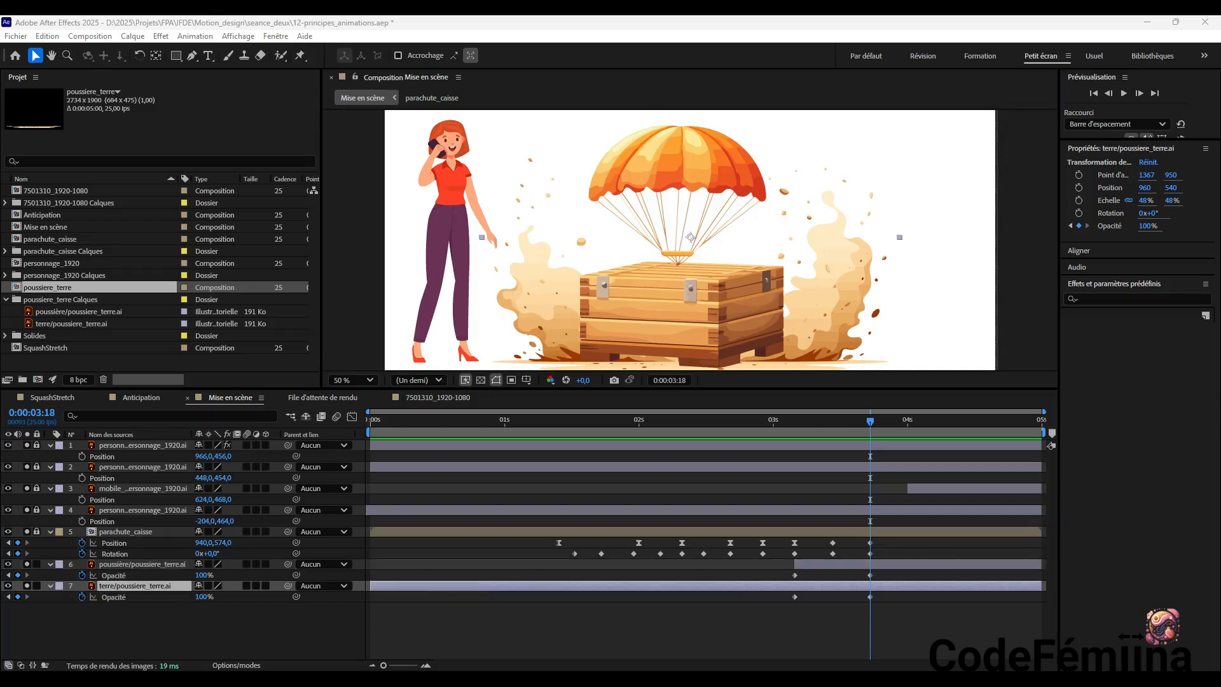
pyautogui.moveTo(870, 424); pyautogui.dragTo(359, 487)
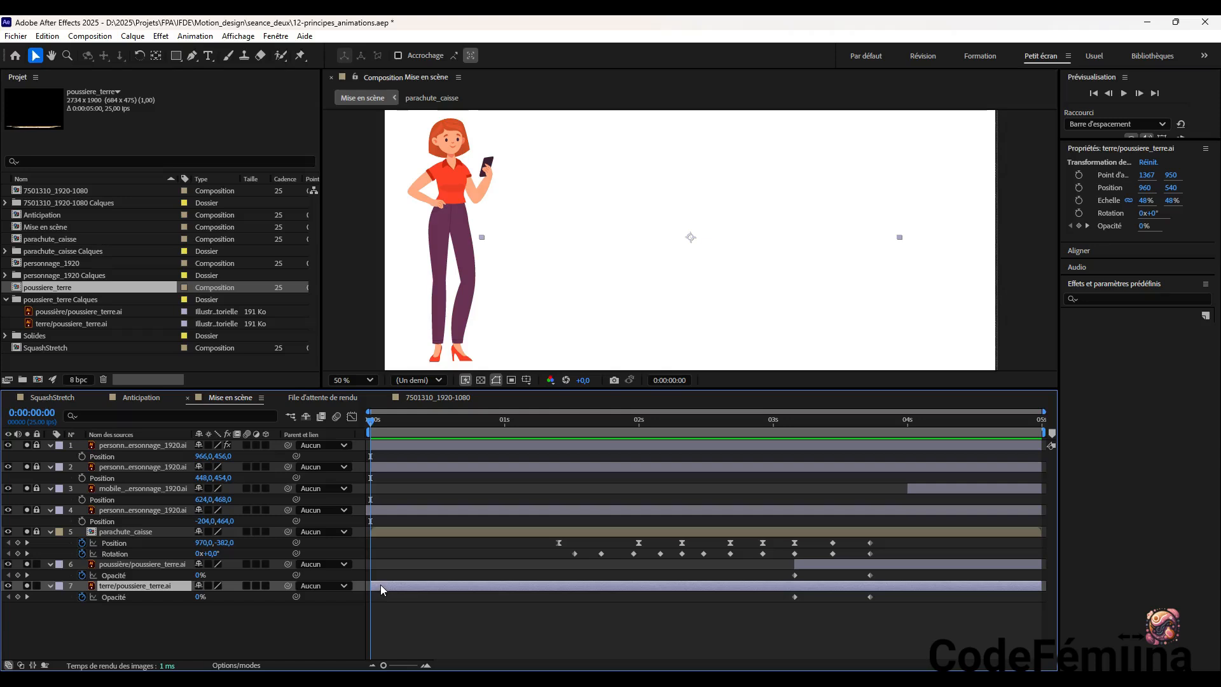
pyautogui.click(1144, 226)
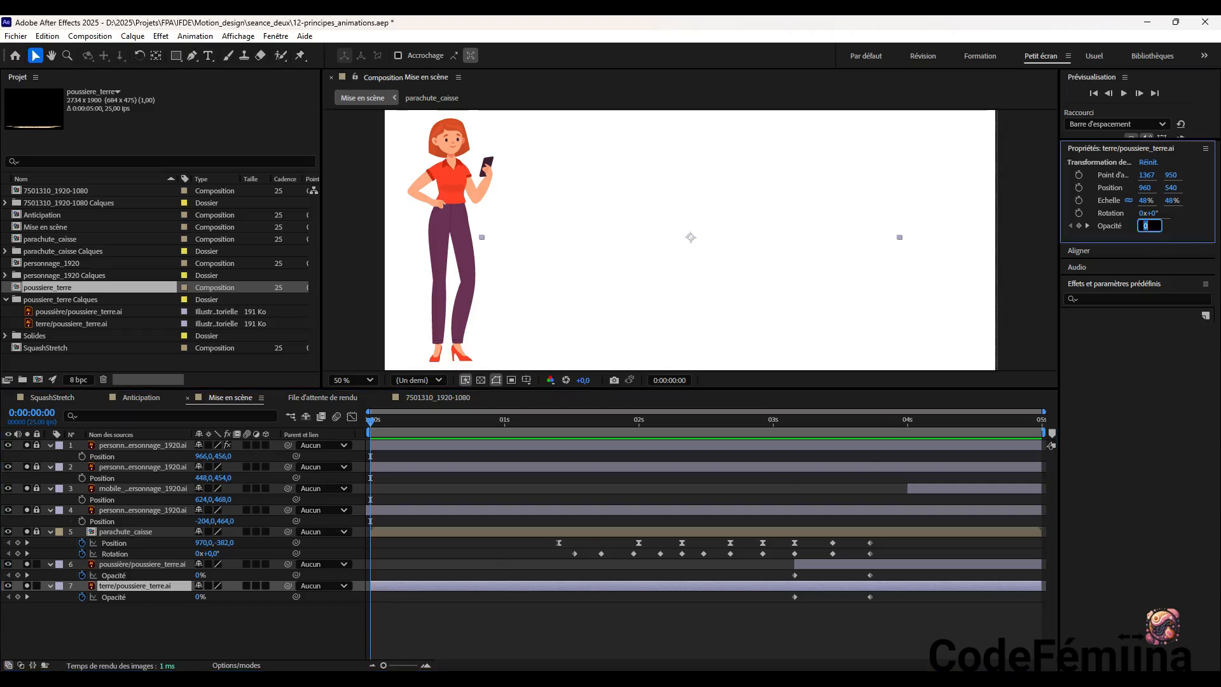
pyautogui.write('100')
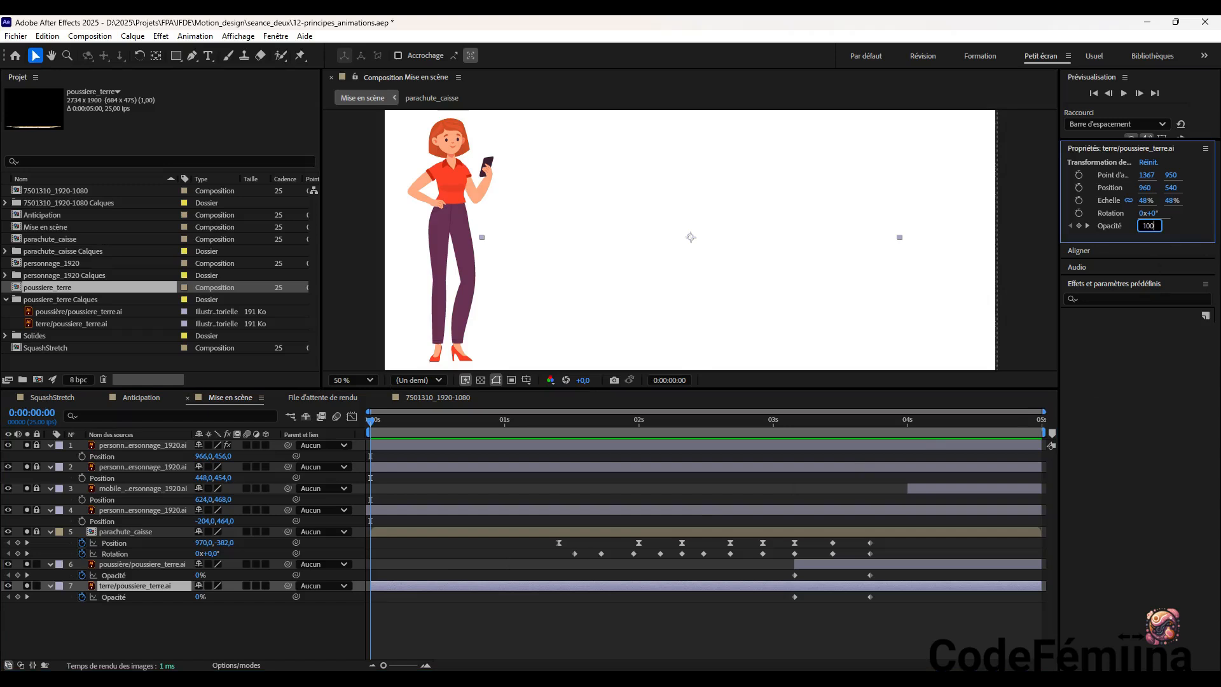
pyautogui.press('Return')
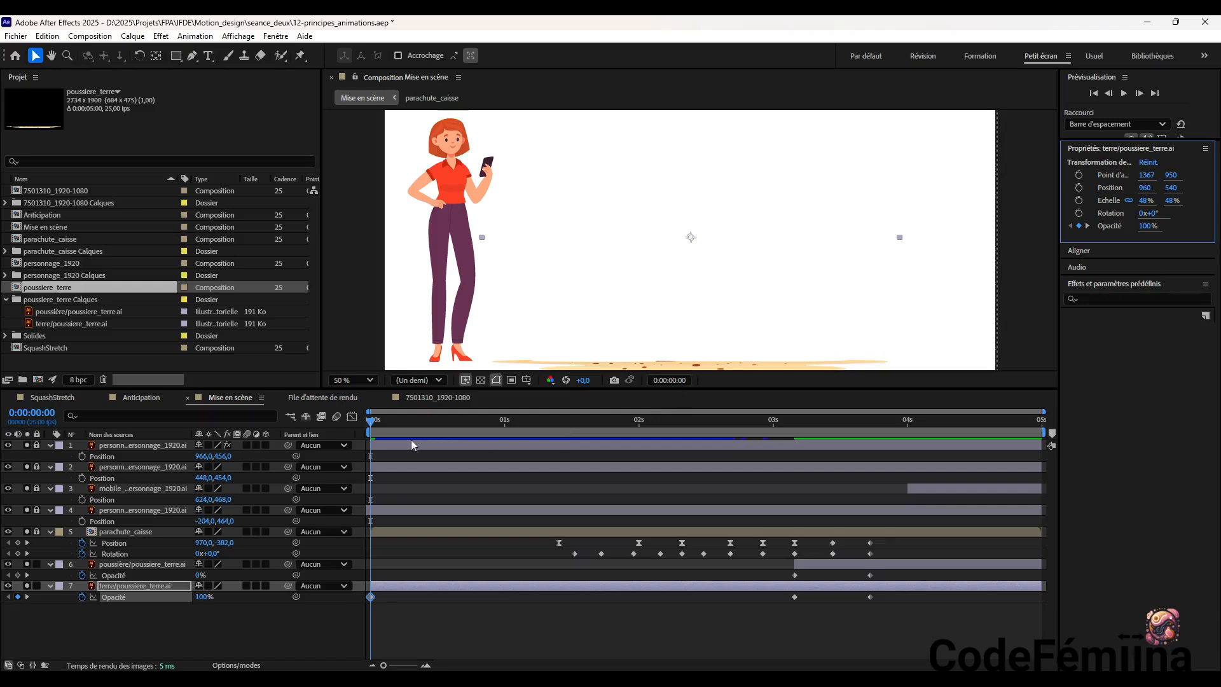
# Change the terre/poussiere_terre.ai layer's Opacity keyframe at 0:00:03:04 to 100%
pyautogui.moveTo(375, 426); pyautogui.dragTo(792, 440)
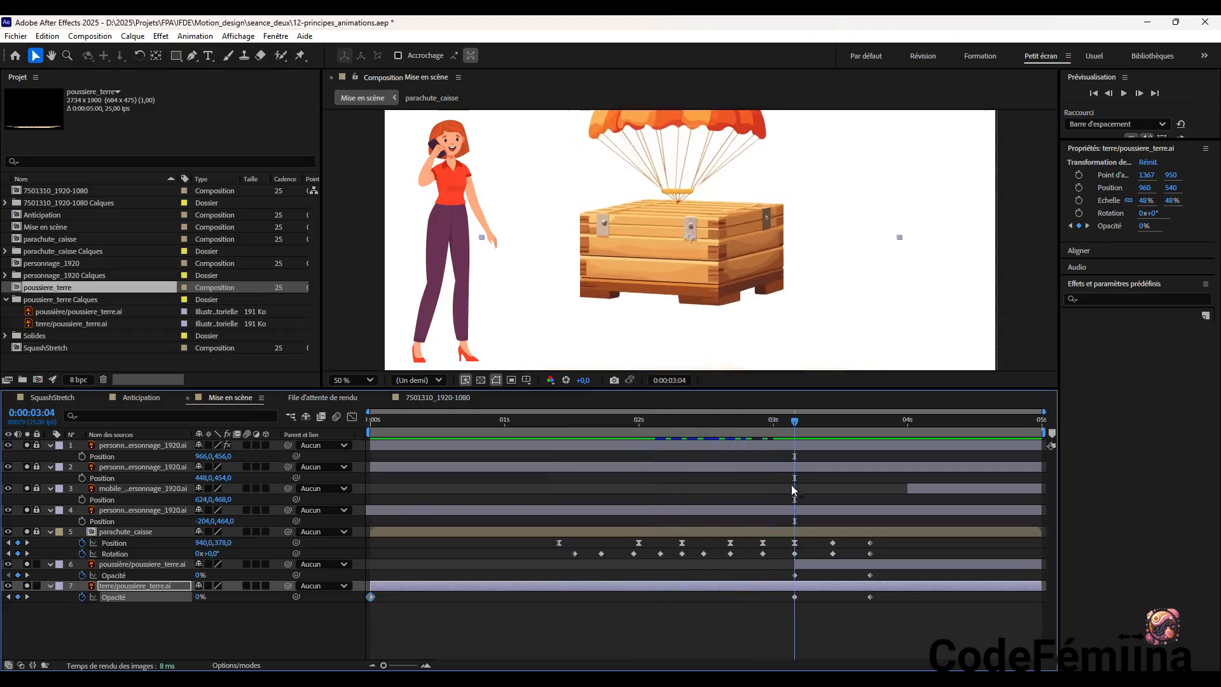
pyautogui.click(795, 596)
pyautogui.click(1145, 226)
pyautogui.write('100')
pyautogui.press('Return')
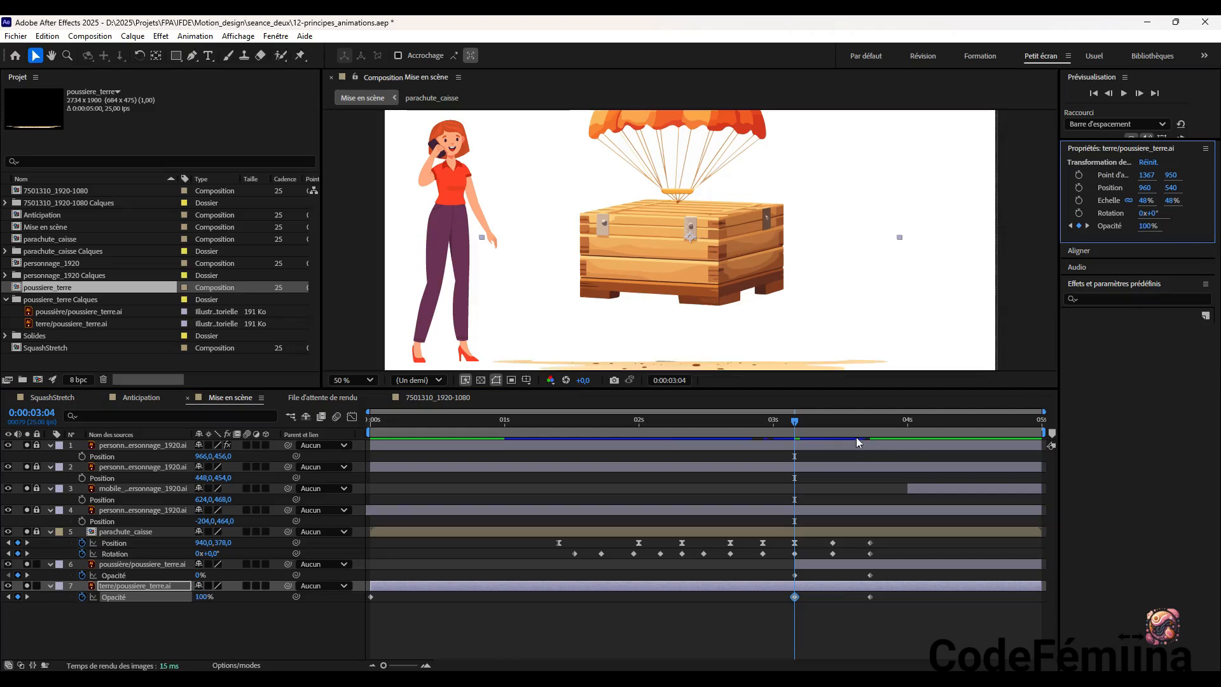
# Delete the poussière/poussiere_terre.ai layer's Opacity keyframe at 0:00:03:04
pyautogui.moveTo(796, 421); pyautogui.dragTo(872, 494)
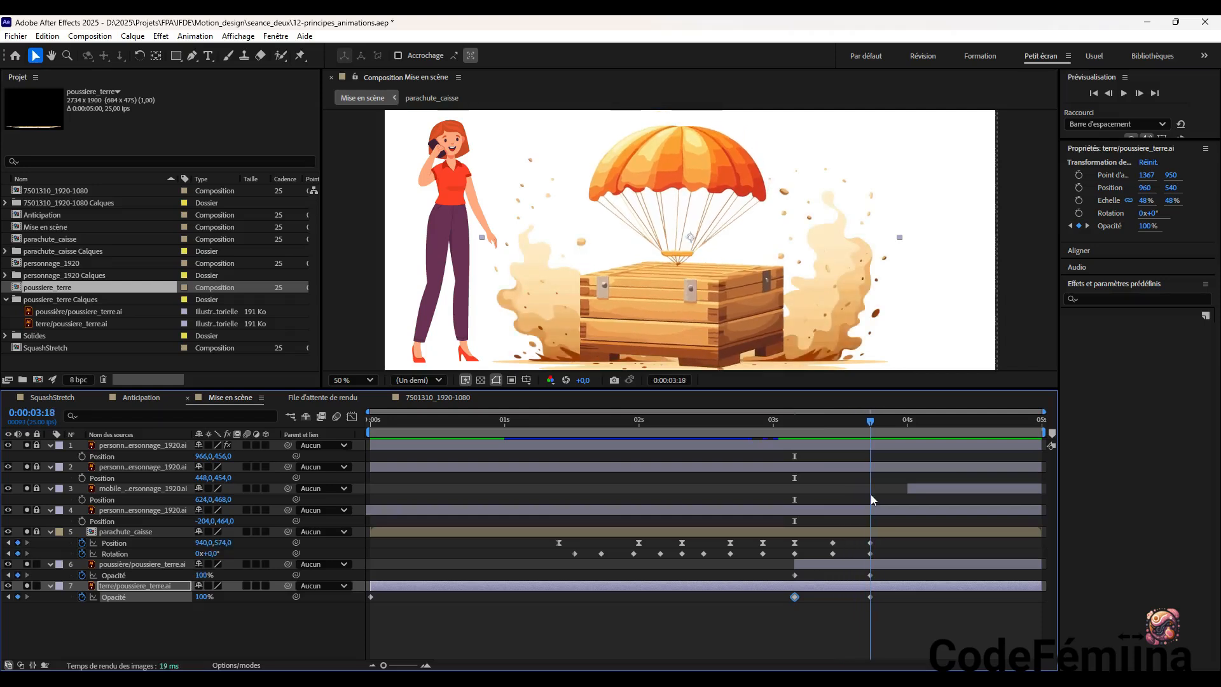
pyautogui.click(870, 575)
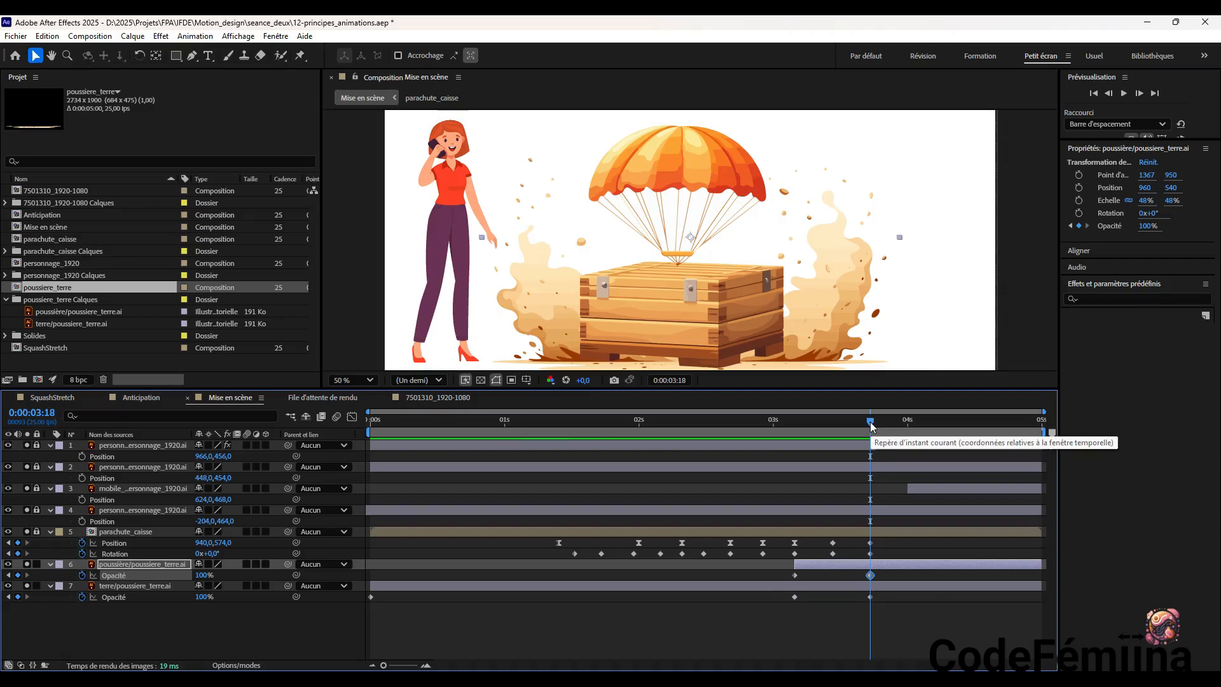
pyautogui.click(794, 575)
pyautogui.moveTo(871, 422); pyautogui.dragTo(795, 468)
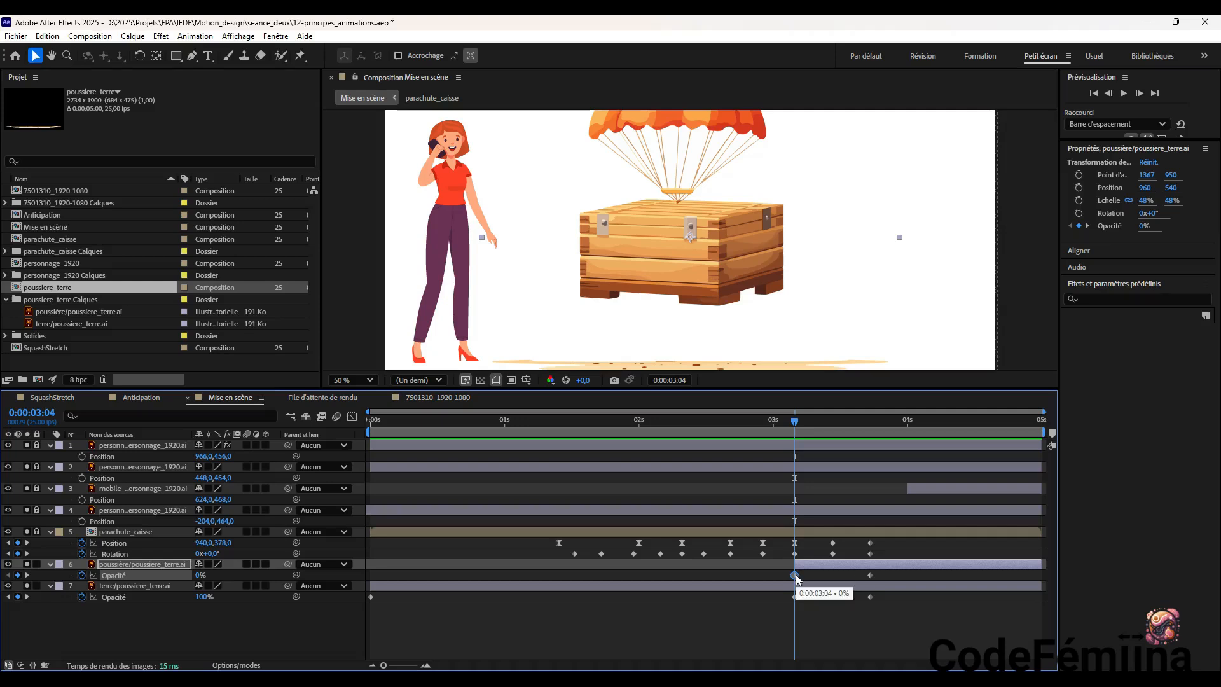
pyautogui.press('Delete')
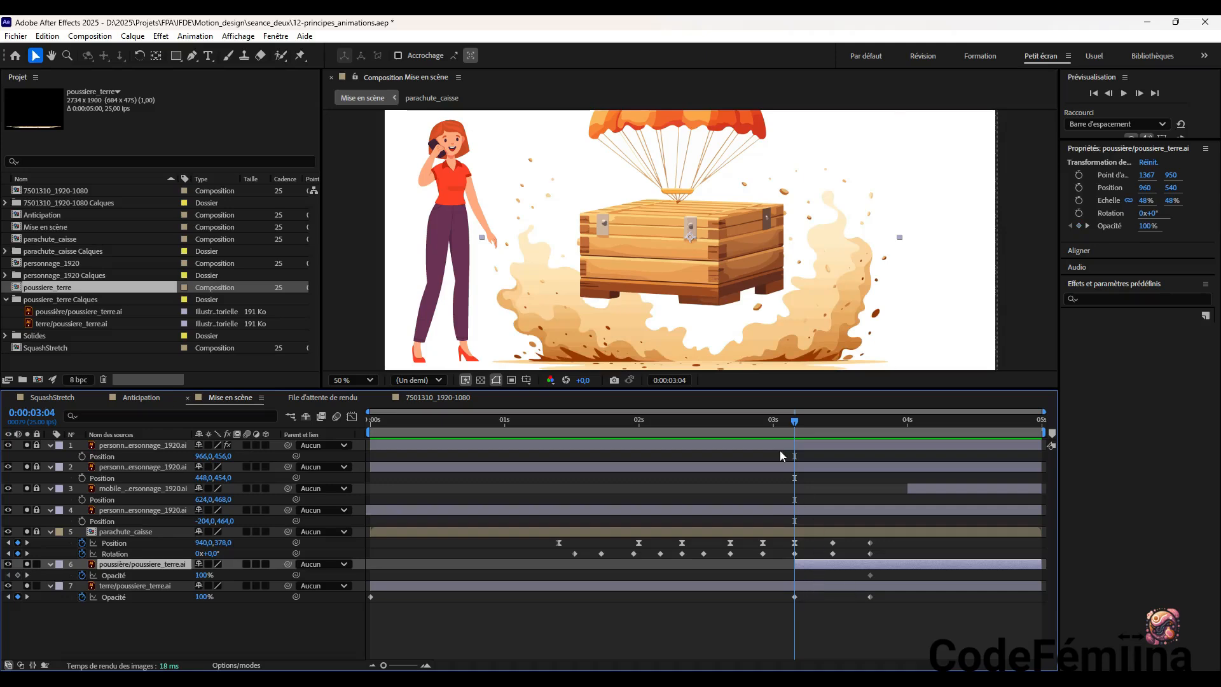
# Trim the start of the poussière/poussiere_terre.ai layer to its Opacity keyframe at 0:00:03:18
pyautogui.moveTo(796, 422); pyautogui.dragTo(872, 441)
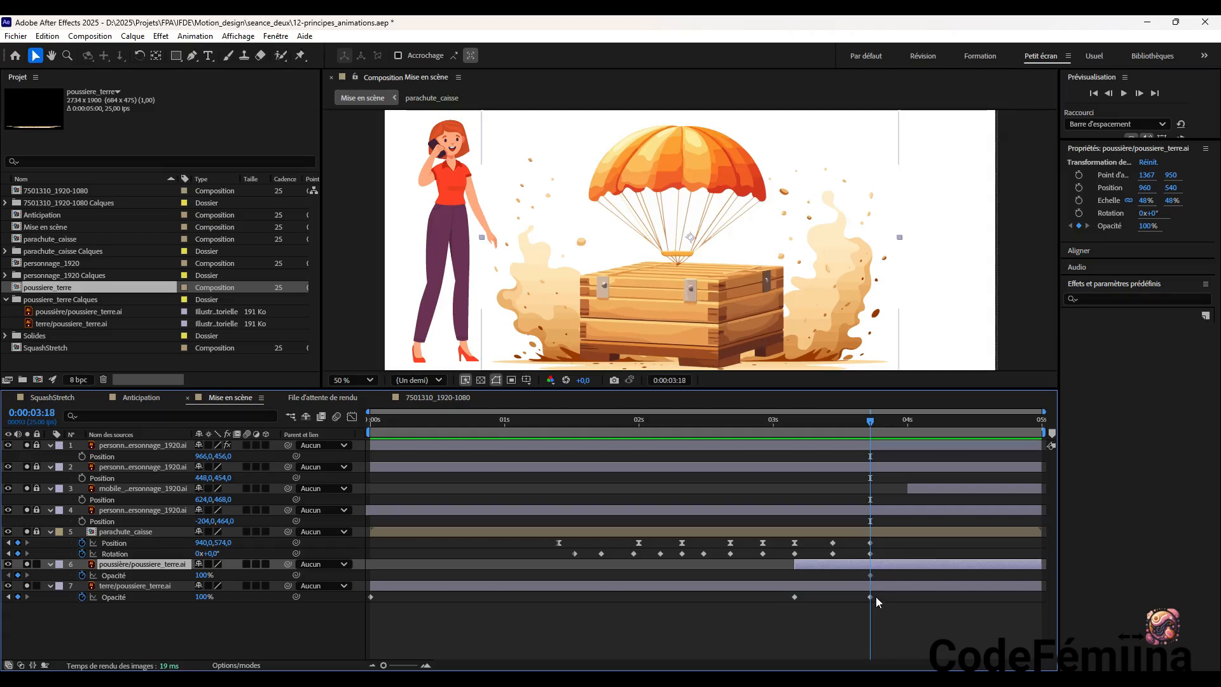
pyautogui.click(870, 576)
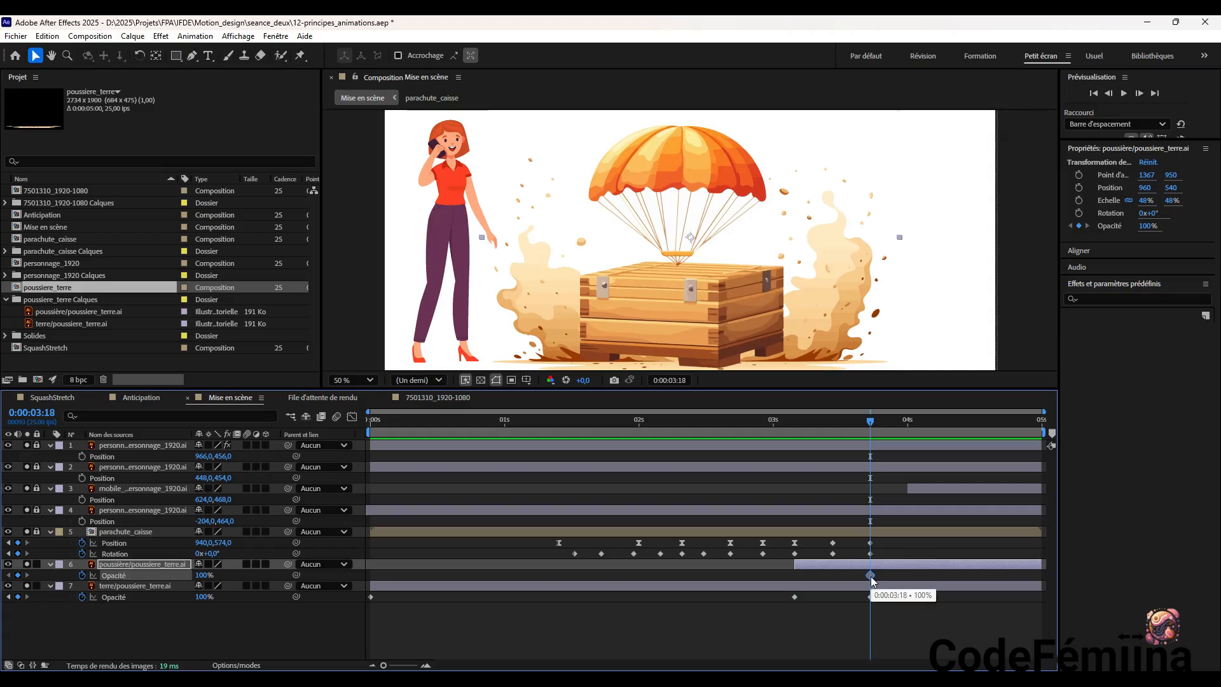
pyautogui.moveTo(869, 424); pyautogui.dragTo(870, 426)
pyautogui.moveTo(795, 564); pyautogui.dragTo(869, 564)
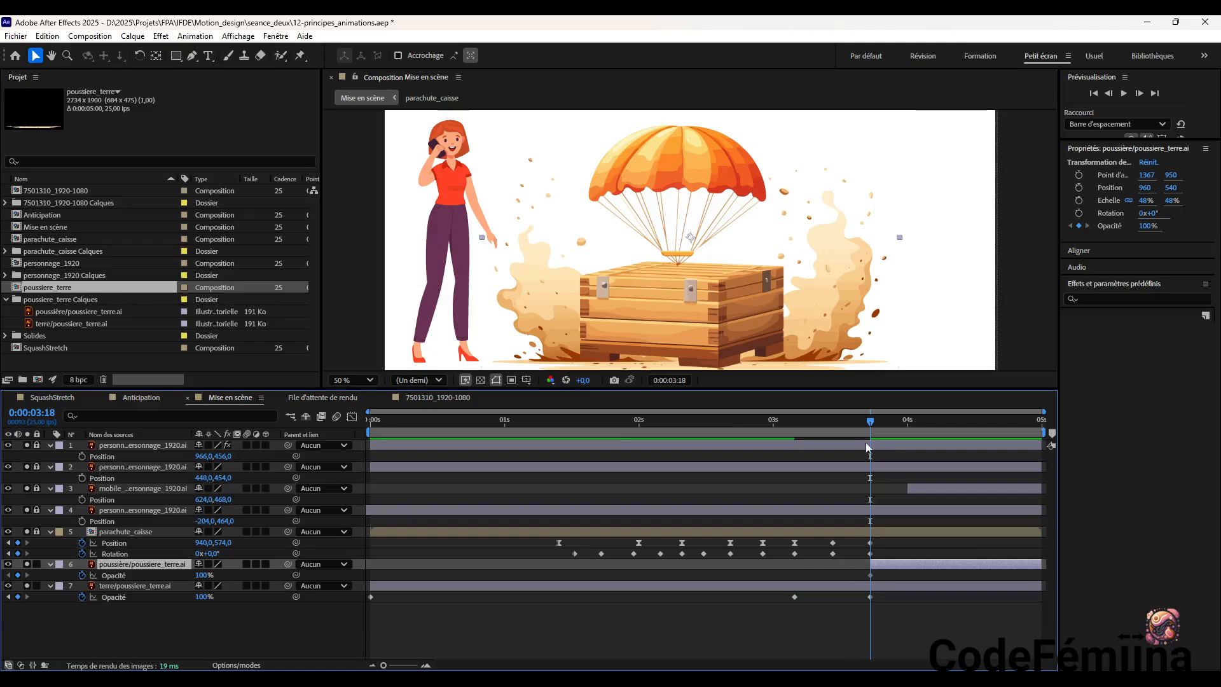
# Add Opacity keyframes of 80% at 0:00:03:19 and 60% at 0:00:03:21 on the poussière/poussiere_terre.ai layer
pyautogui.moveTo(866, 421)
pyautogui.mouseDown()
pyautogui.moveTo(854, 425)
pyautogui.moveTo(876, 430)
pyautogui.mouseUp()
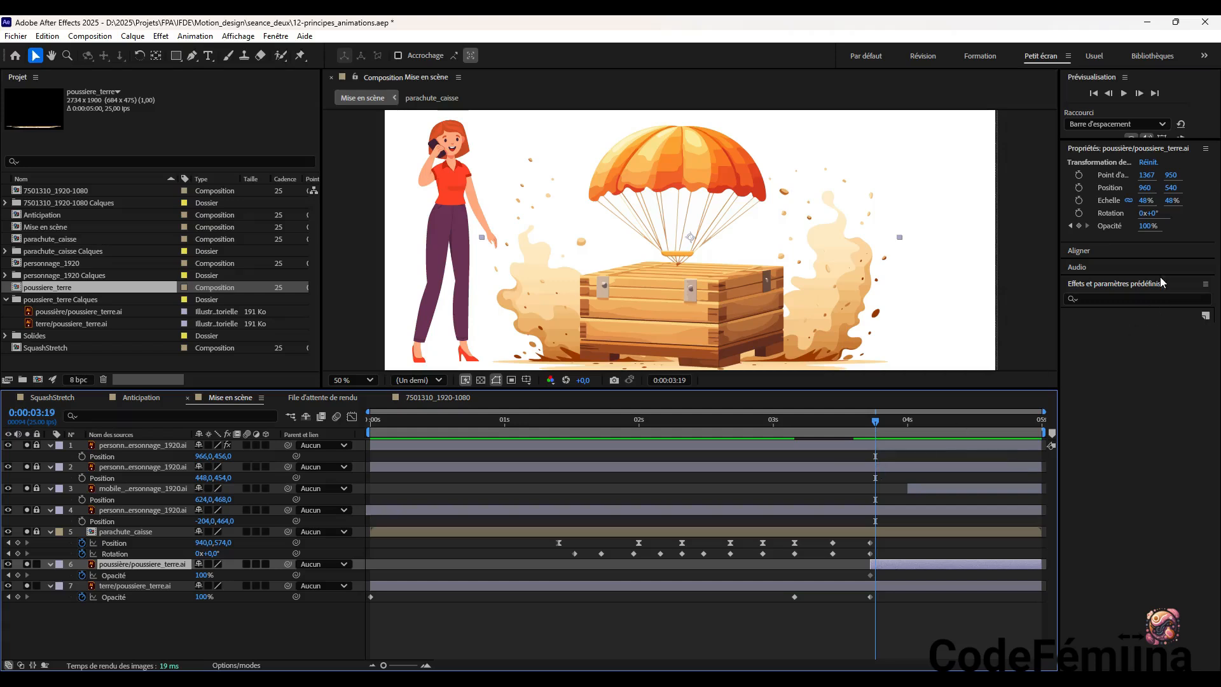
pyautogui.click(1148, 226)
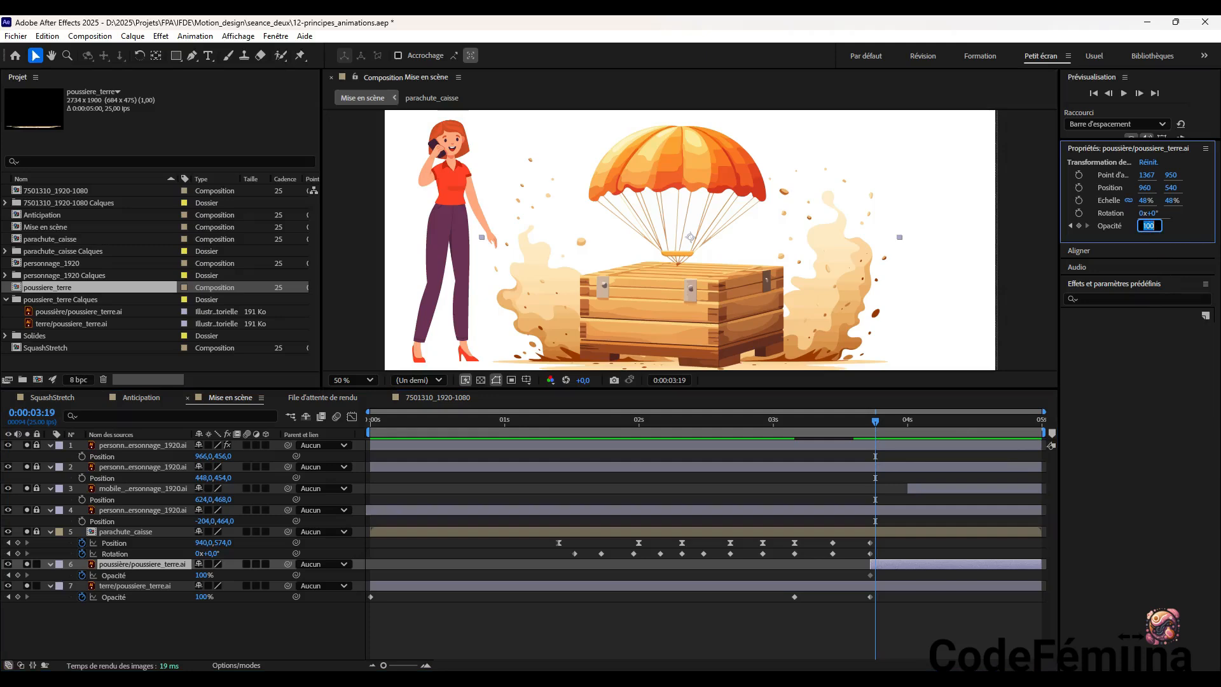
pyautogui.write('80')
pyautogui.press('Return')
pyautogui.moveTo(875, 422); pyautogui.dragTo(886, 422)
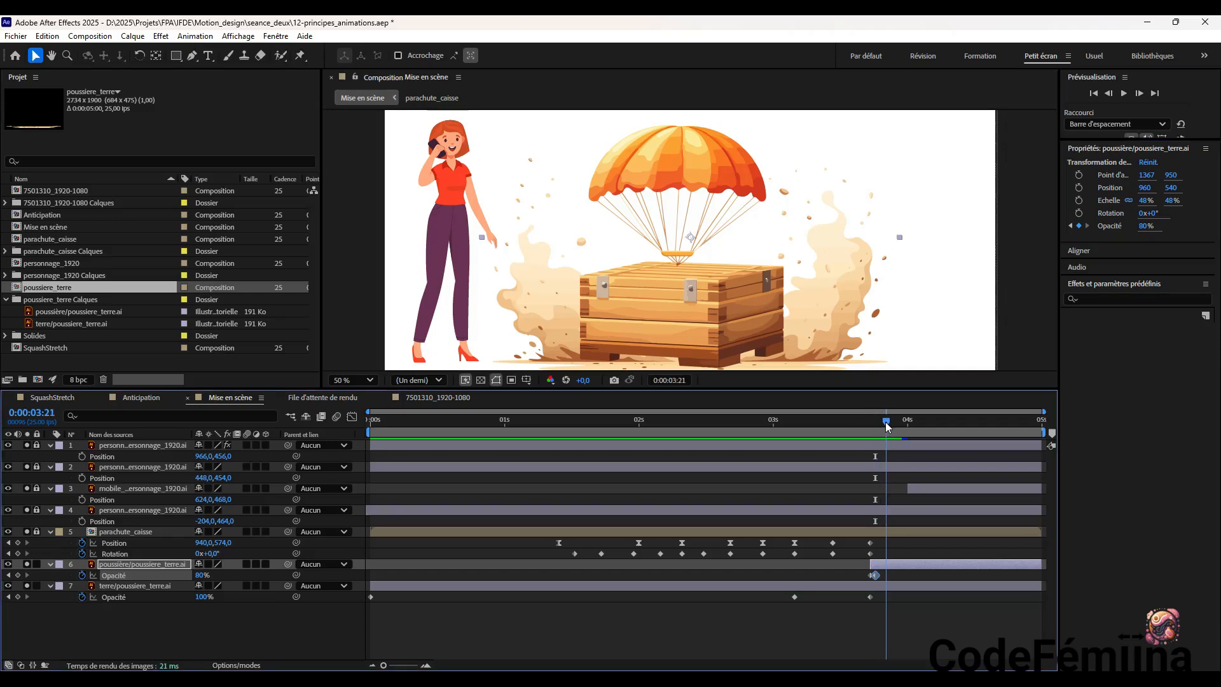
pyautogui.click(1146, 226)
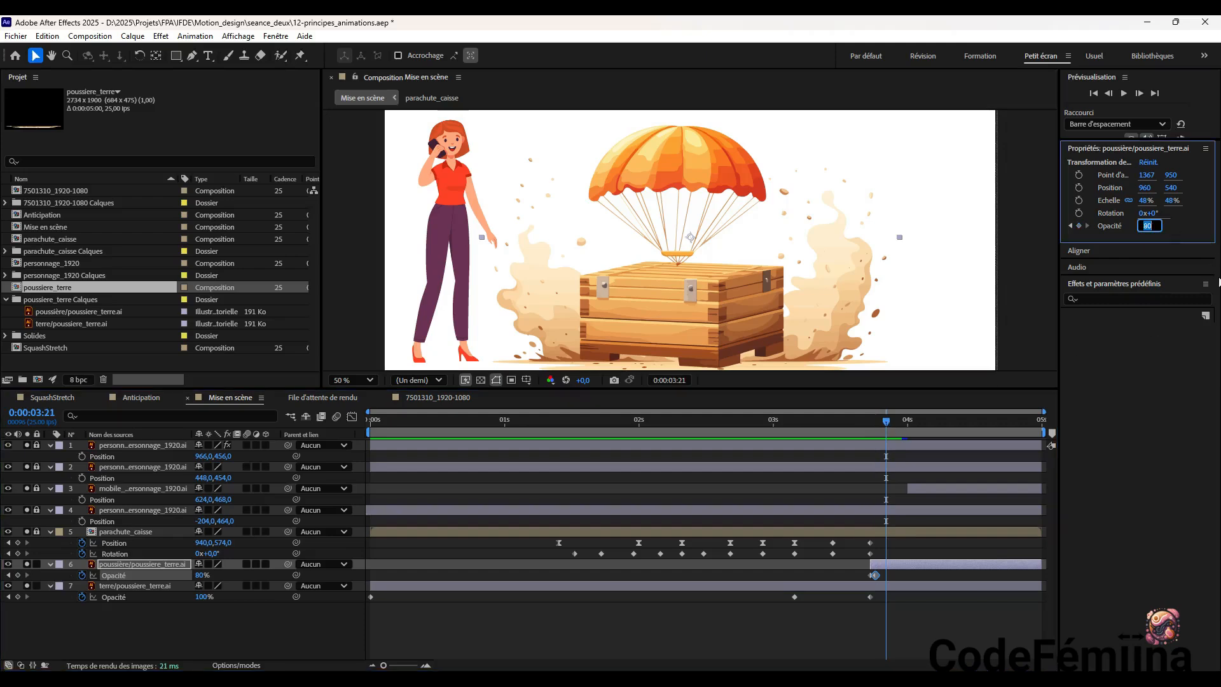
pyautogui.write('60')
pyautogui.press('Return')
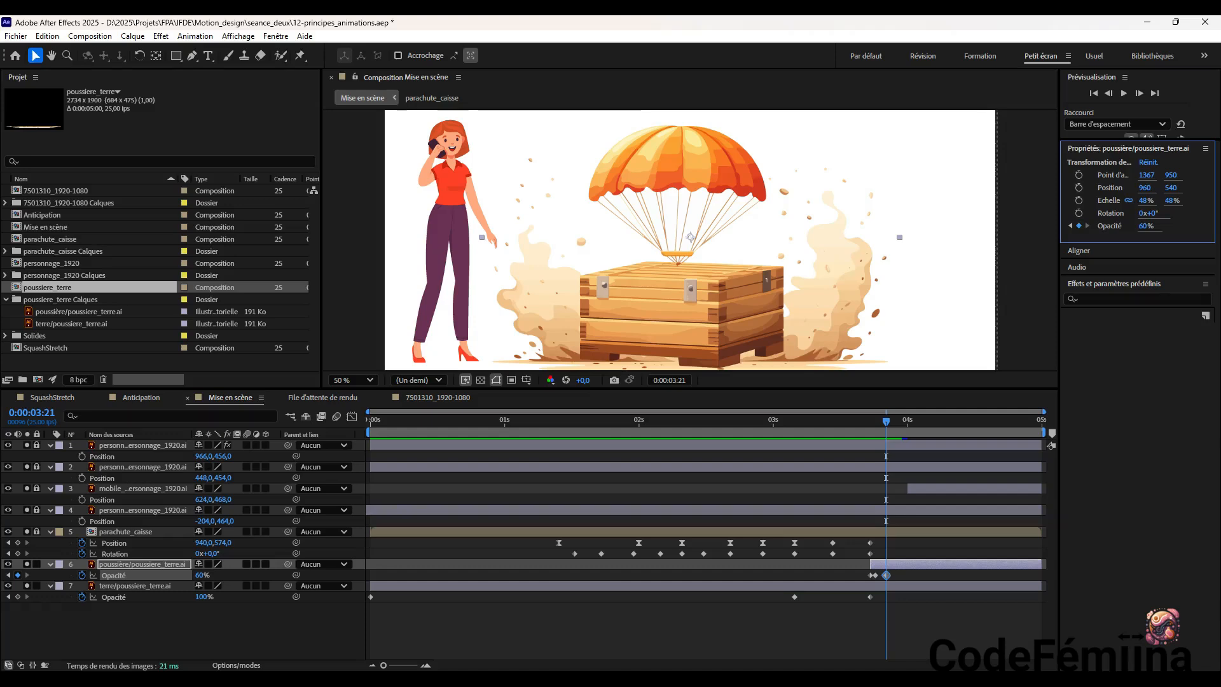
# Continue the poussière layer's fade with Opacity keyframes of 40% at 0:00:03:23 and 20% at 0:00:04:00
pyautogui.moveTo(886, 422); pyautogui.dragTo(899, 425)
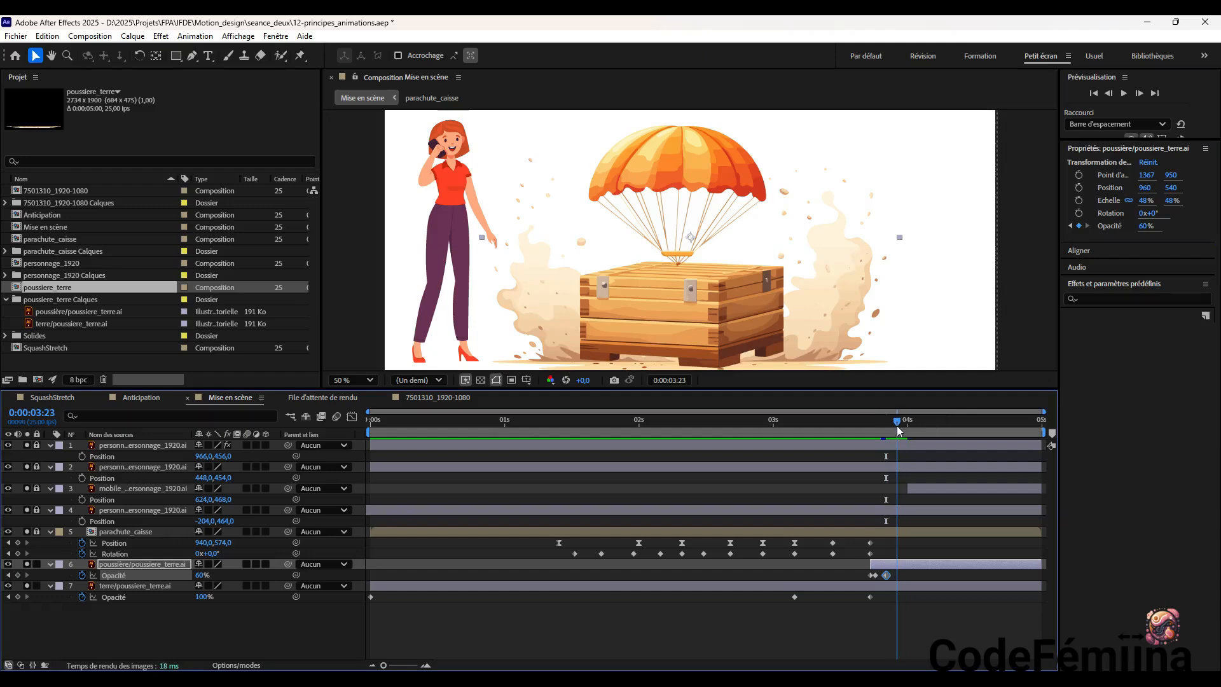
pyautogui.click(1146, 226)
pyautogui.write('40')
pyautogui.press('Return')
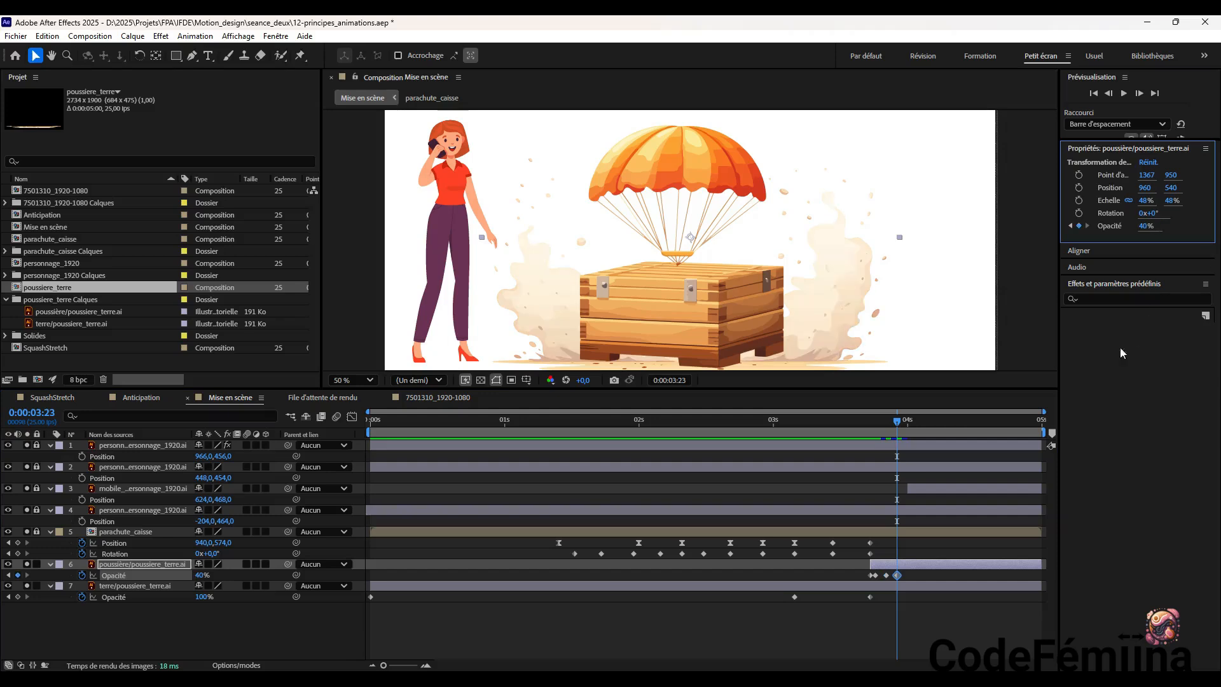
pyautogui.moveTo(897, 423); pyautogui.dragTo(911, 426)
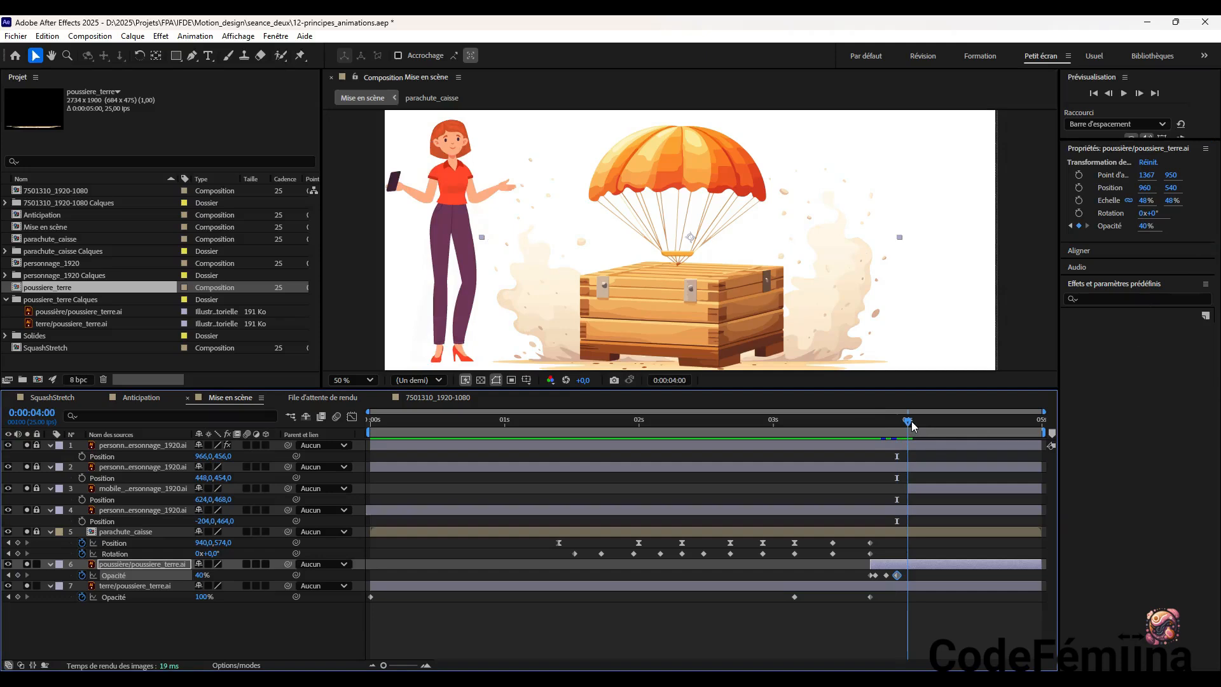
pyautogui.click(1147, 226)
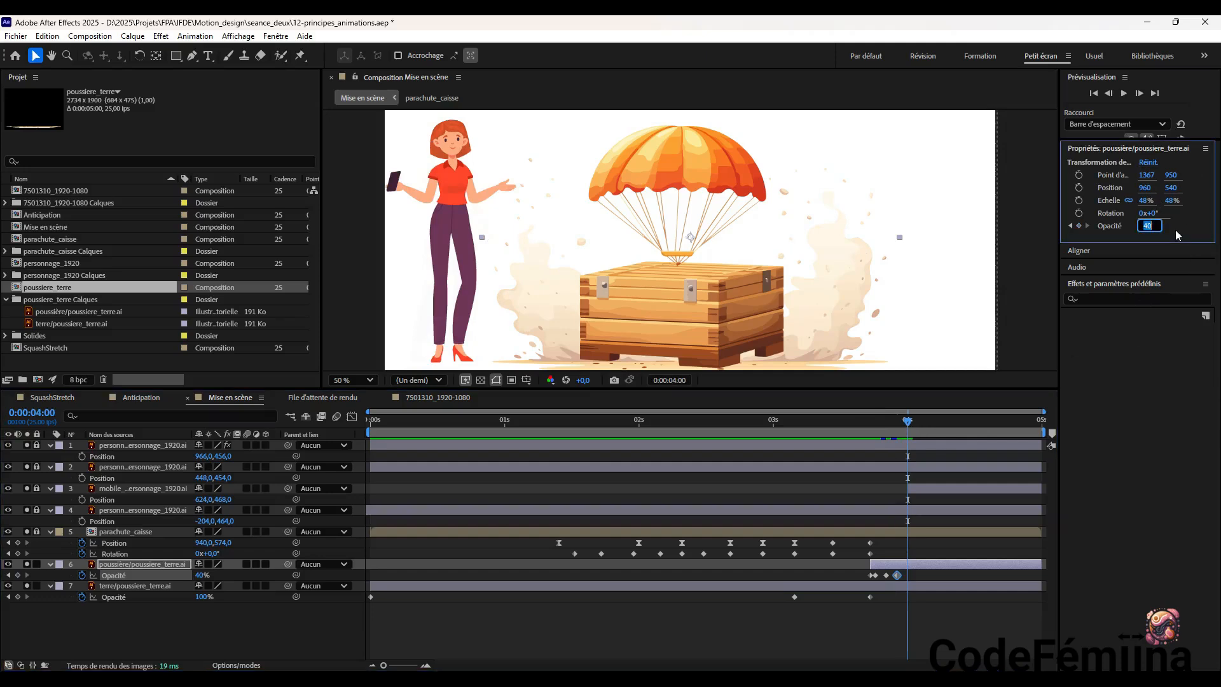
pyautogui.write('20')
pyautogui.press('Return')
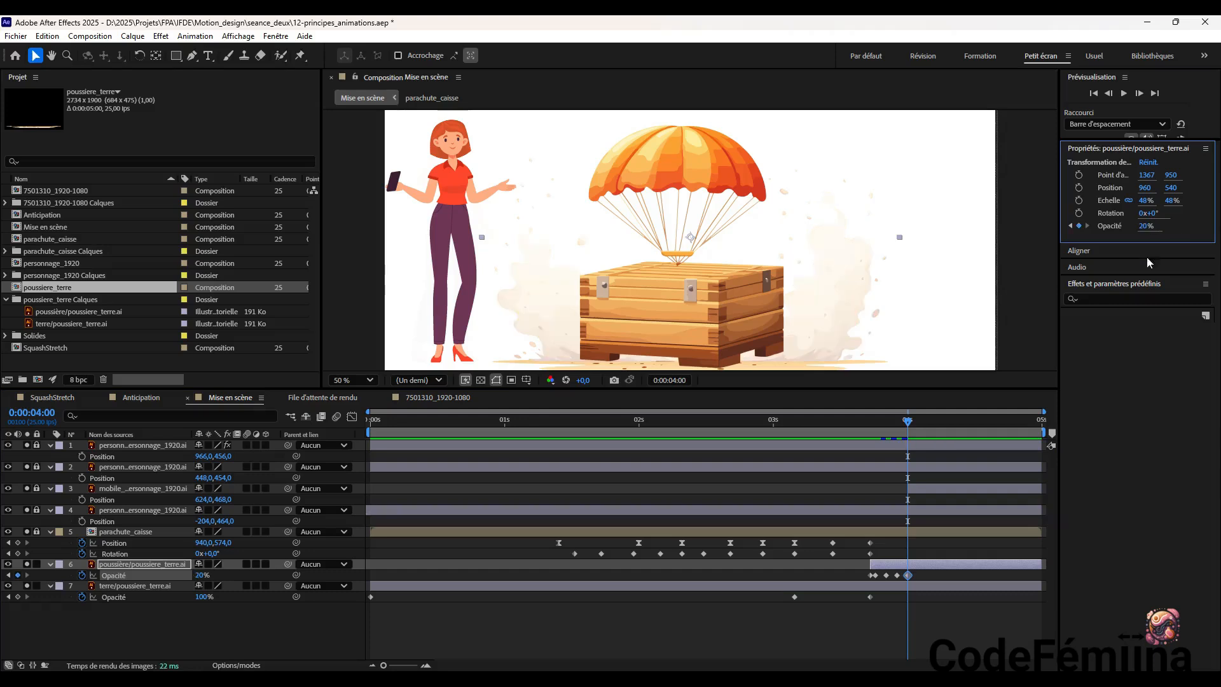
# Complete the poussière layer's fade with Opacity keyframes of 10% at 0:00:04:02 and 0% at 0:00:04:04, and return to the composition's start
pyautogui.click(913, 422)
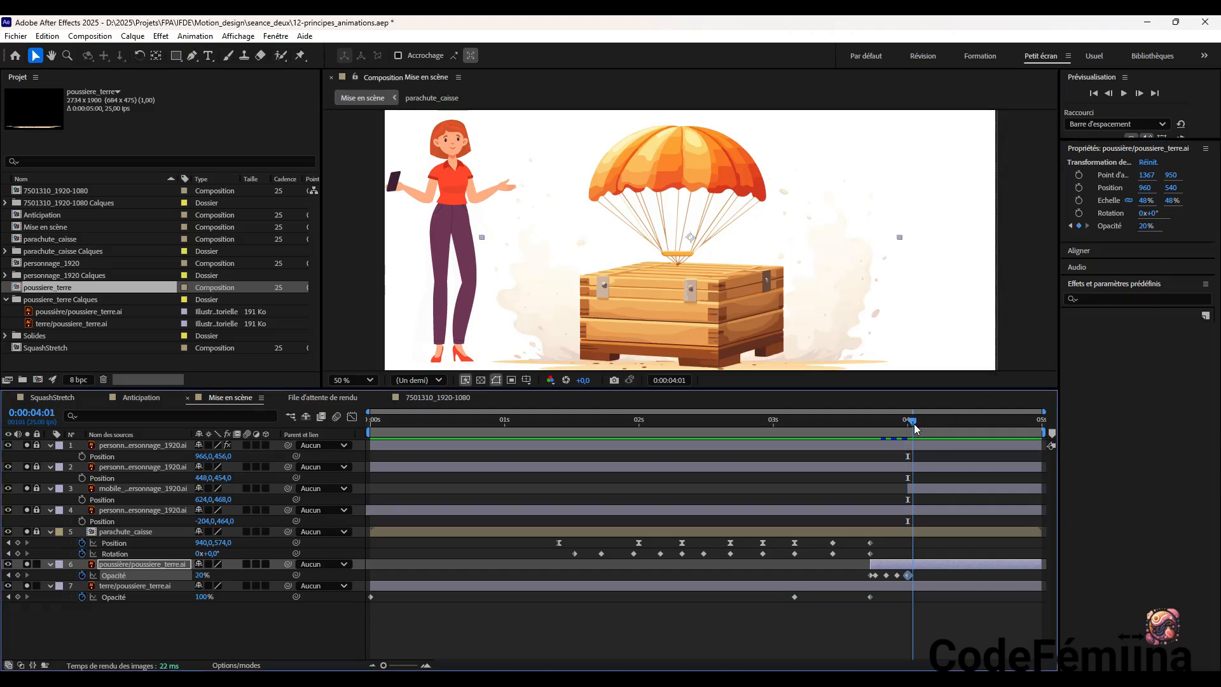
pyautogui.click(918, 422)
pyautogui.click(1146, 225)
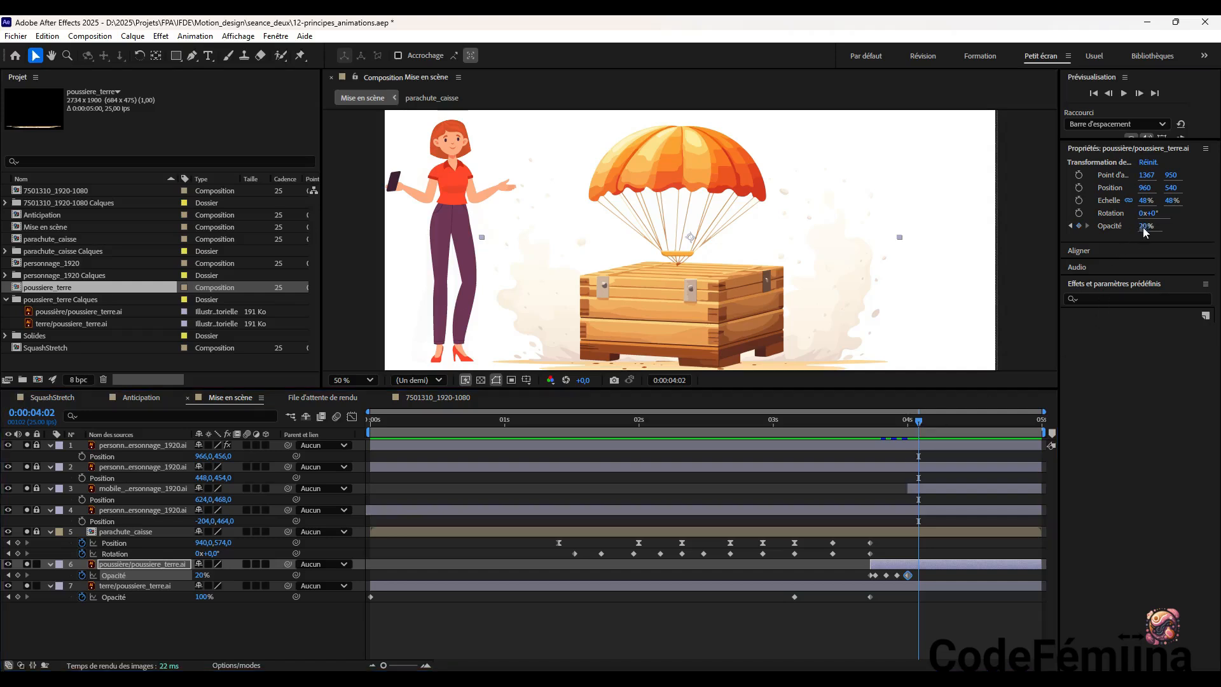
pyautogui.write('10')
pyautogui.press('Return')
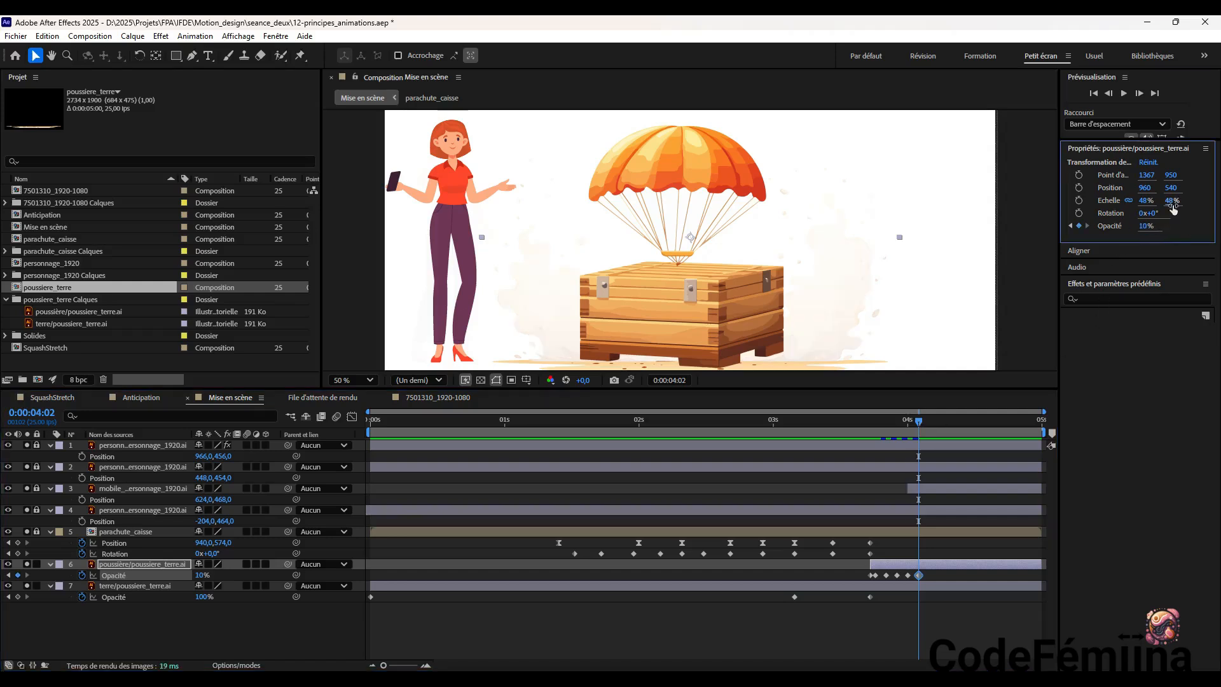
pyautogui.moveTo(917, 422); pyautogui.dragTo(928, 426)
pyautogui.click(1147, 225)
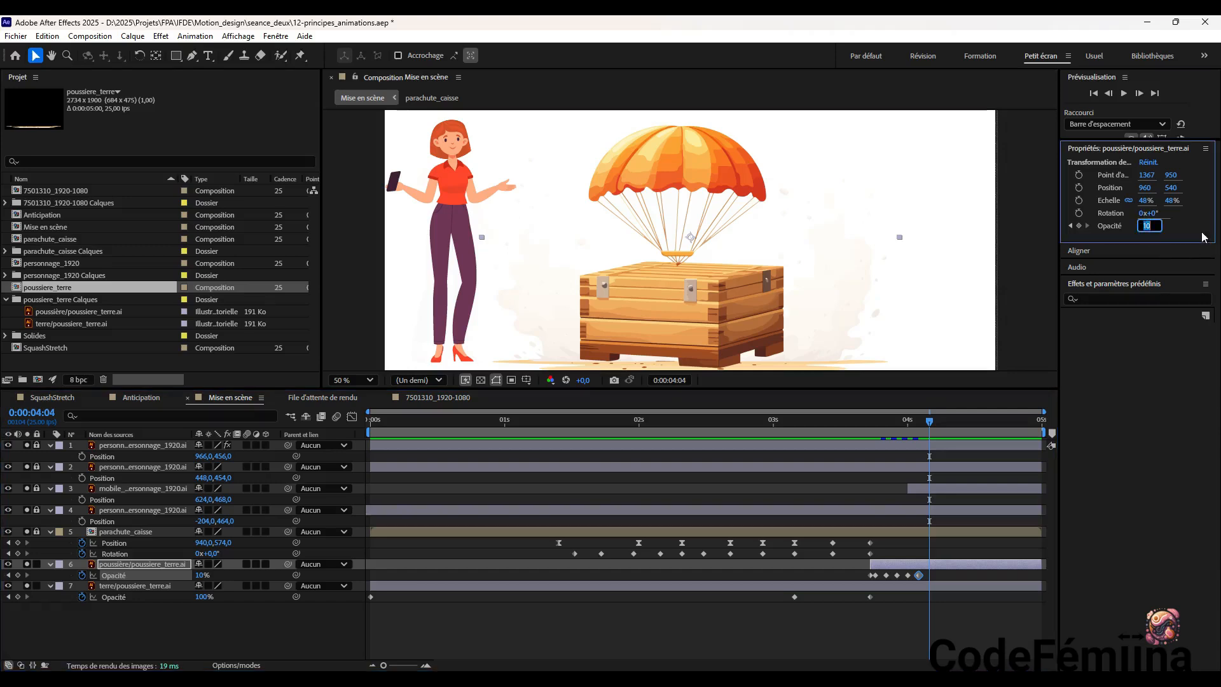
pyautogui.write('0')
pyautogui.press('Return')
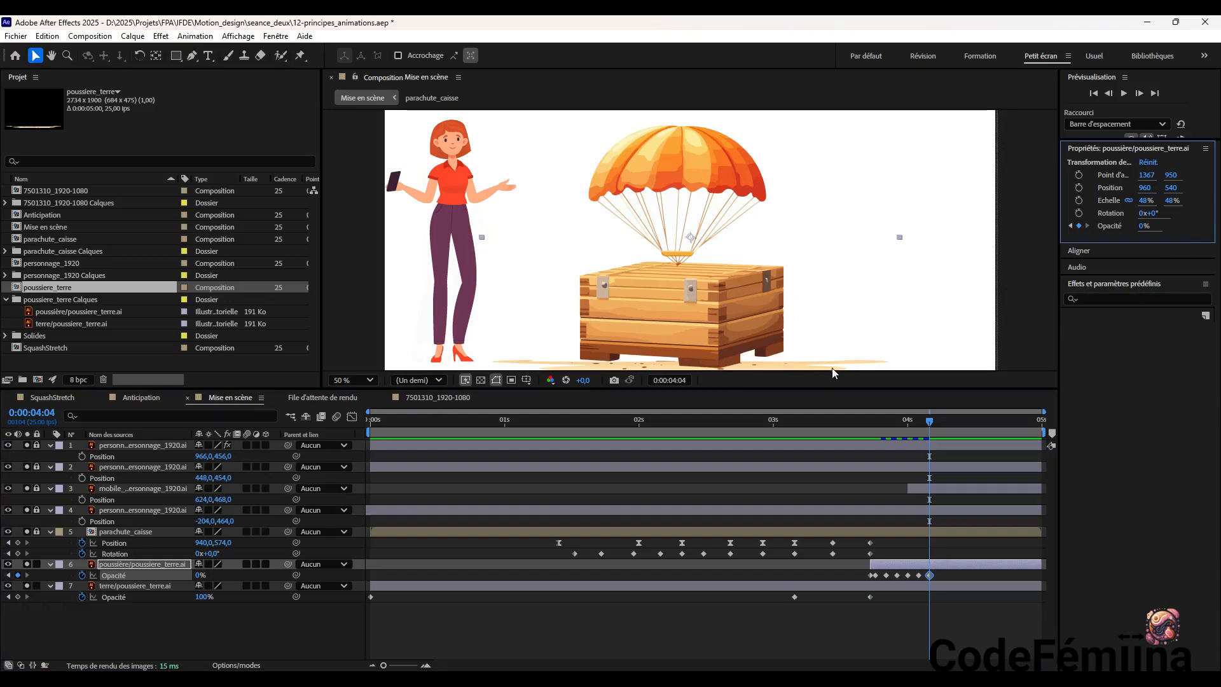
pyautogui.moveTo(929, 422); pyautogui.dragTo(371, 422)
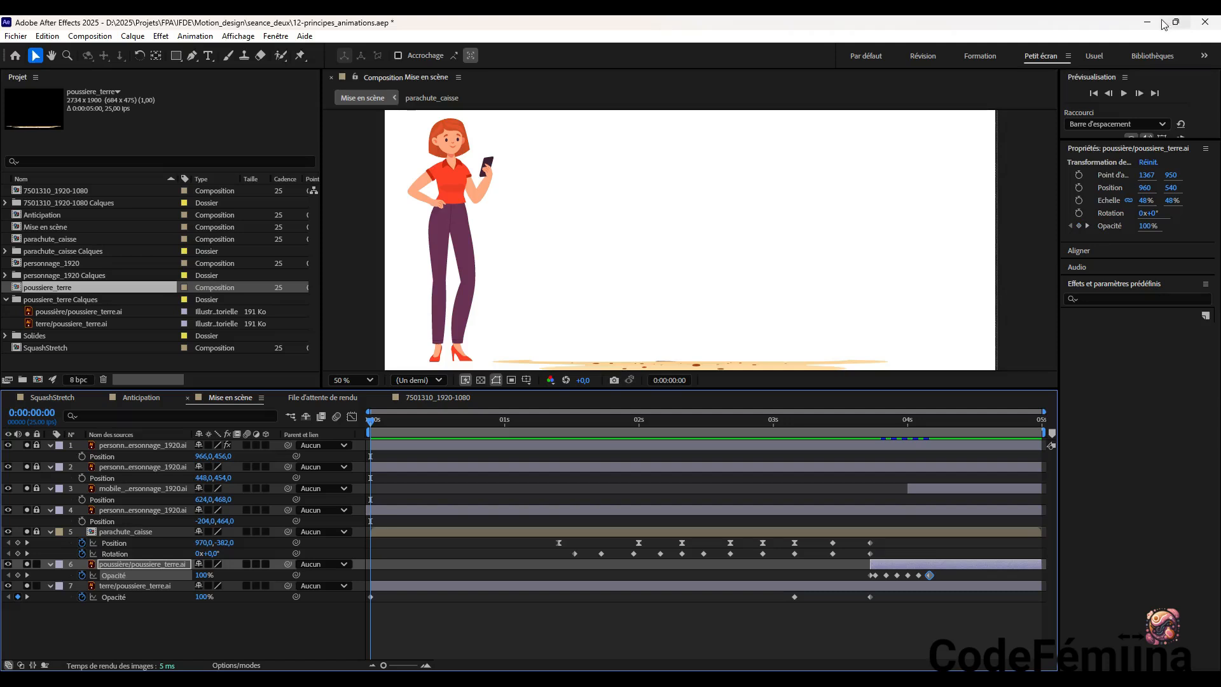
# Save the project and preview the Mise en scène animation through the crate's landing and the dust's disappearance
pyautogui.hotkey('ctrl', 's')
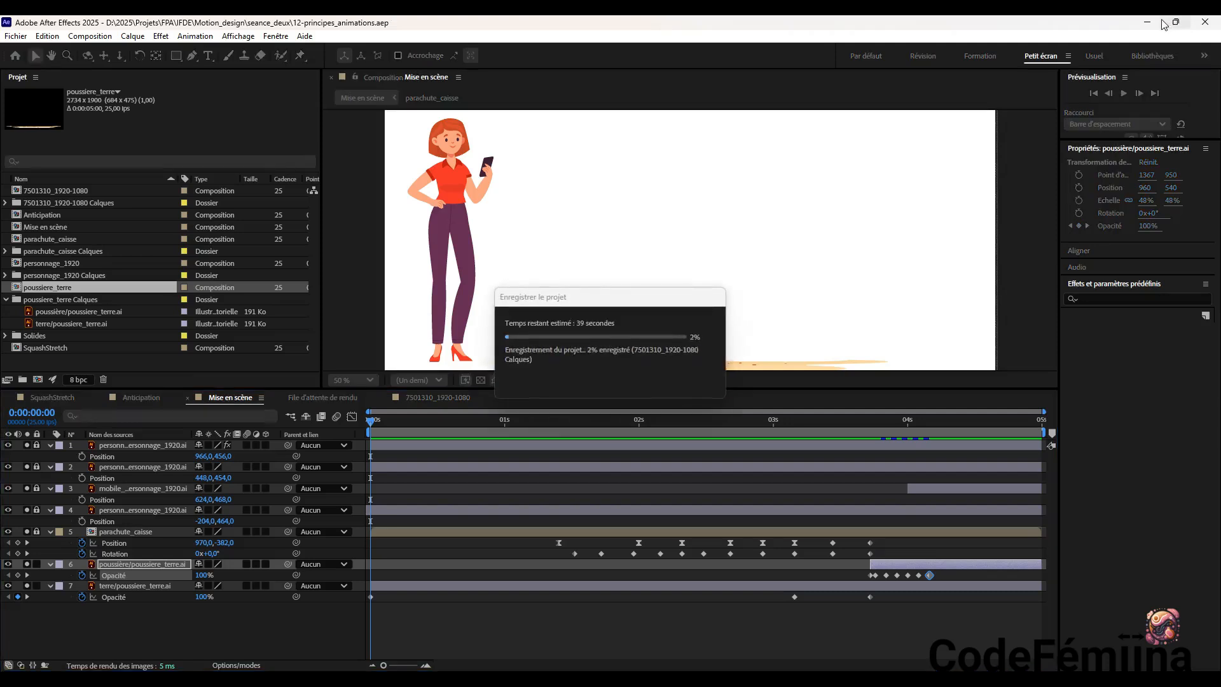
pyautogui.click(1123, 93)
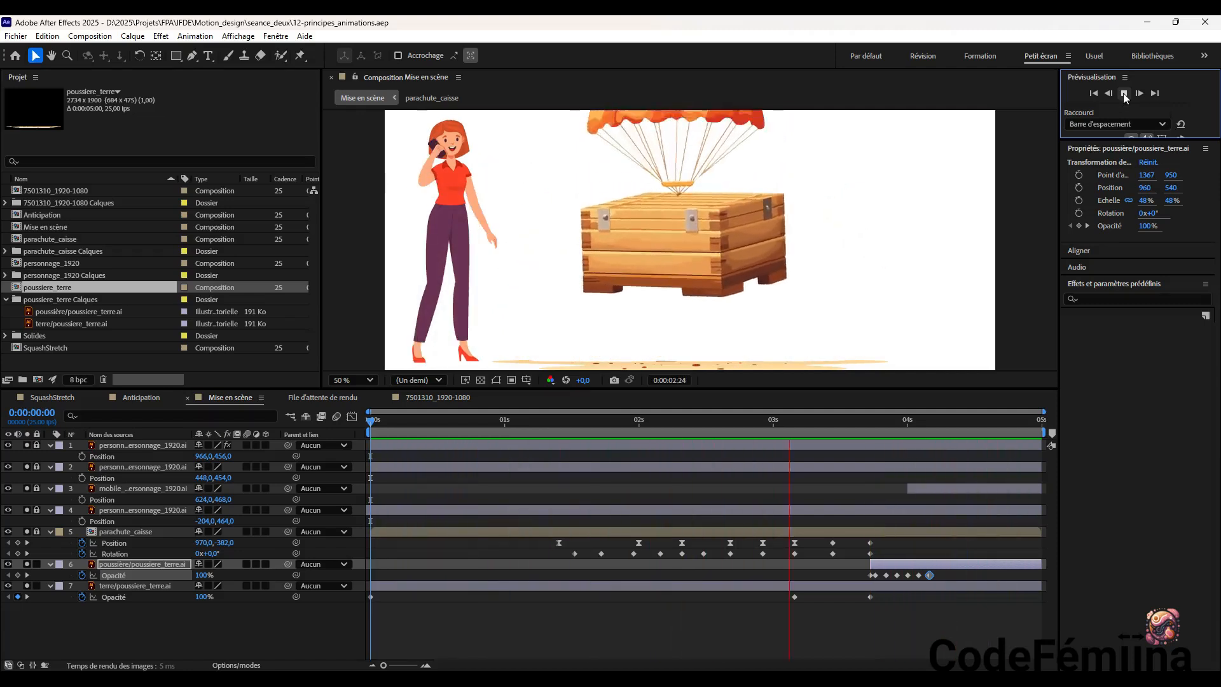
pyautogui.click(1124, 93)
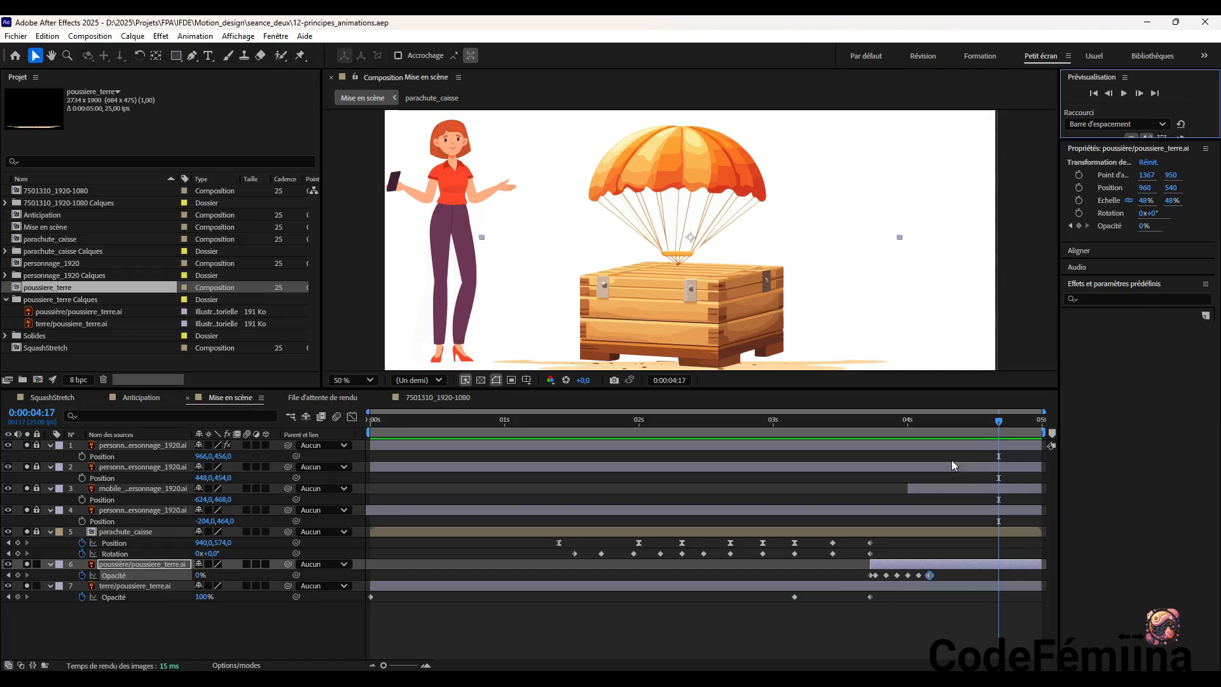
pyautogui.moveTo(997, 421); pyautogui.dragTo(1025, 429)
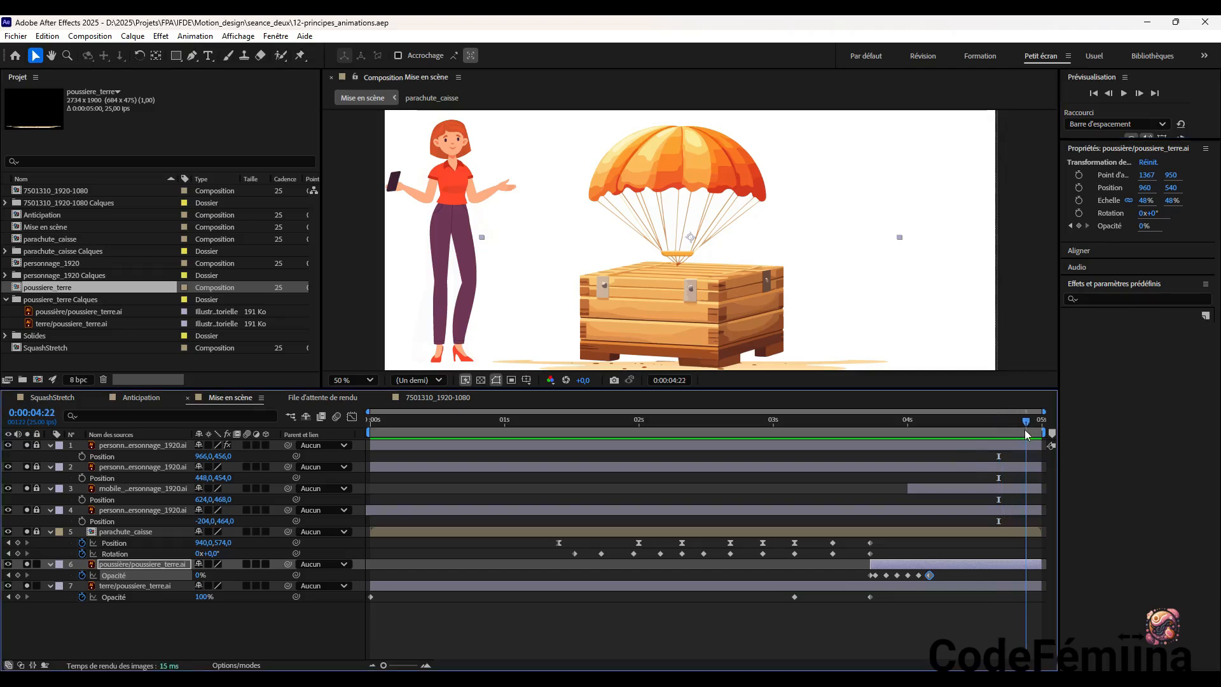
# Spread the poussière layer's Opacity keyframes further apart in time, placing the final 0% keyframe at 0:00:04:10 for a slower fade
pyautogui.moveTo(930, 576); pyautogui.dragTo(891, 576)
pyautogui.click(917, 576)
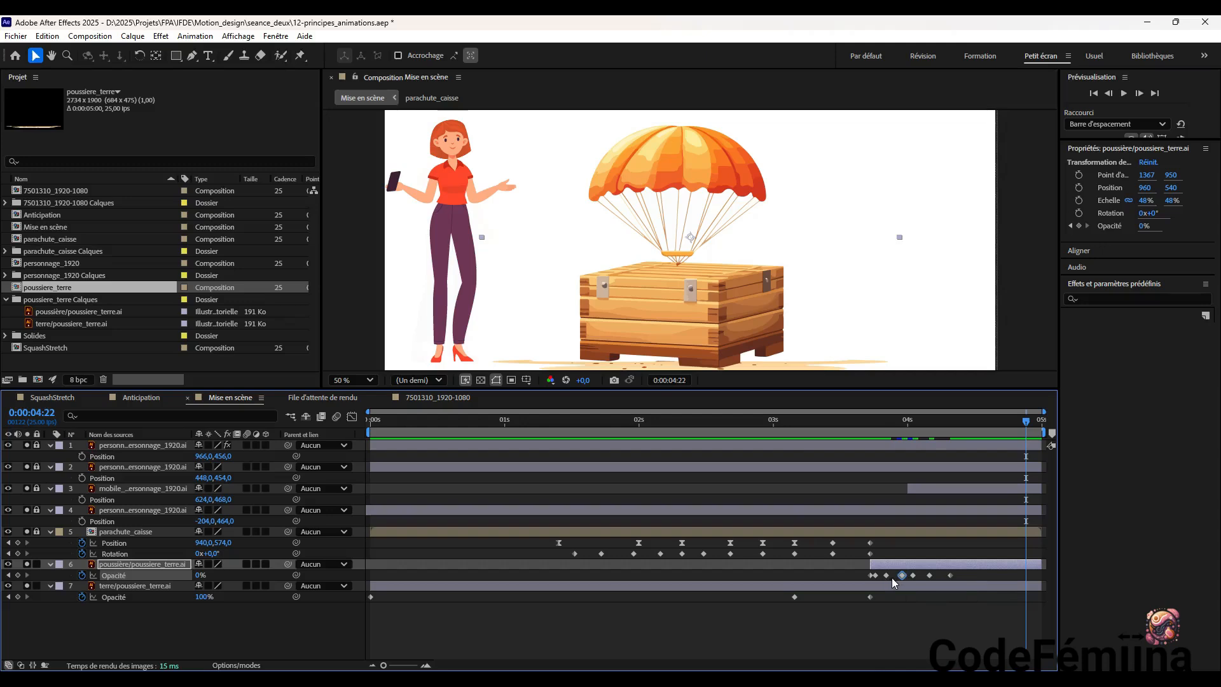
pyautogui.moveTo(951, 575); pyautogui.dragTo(909, 574)
pyautogui.moveTo(878, 575); pyautogui.dragTo(898, 575)
pyautogui.click(891, 574)
# Preview the dust fade from 0:00:03:03 and check the frame at 0:00:04:10
pyautogui.moveTo(891, 445); pyautogui.dragTo(790, 472)
pyautogui.click(1123, 94)
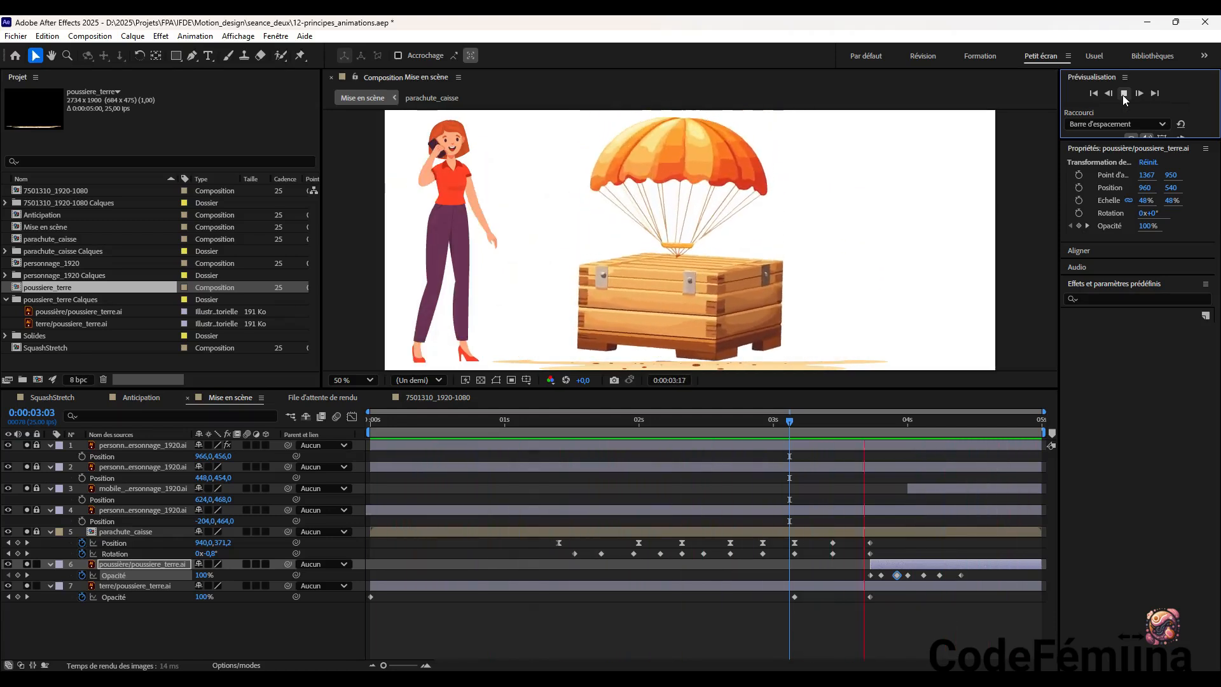
pyautogui.click(1124, 93)
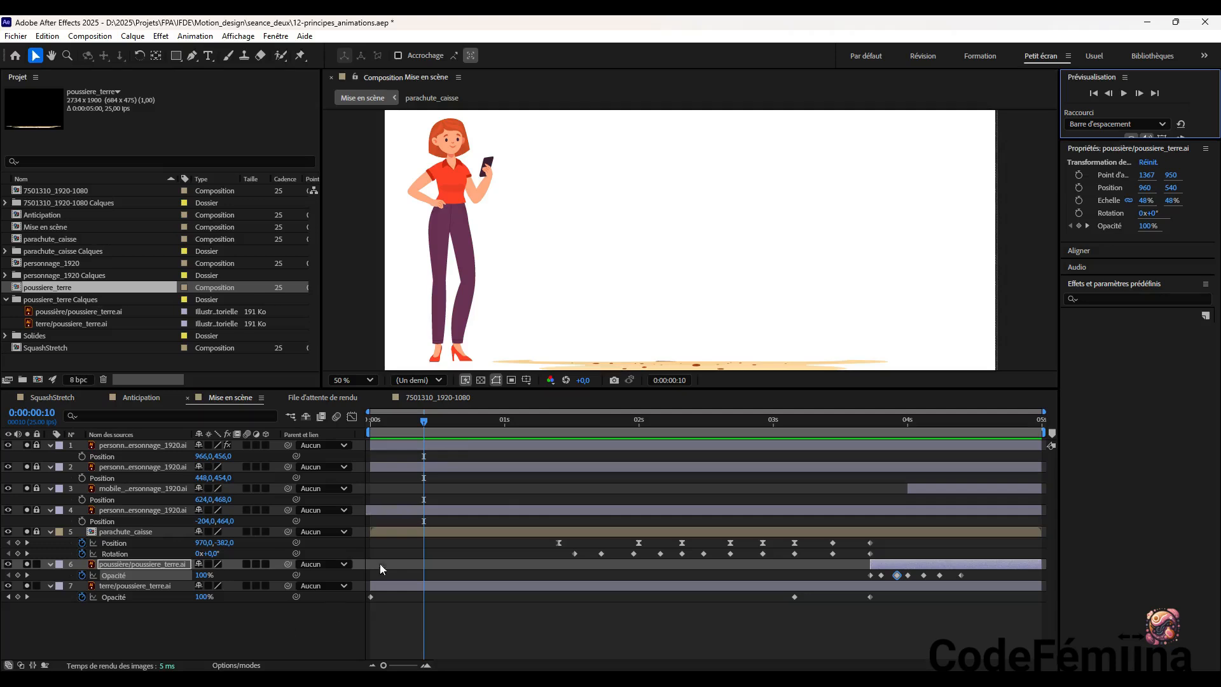
pyautogui.moveTo(425, 423); pyautogui.dragTo(961, 475)
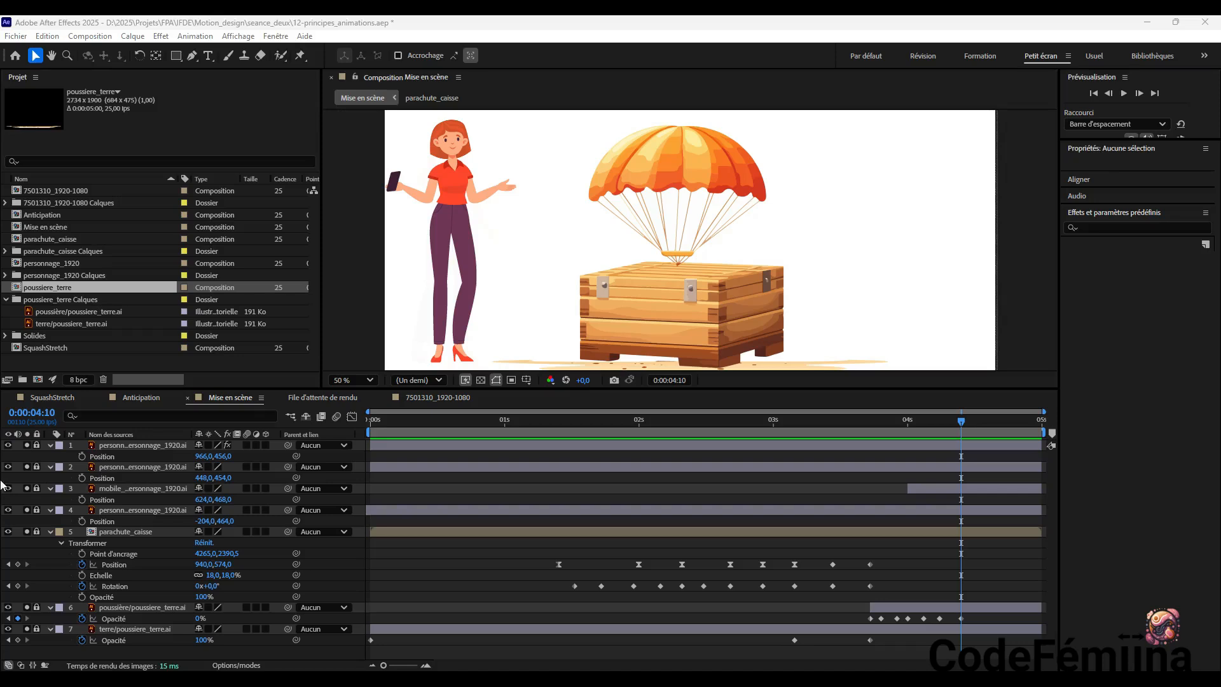
pyautogui.click(8, 300)
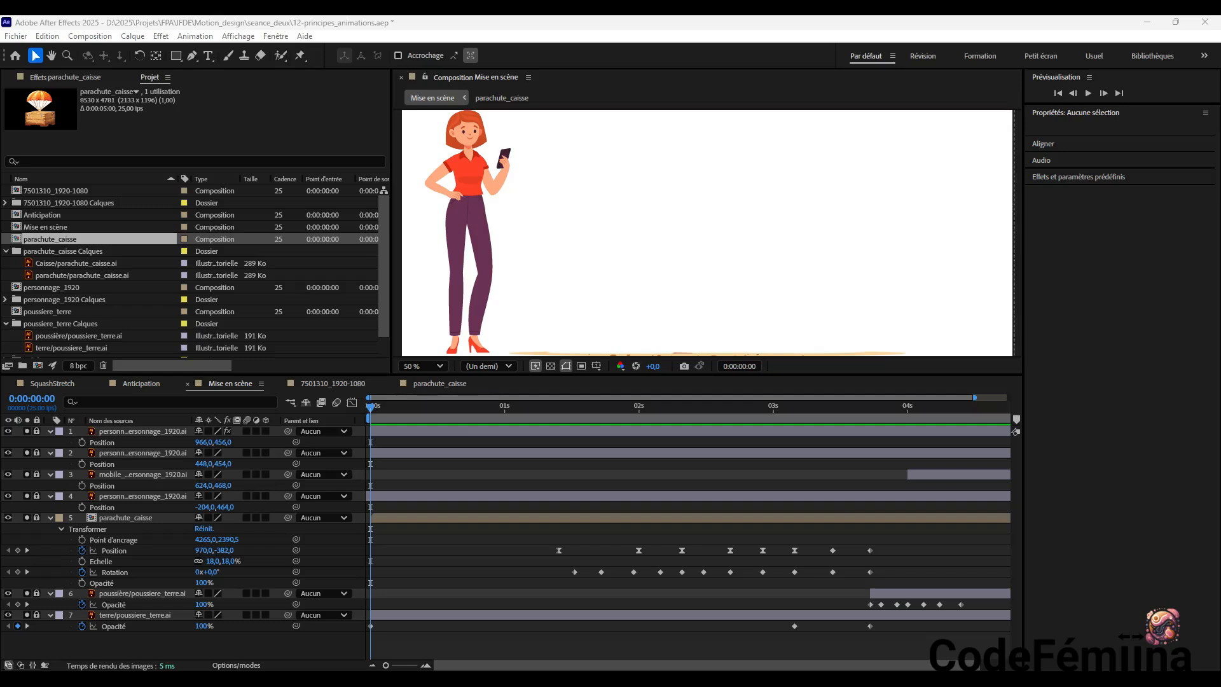
# Go to 0:00:03:19 in Mise en scène, then unlock the parachute_caisse layer and open its composition
pyautogui.moveTo(370, 410); pyautogui.dragTo(868, 448)
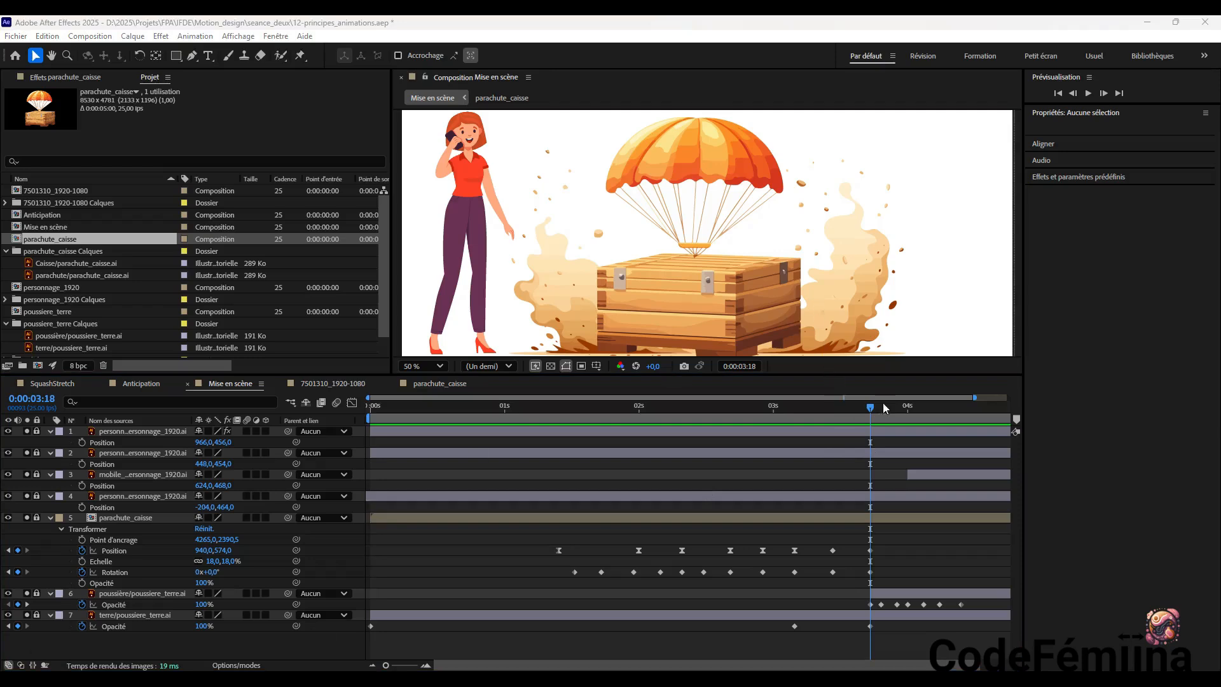
pyautogui.moveTo(865, 411)
pyautogui.mouseDown()
pyautogui.moveTo(849, 419)
pyautogui.moveTo(875, 422)
pyautogui.mouseUp()
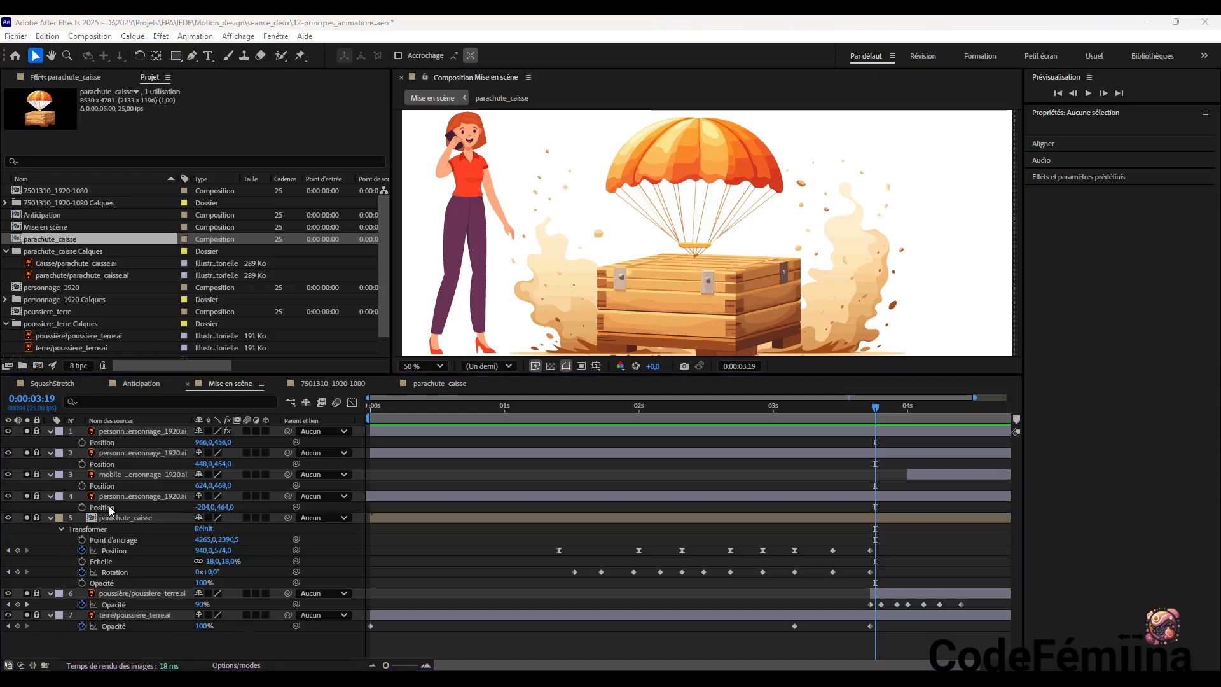
pyautogui.click(37, 517)
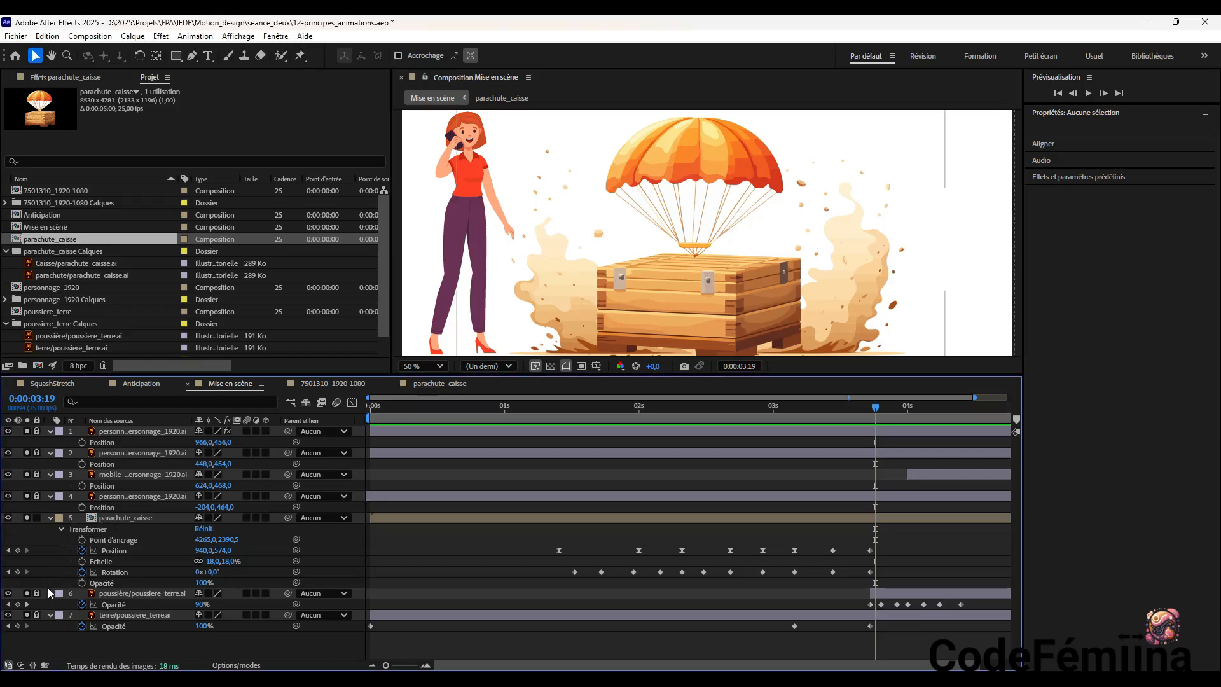
pyautogui.doubleClick(113, 520)
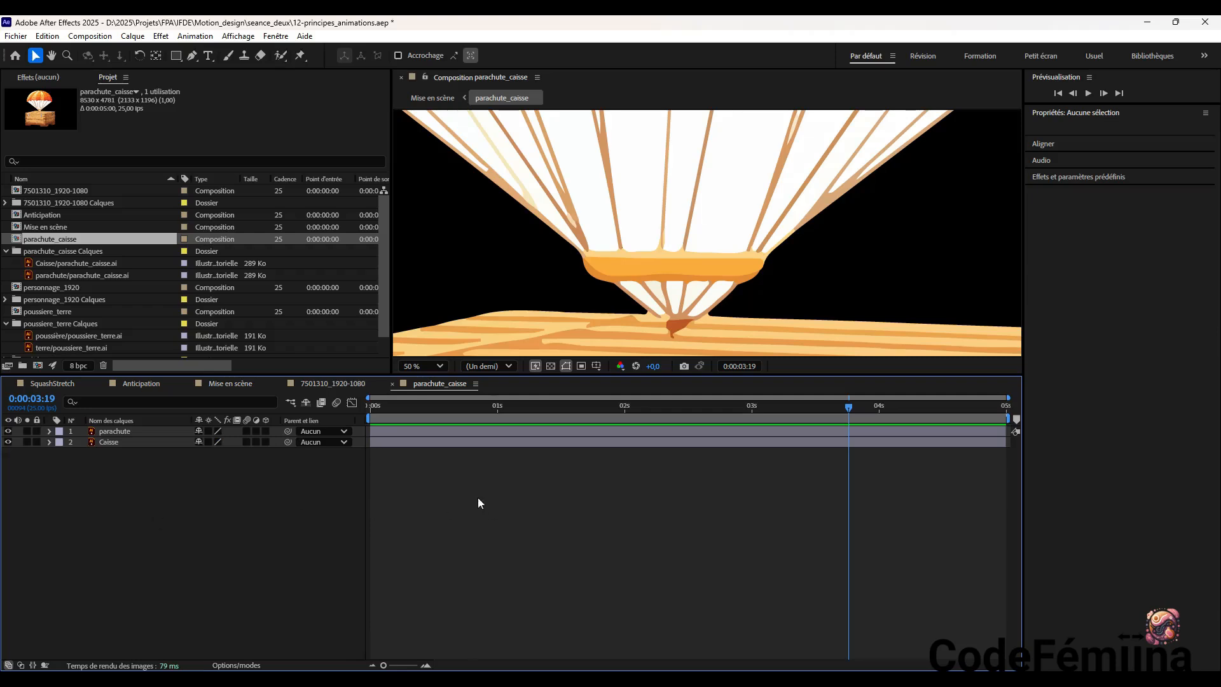
# Select the parachute layer in the parachute_caisse composition, with the whole crate and parachute in view
pyautogui.scroll(1, 776, 270)
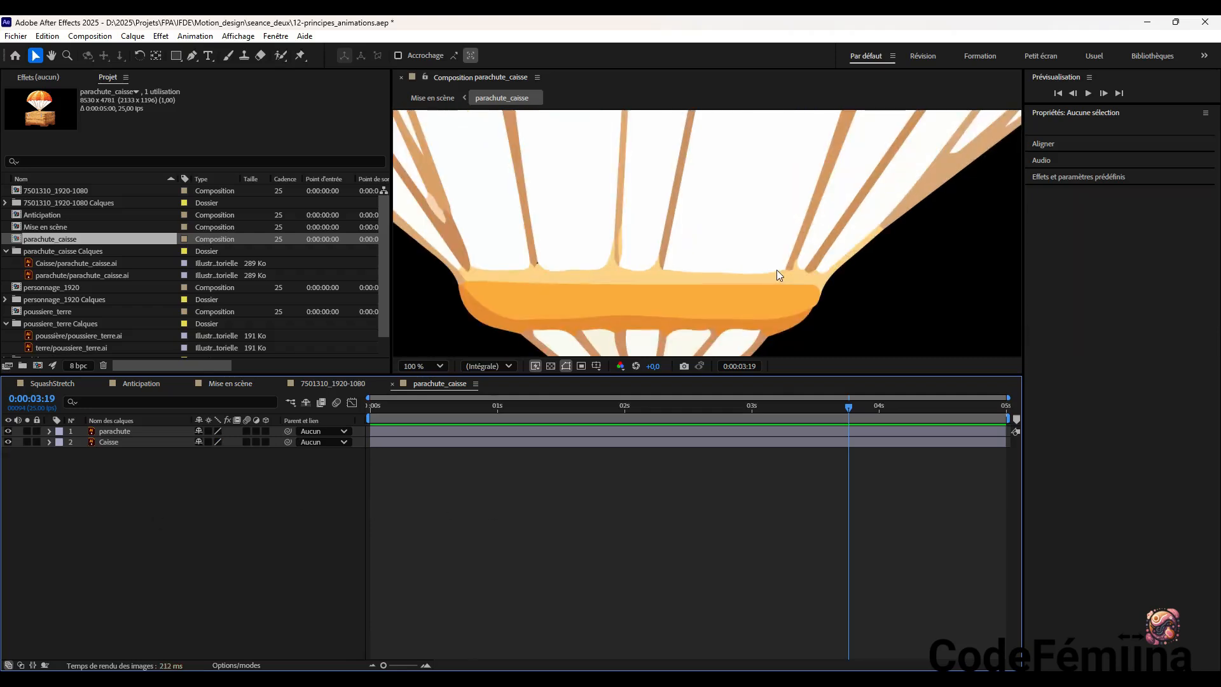
pyautogui.scroll(-1, 777, 269)
pyautogui.scroll(-5, 777, 270)
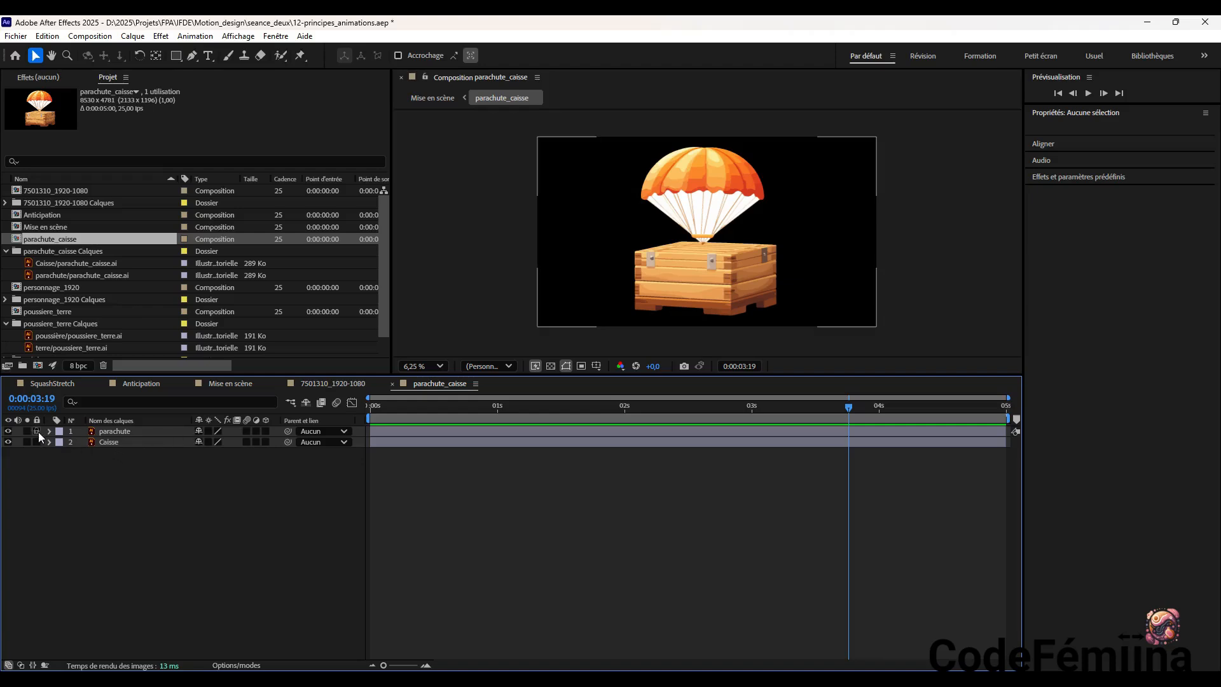
pyautogui.click(116, 433)
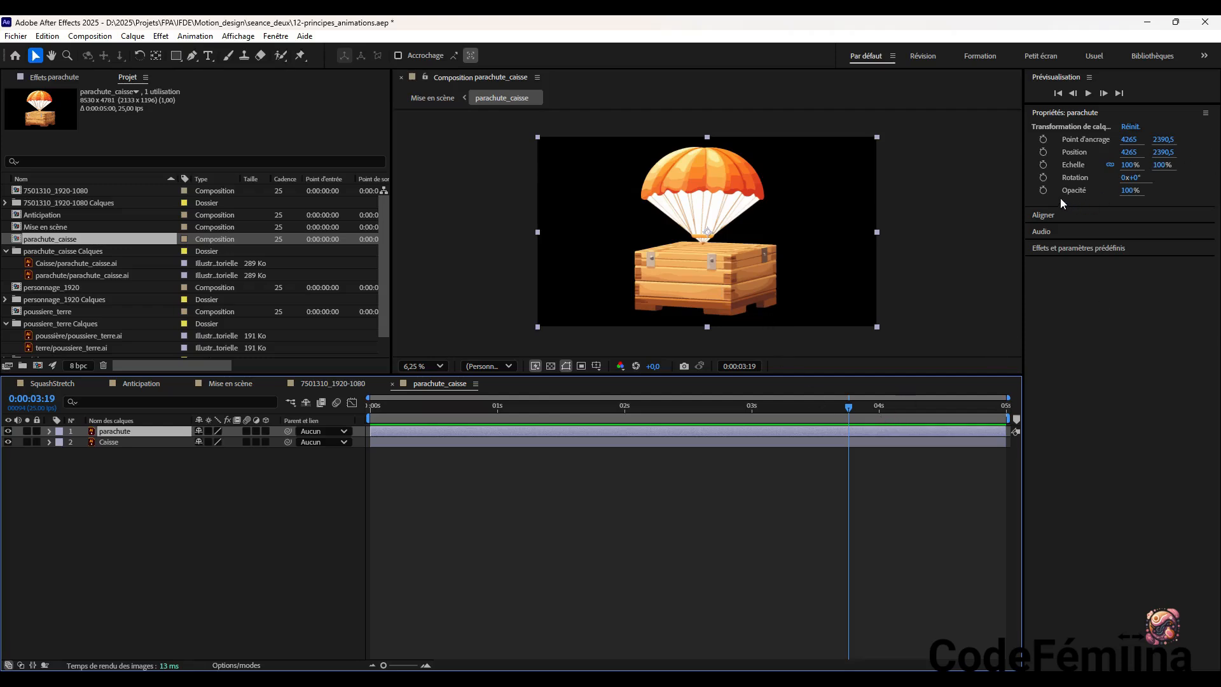
# Keyframe the parachute layer's Opacity at 100% at 0:00:03:19 and at 0% at 0:00:04:24
pyautogui.click(1043, 190)
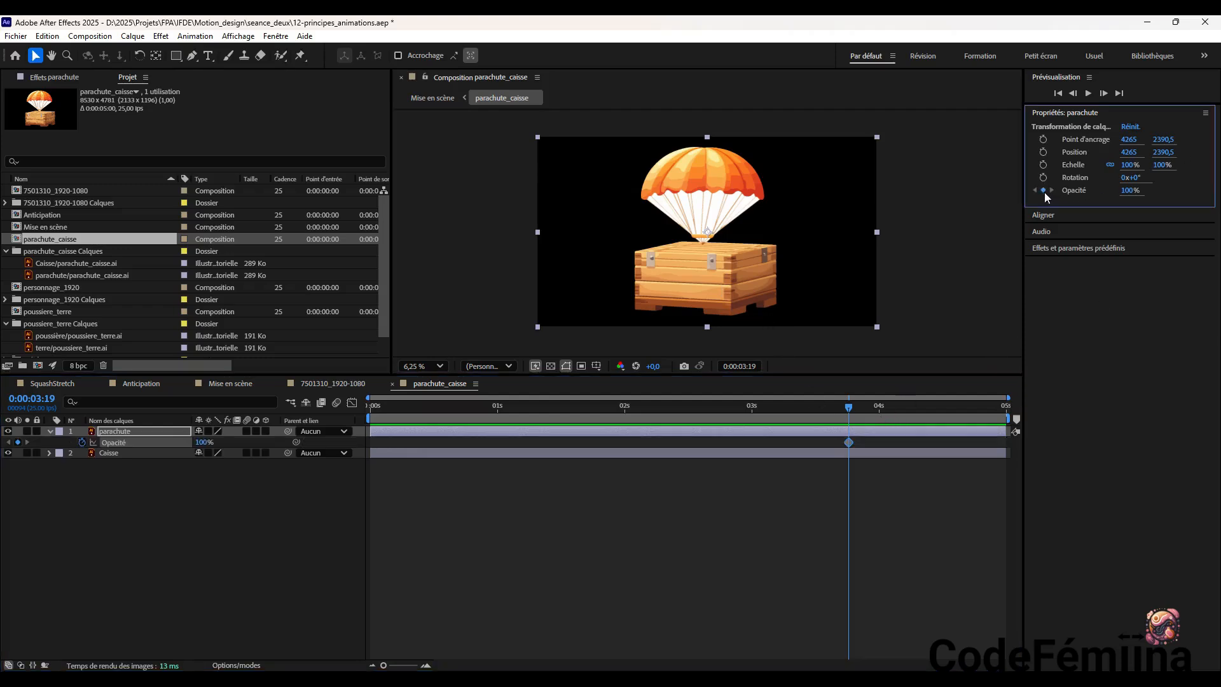
pyautogui.moveTo(850, 406); pyautogui.dragTo(1010, 423)
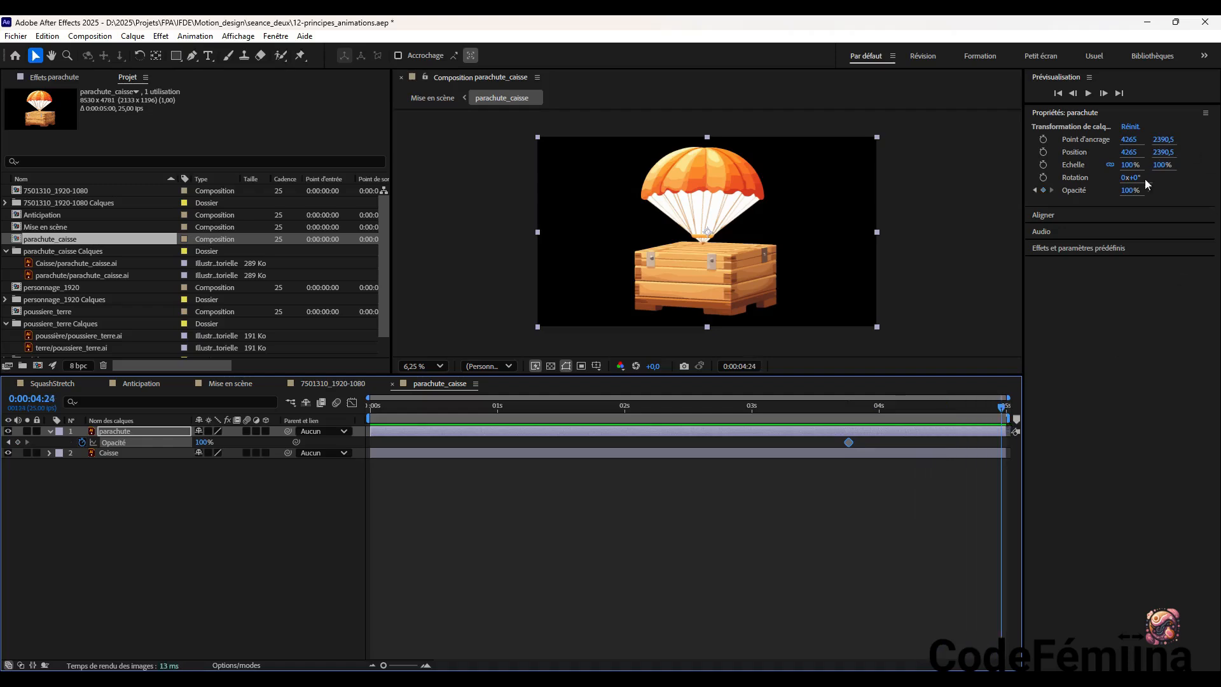
pyautogui.click(1132, 190)
pyautogui.write('0')
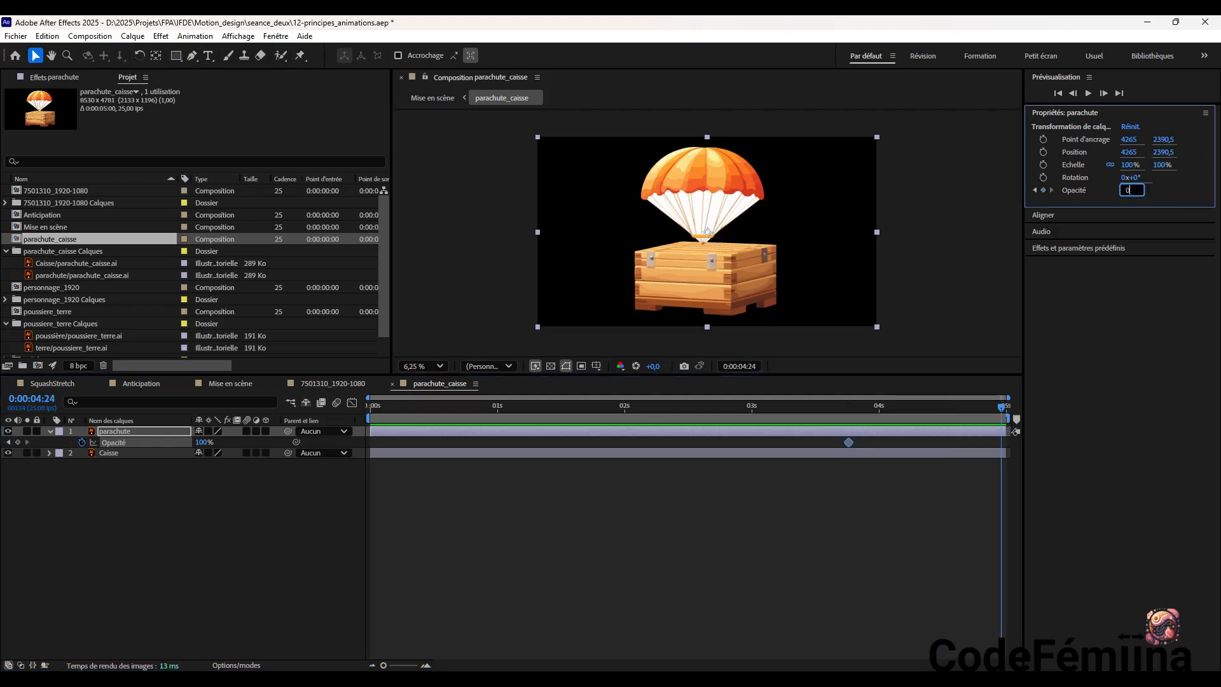
pyautogui.press('Return')
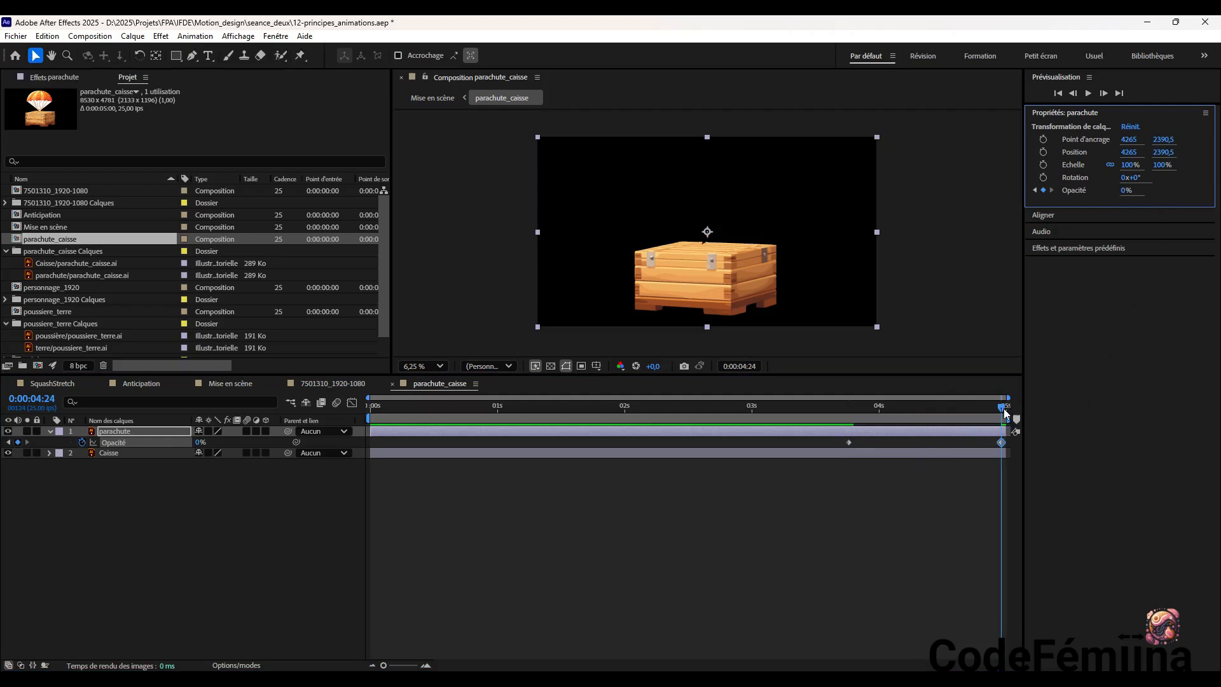
# Scrub back to 0:00:03:03 in parachute_caisse and preview the parachute fade
pyautogui.moveTo(1003, 410); pyautogui.dragTo(846, 418)
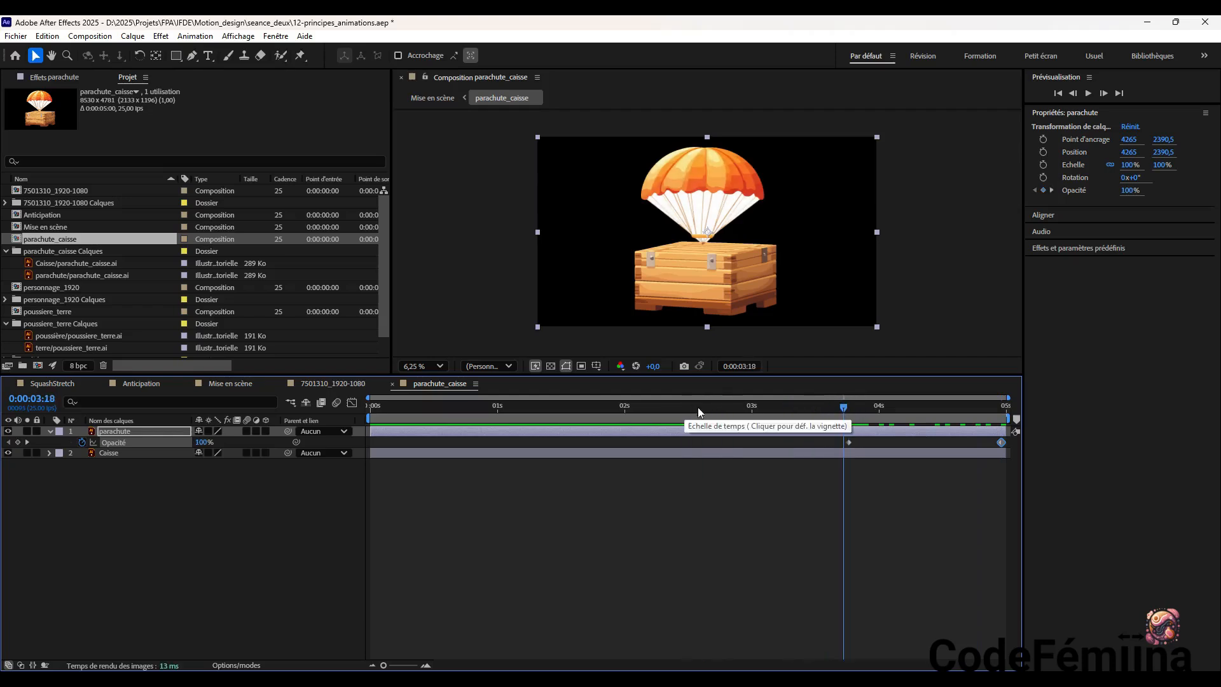
pyautogui.moveTo(844, 407); pyautogui.dragTo(767, 417)
pyautogui.click(1089, 93)
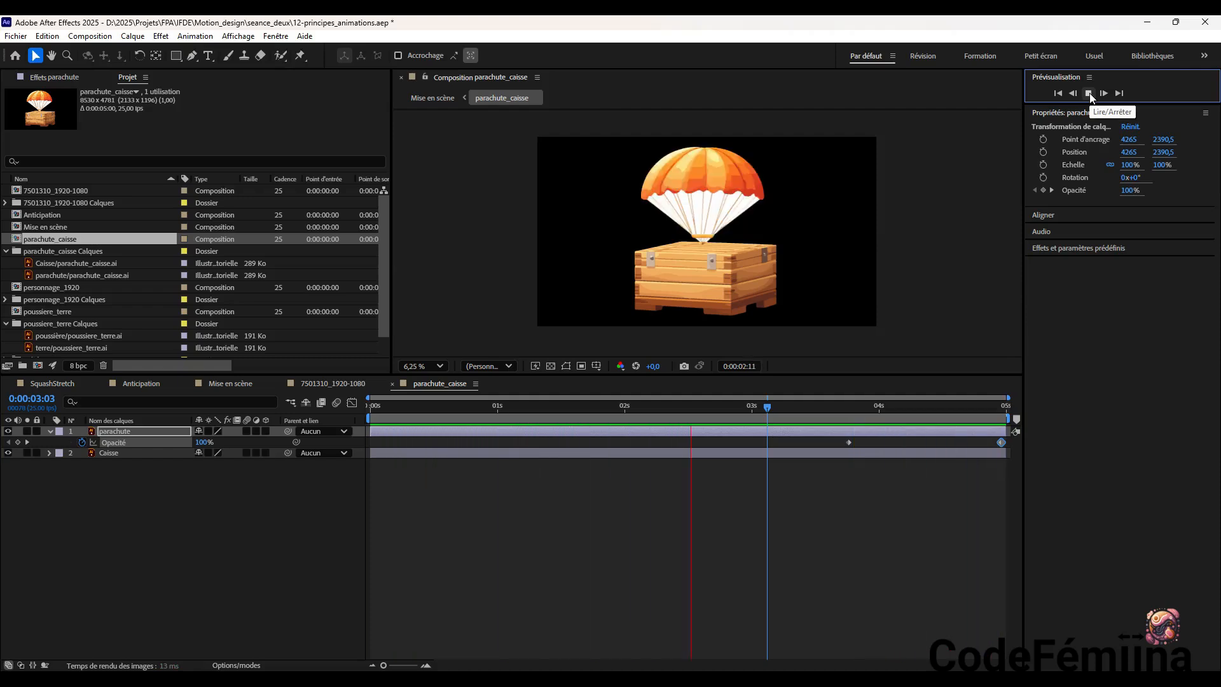
pyautogui.click(1088, 93)
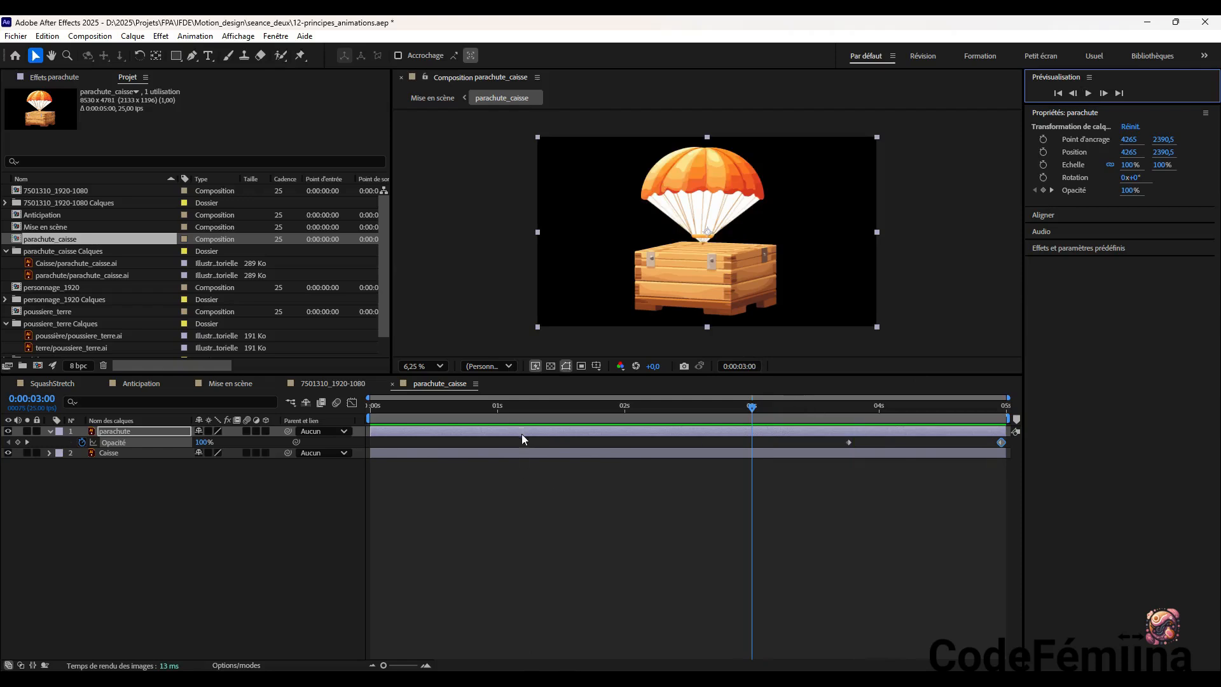
# Open the Mise en scène composition and preview it from 0:00:00:00 to check the parachute fade
pyautogui.click(52, 227)
pyautogui.doubleClick(50, 227)
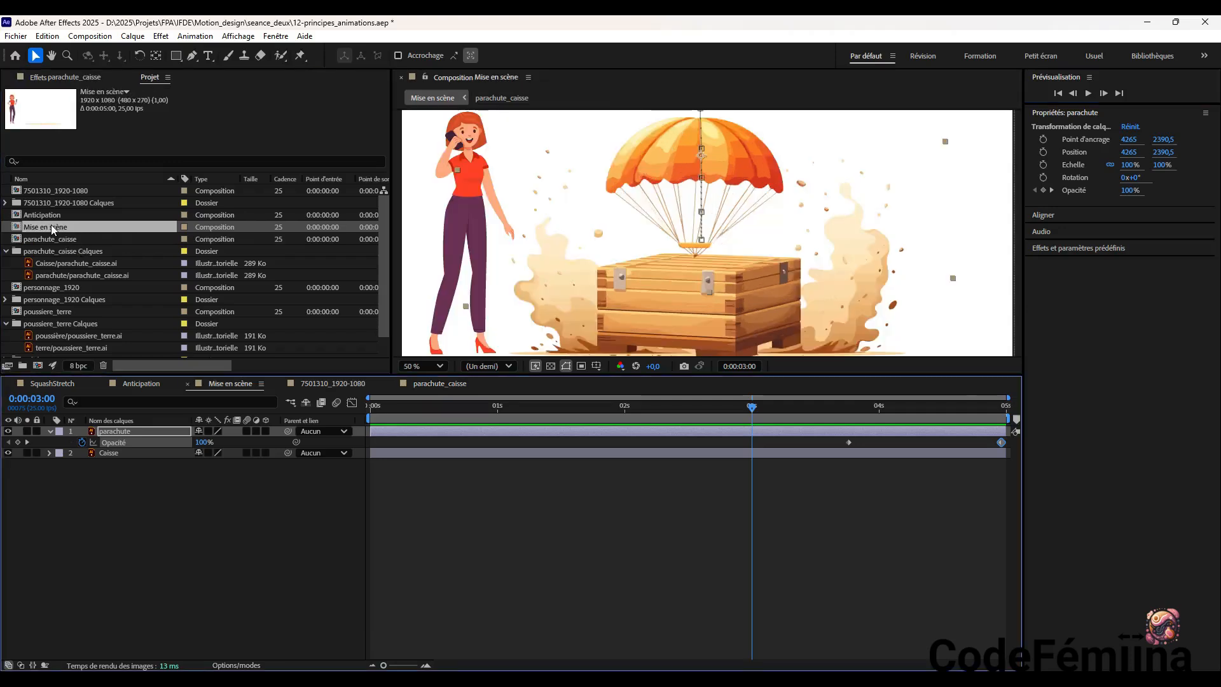
pyautogui.moveTo(774, 408); pyautogui.dragTo(304, 463)
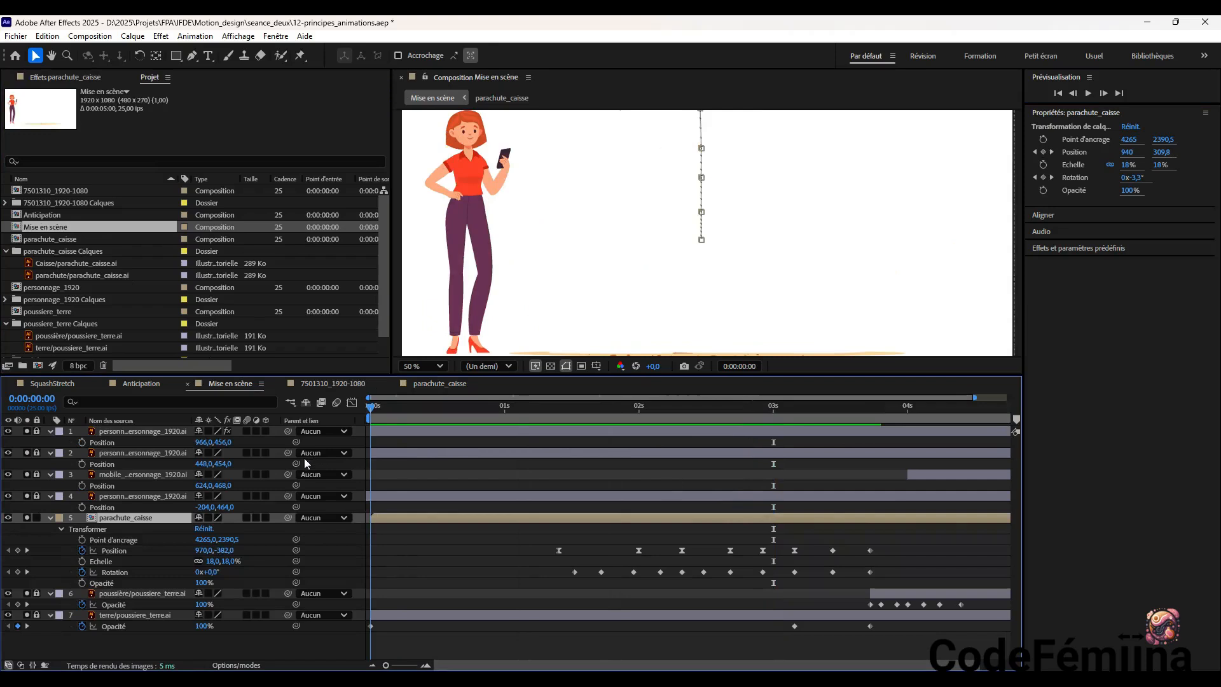
pyautogui.click(1088, 93)
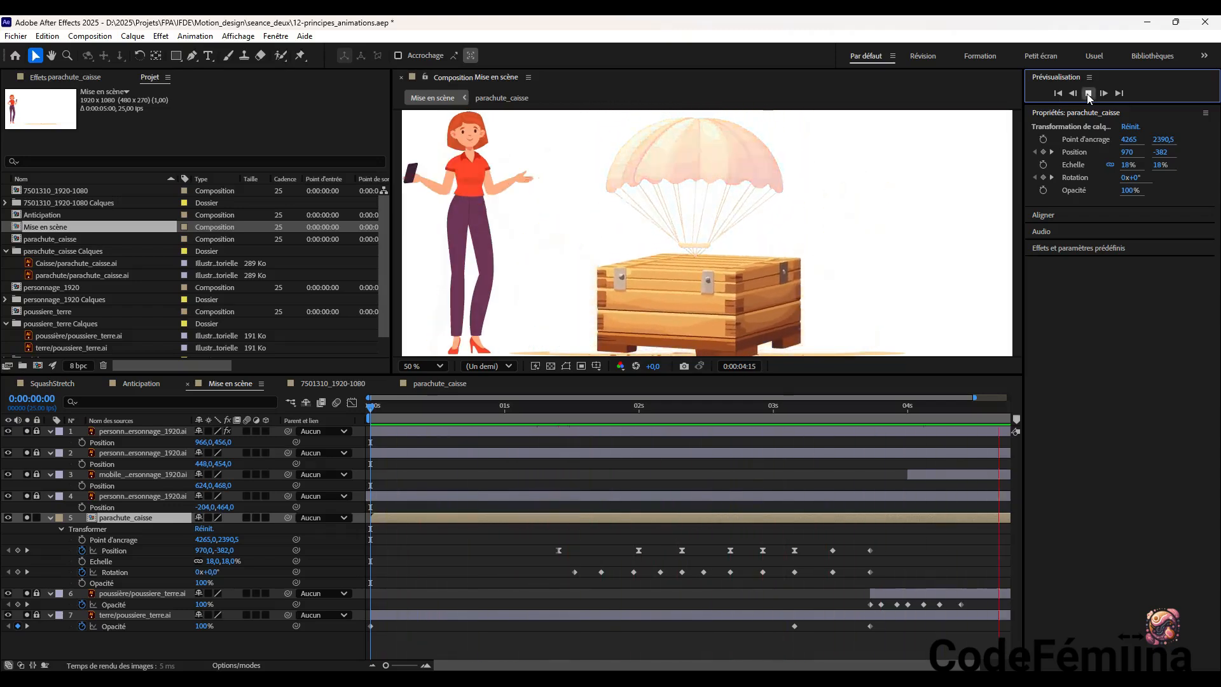
pyautogui.click(1088, 94)
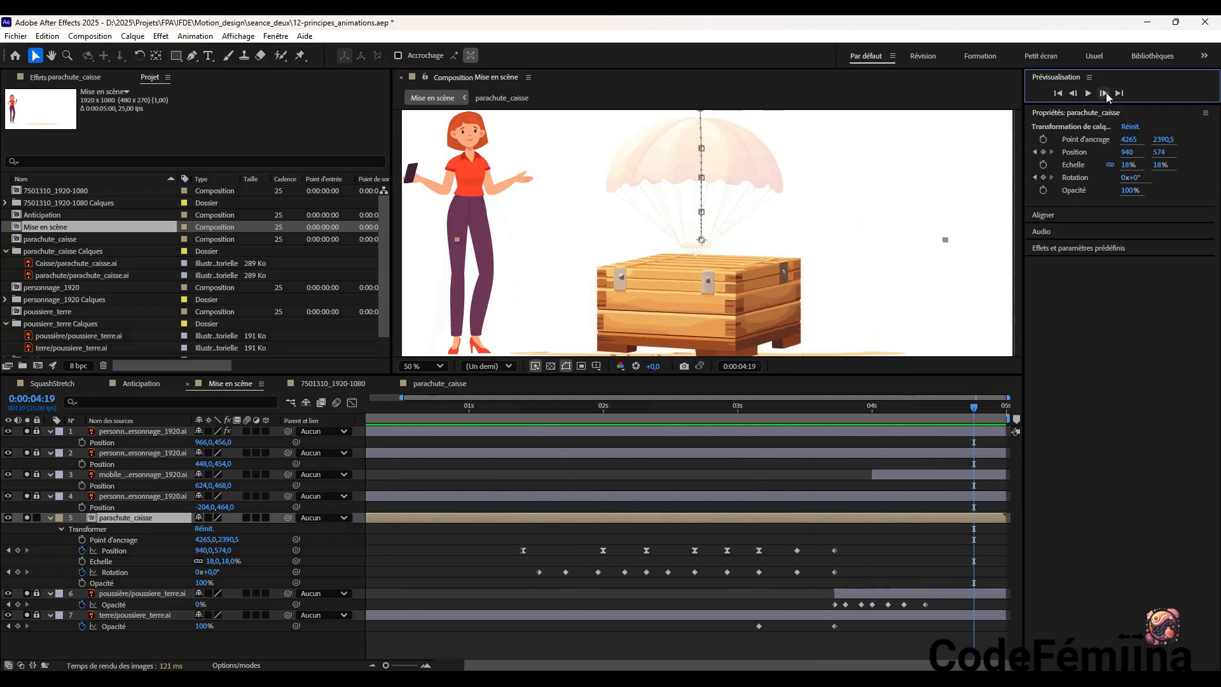
# Step frame by frame through the end of Mise en scène and check the crate at 0:00:04:24
pyautogui.click(1105, 93)
pyautogui.click(1104, 94)
pyautogui.click(1104, 94)
pyautogui.click(1104, 93)
pyautogui.click(1104, 93)
pyautogui.click(1104, 94)
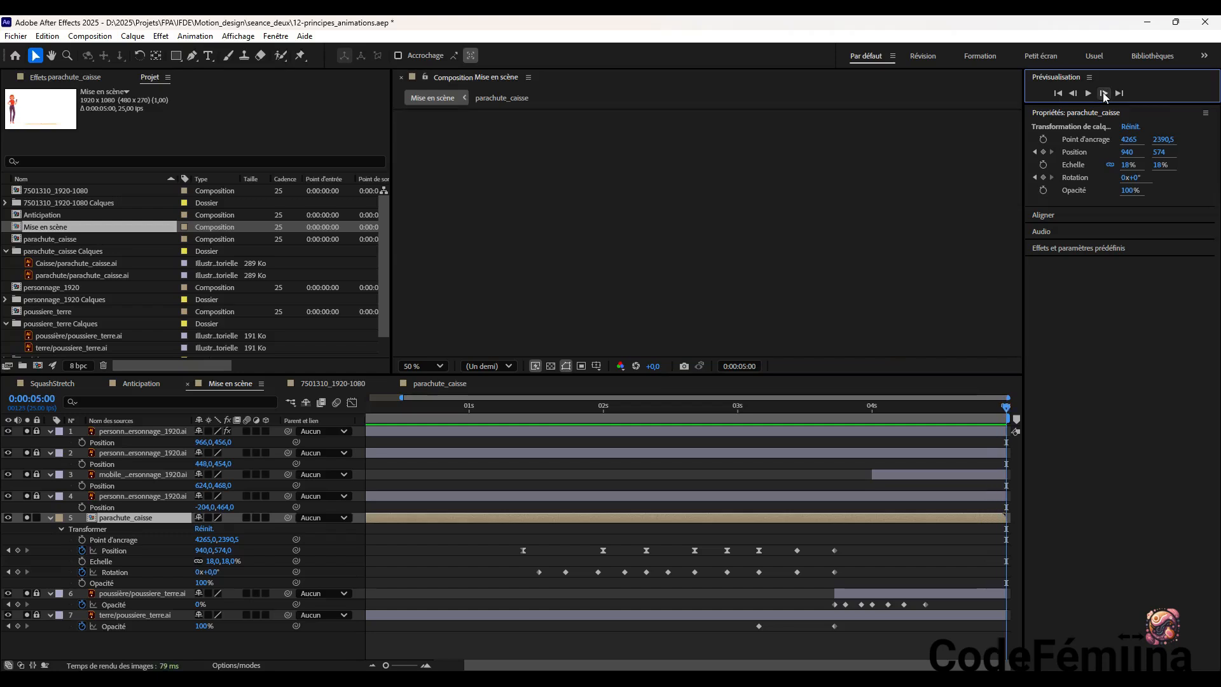
pyautogui.click(1073, 93)
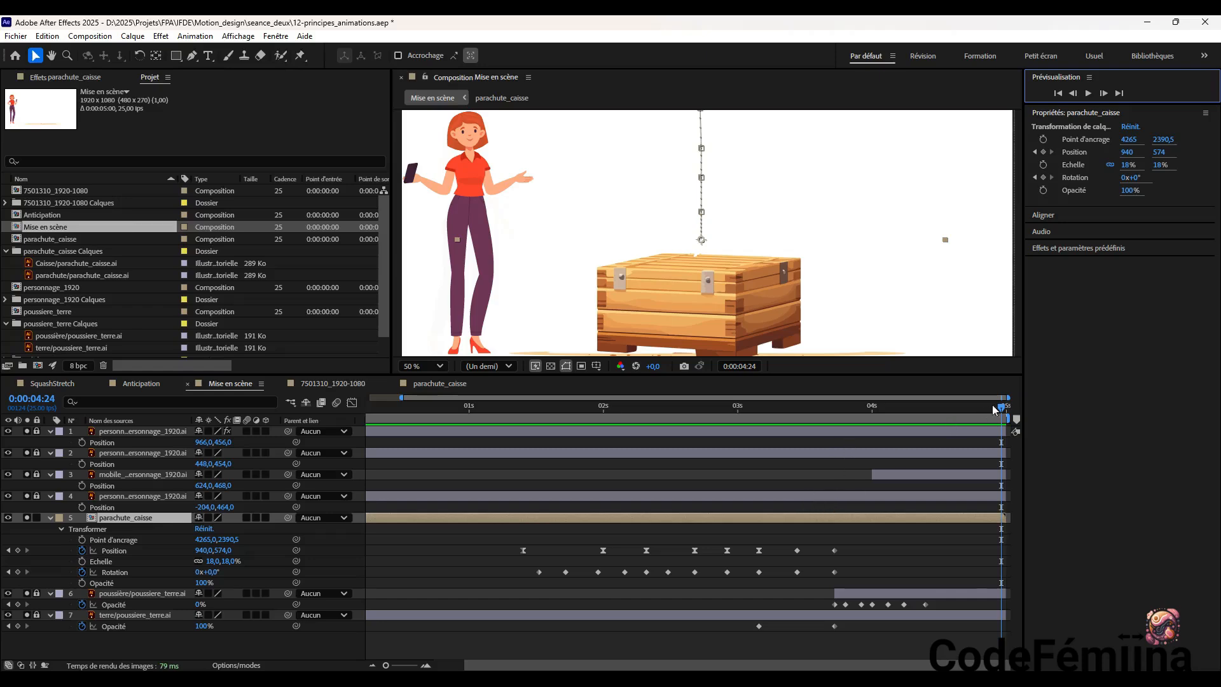
# Replay the whole Mise en scène animation from 0:00:00:00
pyautogui.moveTo(1002, 406); pyautogui.dragTo(356, 468)
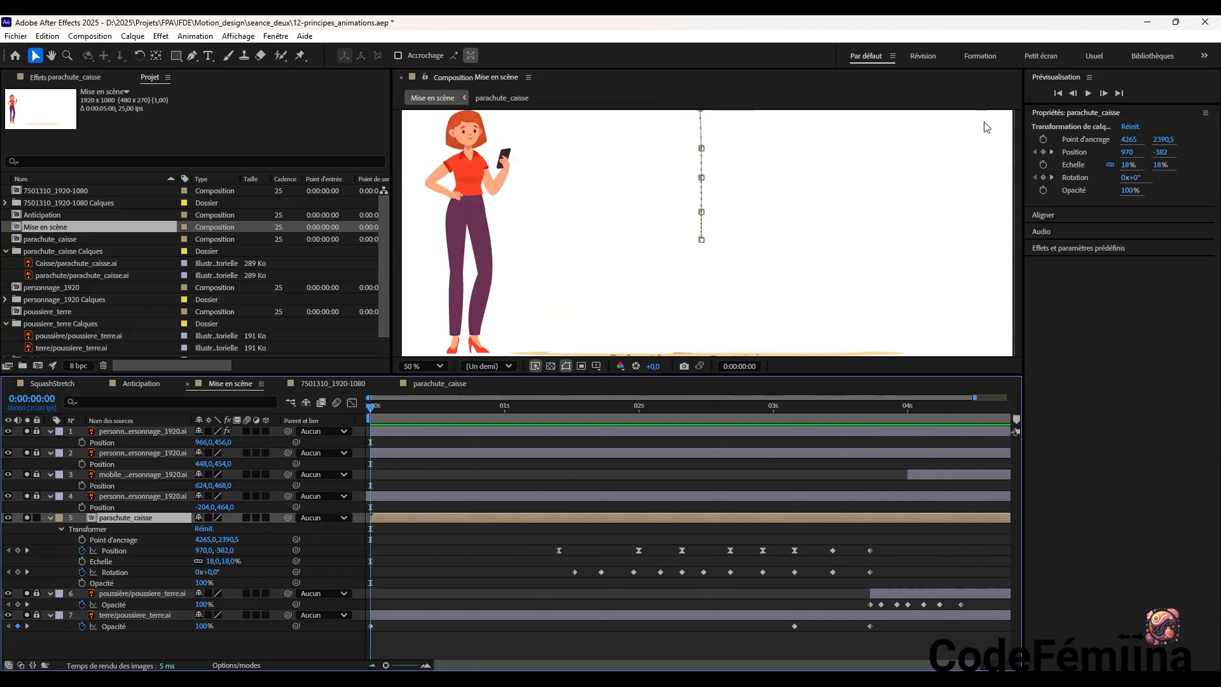
pyautogui.click(1088, 93)
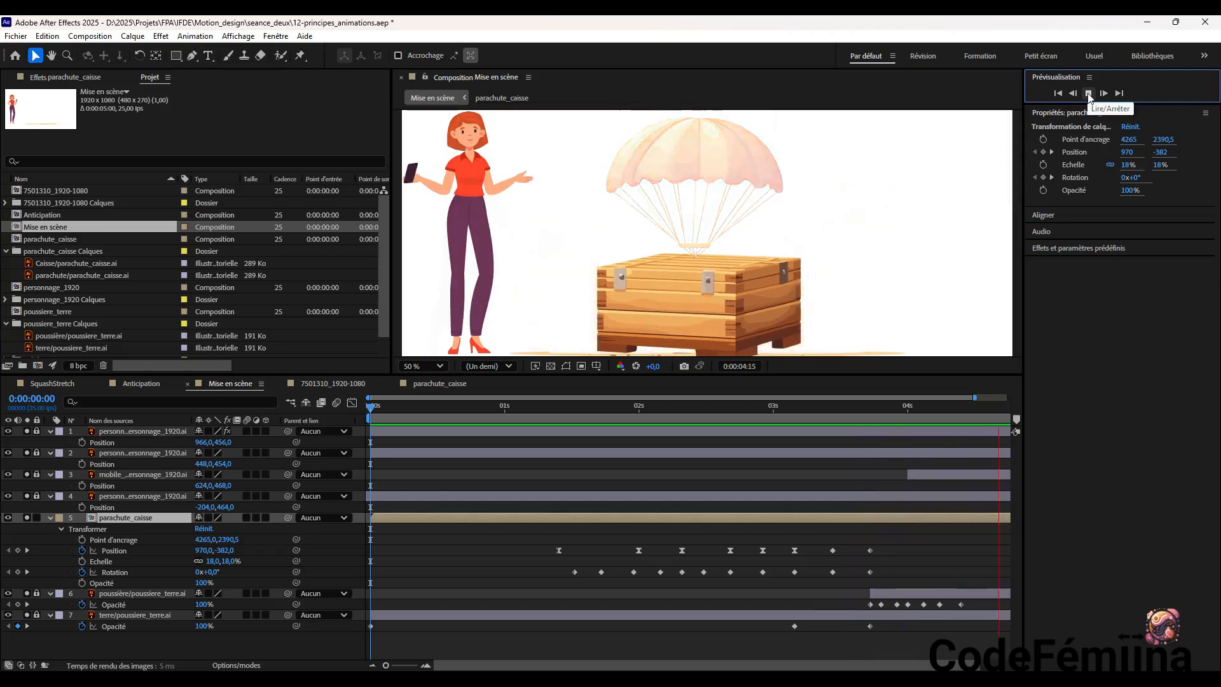
pyautogui.click(1087, 93)
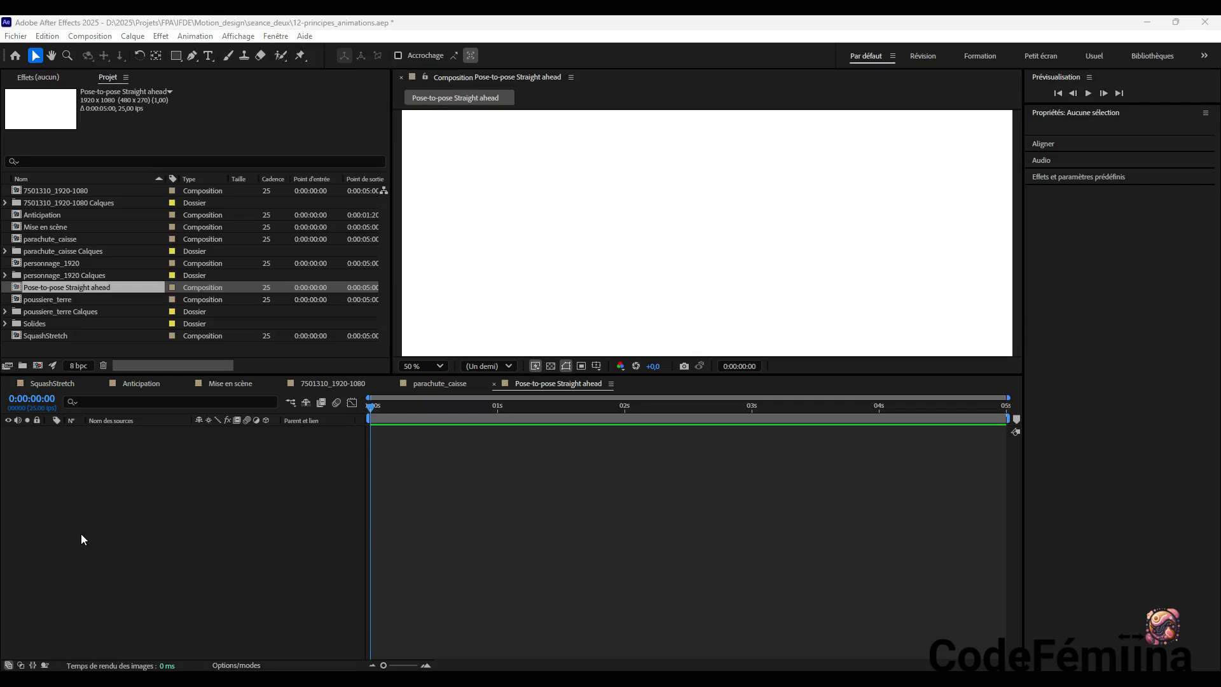
# Create a composition-sized solid named Balle in pink EC12A7 in the Pose-to-pose Straight ahead composition
pyautogui.press(',')
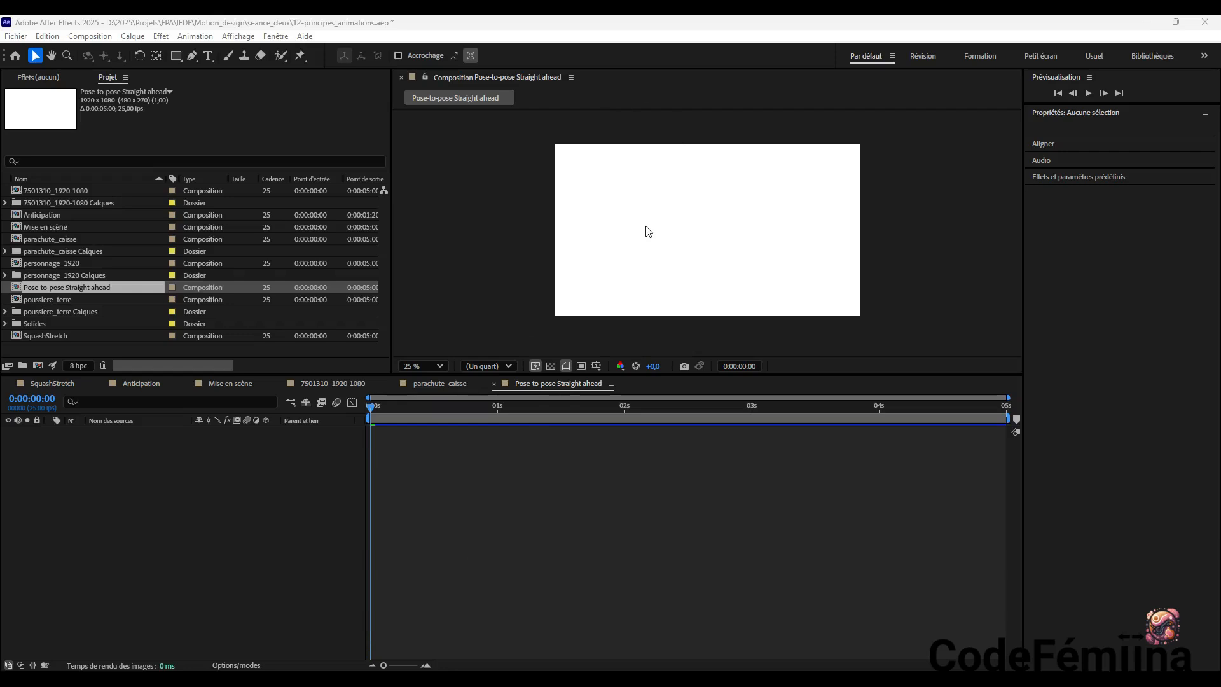
pyautogui.moveTo(621, 180); pyautogui.dragTo(790, 292)
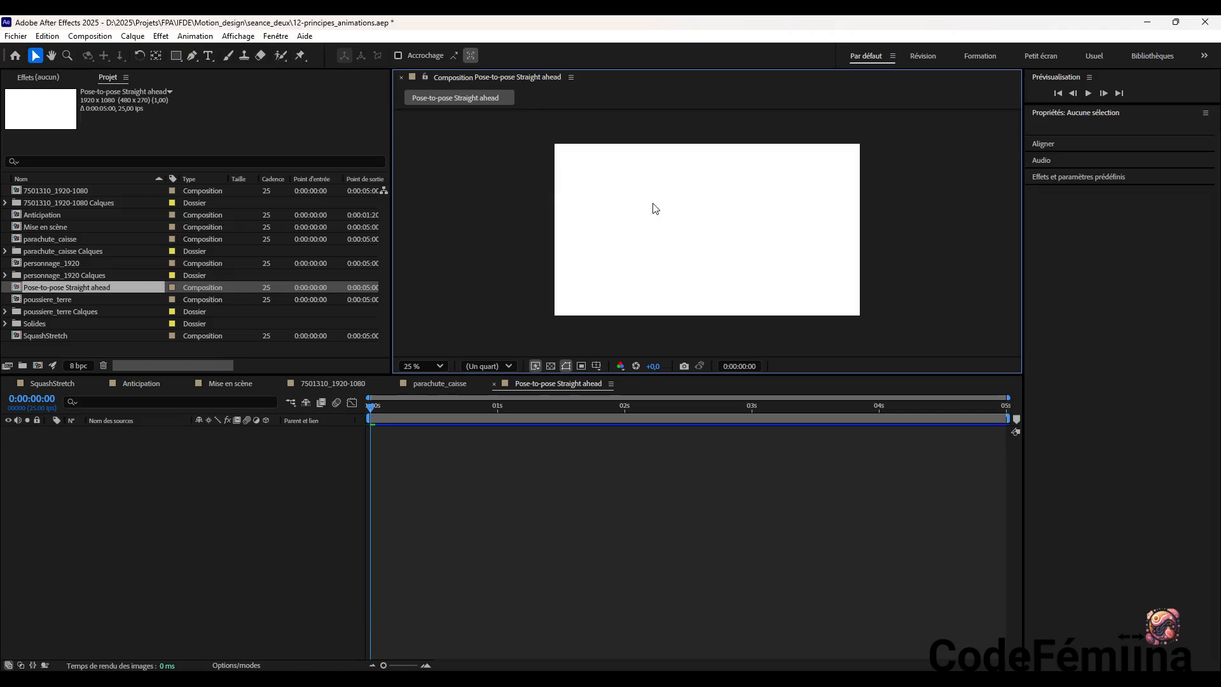
pyautogui.hotkey('ctrl', 'y')
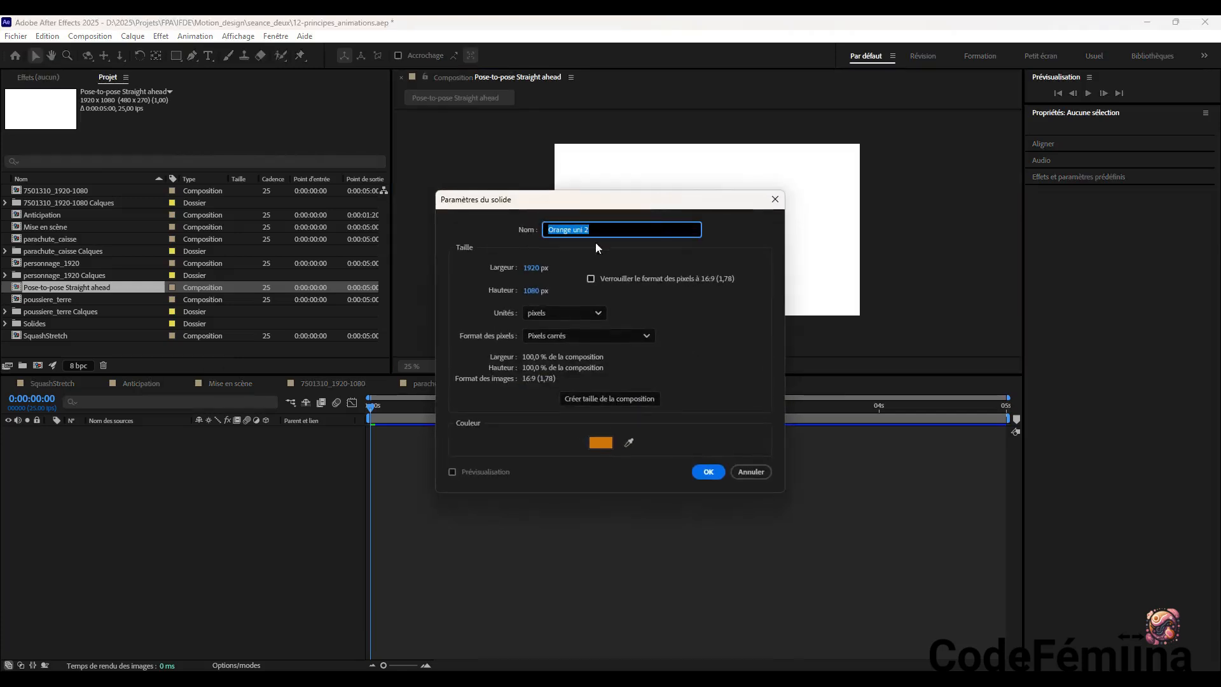
pyautogui.write('Balle')
pyautogui.click(609, 444)
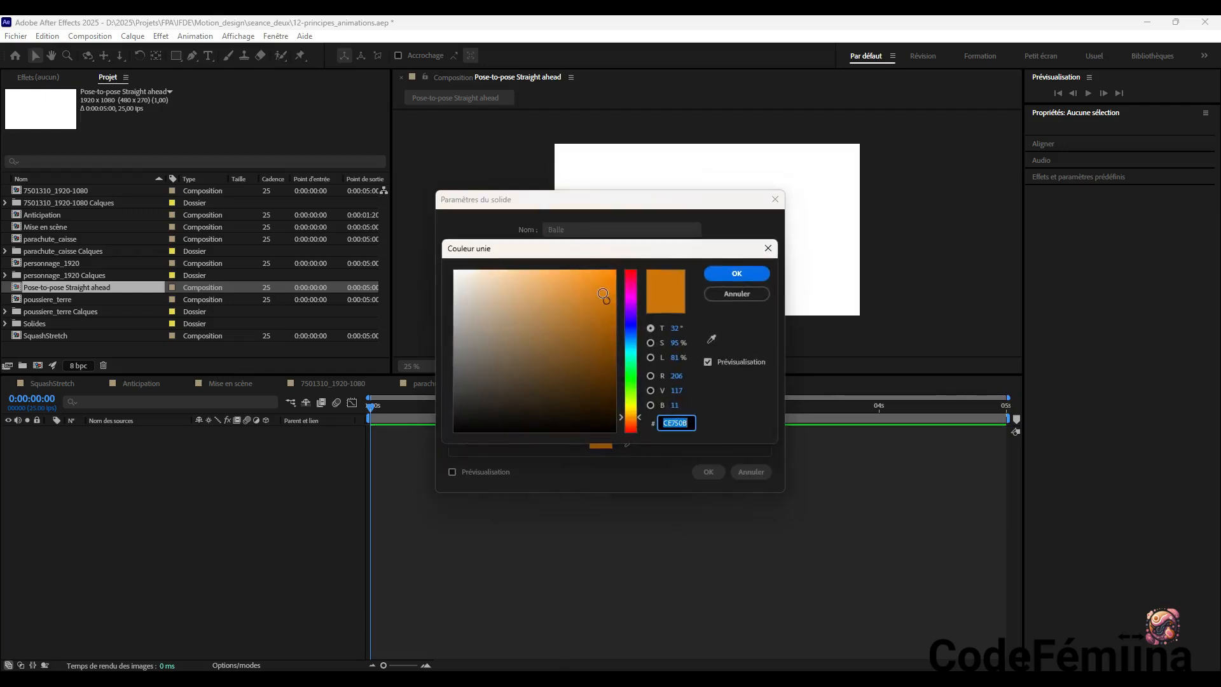
pyautogui.click(631, 288)
pyautogui.moveTo(607, 301); pyautogui.dragTo(603, 282)
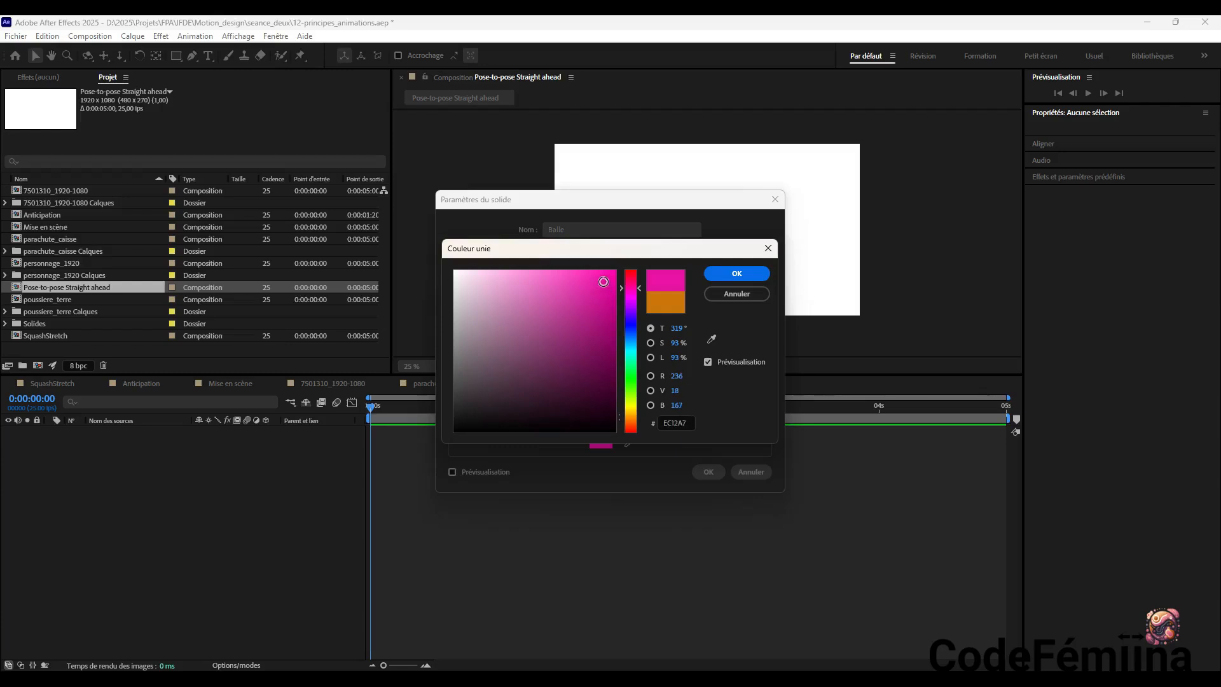
pyautogui.click(737, 274)
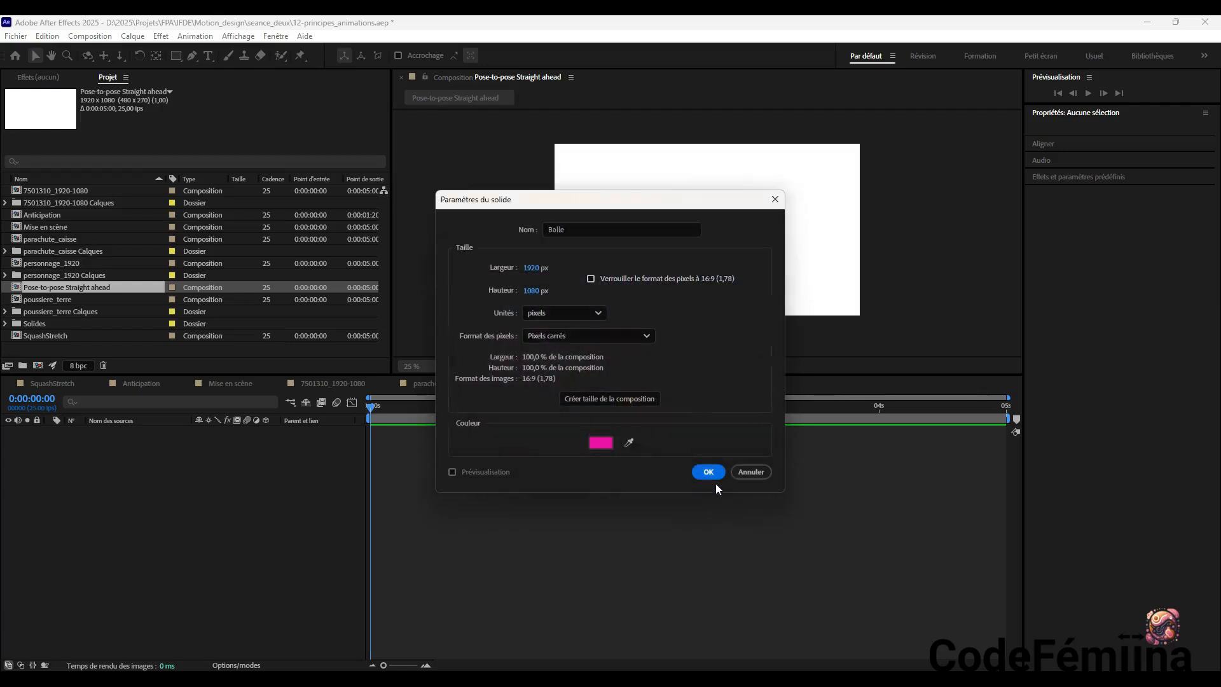
pyautogui.click(640, 398)
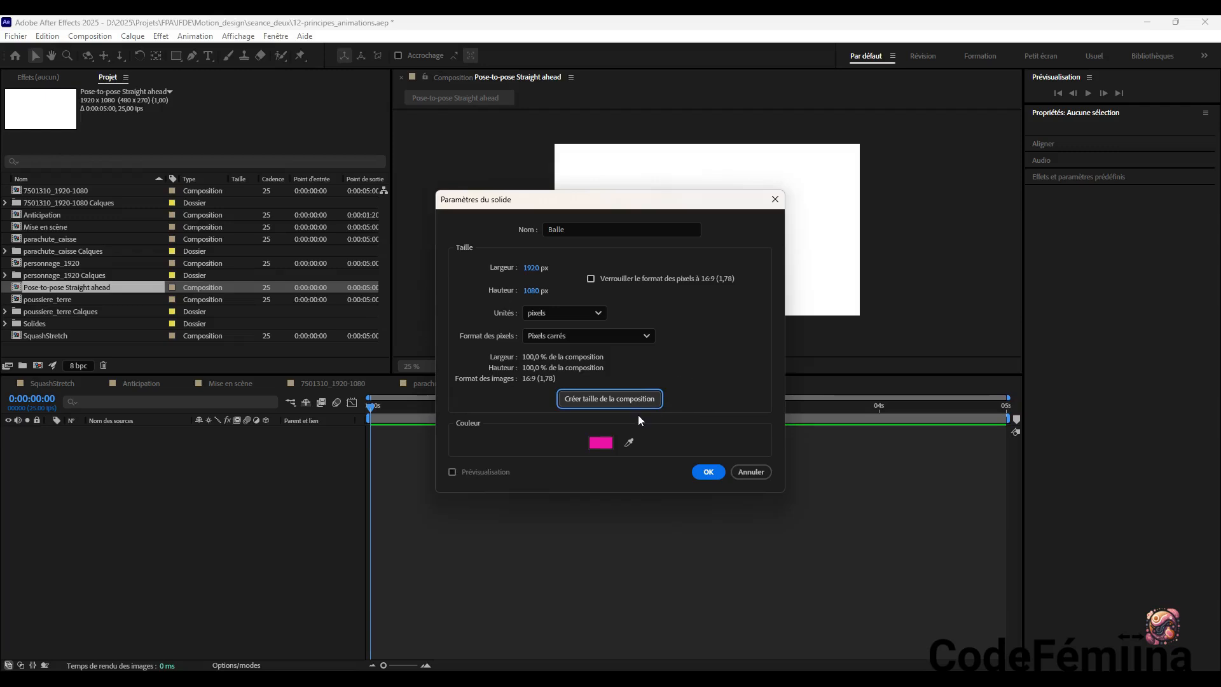
pyautogui.click(709, 472)
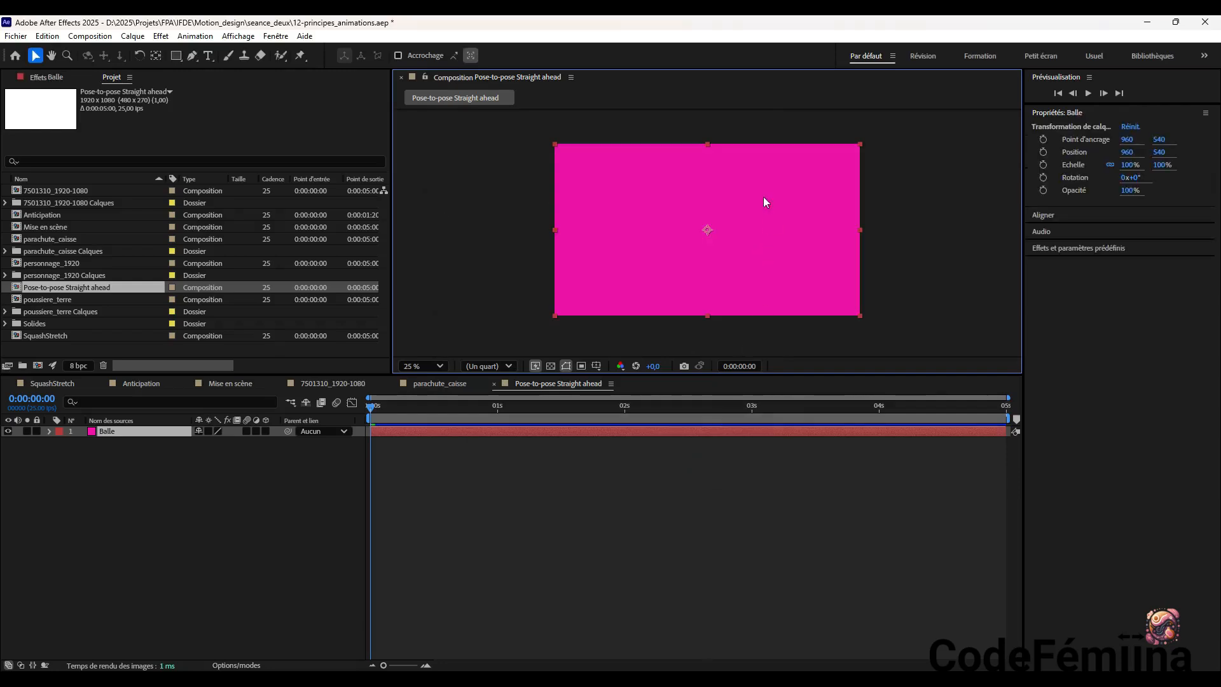
# Add a new mask to the Balle solid and reset its shape to Ellipse
pyautogui.rightClick(653, 192)
pyautogui.moveTo(675, 203)
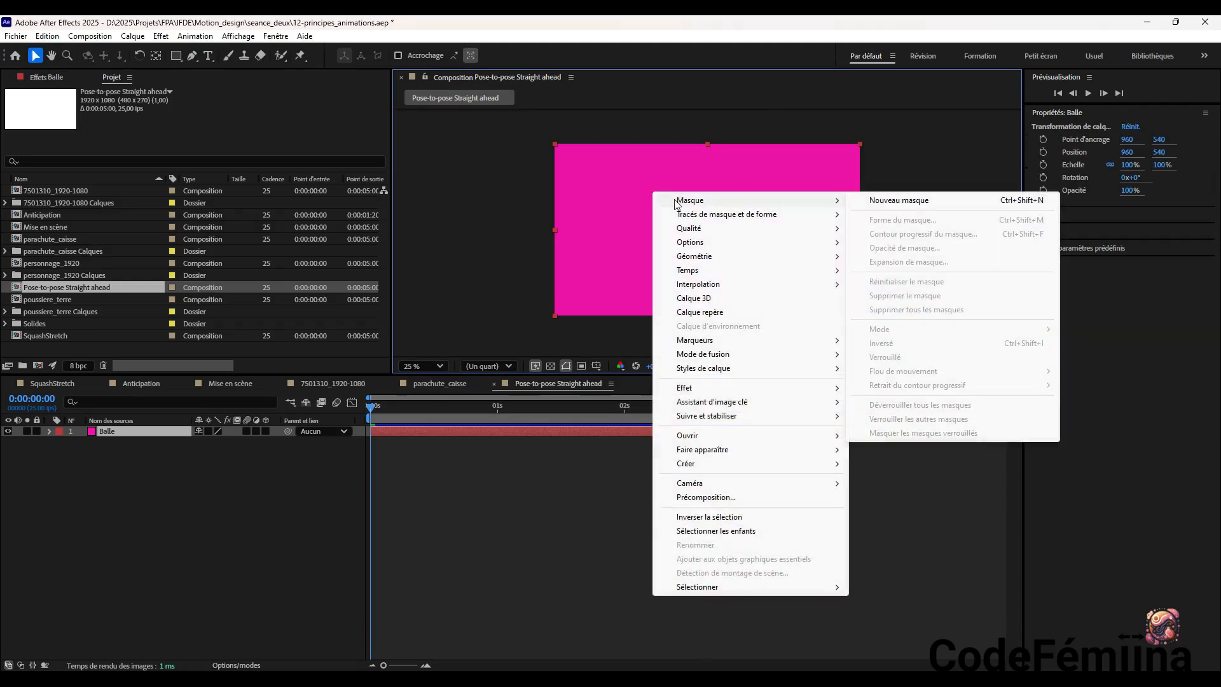
pyautogui.click(899, 201)
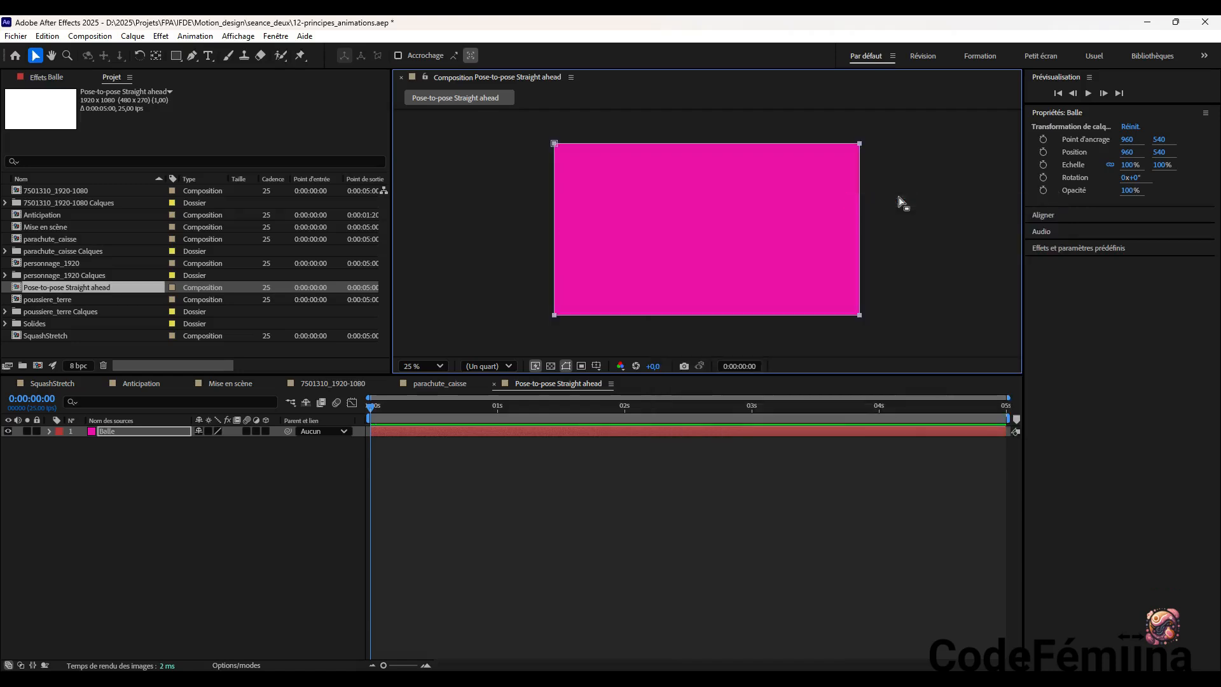
pyautogui.rightClick(652, 176)
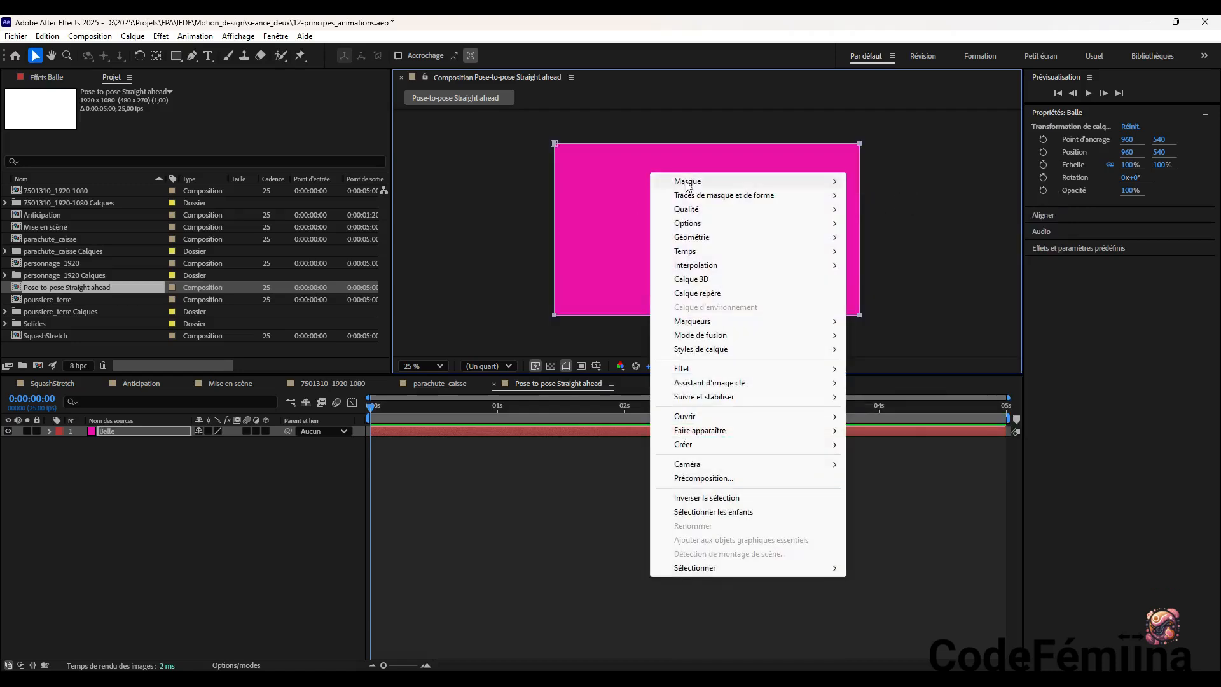
pyautogui.moveTo(725, 186)
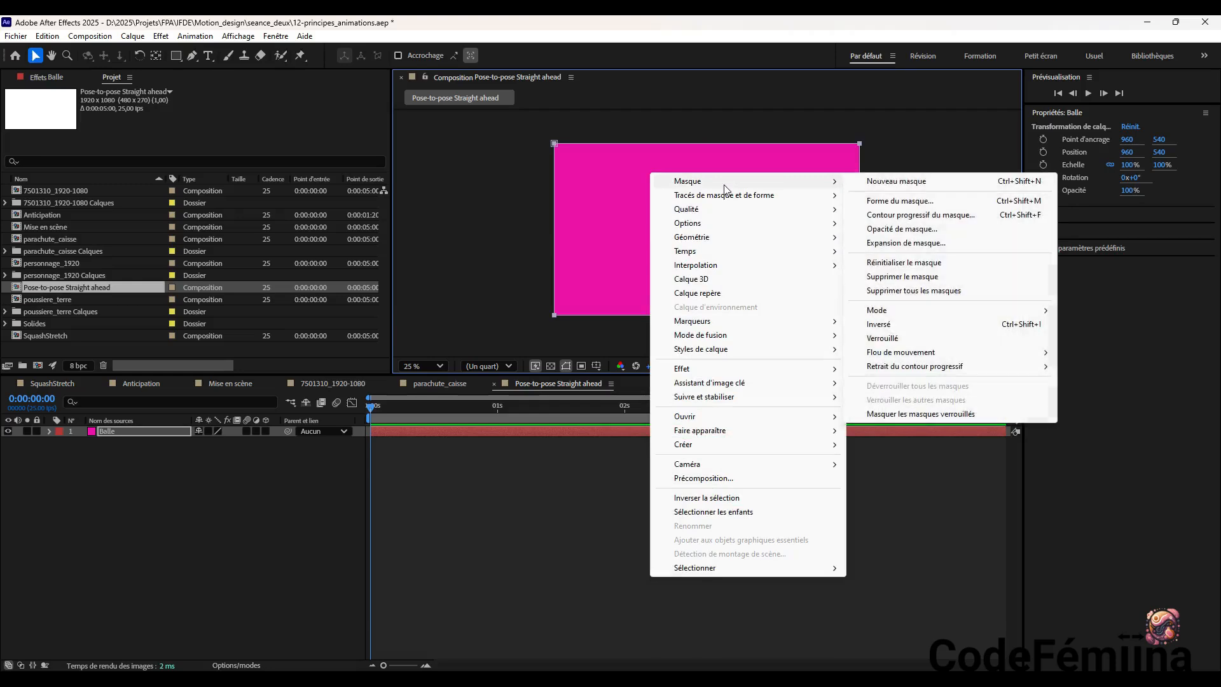
pyautogui.click(937, 201)
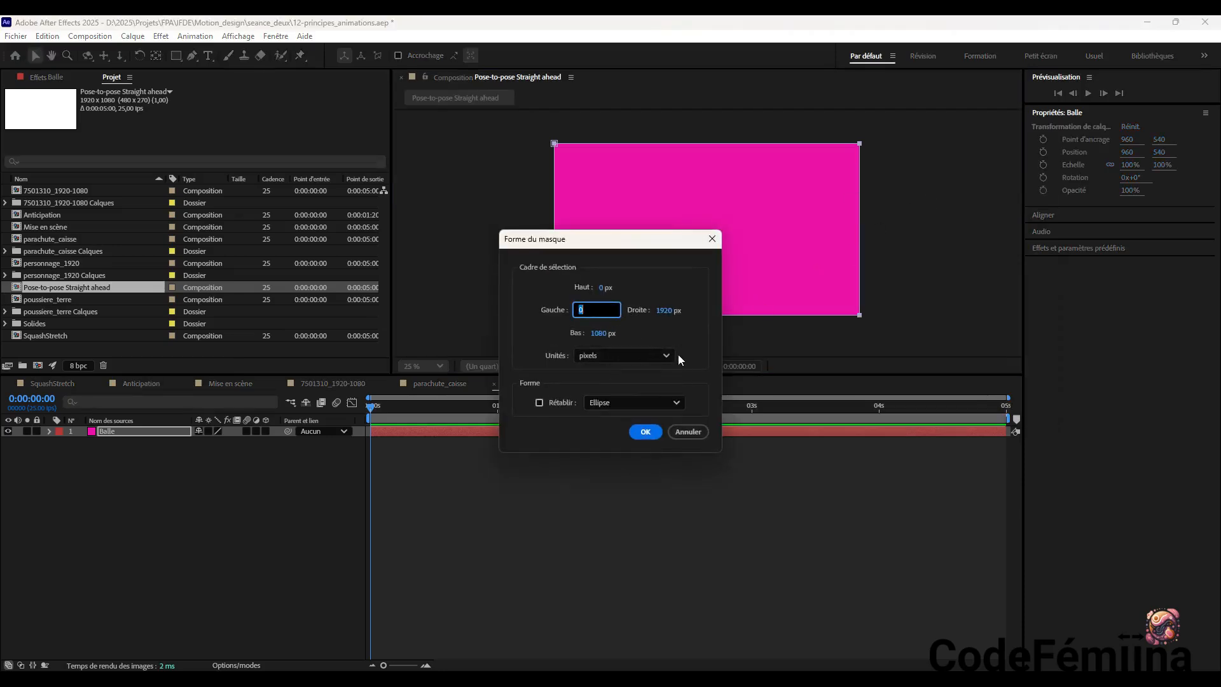
pyautogui.click(636, 400)
pyautogui.click(628, 425)
pyautogui.click(627, 402)
pyautogui.click(620, 440)
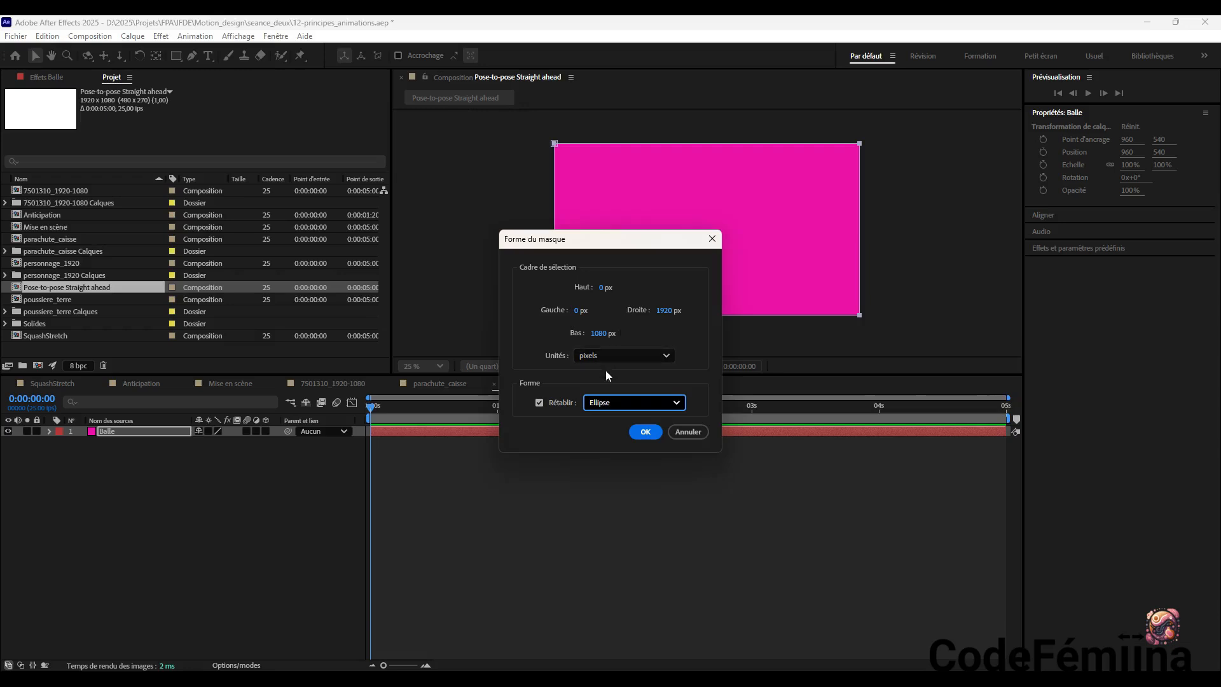
pyautogui.click(645, 432)
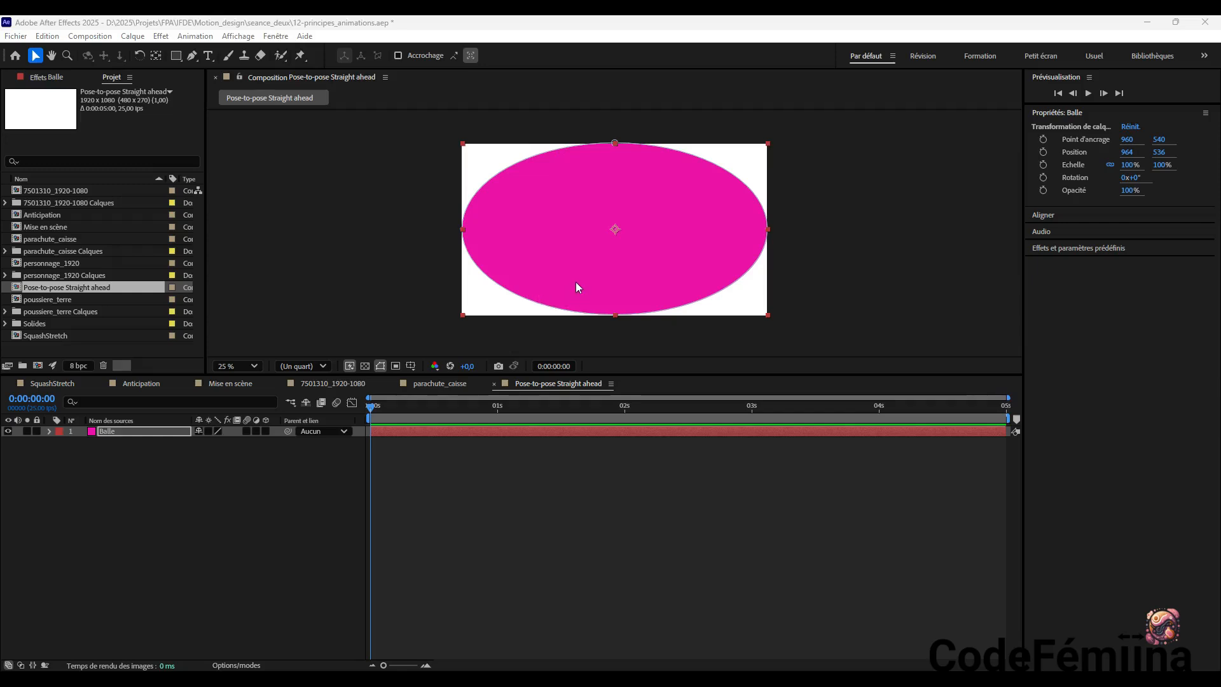
# Scale the Balle layer down proportionally to about 56.3% around its centre
pyautogui.click(473, 155)
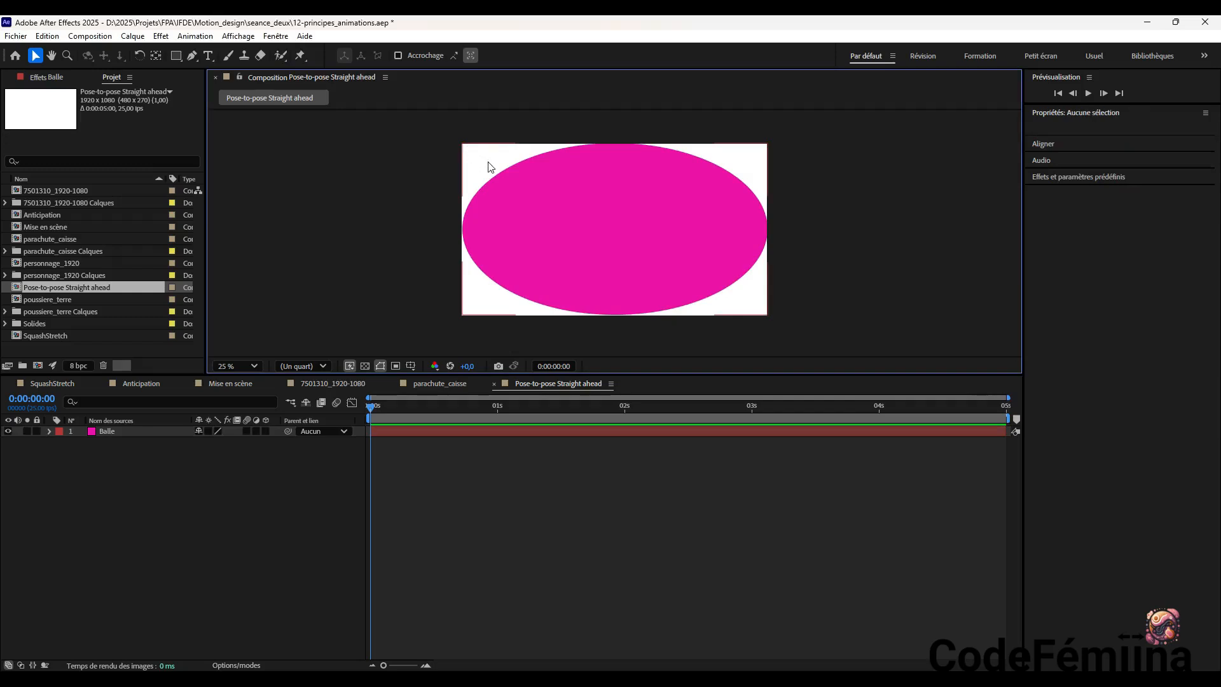
pyautogui.click(489, 164)
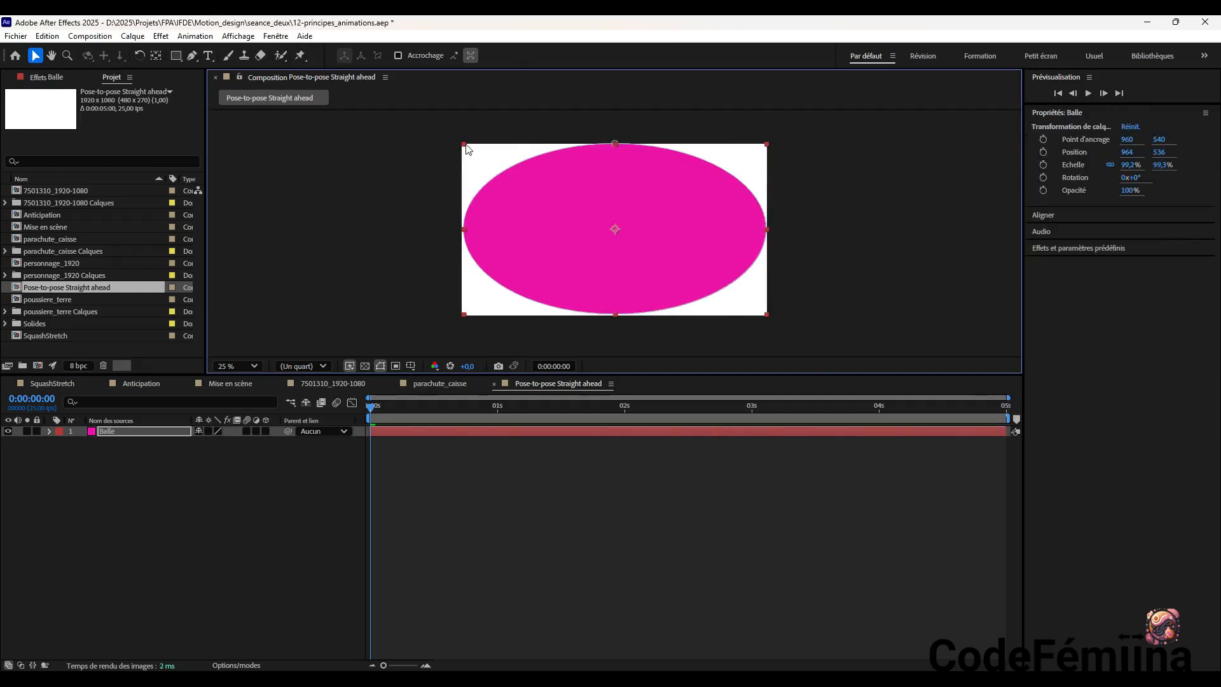
pyautogui.moveTo(463, 152); pyautogui.dragTo(533, 232)
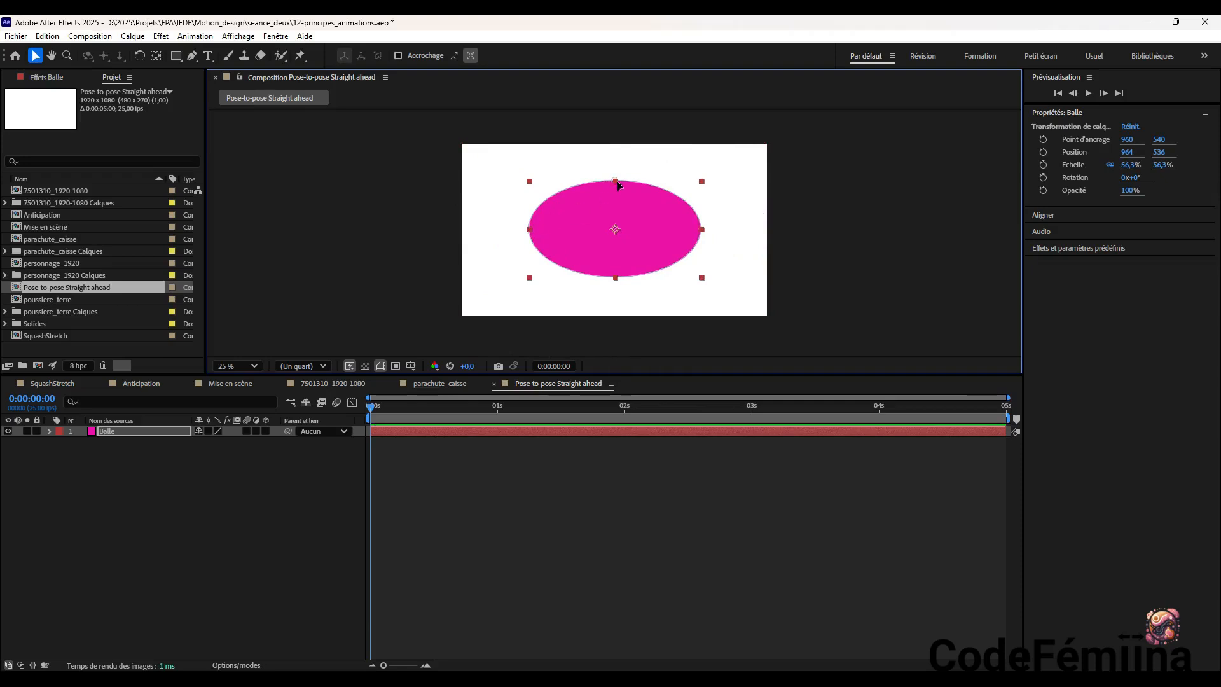
pyautogui.moveTo(617, 179); pyautogui.dragTo(616, 161)
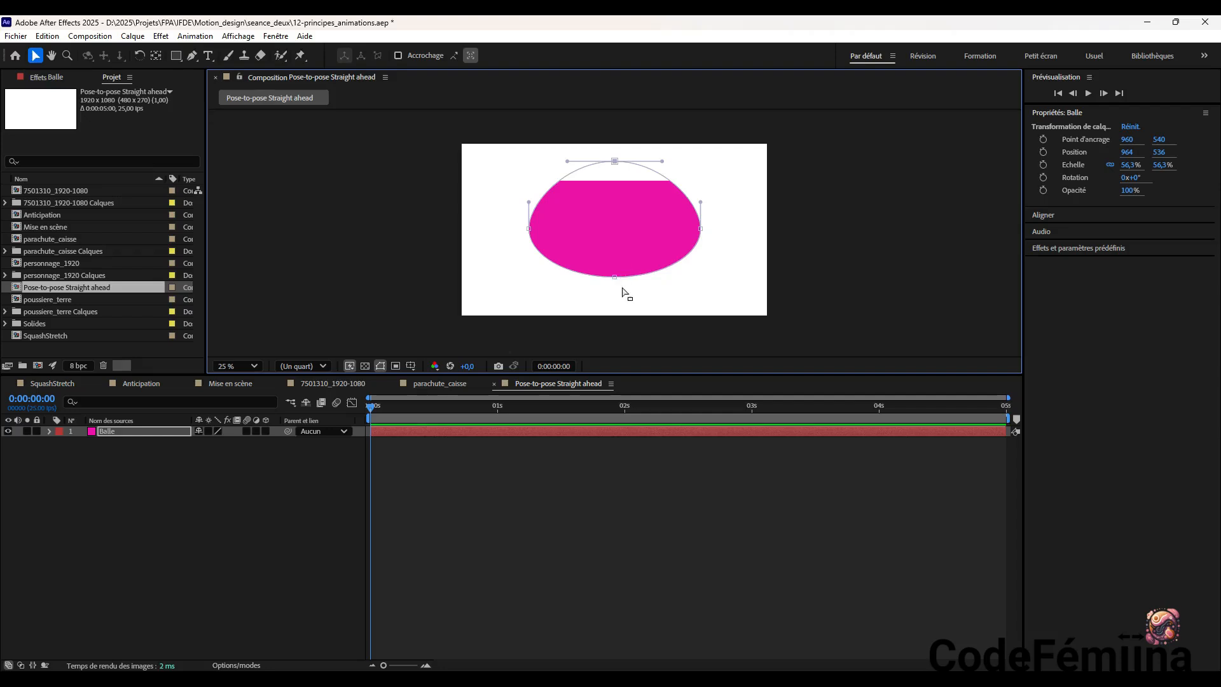
pyautogui.hotkey('ctrl', 'z')
pyautogui.moveTo(530, 233); pyautogui.dragTo(545, 232)
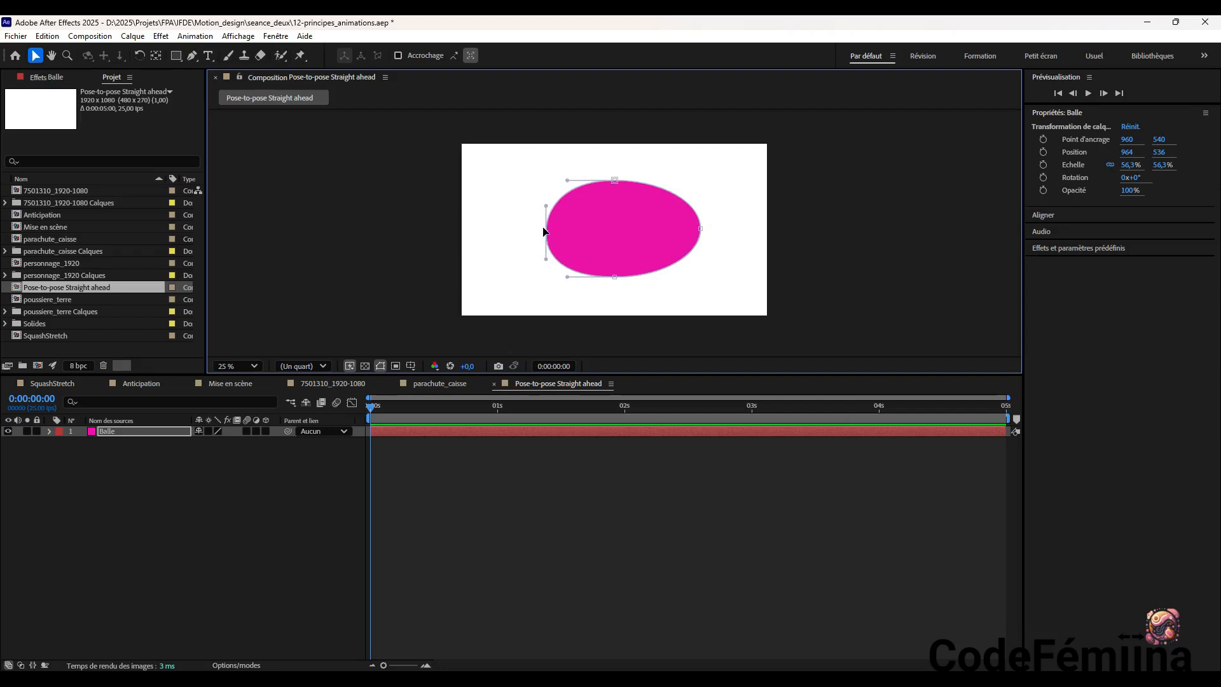
pyautogui.hotkey('ctrl', 'z')
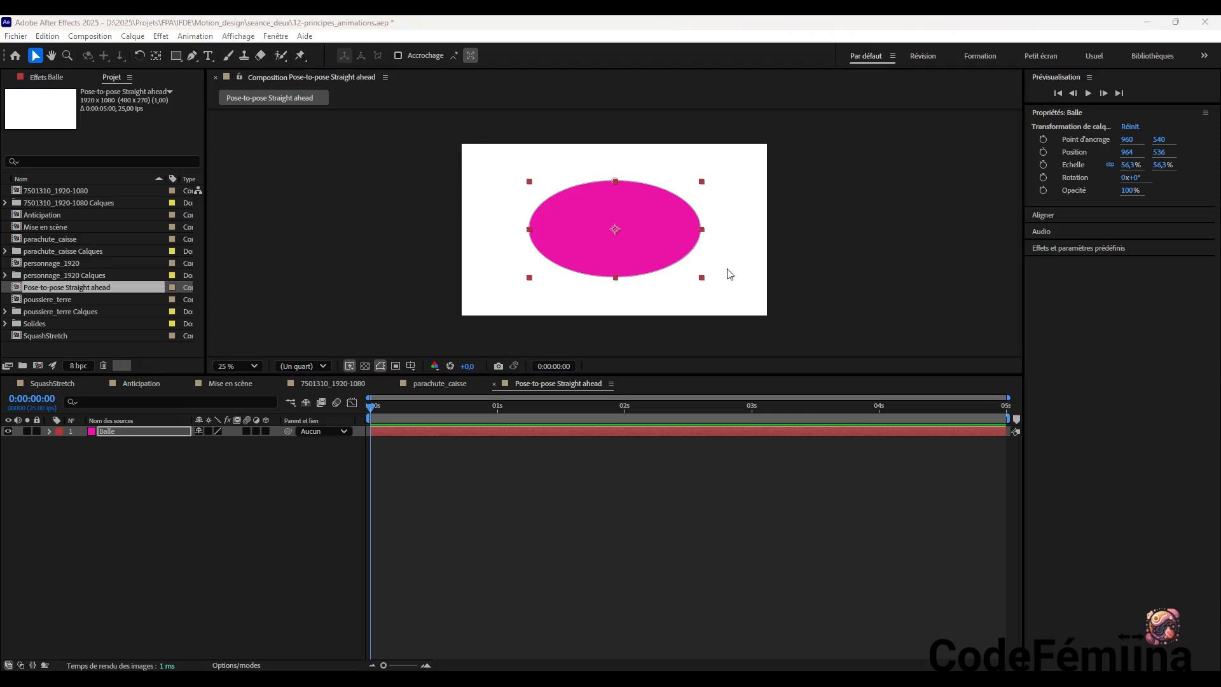
# Scale Balle non-proportionally into a small round ball, about 23.3 by 36.3%, and move it to about 476, 448
pyautogui.moveTo(705, 280); pyautogui.dragTo(676, 278)
pyautogui.moveTo(669, 285); pyautogui.dragTo(654, 266)
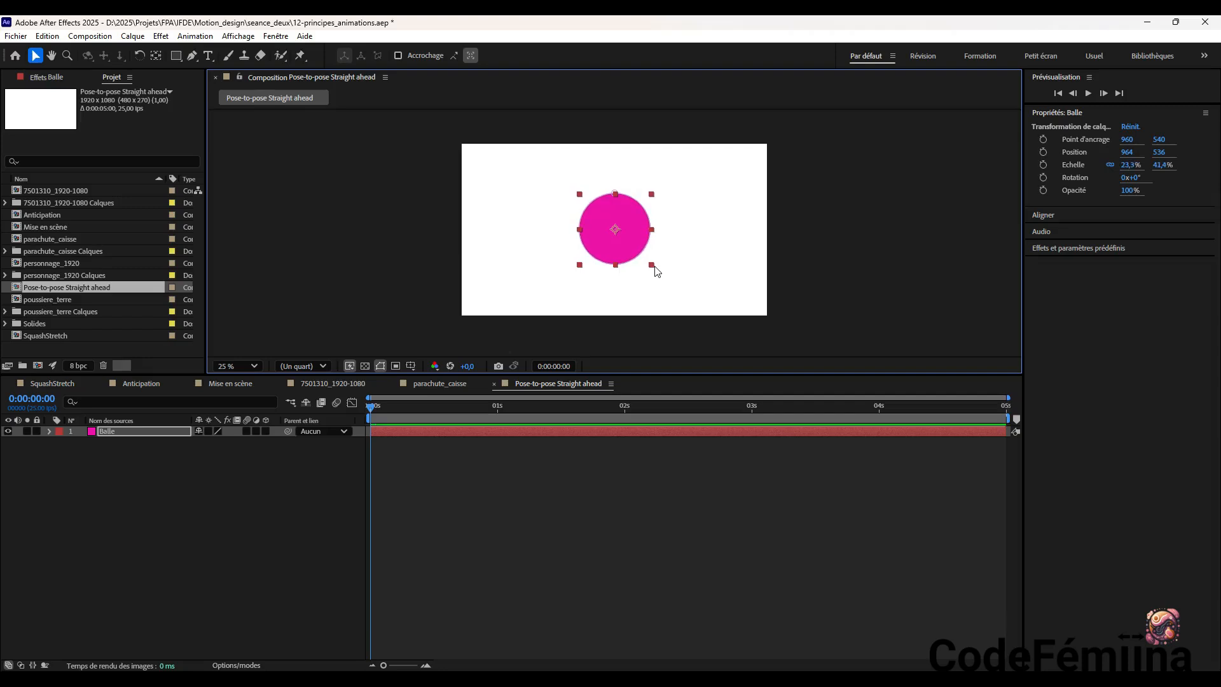
pyautogui.moveTo(628, 217); pyautogui.dragTo(591, 235)
pyautogui.moveTo(614, 282); pyautogui.dragTo(558, 250)
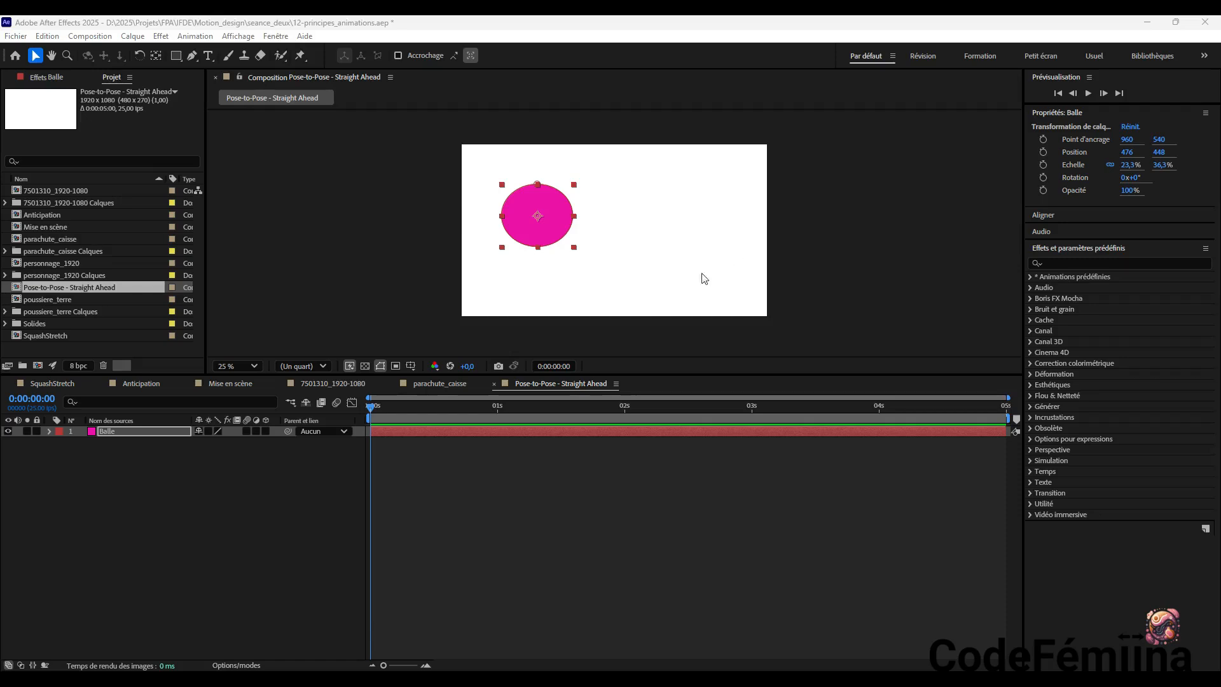
# Enable motion blur for both the composition and the Balle layer, and shift the ball slightly to about 484, 428
pyautogui.click(250, 420)
pyautogui.click(338, 403)
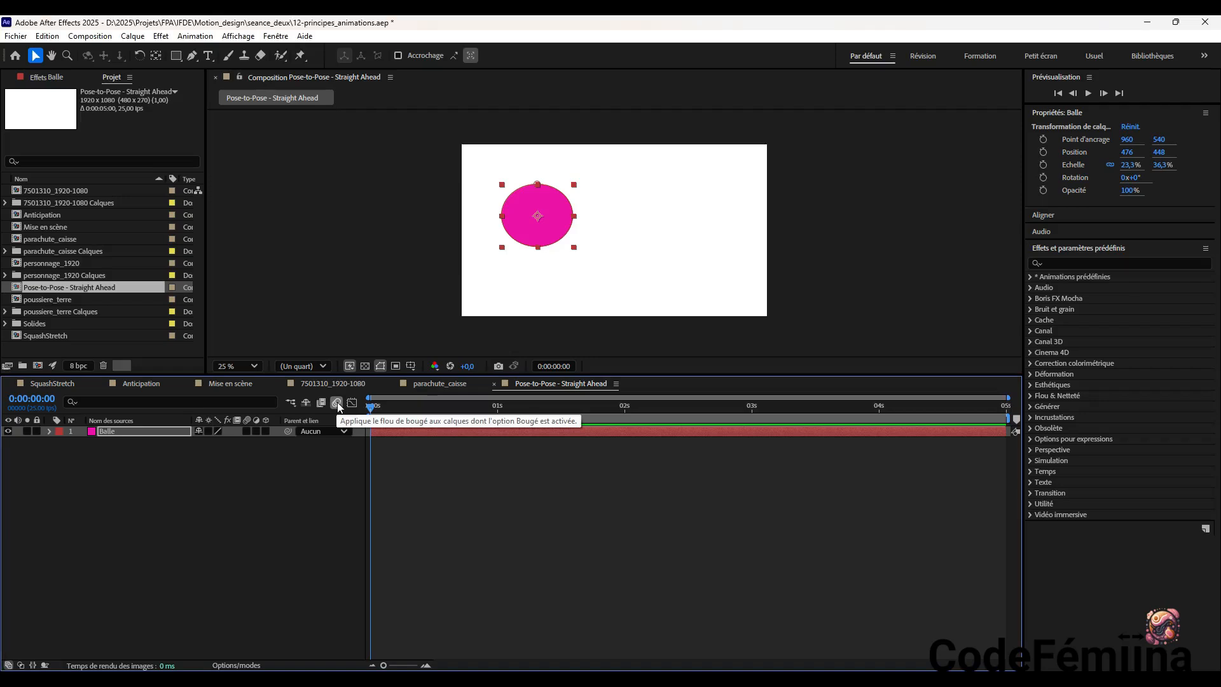
pyautogui.moveTo(535, 231)
pyautogui.mouseDown()
pyautogui.moveTo(584, 255)
pyautogui.moveTo(515, 223)
pyautogui.mouseUp()
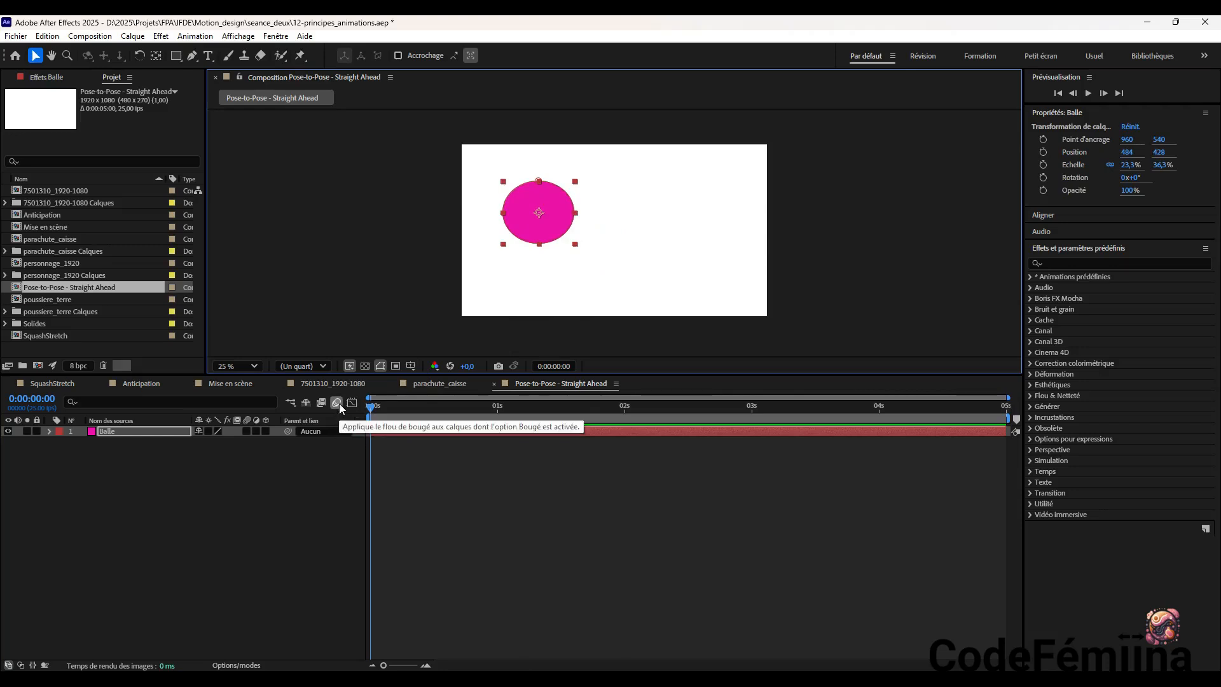
pyautogui.click(339, 403)
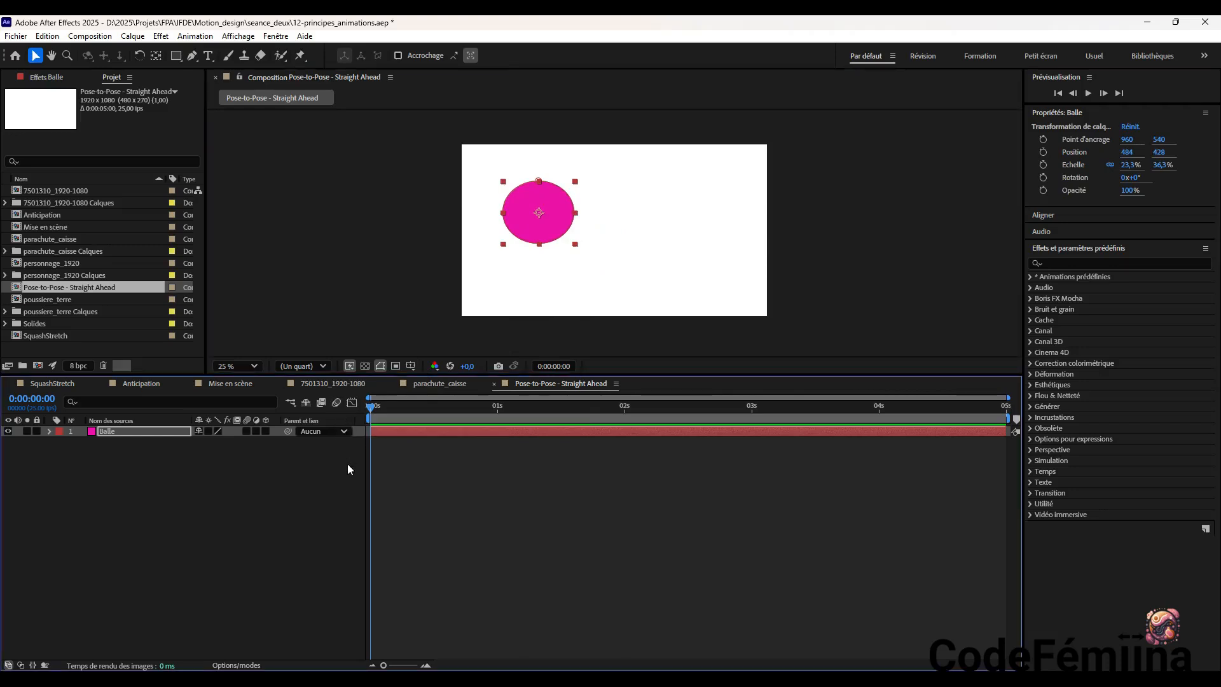
pyautogui.click(337, 403)
pyautogui.click(246, 430)
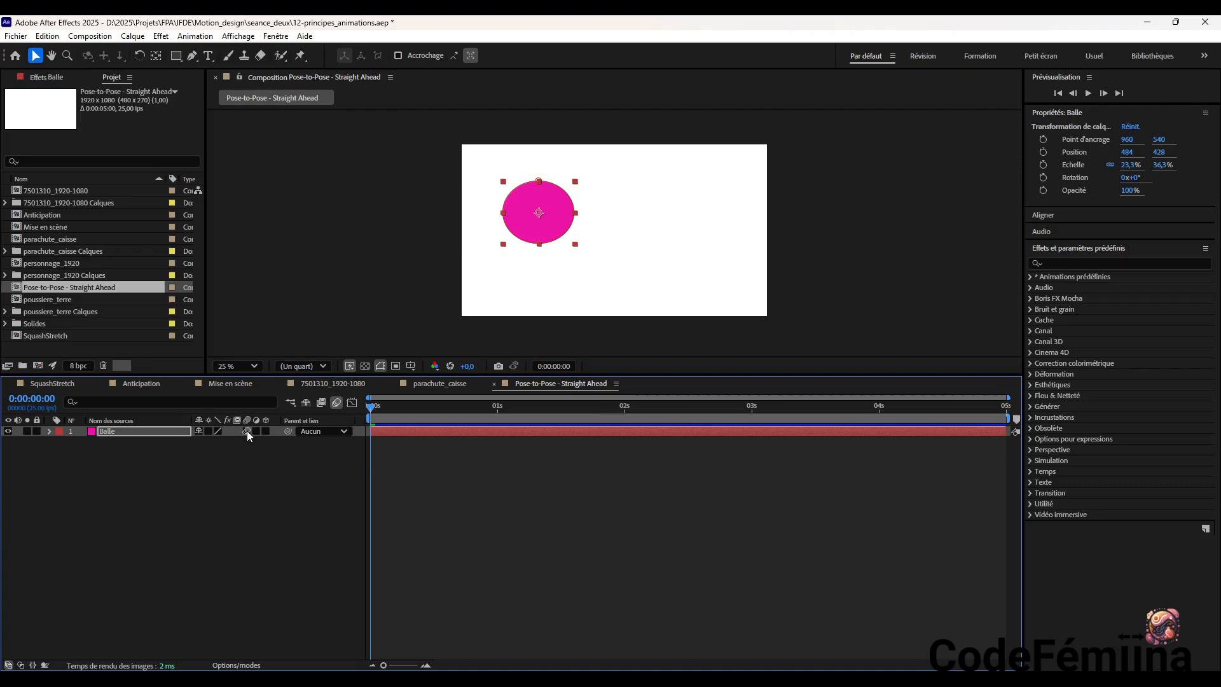
pyautogui.click(50, 431)
pyautogui.click(52, 430)
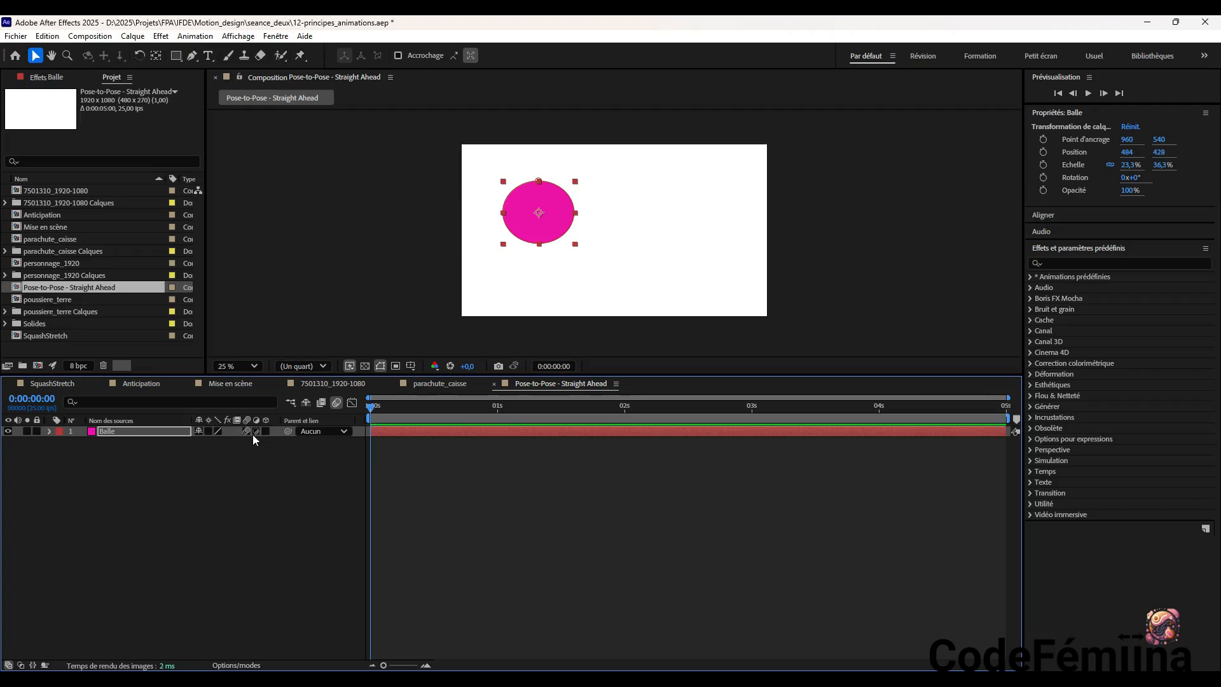
pyautogui.click(247, 431)
# Shrink the ball to about 20.4 by 32.6% and move it outside the frame's upper-left corner, at about -220, -72
pyautogui.moveTo(538, 208)
pyautogui.mouseDown()
pyautogui.moveTo(599, 228)
pyautogui.moveTo(535, 218)
pyautogui.moveTo(529, 196)
pyautogui.moveTo(527, 226)
pyautogui.mouseUp()
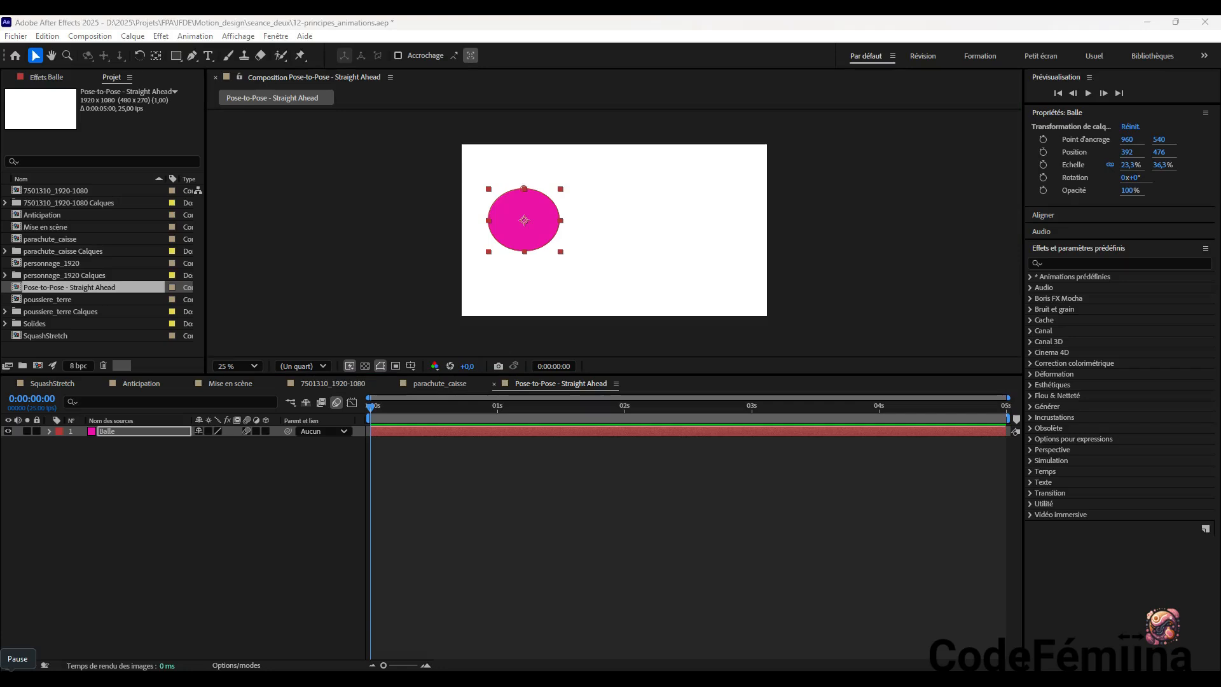
pyautogui.click(561, 255)
pyautogui.moveTo(561, 255); pyautogui.dragTo(437, 121)
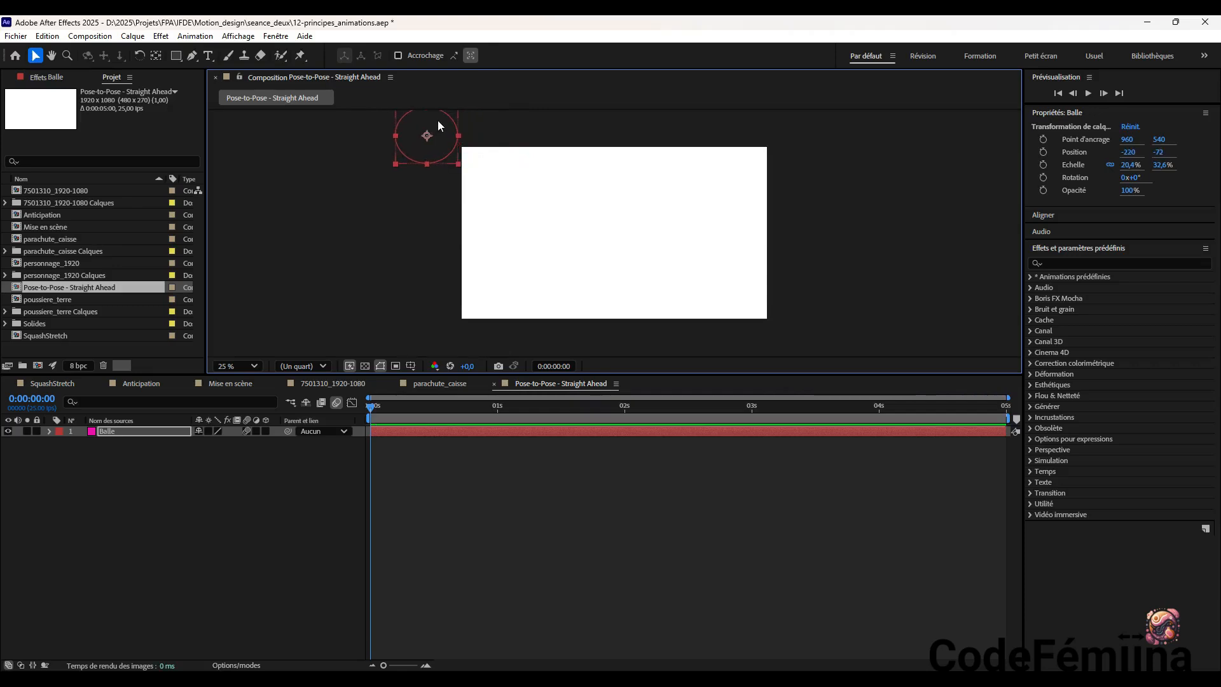
# Start a Position animation on Balle at 0:00:00:00 with the ball off-frame at about -172, -76
pyautogui.press('p')
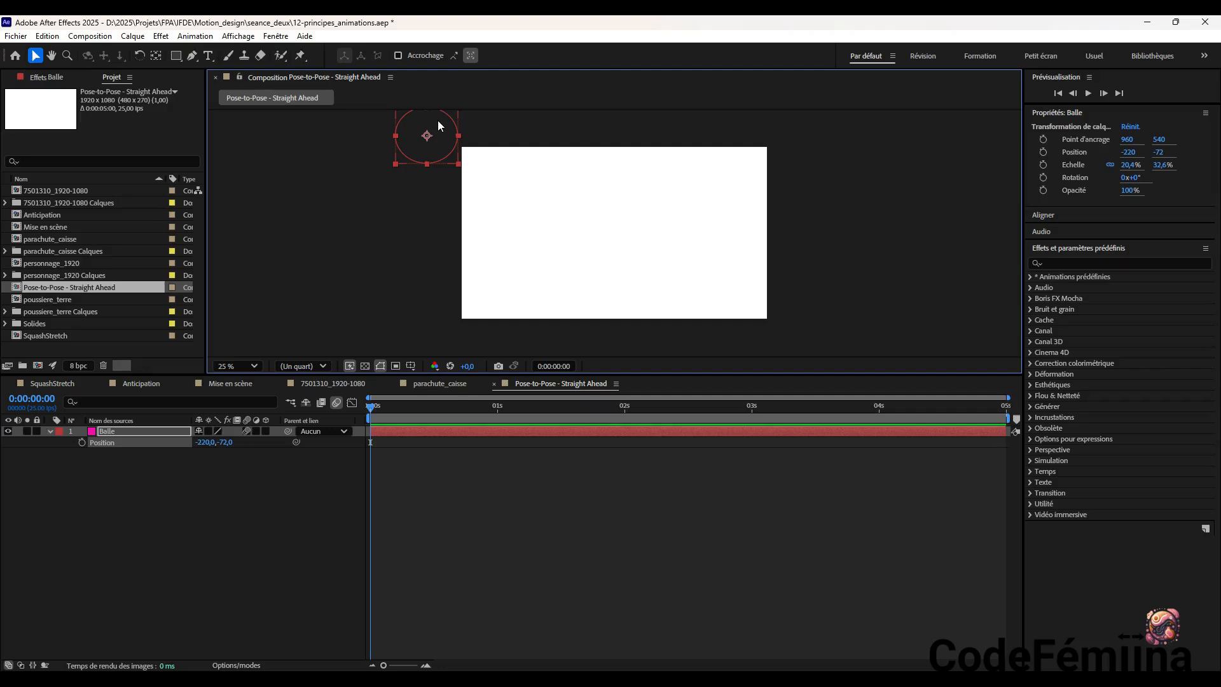
pyautogui.click(81, 442)
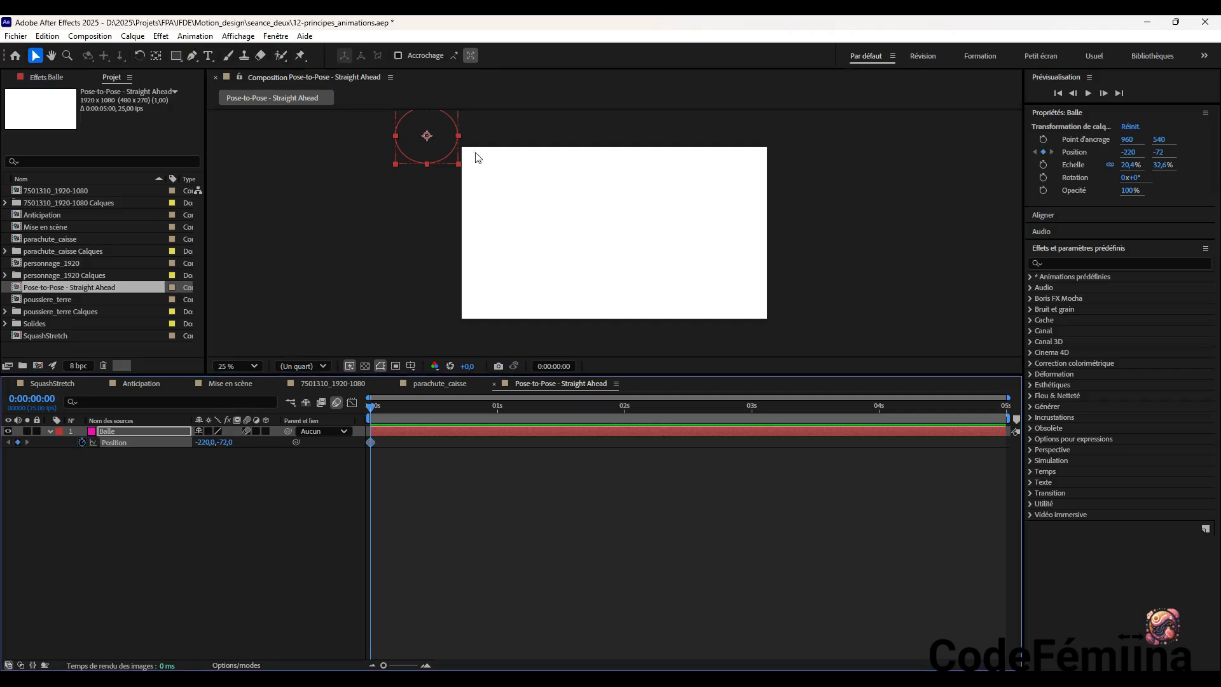
pyautogui.moveTo(445, 139); pyautogui.dragTo(453, 138)
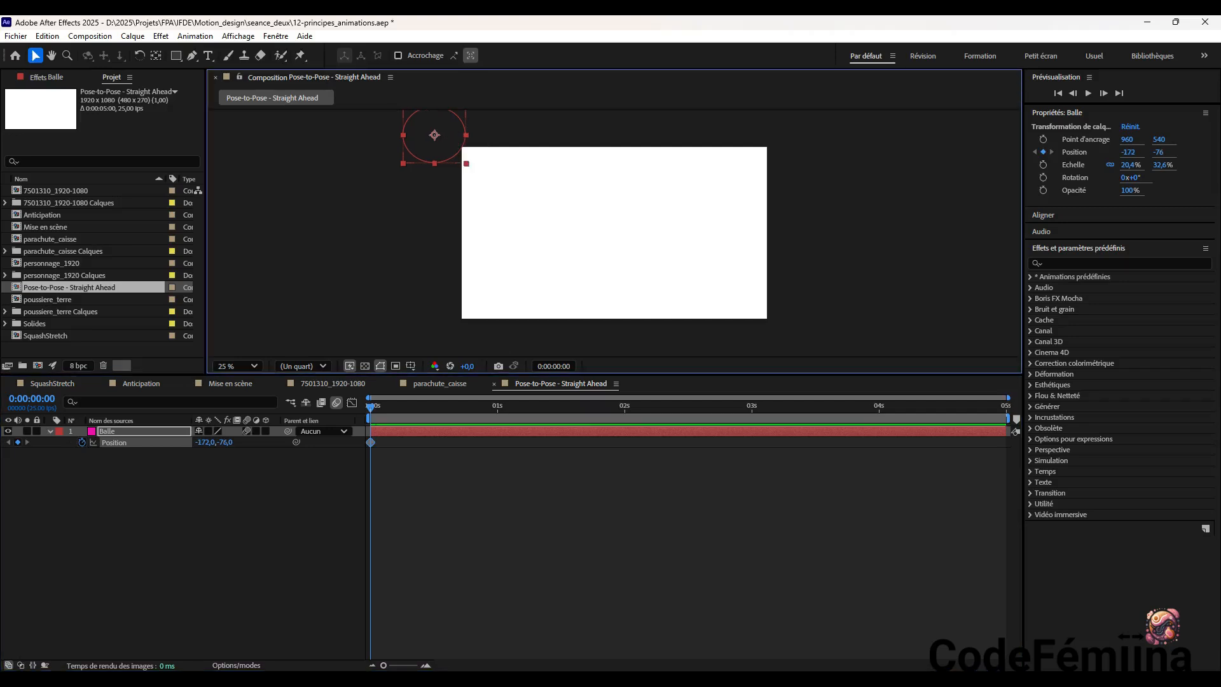
# Keyframe the first bounce: ball on the ground at about 544, 904 at 0:00:00:05, then up at about 908, 180 at 0:00:00:10
pyautogui.moveTo(372, 409)
pyautogui.mouseDown()
pyautogui.moveTo(436, 411)
pyautogui.moveTo(354, 409)
pyautogui.moveTo(395, 414)
pyautogui.mouseUp()
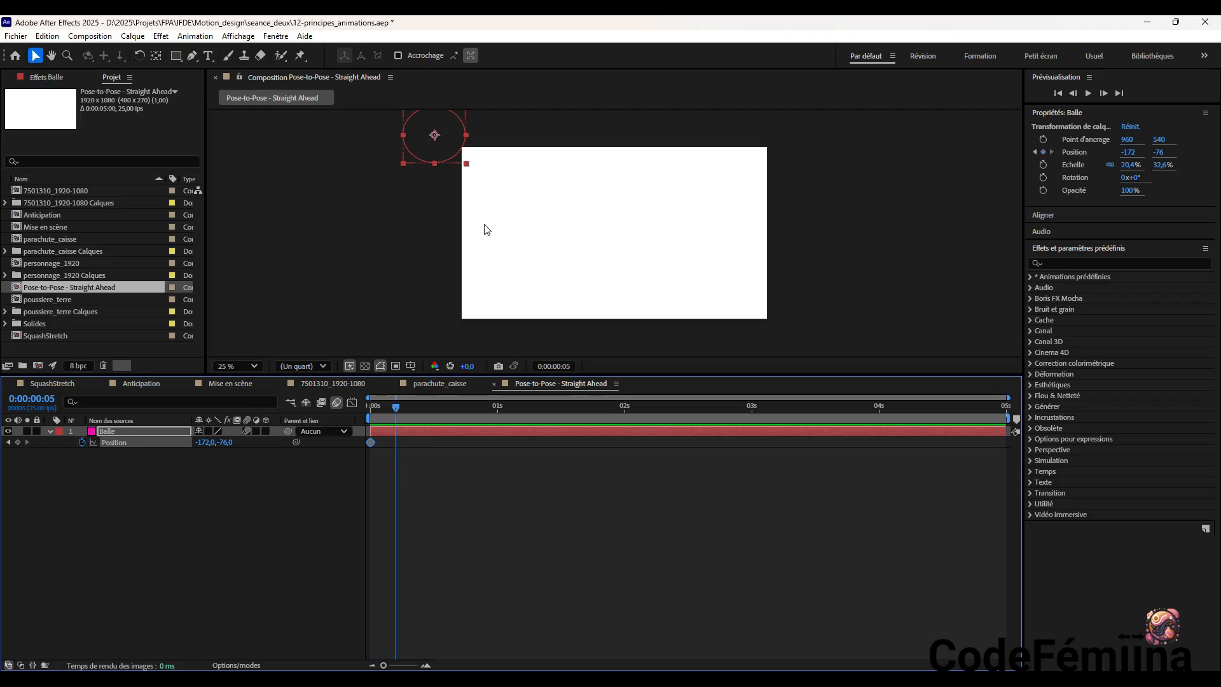
pyautogui.moveTo(449, 134); pyautogui.dragTo(563, 292)
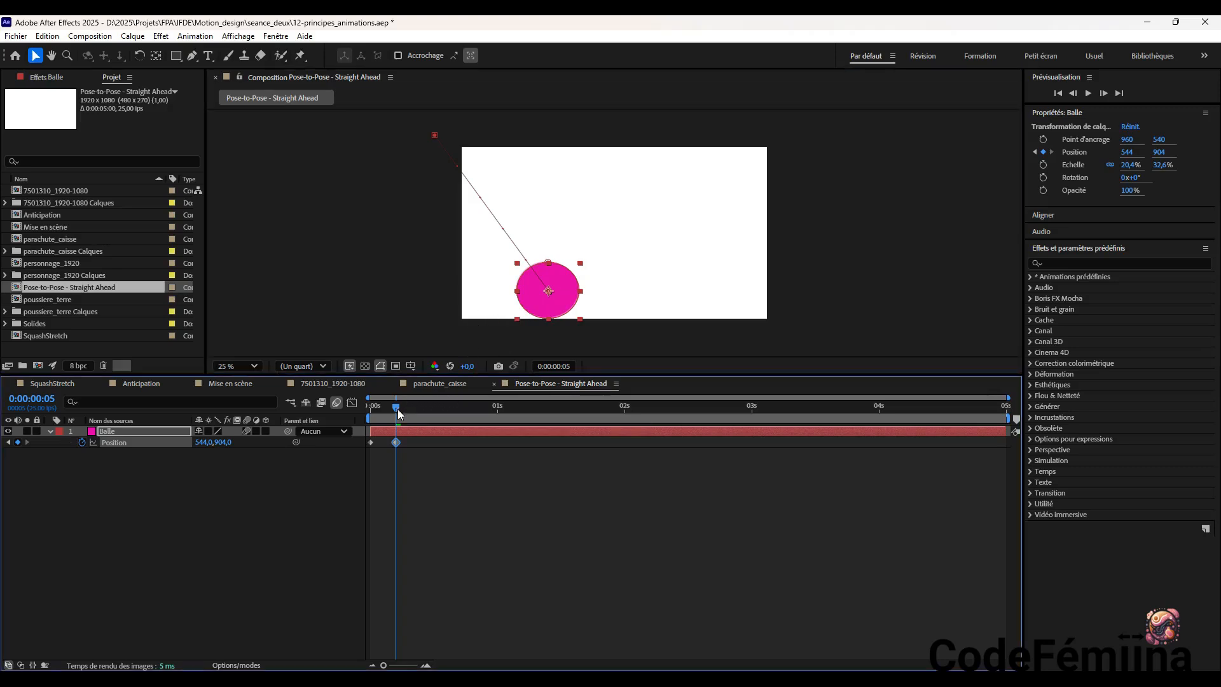
pyautogui.moveTo(400, 410); pyautogui.dragTo(426, 412)
pyautogui.moveTo(551, 304); pyautogui.dragTo(608, 188)
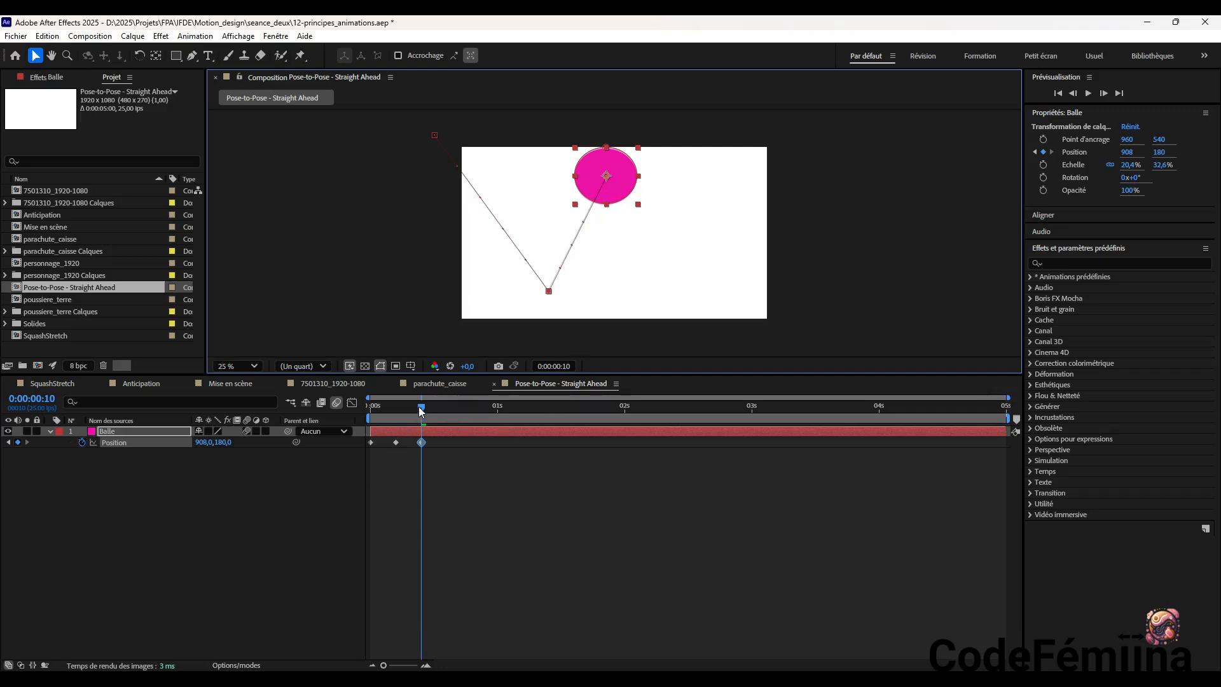
# Keyframe the second bounce: ball down at about 1372, 904 at 0:00:00:15, and up at about 1744, 176 at 0:00:00:20
pyautogui.moveTo(422, 407); pyautogui.dragTo(450, 414)
pyautogui.moveTo(621, 185); pyautogui.dragTo(692, 291)
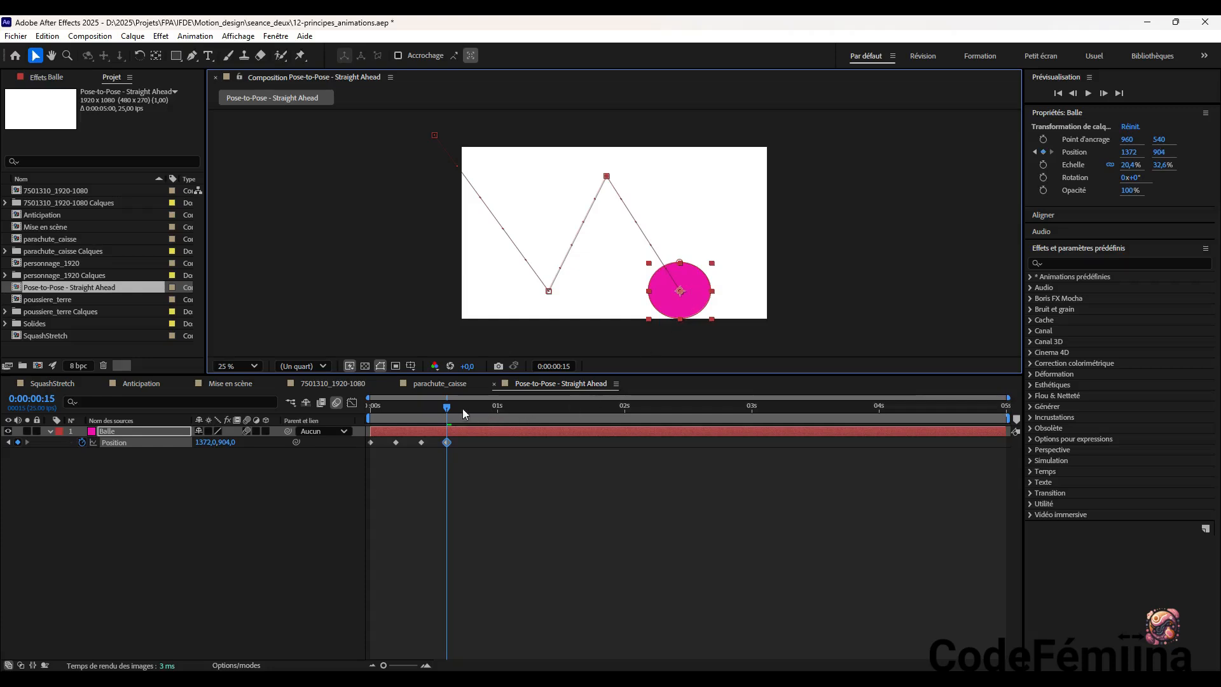
pyautogui.moveTo(448, 406); pyautogui.dragTo(472, 408)
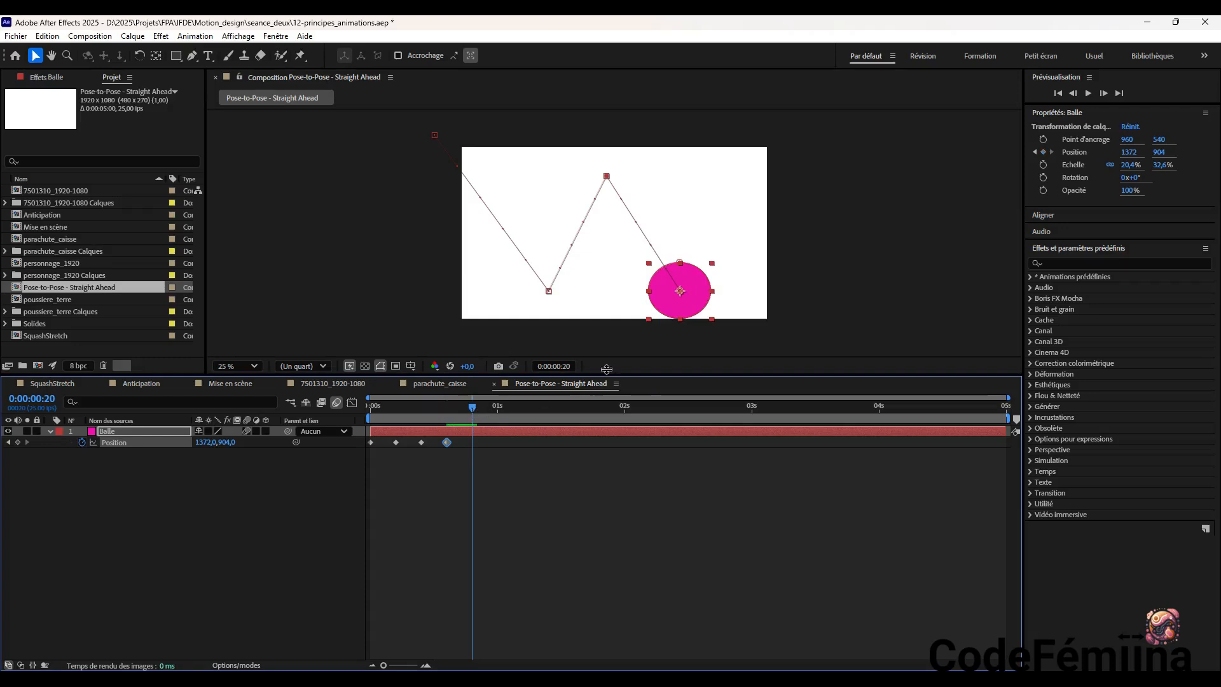
pyautogui.moveTo(680, 294); pyautogui.dragTo(737, 179)
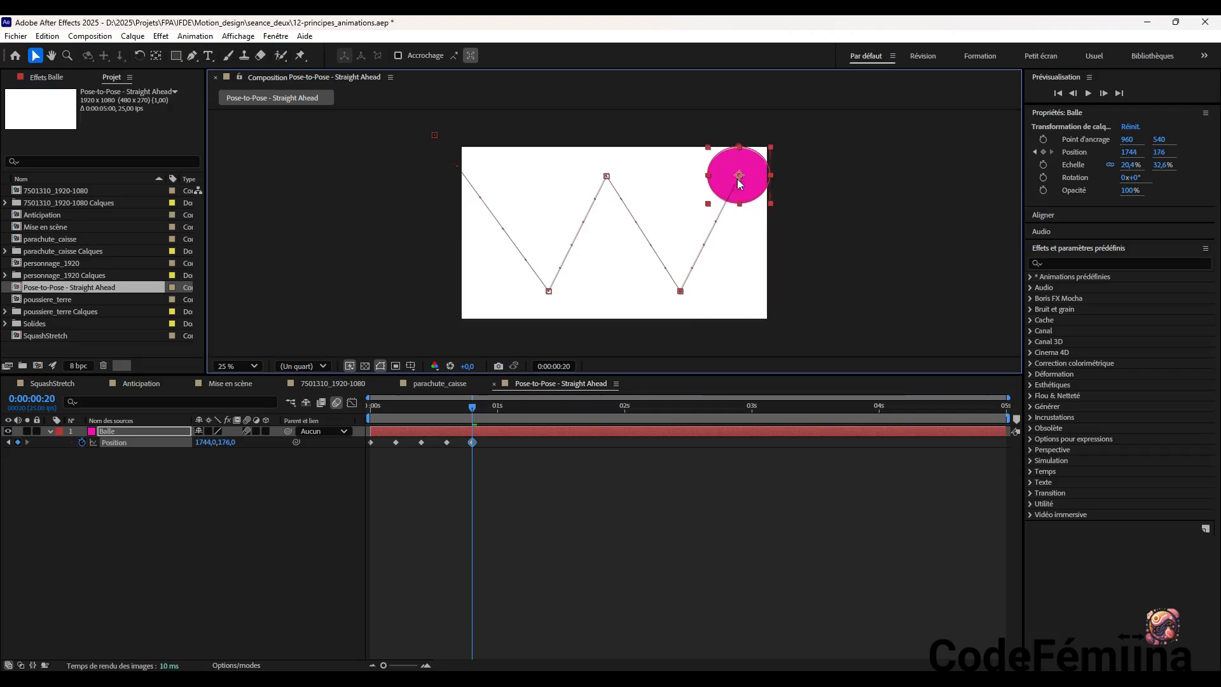
# Keyframe the ball's exit beyond the frame's lower-right edge at about 2152, 928 at 0:00:01:00
pyautogui.click(476, 407)
pyautogui.moveTo(476, 409); pyautogui.dragTo(498, 411)
pyautogui.moveTo(757, 175); pyautogui.dragTo(761, 180)
pyautogui.moveTo(774, 206); pyautogui.dragTo(819, 288)
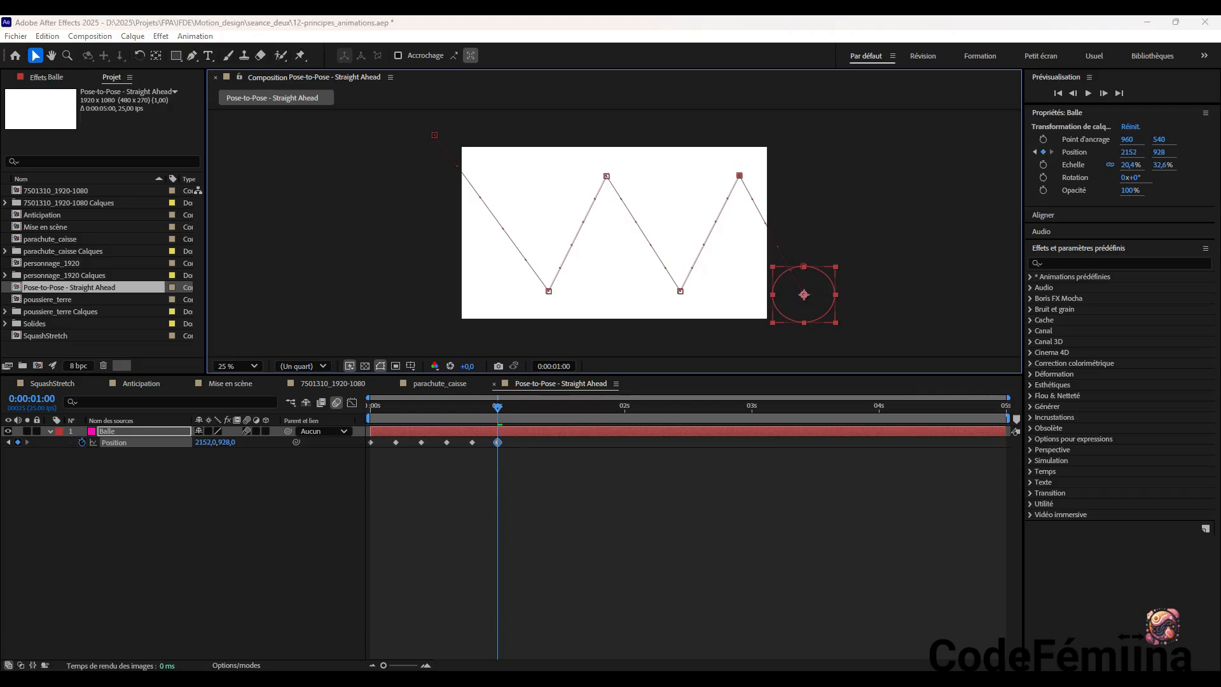
# Apply Easy Ease to all six Position keyframes of Balle
pyautogui.click(371, 442)
pyautogui.keyDown('shift'); pyautogui.click(395, 442); pyautogui.keyUp('shift')
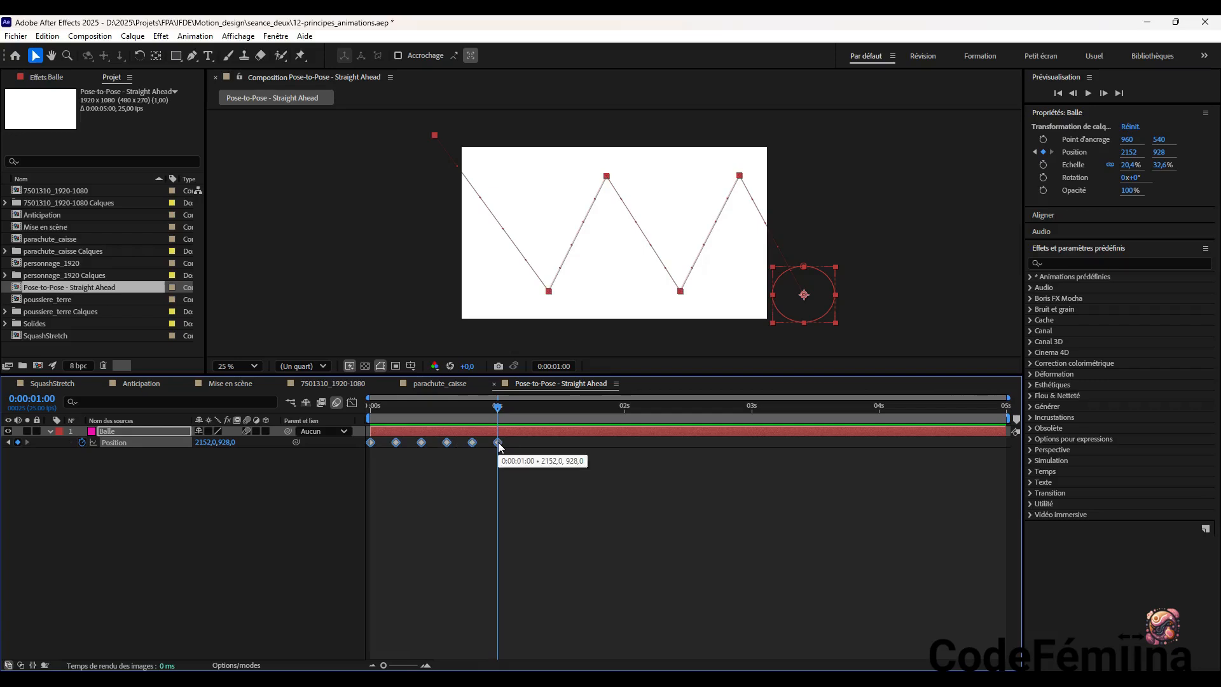
pyautogui.press('F9')
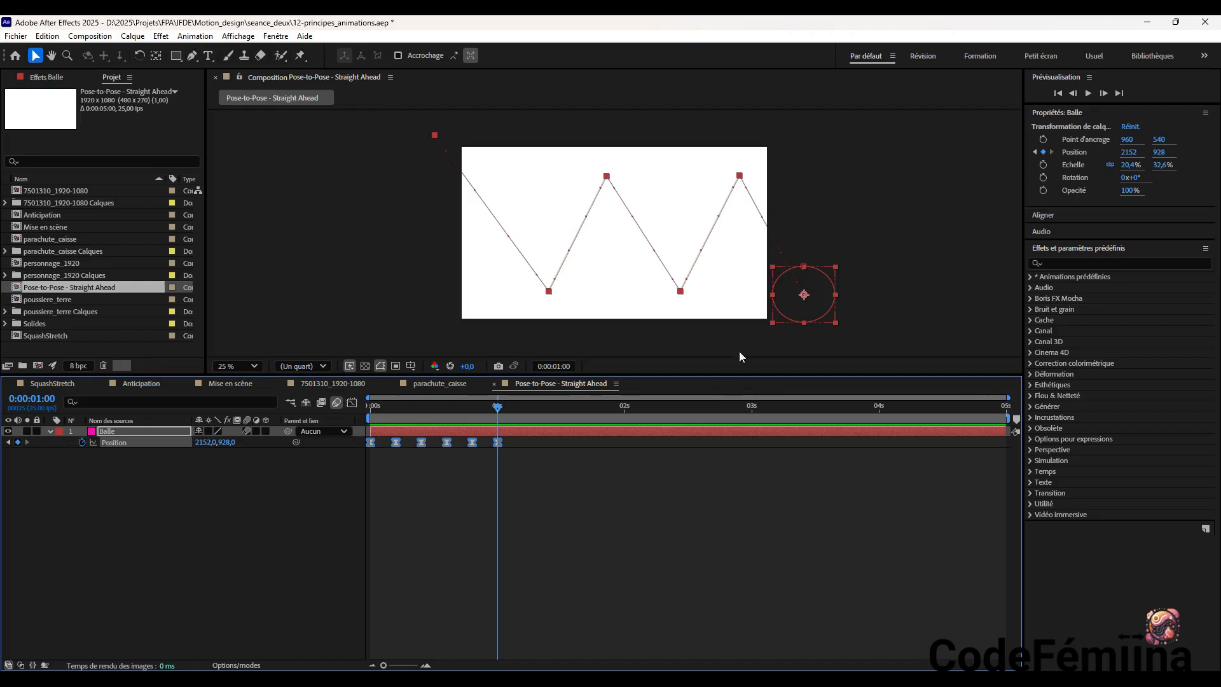
# Preview the ball's bouncing animation from 0:00:00:00 and return to the first frame
pyautogui.moveTo(497, 408); pyautogui.dragTo(357, 418)
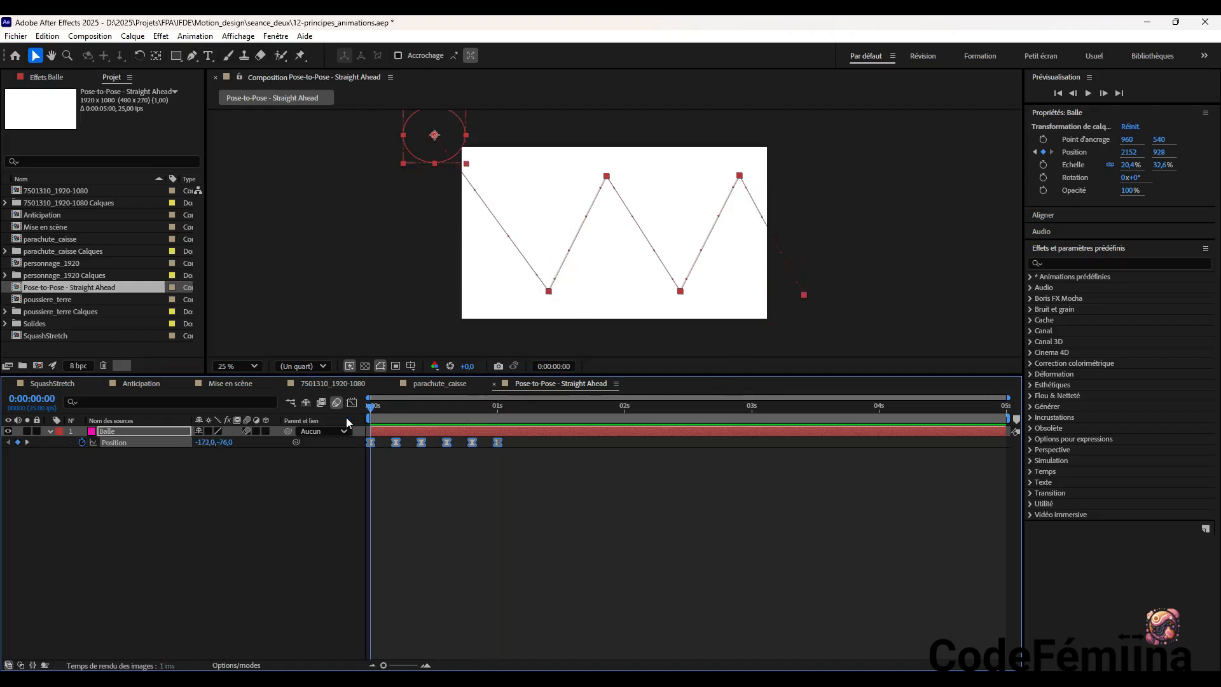
pyautogui.click(1088, 93)
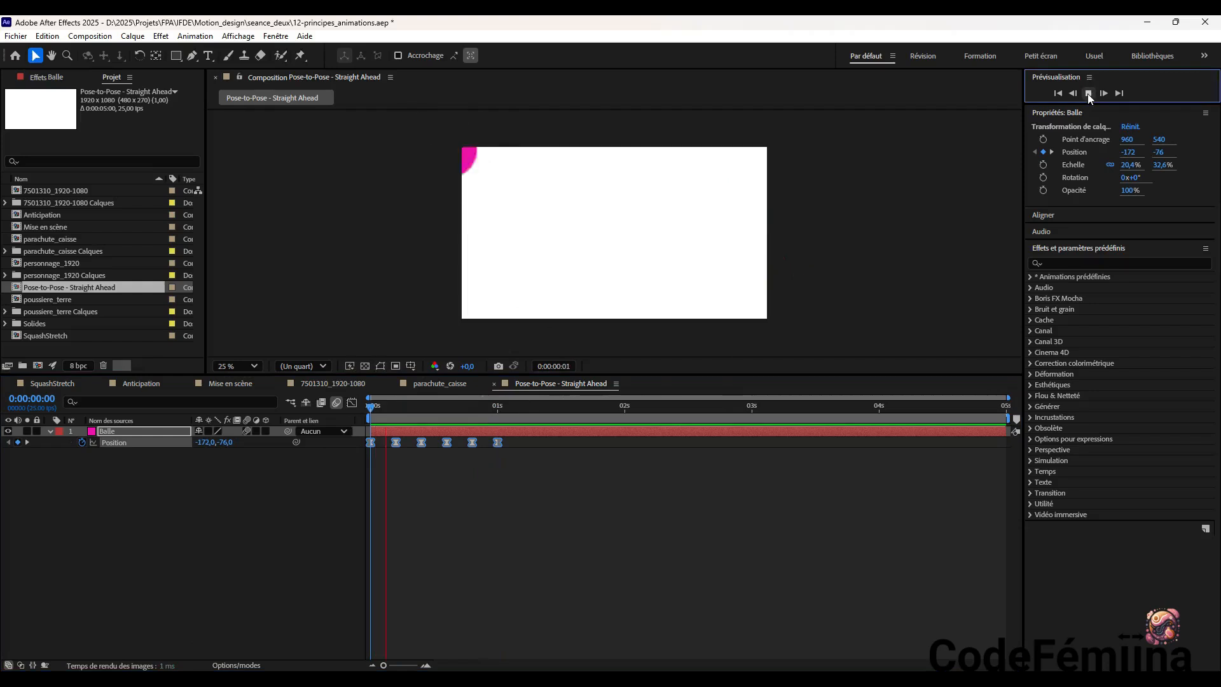
pyautogui.click(1088, 94)
pyautogui.moveTo(574, 407); pyautogui.dragTo(334, 423)
pyautogui.click(1089, 93)
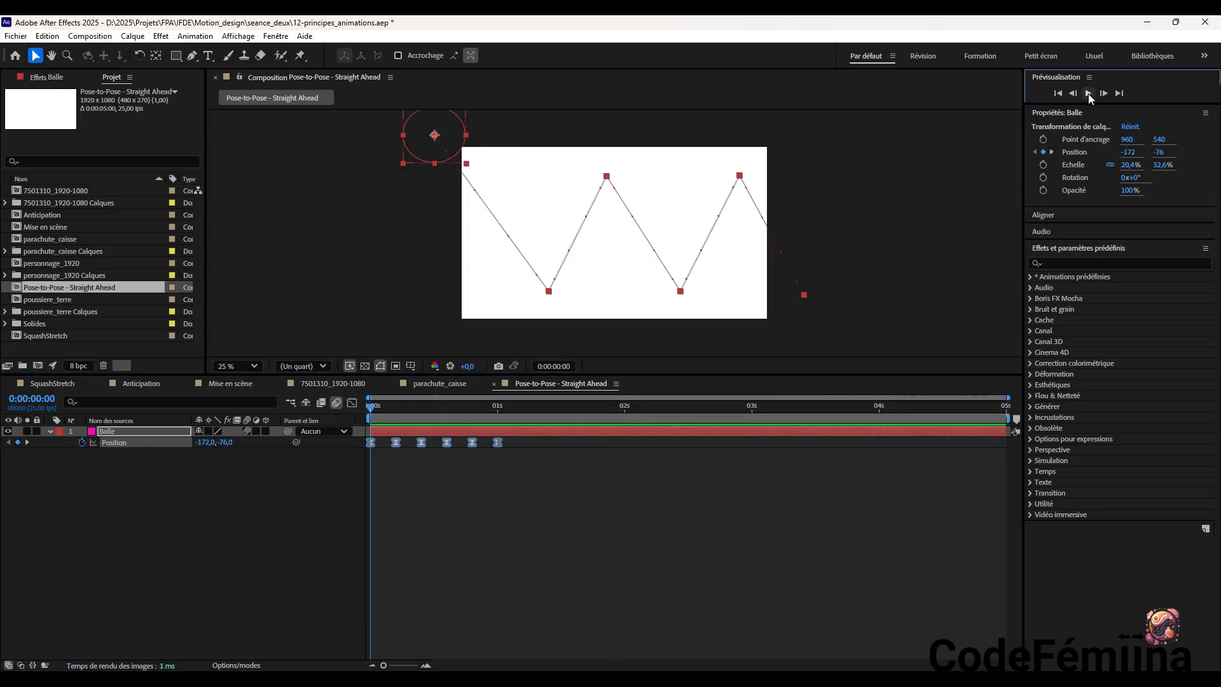
pyautogui.click(1089, 93)
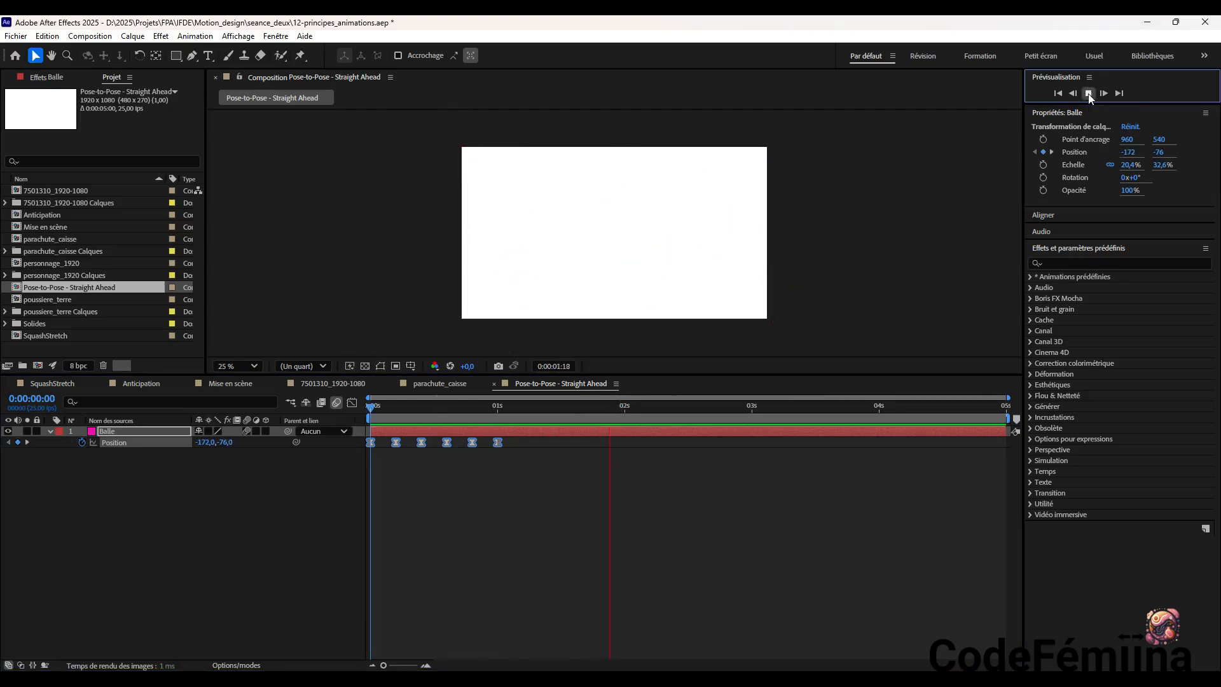
pyautogui.moveTo(614, 407); pyautogui.dragTo(326, 410)
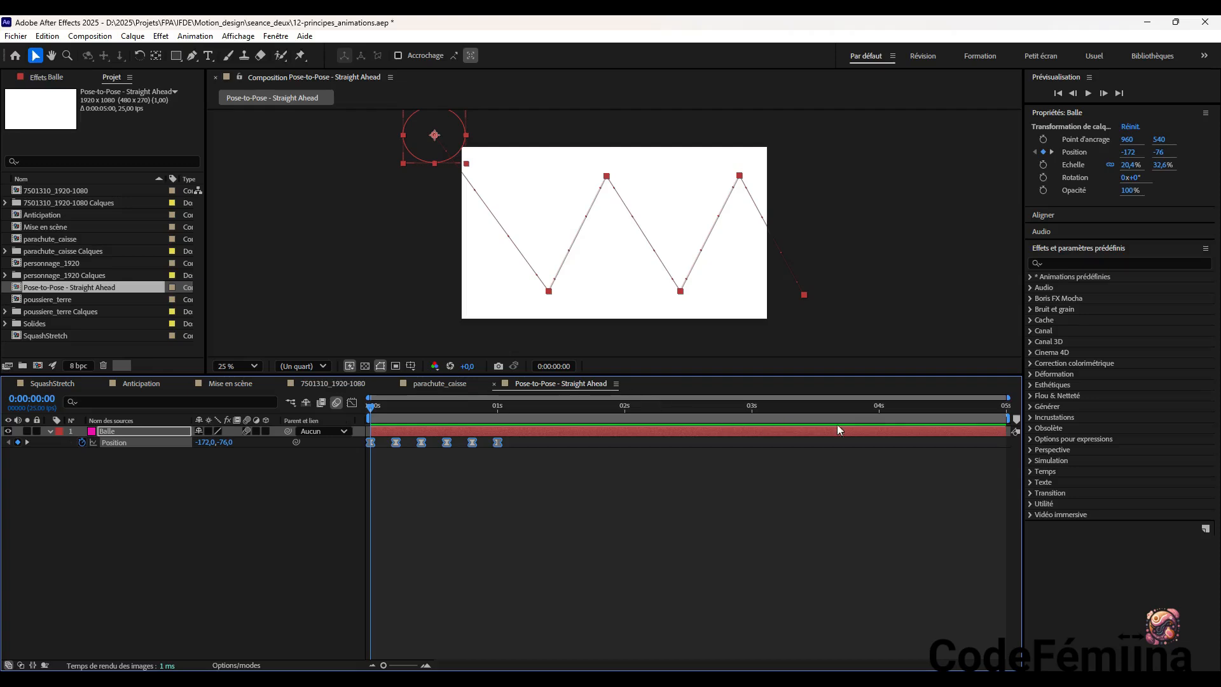
# Shorten the work area so it ends just after the last Position keyframe, and preview the ball animation within it
pyautogui.moveTo(1006, 420); pyautogui.dragTo(519, 419)
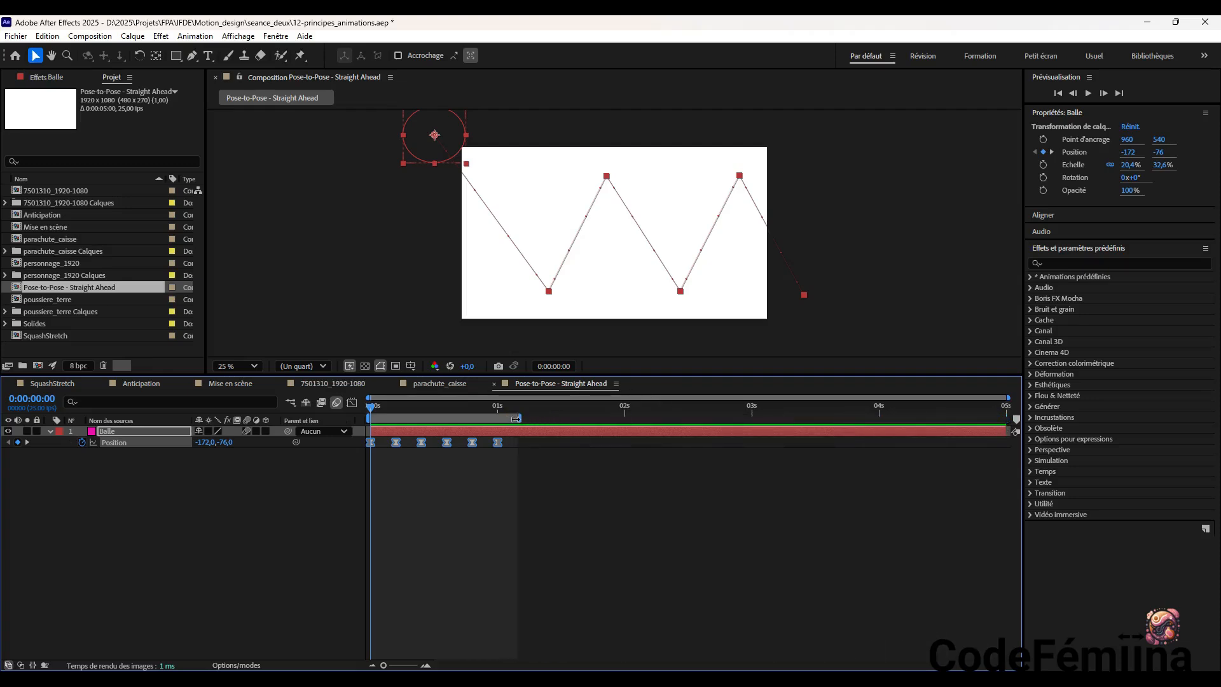
pyautogui.click(1087, 93)
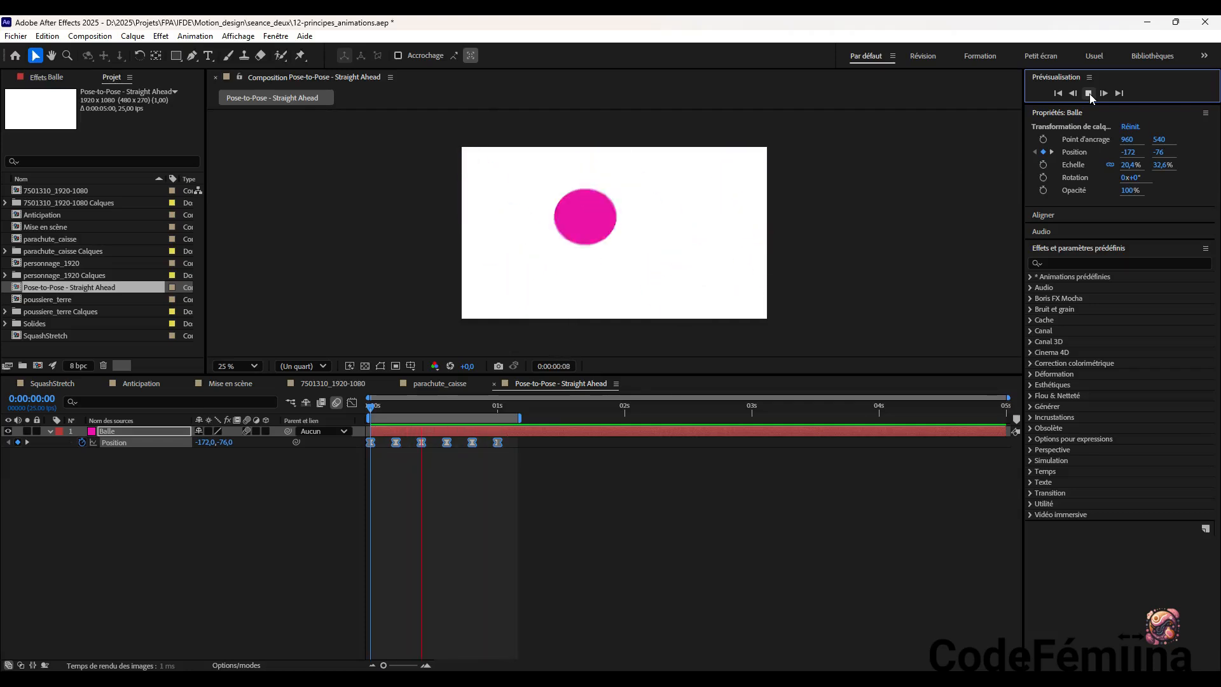
pyautogui.click(1089, 93)
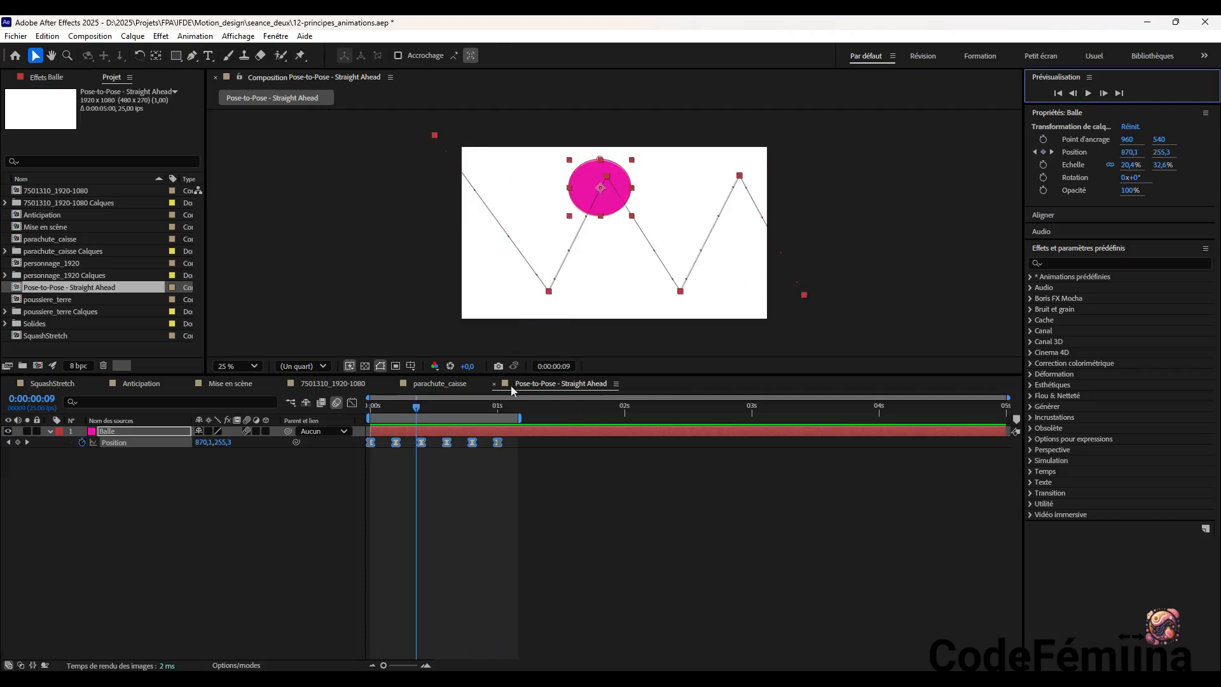
# Paste the copied Balle verte layer into the composition at 0:00:00:00 and lock the Balle layer
pyautogui.moveTo(417, 408); pyautogui.dragTo(350, 413)
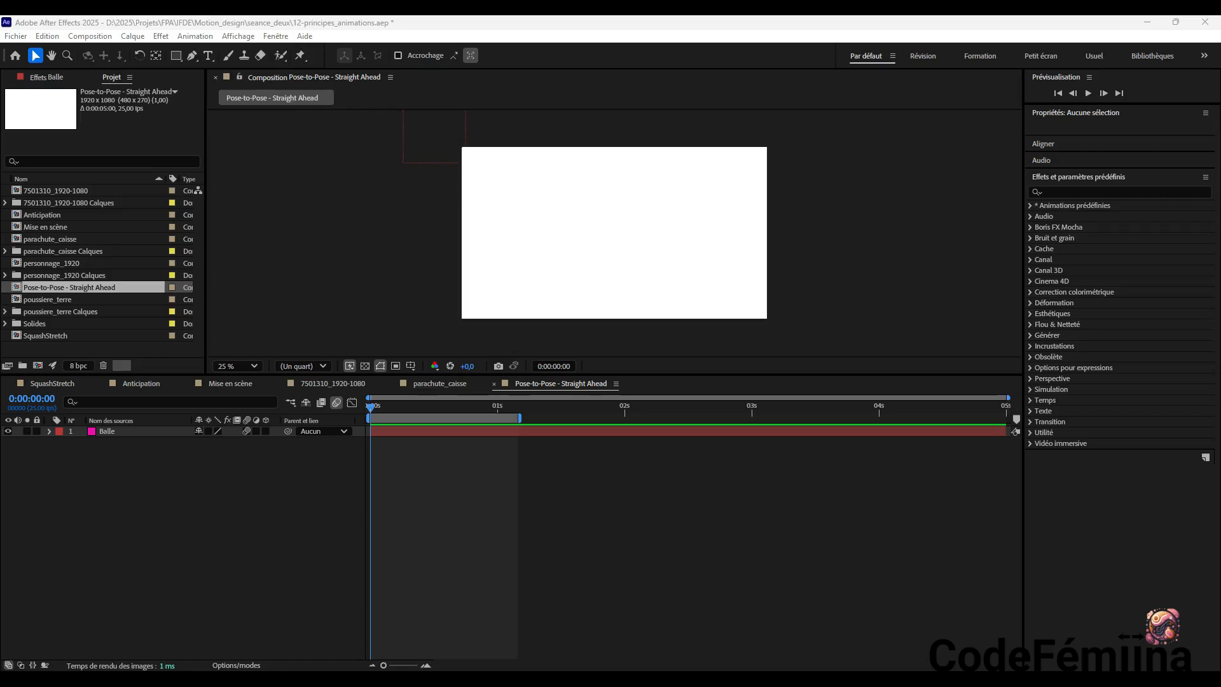
pyautogui.hotkey('ctrl', 'v')
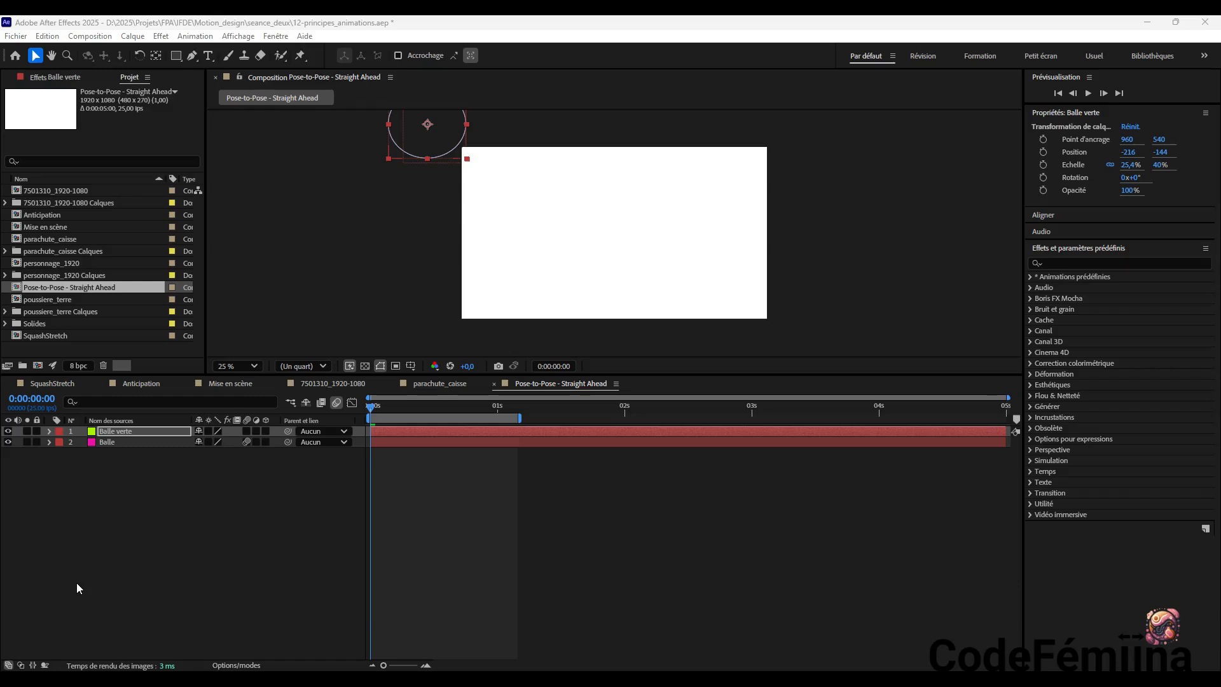
pyautogui.click(36, 442)
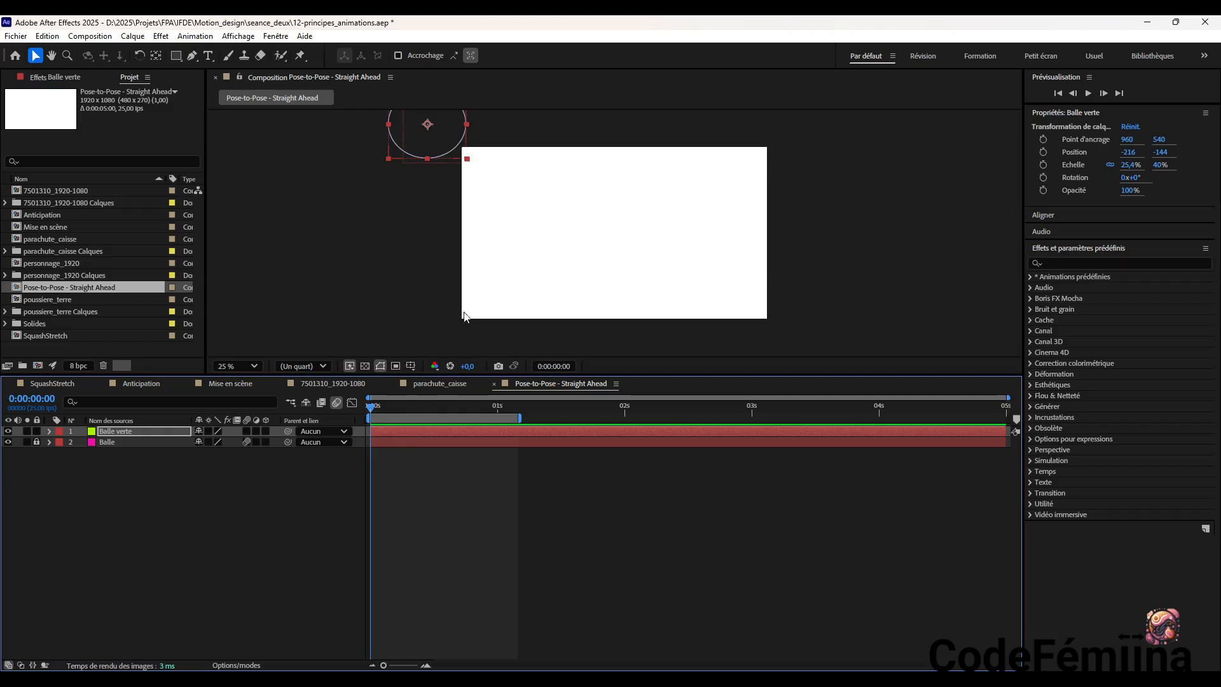
# Reveal the Position property of Balle verte and extend the work area to the composition's end
pyautogui.click(437, 135)
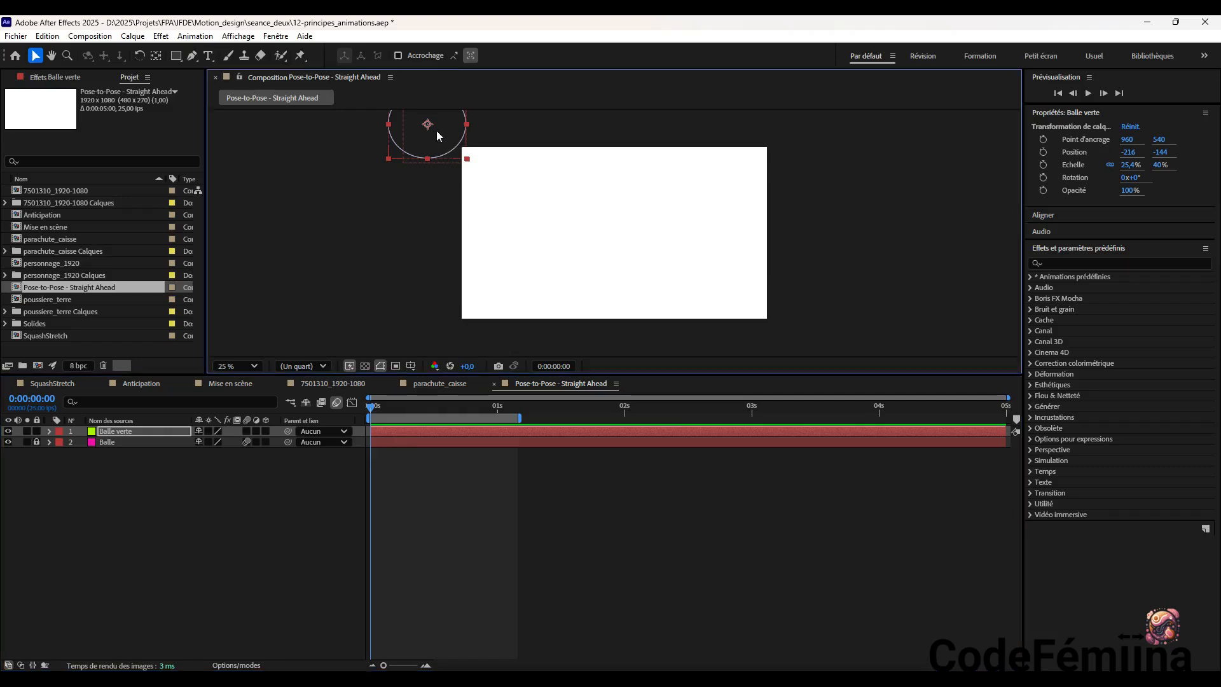
pyautogui.press('p')
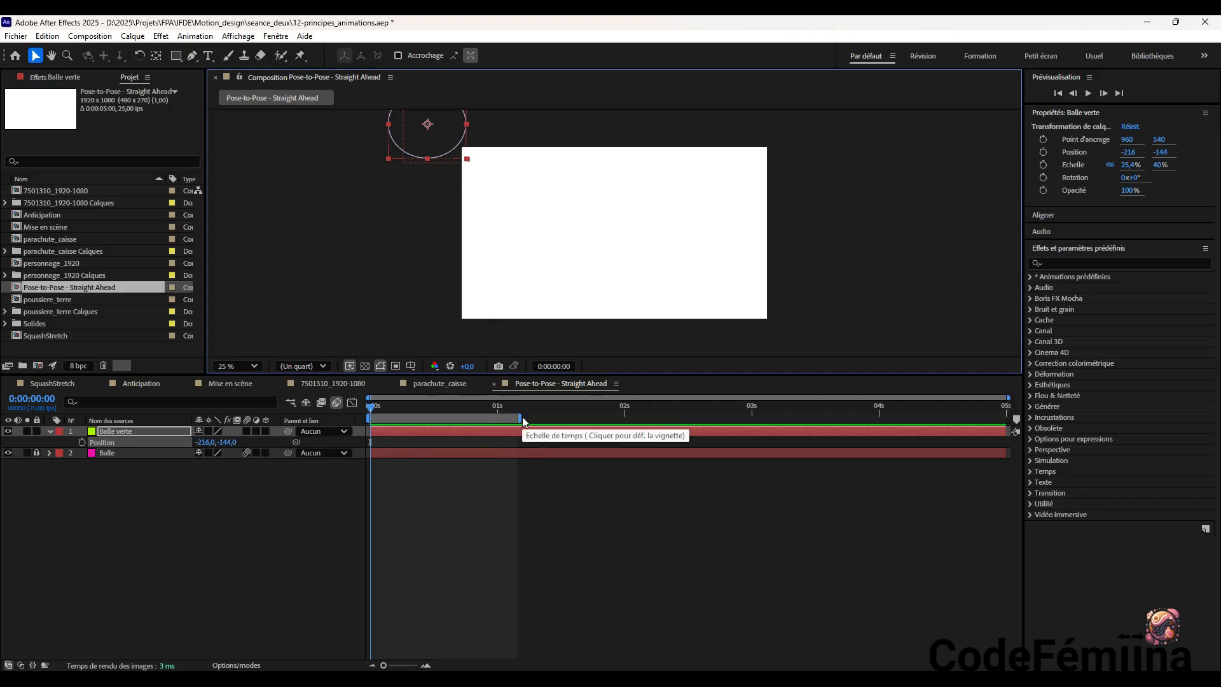
pyautogui.moveTo(517, 418); pyautogui.dragTo(1004, 413)
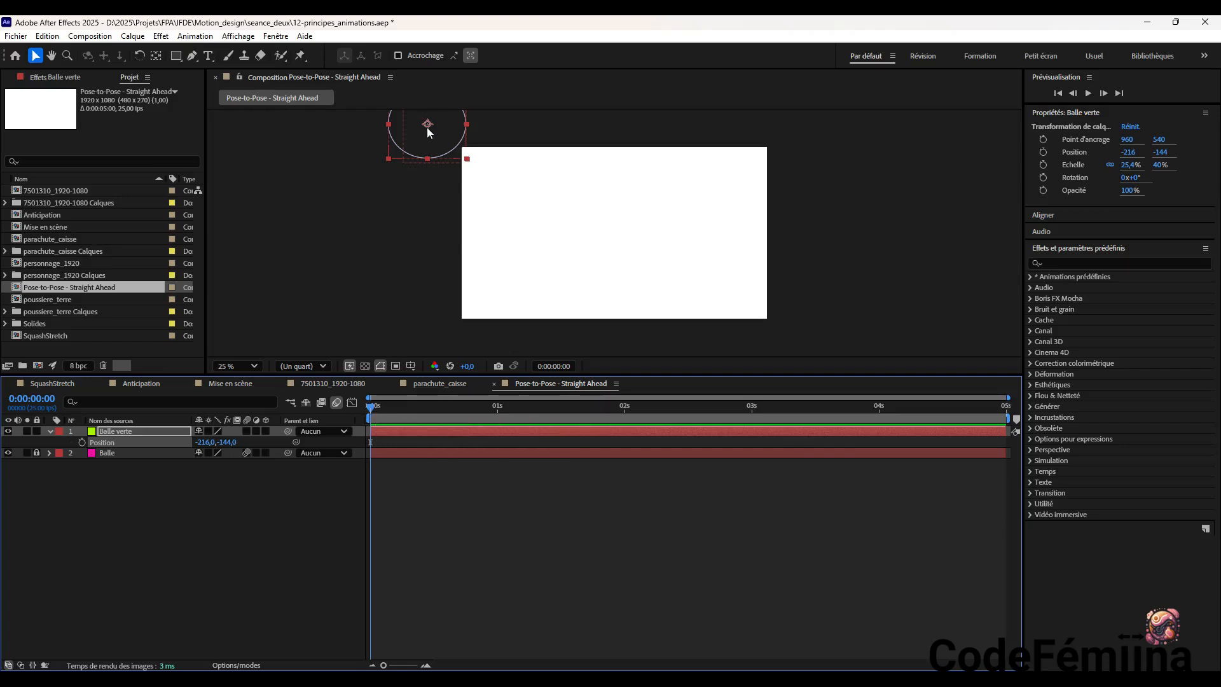
# Enable motion blur on Balle verte and keyframe its starting Position of -216, -144 at 0:00:00:00
pyautogui.click(81, 444)
pyautogui.moveTo(373, 407)
pyautogui.mouseDown()
pyautogui.moveTo(388, 411)
pyautogui.moveTo(367, 413)
pyautogui.mouseUp()
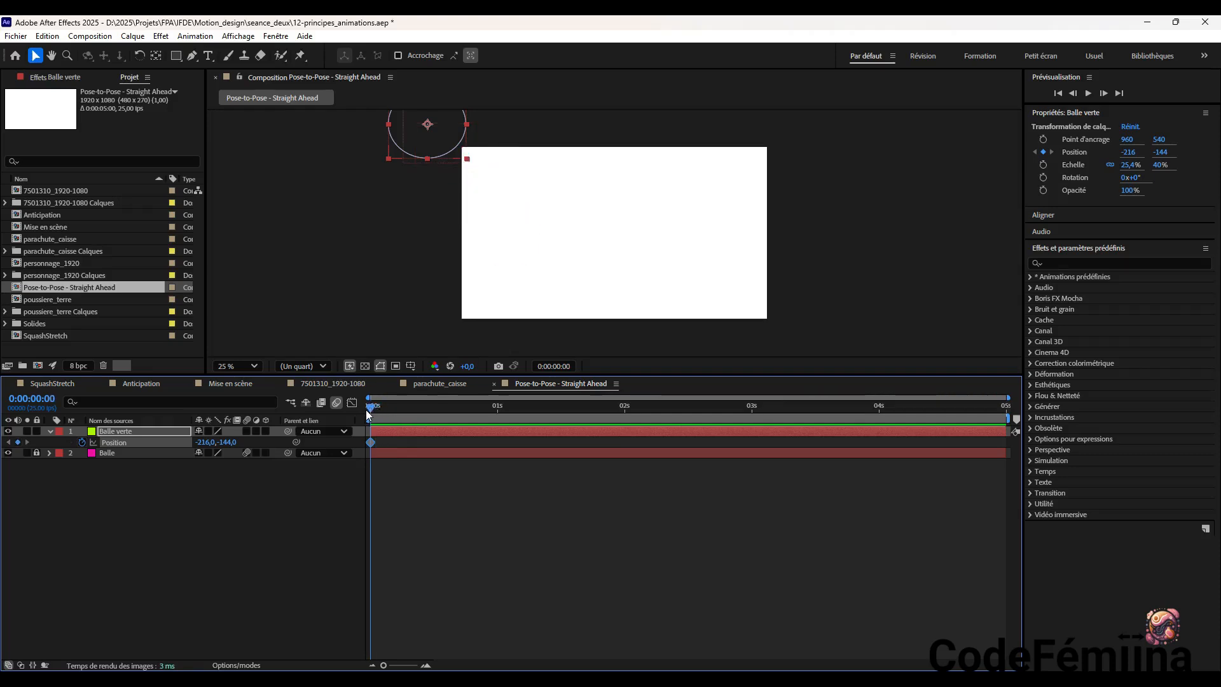
pyautogui.click(81, 442)
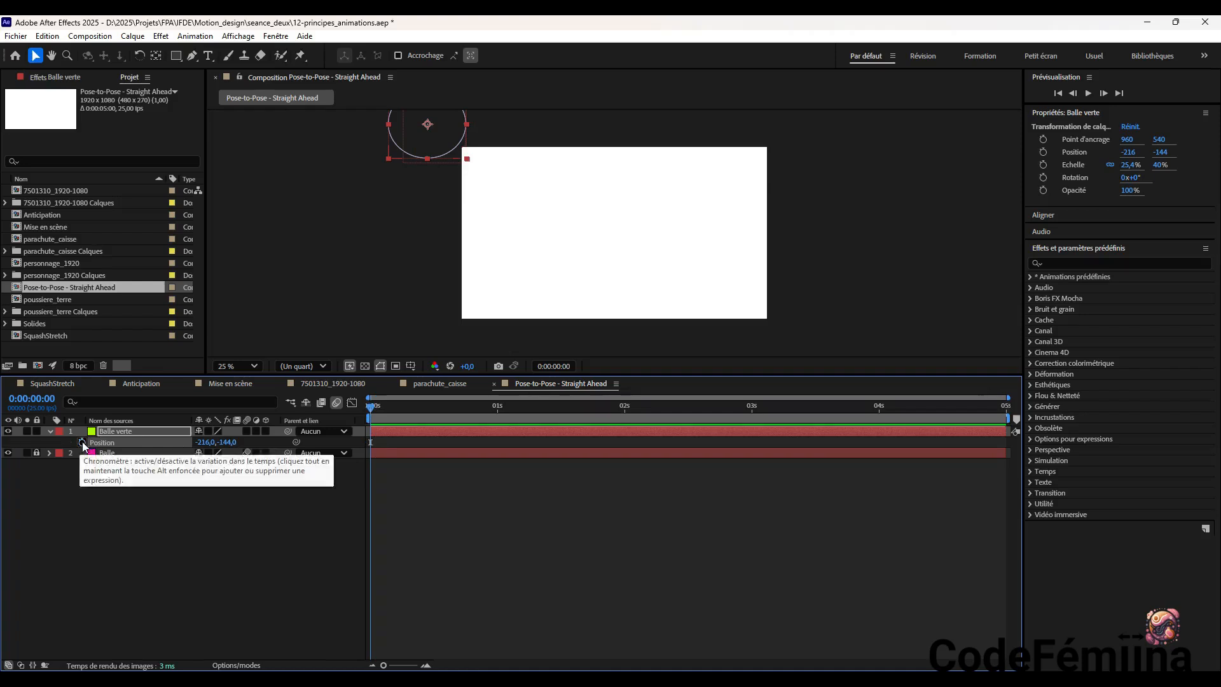
pyautogui.click(430, 143)
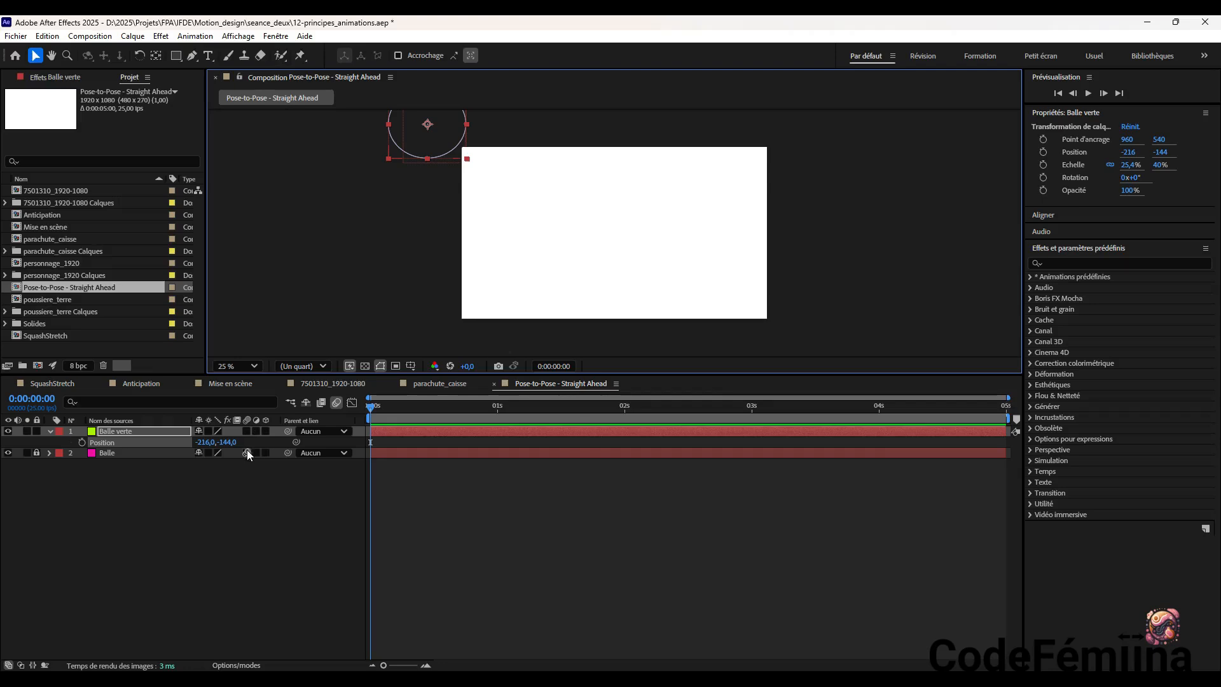
pyautogui.click(247, 431)
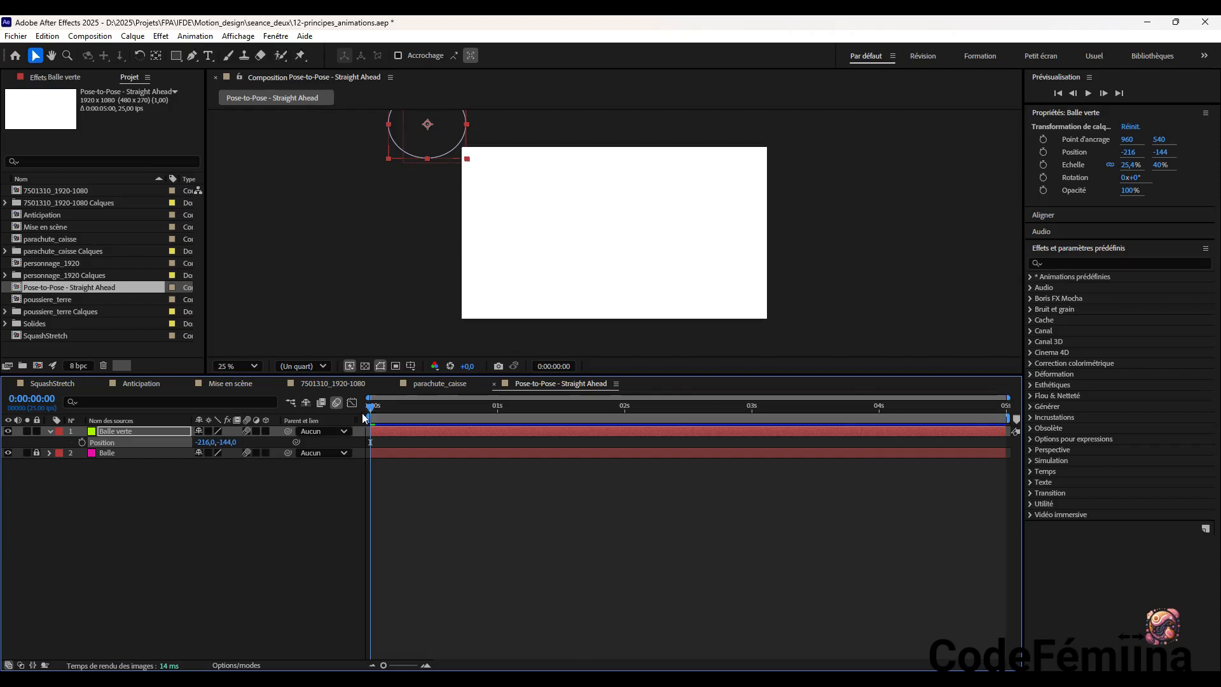
pyautogui.click(82, 441)
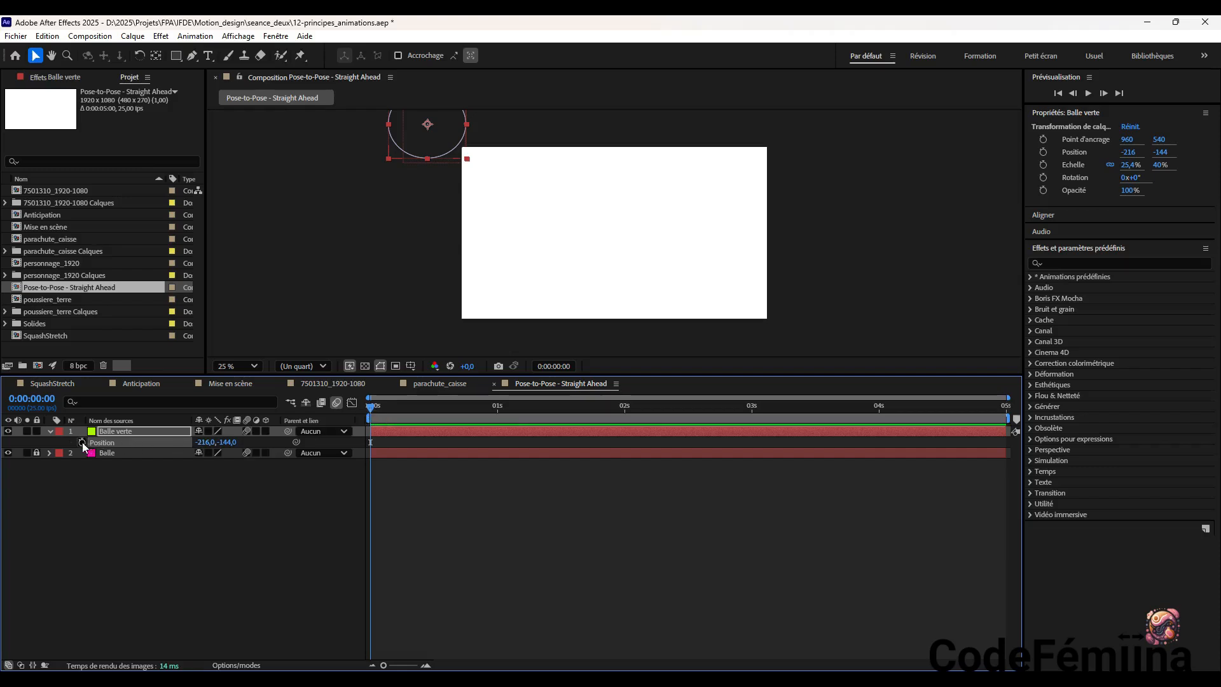
# Keyframe Balle verte inside the frame's upper-left corner at about 252, 224 at 0:00:00:05
pyautogui.moveTo(372, 407); pyautogui.dragTo(398, 410)
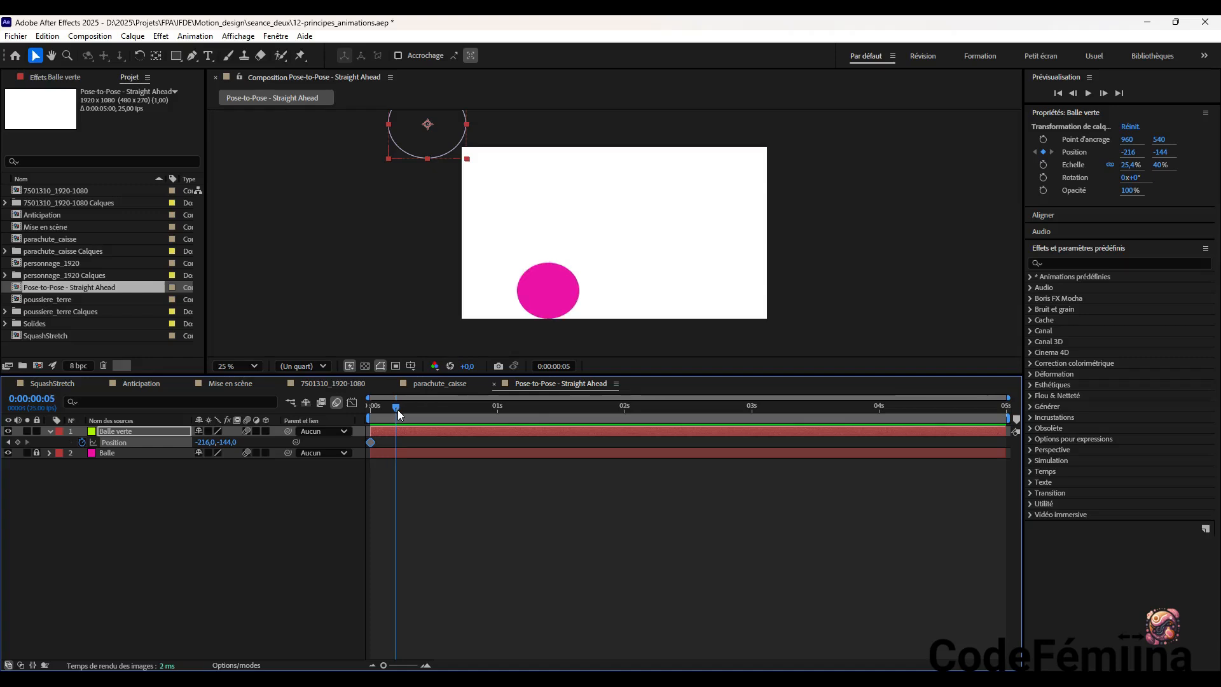
pyautogui.click(445, 124)
pyautogui.hotkey('alt', 'shift', 'p')
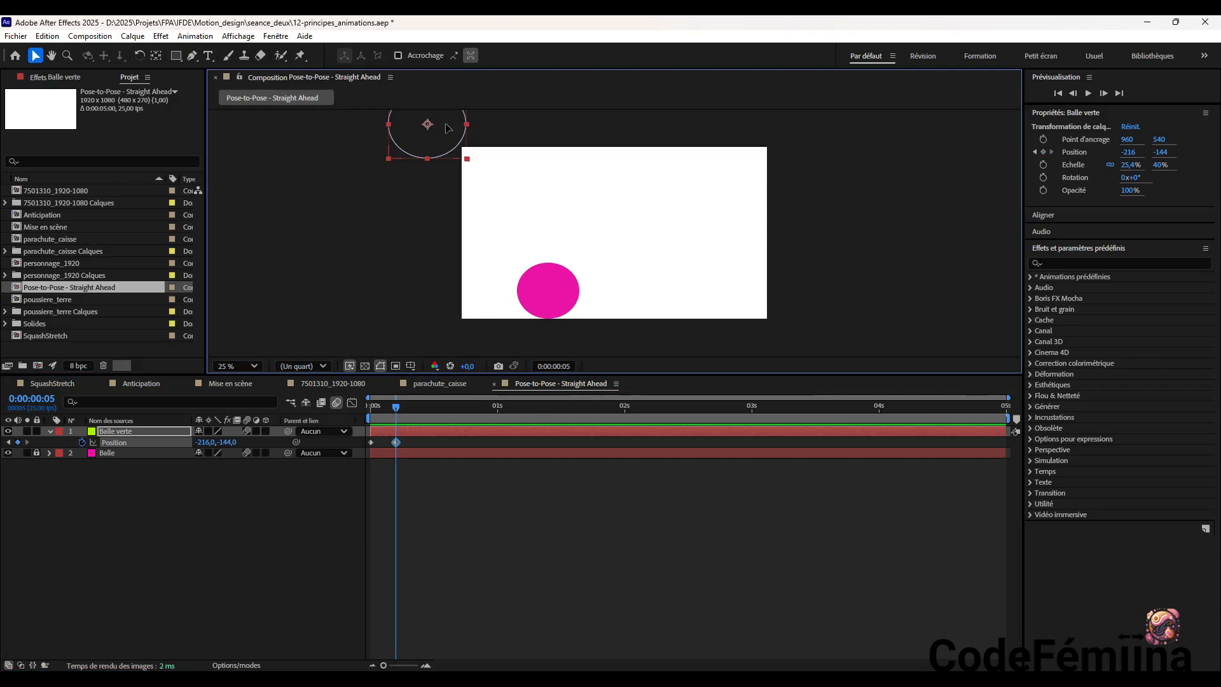
pyautogui.moveTo(447, 128); pyautogui.dragTo(520, 186)
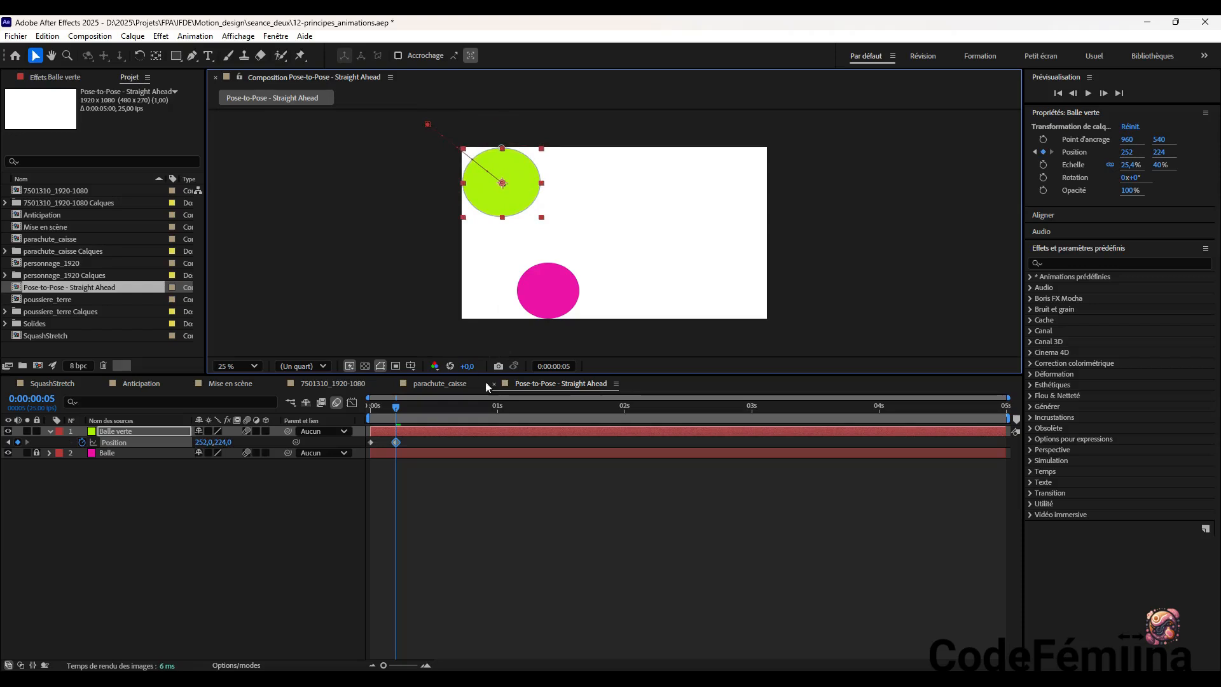
# Keyframe Balle verte slightly further down its diagonal at about 384, 320 and shift that keyframe to about 0:00:00:09
pyautogui.click(398, 410)
pyautogui.moveTo(400, 411); pyautogui.dragTo(403, 412)
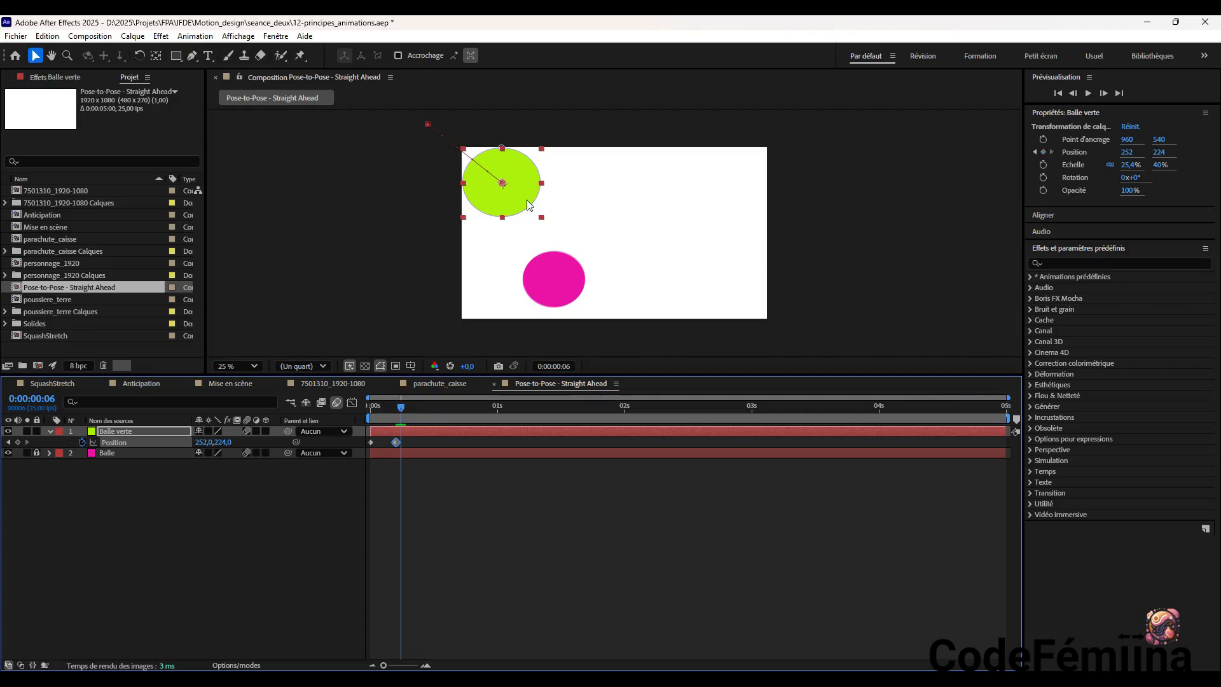
pyautogui.moveTo(521, 194); pyautogui.dragTo(543, 214)
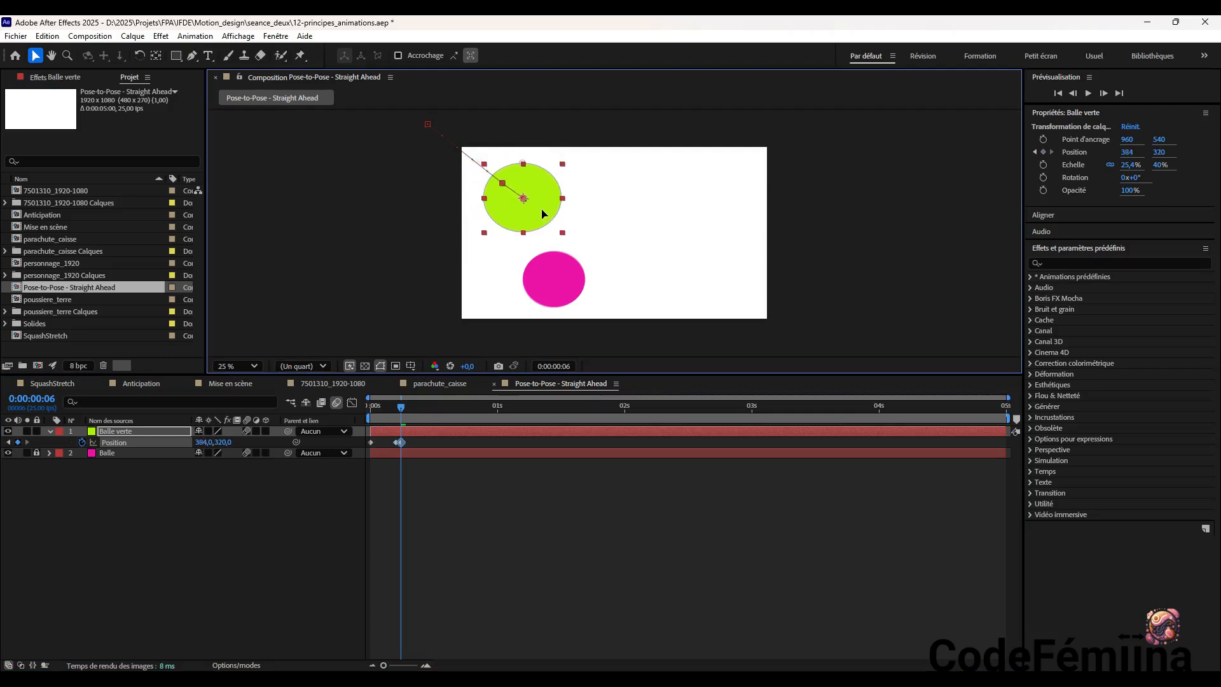
pyautogui.click(408, 410)
pyautogui.press('pageup')
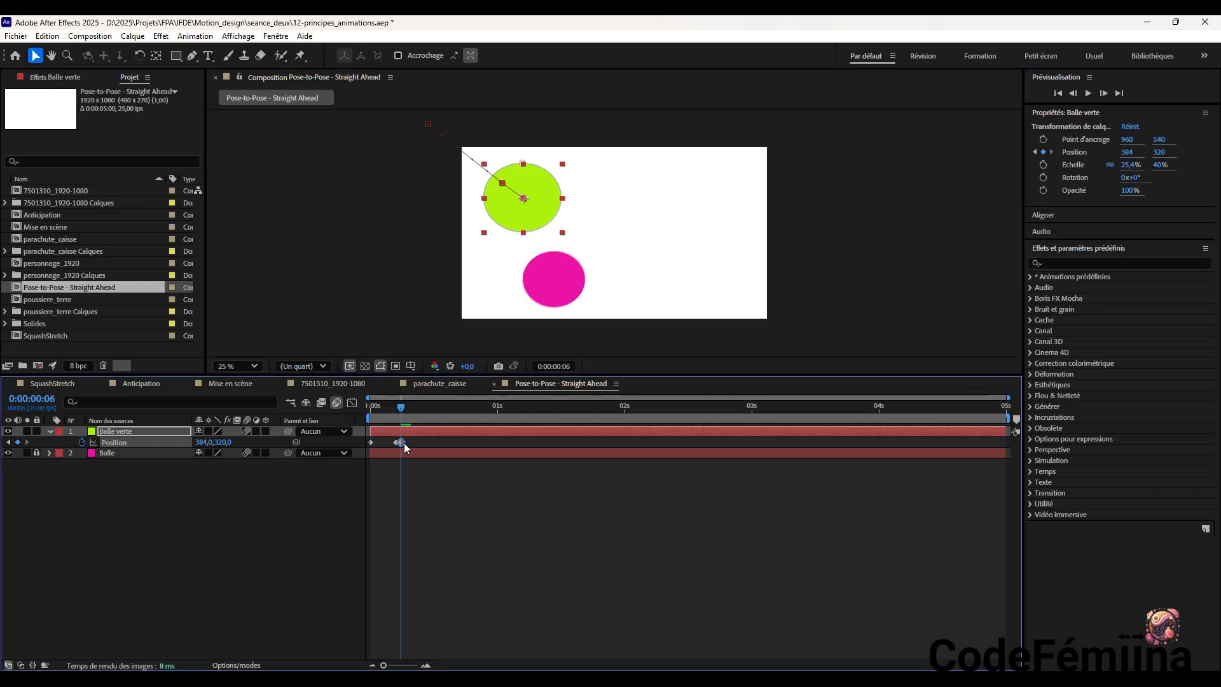
pyautogui.click(403, 442)
pyautogui.moveTo(402, 442); pyautogui.dragTo(439, 419)
# Continue the green ball's descent with Position keyframes at about 572, 456 at 0:00:00:13 and 708, 556 at 0:00:00:16
pyautogui.moveTo(534, 211); pyautogui.dragTo(564, 236)
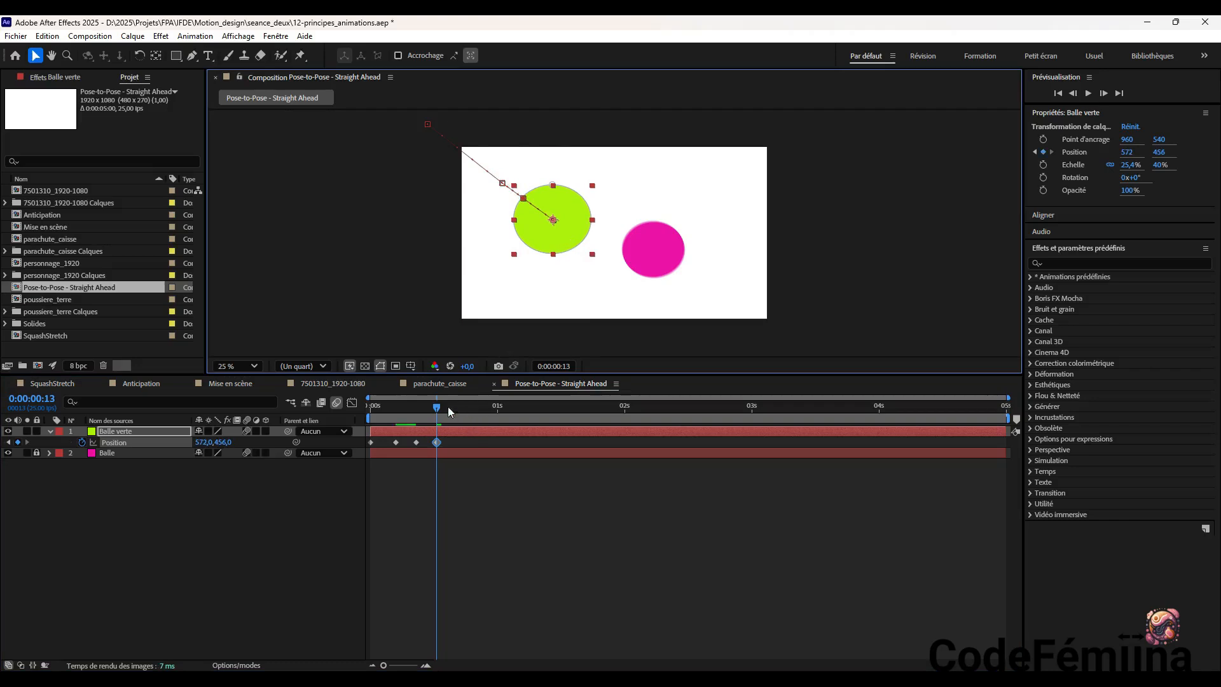
pyautogui.moveTo(438, 410); pyautogui.dragTo(453, 414)
pyautogui.moveTo(571, 227); pyautogui.dragTo(595, 248)
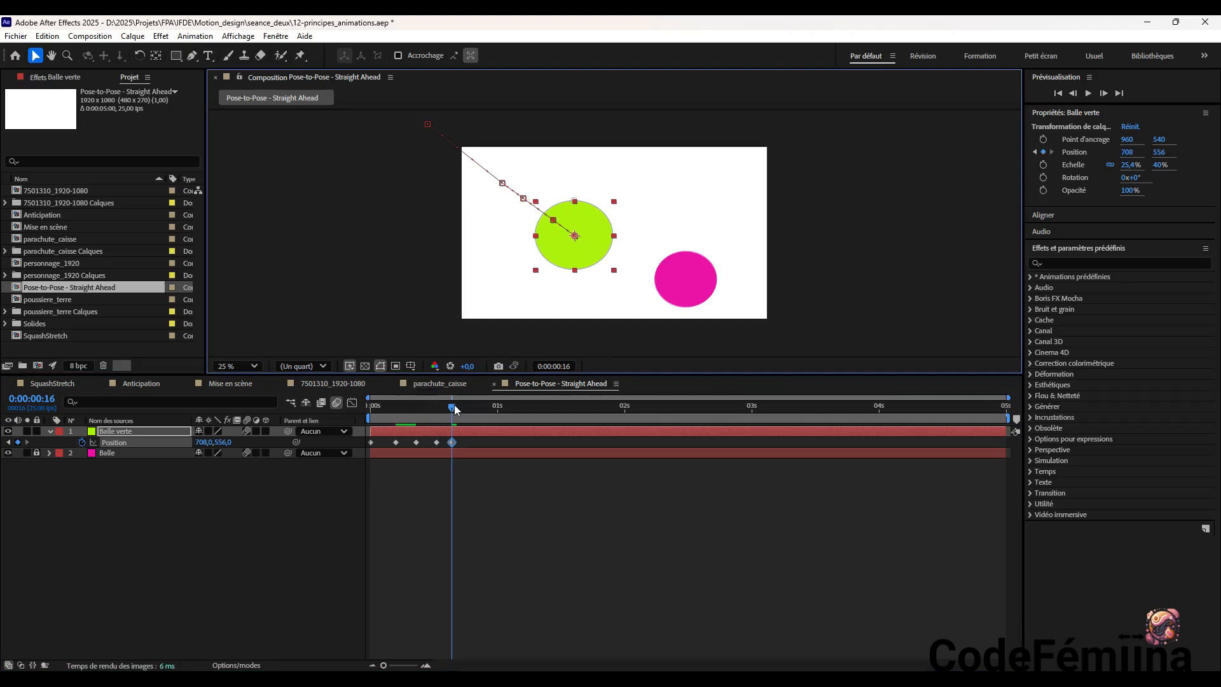
# Keyframe the green ball lower along the diagonal, at about 836, 652 at 0:00:00:19 and 1016, 792 at 0:00:00:22
pyautogui.moveTo(454, 409); pyautogui.dragTo(471, 412)
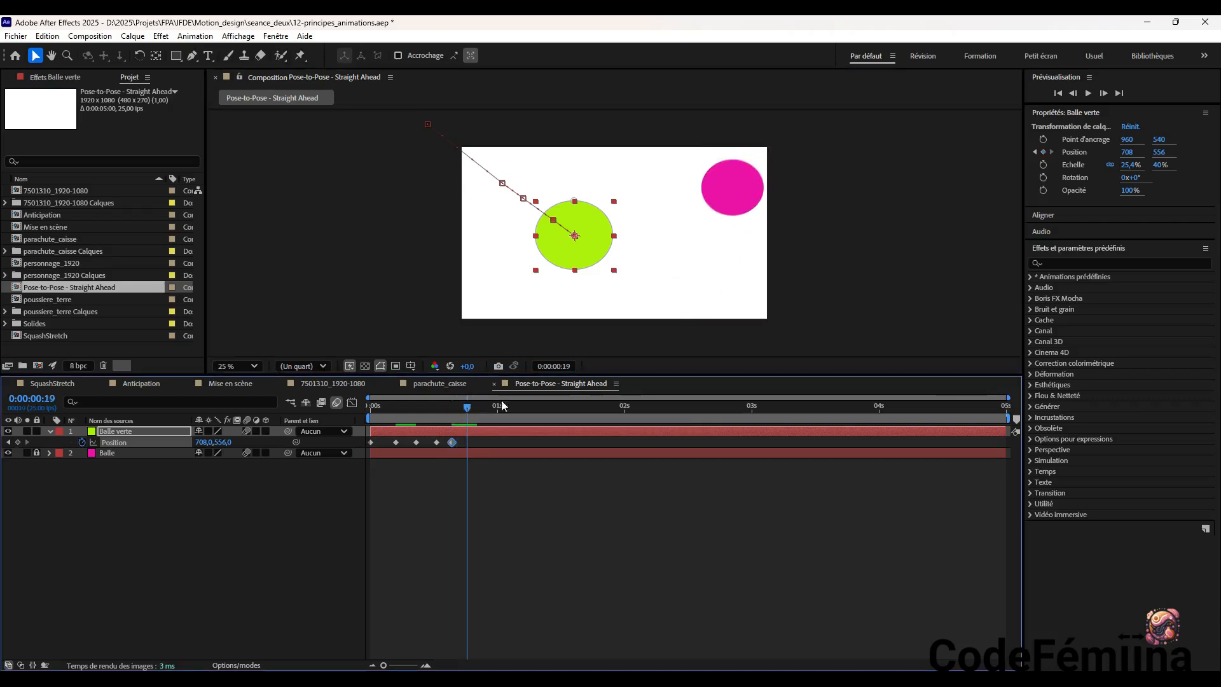
pyautogui.moveTo(594, 241); pyautogui.dragTo(616, 259)
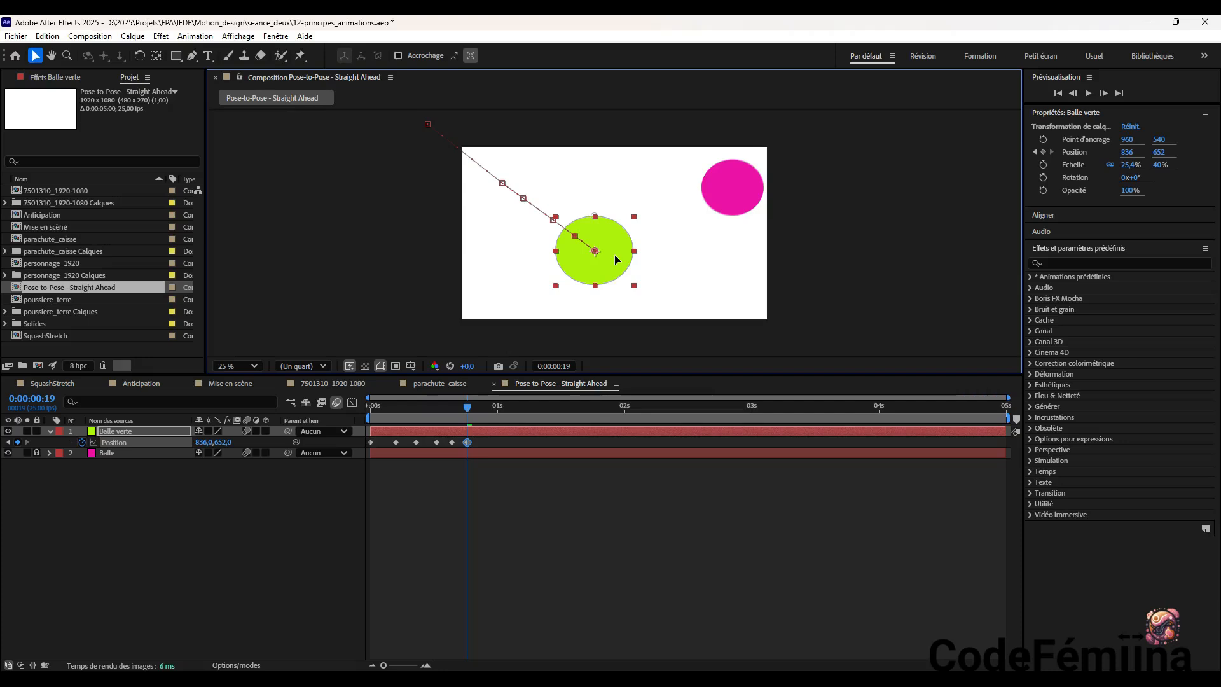
pyautogui.moveTo(468, 411); pyautogui.dragTo(482, 410)
pyautogui.click(614, 265)
pyautogui.moveTo(615, 265); pyautogui.dragTo(641, 287)
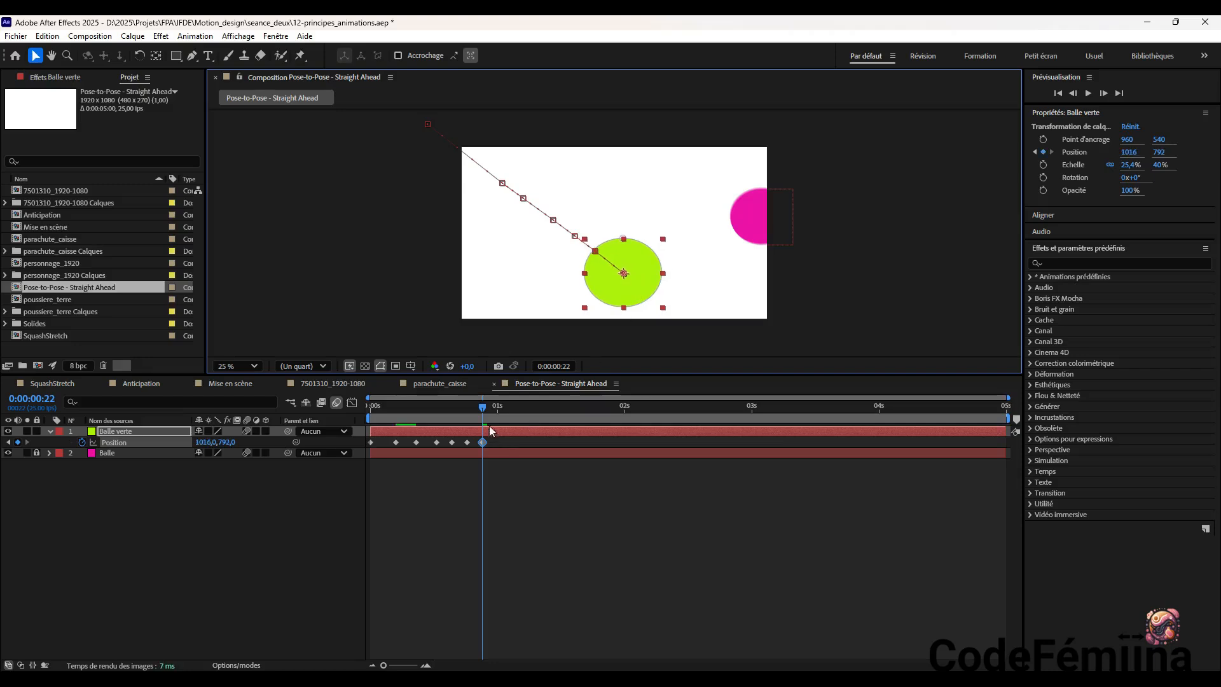
# Keyframe the green ball's ground contact at the frame's lower edge, at about 1120, 864 at 0:00:01:00
pyautogui.moveTo(486, 413); pyautogui.dragTo(503, 416)
pyautogui.moveTo(637, 285); pyautogui.dragTo(661, 302)
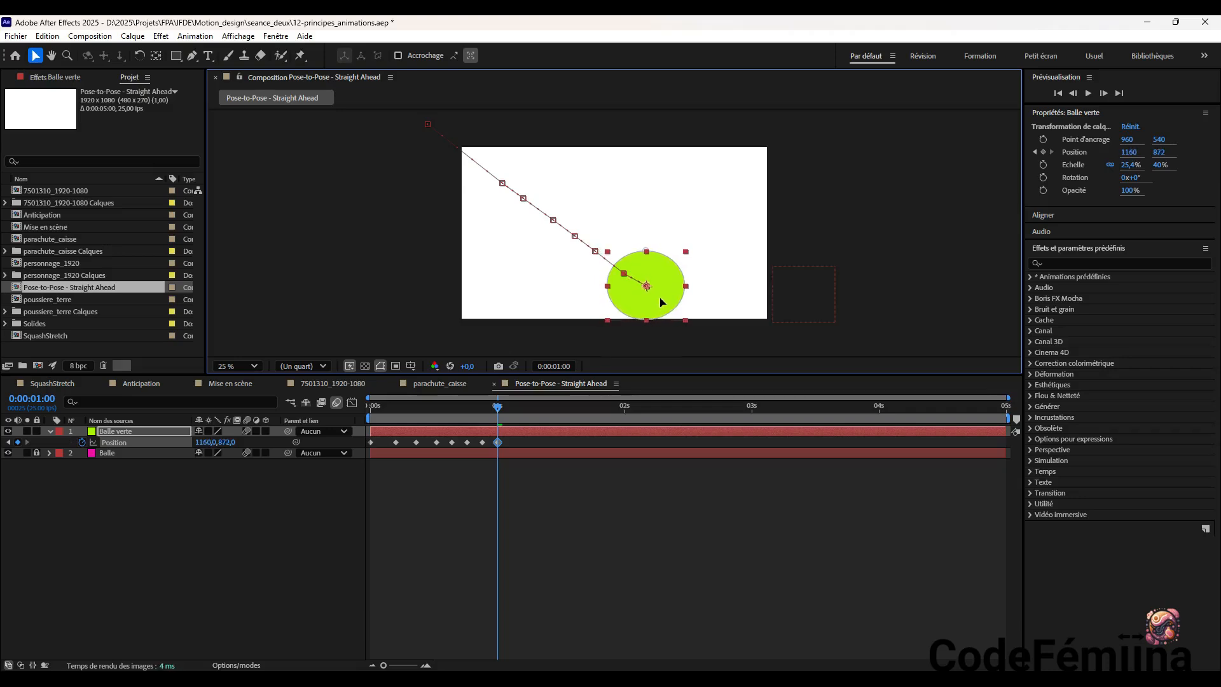
pyautogui.moveTo(661, 302); pyautogui.dragTo(655, 300)
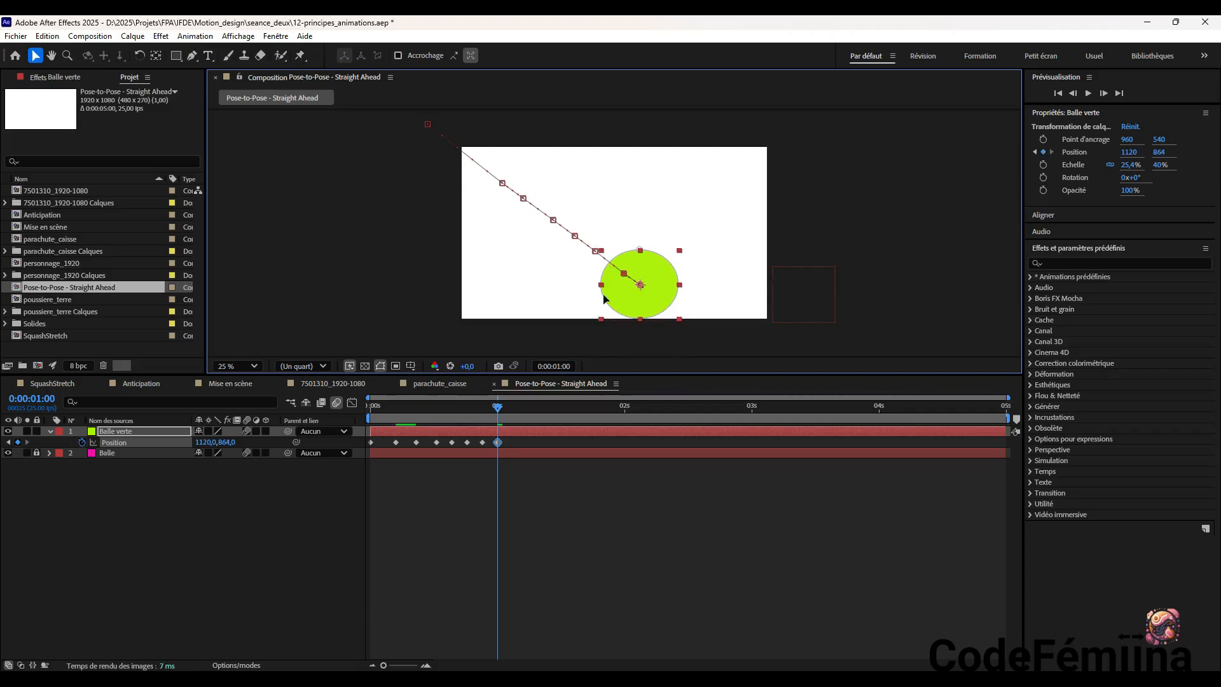
# Nudge two descent points on Balle verte's motion path to straighten the diagonal
pyautogui.click(625, 273)
pyautogui.moveTo(623, 274); pyautogui.dragTo(621, 272)
pyautogui.moveTo(553, 222); pyautogui.dragTo(550, 219)
# Keyframe the start of the green ball's rebound at about 1232, 776 and shift that keyframe to 0:00:01:03
pyautogui.click(498, 408)
pyautogui.moveTo(500, 410); pyautogui.dragTo(509, 413)
pyautogui.moveTo(663, 288); pyautogui.dragTo(681, 278)
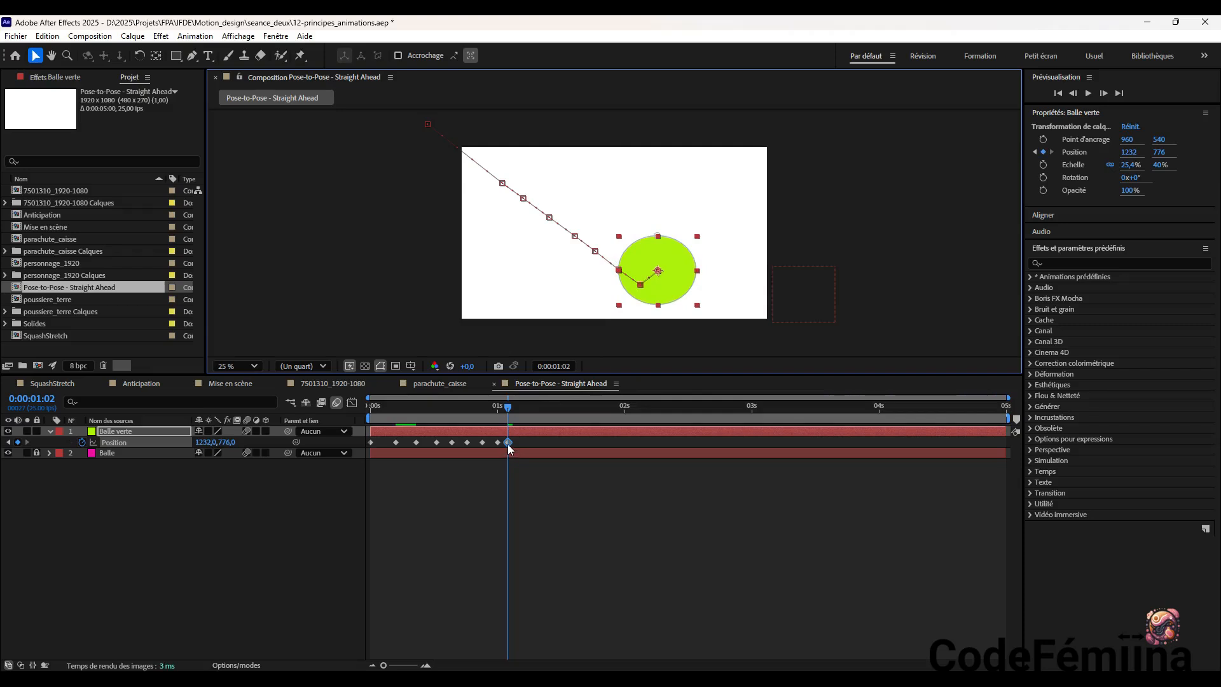
pyautogui.moveTo(507, 443); pyautogui.dragTo(512, 443)
pyautogui.click(513, 407)
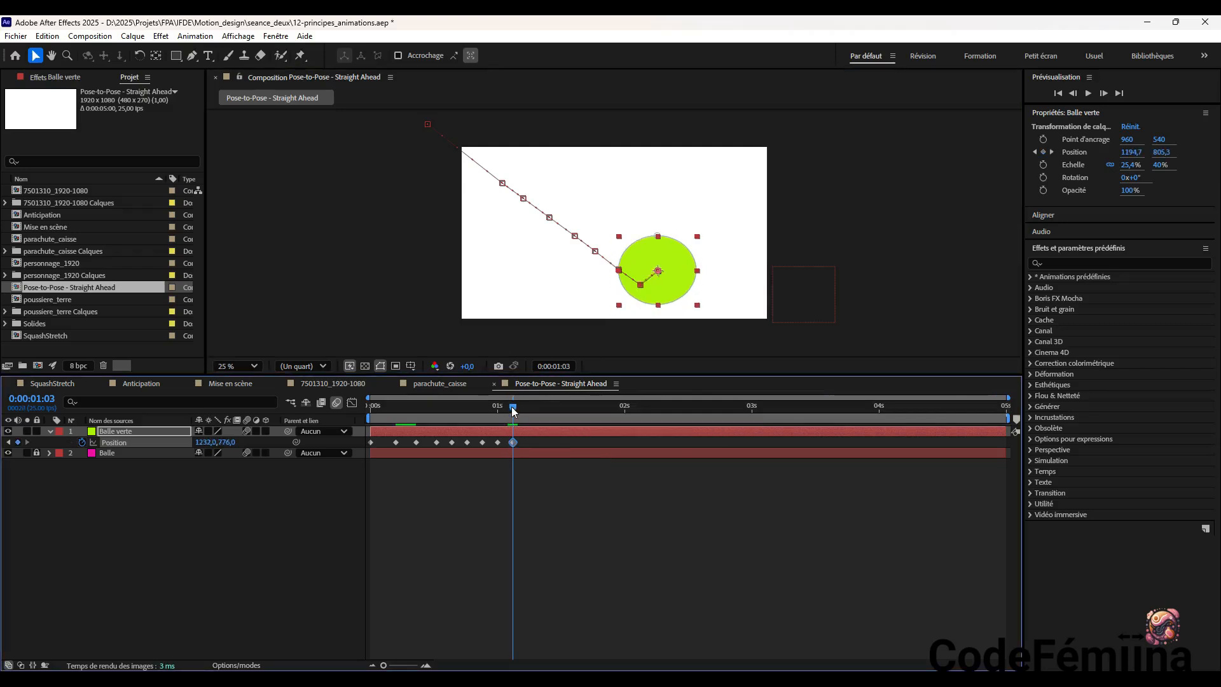
# Continue the green ball's rise with Position keyframes at about 1352, 664 at 0:00:01:06 and 1468, 560 at 0:00:01:09
pyautogui.moveTo(513, 410); pyautogui.dragTo(528, 410)
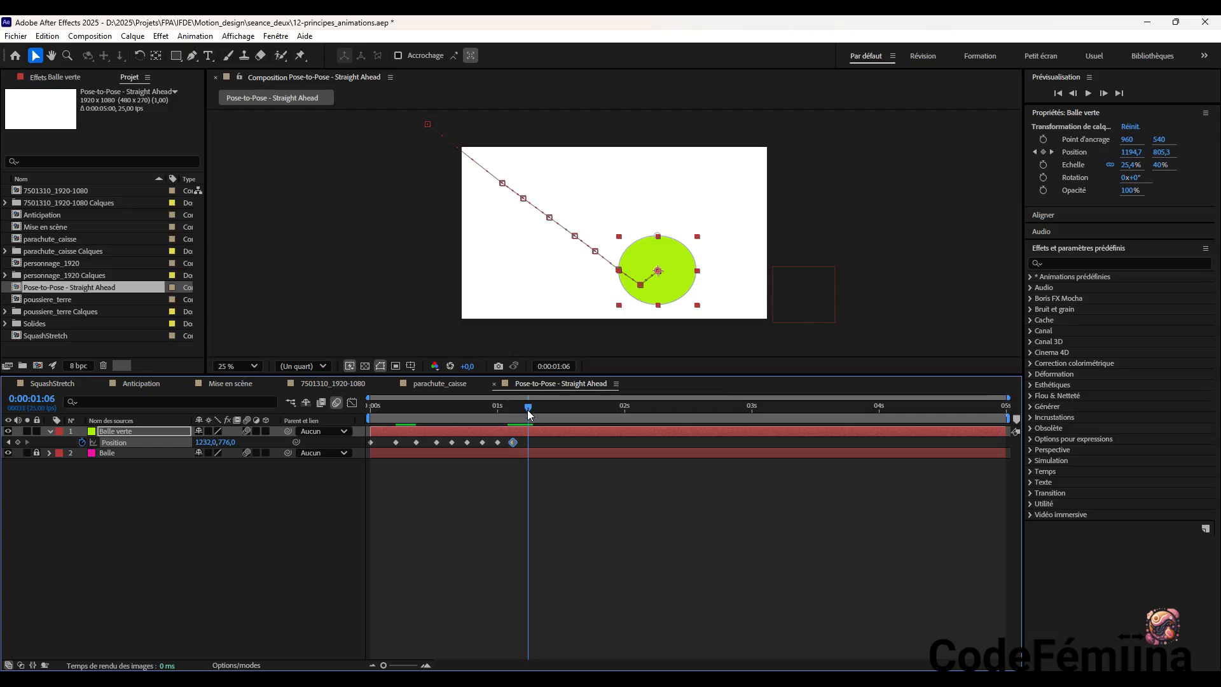
pyautogui.moveTo(670, 273); pyautogui.dragTo(689, 253)
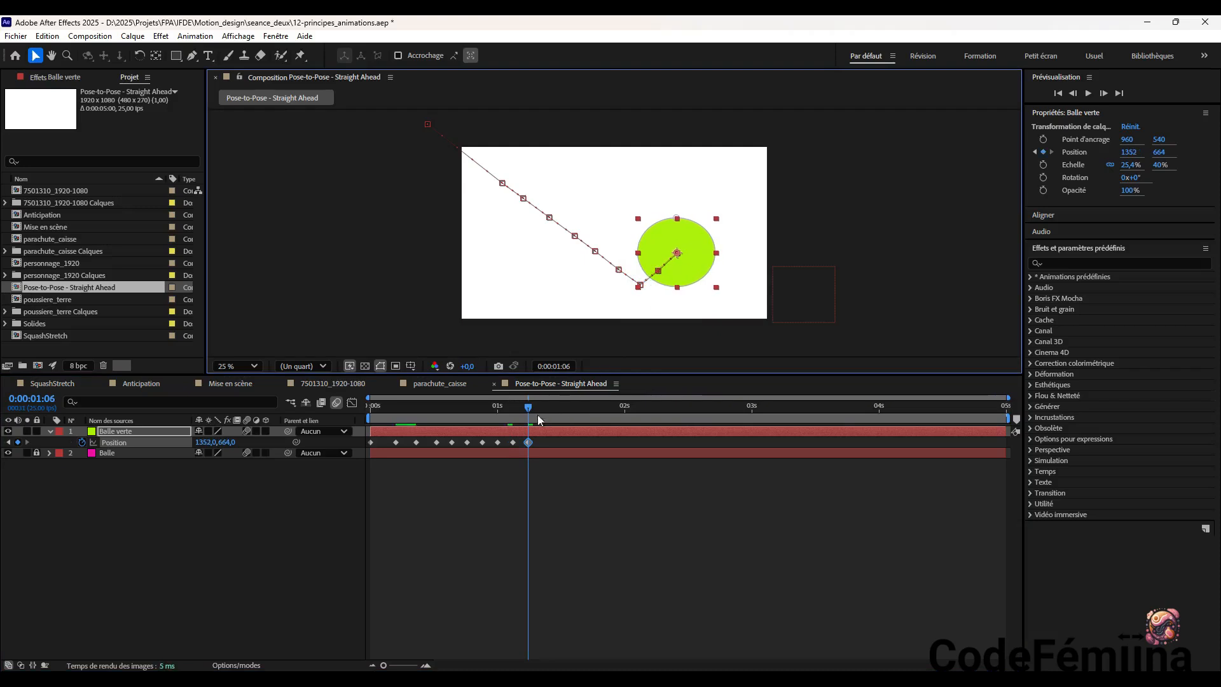
pyautogui.moveTo(528, 407); pyautogui.dragTo(544, 407)
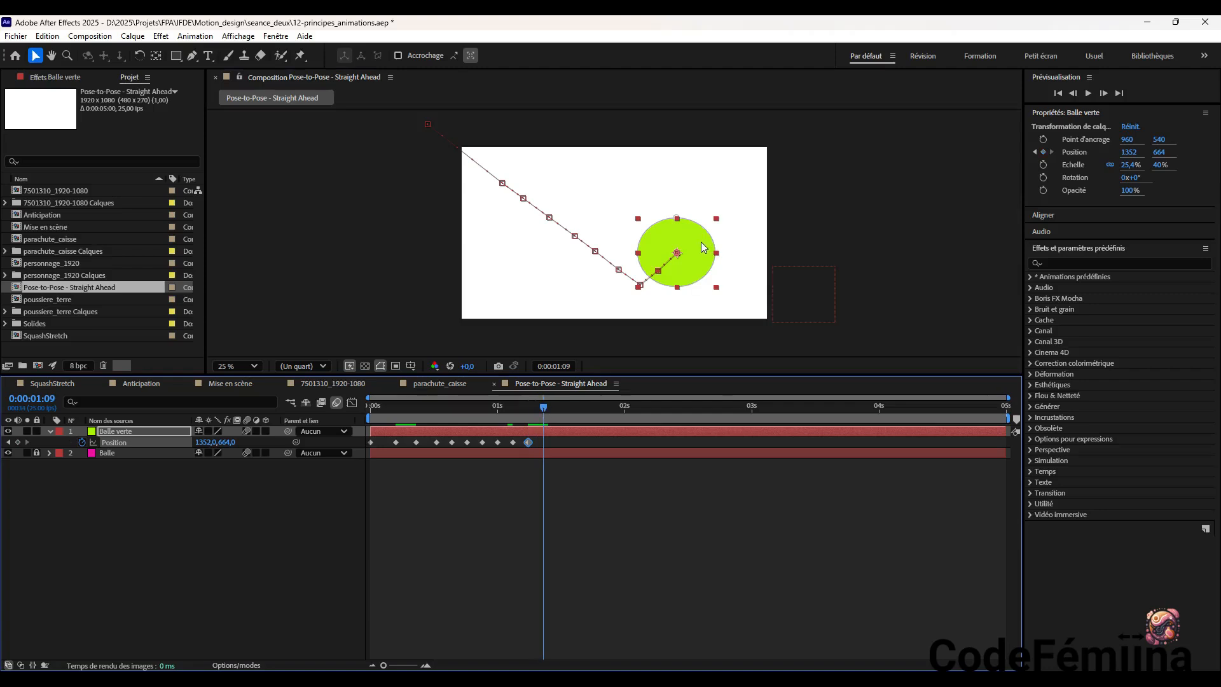
pyautogui.moveTo(704, 246); pyautogui.dragTo(722, 229)
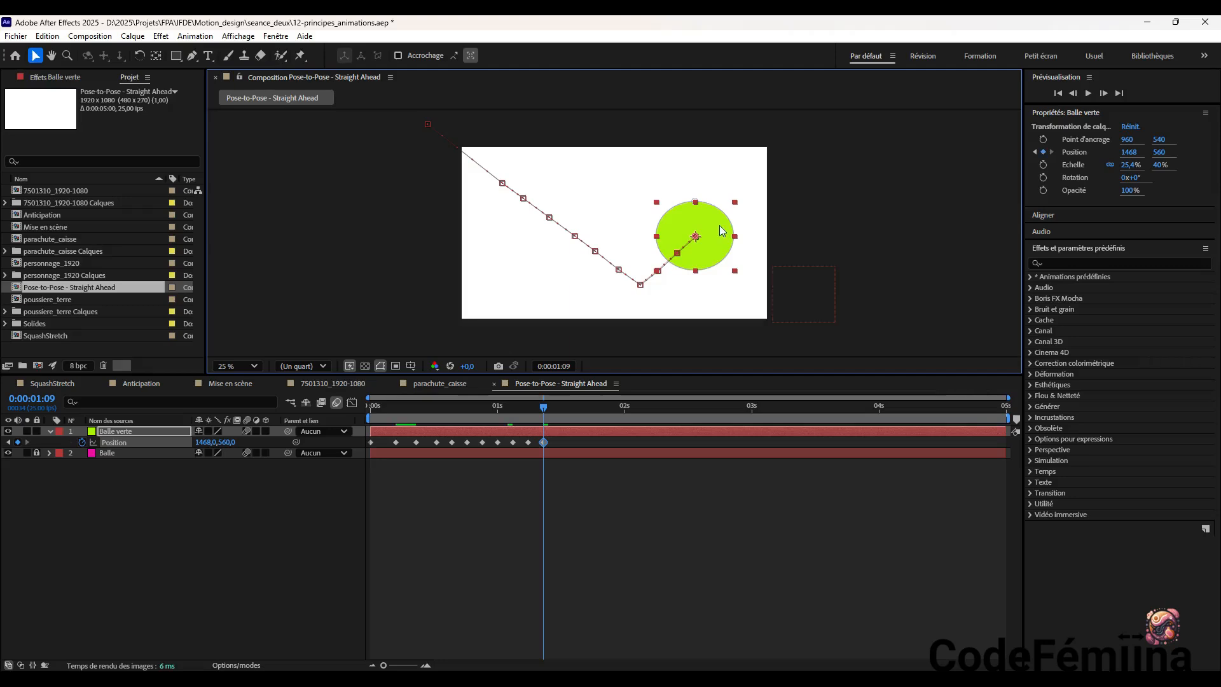
# Keyframe the green ball higher on its rebound at about 1604, 440 at 0:00:01:12
pyautogui.click(552, 411)
pyautogui.moveTo(552, 410); pyautogui.dragTo(560, 413)
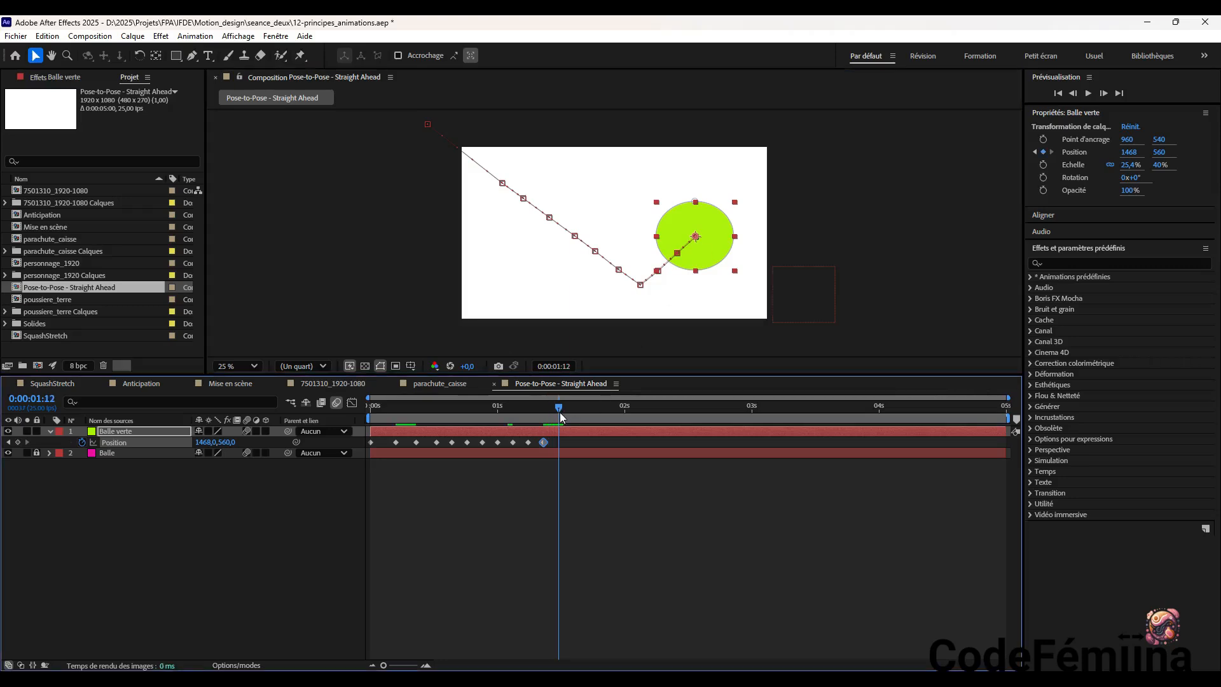
pyautogui.moveTo(717, 233); pyautogui.dragTo(737, 216)
# Keyframe the rebound's peak at about 1672, 288 at 0:00:01:15 and adjust the preceding motion-path points to smooth the rise
pyautogui.moveTo(565, 410); pyautogui.dragTo(574, 412)
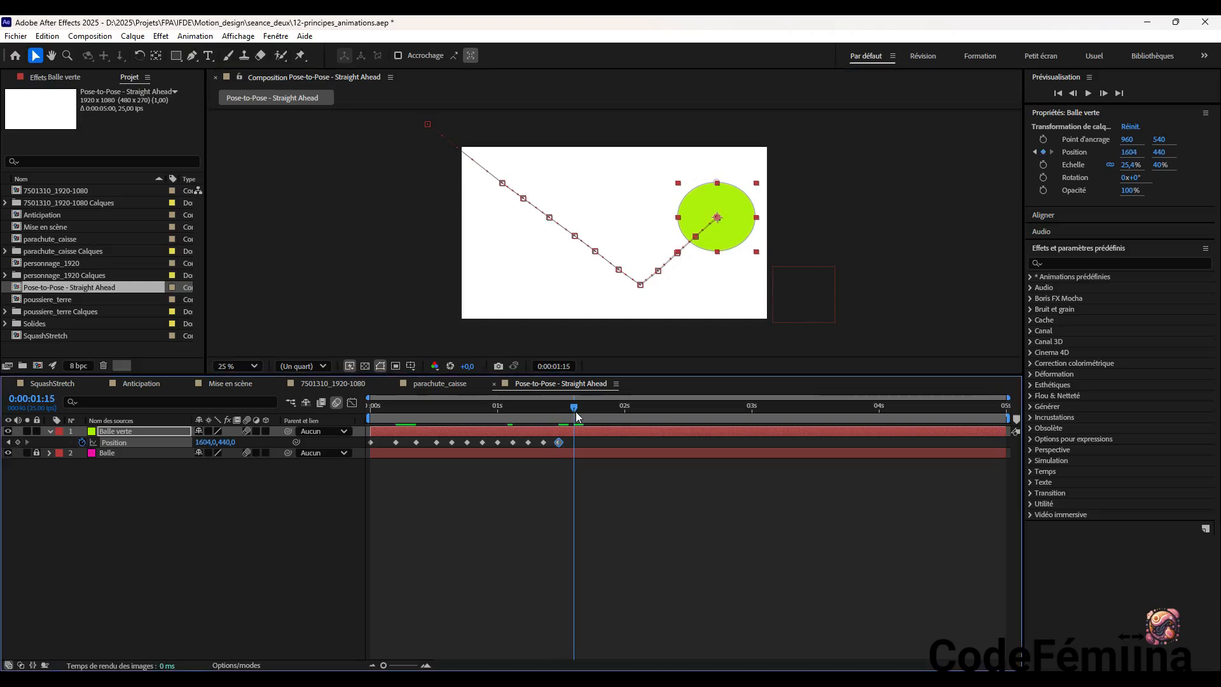
pyautogui.moveTo(734, 212)
pyautogui.mouseDown()
pyautogui.moveTo(746, 189)
pyautogui.moveTo(713, 215)
pyautogui.mouseUp()
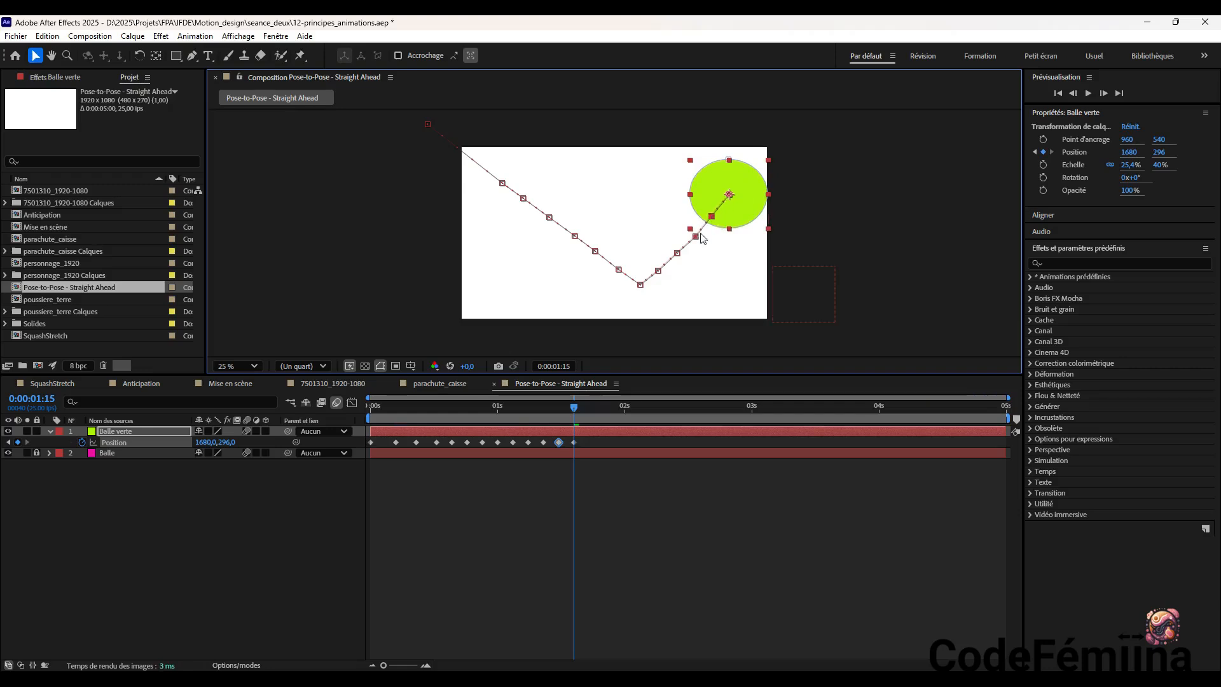
pyautogui.moveTo(697, 237); pyautogui.dragTo(696, 236)
pyautogui.click(712, 217)
pyautogui.moveTo(730, 195); pyautogui.dragTo(729, 193)
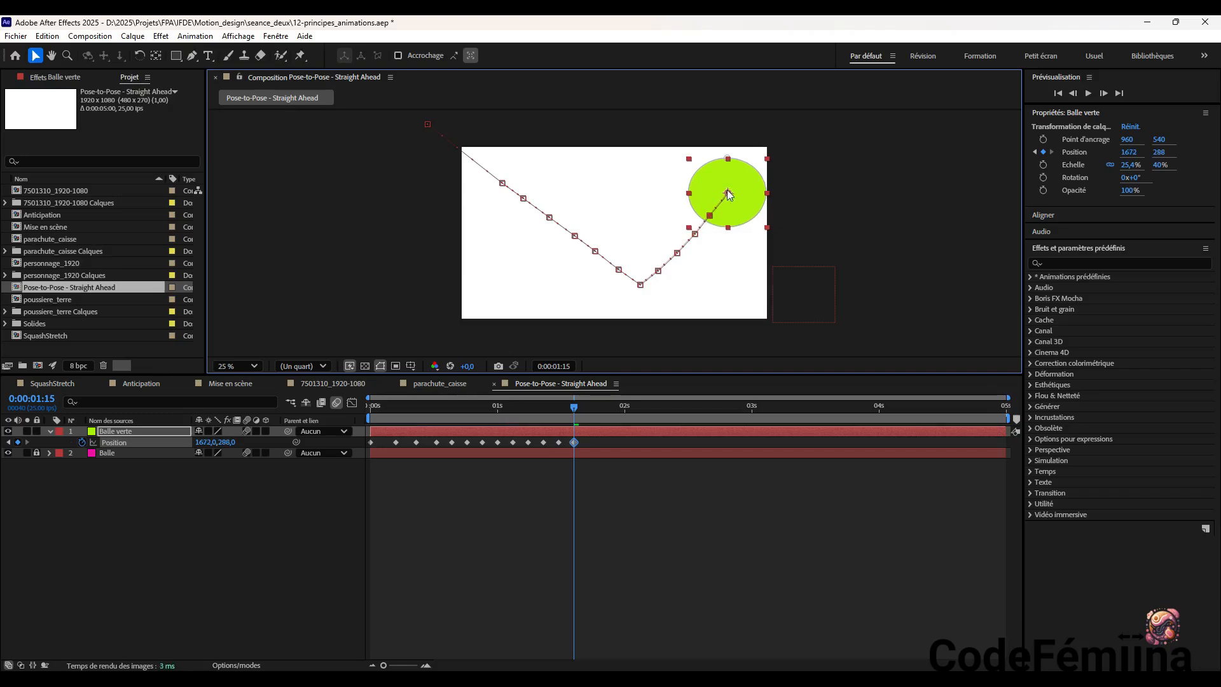
# Keyframe the green ball's second descent at about 1756, 372 at 0:00:01:18 and 1868, 496 at 0:00:01:21
pyautogui.moveTo(574, 418); pyautogui.dragTo(590, 416)
pyautogui.moveTo(742, 175); pyautogui.dragTo(757, 192)
pyautogui.moveTo(589, 413); pyautogui.dragTo(604, 415)
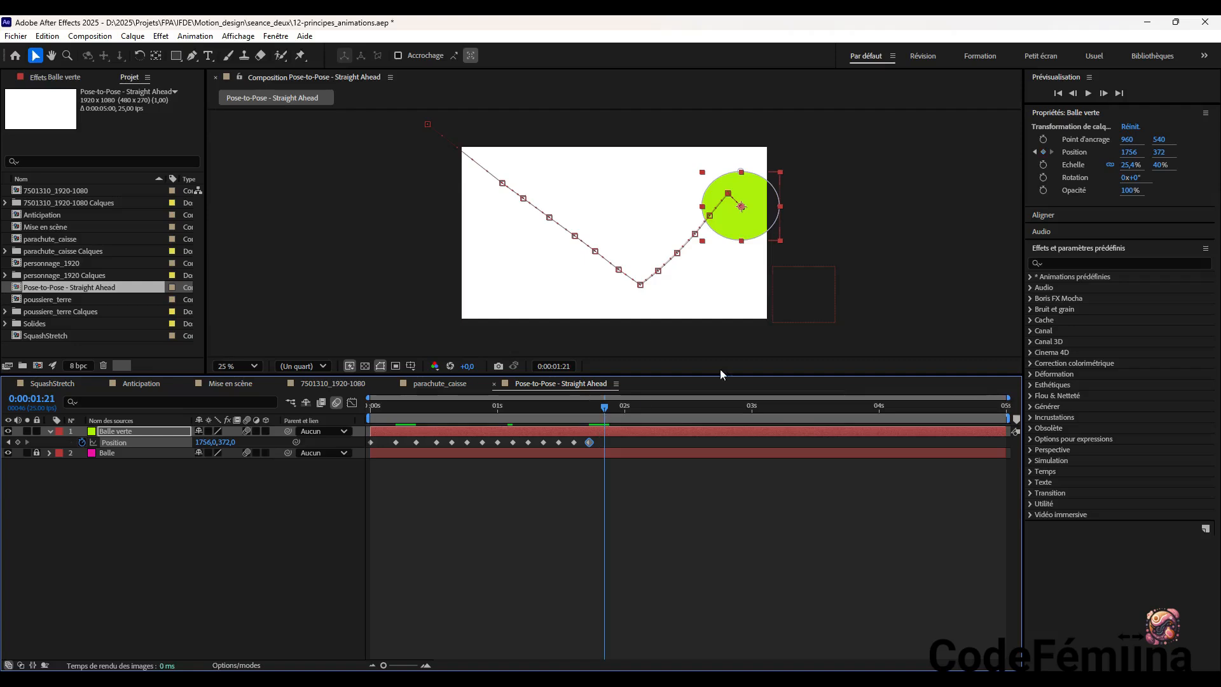
pyautogui.moveTo(760, 220); pyautogui.dragTo(777, 239)
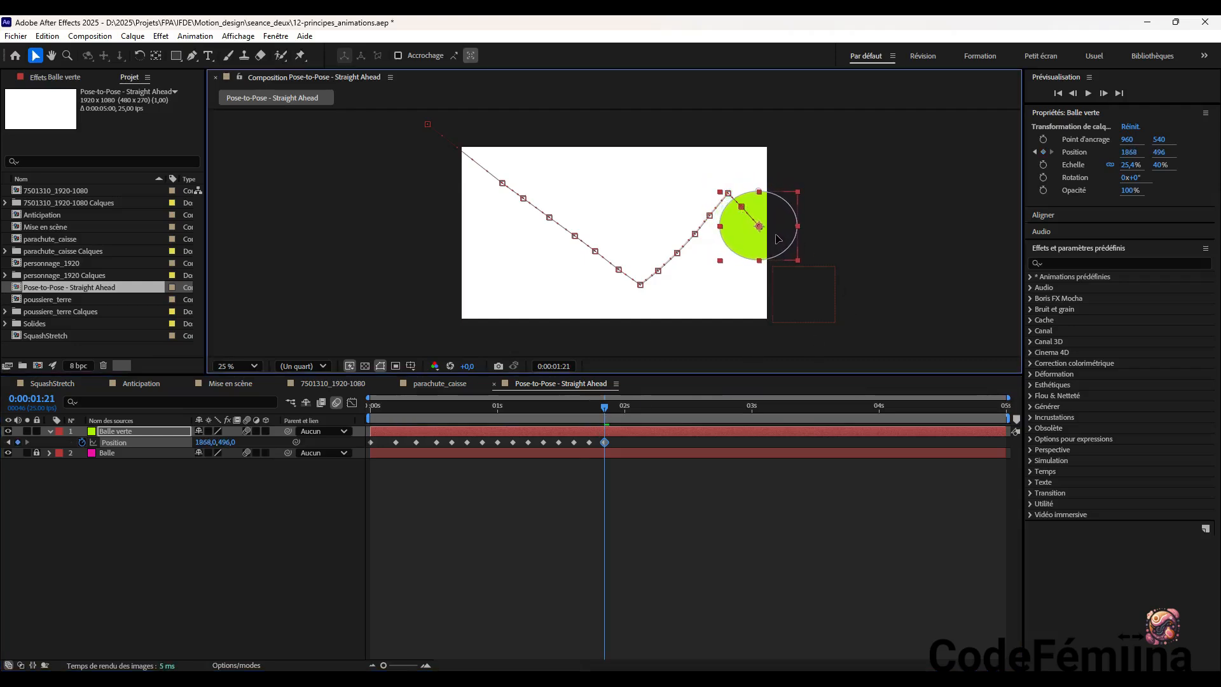
# Continue the green ball's descent with Position keyframes at about 1996, 636 at 0:00:01:24, 2112, 752 at 0:00:02:02 and 2228, 836 at 0:00:02:05
pyautogui.click(607, 412)
pyautogui.moveTo(609, 411); pyautogui.dragTo(620, 412)
pyautogui.moveTo(772, 231); pyautogui.dragTo(794, 257)
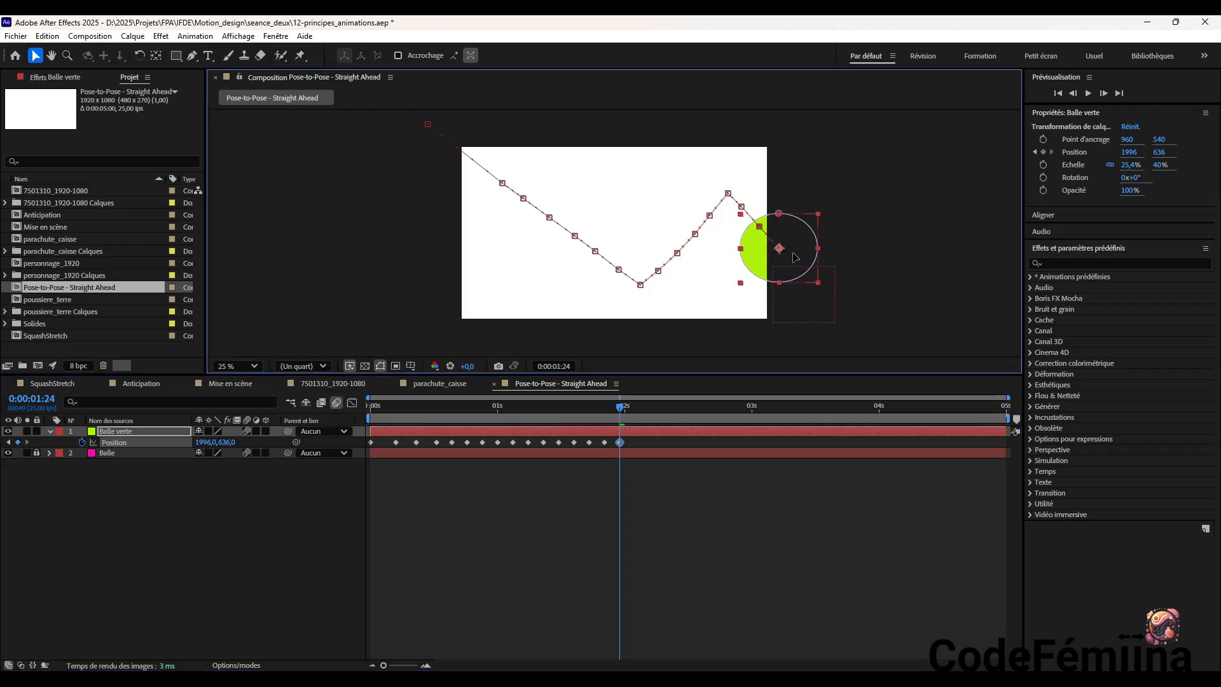
pyautogui.moveTo(622, 410); pyautogui.dragTo(635, 412)
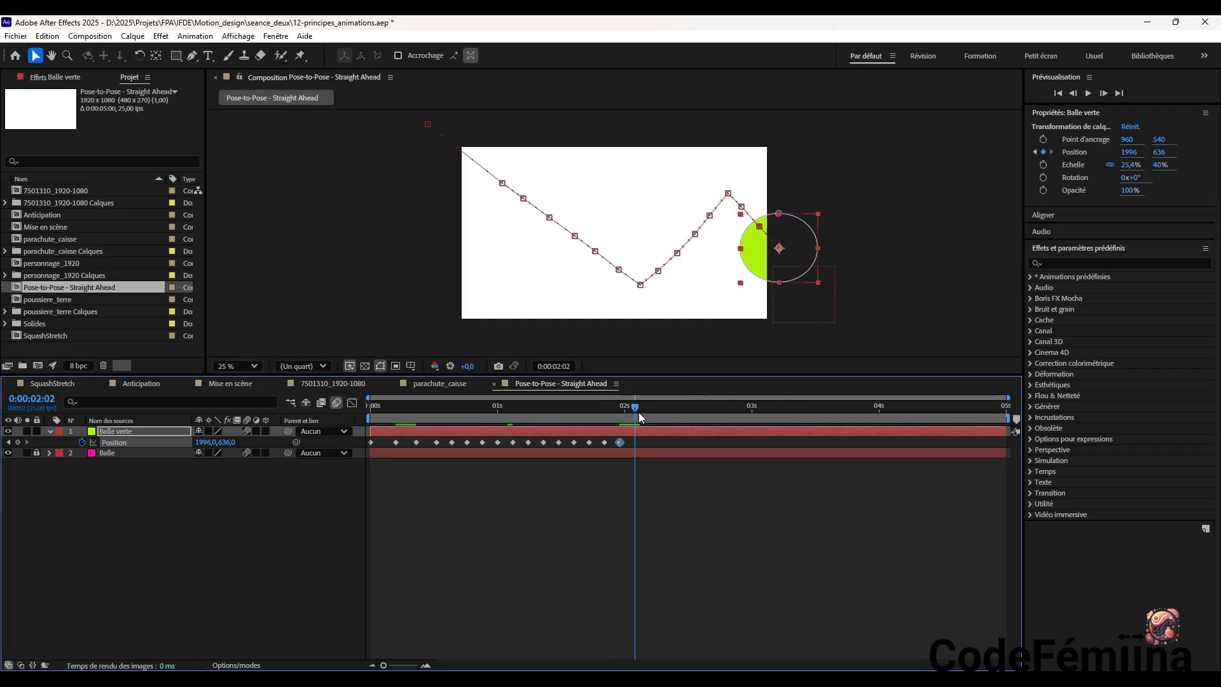
pyautogui.moveTo(793, 259); pyautogui.dragTo(807, 263)
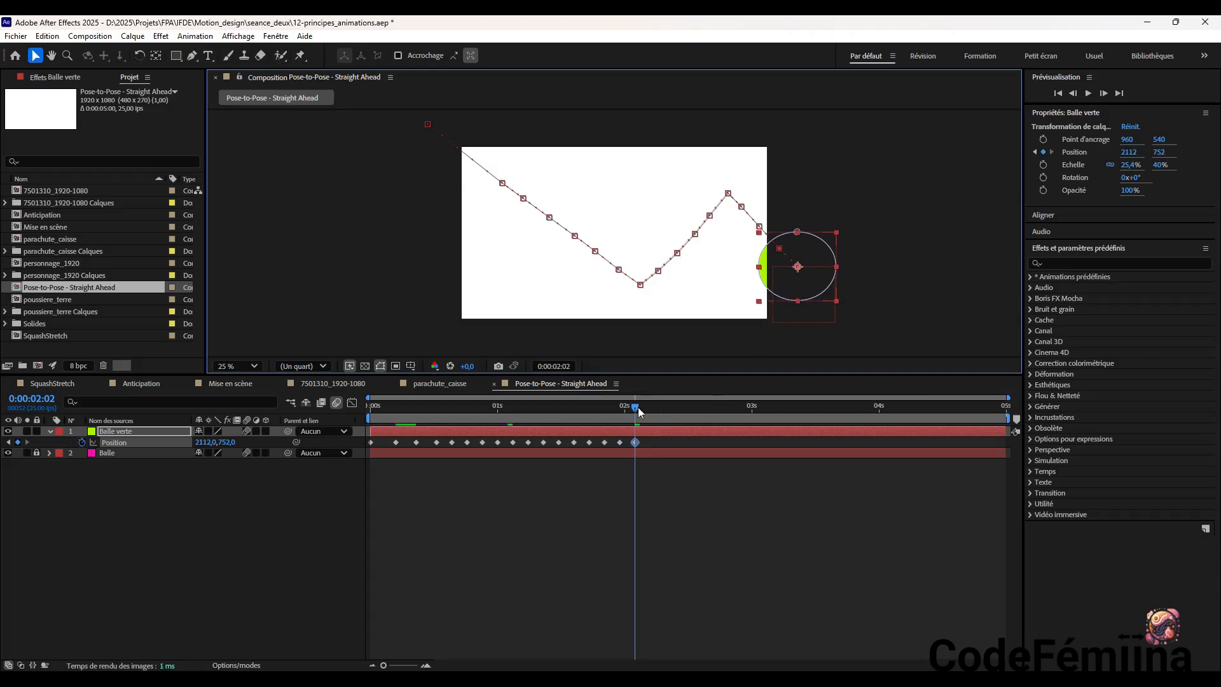
pyautogui.moveTo(639, 409); pyautogui.dragTo(652, 414)
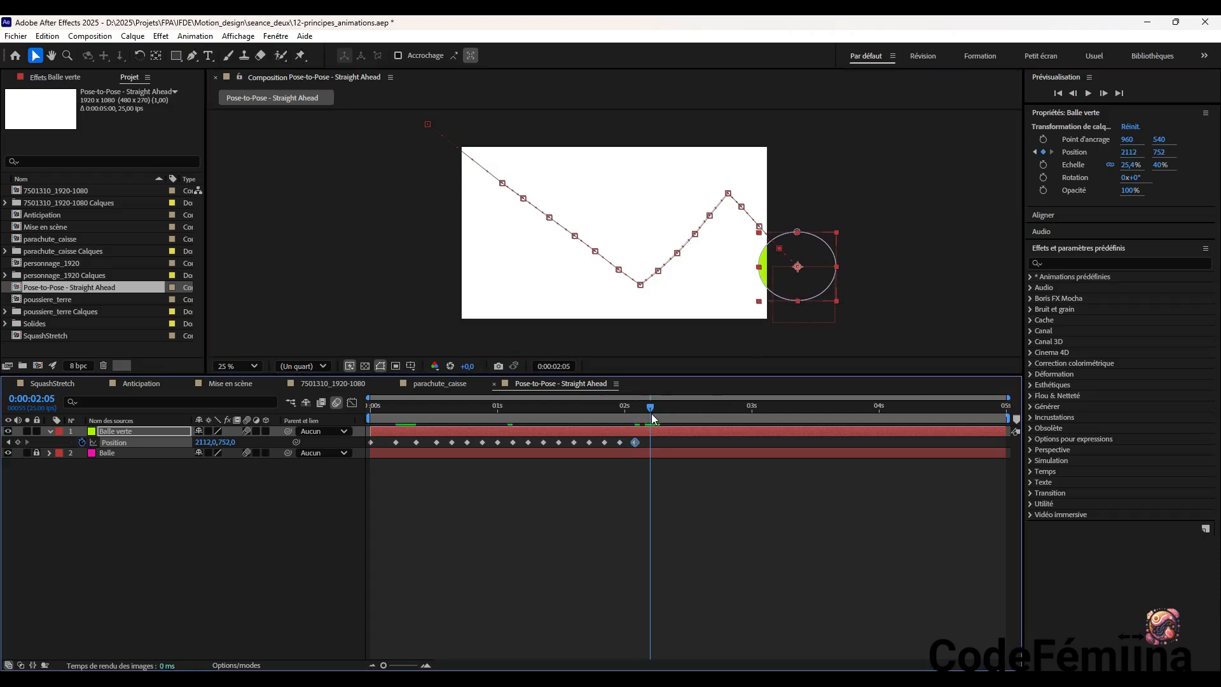
pyautogui.moveTo(805, 277); pyautogui.dragTo(825, 293)
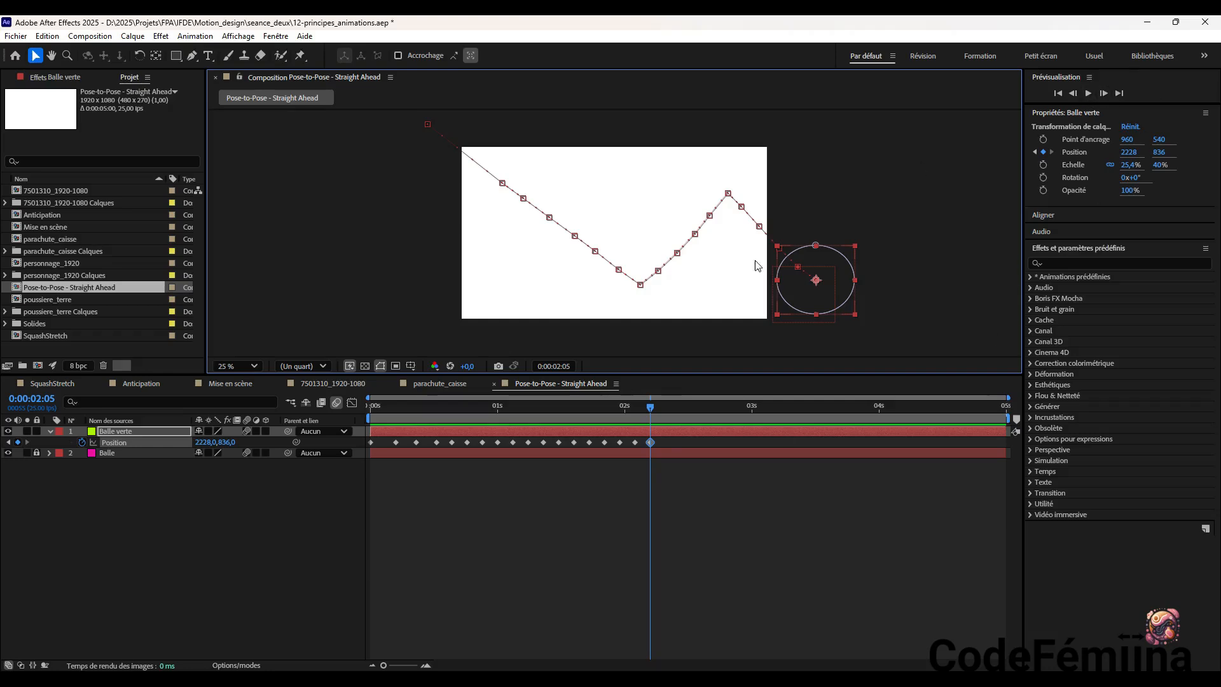
# Preview the green ball's straight-ahead animation from 0:00:00:00
pyautogui.moveTo(649, 409); pyautogui.dragTo(284, 421)
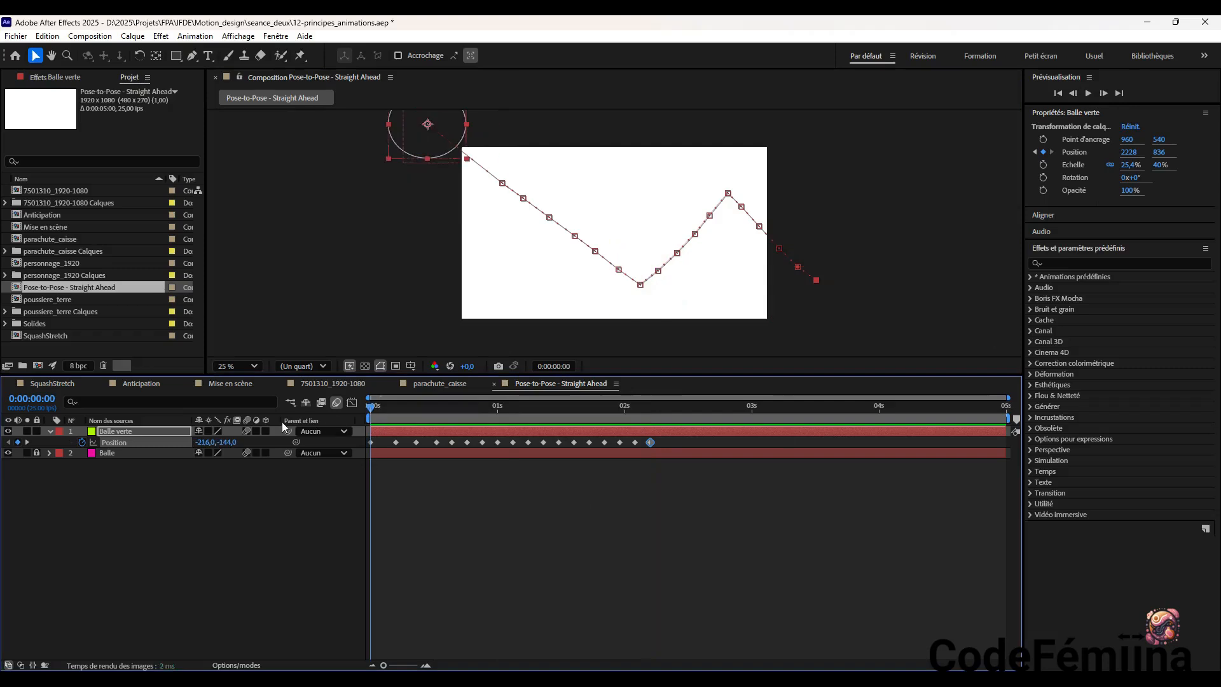
pyautogui.click(1089, 93)
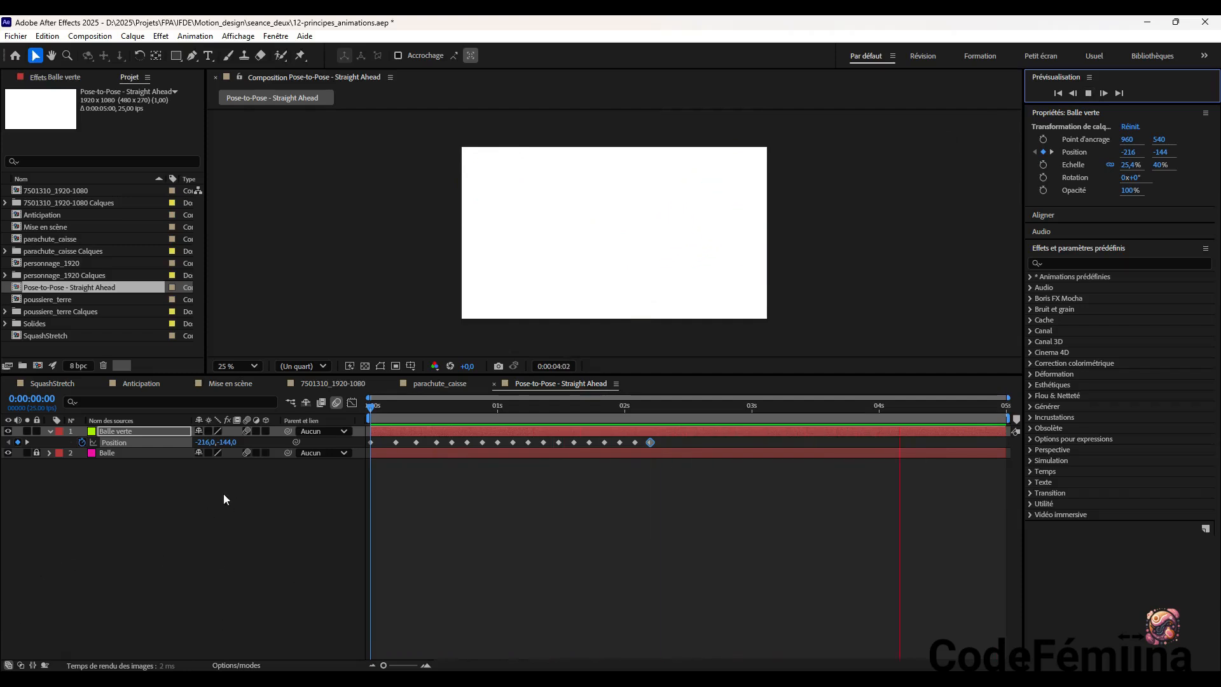
pyautogui.click(1088, 94)
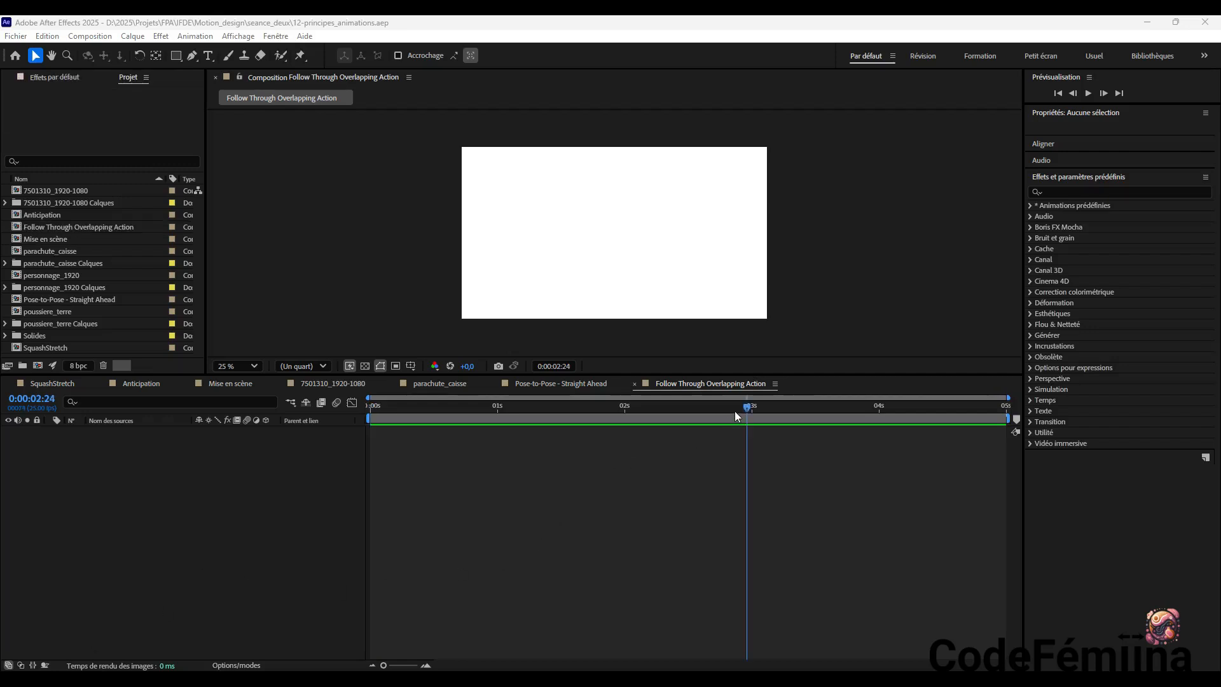
# Switch to Illustrator and, in coureuse.ai, hide the decoration_b layer and show the decoration layer
pyautogui.moveTo(748, 408); pyautogui.dragTo(348, 425)
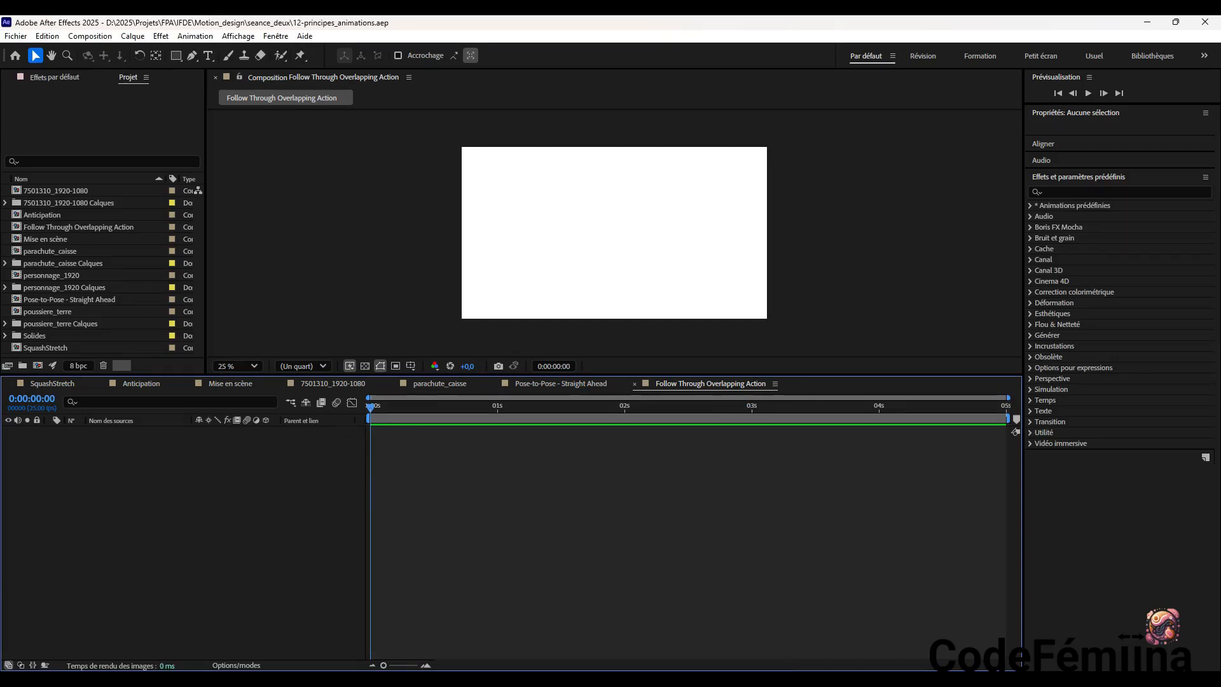
pyautogui.click(719, 679)
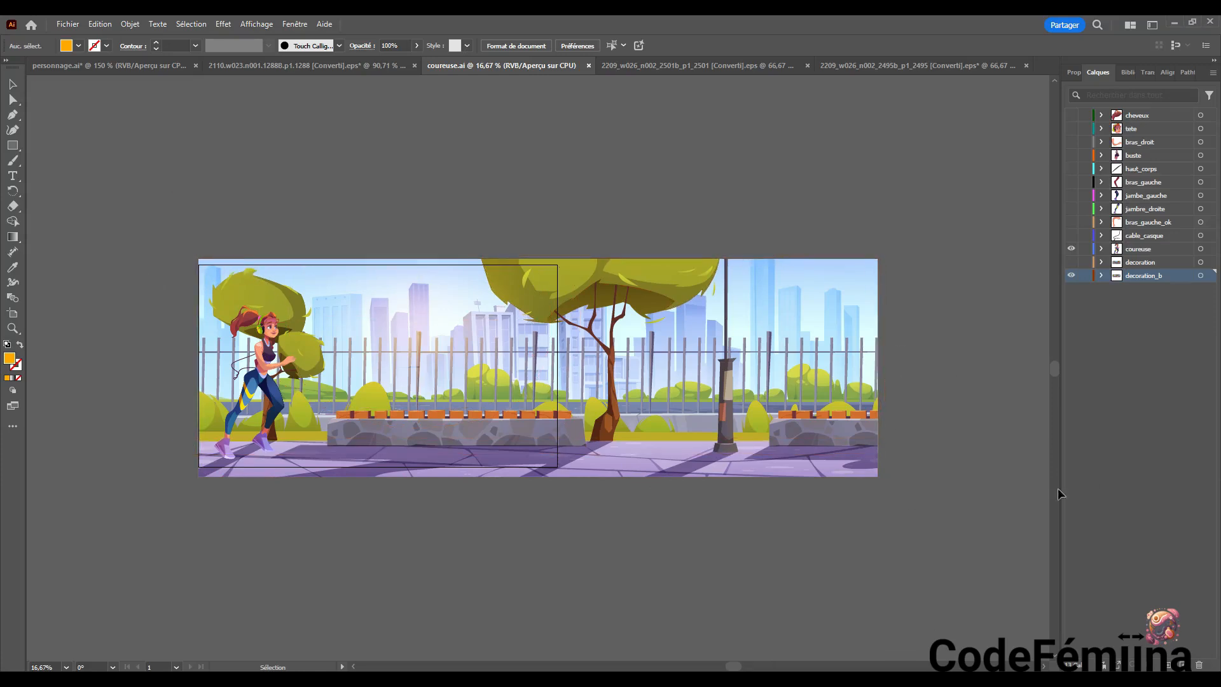
pyautogui.click(1075, 276)
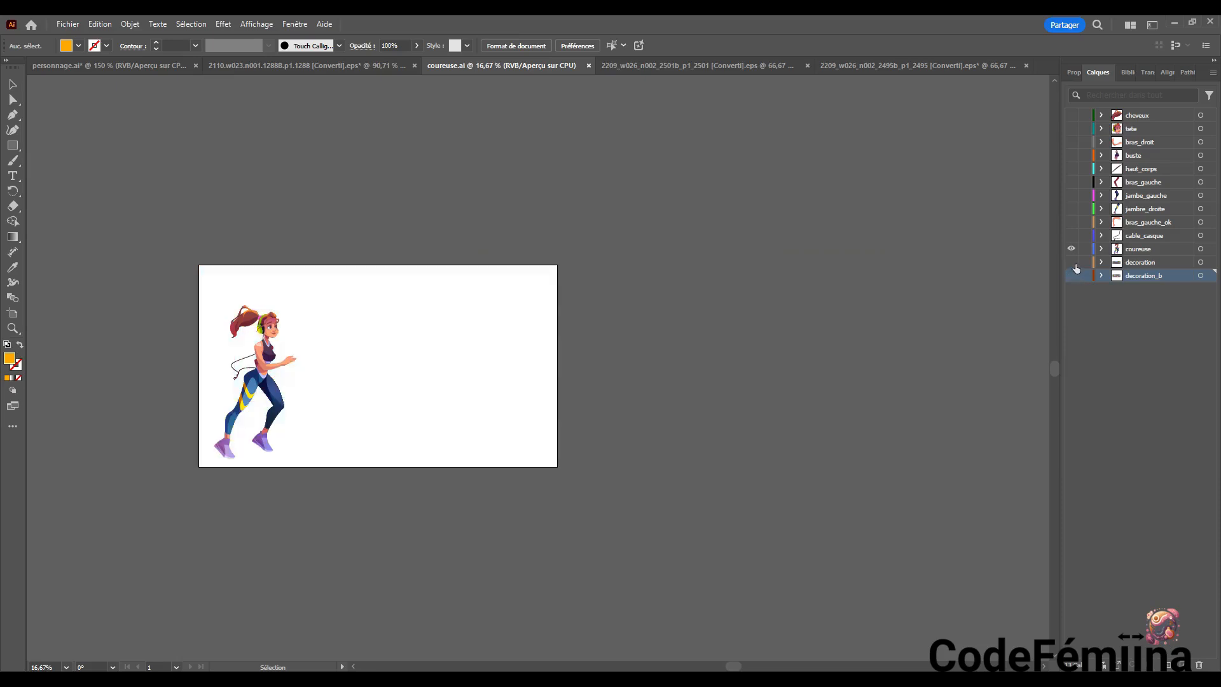
pyautogui.click(1075, 262)
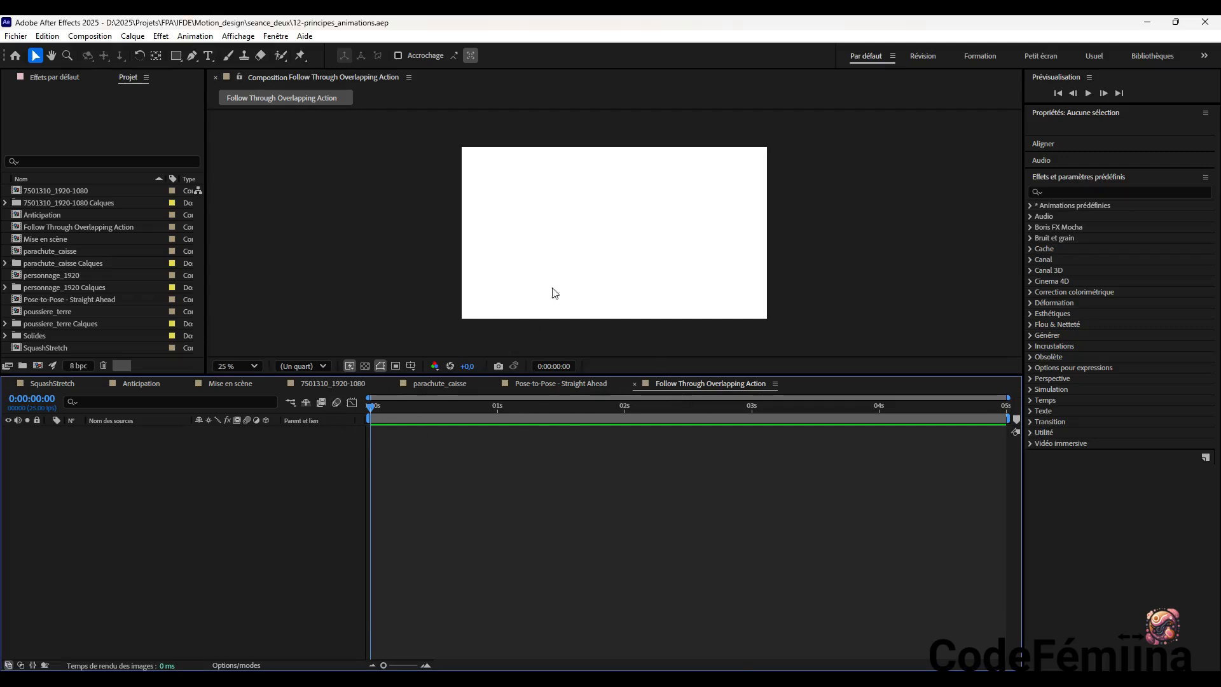
# Back in After Effects, set the Follow Through Overlapping Action composition's width to 2500 px with the aspect ratio unlocked
pyautogui.click(553, 228)
pyautogui.rightClick(543, 202)
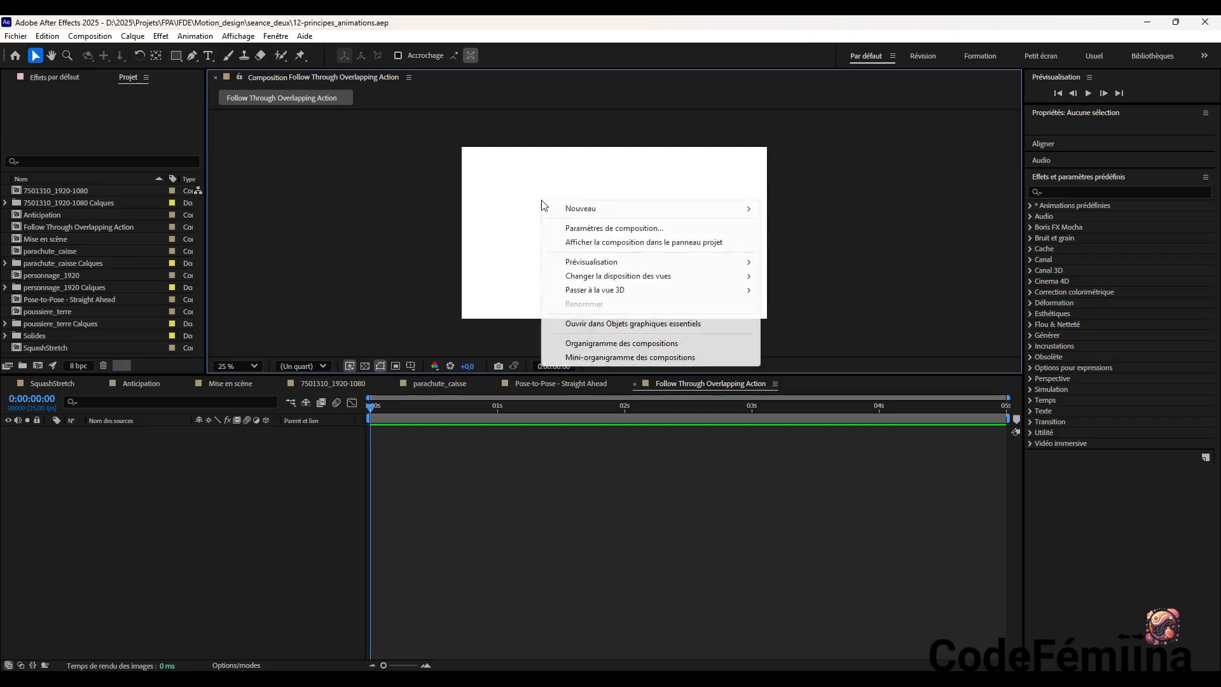
pyautogui.click(600, 229)
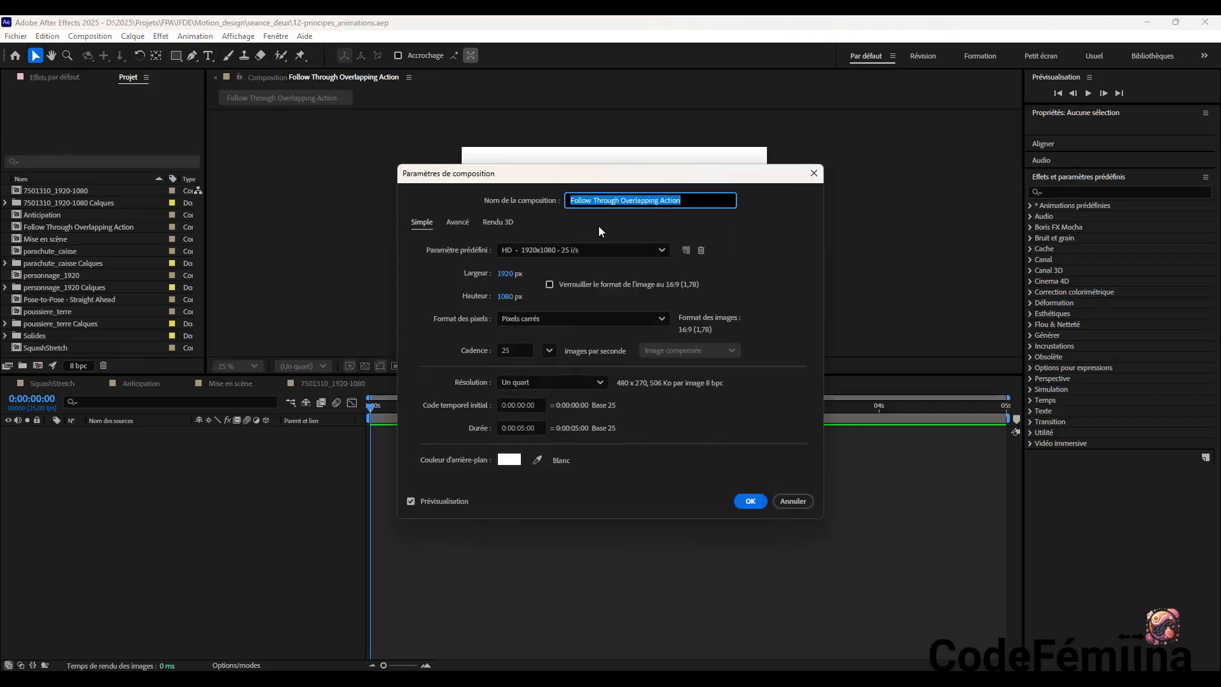
pyautogui.click(552, 284)
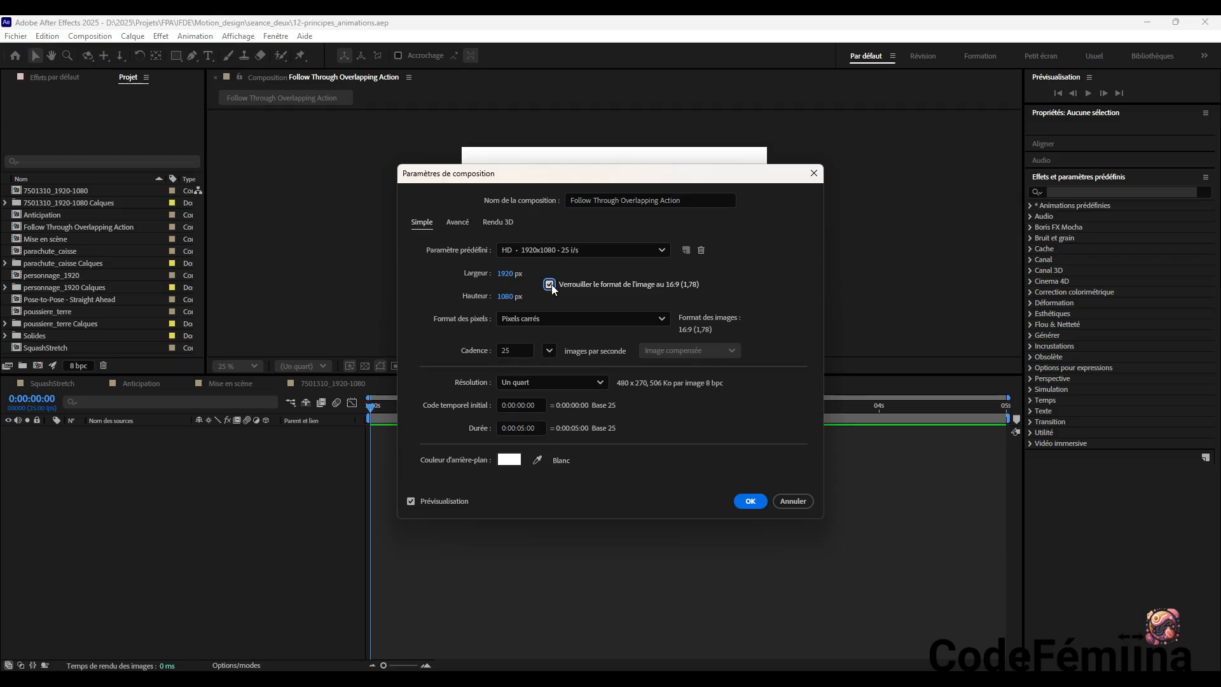
pyautogui.click(518, 273)
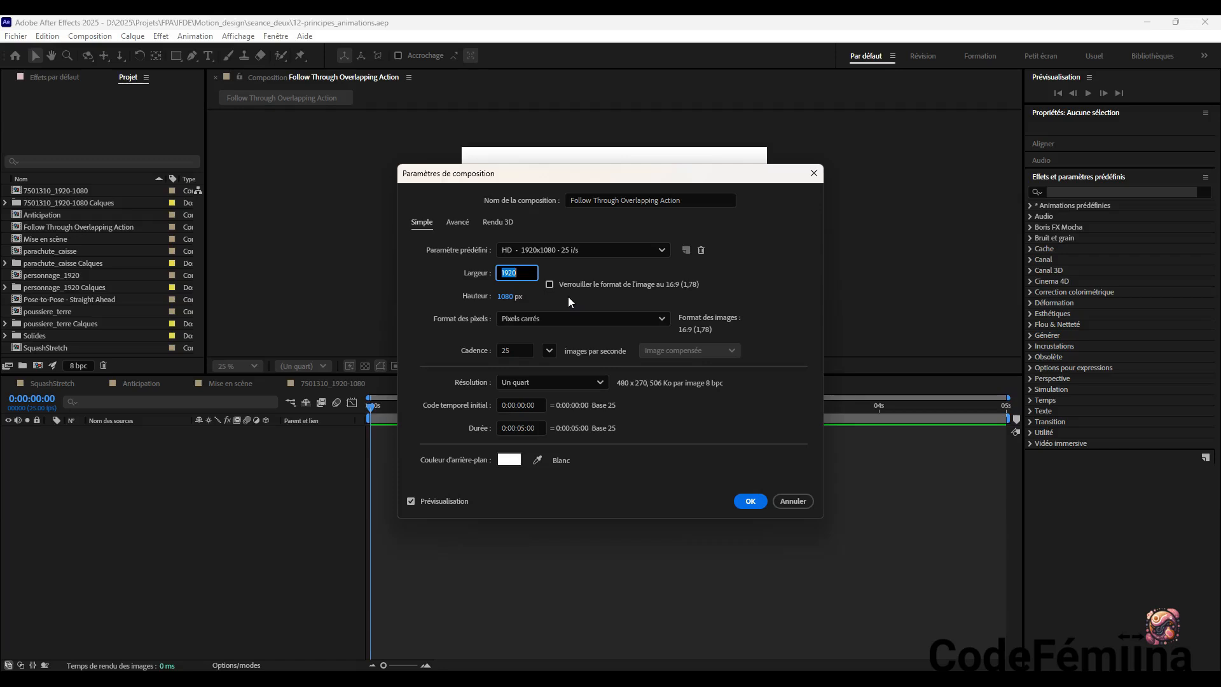
pyautogui.write('250')
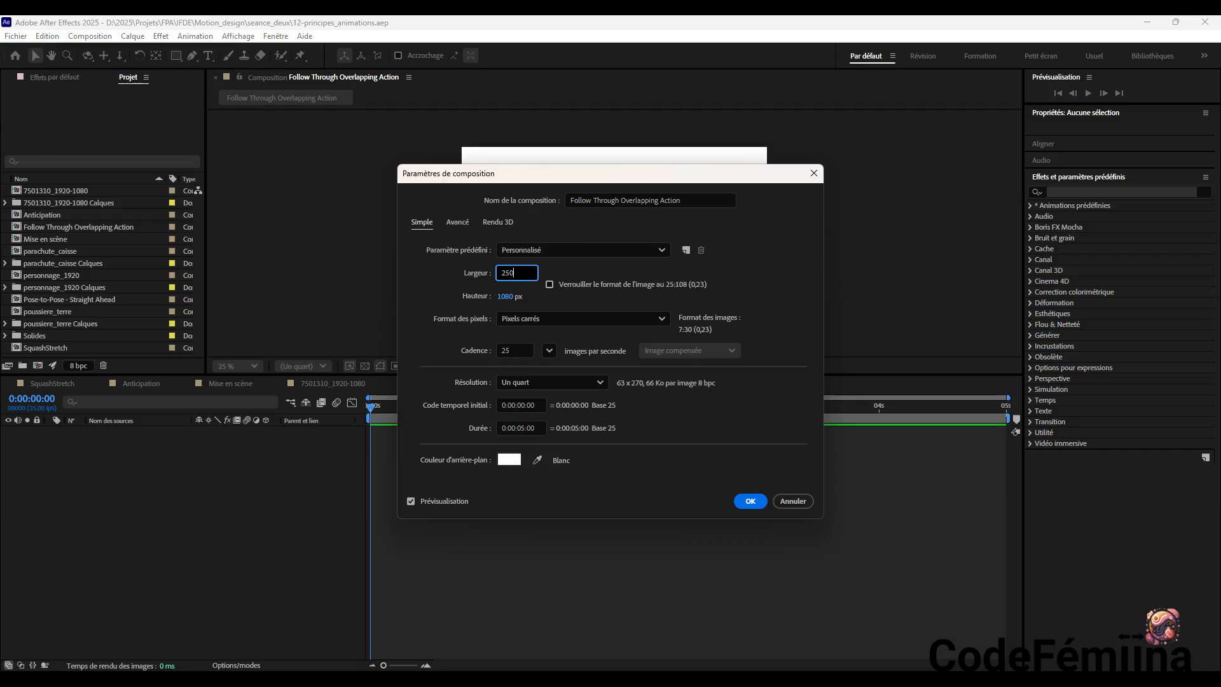
pyautogui.write('0')
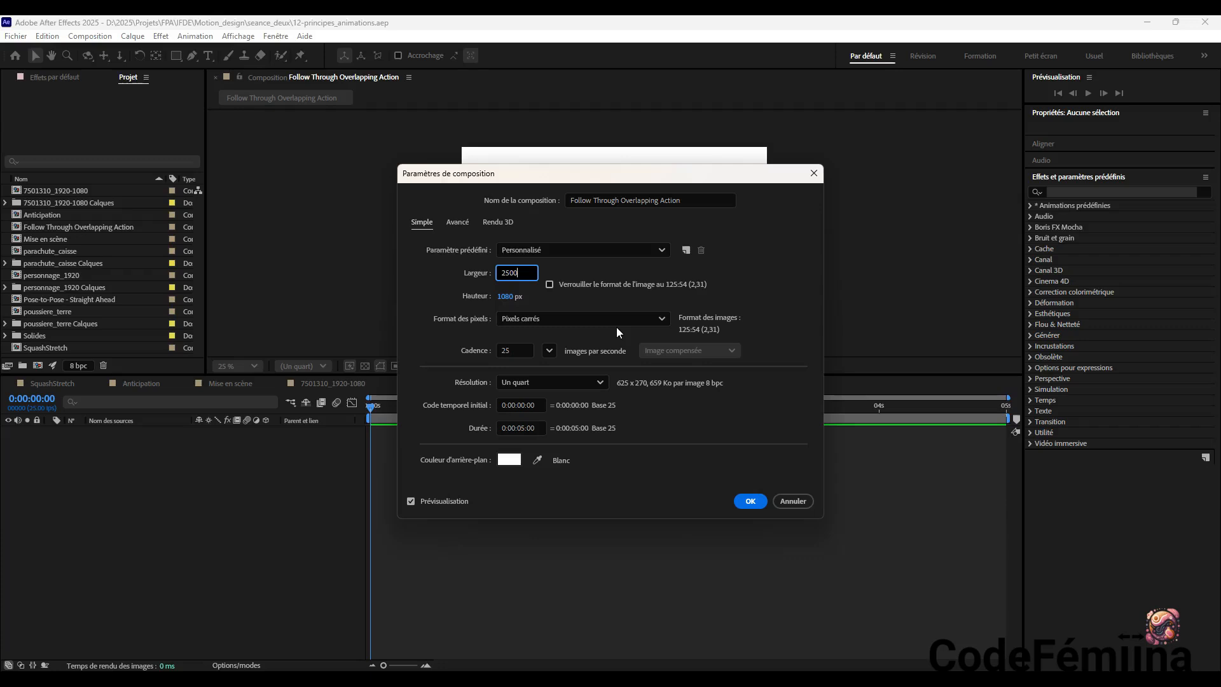
pyautogui.click(750, 501)
pyautogui.click(750, 501)
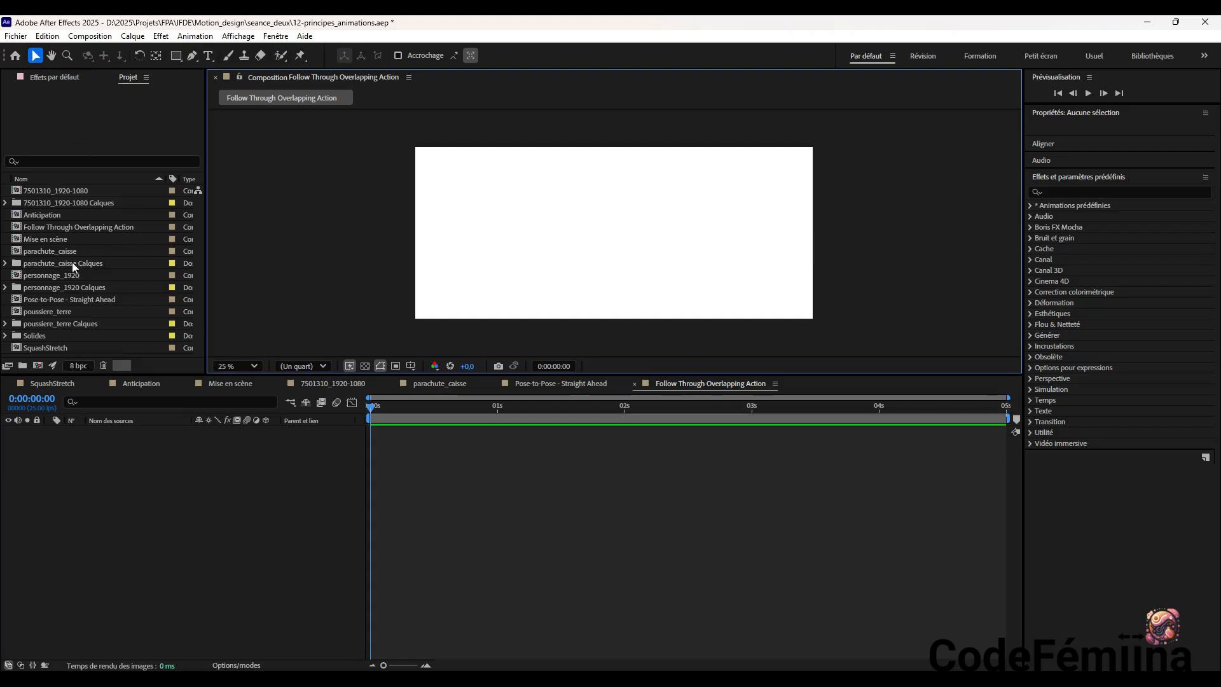
# Import coureuse.ai as a composition with the footage dimensions set to Taille du calque
pyautogui.click(18, 40)
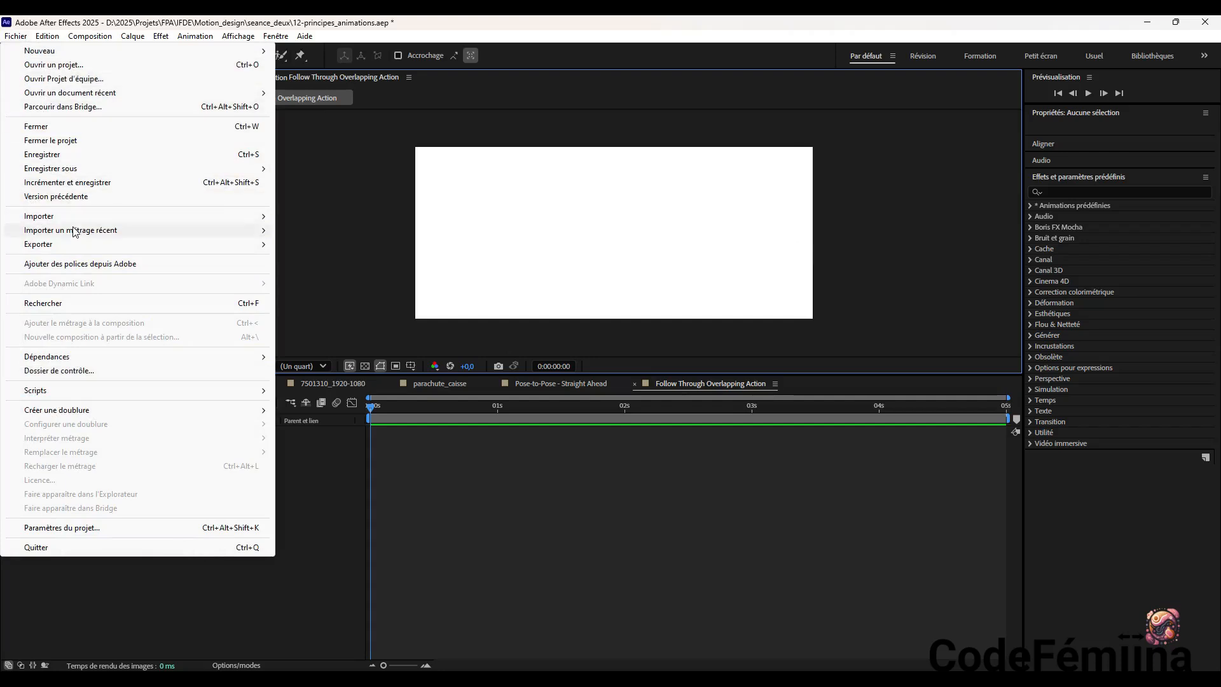
pyautogui.moveTo(82, 220)
pyautogui.click(349, 215)
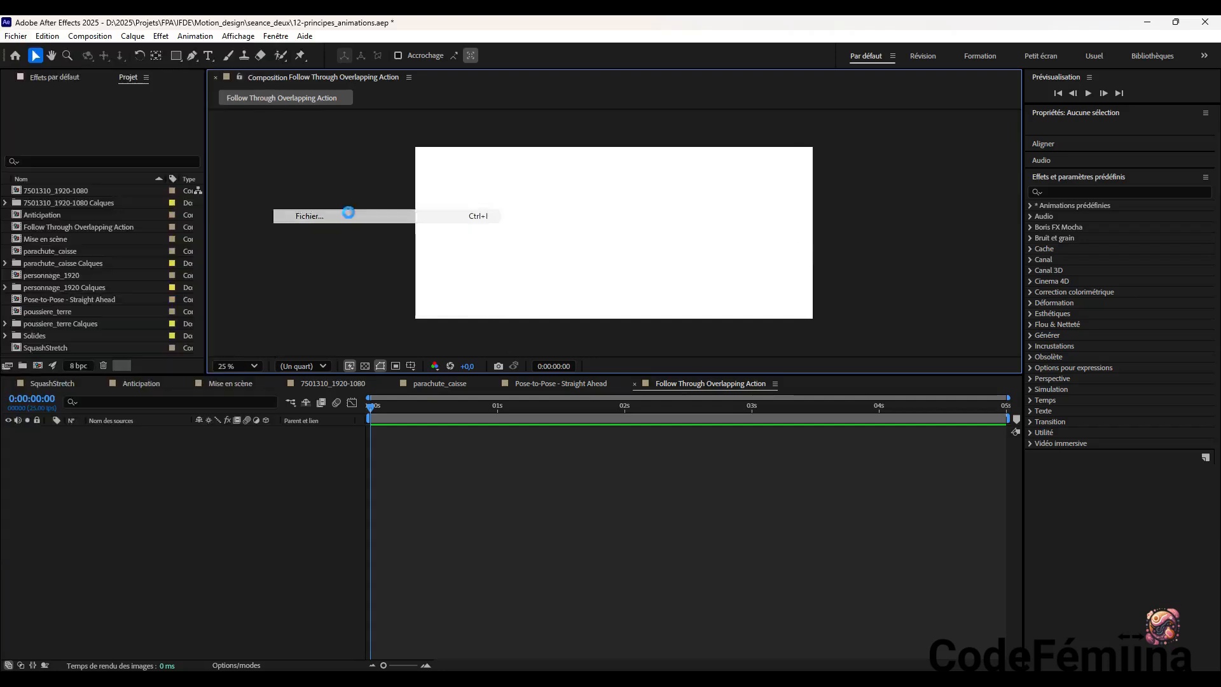
pyautogui.scroll(-1, 617, 296)
pyautogui.click(617, 297)
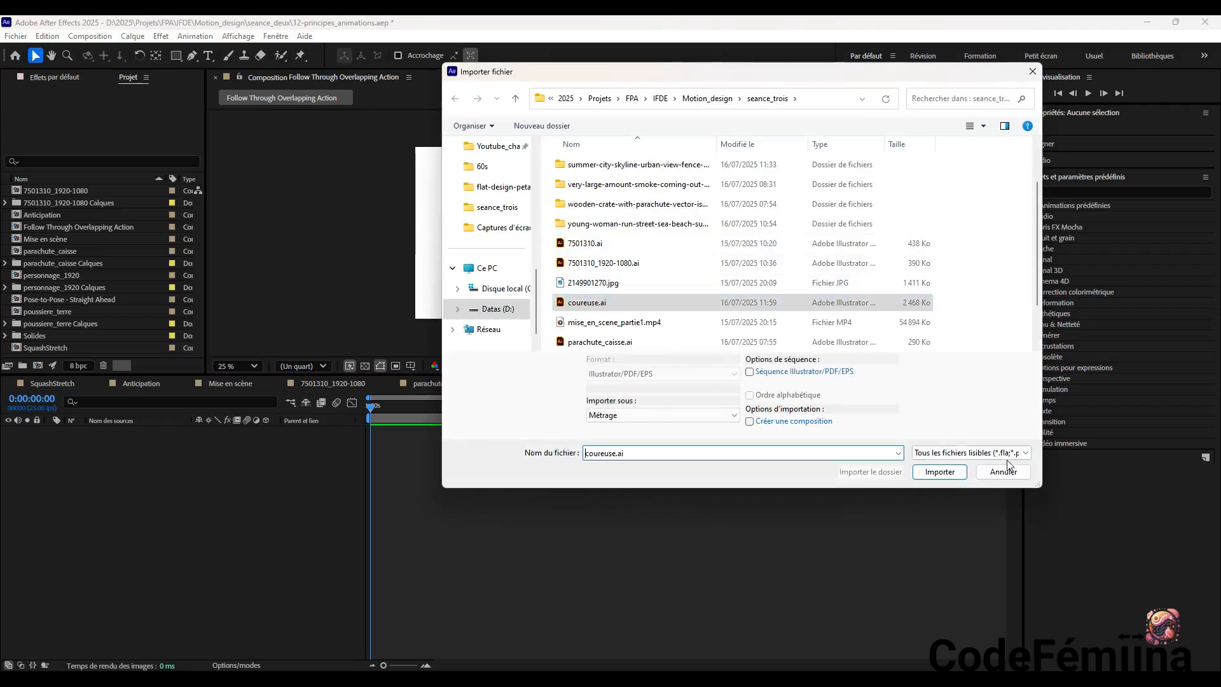
pyautogui.click(950, 473)
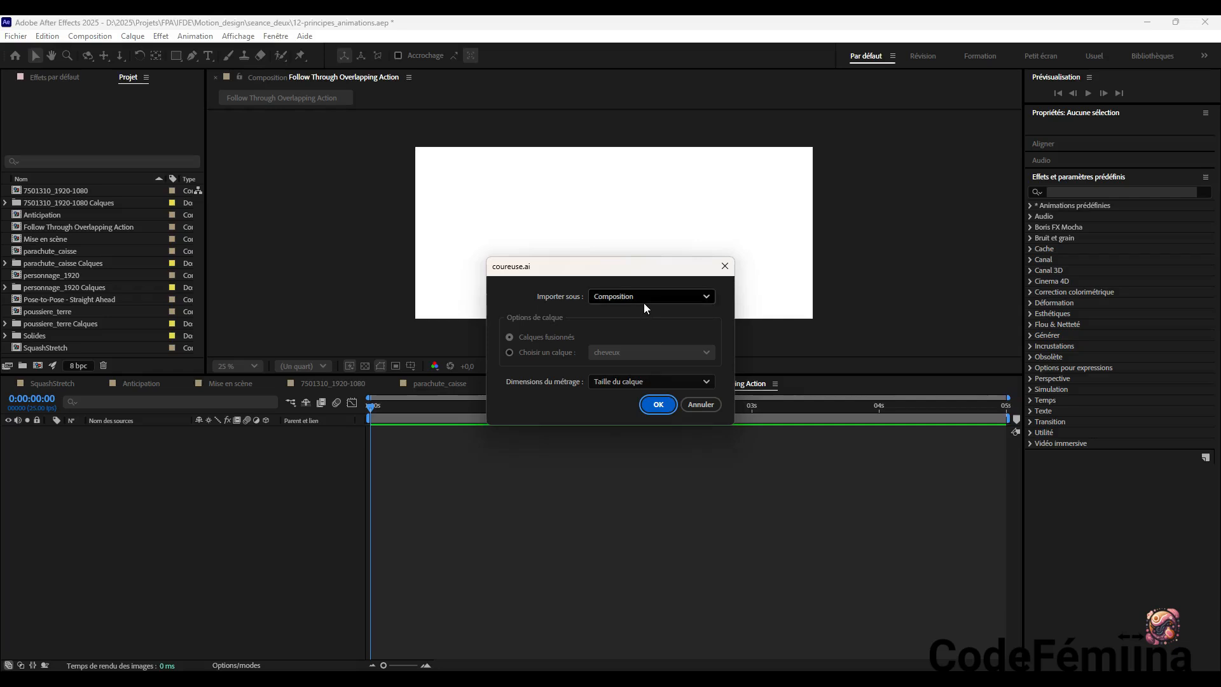
pyautogui.click(620, 382)
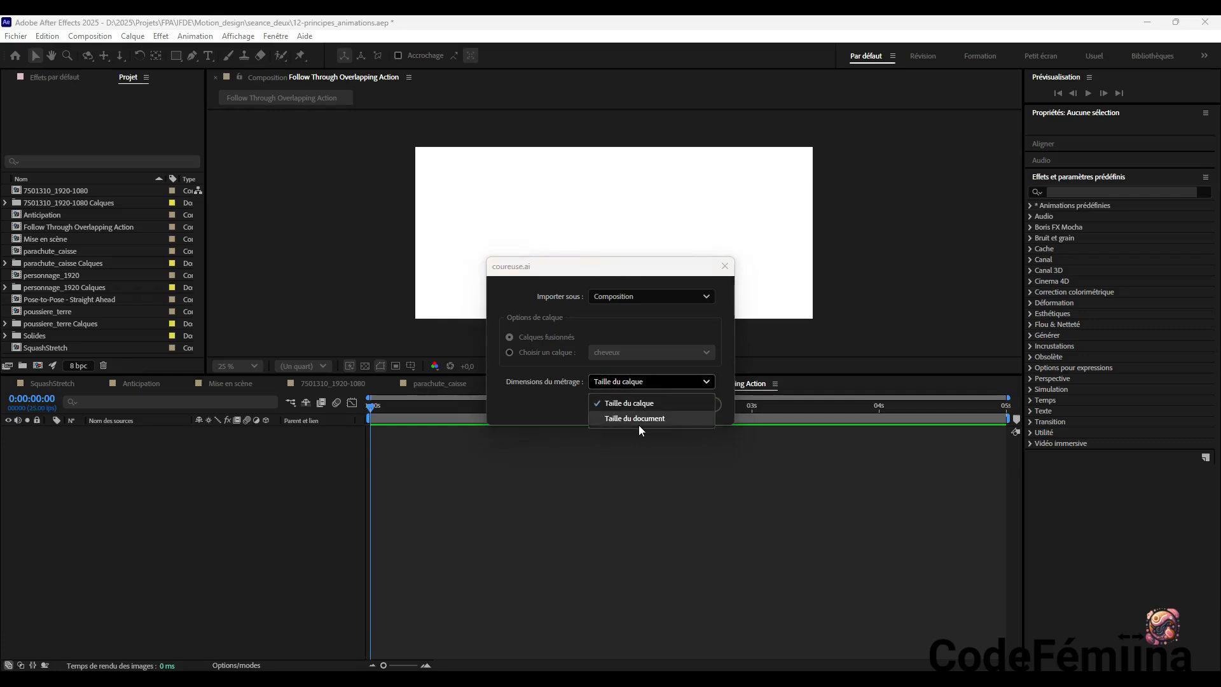
pyautogui.click(646, 406)
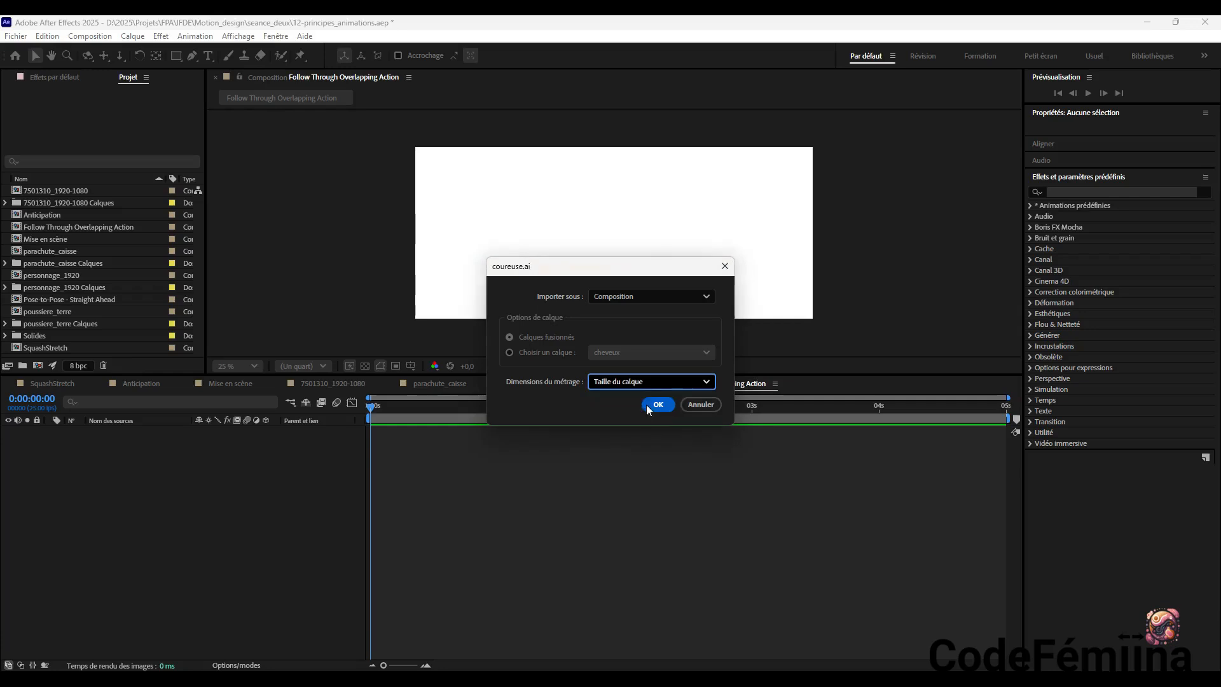
pyautogui.click(660, 404)
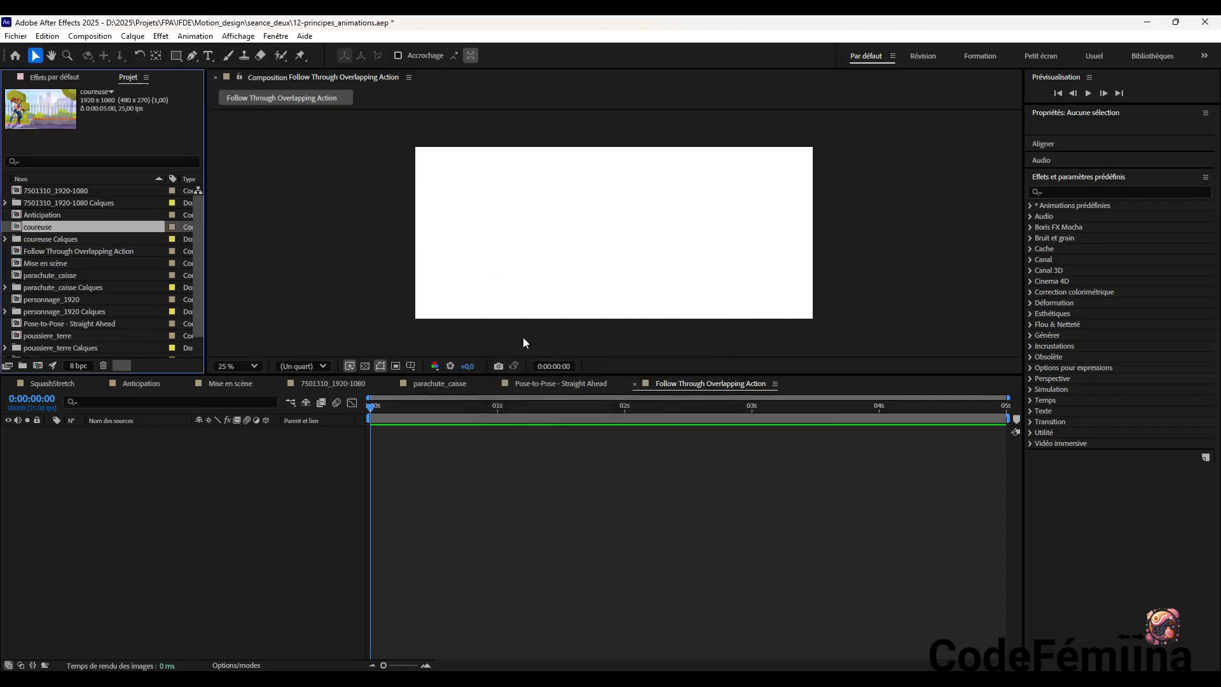
# Add decoration/coureuse.ai from the coureuse Calques folder to the Follow Through Overlapping Action composition and position it at about 1238, 420
pyautogui.click(102, 159)
pyautogui.click(55, 238)
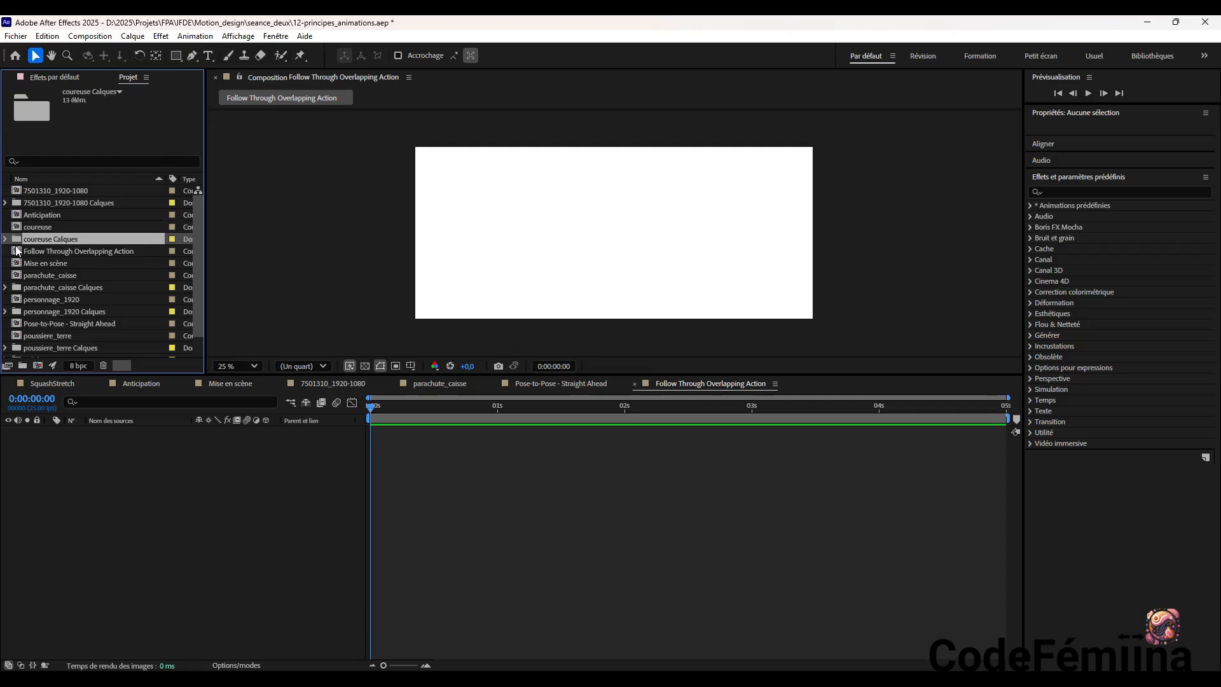
pyautogui.click(5, 240)
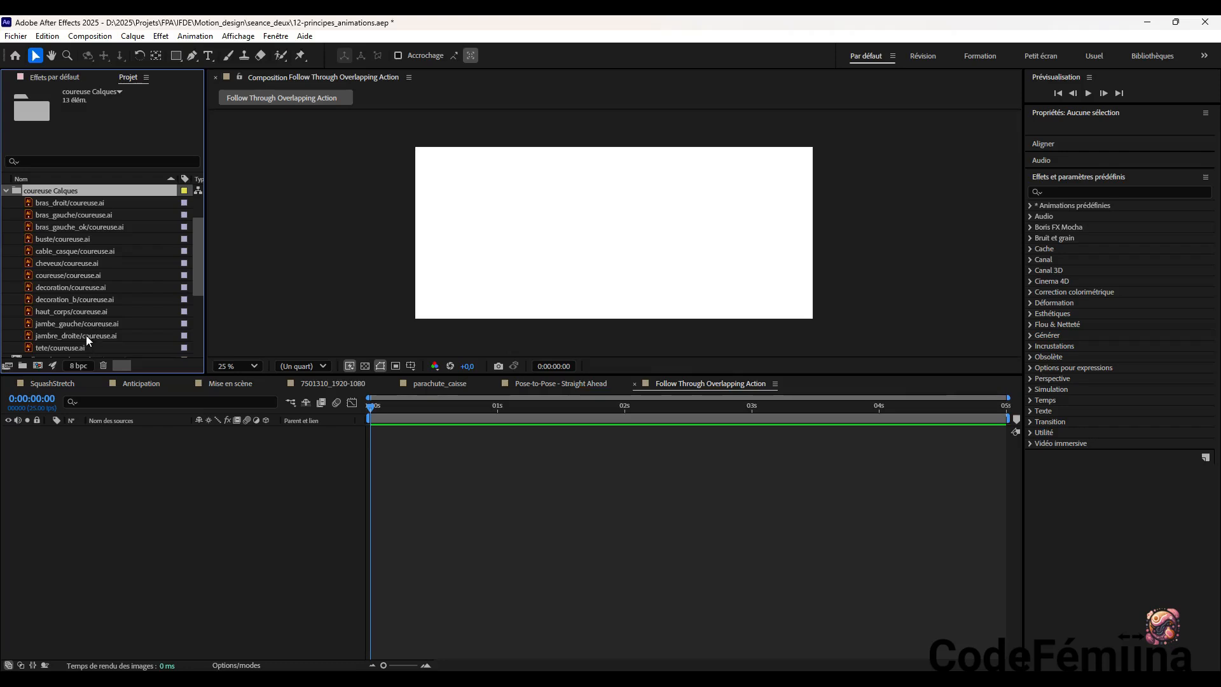
pyautogui.click(76, 288)
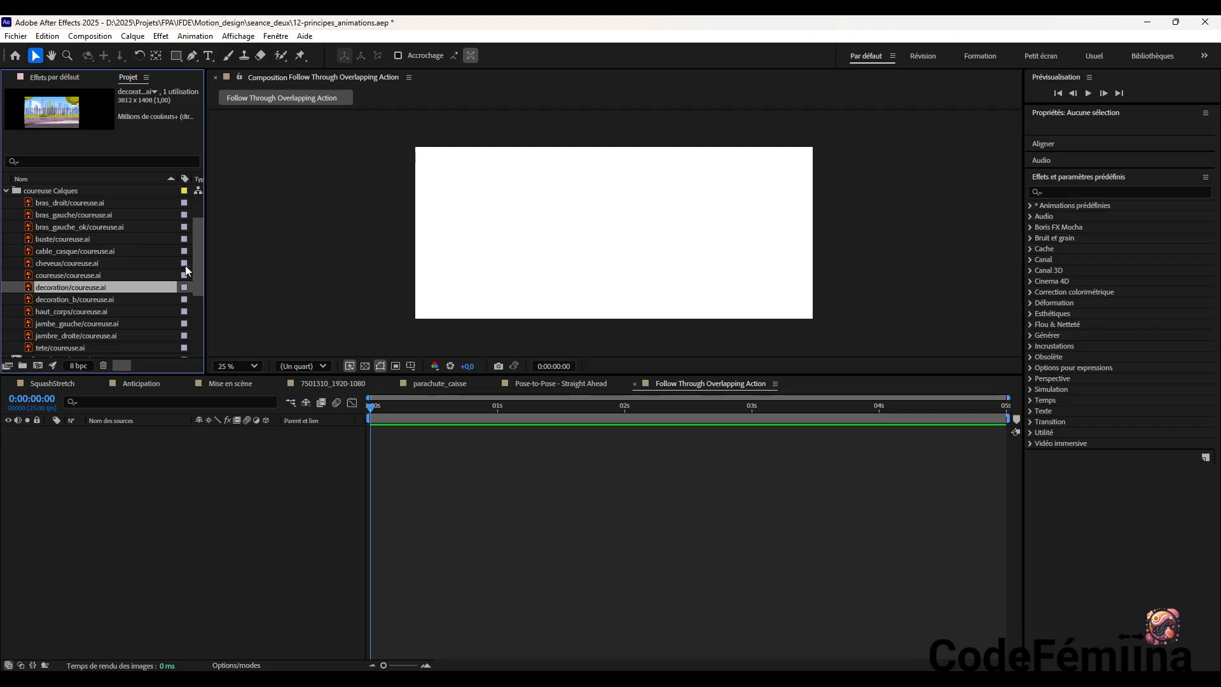
pyautogui.moveTo(115, 308); pyautogui.dragTo(129, 460)
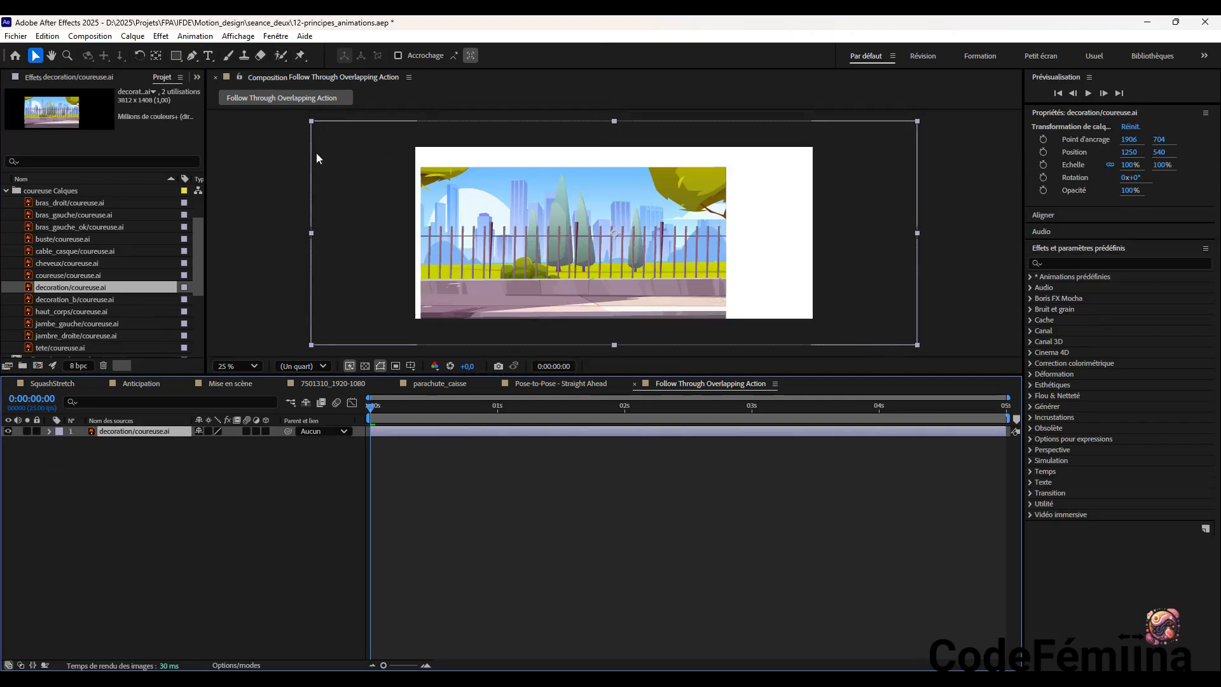
pyautogui.moveTo(639, 269); pyautogui.dragTo(673, 249)
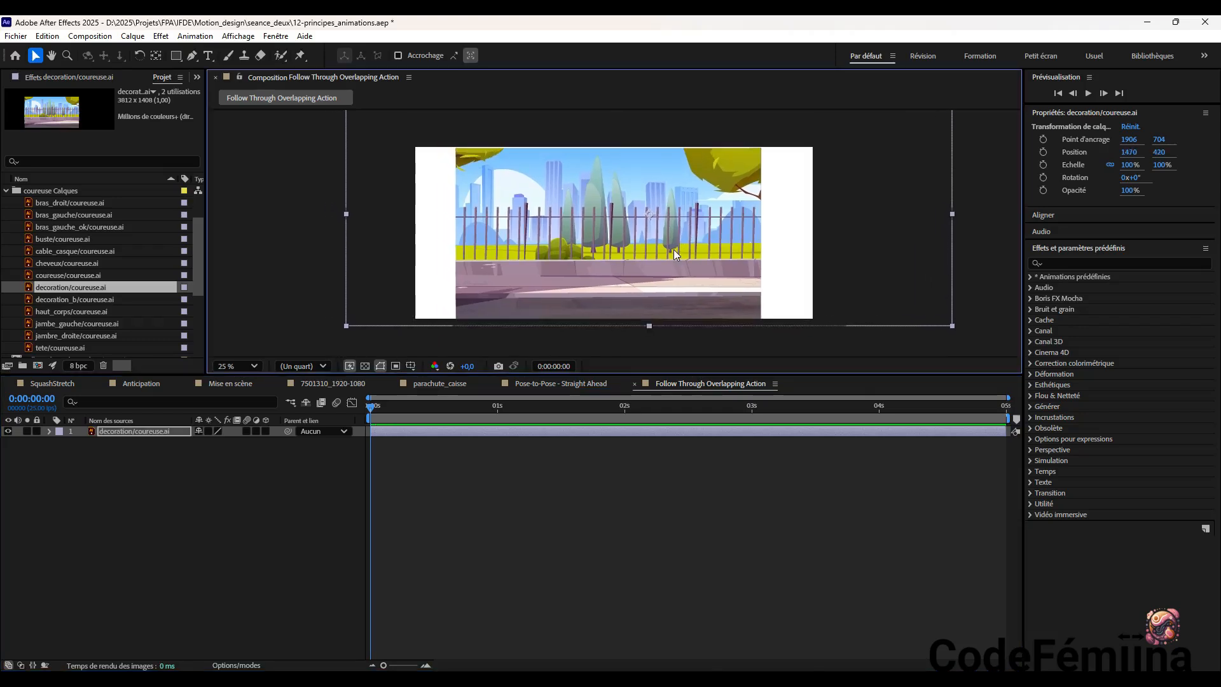
pyautogui.moveTo(673, 250); pyautogui.dragTo(637, 251)
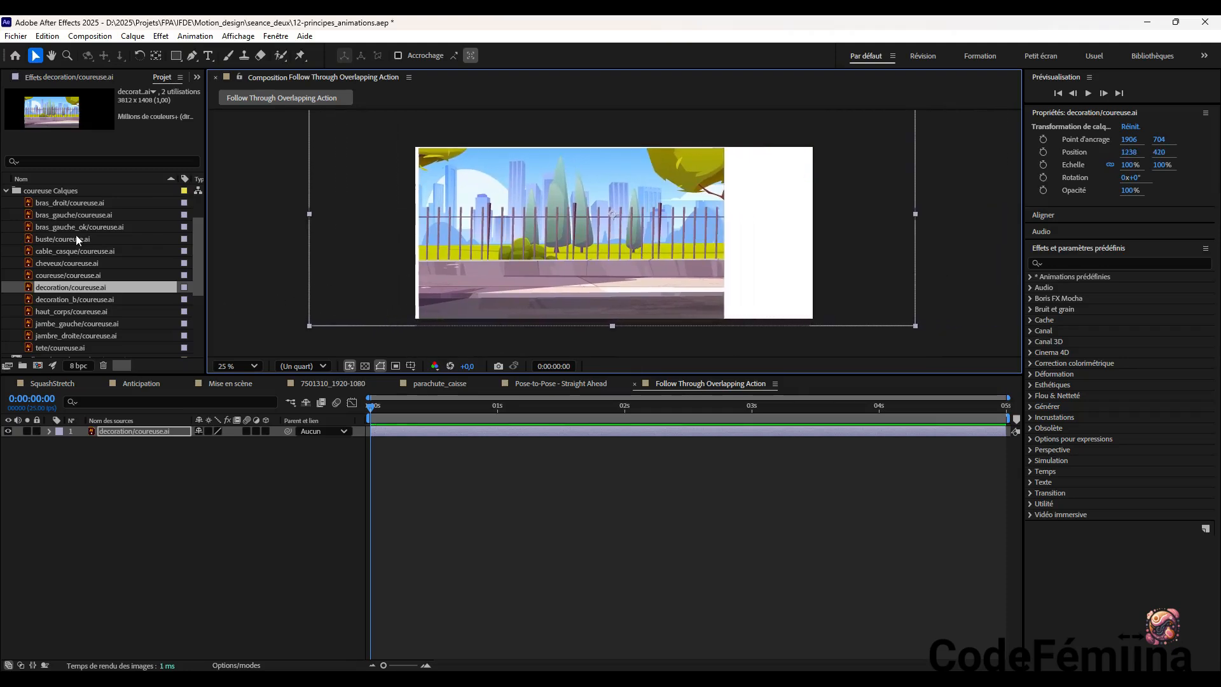
# Delete the coureuse composition and the coureuse Calques folder from the project, accepting removal of the items in use
pyautogui.scroll(1, 76, 239)
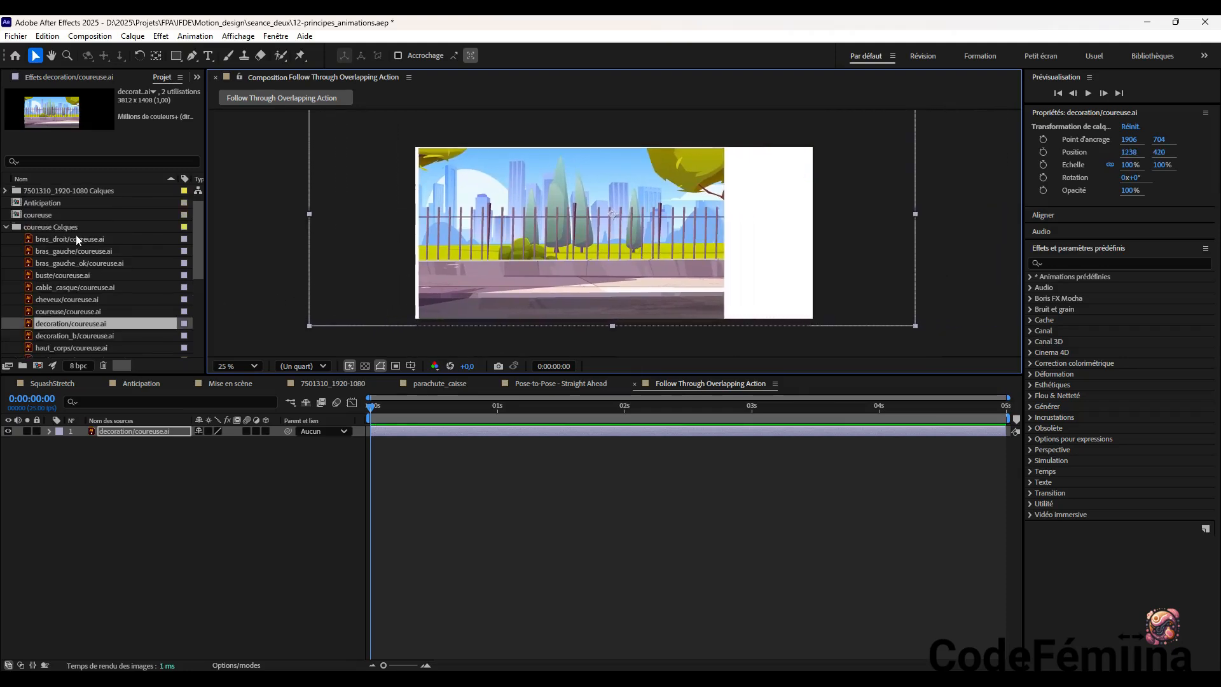
pyautogui.click(7, 229)
pyautogui.click(36, 217)
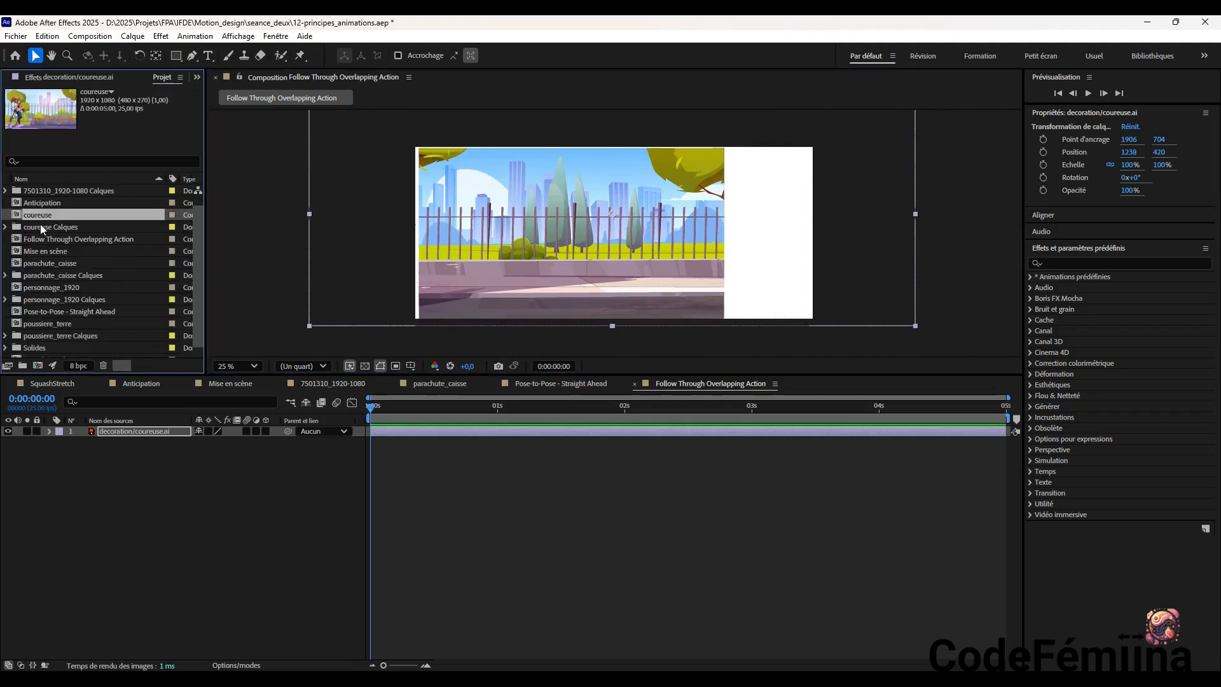
pyautogui.keyDown('ctrl'); pyautogui.click(40, 224); pyautogui.keyUp('ctrl')
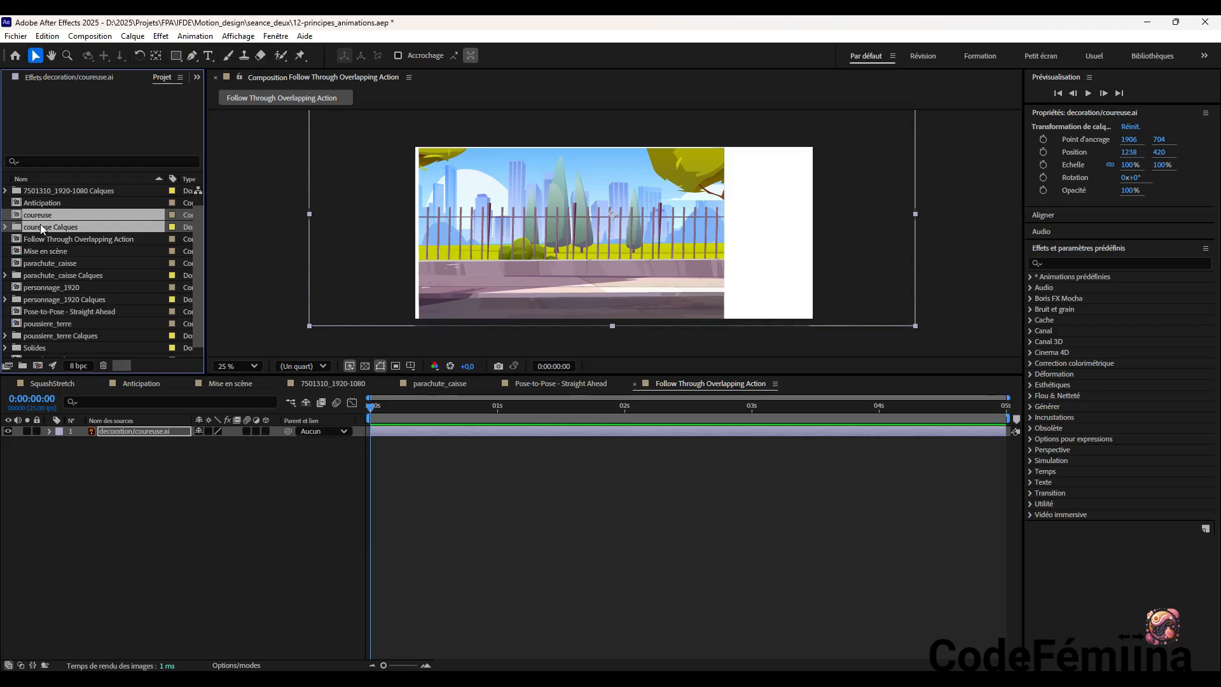
pyautogui.press('Delete')
pyautogui.click(669, 392)
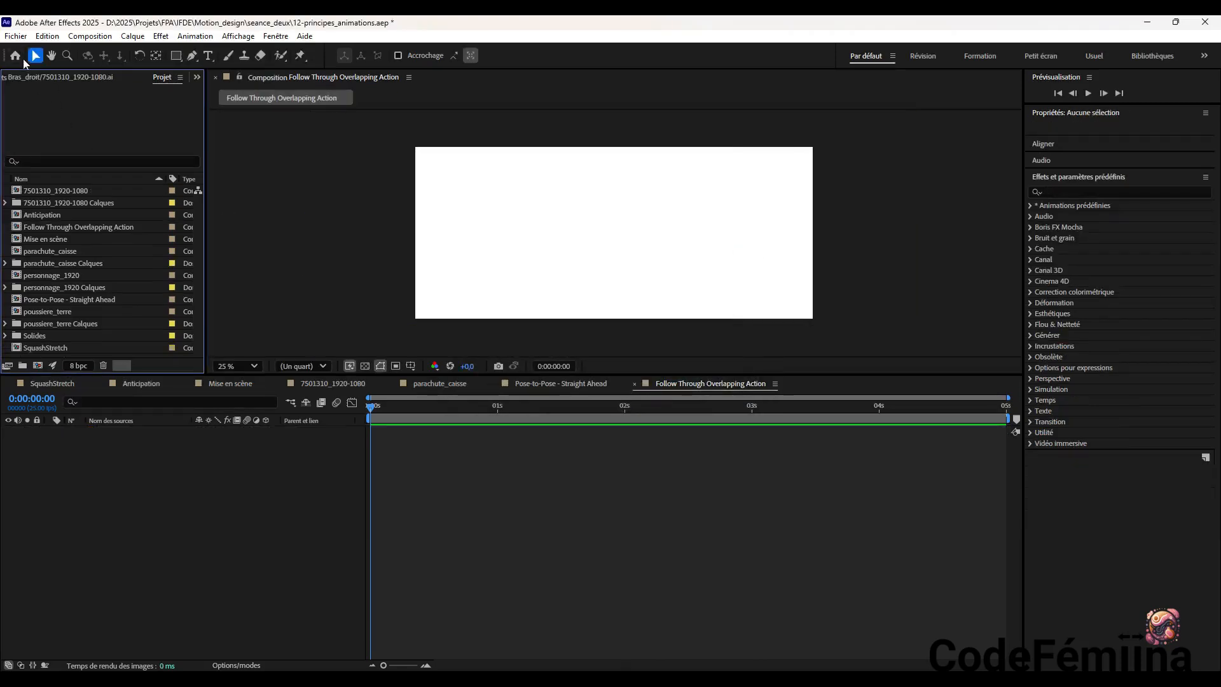
# Import coureuse.ai as a composition with the footage dimensions set to Taille du document
pyautogui.click(16, 35)
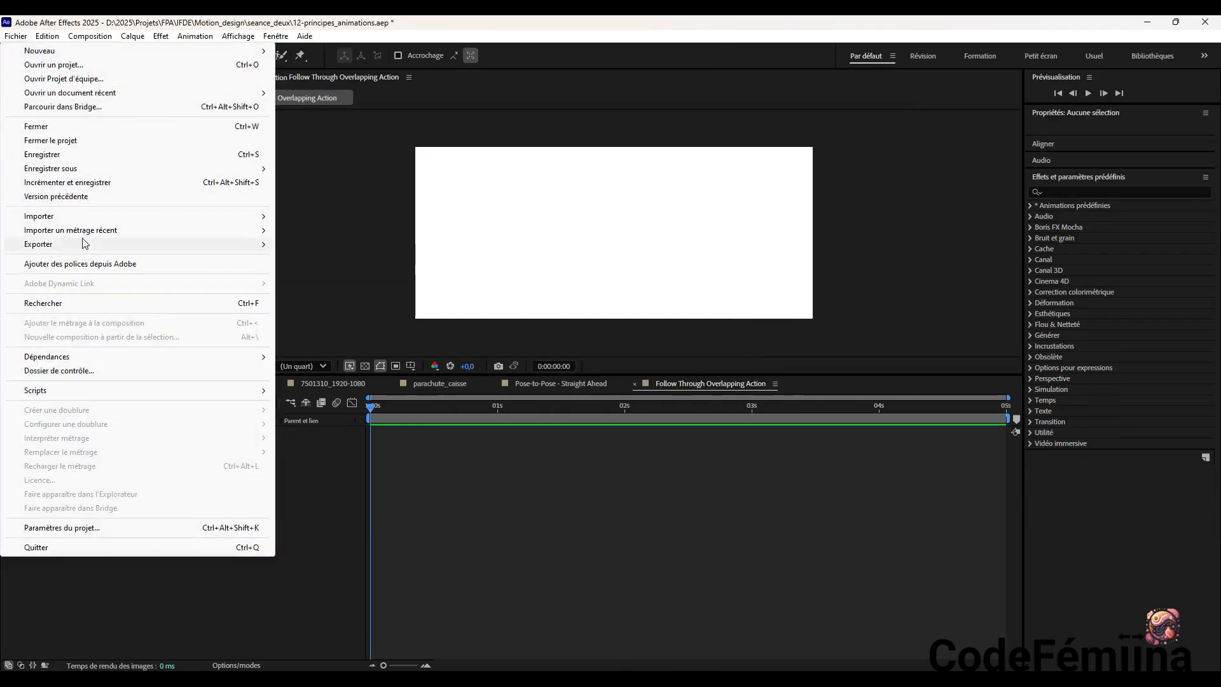
pyautogui.moveTo(95, 221)
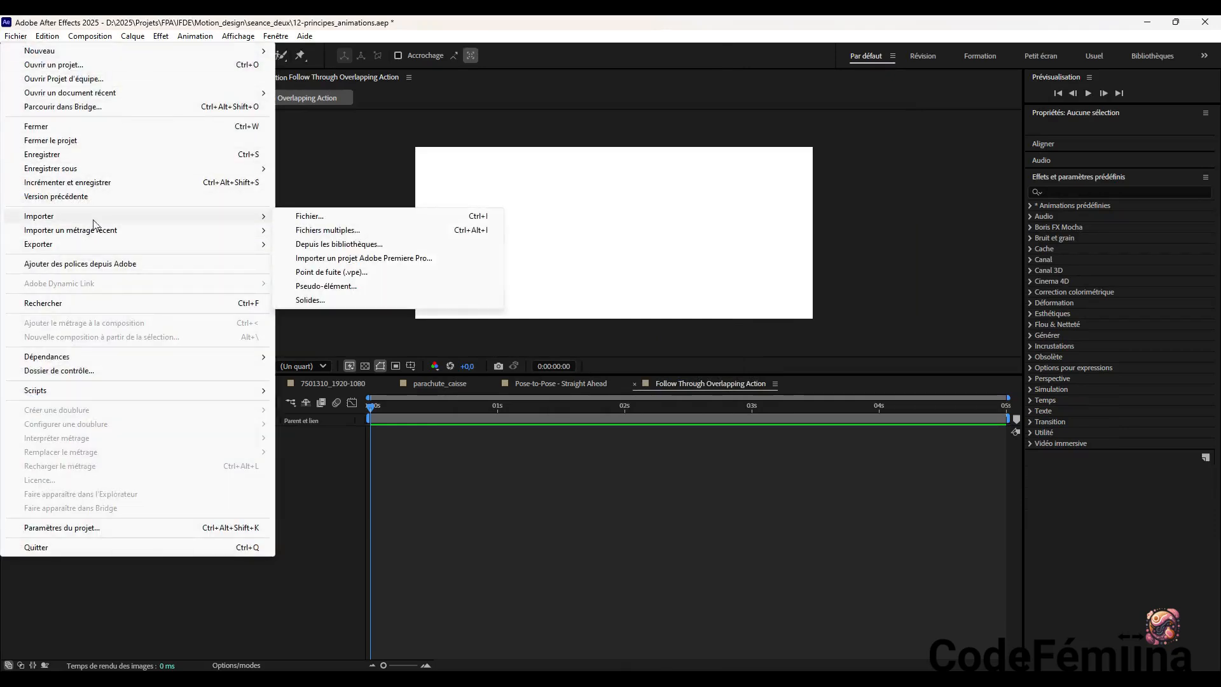
pyautogui.click(319, 217)
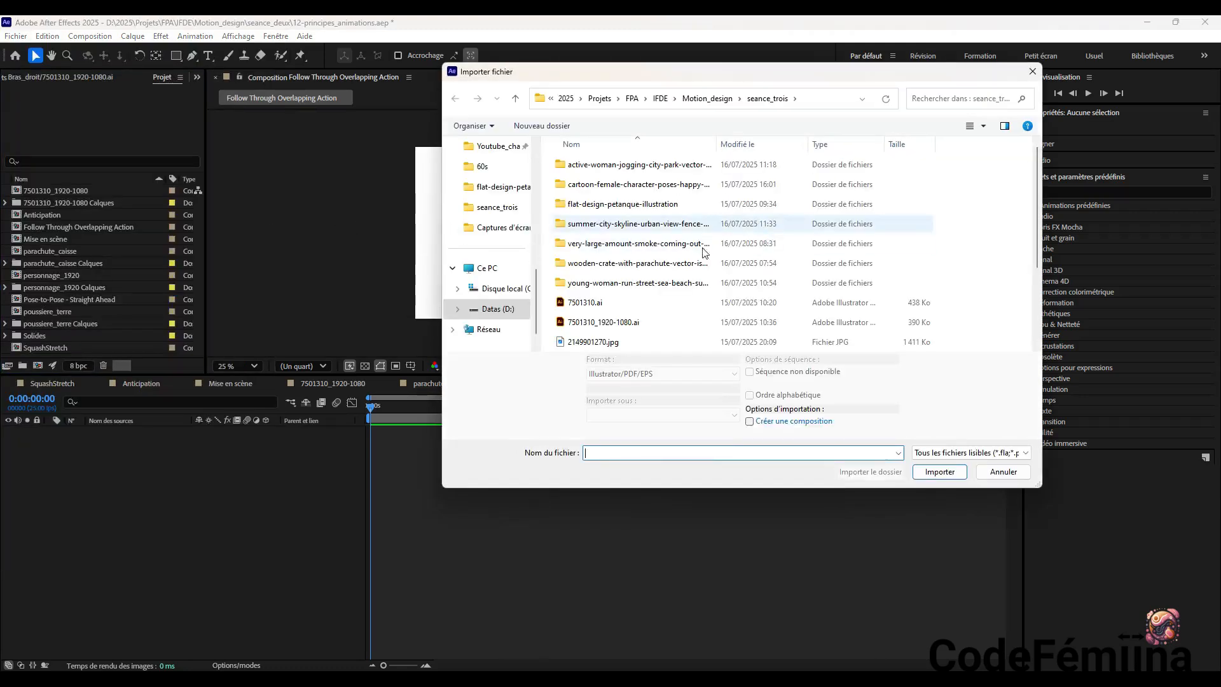
pyautogui.scroll(-2, 610, 280)
pyautogui.click(600, 245)
pyautogui.click(954, 472)
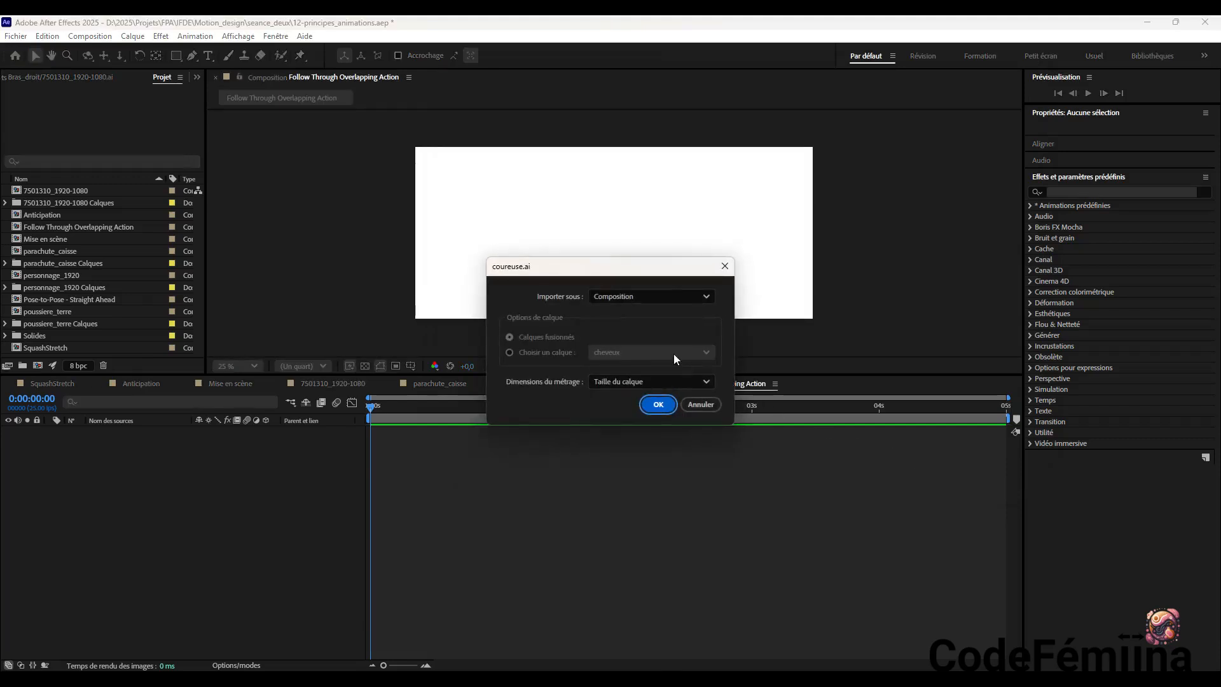
pyautogui.click(634, 380)
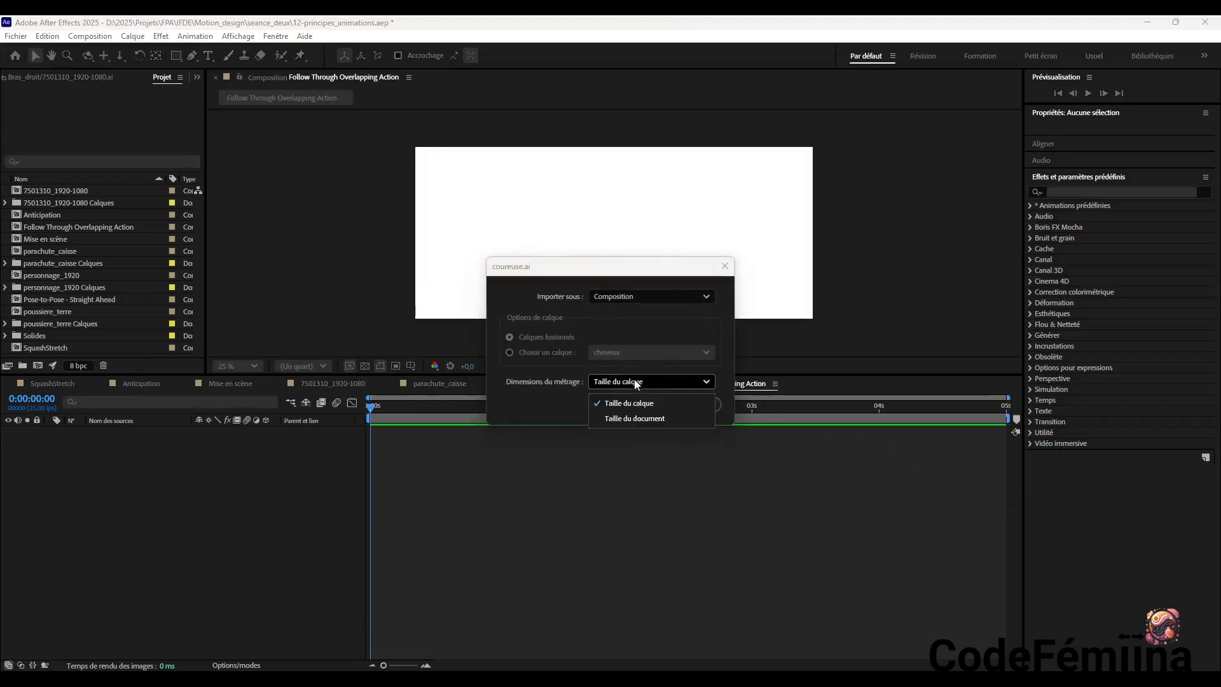
pyautogui.click(635, 418)
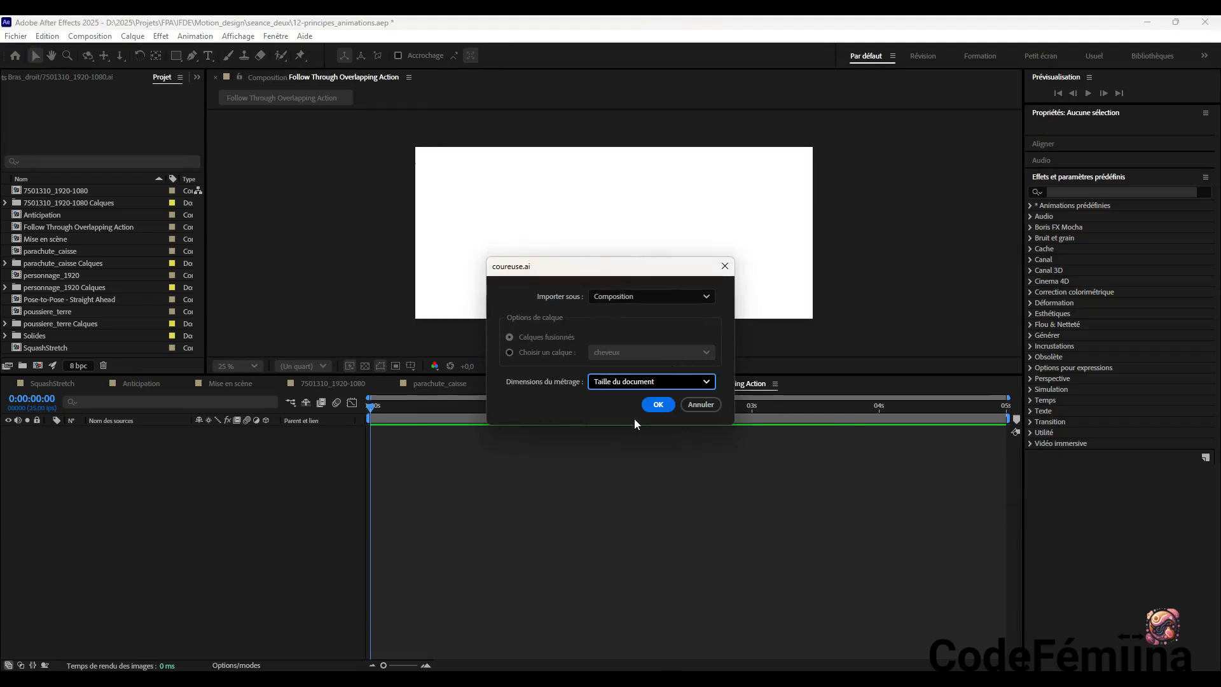
pyautogui.click(650, 411)
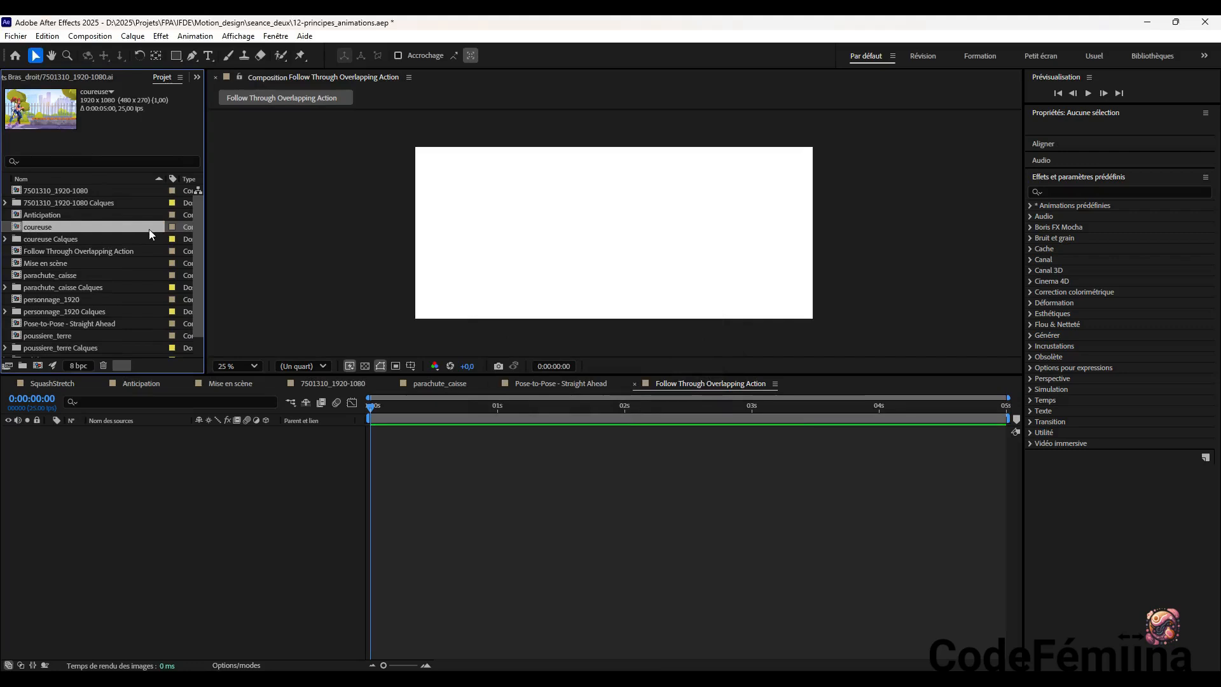
# Add decoration_b/coureuse.ai from the coureuse Calques folder to the Follow Through Overlapping Action composition
pyautogui.click(55, 239)
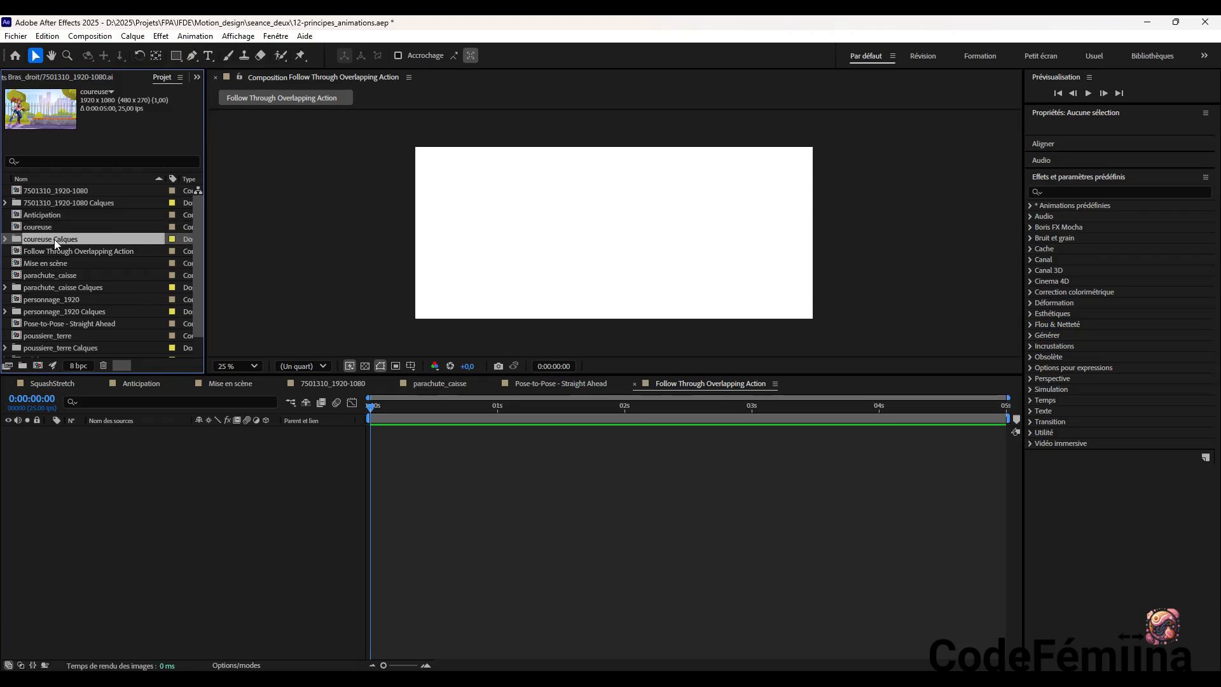
pyautogui.click(5, 240)
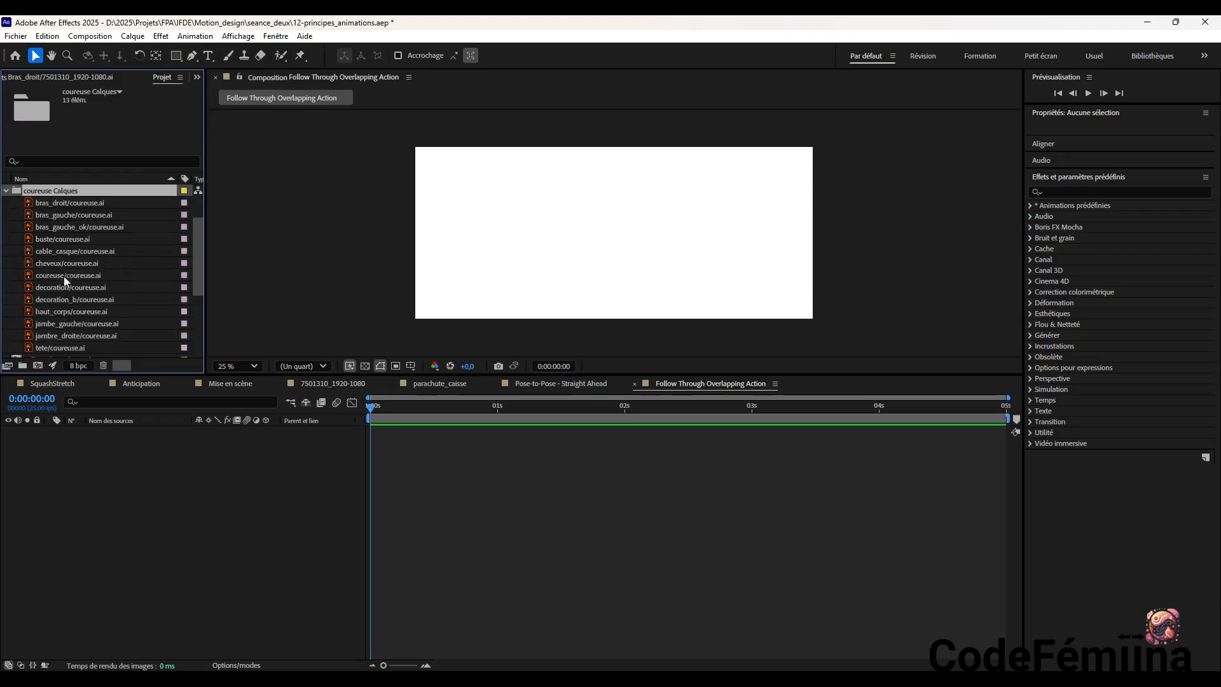
pyautogui.scroll(-2, 66, 281)
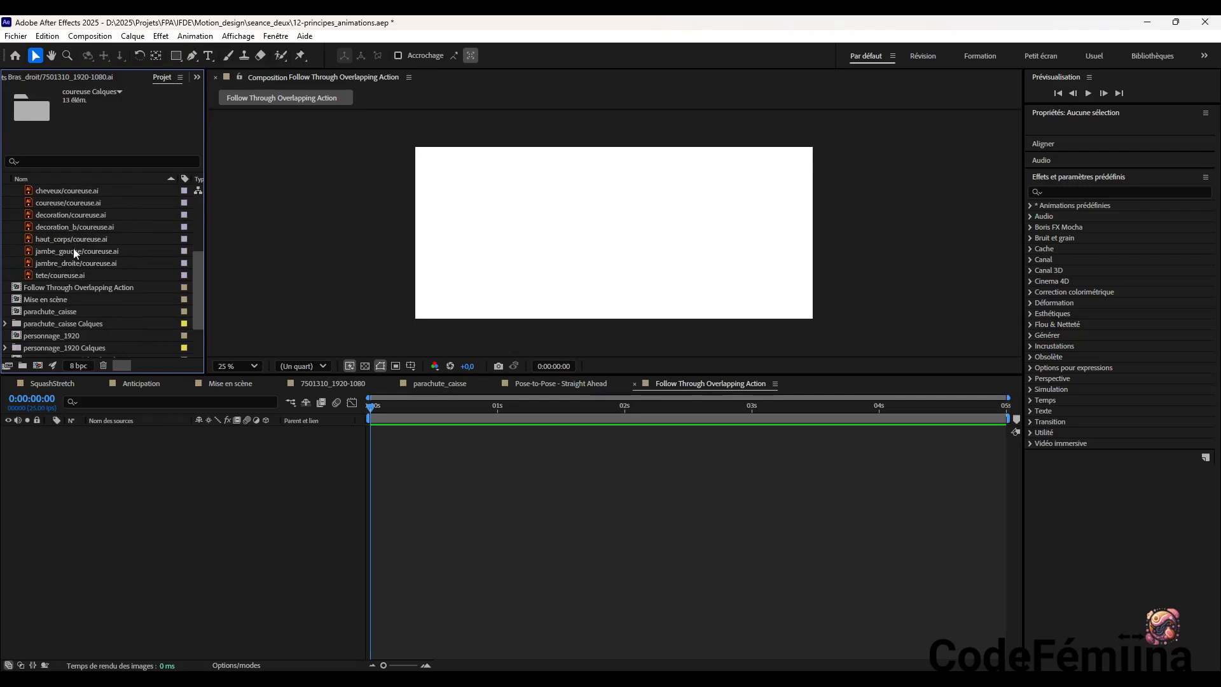
pyautogui.click(68, 226)
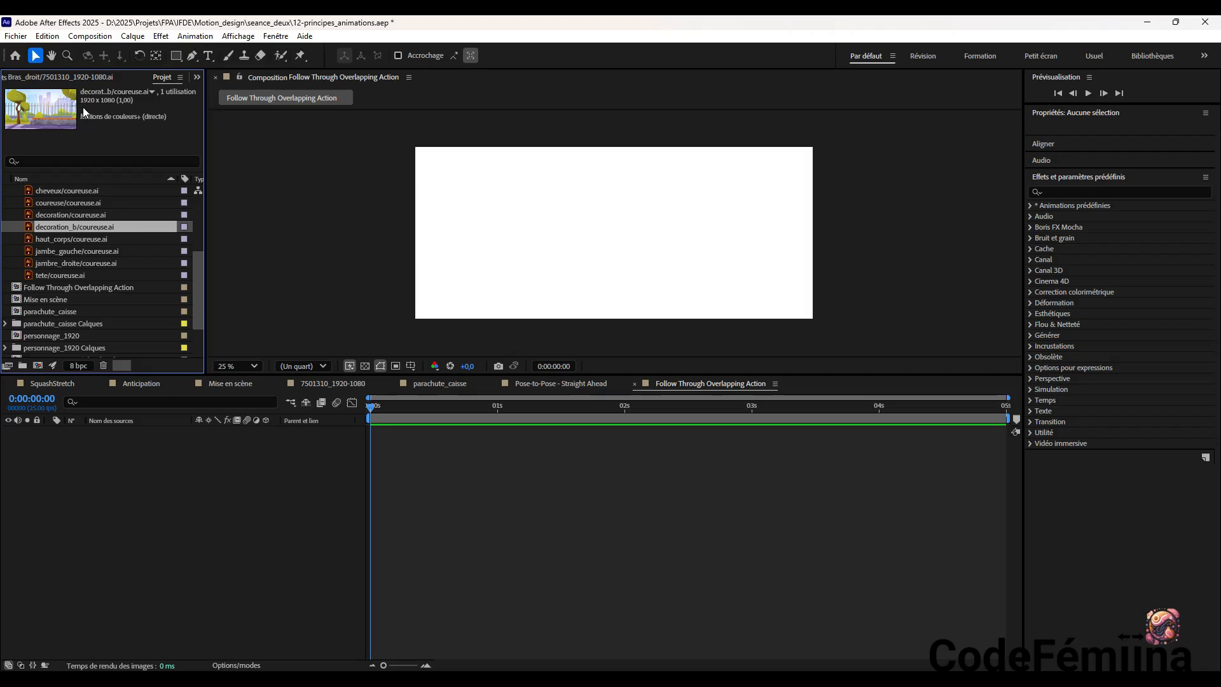
pyautogui.click(85, 213)
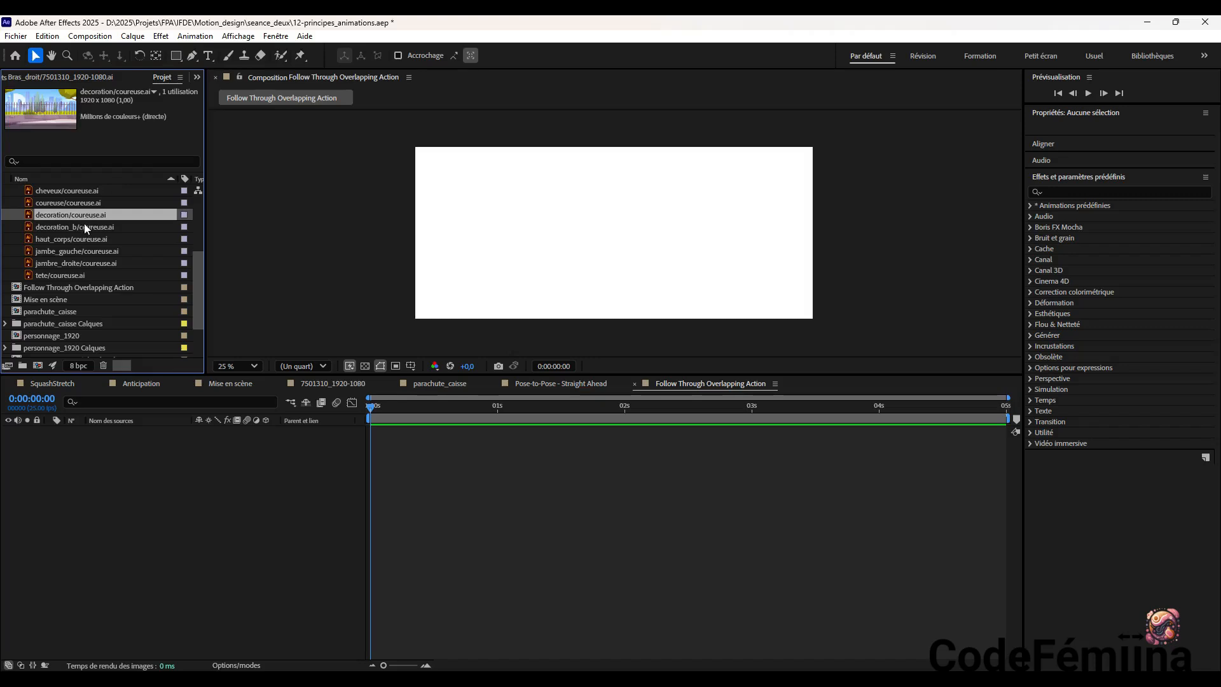
pyautogui.click(84, 224)
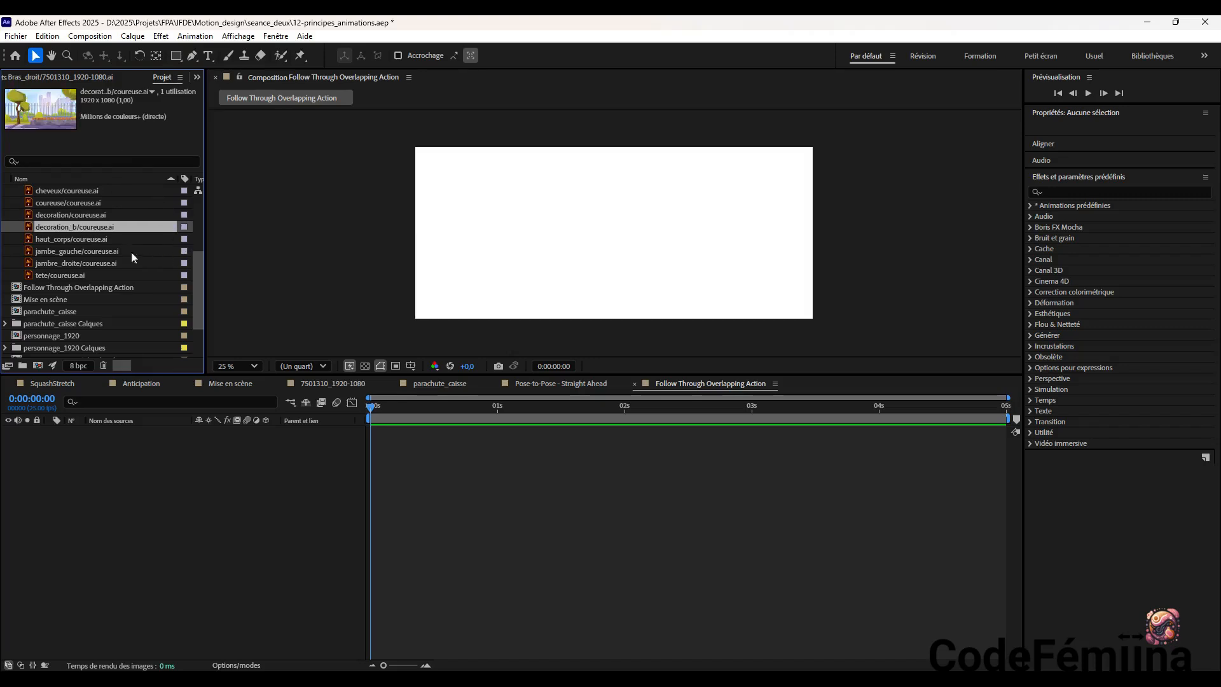
pyautogui.moveTo(109, 228); pyautogui.dragTo(165, 456)
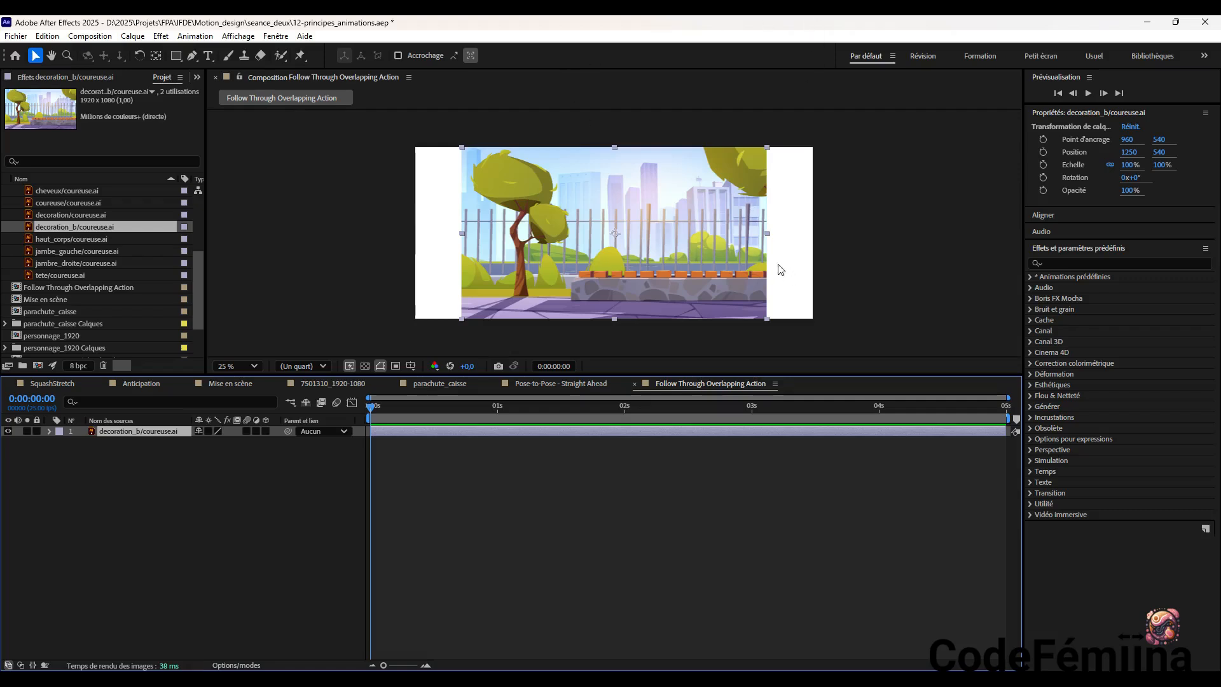
# Scale the decoration_b layer proportionally to 175% and position it at about 1666, 164
pyautogui.click(1109, 165)
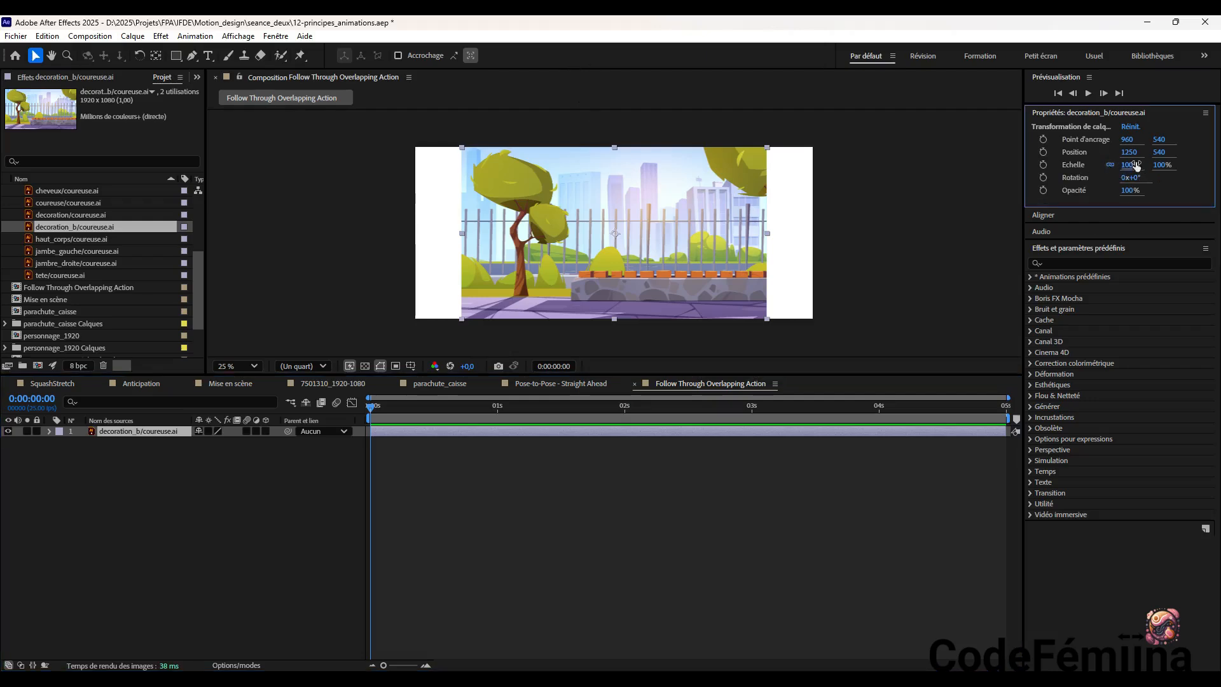
pyautogui.moveTo(1128, 164); pyautogui.dragTo(1182, 164)
pyautogui.moveTo(754, 252); pyautogui.dragTo(792, 223)
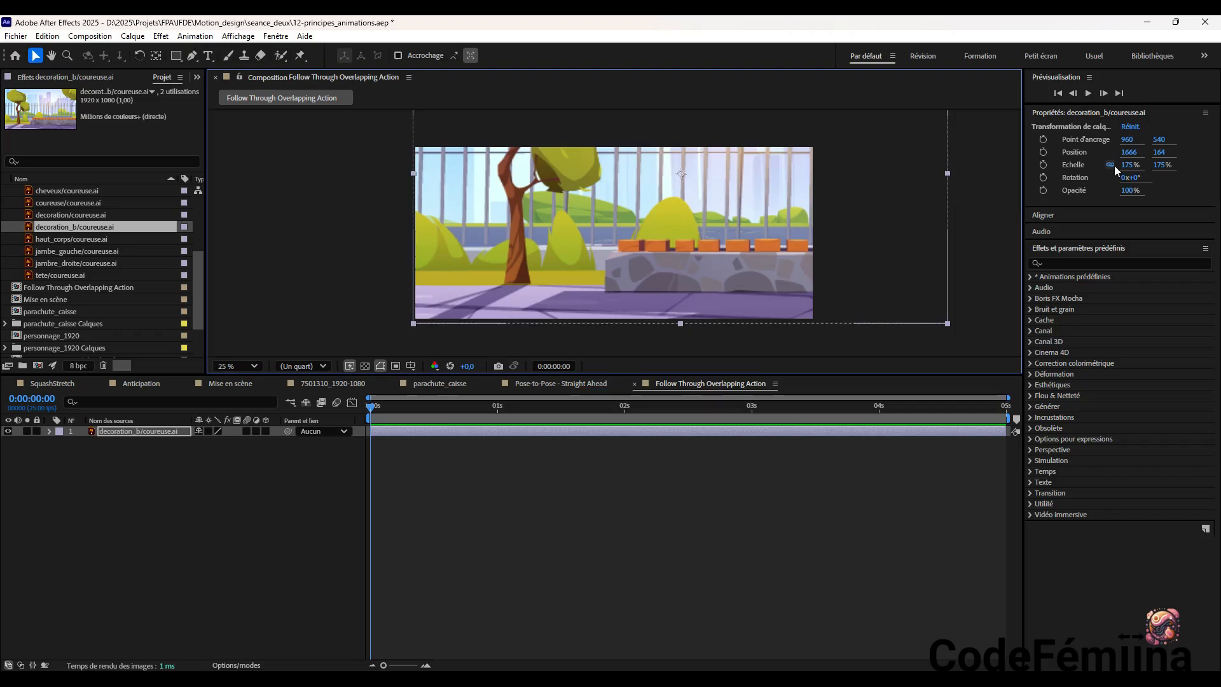
# Set the decoration_b layer's scale to 100% and move it to about 962, 548, against the composition's left edge
pyautogui.moveTo(1135, 166); pyautogui.dragTo(1095, 172)
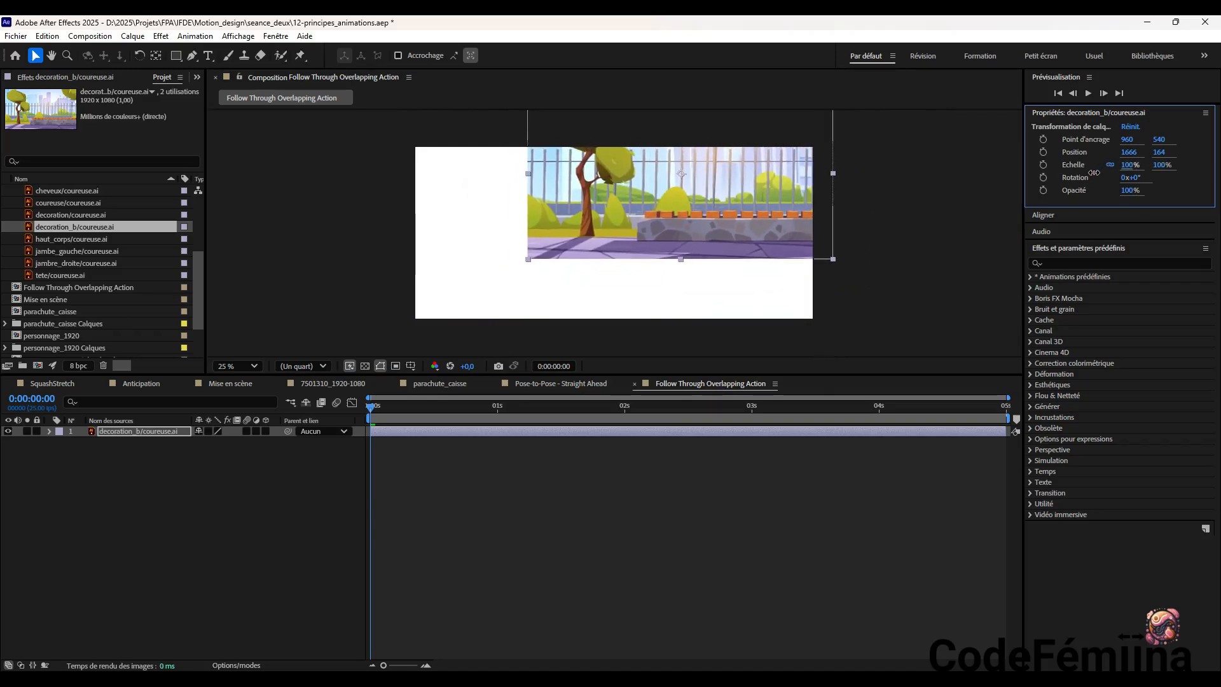
pyautogui.moveTo(681, 253); pyautogui.dragTo(596, 263)
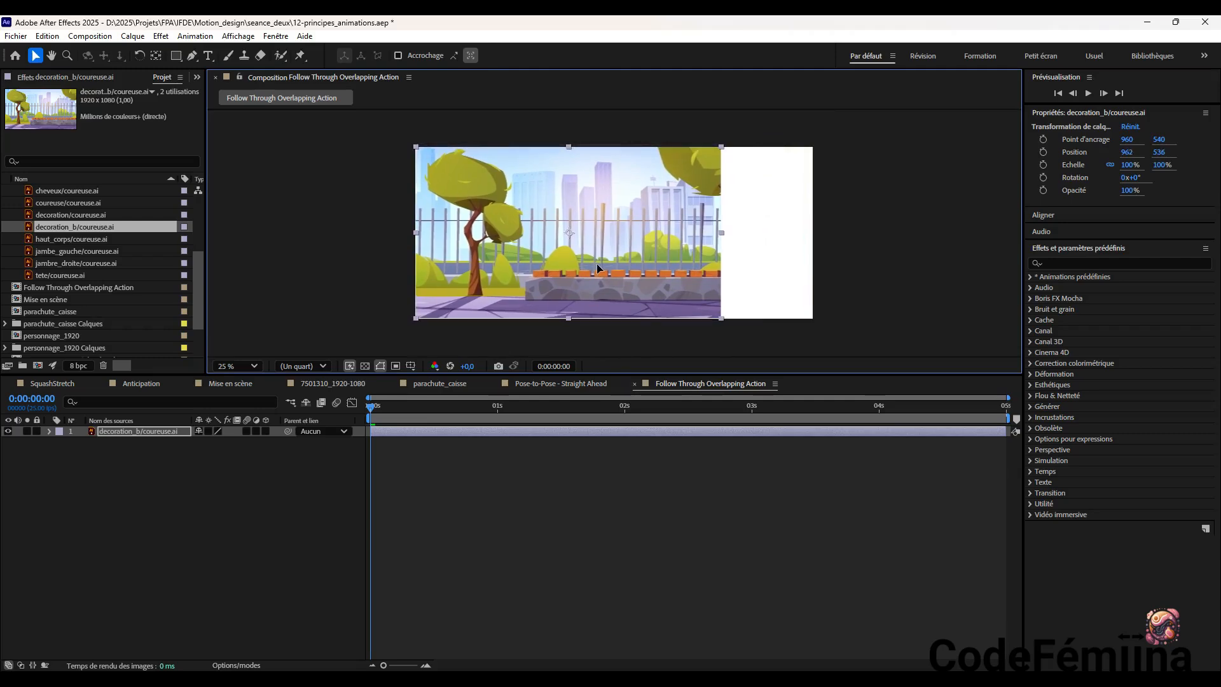
pyautogui.moveTo(595, 258); pyautogui.dragTo(641, 257)
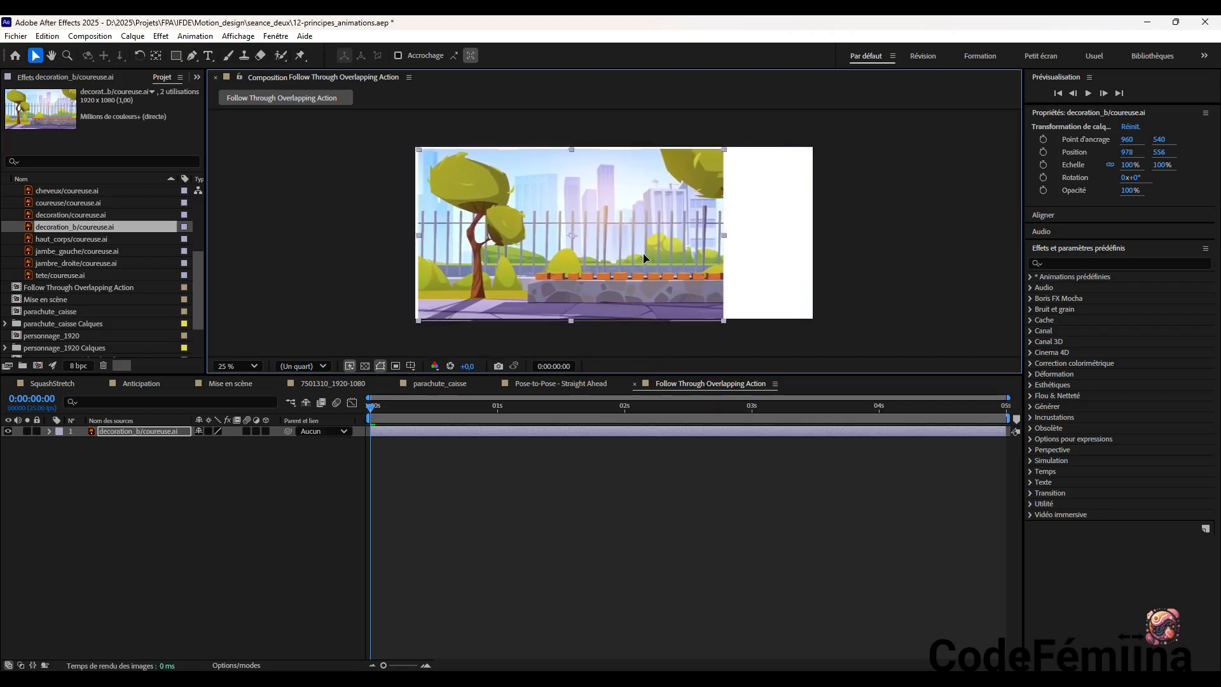
# Unlink the decoration_b scale proportions, stretch its width to 165%, and position the layer at about 1594, 536
pyautogui.click(1111, 164)
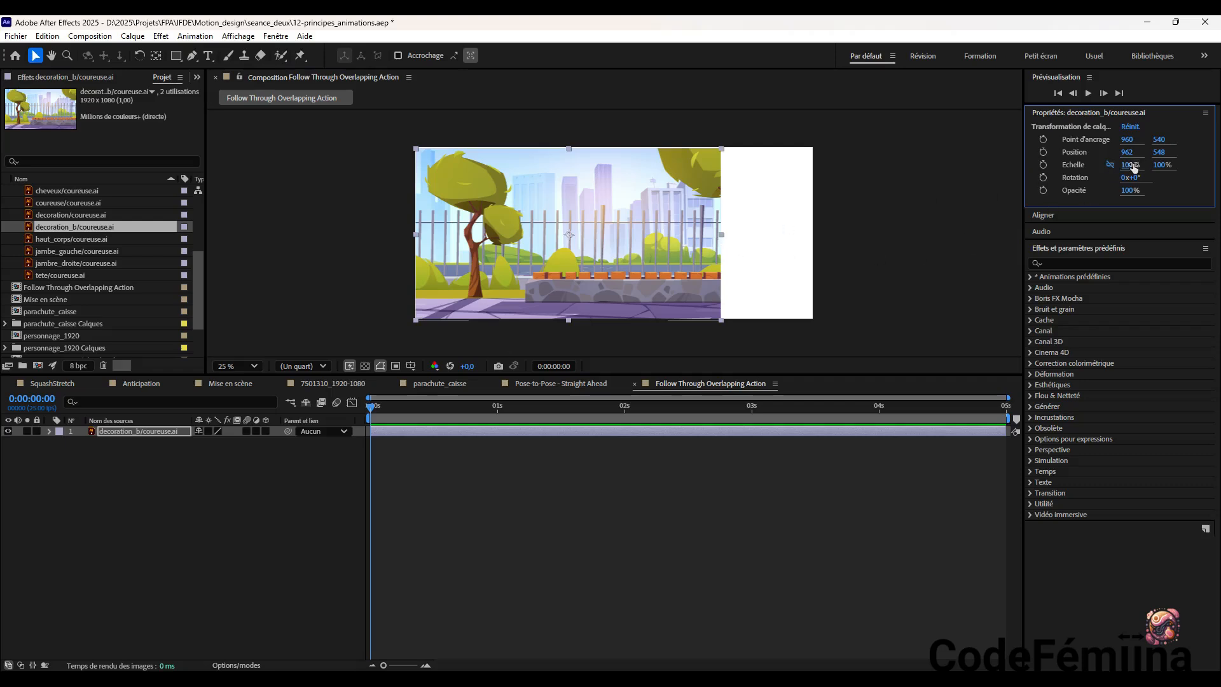
pyautogui.moveTo(1135, 168); pyautogui.dragTo(1173, 166)
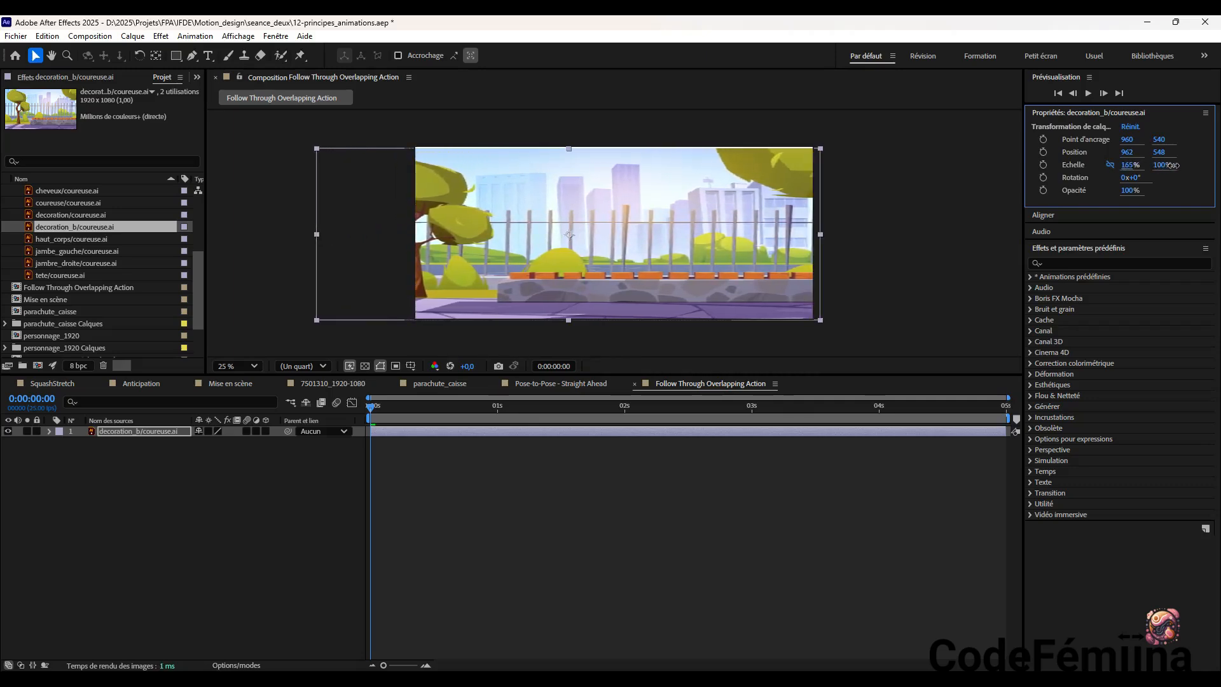
pyautogui.moveTo(741, 225); pyautogui.dragTo(841, 223)
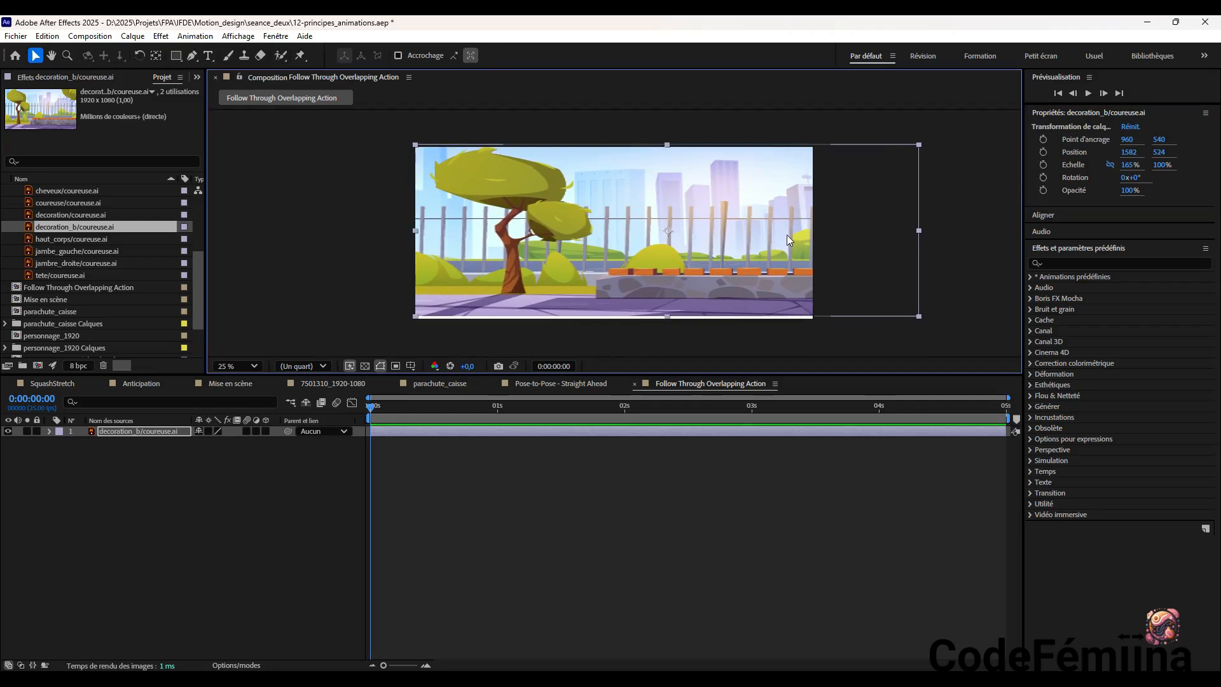
pyautogui.moveTo(771, 239)
pyautogui.mouseDown()
pyautogui.moveTo(659, 240)
pyautogui.moveTo(793, 239)
pyautogui.moveTo(780, 244)
pyautogui.mouseUp()
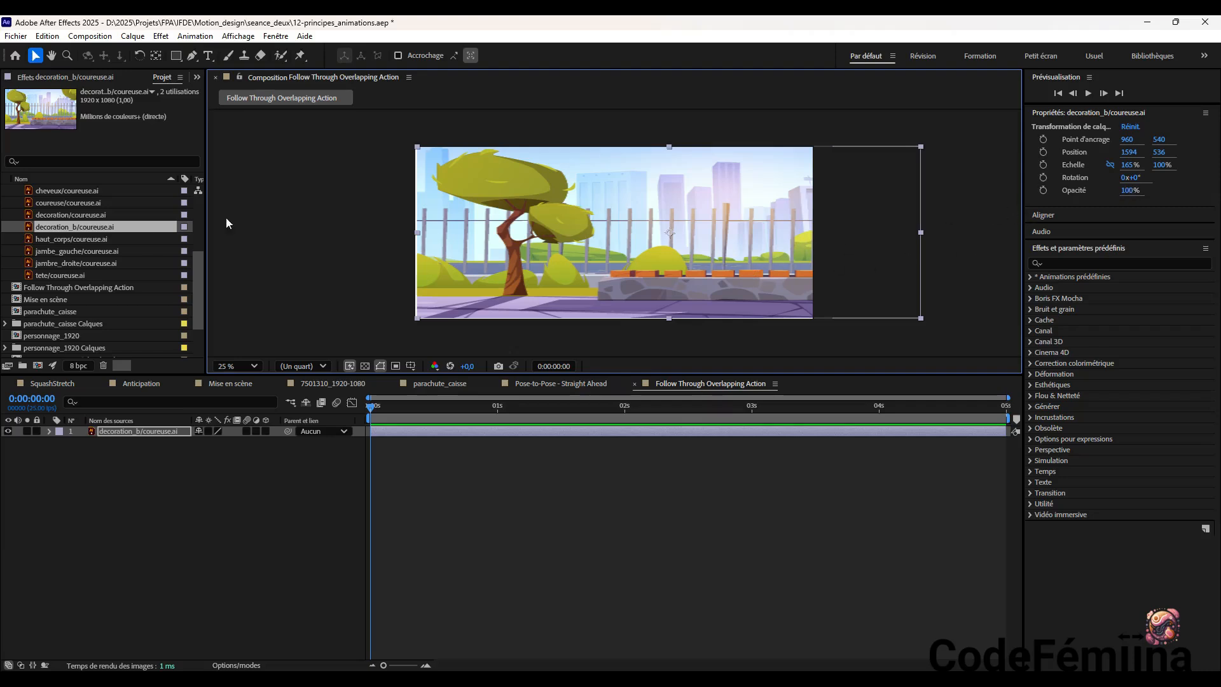
# Switch to Illustrator, widen the coureuse.ai artboard to about 3240 px while keeping the height at 1080 px, and save the file
pyautogui.click(439, 681)
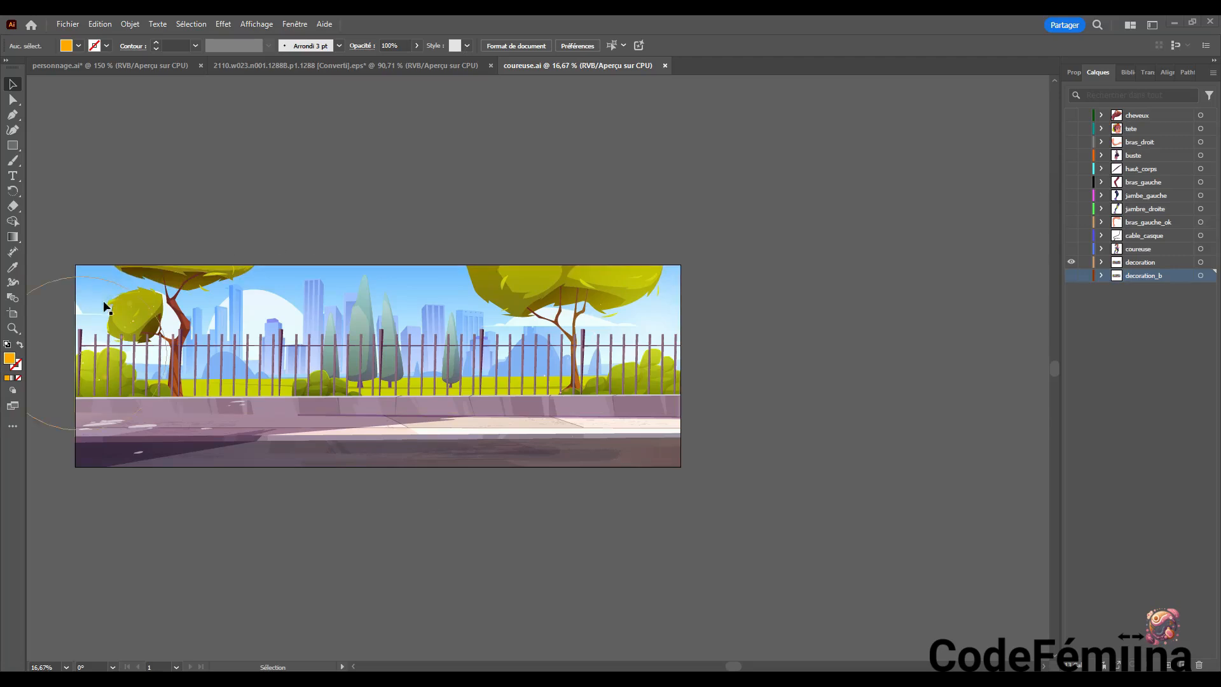
pyautogui.click(321, 277)
pyautogui.click(69, 24)
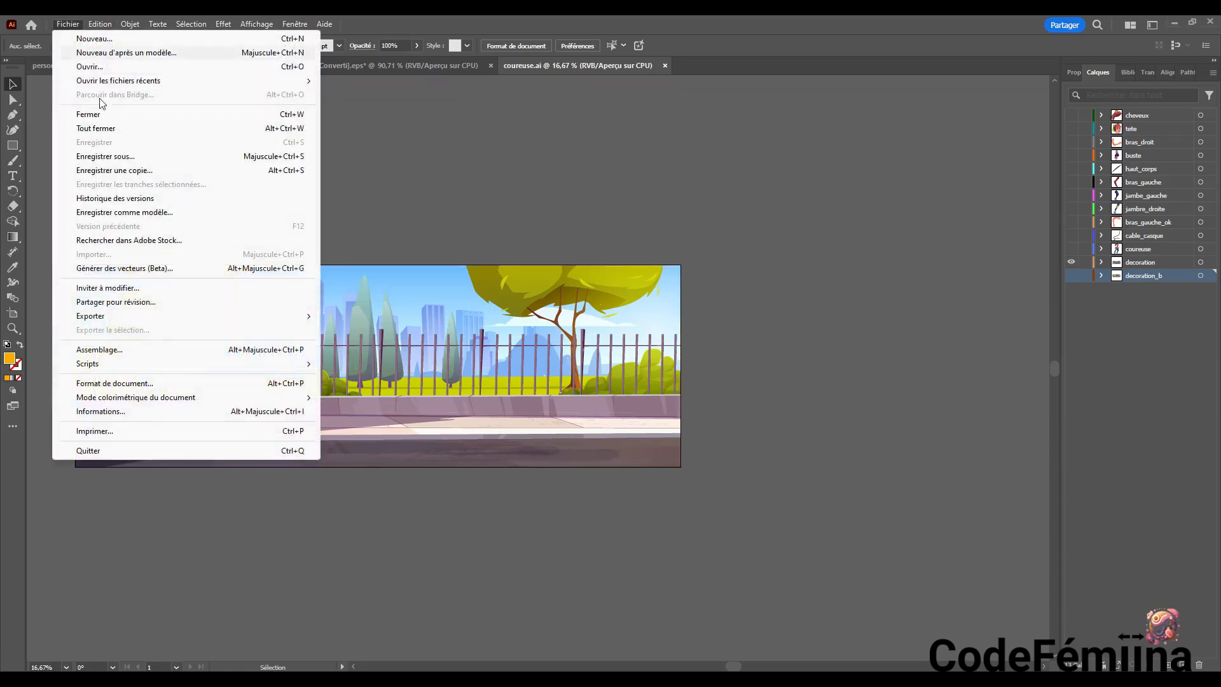
pyautogui.click(143, 385)
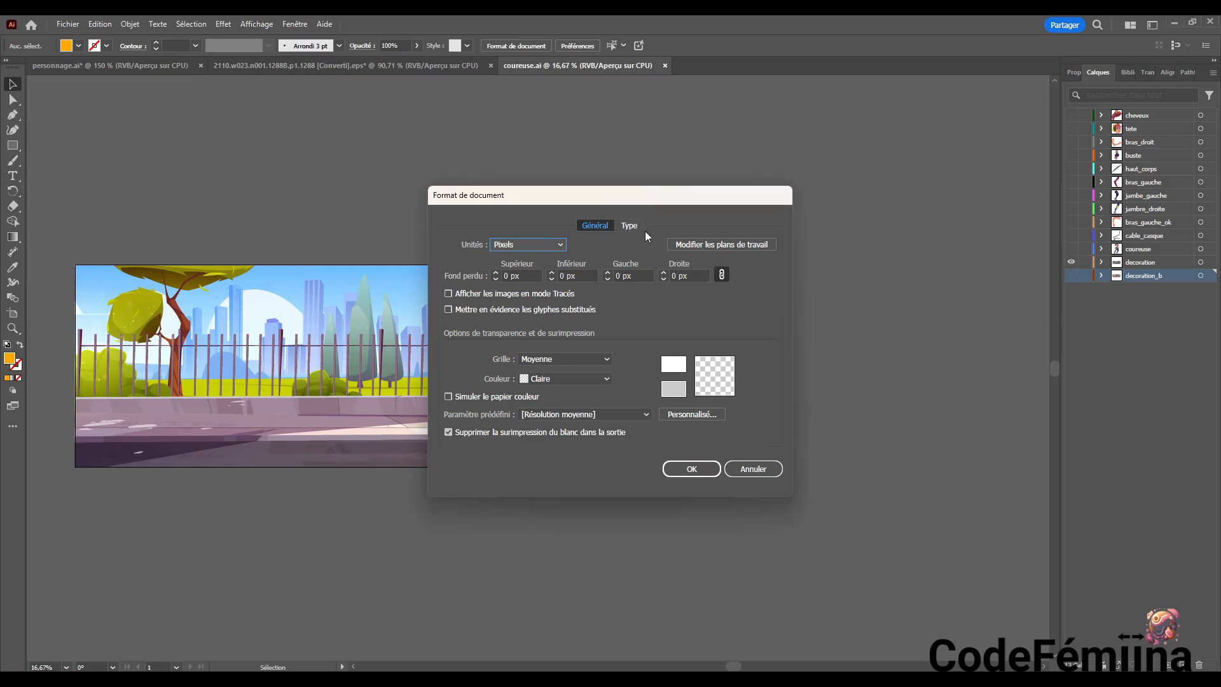
pyautogui.click(718, 248)
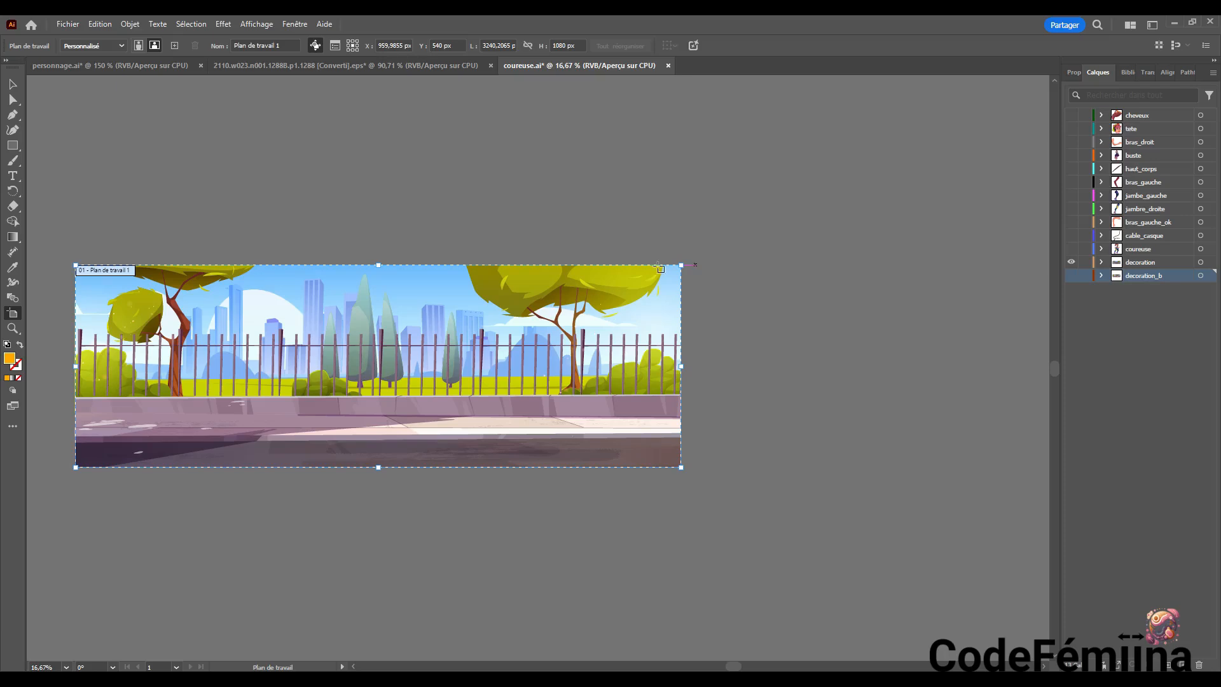
pyautogui.click(12, 84)
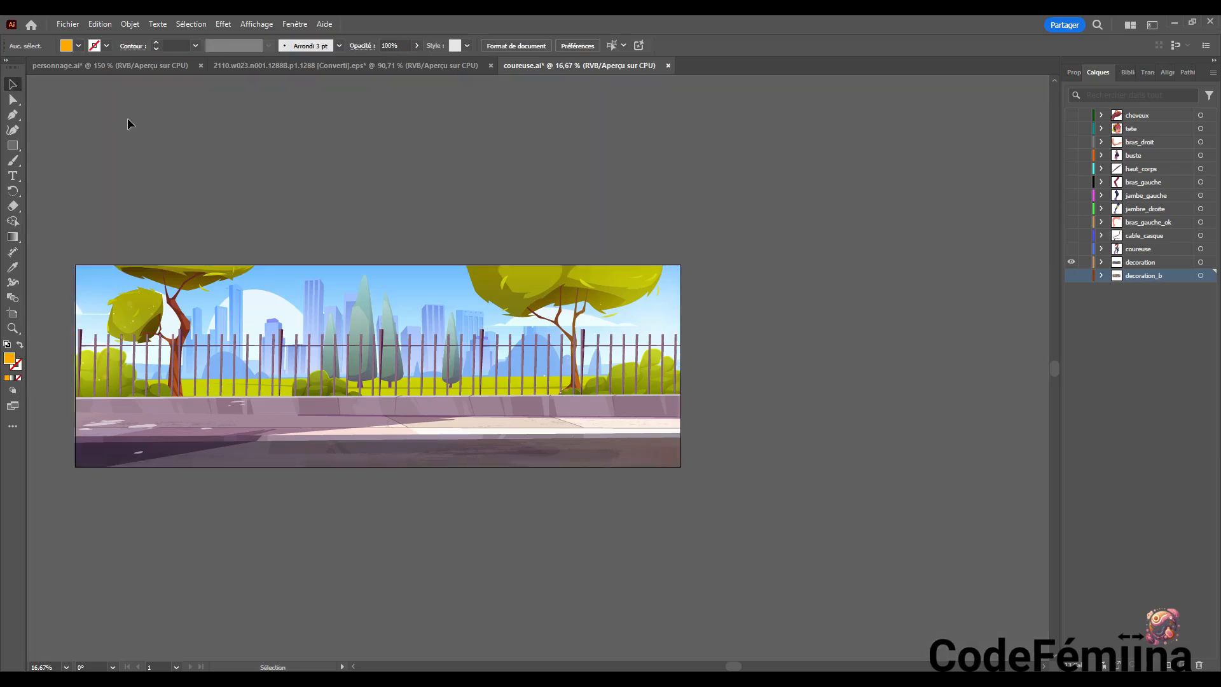
pyautogui.press('ctrl')
pyautogui.hotkey('ctrl', 's')
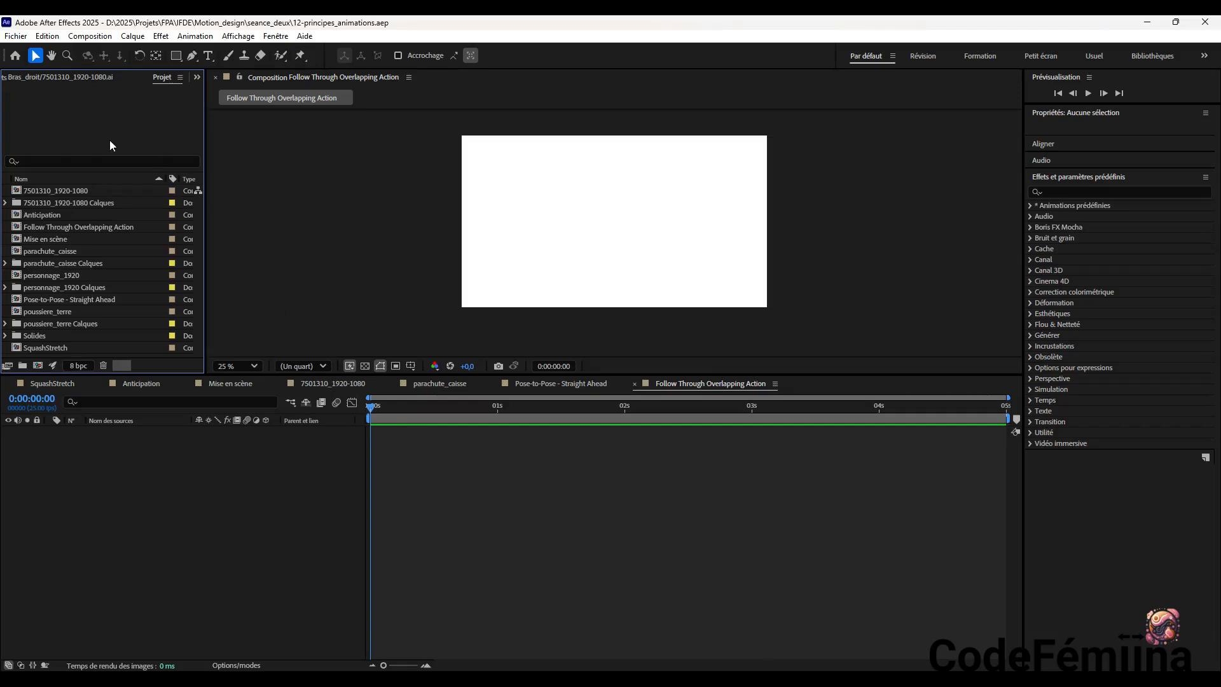
# Choose coureuse.ai from the seance_trois folder for import into the project
pyautogui.click(17, 38)
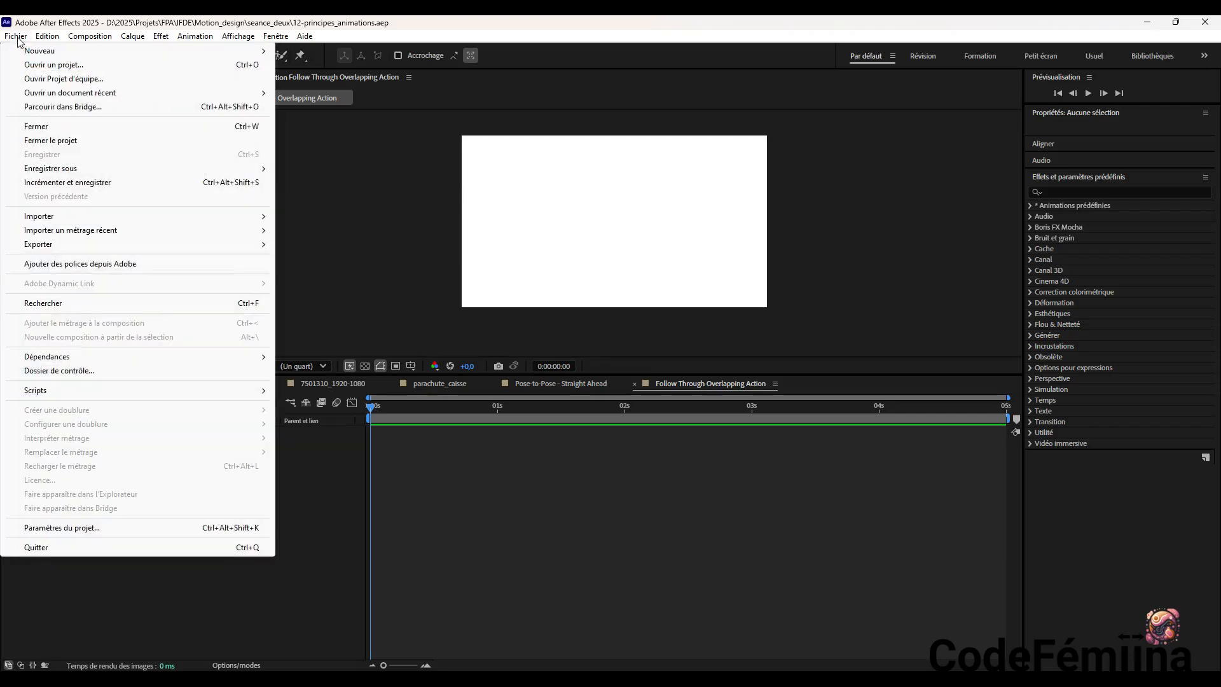
pyautogui.moveTo(90, 220)
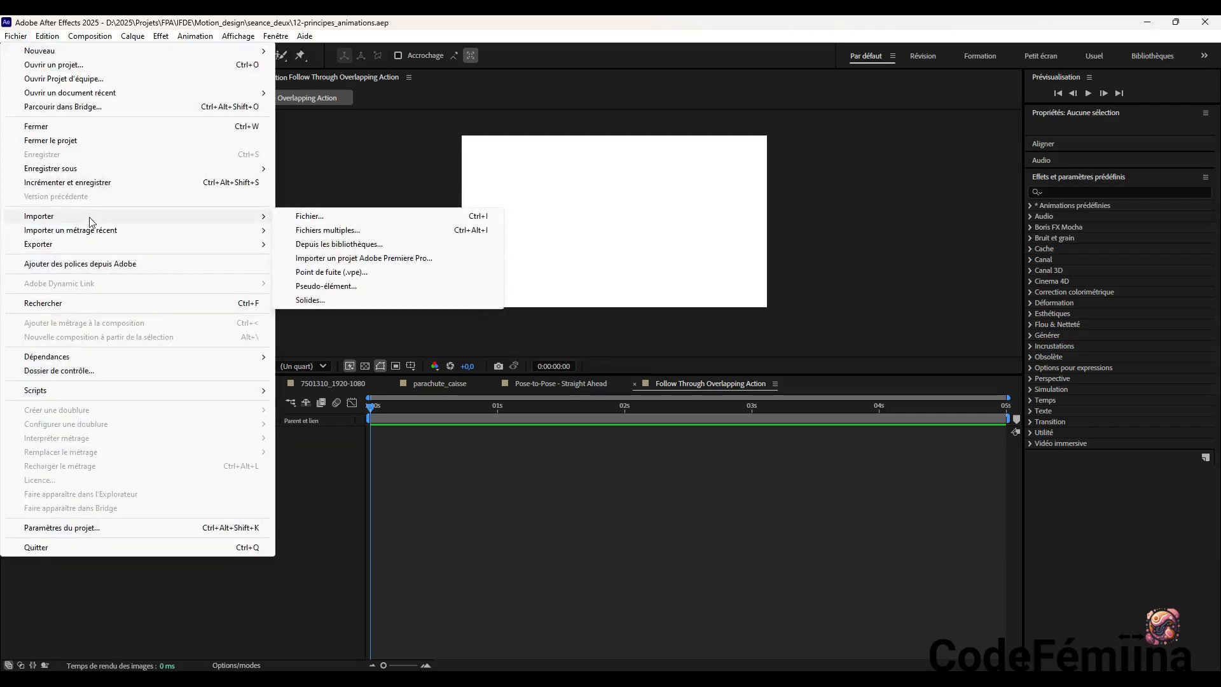
pyautogui.click(333, 216)
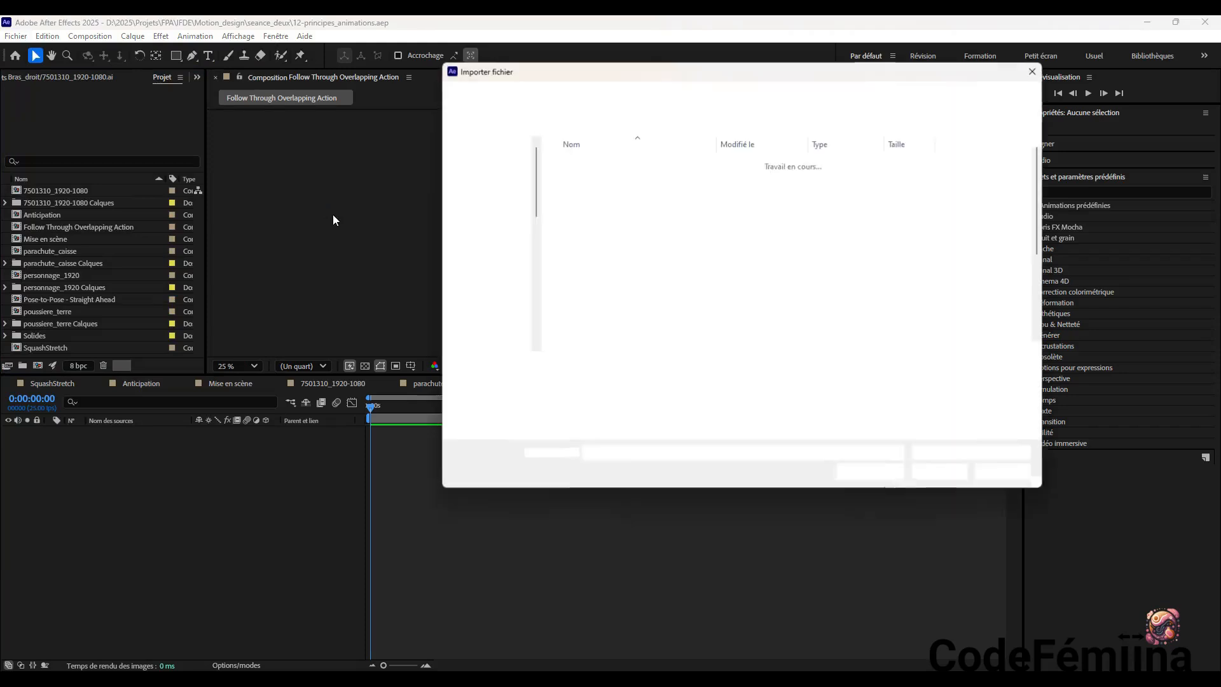
pyautogui.scroll(-1, 653, 256)
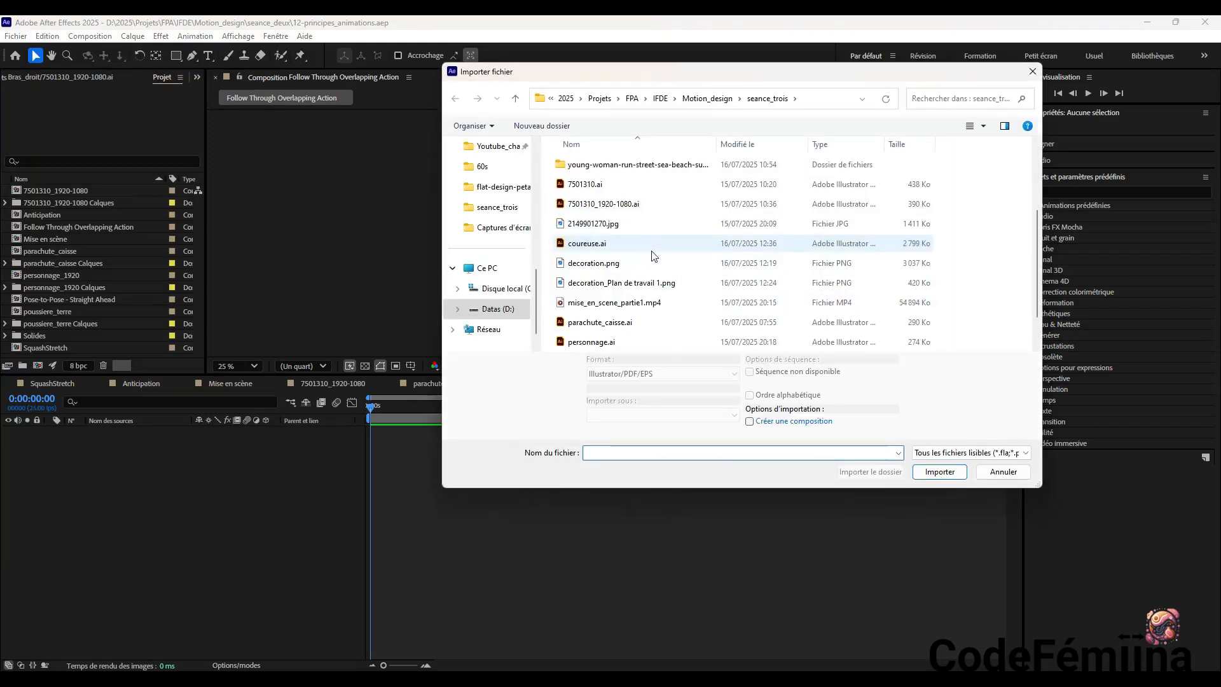
pyautogui.click(652, 244)
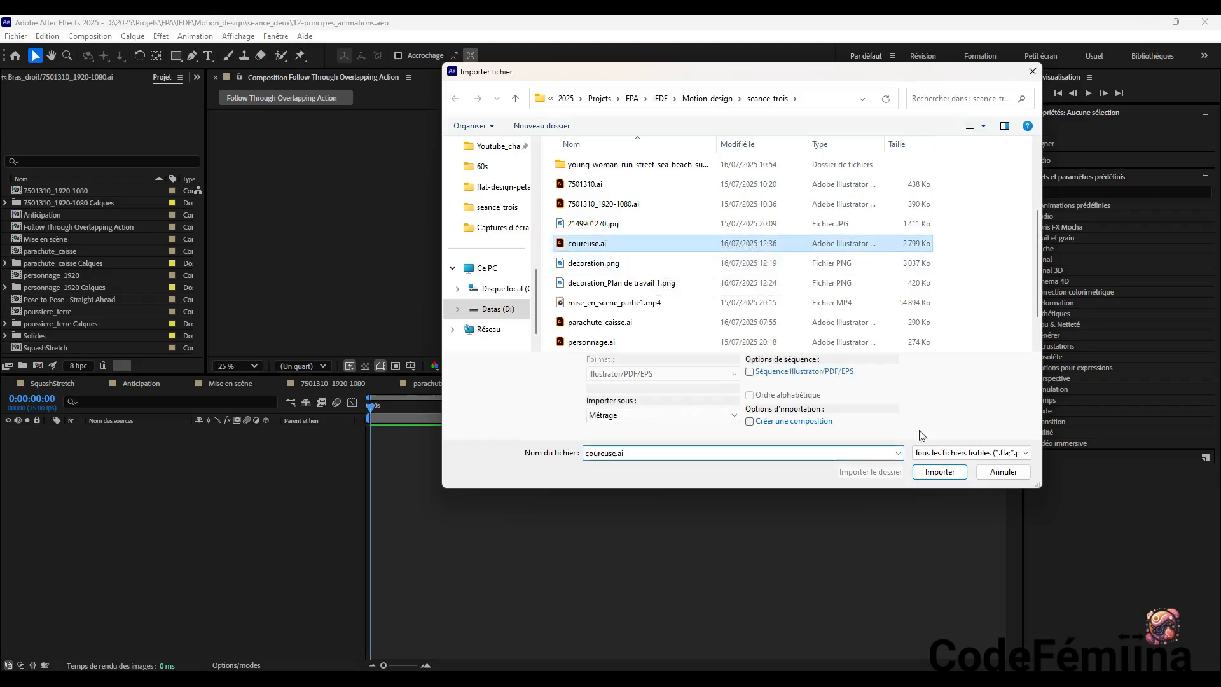
pyautogui.click(946, 473)
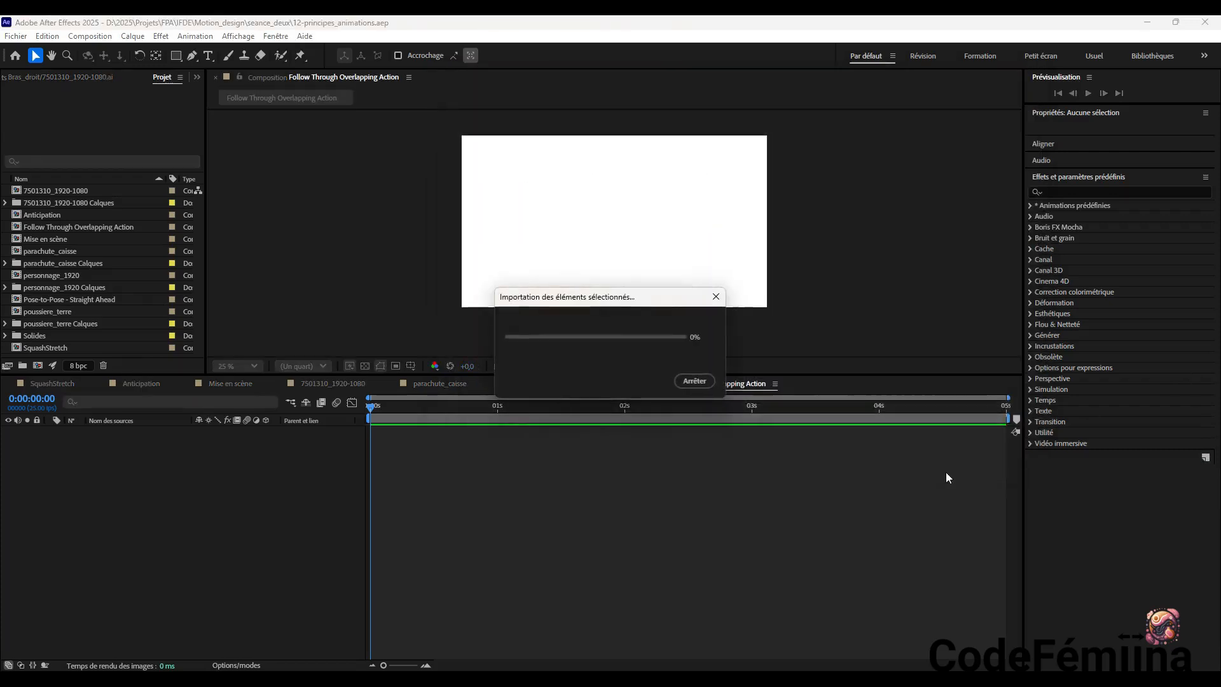
pyautogui.click(632, 296)
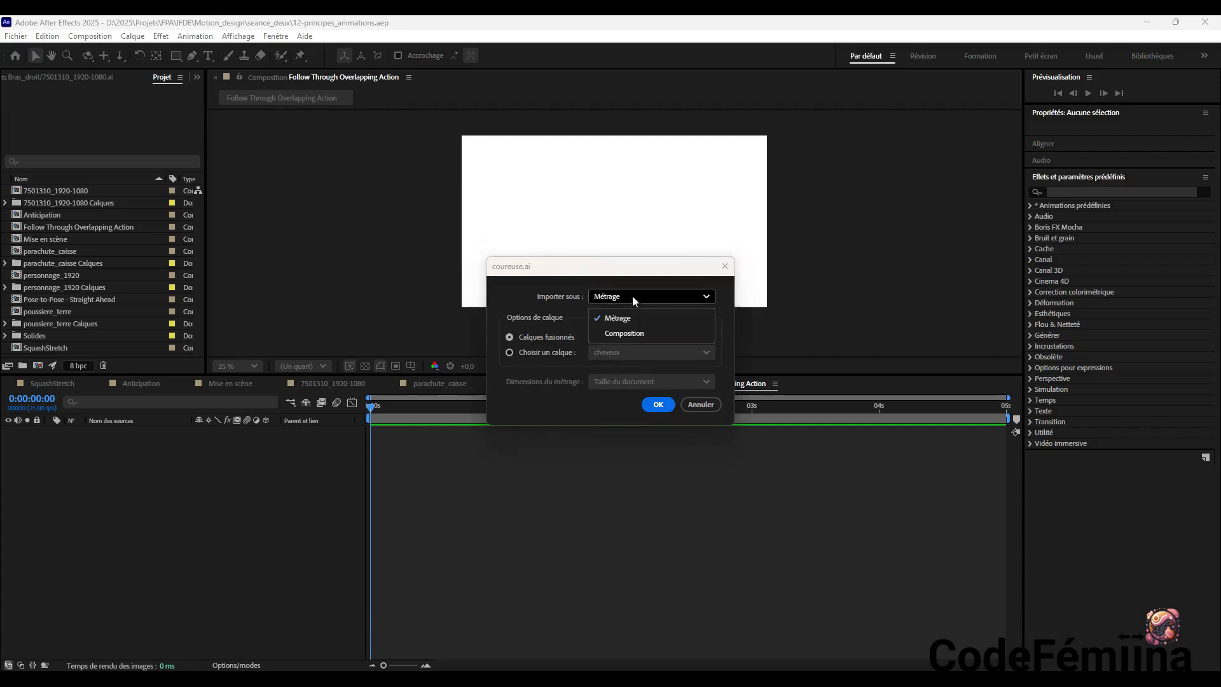
pyautogui.click(632, 330)
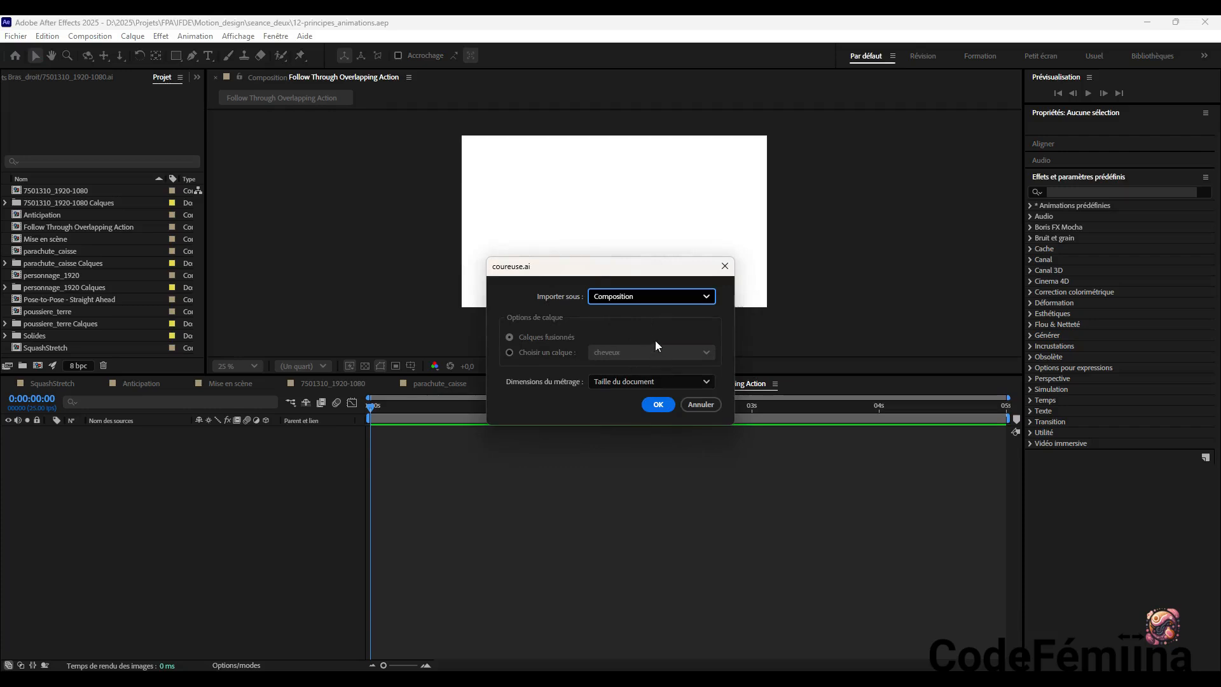
pyautogui.click(634, 384)
pyautogui.click(638, 383)
pyautogui.click(638, 299)
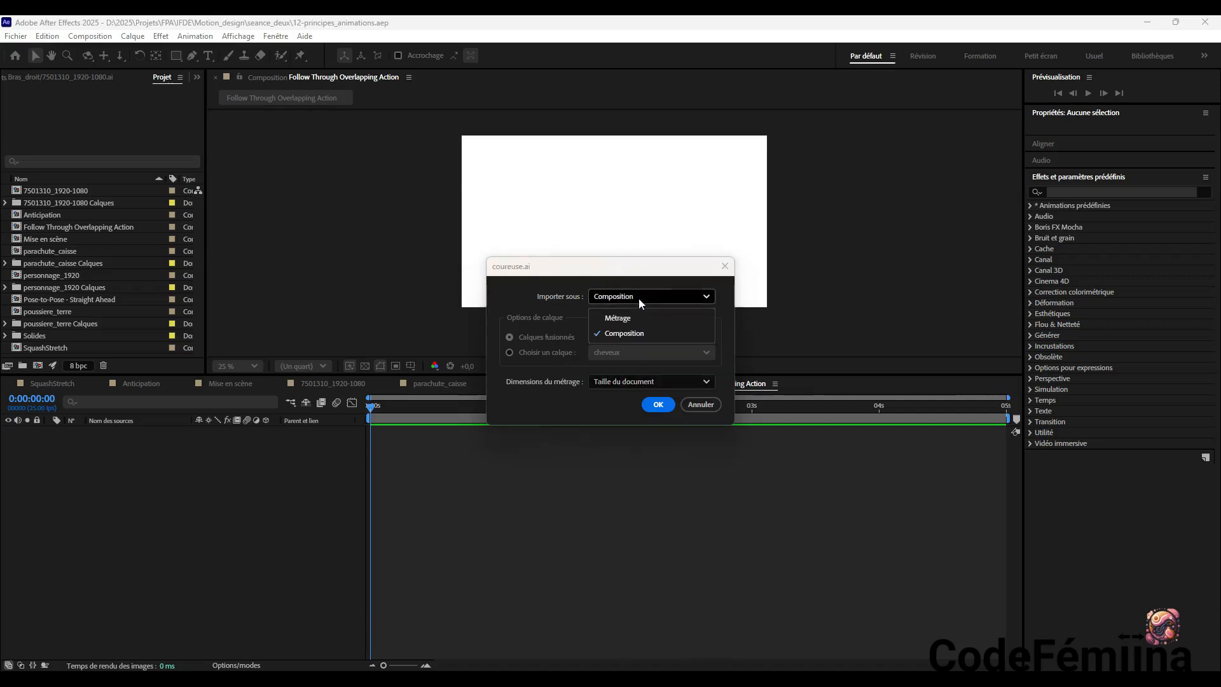
pyautogui.click(639, 318)
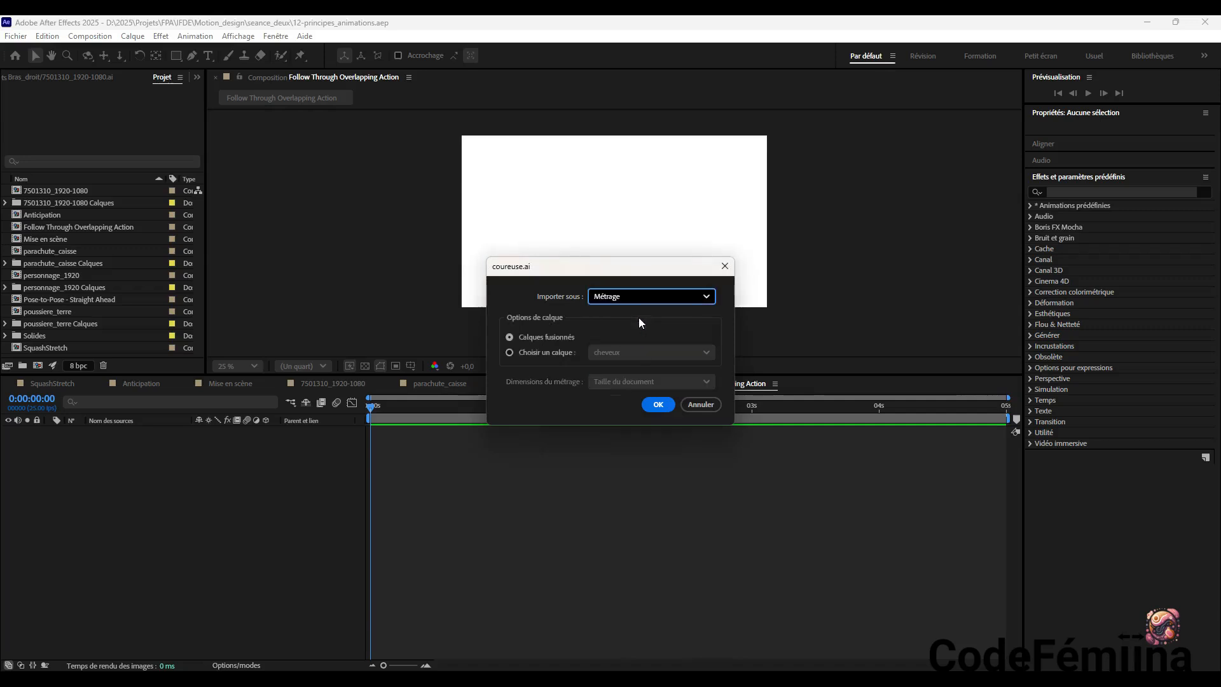
# Import only the decoration layer of coureuse.ai as footage, with its dimensions set to the layer size (Taille du calque)
pyautogui.click(516, 353)
pyautogui.click(667, 354)
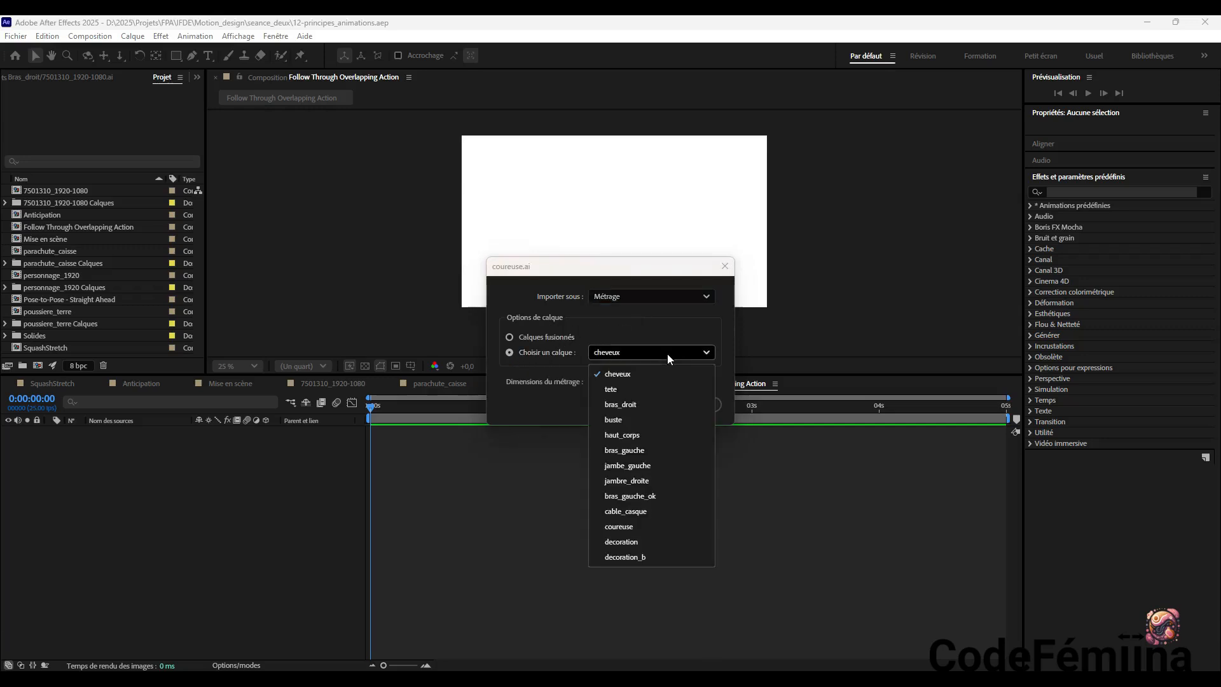
pyautogui.click(654, 541)
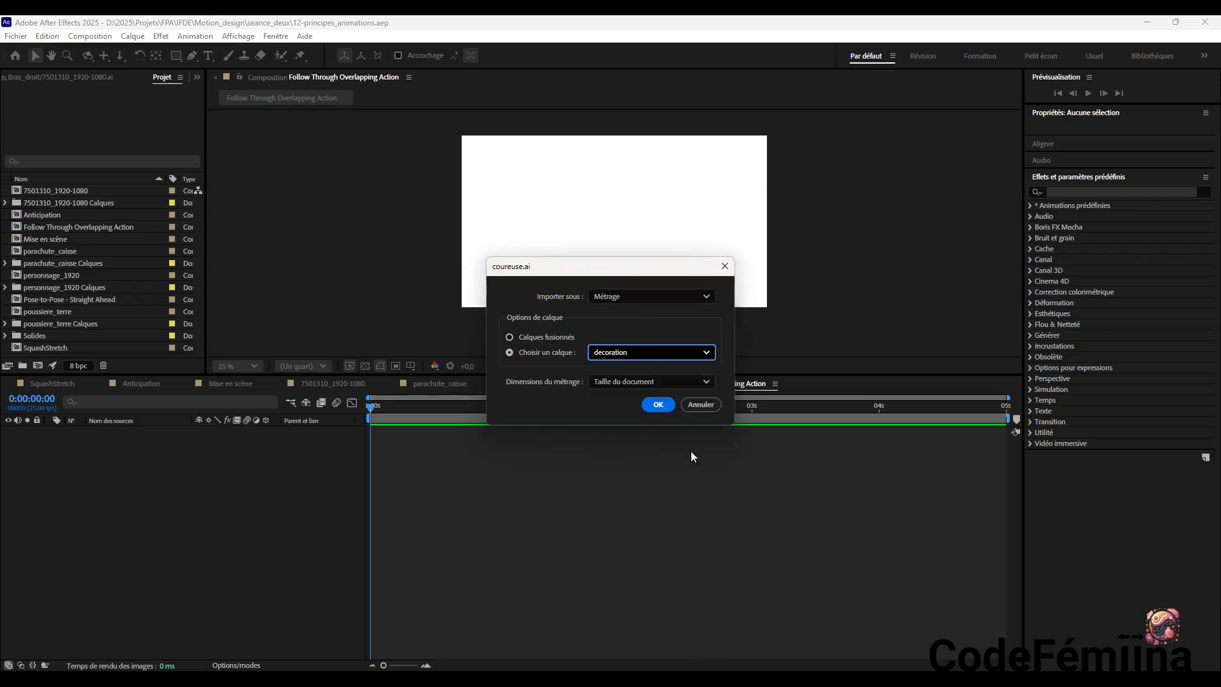
pyautogui.click(625, 384)
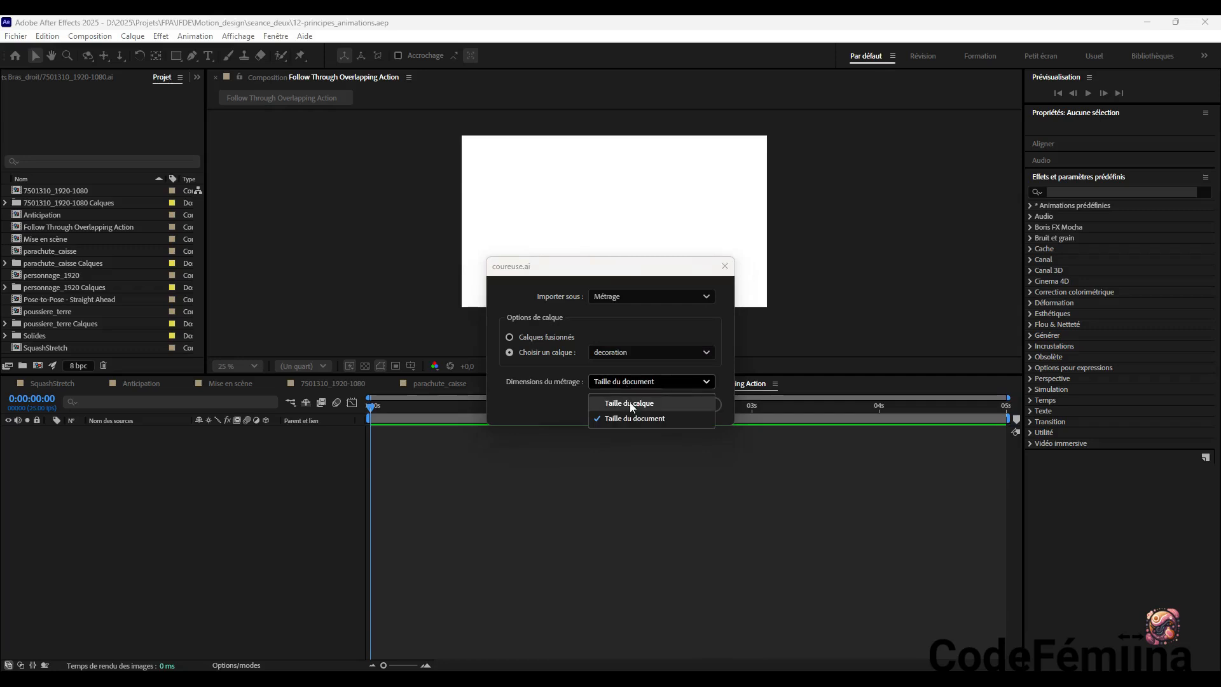
pyautogui.click(629, 402)
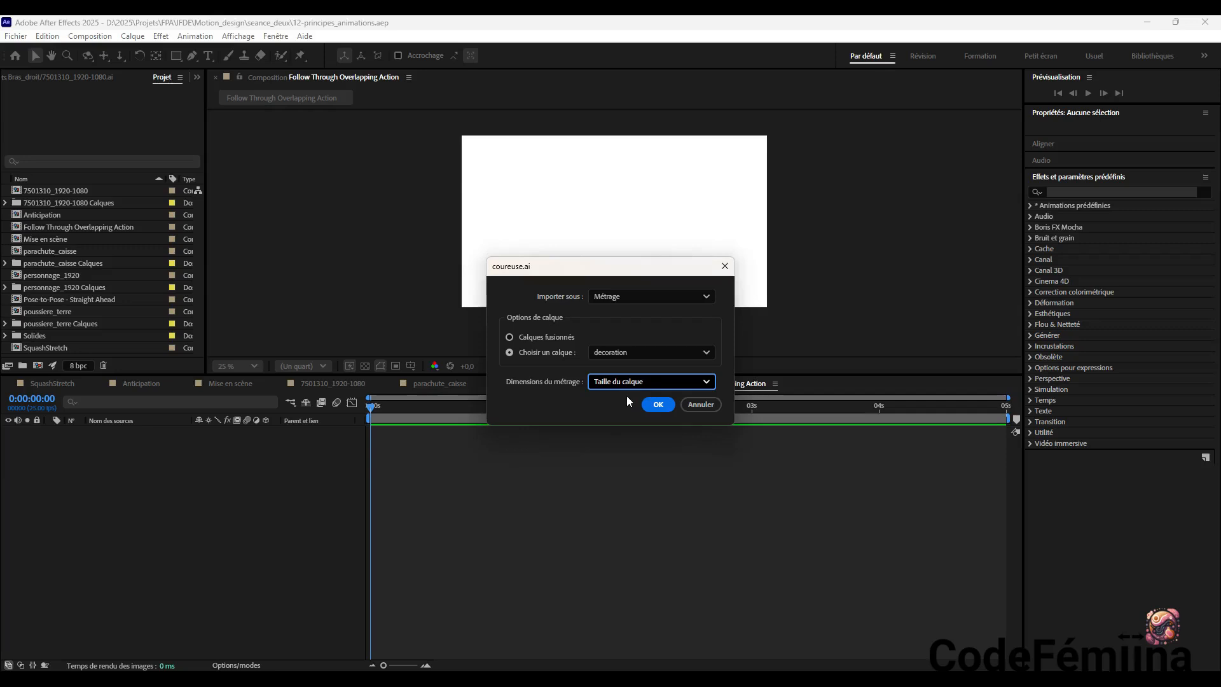
pyautogui.click(663, 409)
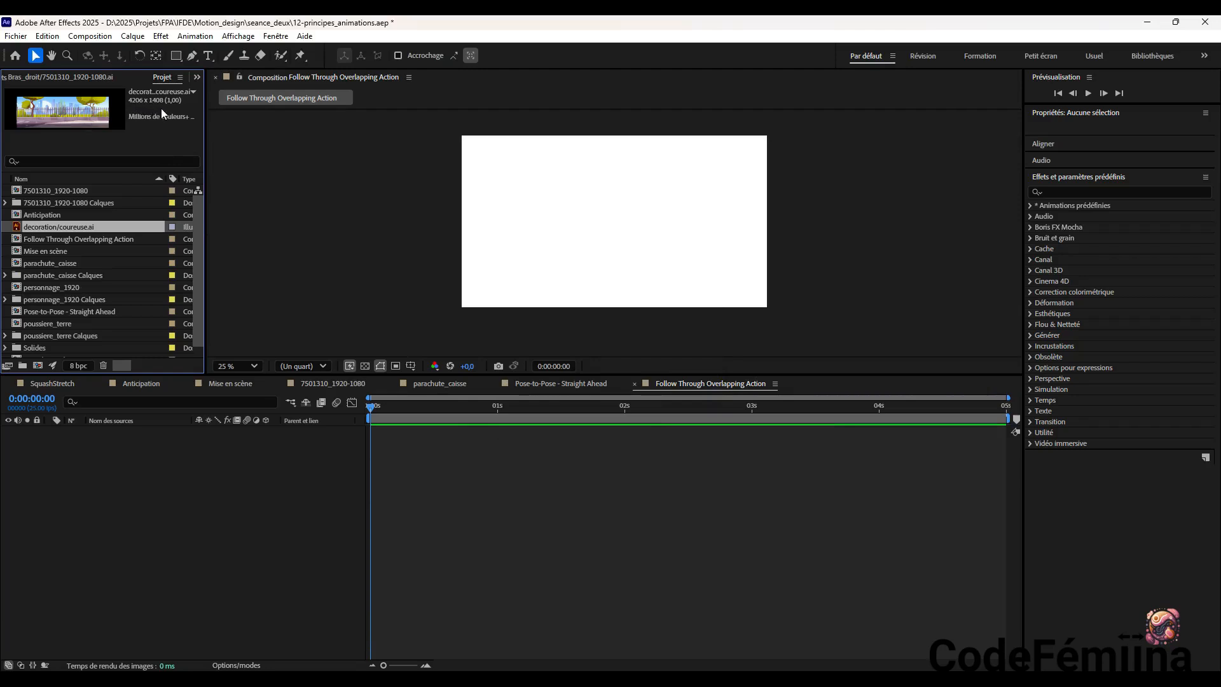
# Add the layer-sized decoration/coureuse.ai footage to the Follow Through Overlapping Action timeline
pyautogui.click(58, 238)
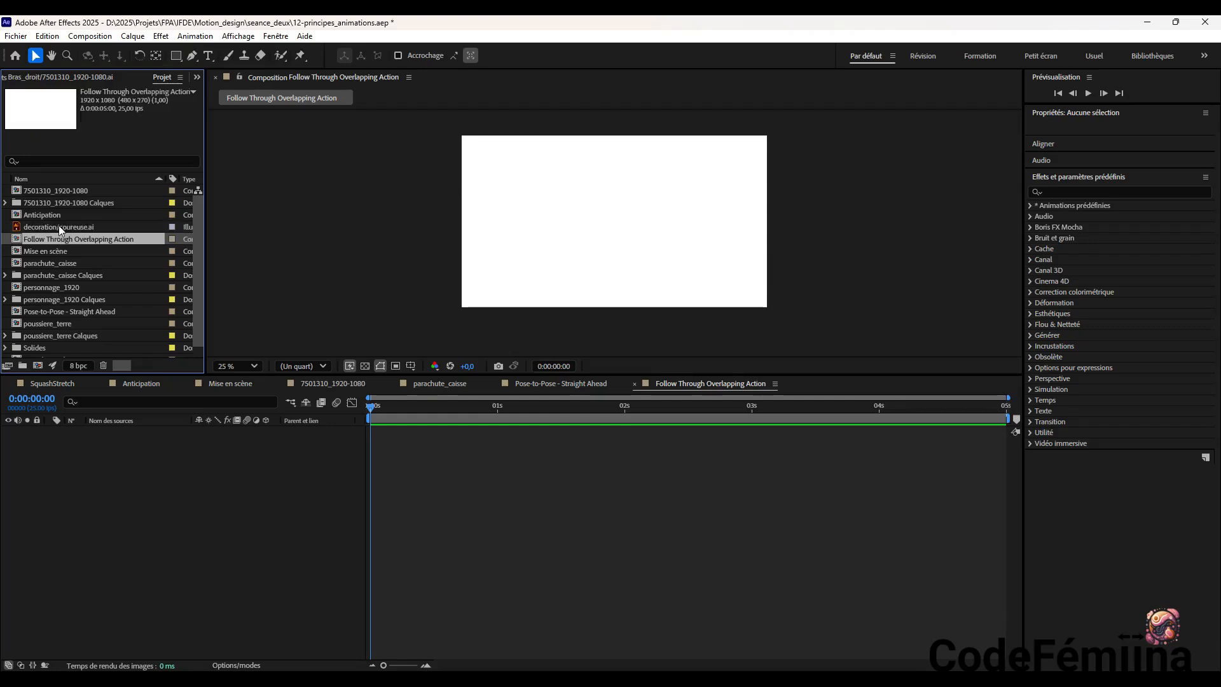
pyautogui.click(58, 227)
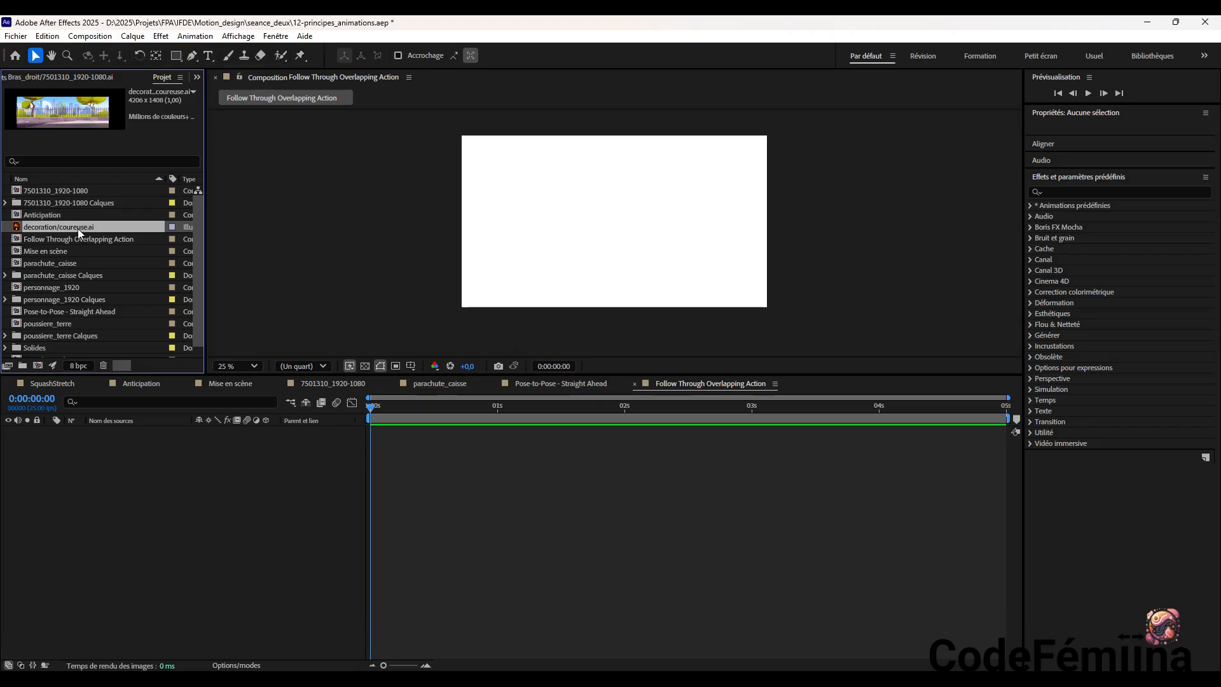
pyautogui.moveTo(77, 228); pyautogui.dragTo(123, 449)
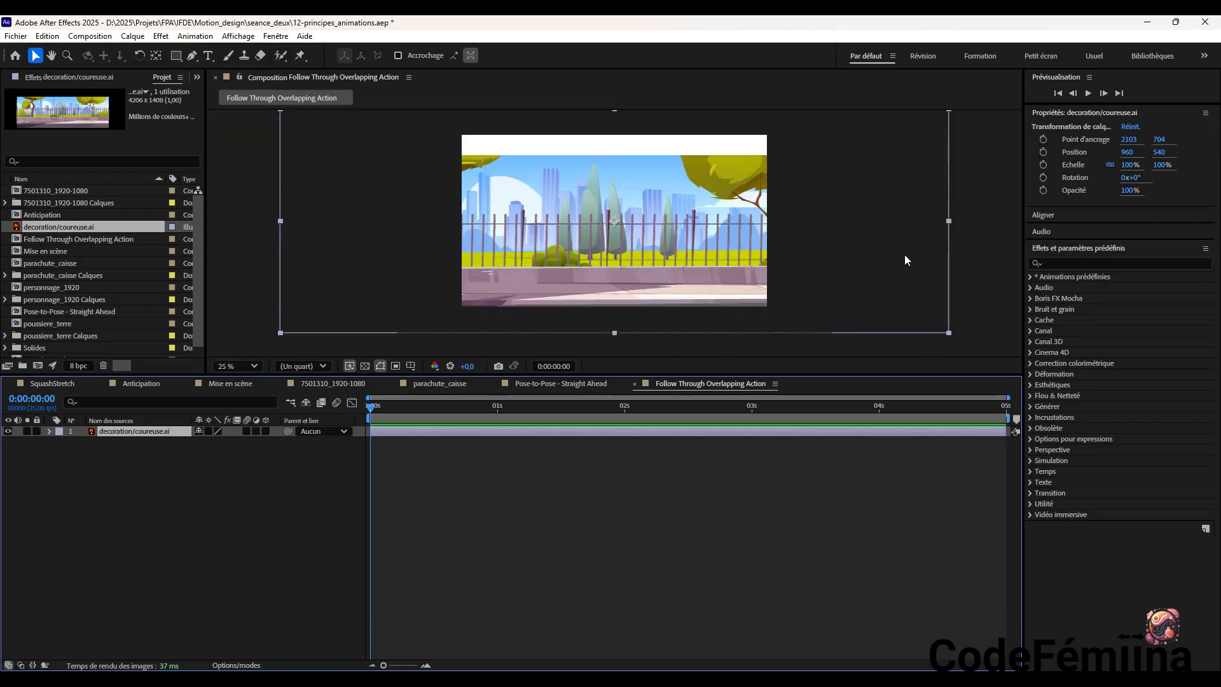
# Try sliding the decoration background across the composition, first to 1680, 408, then left to 1400, 408, and back toward the right
pyautogui.moveTo(640, 228); pyautogui.dragTo(715, 247)
pyautogui.press(',')
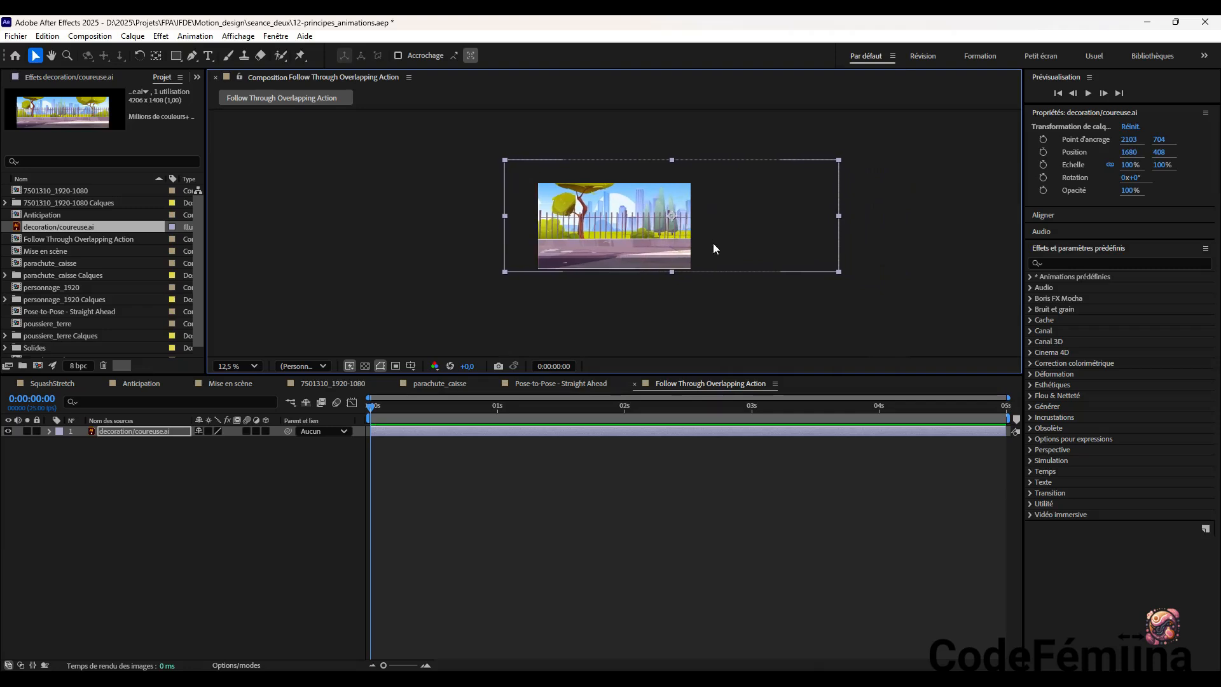
pyautogui.hotkey('shift', 'Left')
pyautogui.hotkey('shift', 'Left')
pyautogui.hotkey('shift', 'Left')
pyautogui.hotkey('shift', 'Left')
pyautogui.hotkey('shift', 'Left')
pyautogui.hotkey('shift', 'Left')
pyautogui.hotkey('shift', 'Left')
pyautogui.hotkey('shift', 'Left')
pyautogui.hotkey('shift', 'Left')
pyautogui.hotkey('shift', 'Left')
pyautogui.hotkey('shift', 'Left')
pyautogui.hotkey('shift', 'Left')
pyautogui.hotkey('shift', 'Left')
pyautogui.hotkey('shift', 'Left')
pyautogui.hotkey('shift', 'Left')
pyautogui.hotkey('shift', 'Left')
pyautogui.hotkey('shift', 'Left')
pyautogui.hotkey('shift', 'Left')
pyautogui.hotkey('shift', 'Left')
pyautogui.hotkey('shift', 'Left')
pyautogui.hotkey('shift', 'Left')
pyautogui.hotkey('shift', 'Left')
pyautogui.hotkey('shift', 'Left')
pyautogui.hotkey('shift', 'Left')
pyautogui.hotkey('shift', 'Left')
pyautogui.hotkey('shift', 'Left')
pyautogui.hotkey('shift', 'Left')
pyautogui.hotkey('shift', 'Left')
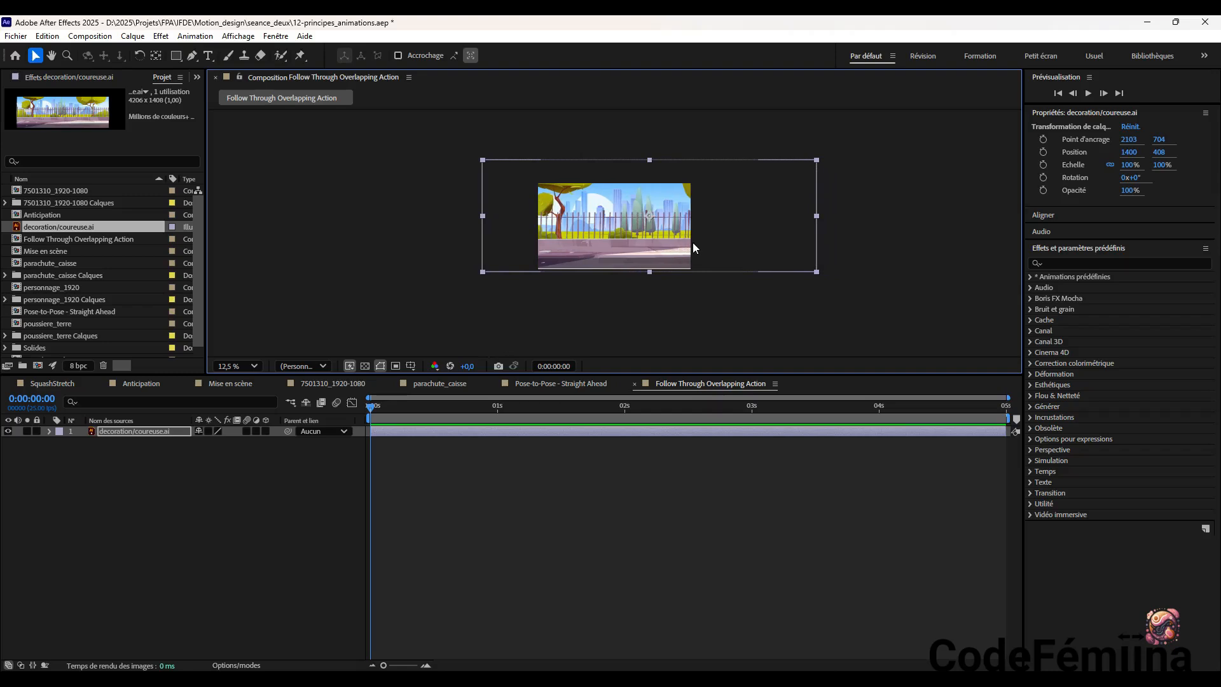
pyautogui.moveTo(641, 242)
pyautogui.mouseDown()
pyautogui.moveTo(701, 248)
pyautogui.moveTo(704, 323)
pyautogui.moveTo(704, 261)
pyautogui.moveTo(736, 258)
pyautogui.moveTo(746, 211)
pyautogui.moveTo(707, 256)
pyautogui.moveTo(661, 238)
pyautogui.mouseUp()
pyautogui.click(454, 237)
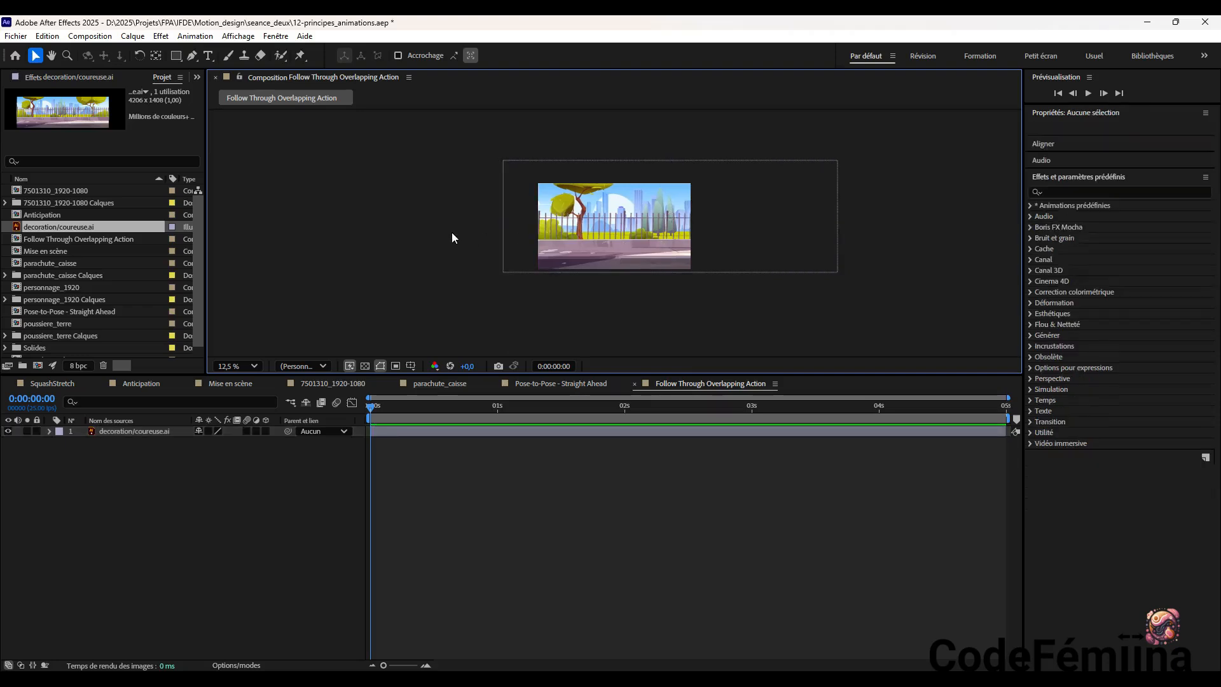
# Import the decoration layer of coureuse.ai as footage, keeping its dimensions at the document size (Taille du document)
pyautogui.click(16, 36)
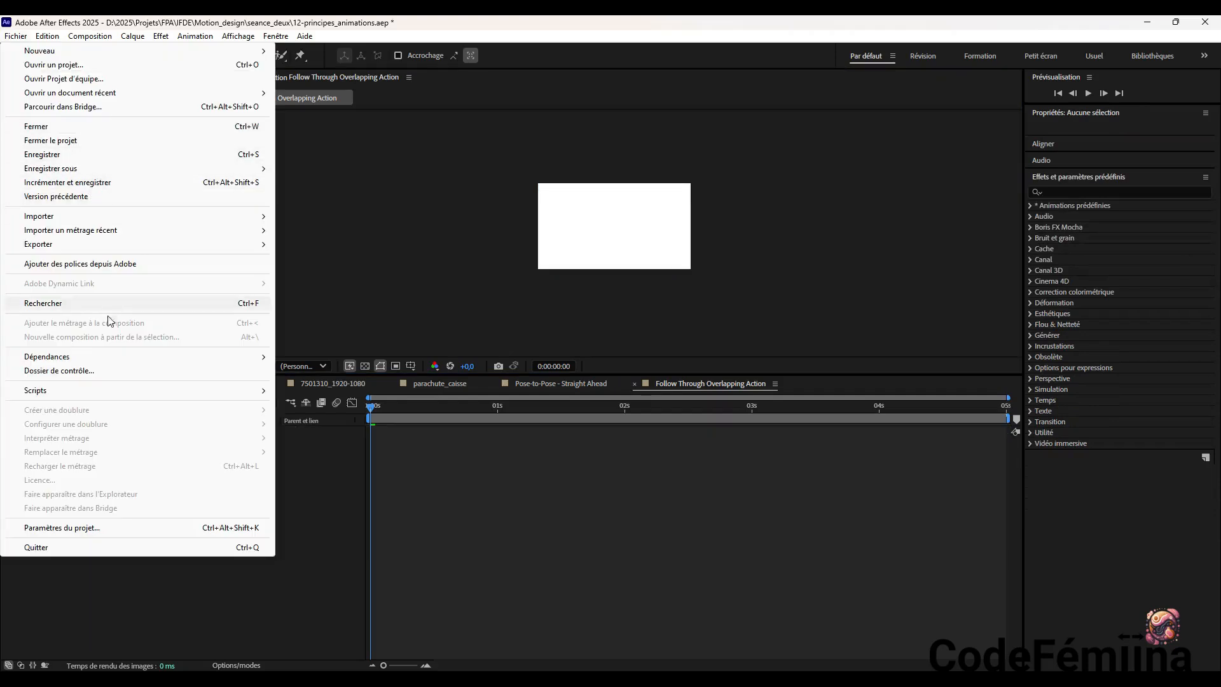
pyautogui.moveTo(226, 218)
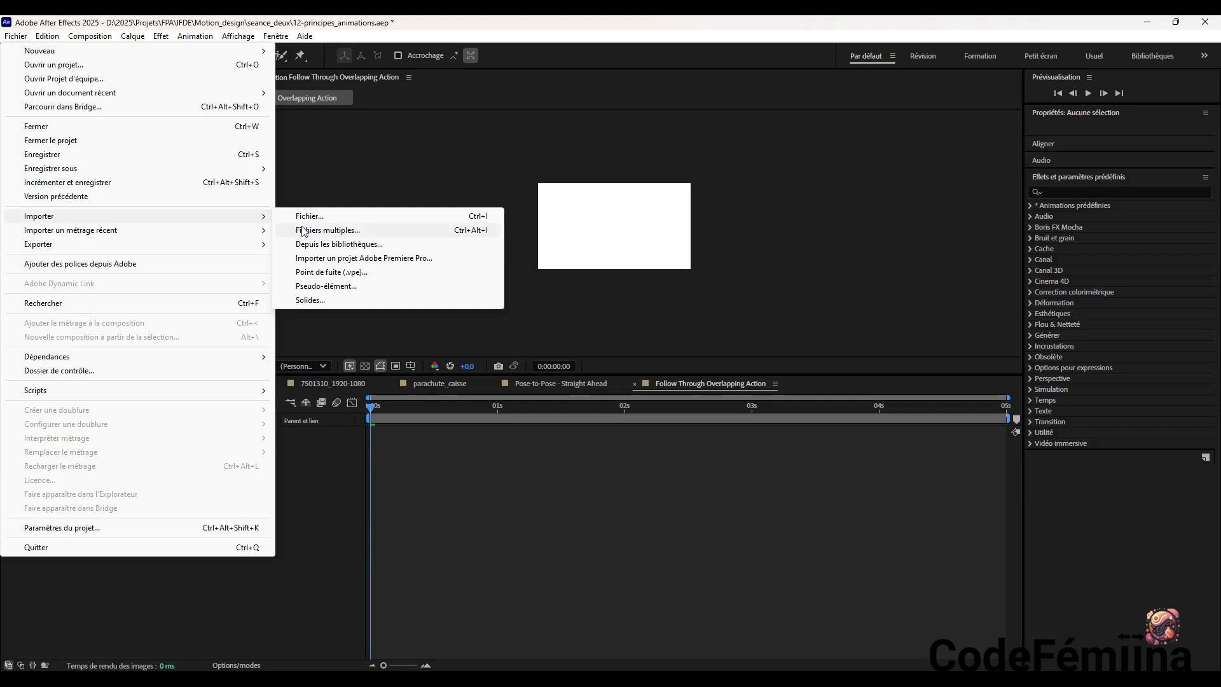
pyautogui.click(331, 216)
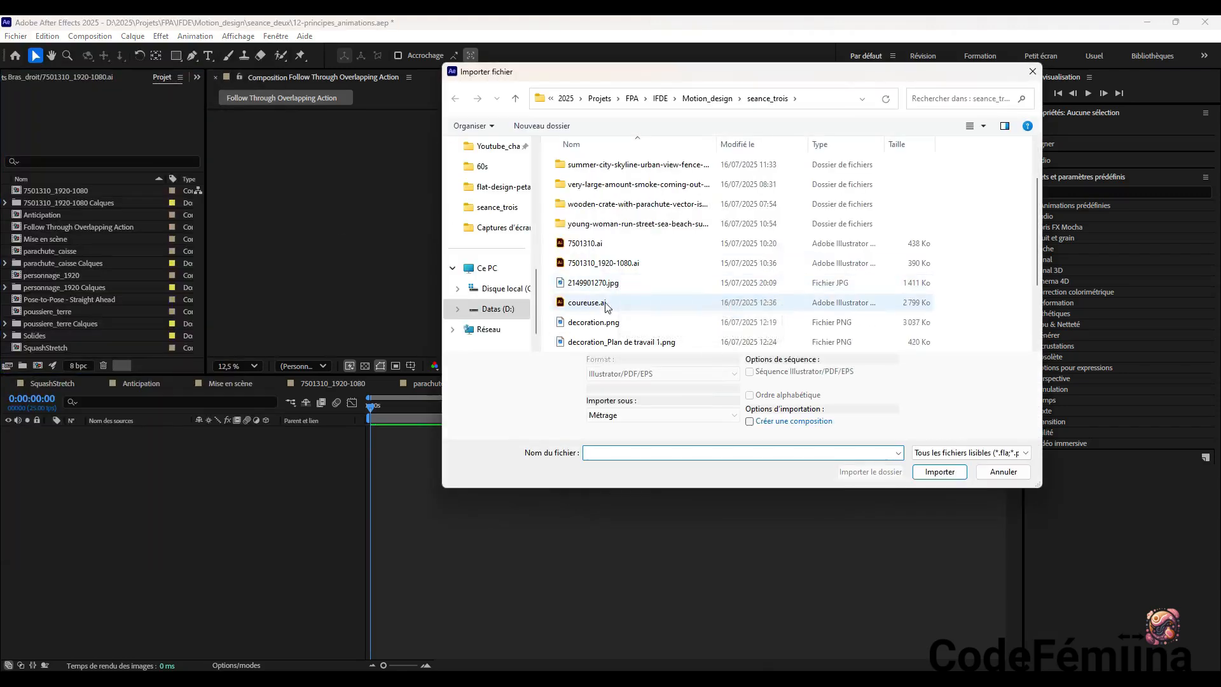
pyautogui.click(606, 304)
pyautogui.click(938, 471)
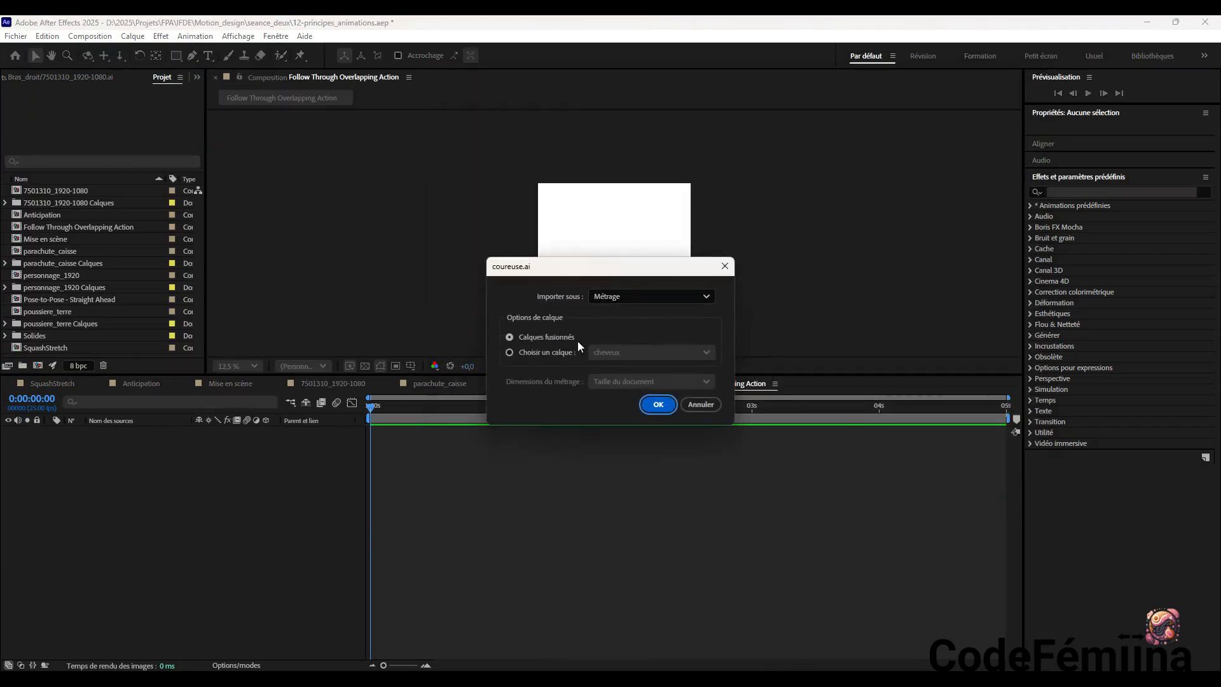
pyautogui.click(553, 353)
pyautogui.click(628, 352)
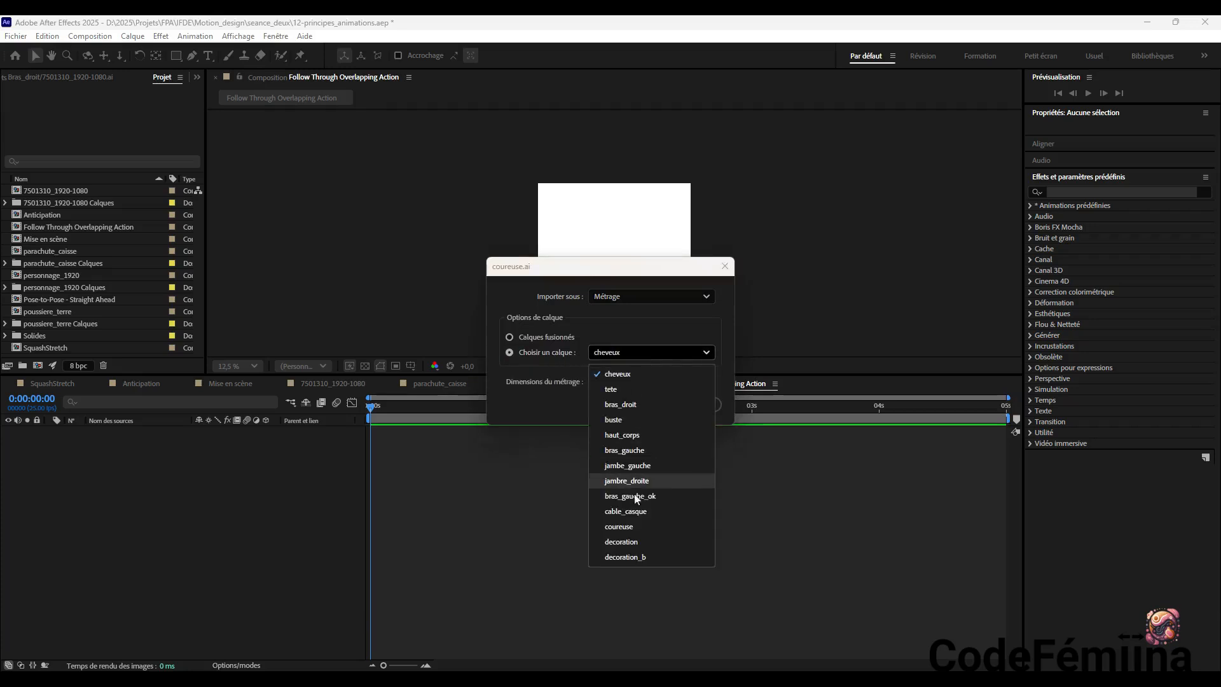
pyautogui.click(639, 541)
pyautogui.click(631, 381)
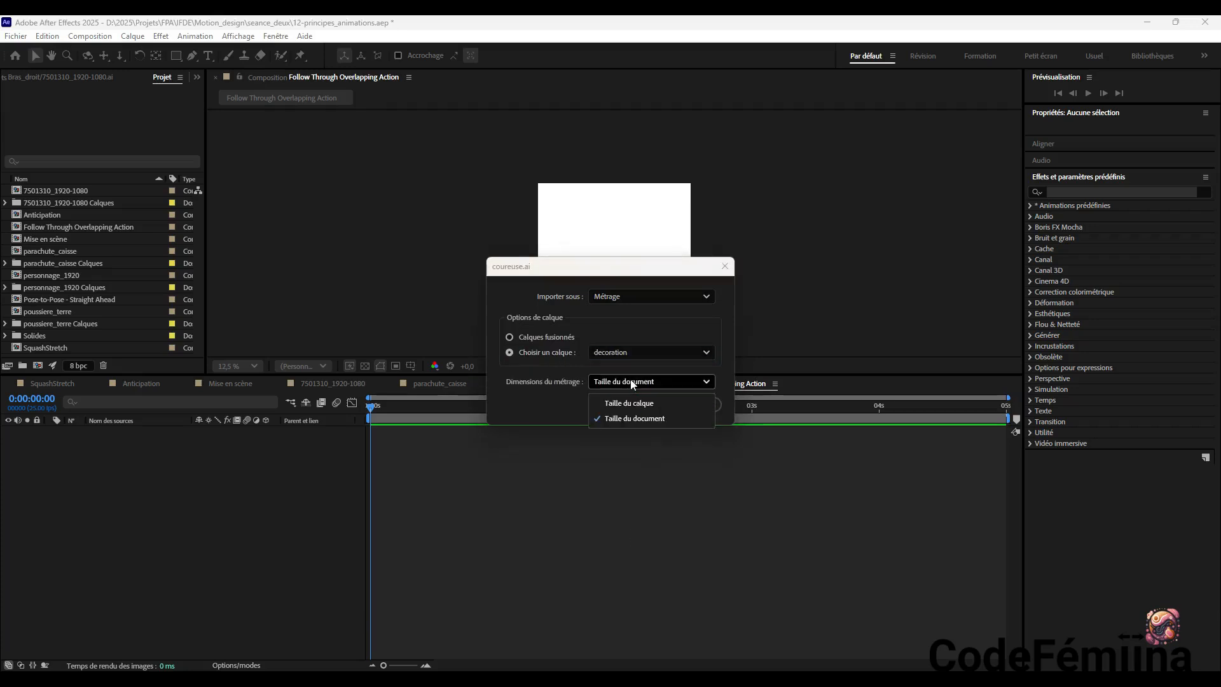
pyautogui.click(632, 383)
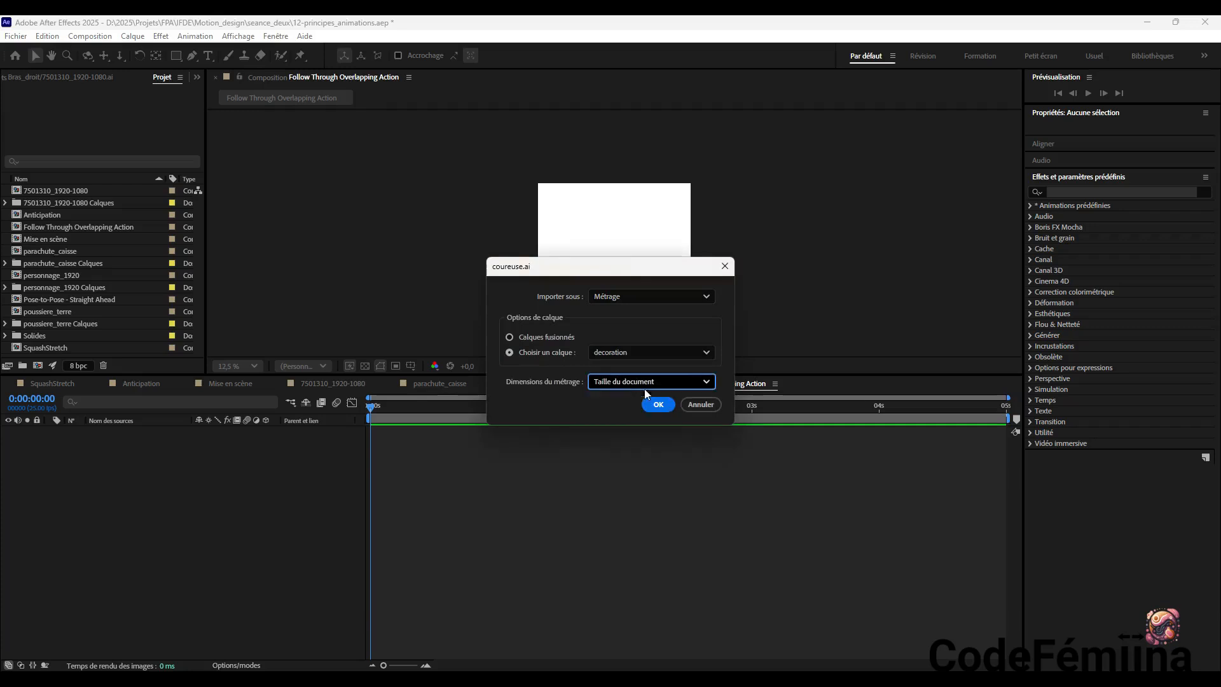
pyautogui.click(657, 402)
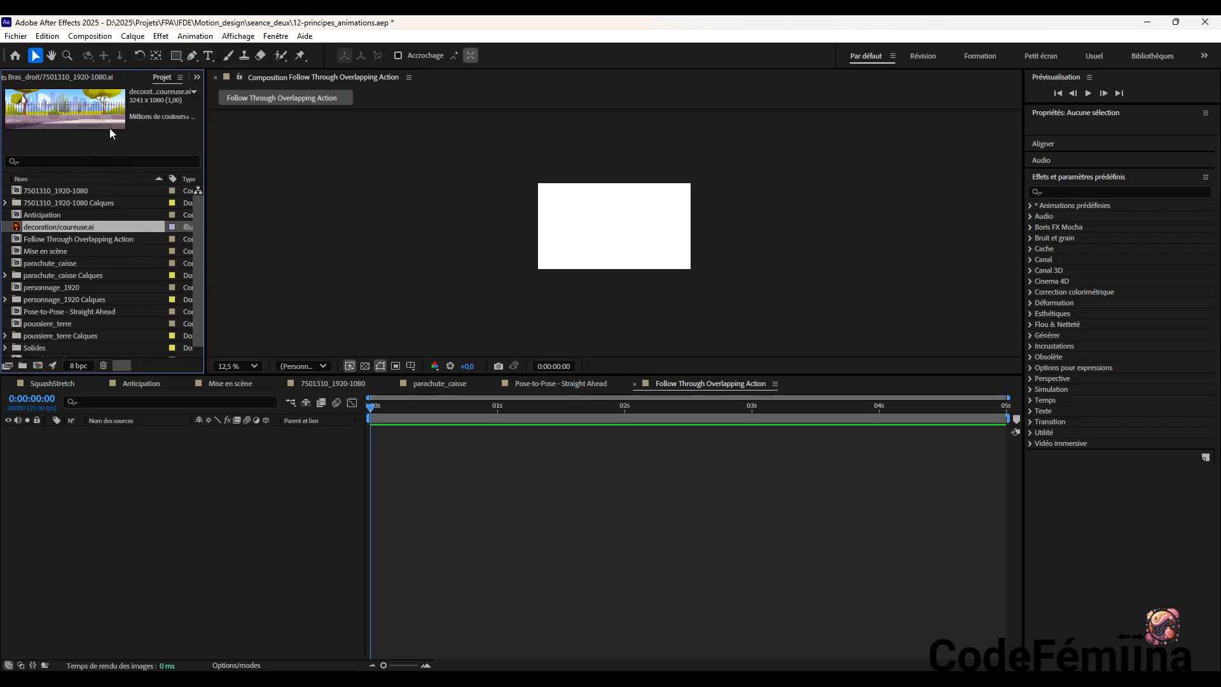
# Add the document-sized decoration footage to the timeline and position it at about 1616, 540, aligned with the composition's left edge
pyautogui.moveTo(78, 107); pyautogui.dragTo(197, 449)
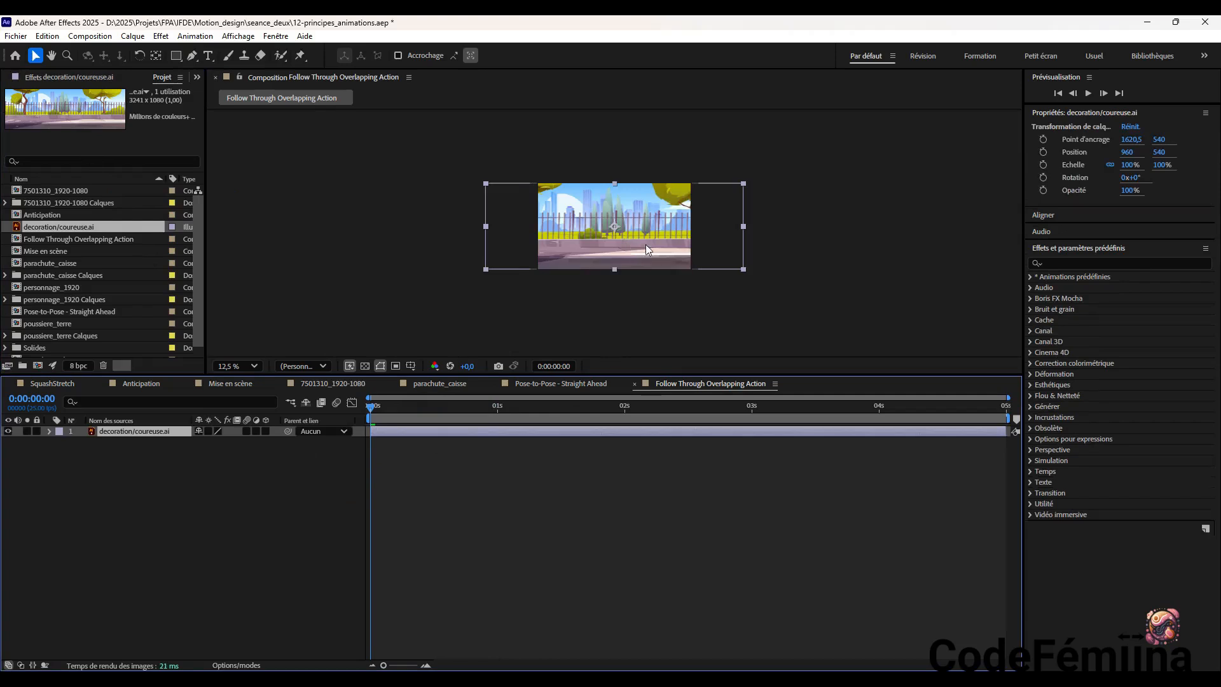
pyautogui.moveTo(683, 250)
pyautogui.mouseDown()
pyautogui.moveTo(722, 253)
pyautogui.moveTo(698, 248)
pyautogui.mouseUp()
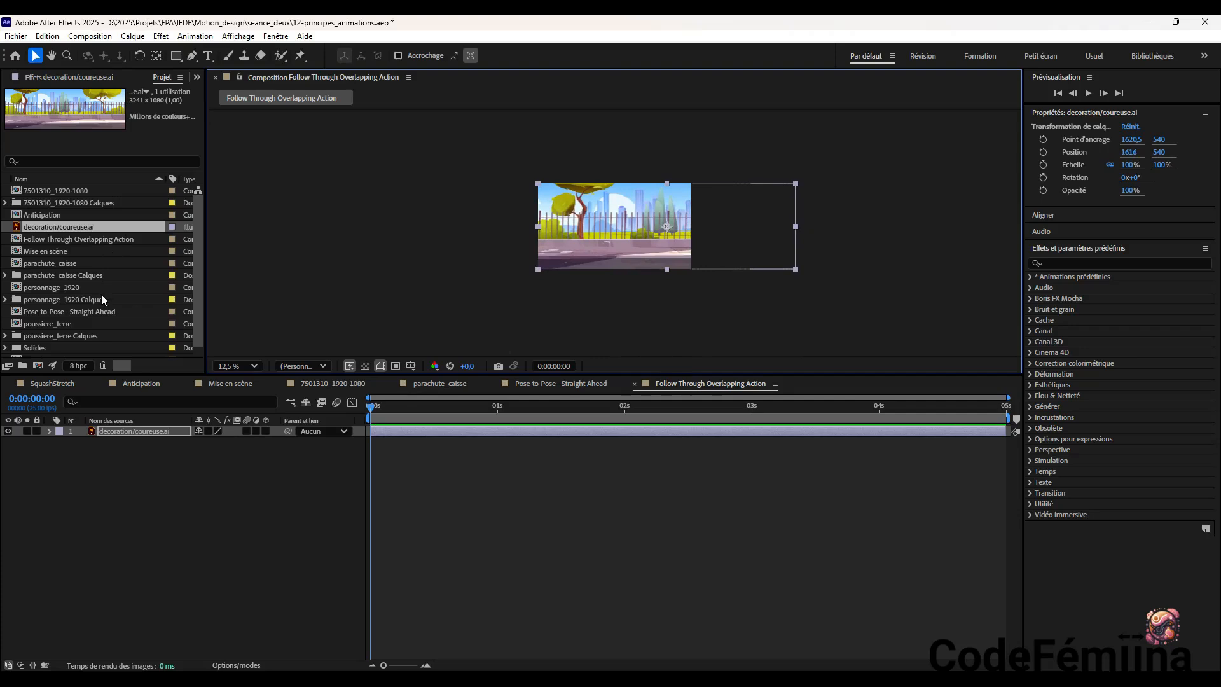
pyautogui.click(131, 470)
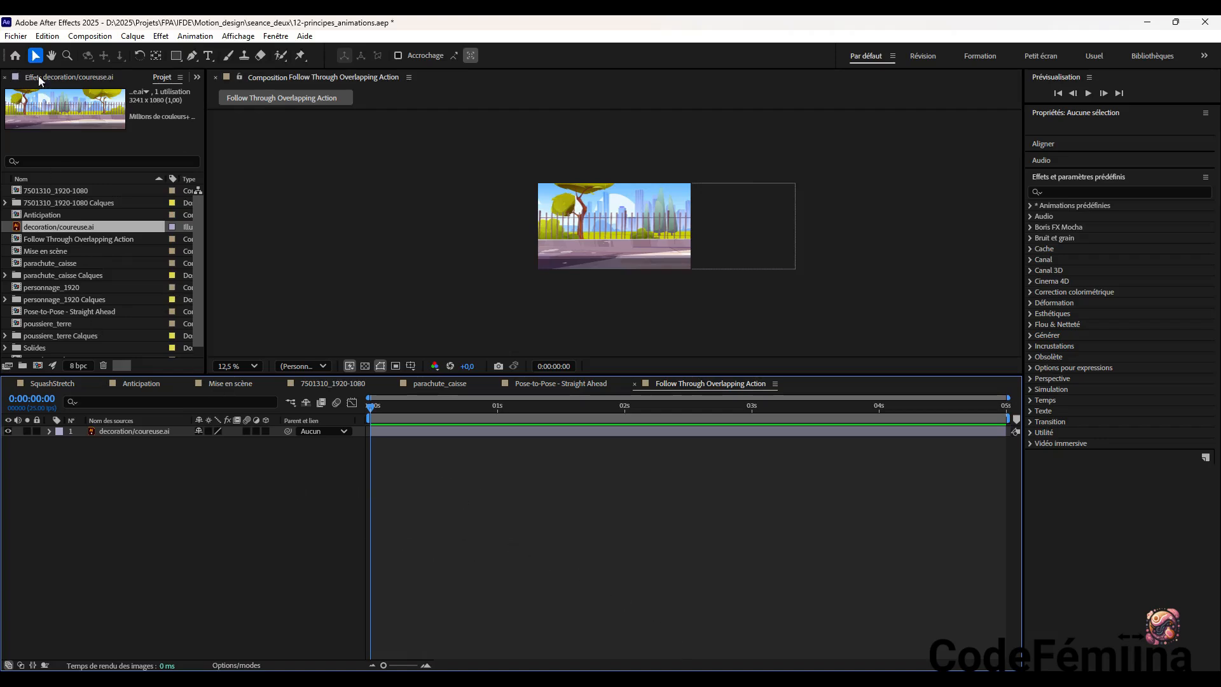
# Import coureuse.ai as a Composition, keeping the footage dimensions at the document size (Taille du document)
pyautogui.click(16, 38)
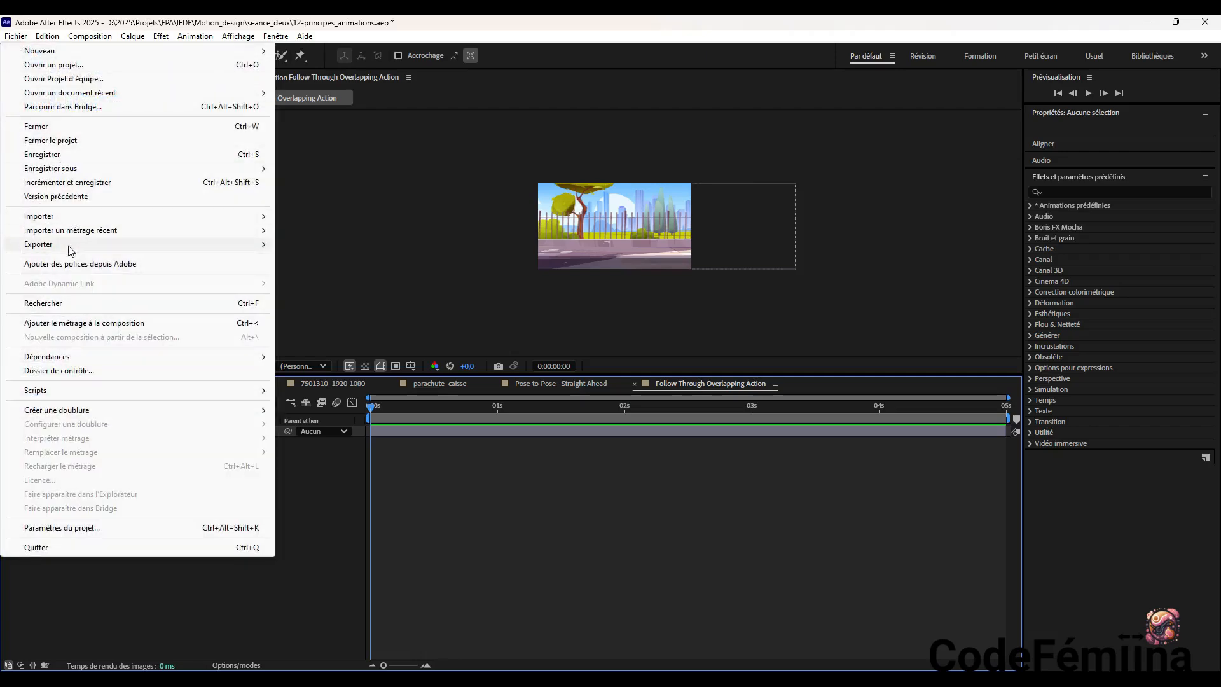
pyautogui.moveTo(67, 220)
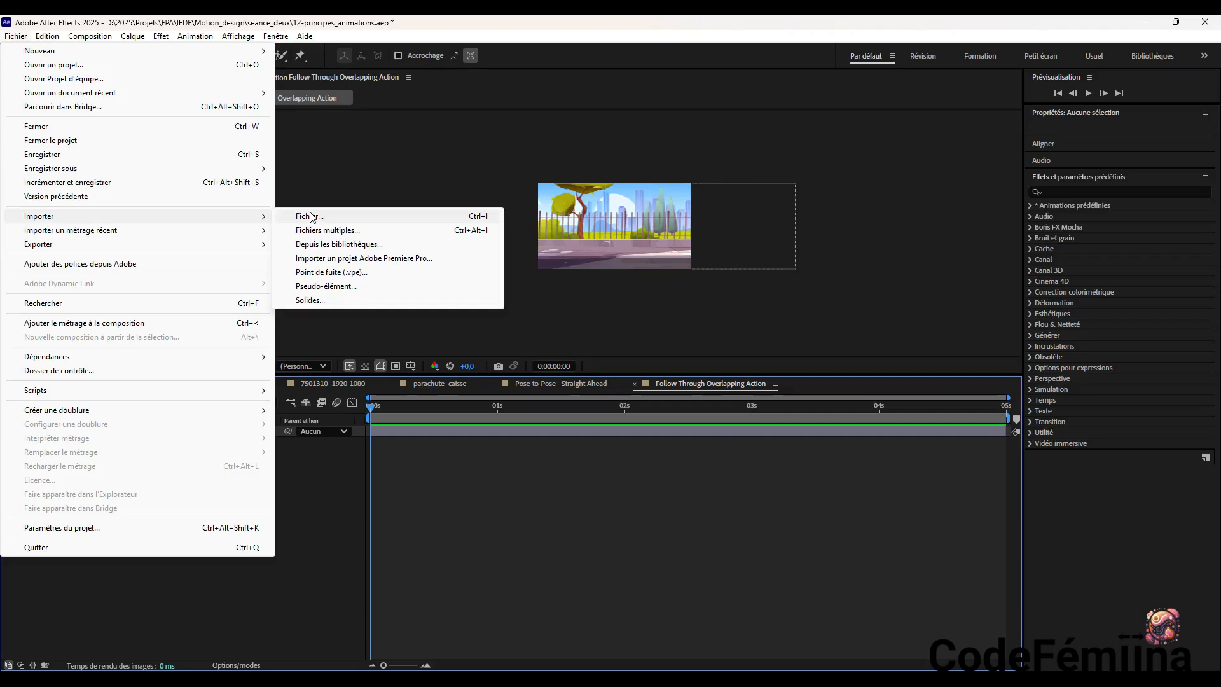
pyautogui.click(312, 217)
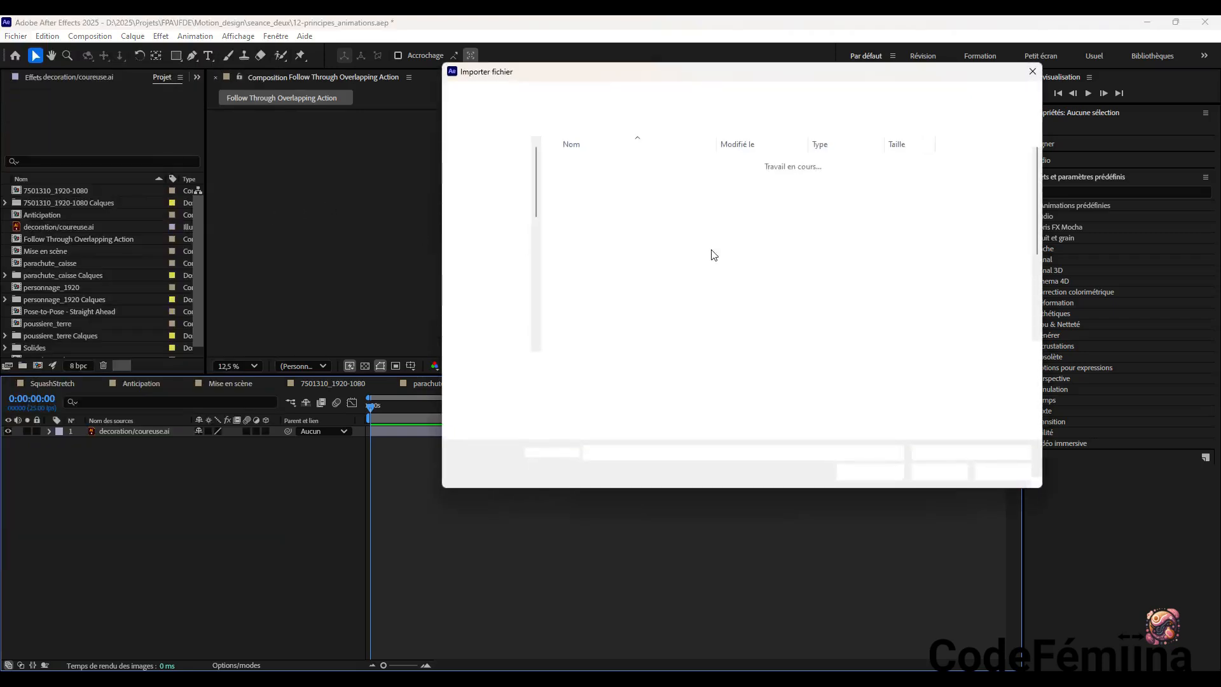
pyautogui.scroll(-3, 656, 264)
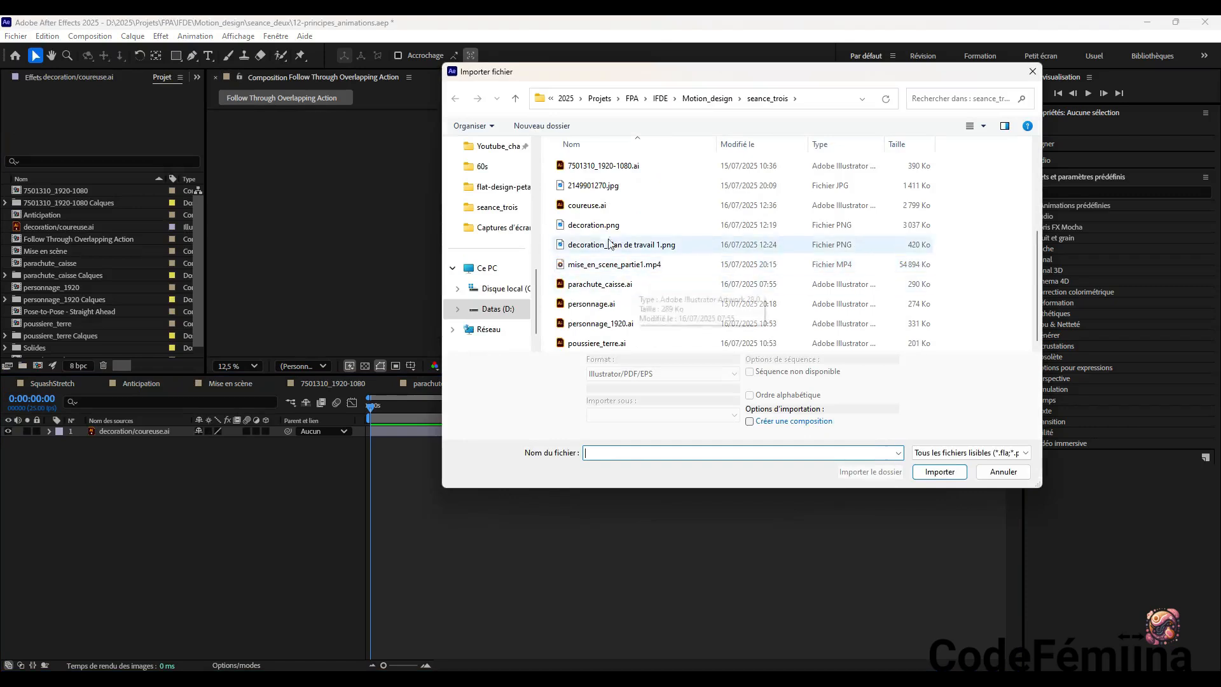
pyautogui.click(594, 210)
pyautogui.click(937, 472)
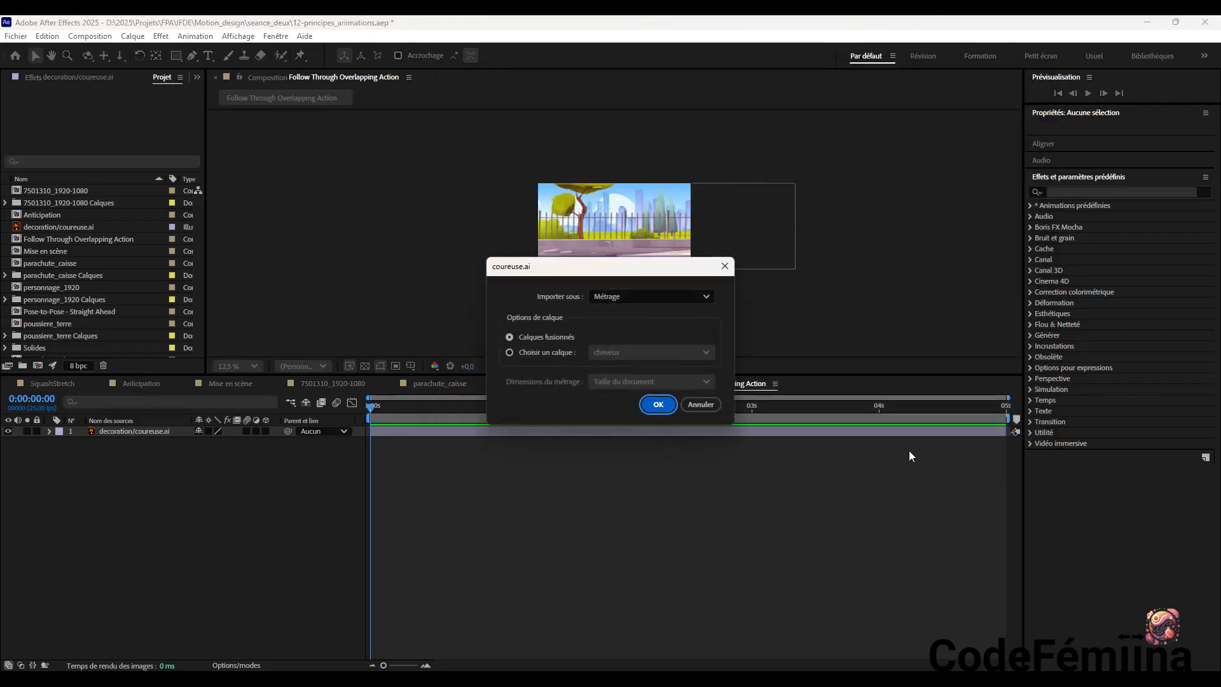
pyautogui.click(623, 295)
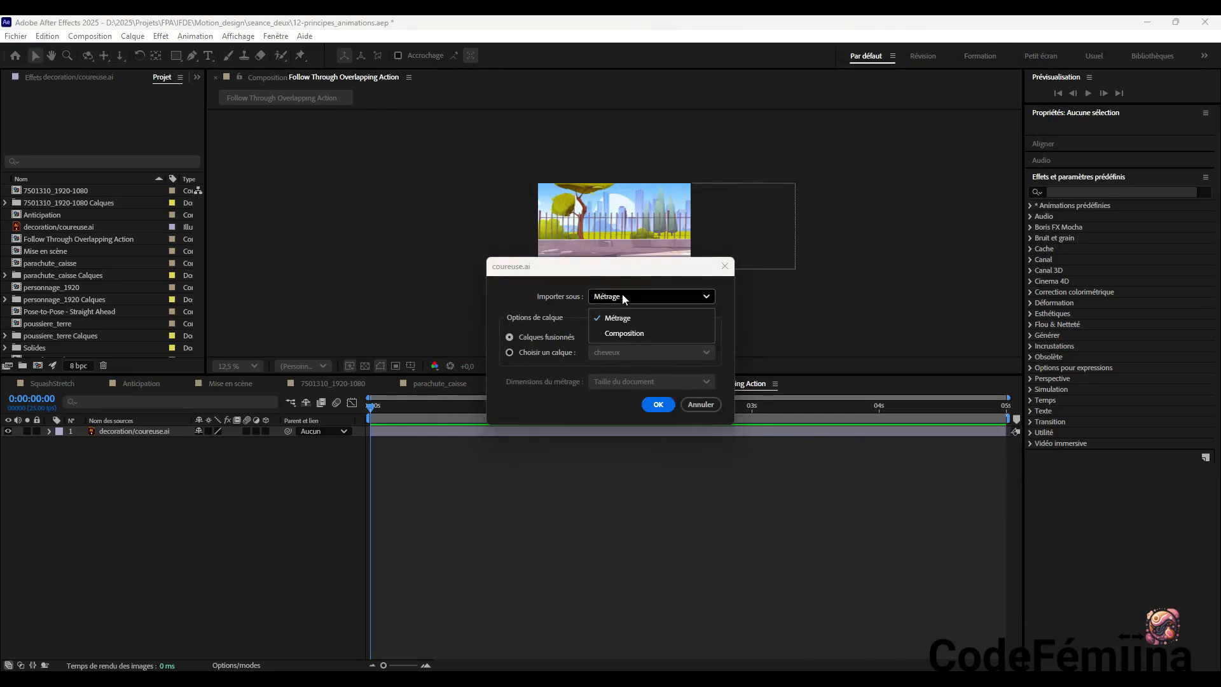
pyautogui.click(623, 329)
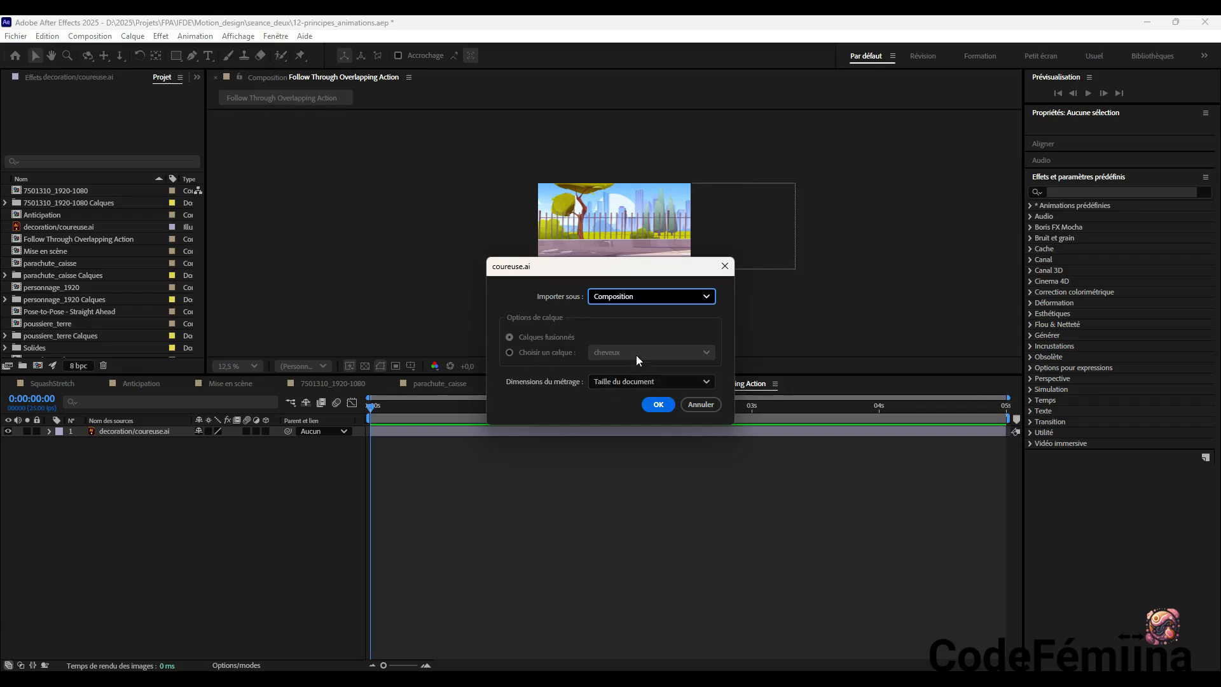
pyautogui.click(658, 404)
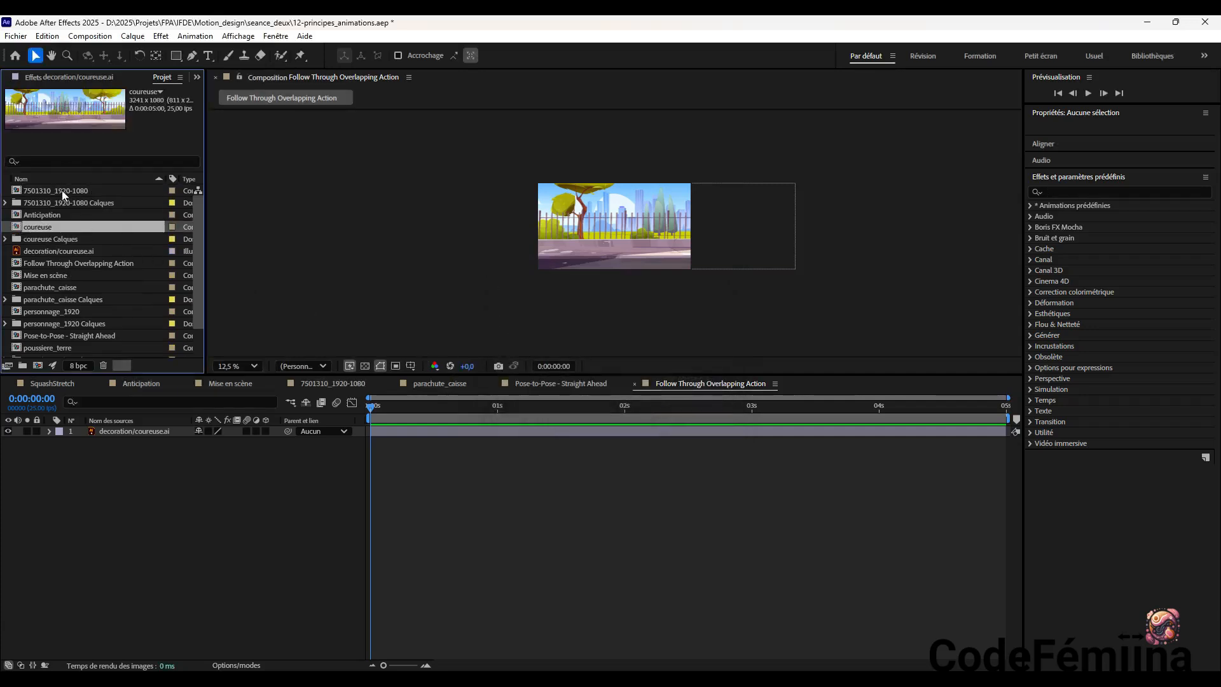
# Examine the imported layers in the coureuse Calques folder to find the one holding the complete runner
pyautogui.click(6, 238)
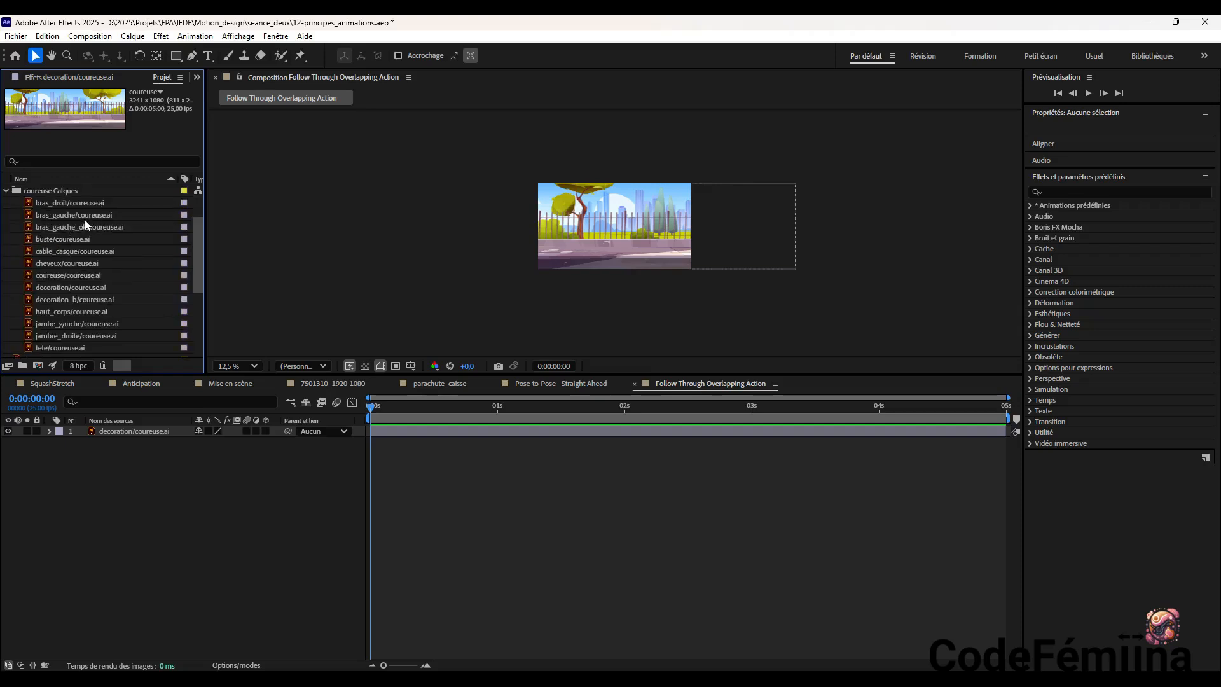
pyautogui.scroll(-3, 94, 248)
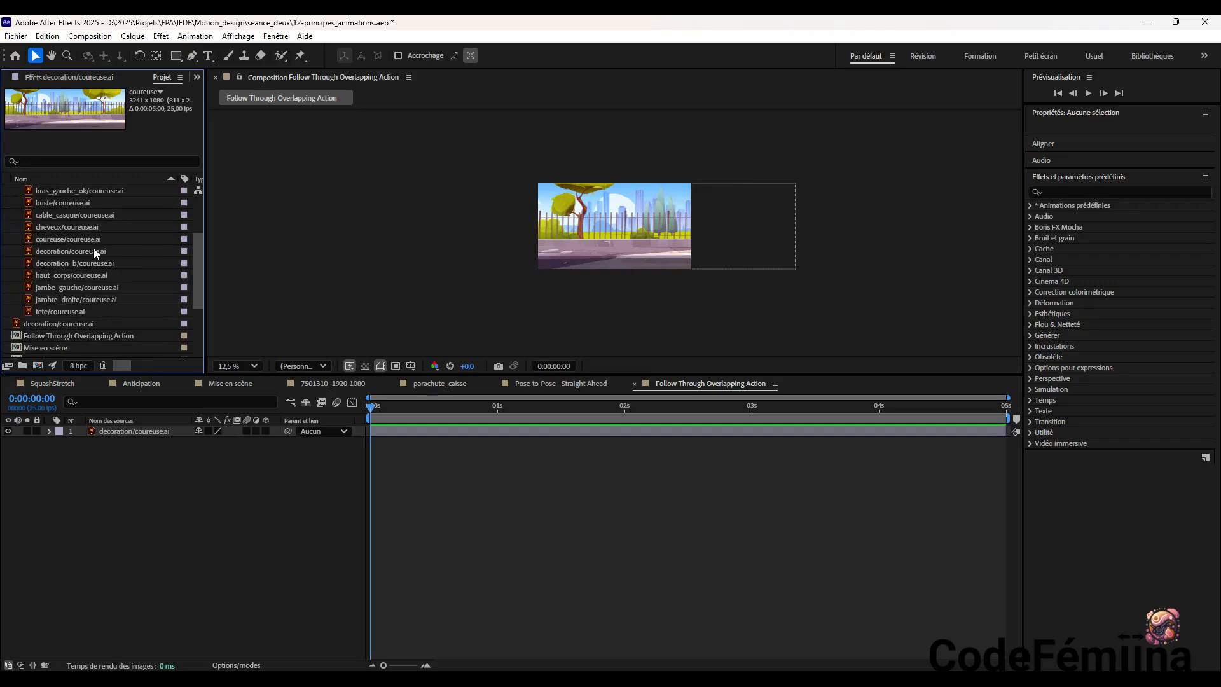
pyautogui.scroll(3, 93, 248)
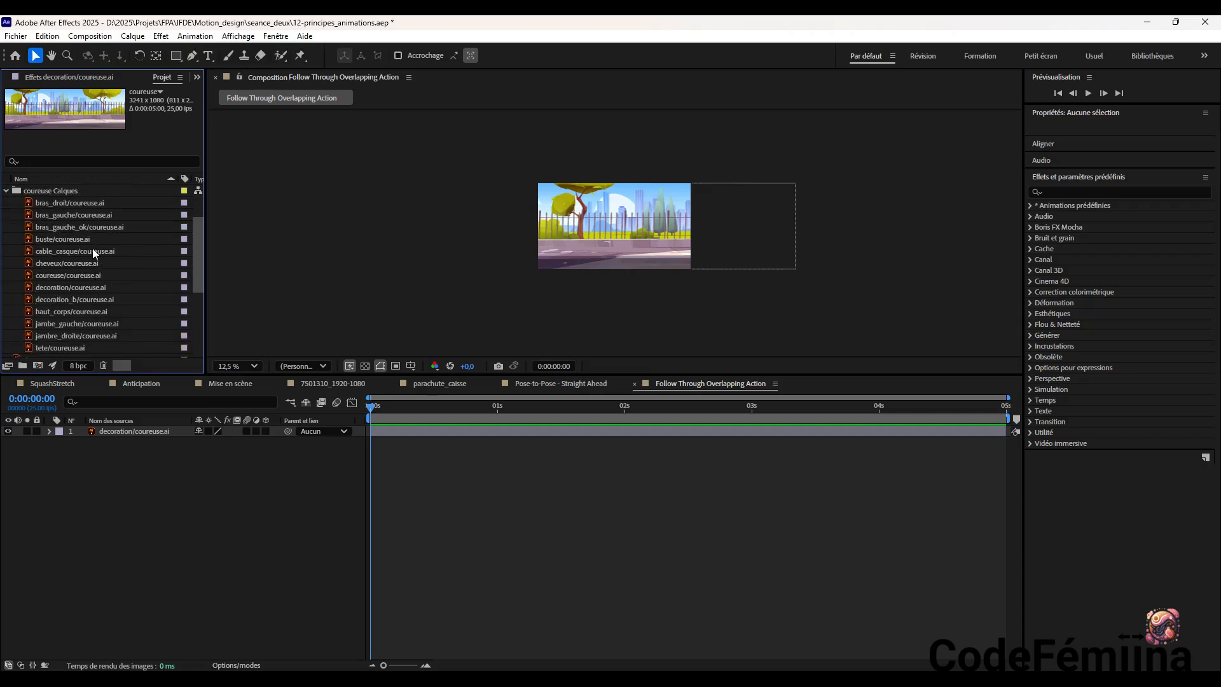
pyautogui.click(60, 202)
pyautogui.click(58, 213)
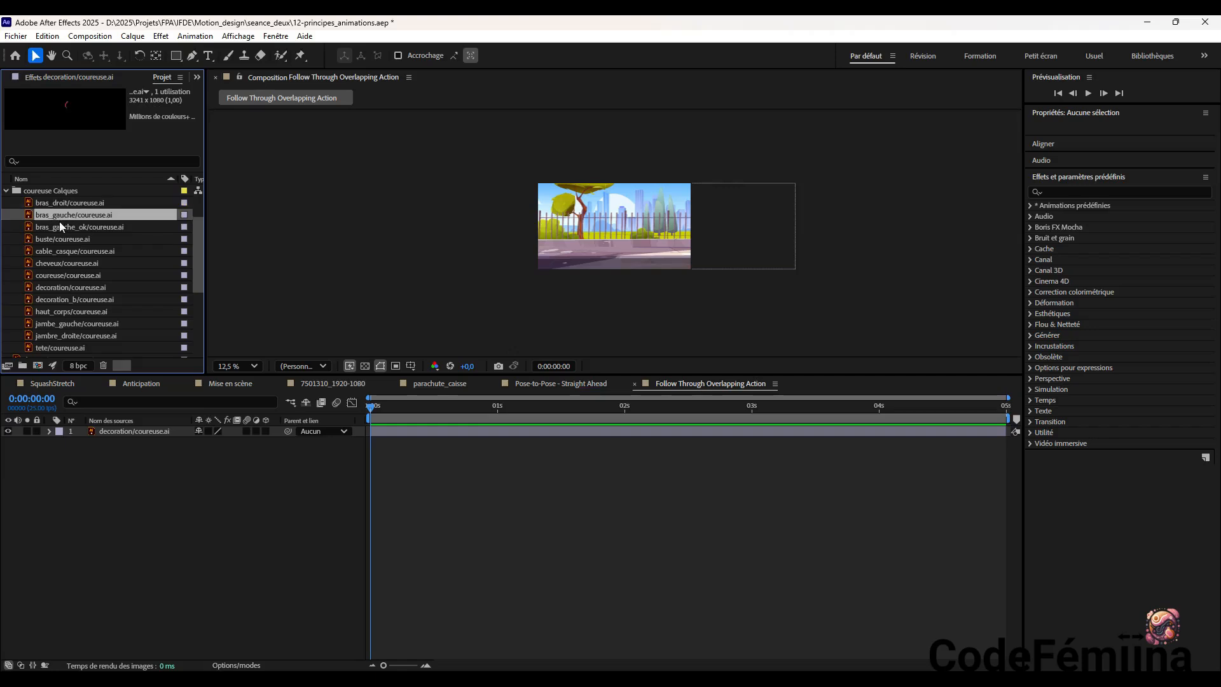
pyautogui.click(59, 225)
pyautogui.click(65, 250)
pyautogui.click(66, 262)
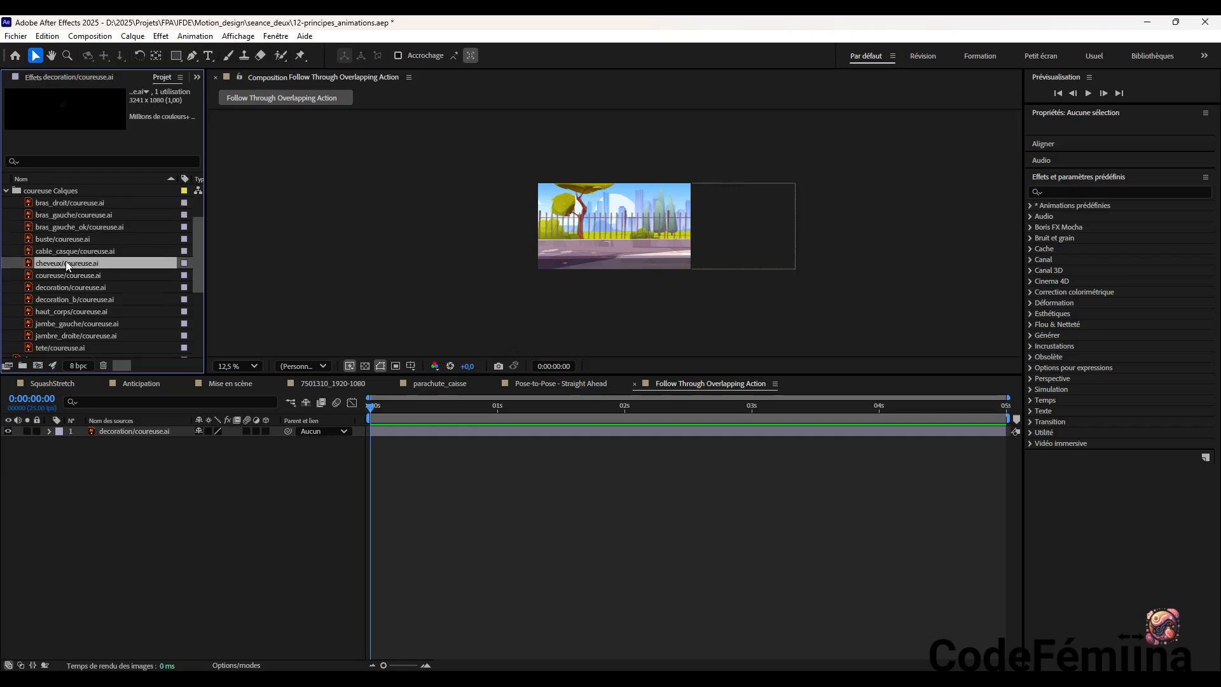
pyautogui.click(70, 274)
pyautogui.click(71, 286)
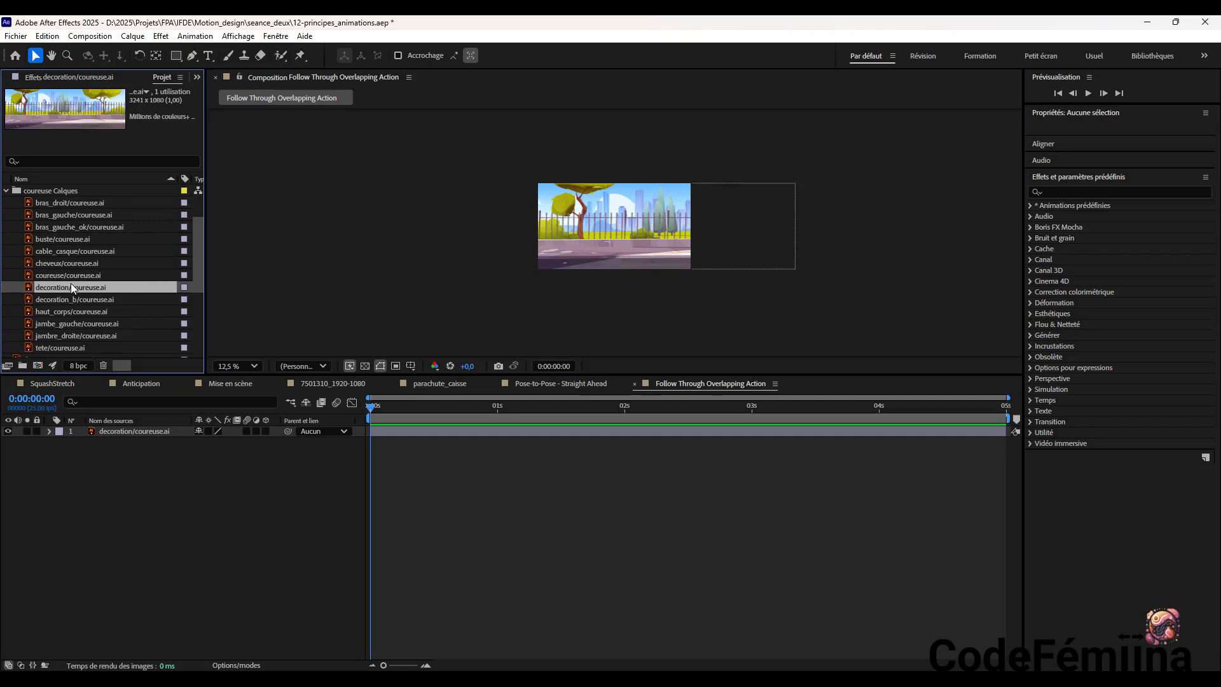
pyautogui.click(75, 275)
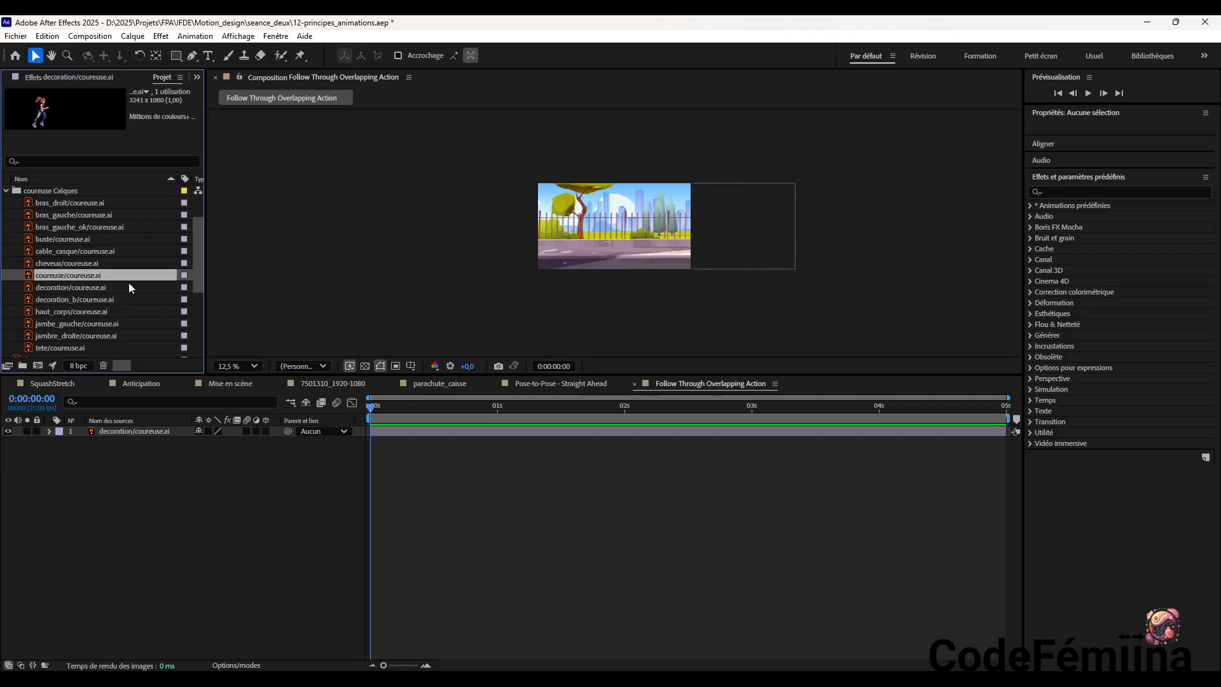
# Add the coureuse/coureuse.ai runner layer to the Follow Through Overlapping Action timeline and position it at about 1640, 556
pyautogui.moveTo(95, 274); pyautogui.dragTo(112, 476)
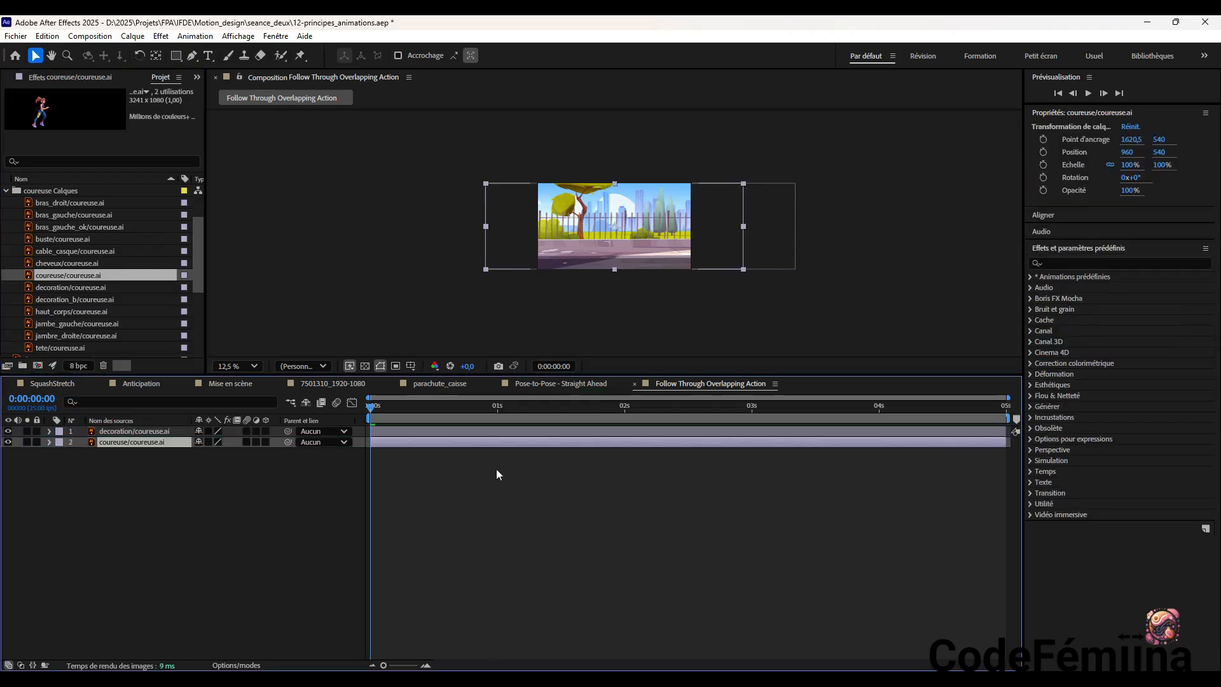
pyautogui.moveTo(533, 235); pyautogui.dragTo(569, 240)
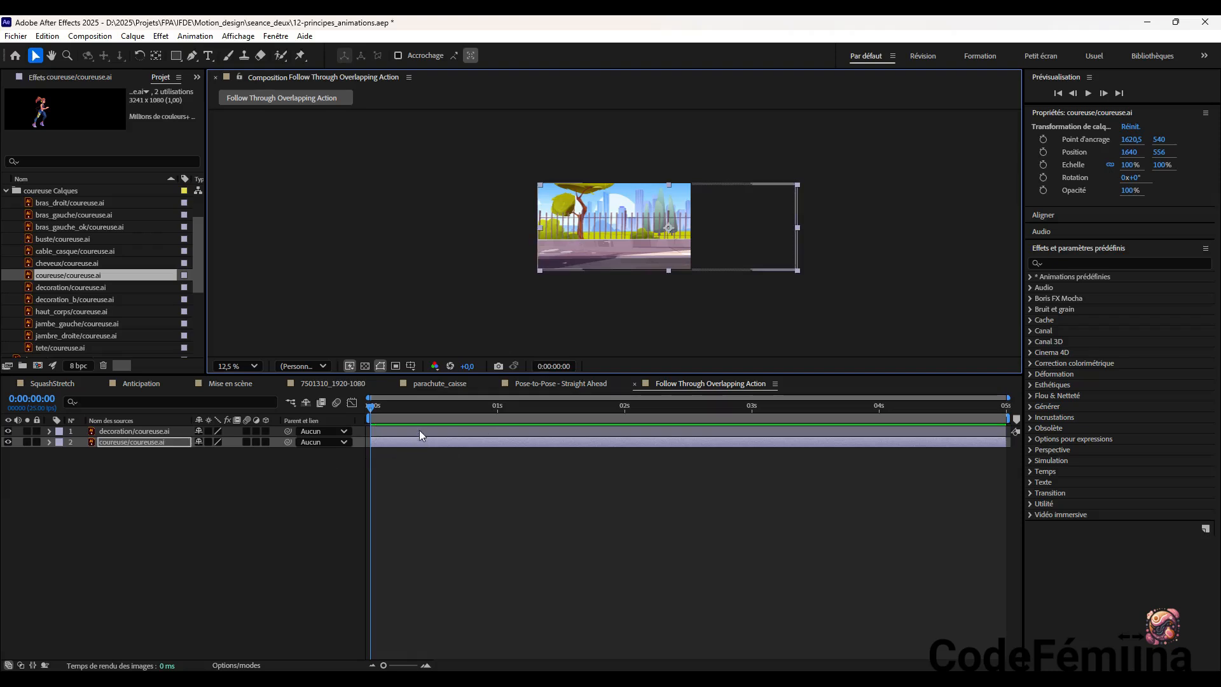
pyautogui.click(421, 450)
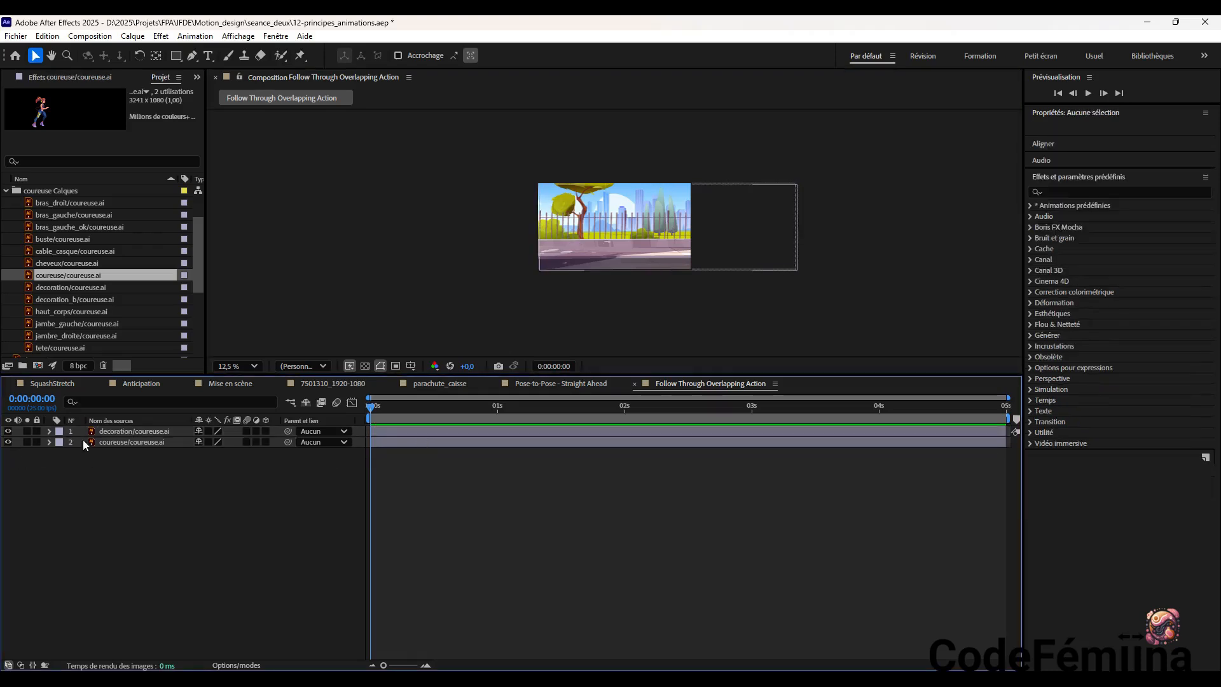
# Place the decoration layer beneath the runner layer in the stacking order and leave only the composition view open
pyautogui.moveTo(80, 435); pyautogui.dragTo(79, 449)
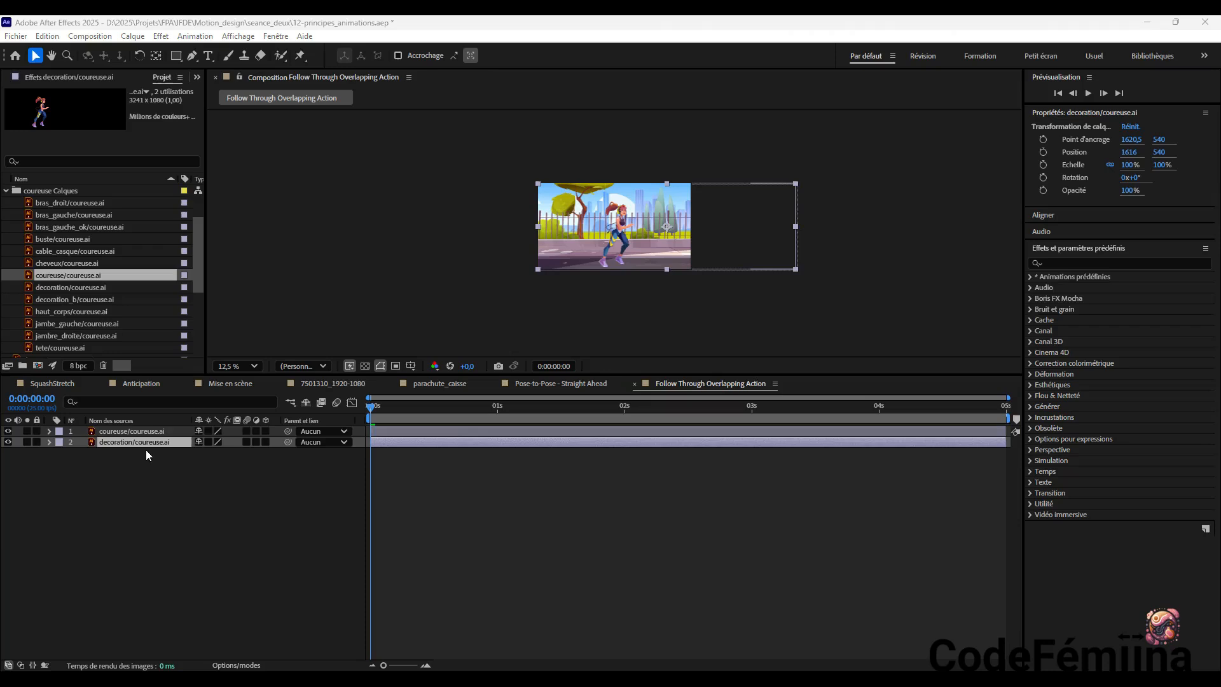
pyautogui.moveTo(151, 433); pyautogui.dragTo(148, 444)
pyautogui.doubleClick(148, 430)
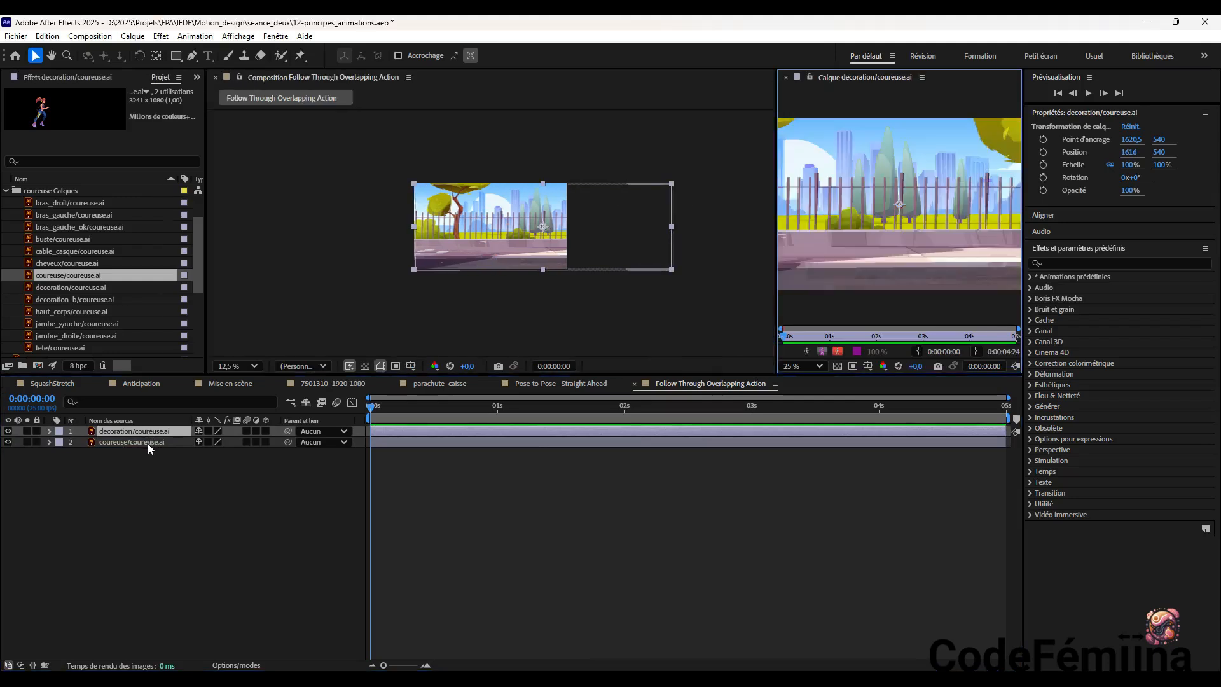
pyautogui.moveTo(149, 429); pyautogui.dragTo(149, 442)
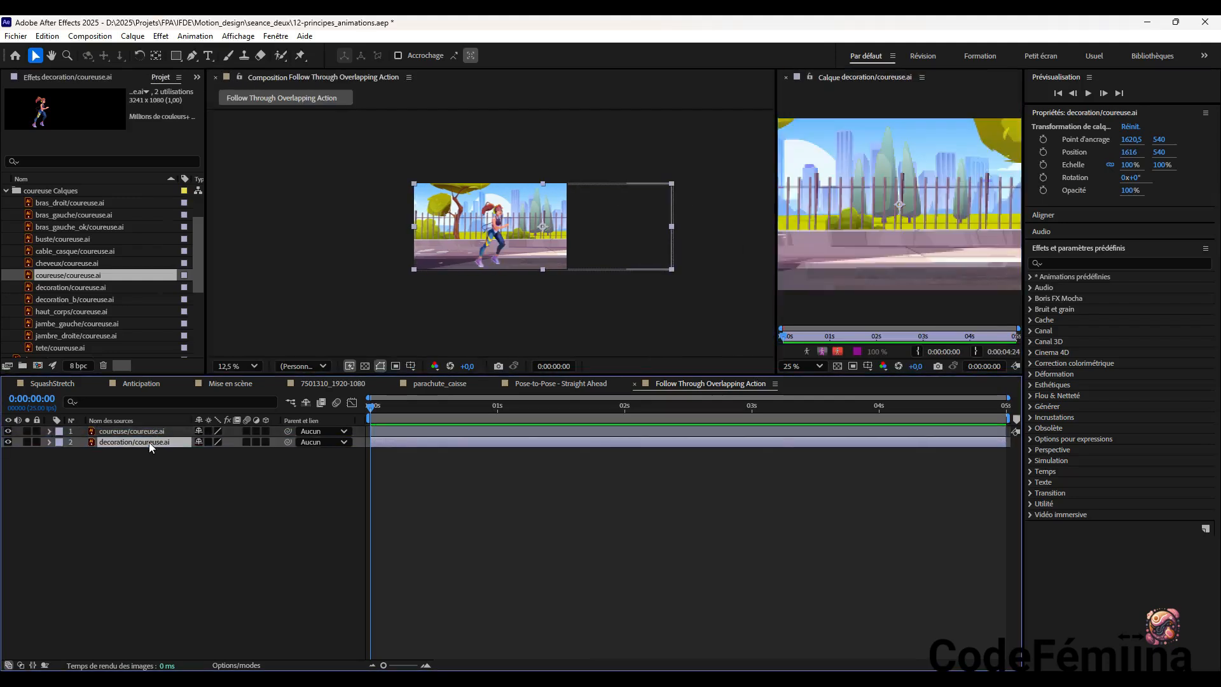
pyautogui.click(785, 78)
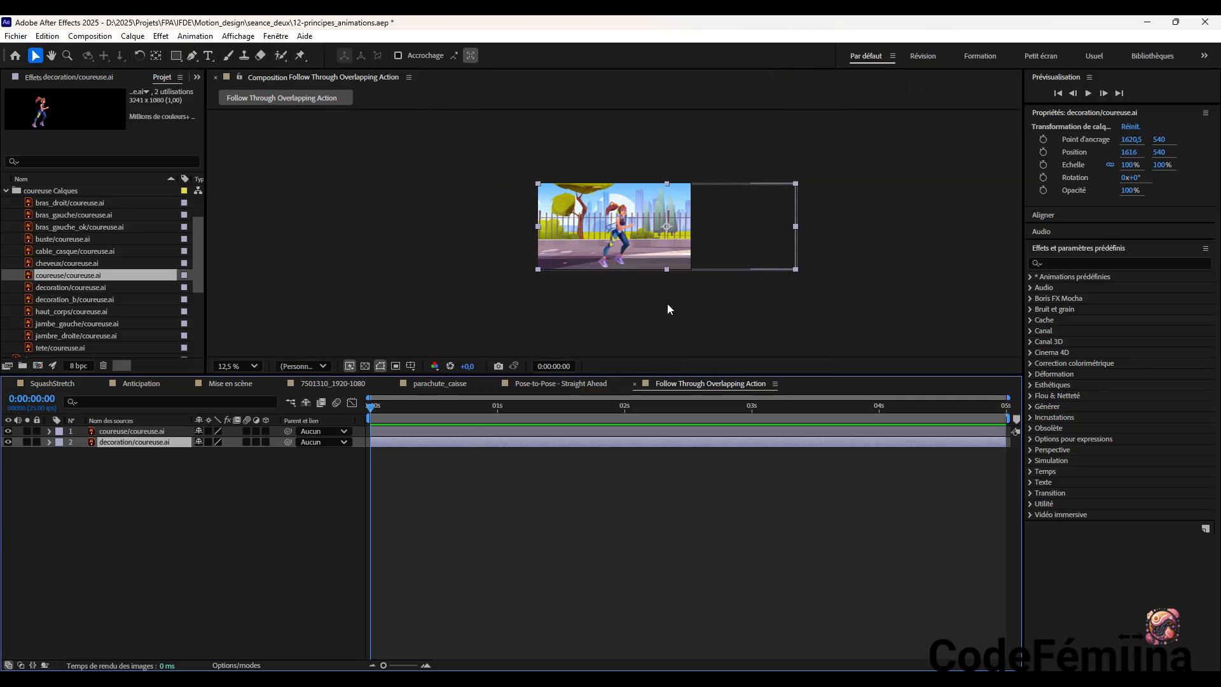
# Lock the coureuse/coureuse.ai runner layer in the timeline
pyautogui.scroll(2, 668, 309)
pyautogui.scroll(-1, 667, 310)
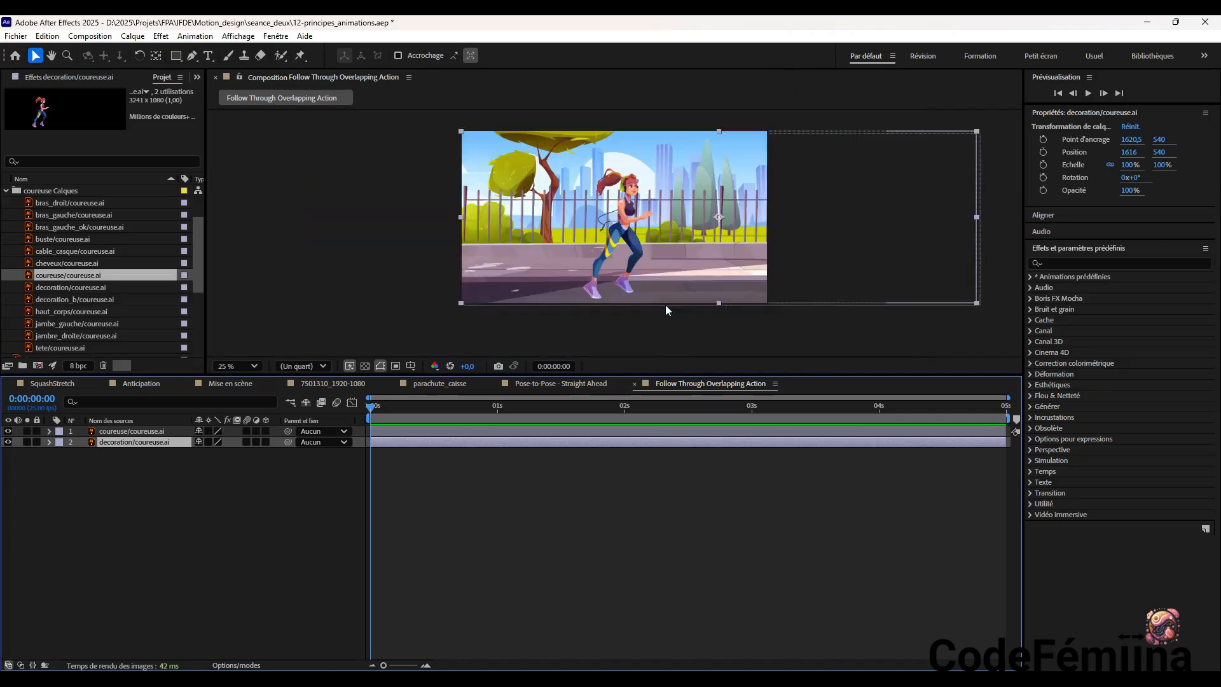
pyautogui.moveTo(624, 244)
pyautogui.mouseDown()
pyautogui.moveTo(436, 251)
pyautogui.moveTo(661, 245)
pyautogui.moveTo(632, 247)
pyautogui.mouseUp()
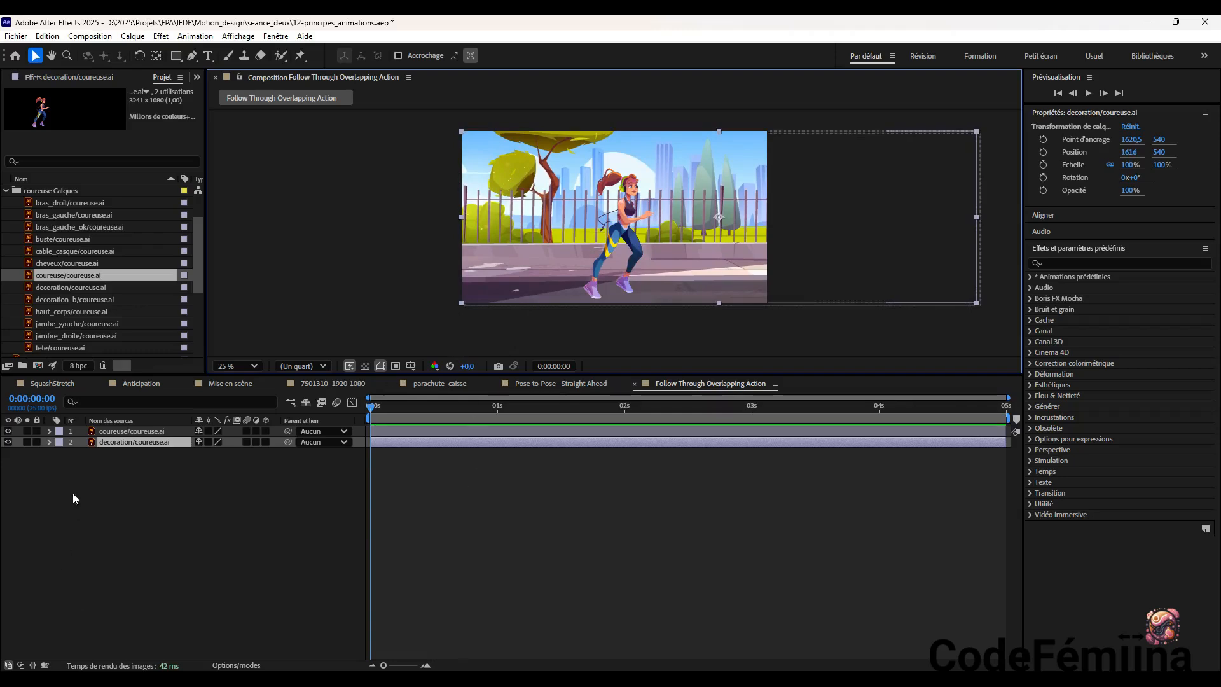
pyautogui.click(28, 432)
pyautogui.click(26, 432)
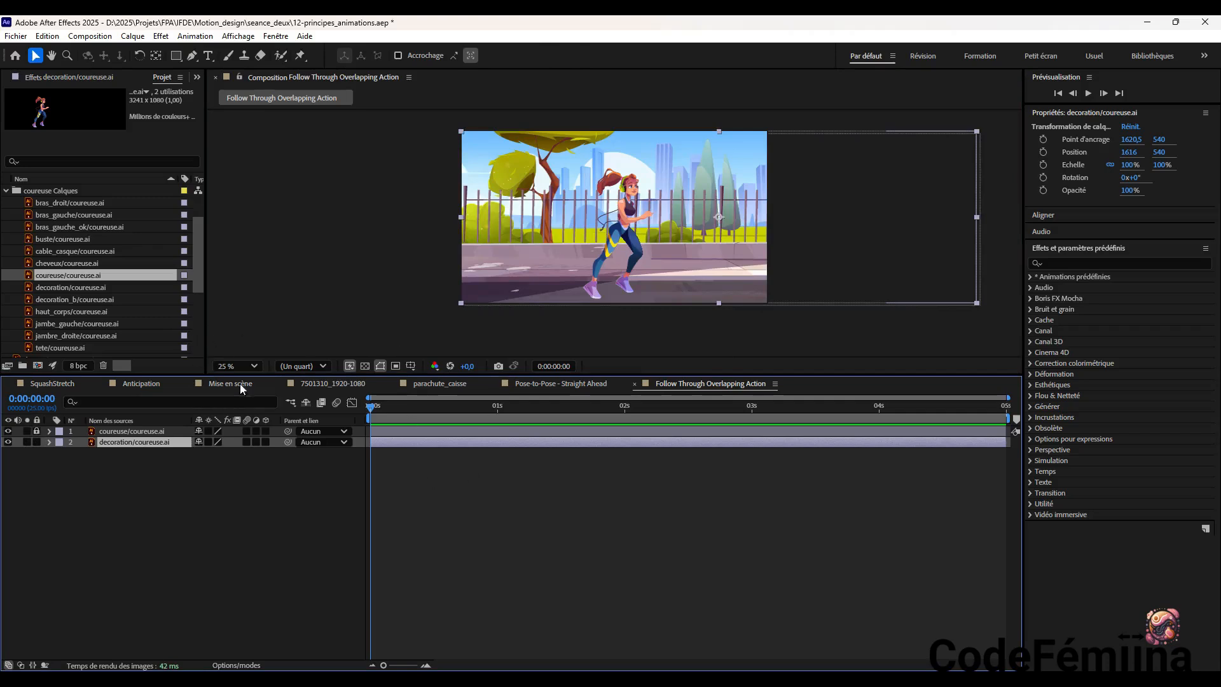
# Set a Position keyframe of 1616, 540 on the decoration layer at 0:00:00:00, and go to 0:00:04:24
pyautogui.press('p')
pyautogui.click(82, 453)
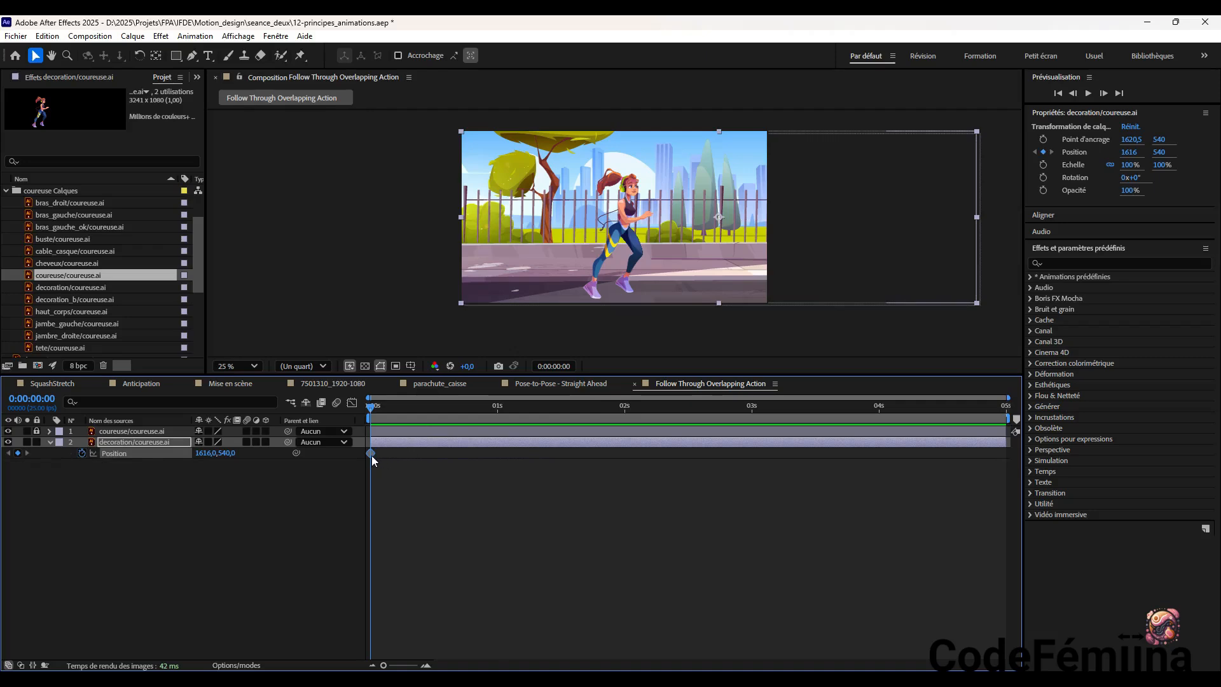
pyautogui.moveTo(372, 456)
pyautogui.mouseDown()
pyautogui.moveTo(521, 464)
pyautogui.moveTo(372, 454)
pyautogui.mouseUp()
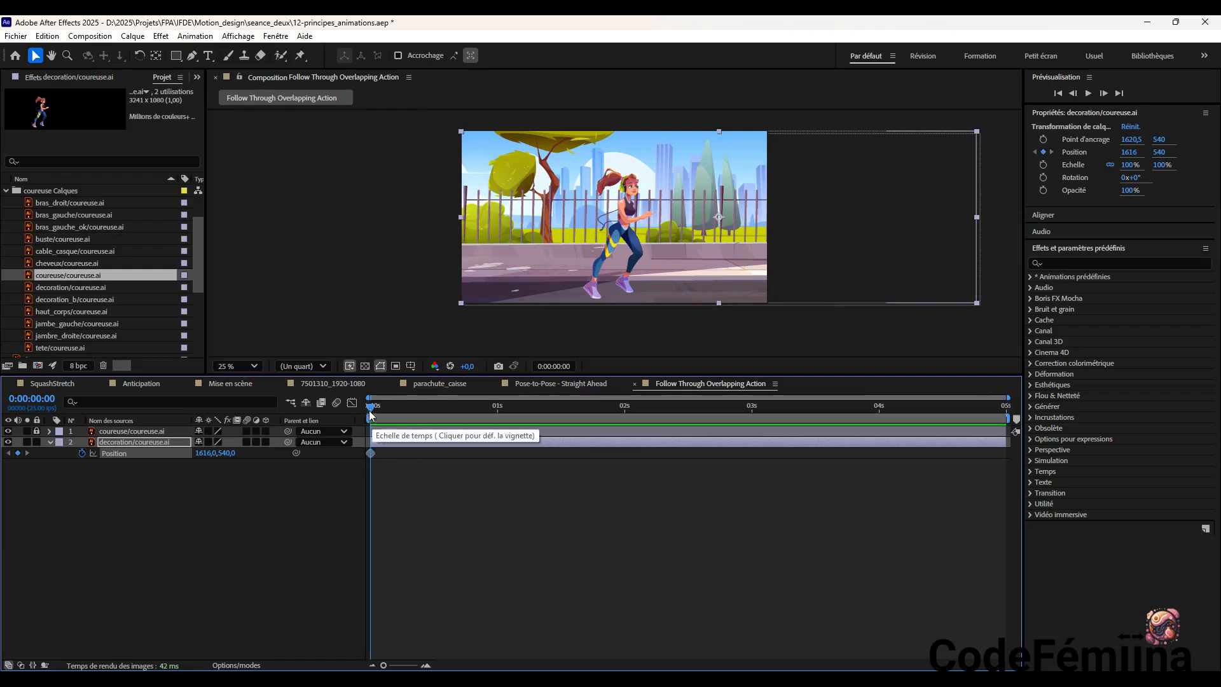
pyautogui.press('space')
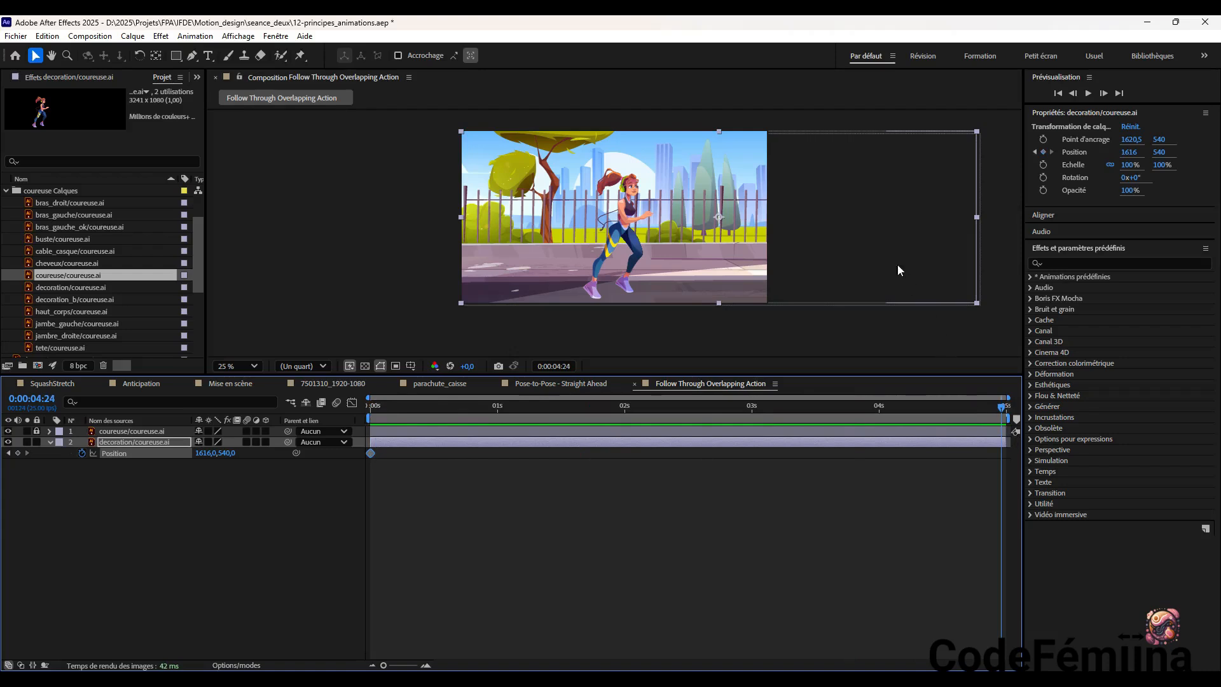
# Try sliding the decoration background left to 288, 544 and to 400, 308, undoing each move
pyautogui.moveTo(898, 264); pyautogui.dragTo(687, 269)
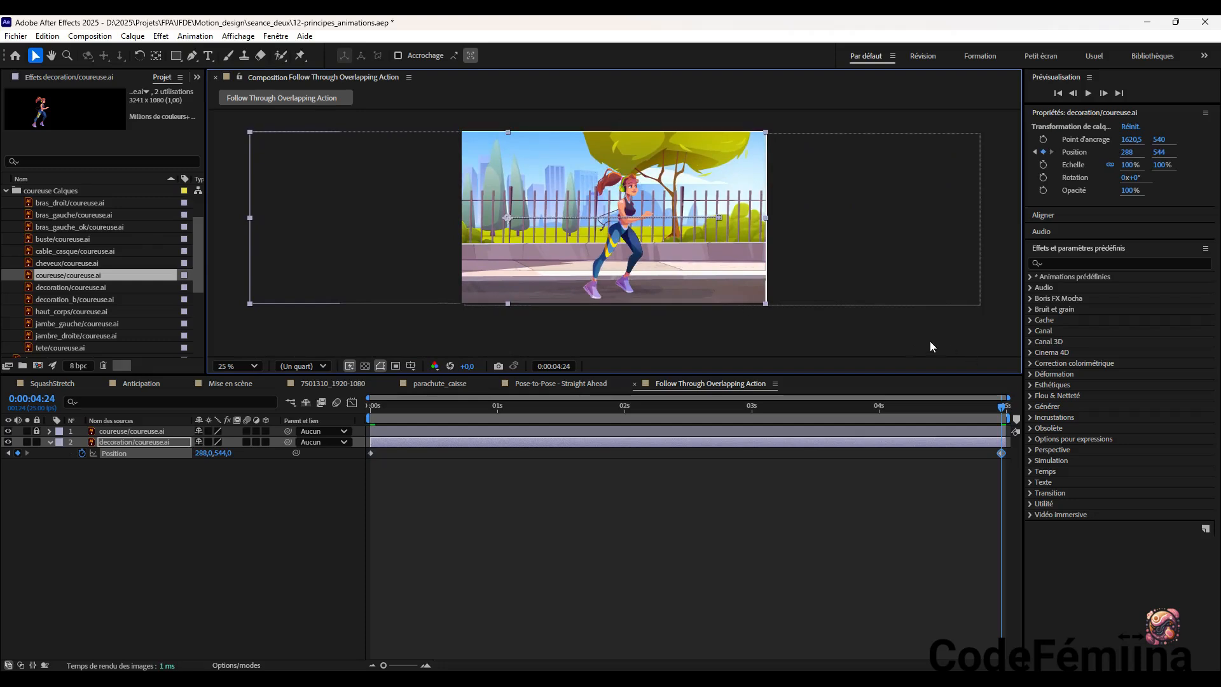
pyautogui.hotkey('ctrl', 'z')
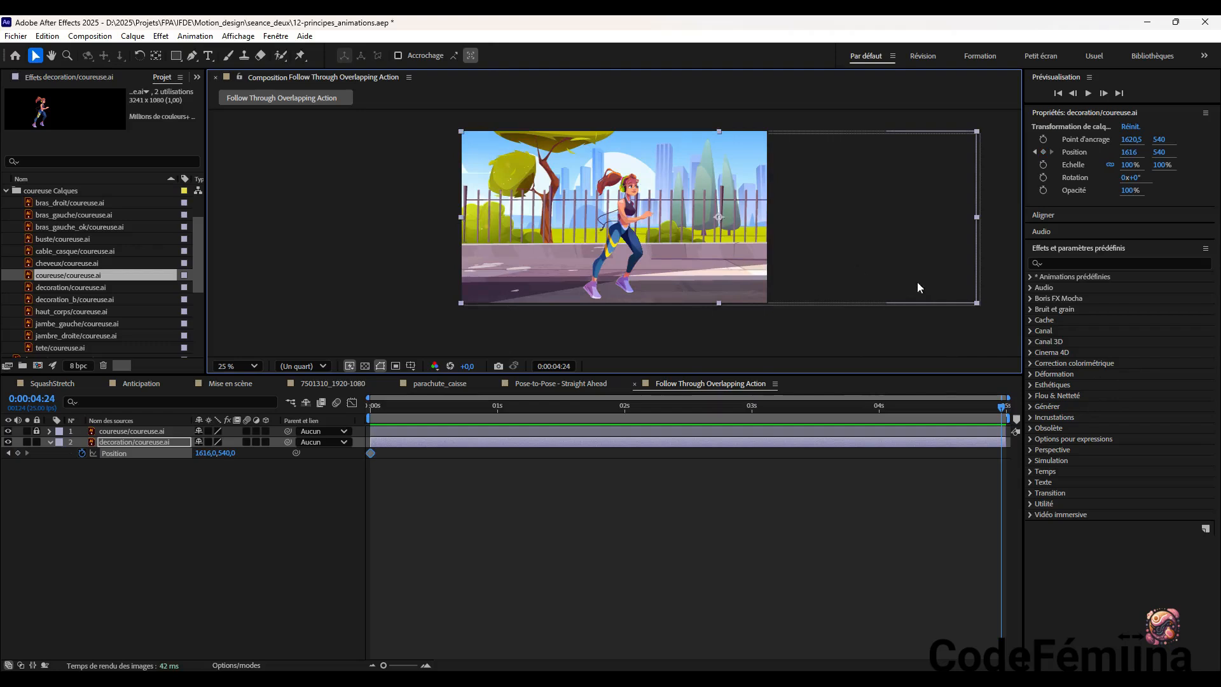
pyautogui.moveTo(948, 292); pyautogui.dragTo(753, 251)
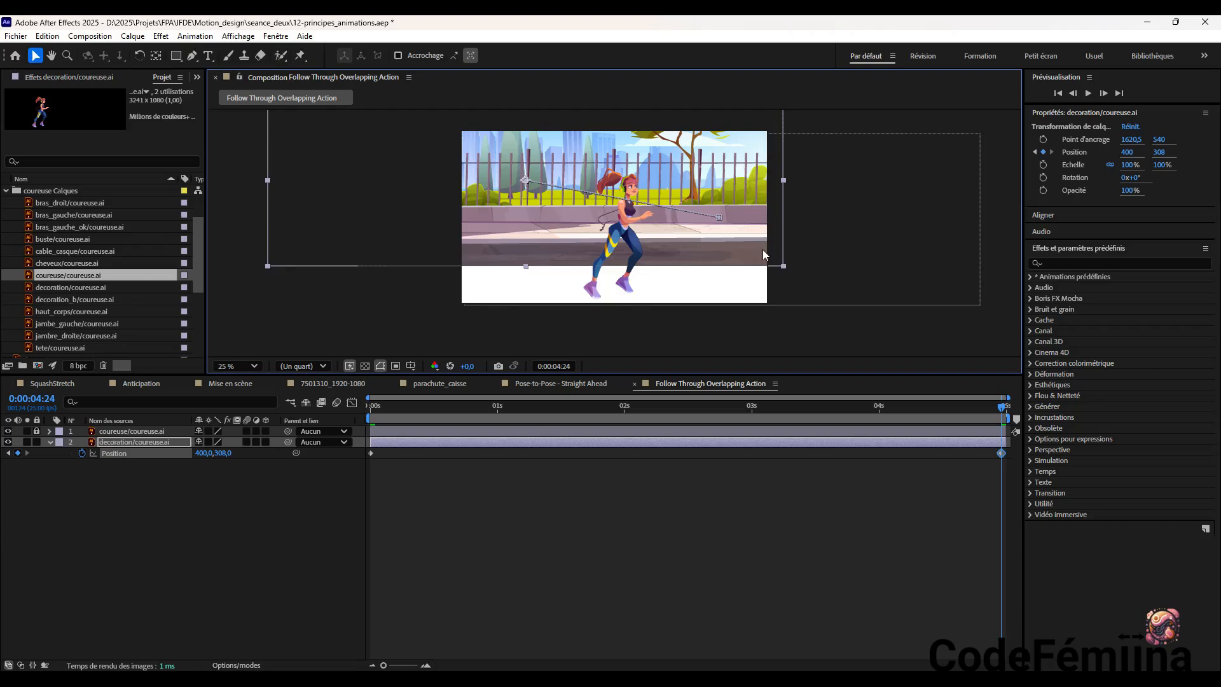
pyautogui.hotkey('ctrl', 'z')
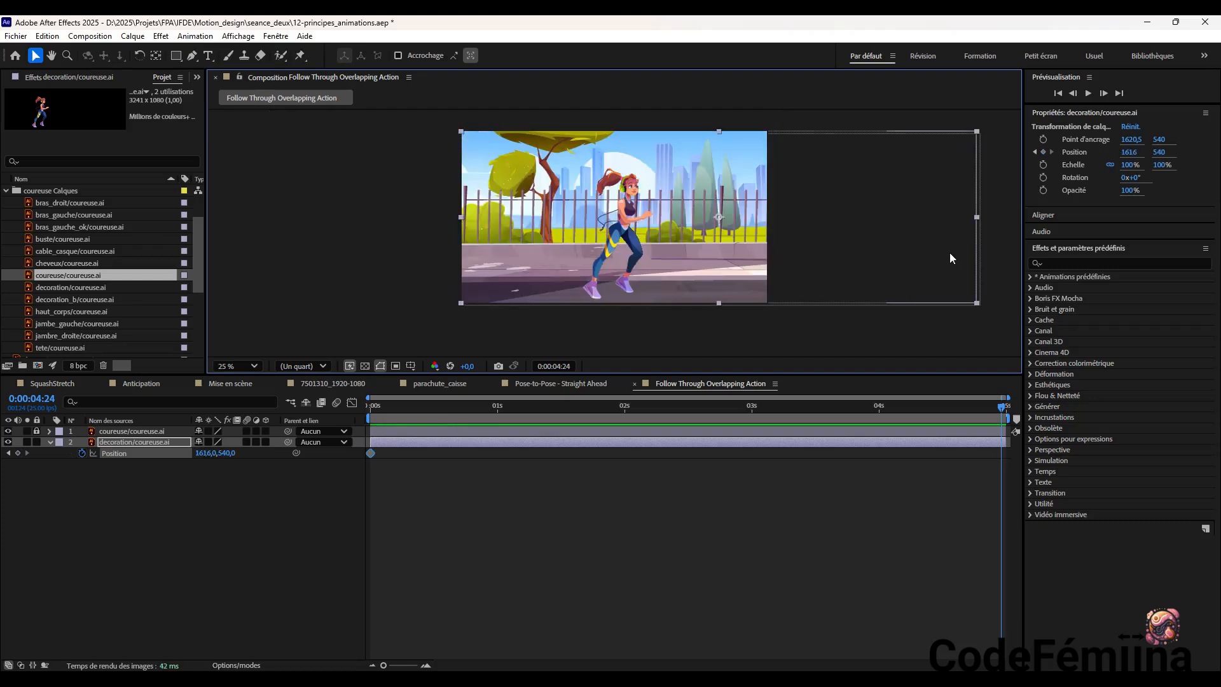
# Slide the decoration background horizontally to about 304, 540 at 0:00:04:24 and preview the scrolling from the start
pyautogui.moveTo(956, 262); pyautogui.dragTo(747, 271)
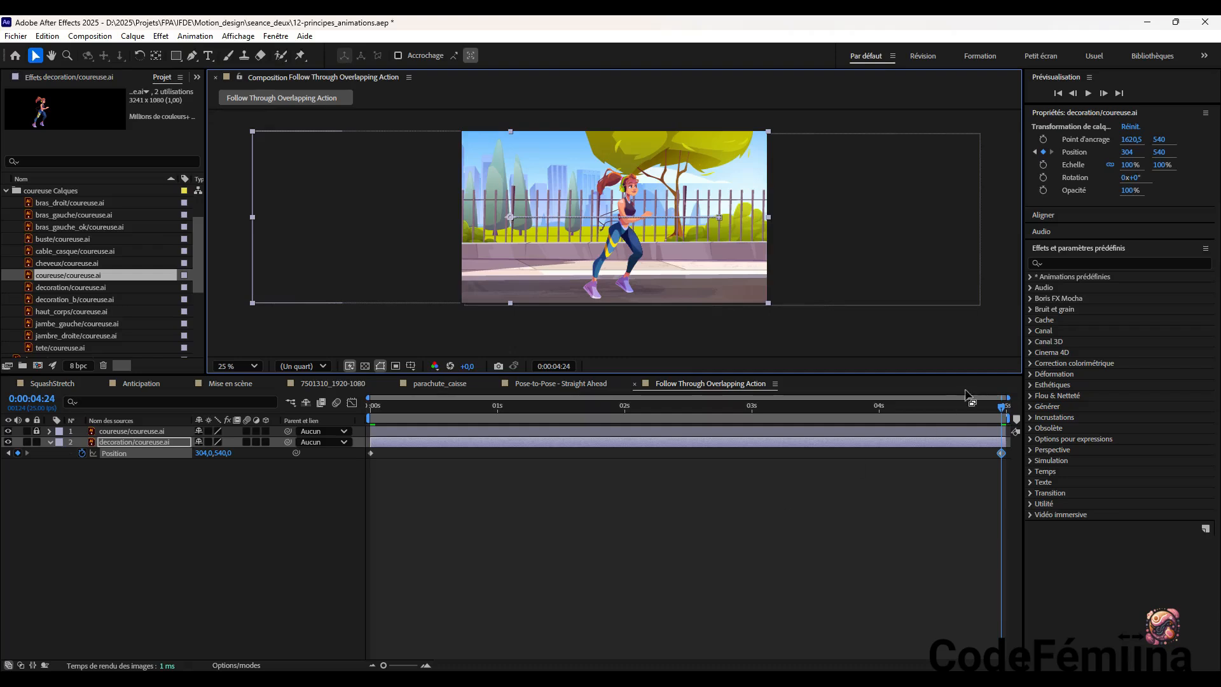
pyautogui.moveTo(1002, 407); pyautogui.dragTo(357, 429)
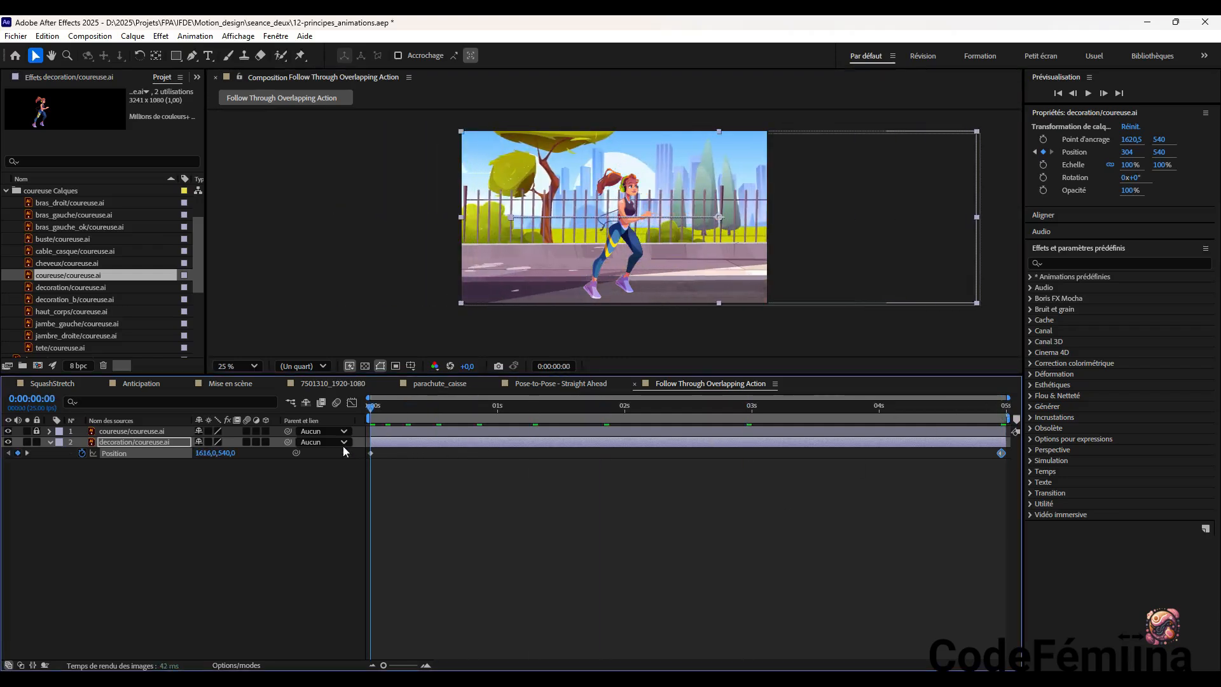
pyautogui.click(1087, 92)
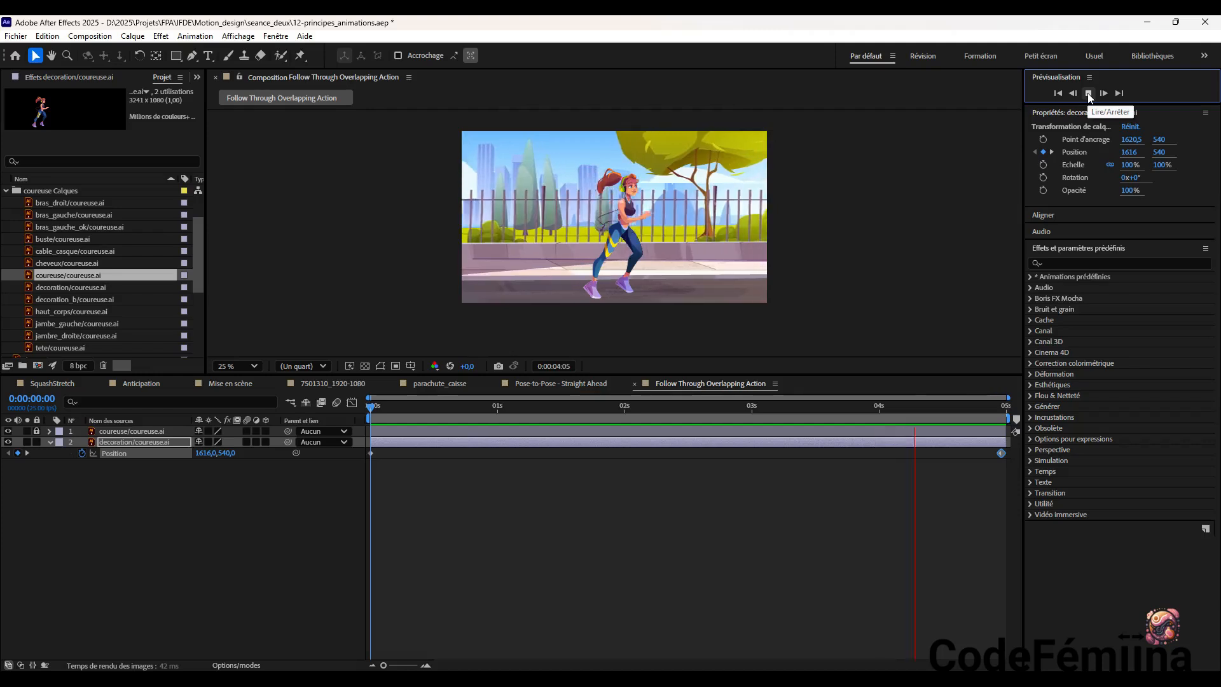
pyautogui.click(1088, 93)
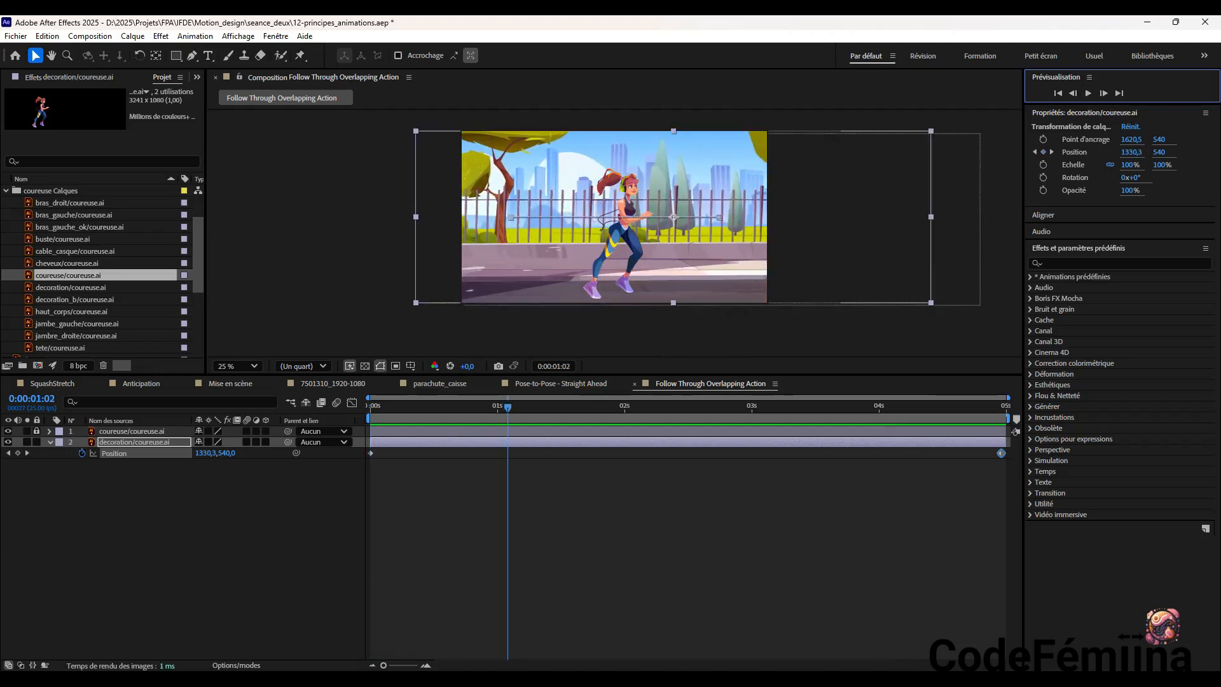
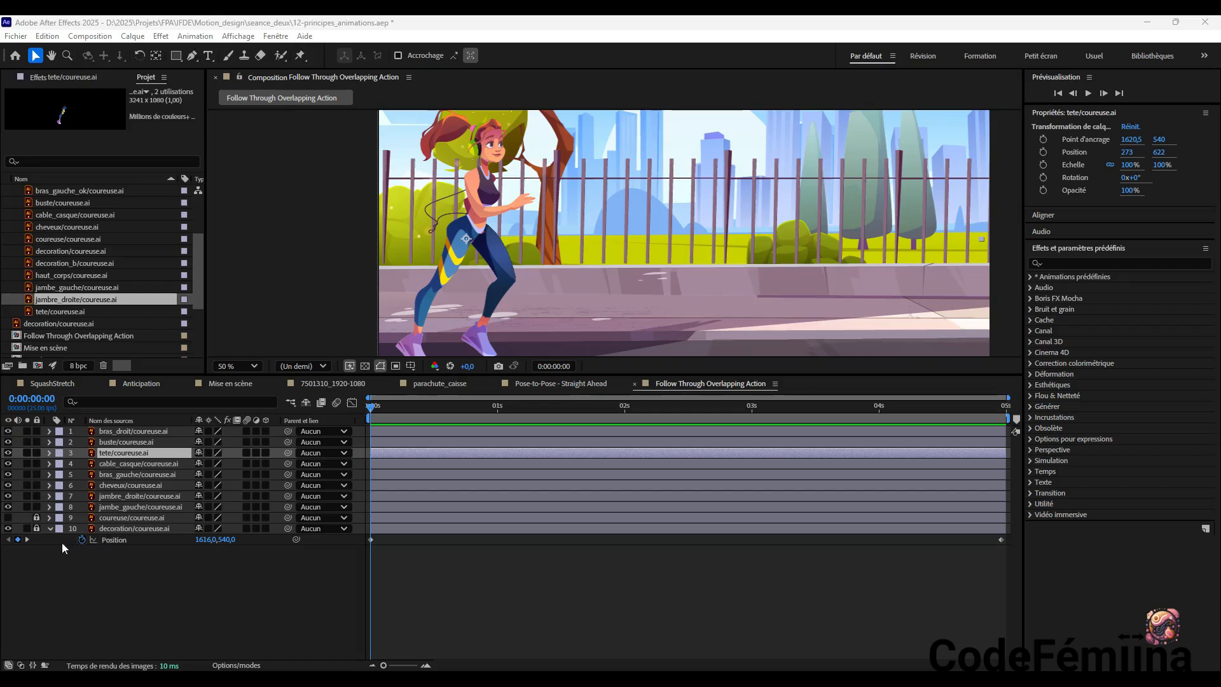
# Toggle the visibility of each runner layer off and on, from bras_droit through jambe_gauche, to identify its body part
pyautogui.click(8, 433)
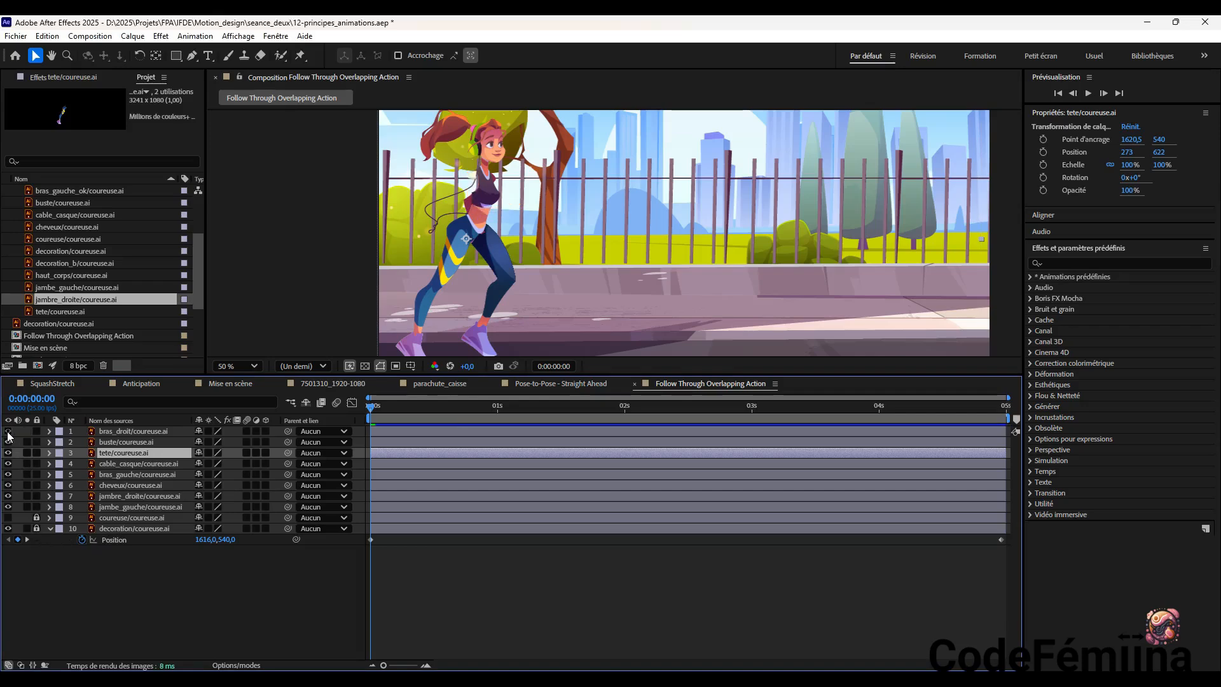
pyautogui.click(8, 431)
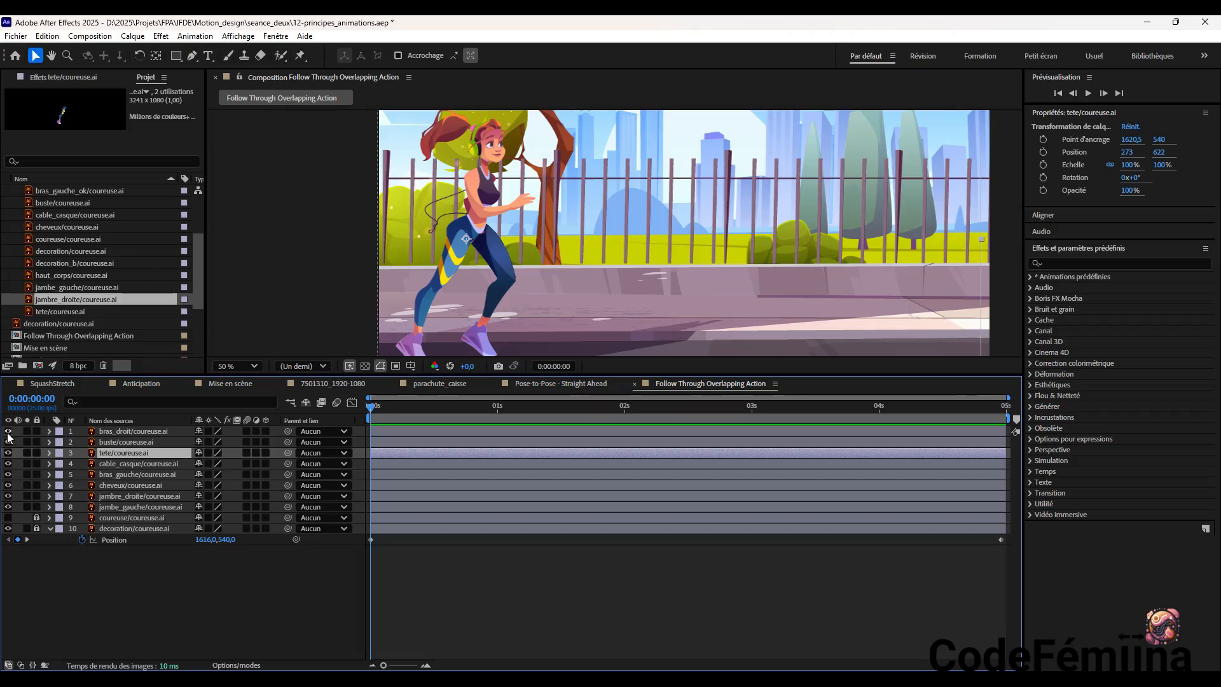
pyautogui.click(8, 442)
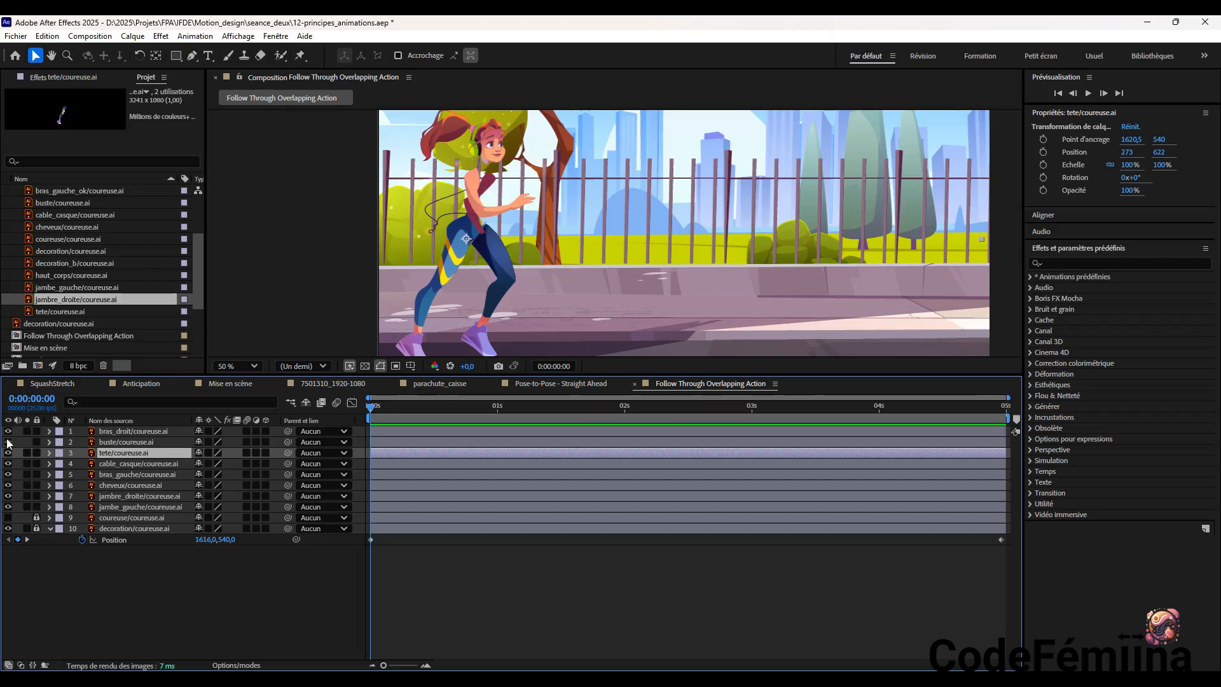
pyautogui.click(8, 442)
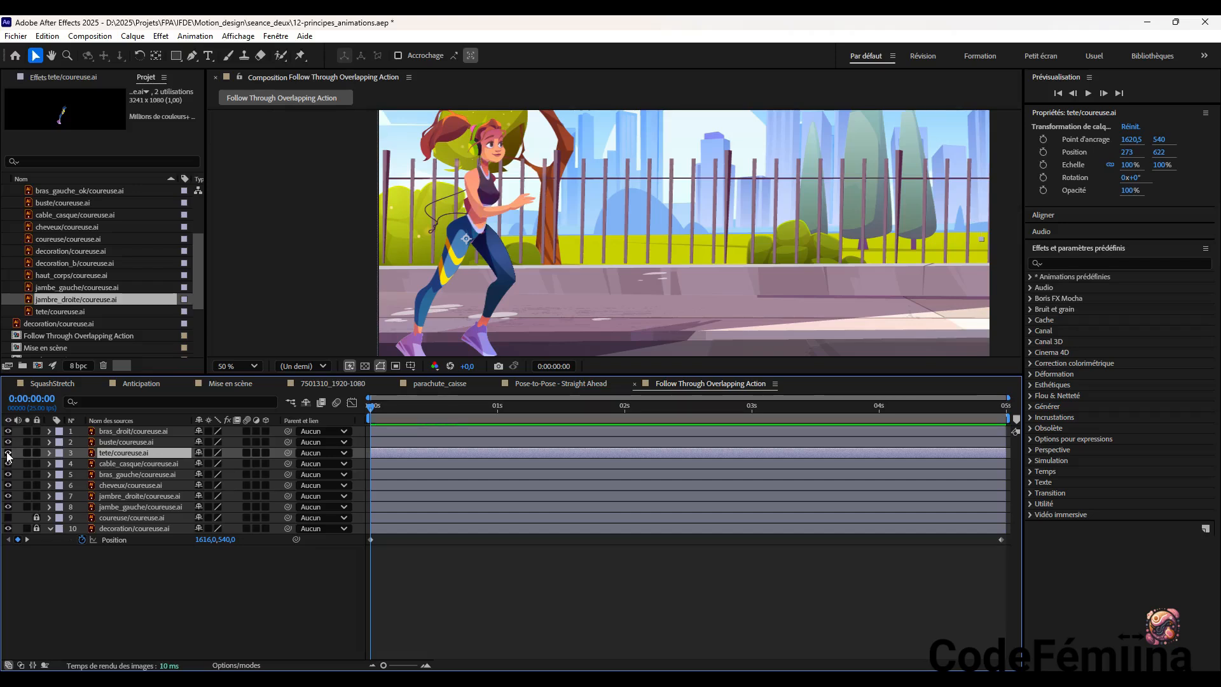
pyautogui.click(8, 453)
pyautogui.click(8, 453)
pyautogui.click(8, 463)
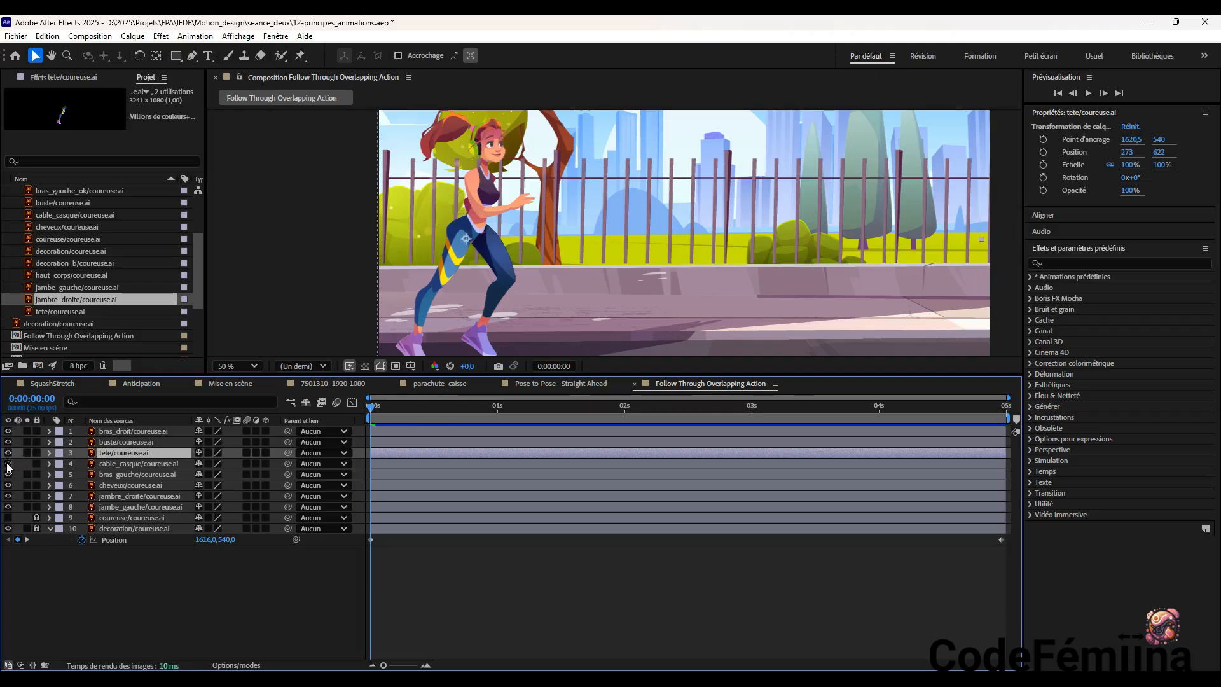
pyautogui.click(8, 464)
pyautogui.click(8, 474)
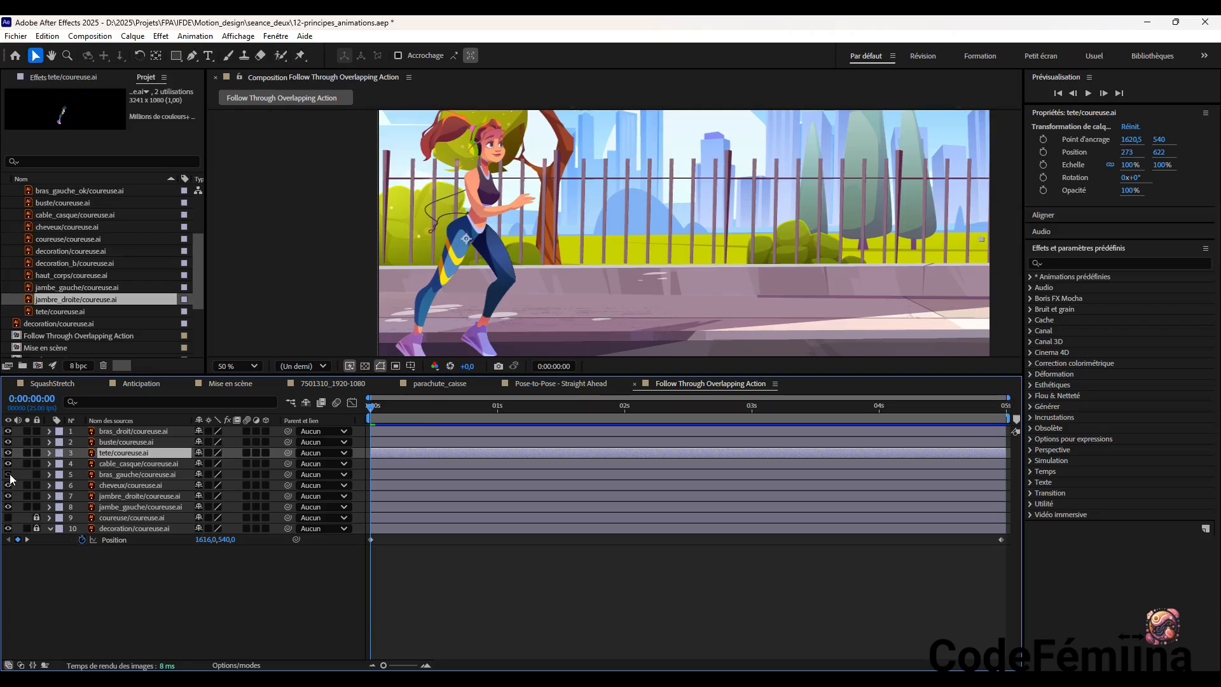
pyautogui.click(9, 475)
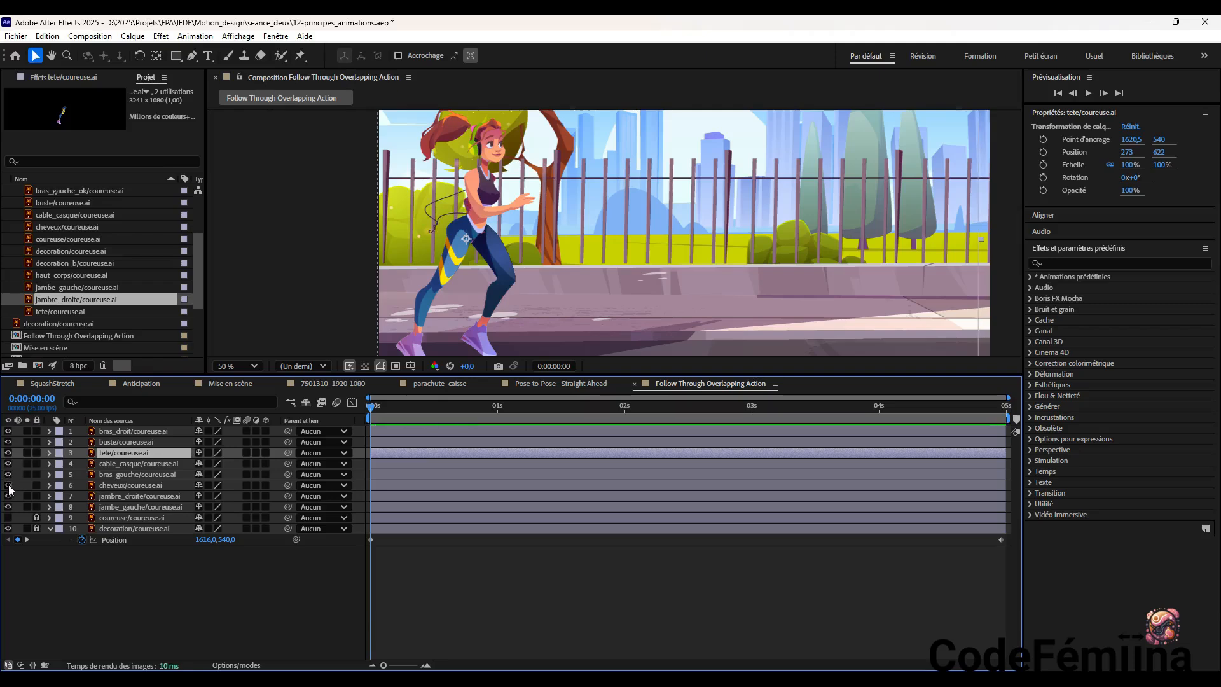
pyautogui.click(8, 486)
pyautogui.click(8, 485)
pyautogui.click(8, 497)
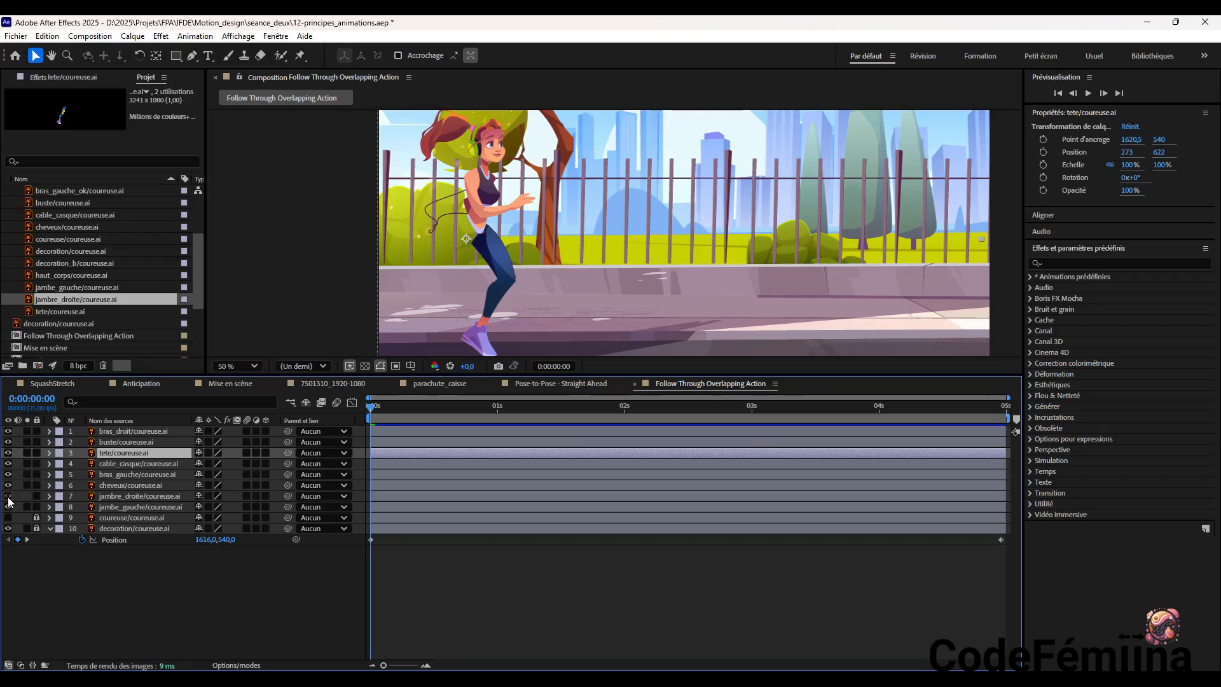
pyautogui.click(8, 497)
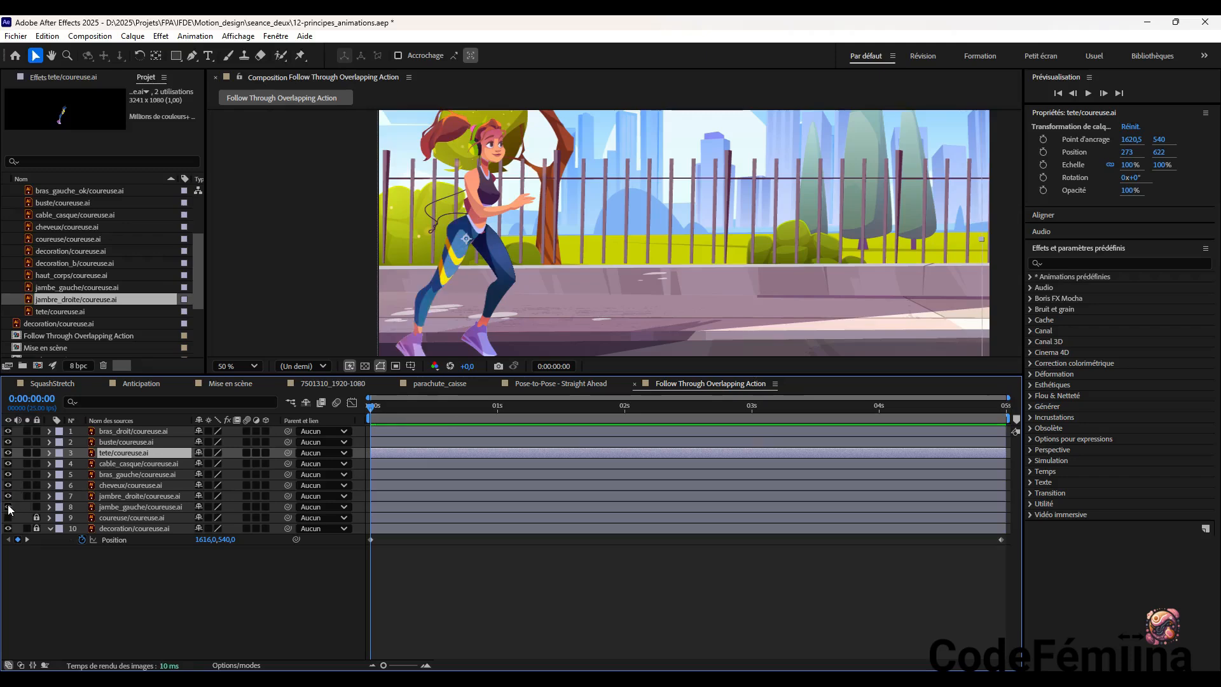
pyautogui.click(8, 507)
pyautogui.click(8, 507)
# Add bras_gauche_ok/coureuse.ai to the composition and place it on the runner's shoulder at about 270, 620
pyautogui.click(100, 189)
pyautogui.moveTo(98, 188); pyautogui.dragTo(112, 433)
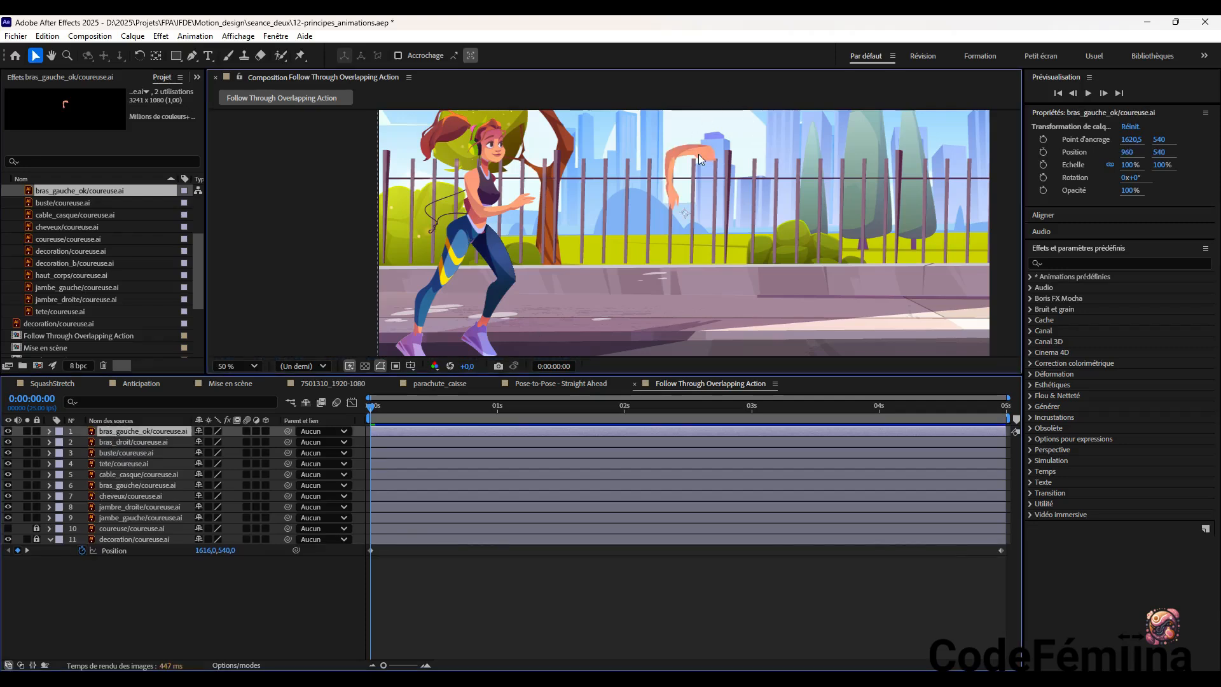
pyautogui.moveTo(698, 154); pyautogui.dragTo(487, 180)
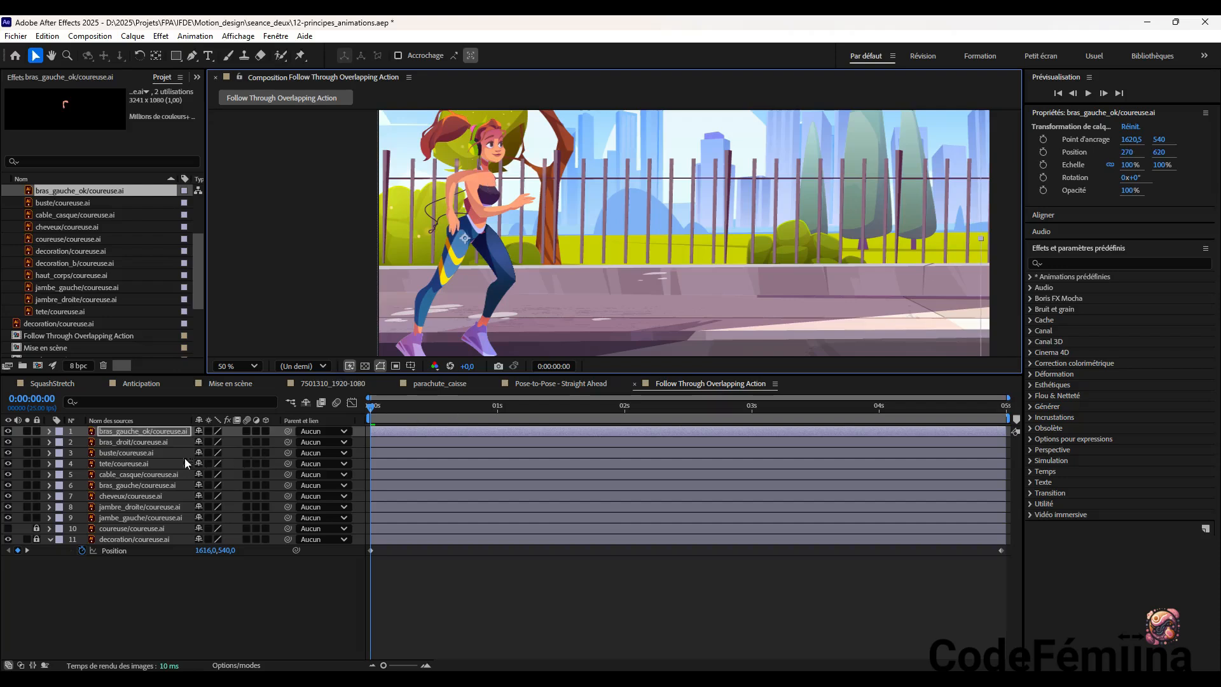
# Move the bras_gauche_ok layer below jambre_droite in the stacking order, check it by toggling its visibility, and save the project
pyautogui.click(163, 433)
pyautogui.moveTo(163, 433); pyautogui.dragTo(163, 453)
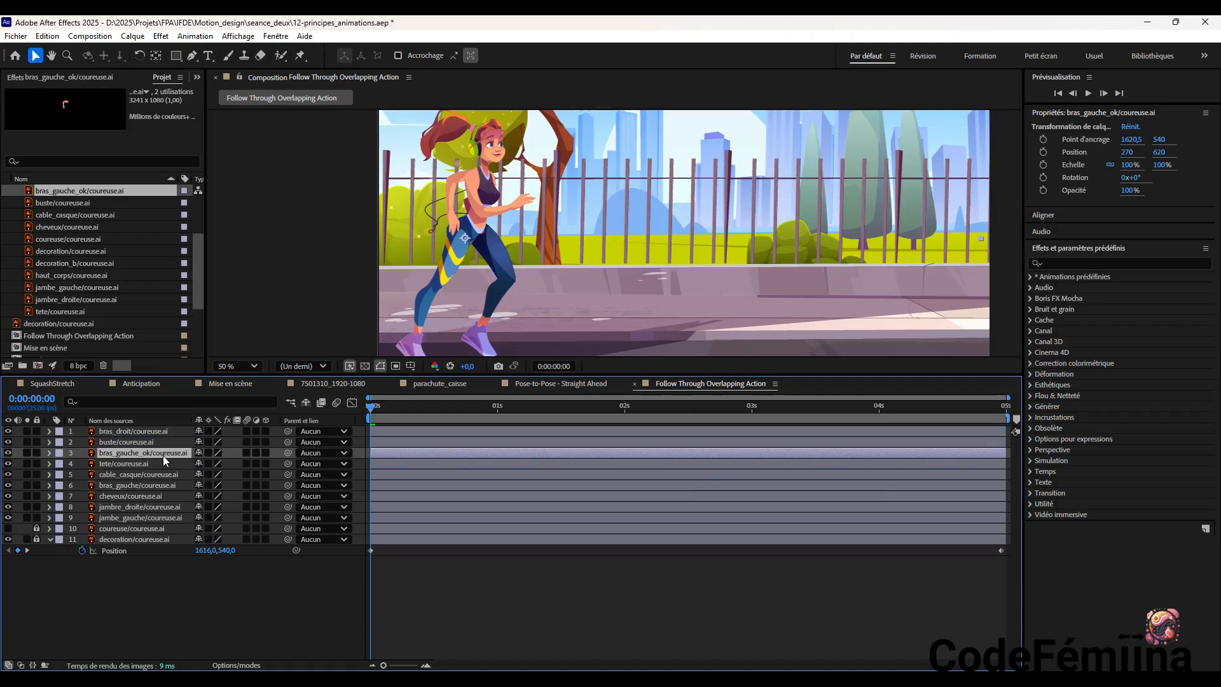
pyautogui.moveTo(162, 455); pyautogui.dragTo(162, 510)
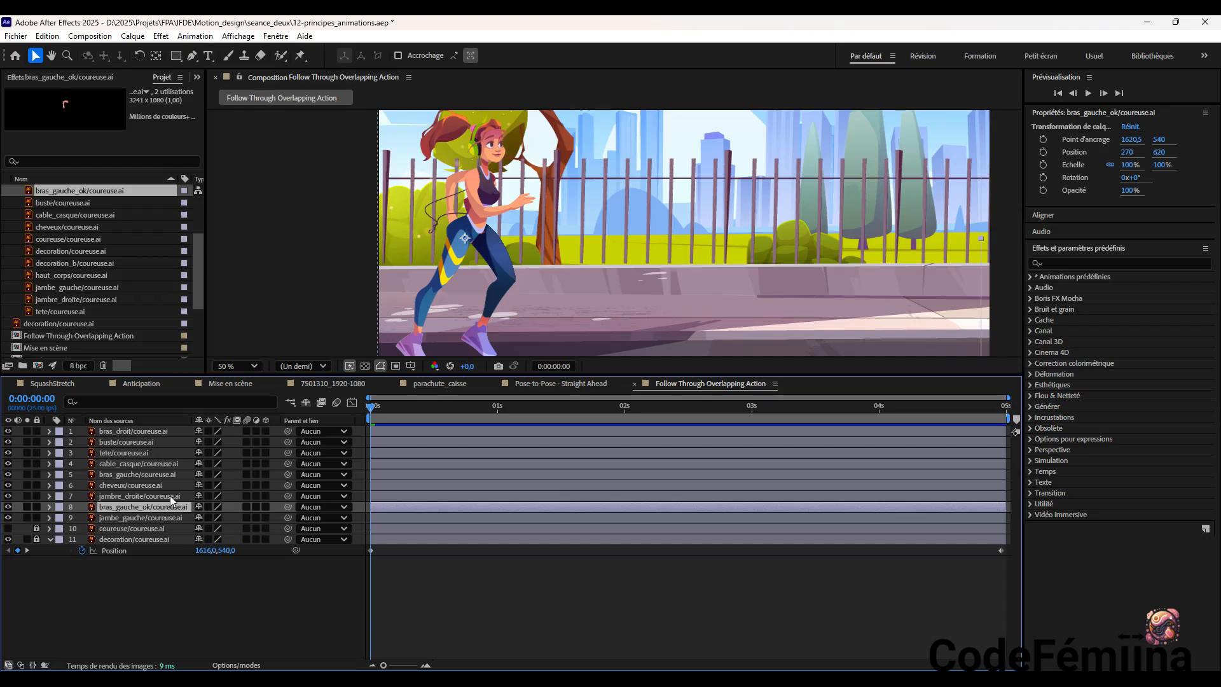
pyautogui.click(9, 507)
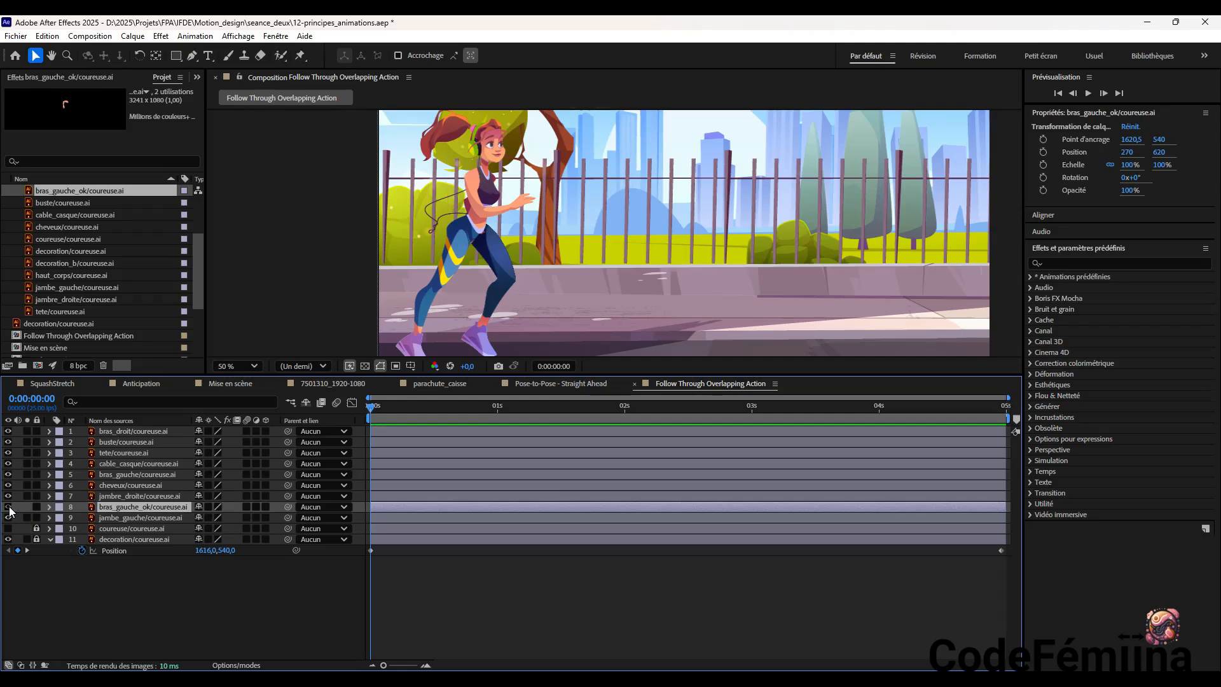
pyautogui.hotkey('ctrl', 's')
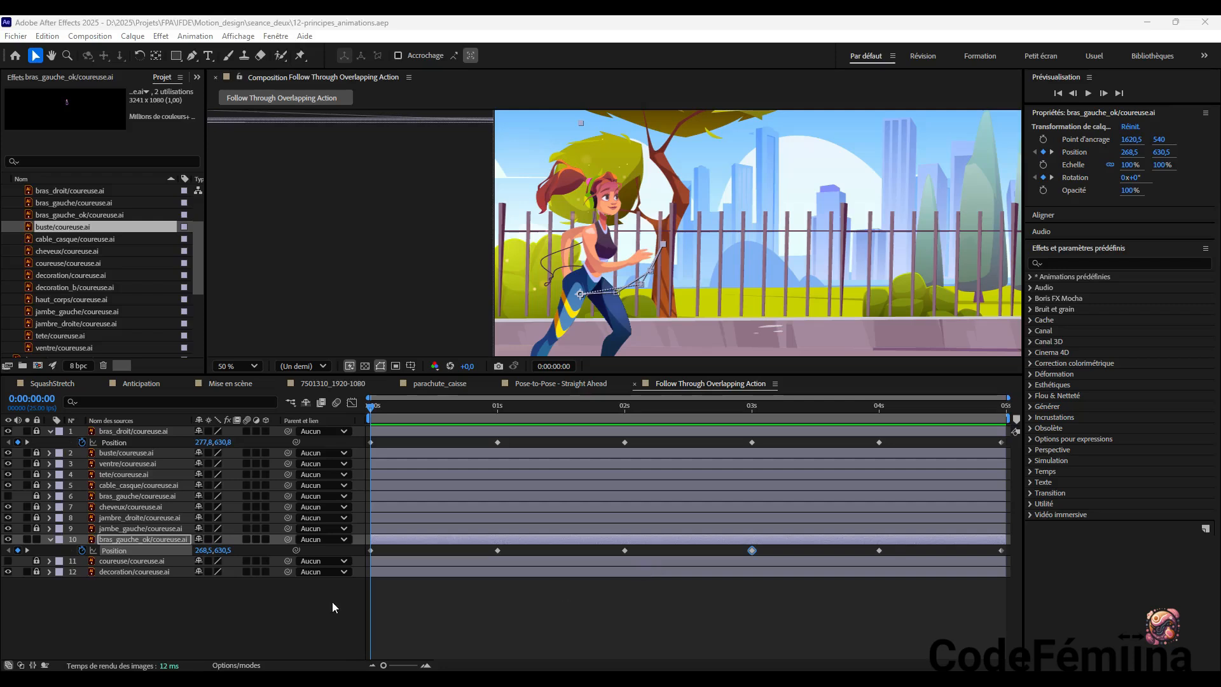
# Deselect all layers and preview the runner's arm animation
pyautogui.click(311, 605)
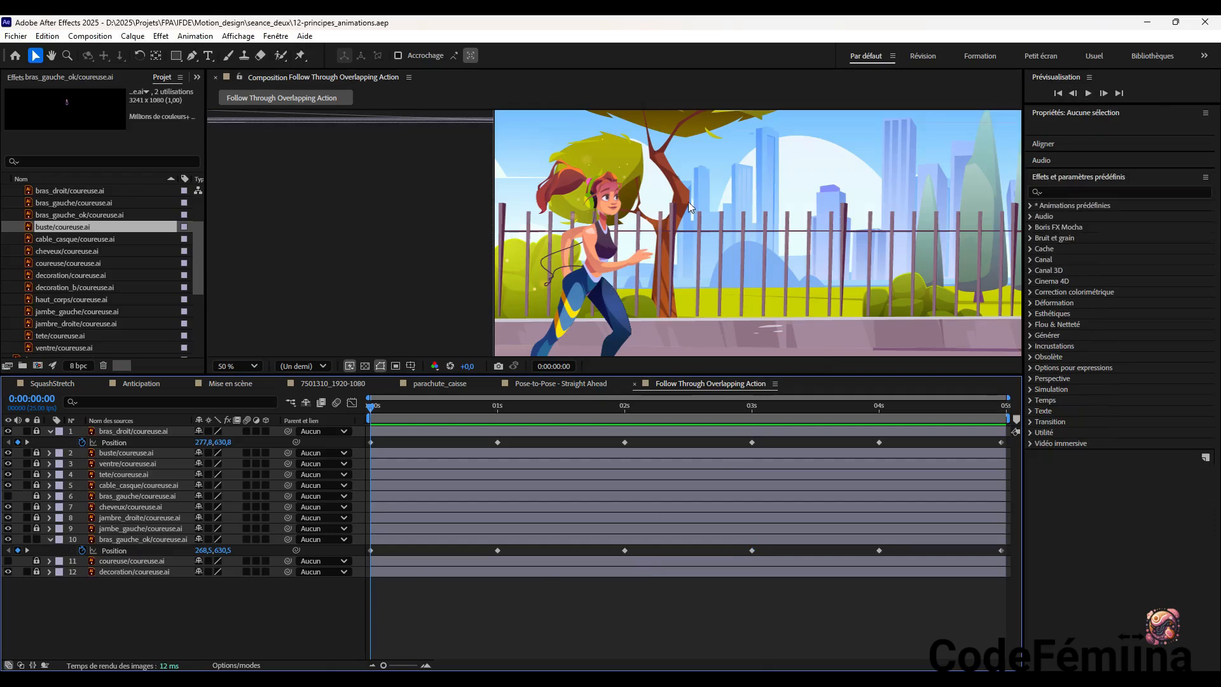
pyautogui.click(1089, 93)
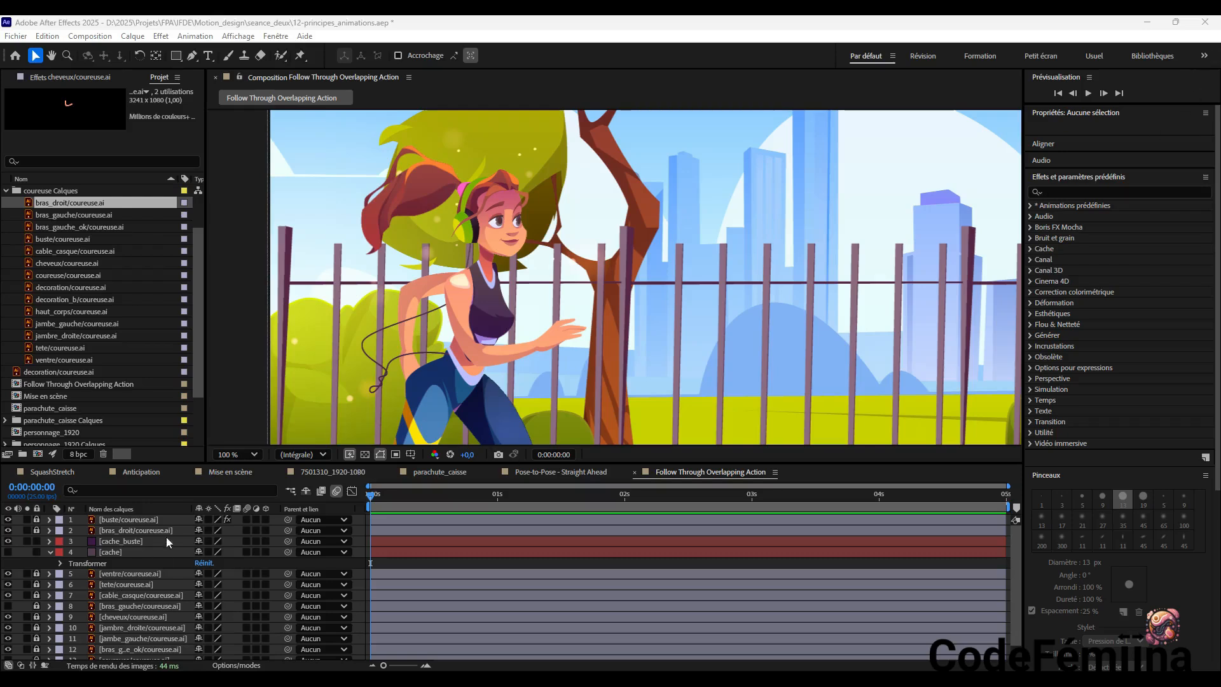
# Delete the cache layer beneath cache_buste and preview the composition
pyautogui.click(117, 542)
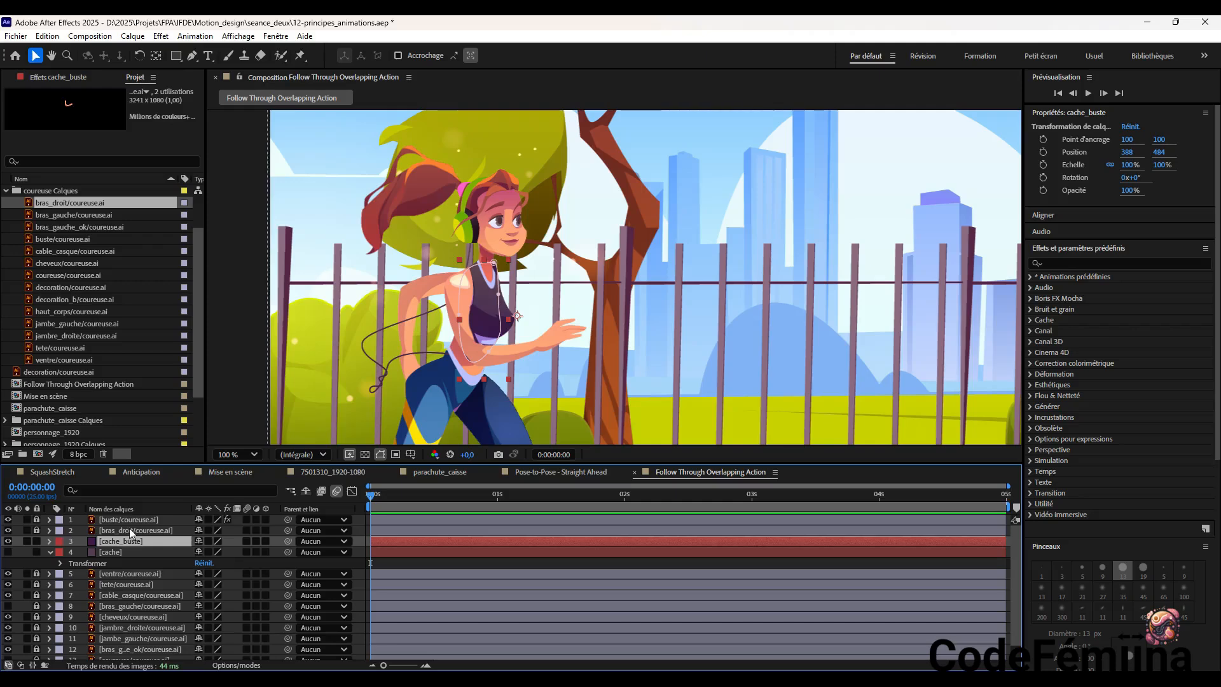
pyautogui.press('F2')
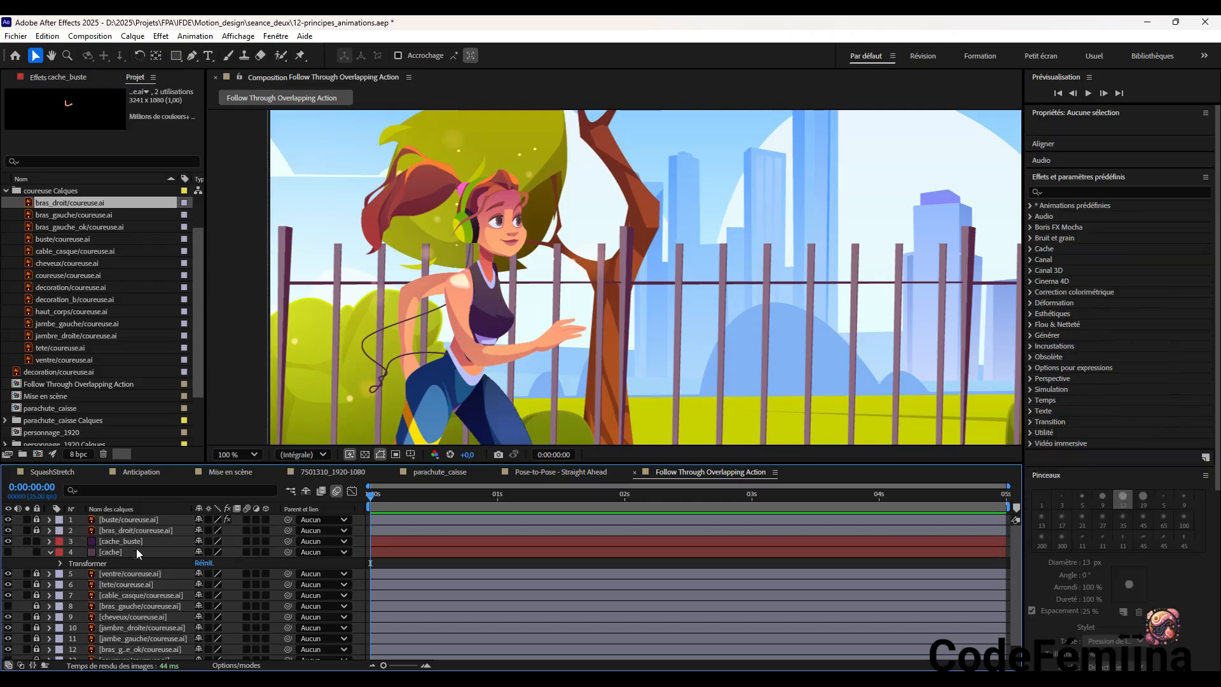
pyautogui.click(129, 552)
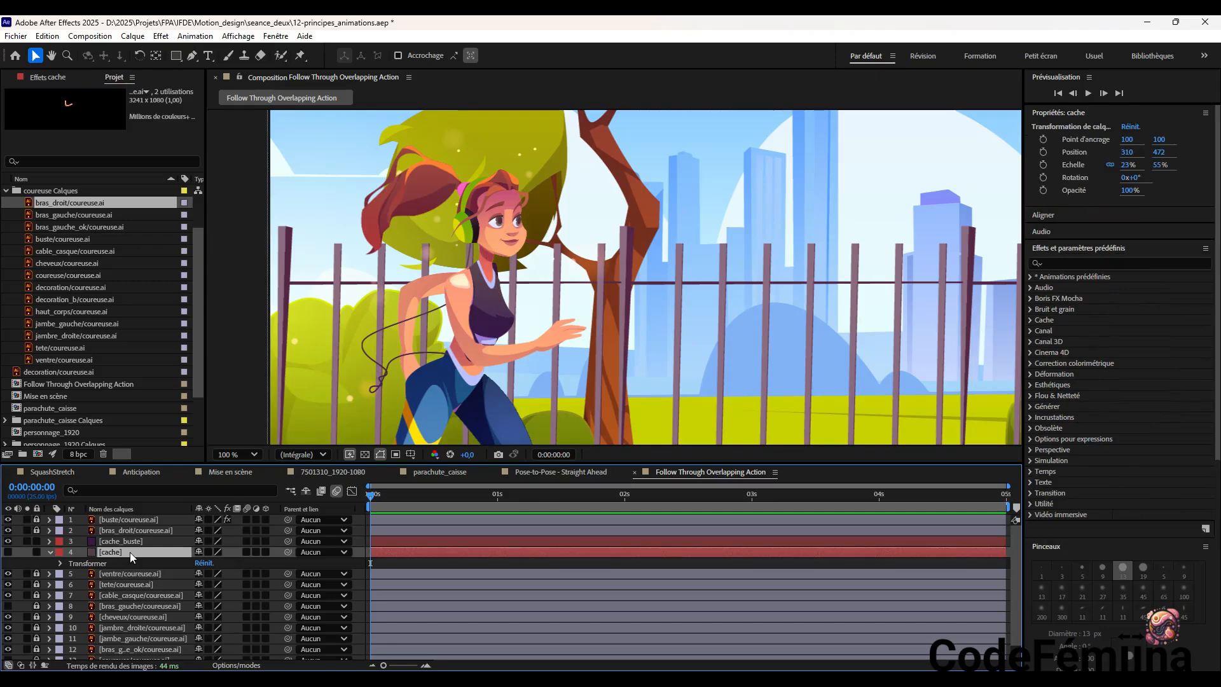
pyautogui.press('Delete')
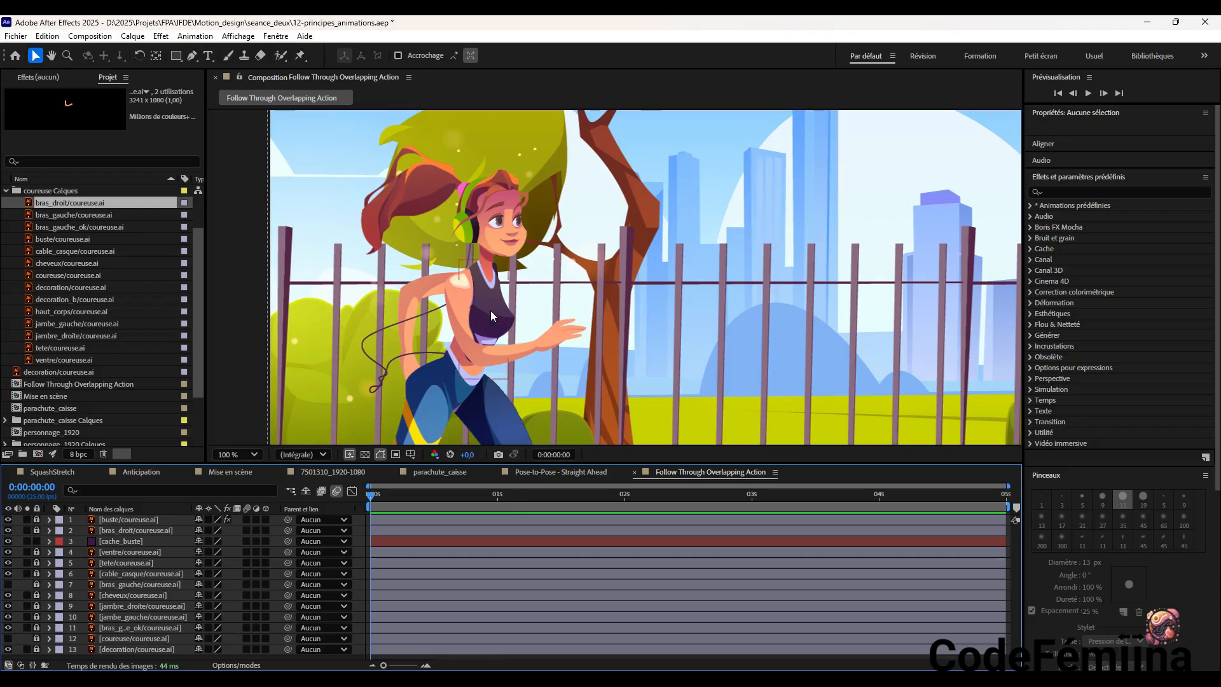
pyautogui.click(1088, 93)
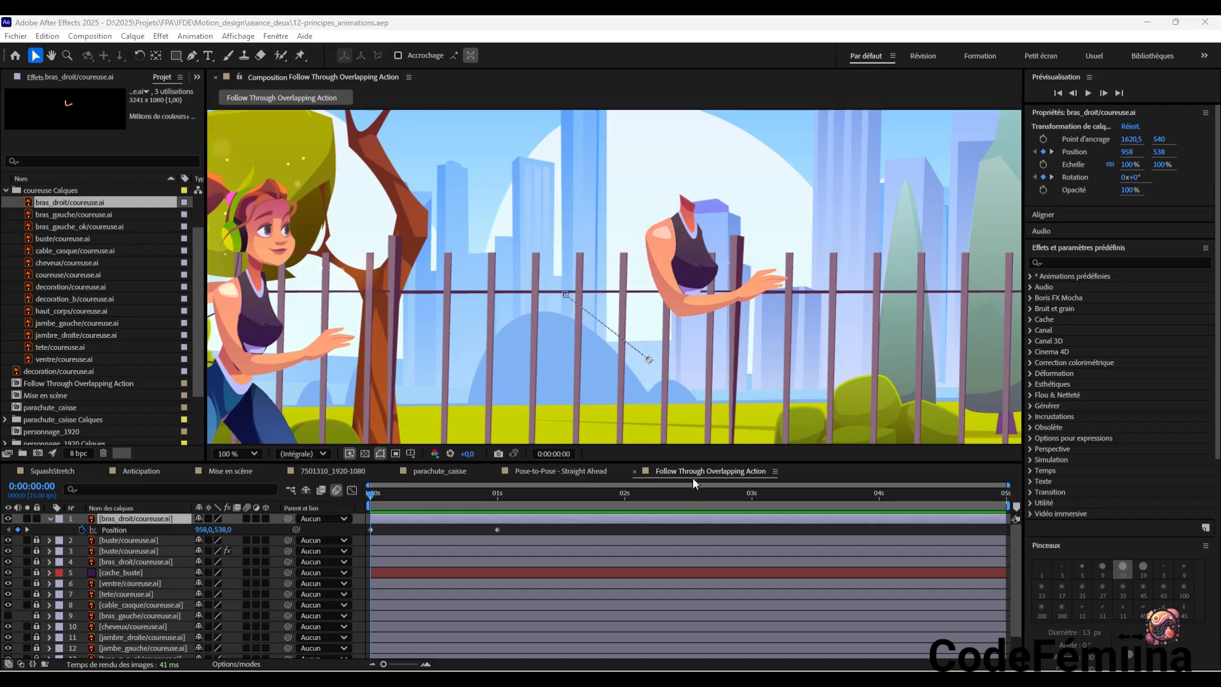
# Scrub from 0:00:00:00 to 0:00:01:00 and back to examine the movement of the duplicate bras_droit arm
pyautogui.click(374, 502)
pyautogui.moveTo(373, 502); pyautogui.dragTo(497, 518)
pyautogui.hotkey('alt', 'shift', 'p')
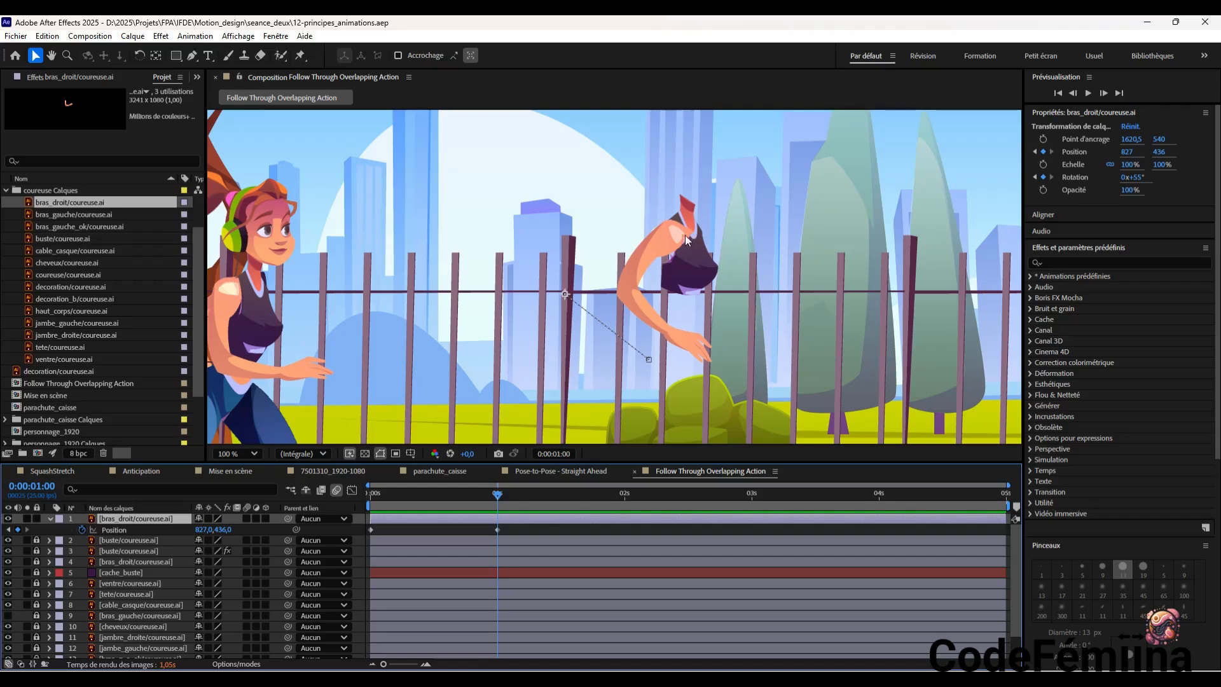
pyautogui.moveTo(499, 499); pyautogui.dragTo(360, 506)
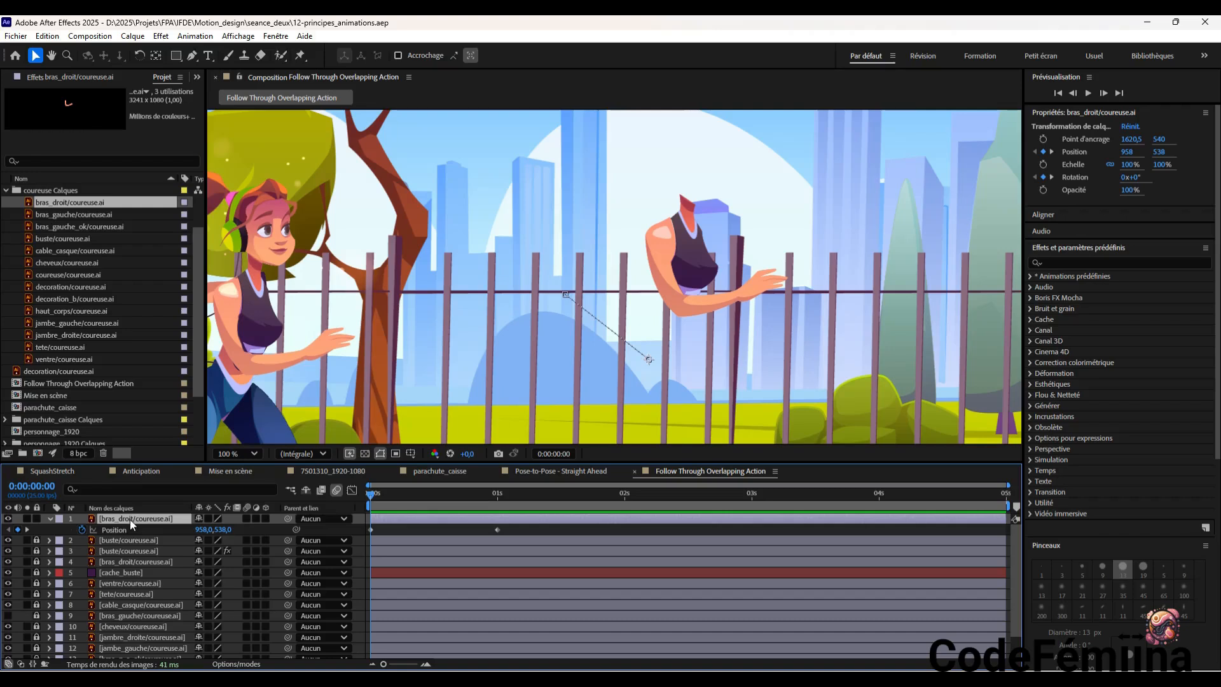
# Move the animated bras_droit layer beneath the top buste layer and scrub the first second to check the overlap
pyautogui.moveTo(130, 519); pyautogui.dragTo(131, 540)
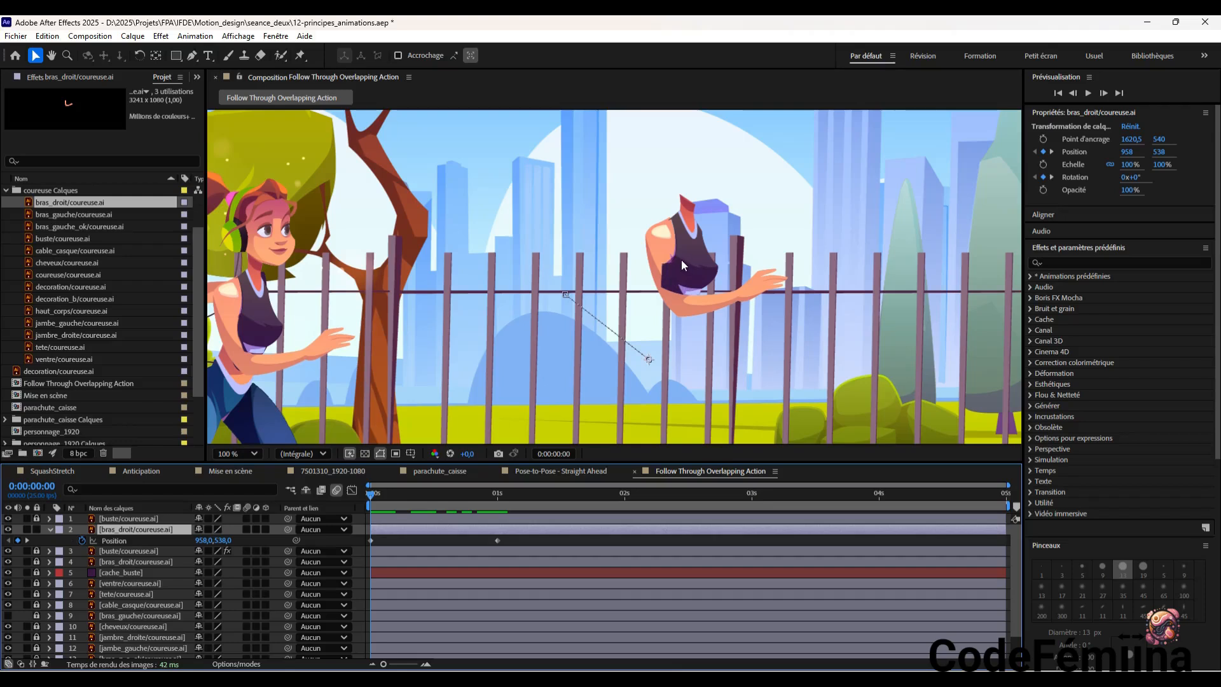
pyautogui.moveTo(375, 498); pyautogui.dragTo(499, 542)
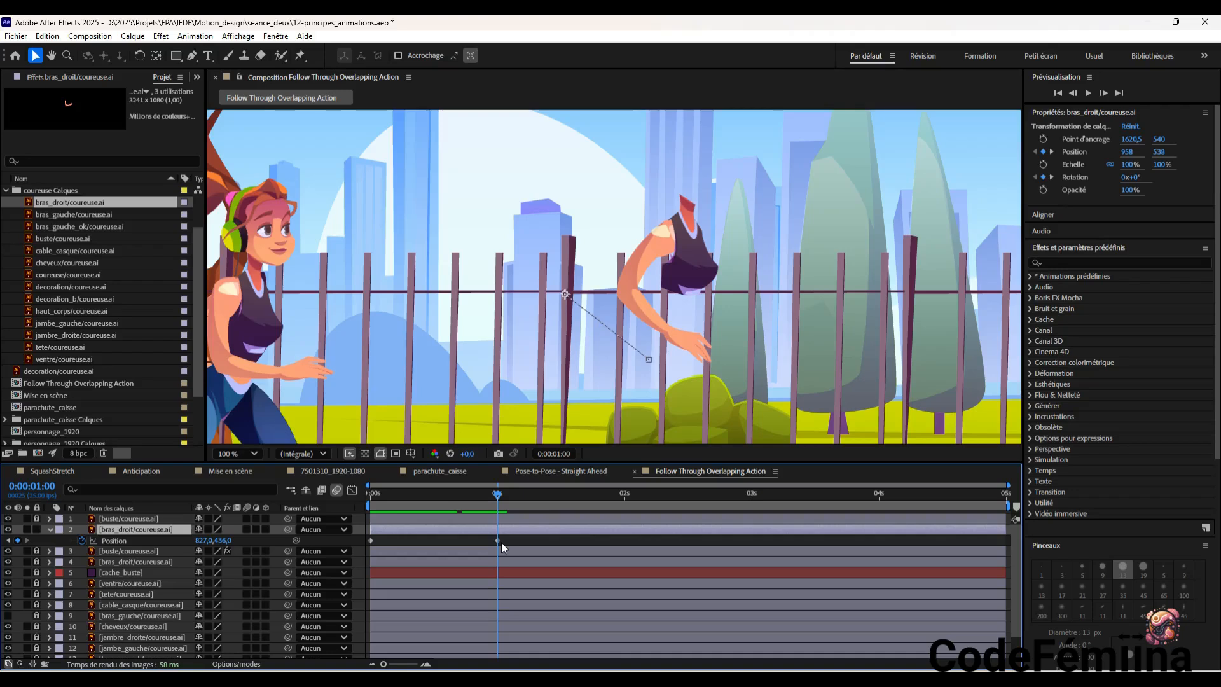
pyautogui.moveTo(501, 542); pyautogui.dragTo(372, 547)
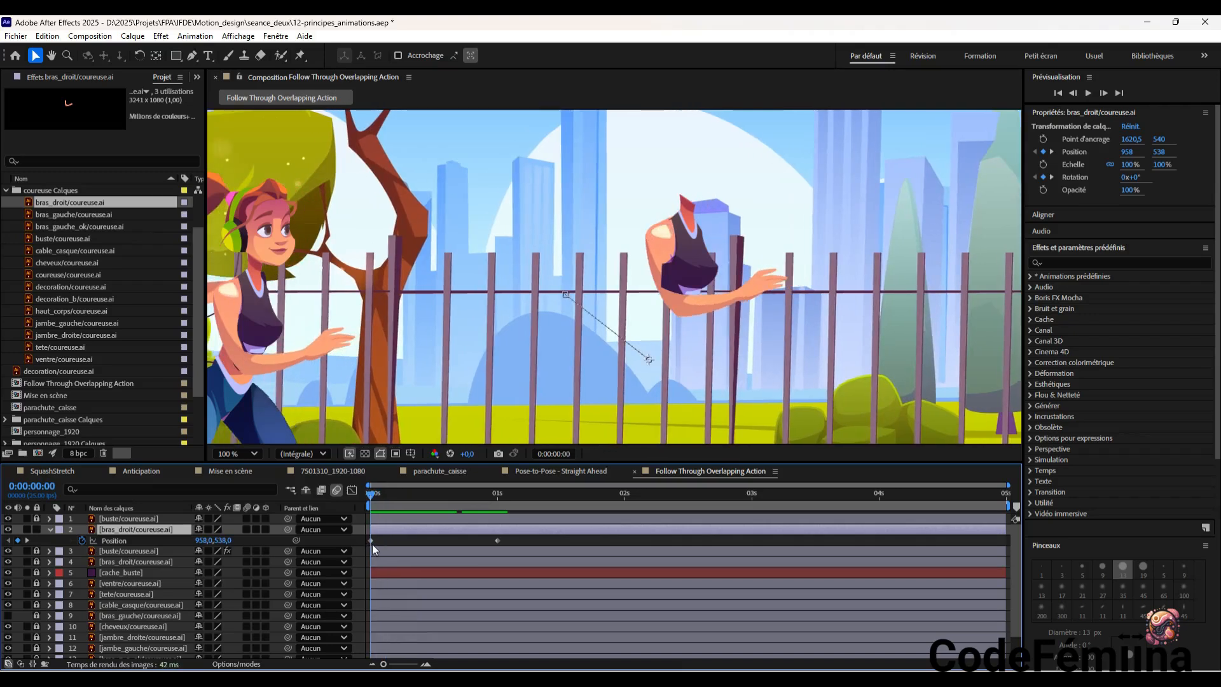
# Nudge the bras_droit Position keyframe at 0:00:00:00 to 959, 540.5 and scrub the start of the animation to check it
pyautogui.click(371, 540)
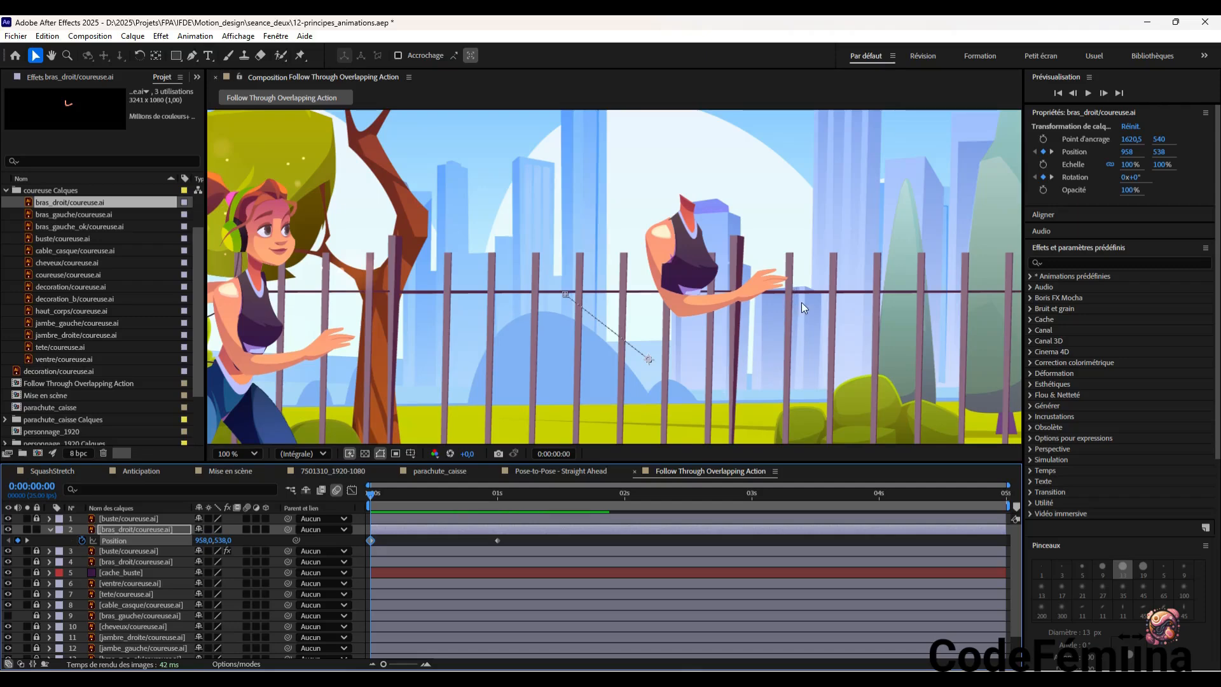
pyautogui.scroll(1, 802, 302)
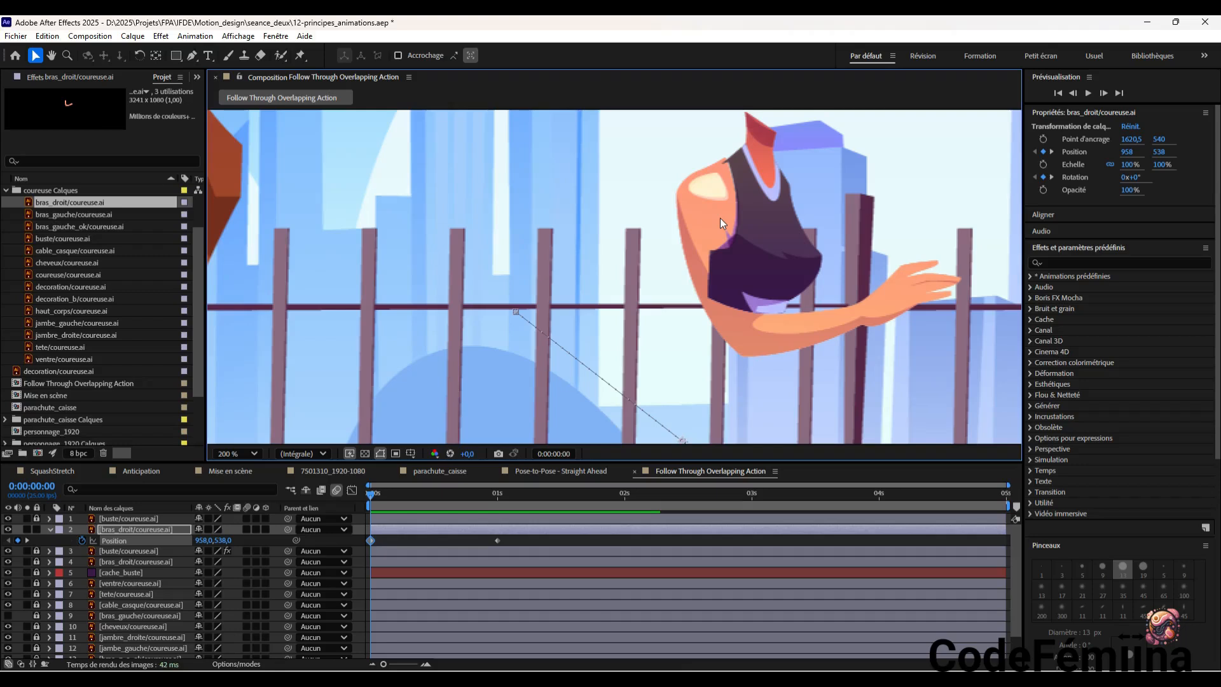
pyautogui.press('Down')
pyautogui.press('Down')
pyautogui.press('Down')
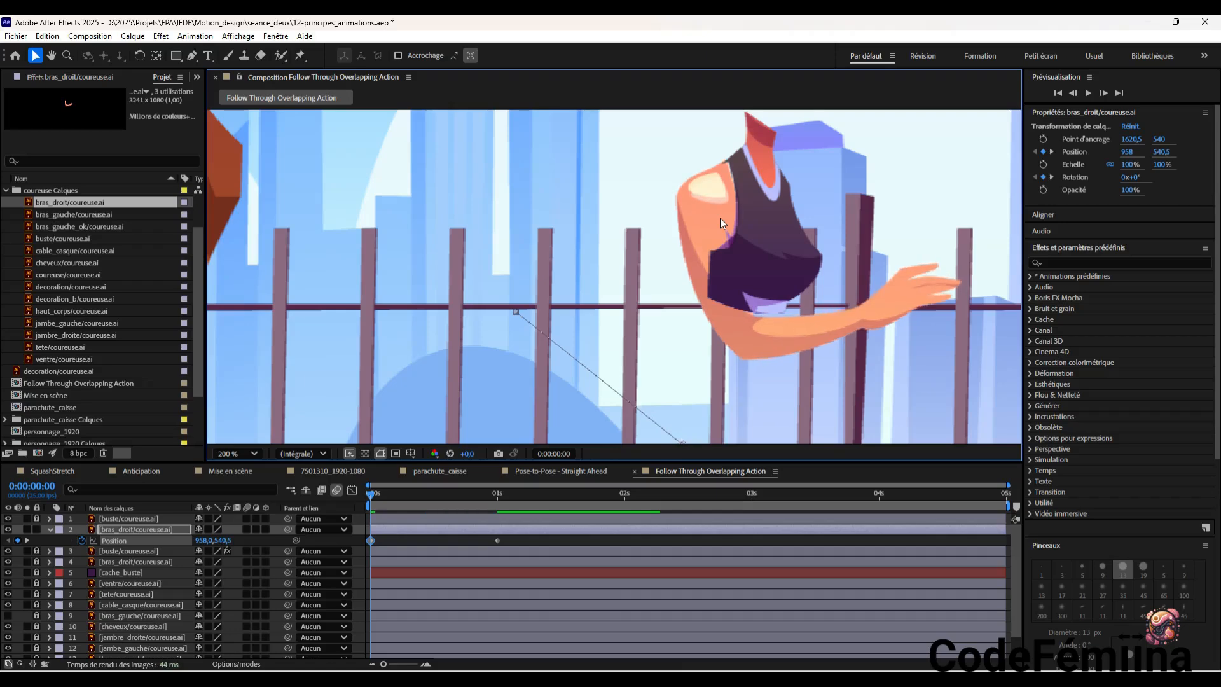
pyautogui.press('Right')
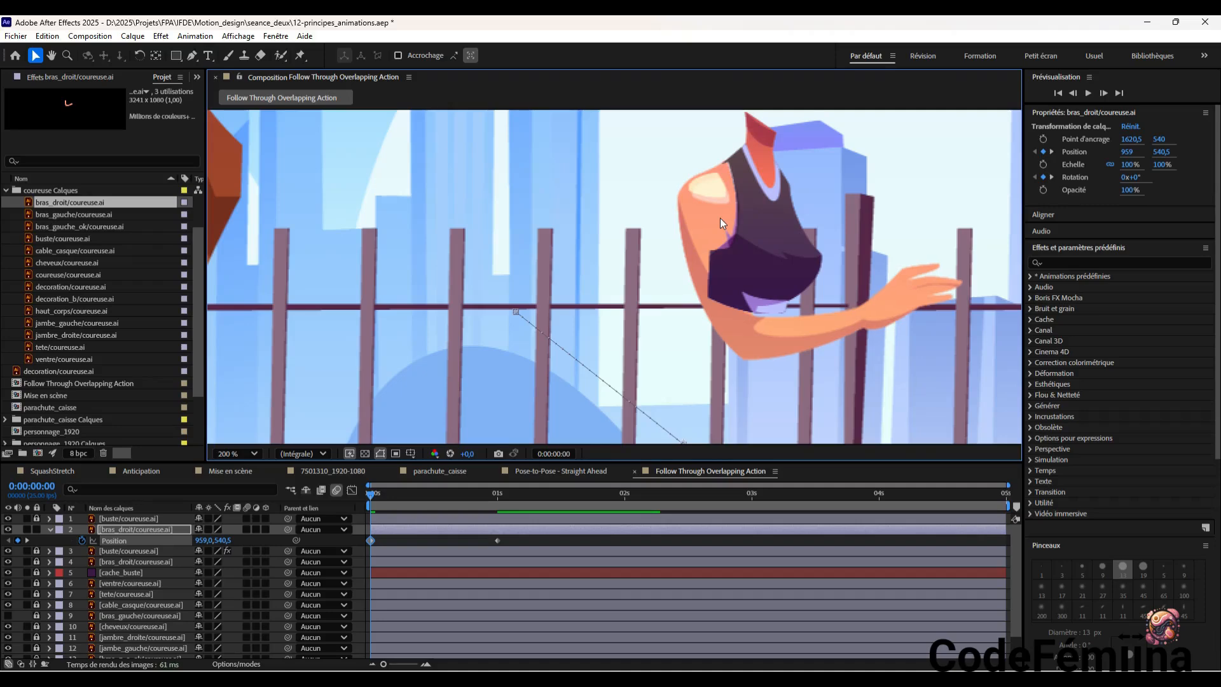
pyautogui.click(381, 496)
pyautogui.moveTo(388, 497); pyautogui.dragTo(366, 539)
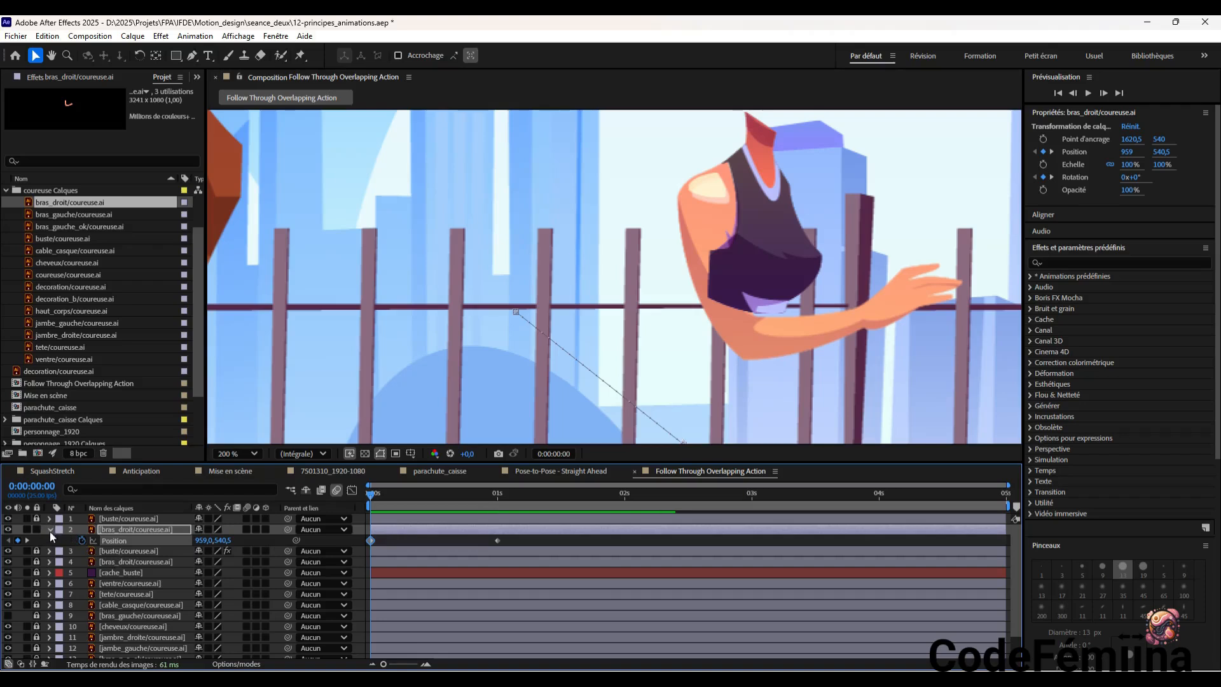
# Hide the animated bras_droit layer to expose the duplicate torso, and deselect all layers
pyautogui.click(8, 530)
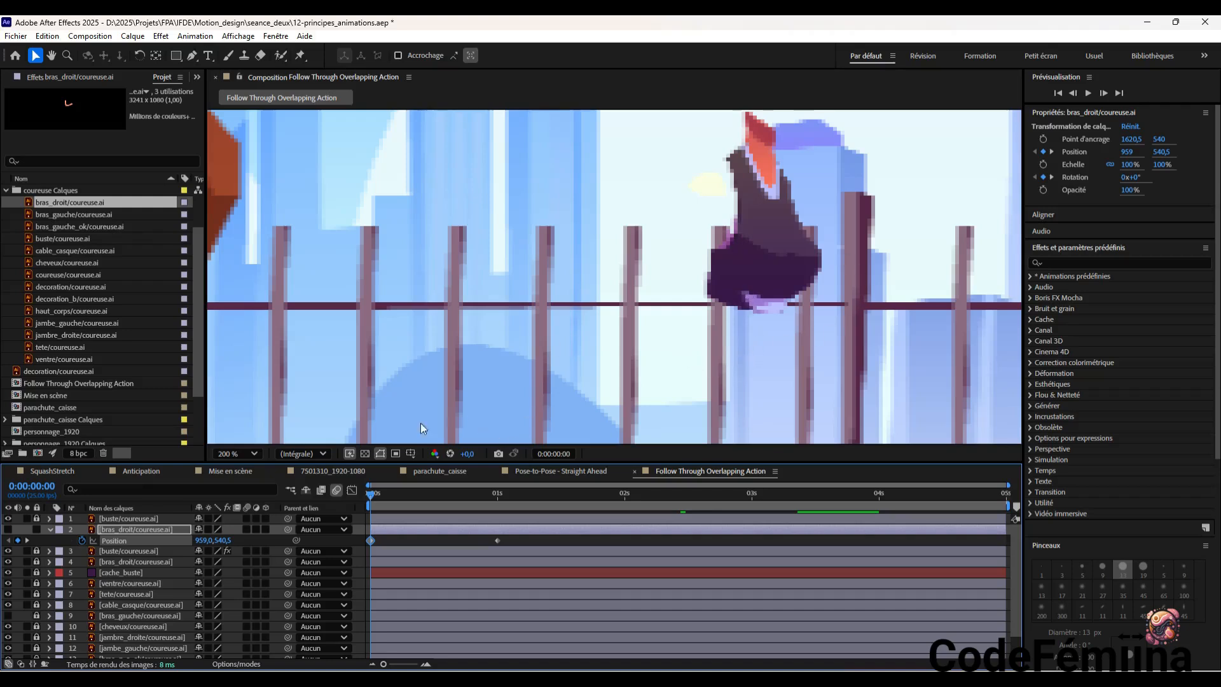
pyautogui.scroll(-2, 661, 270)
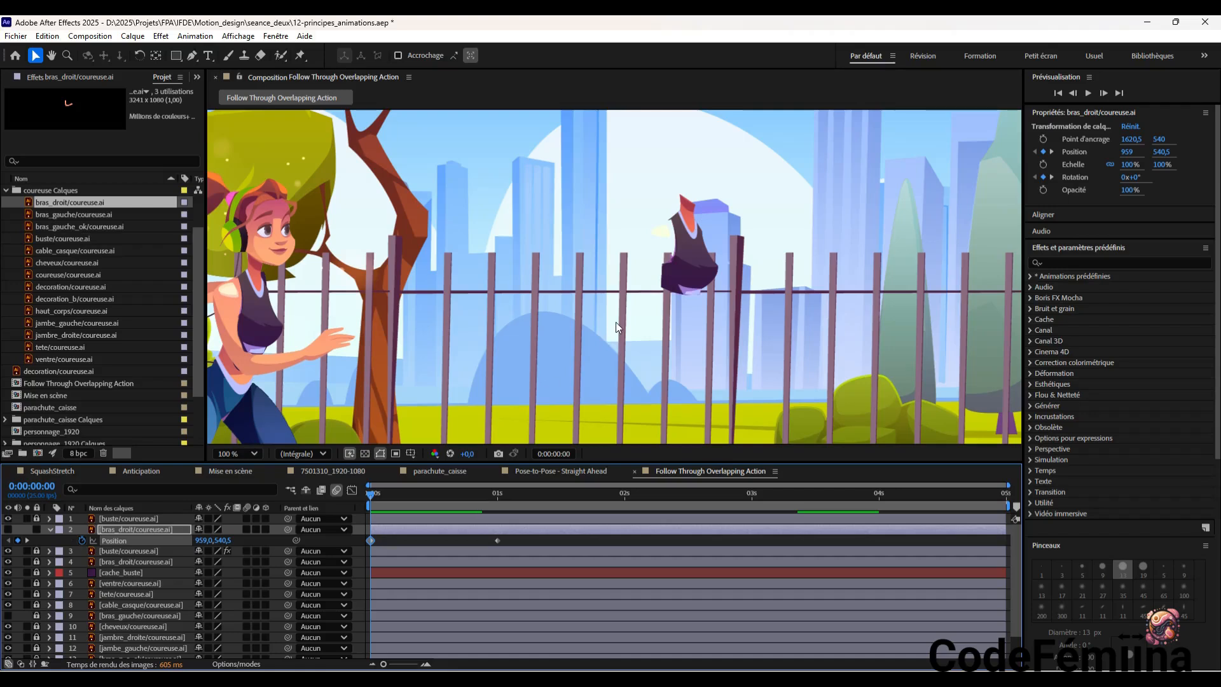
pyautogui.click(684, 257)
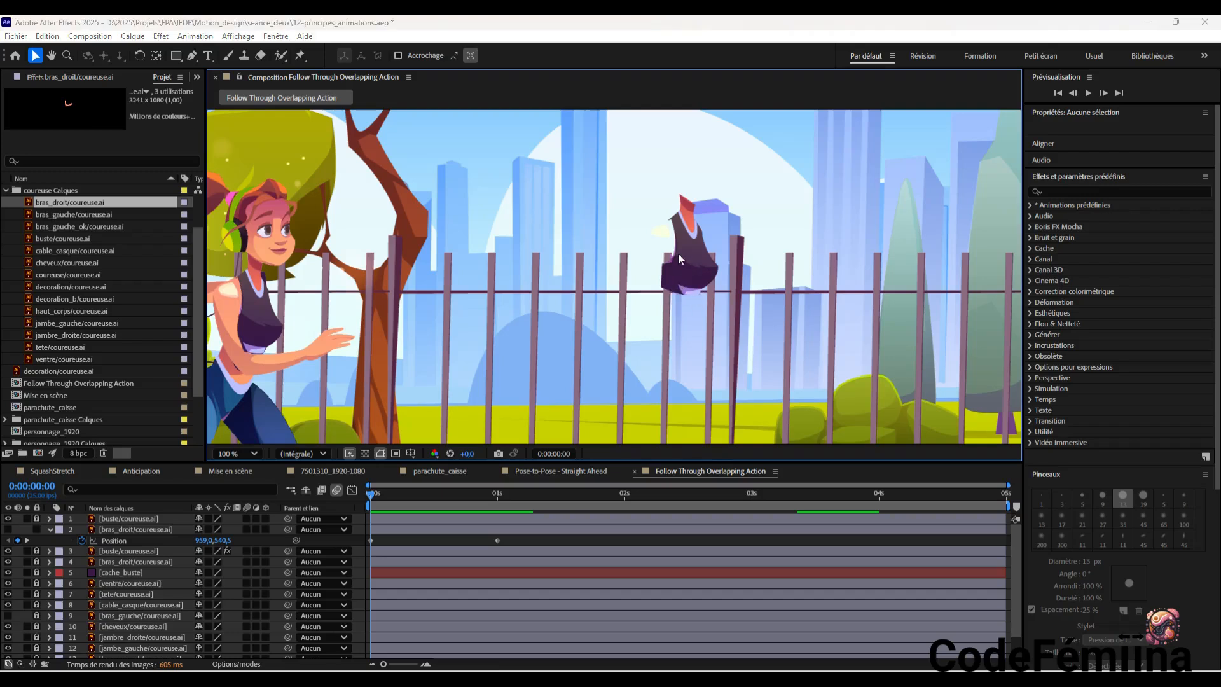
# Set up a new solid named cache_tenu with a width and height of 100 px
pyautogui.hotkey('ctrl', 'y')
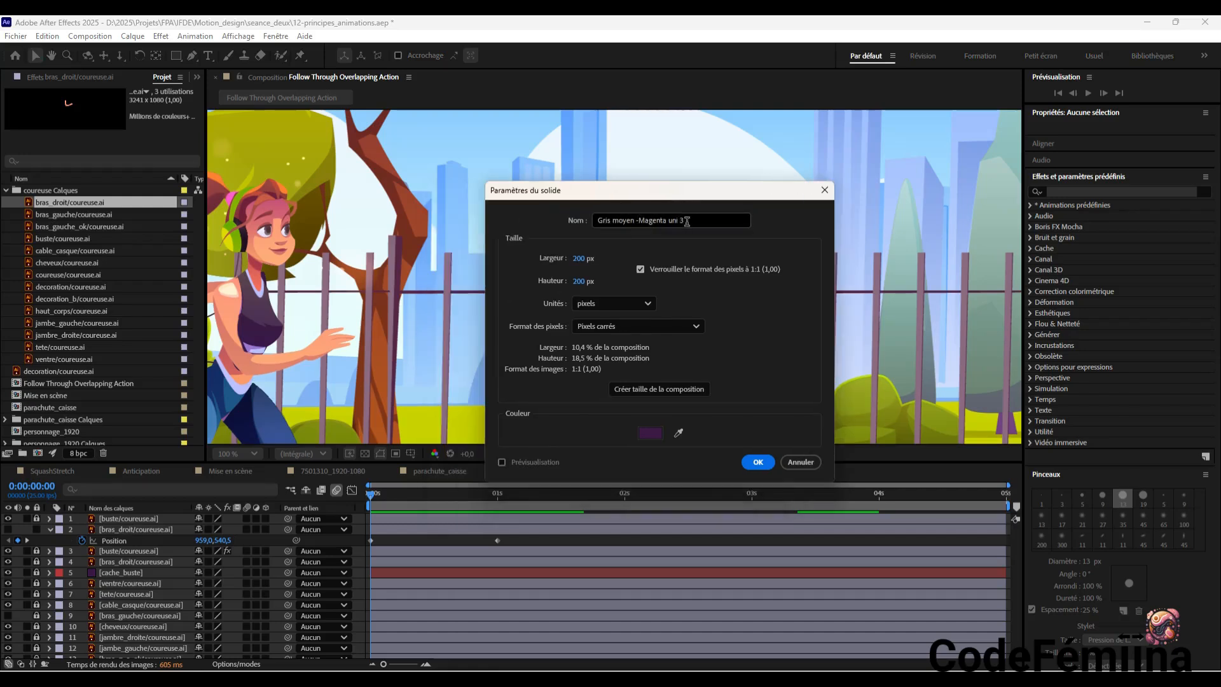
pyautogui.moveTo(687, 220); pyautogui.dragTo(543, 219)
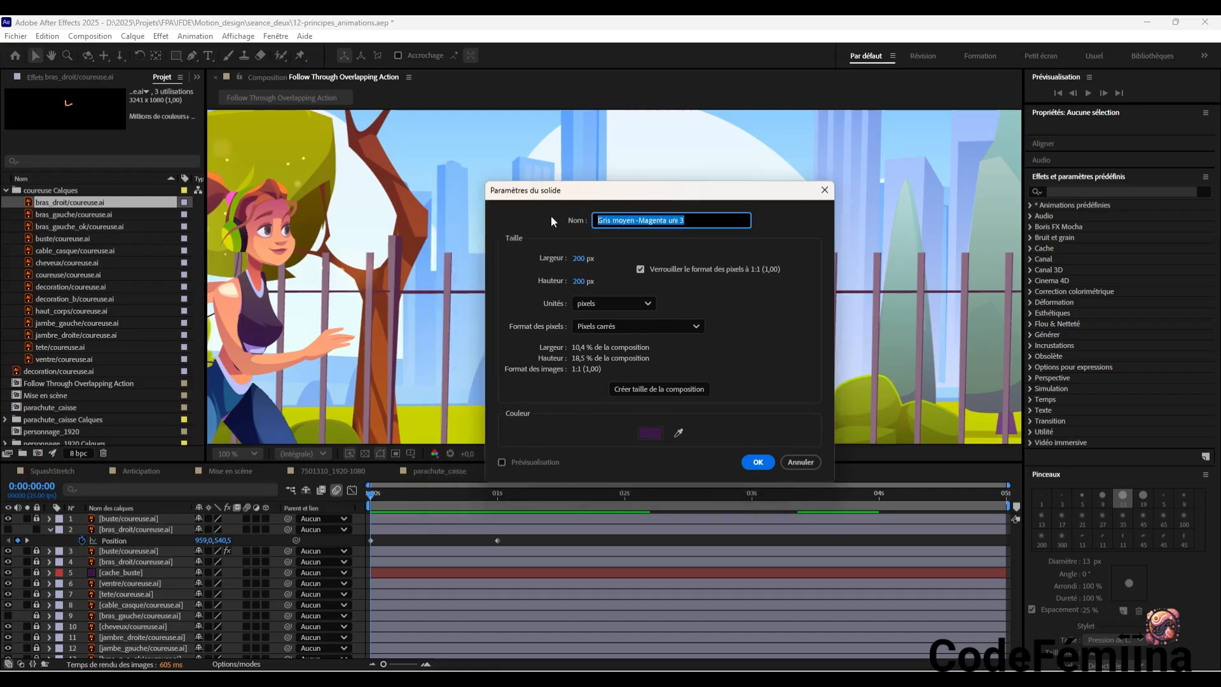
pyautogui.write('cache_tenu')
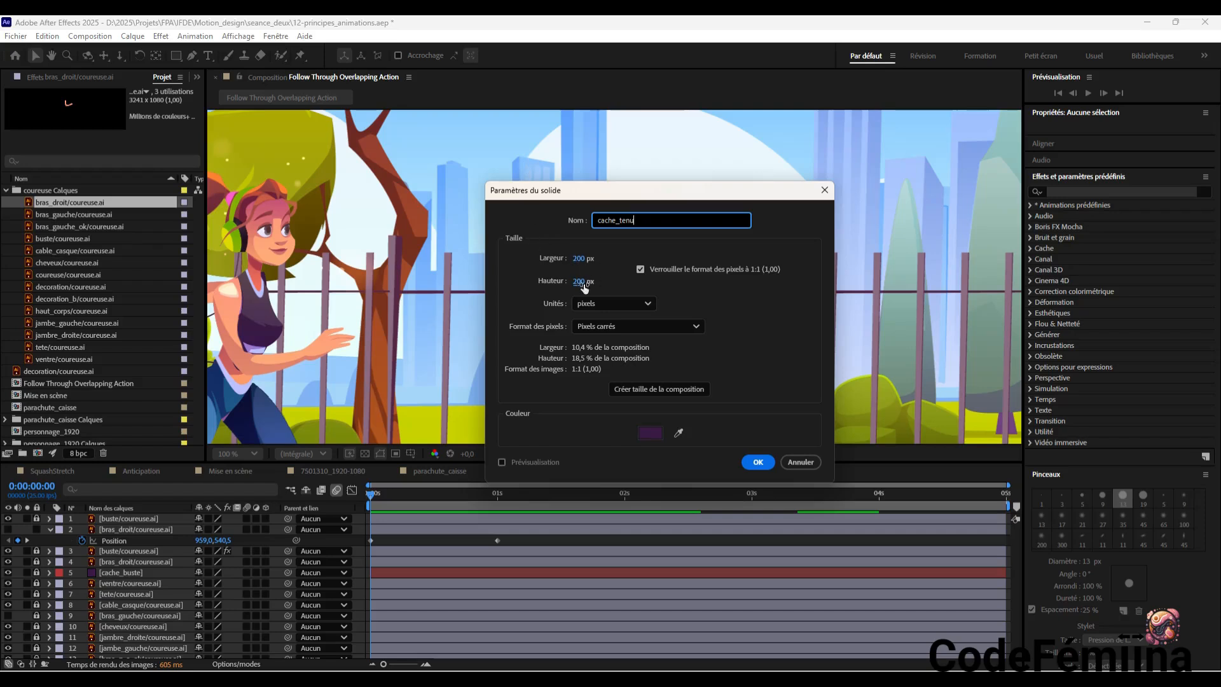
pyautogui.click(577, 261)
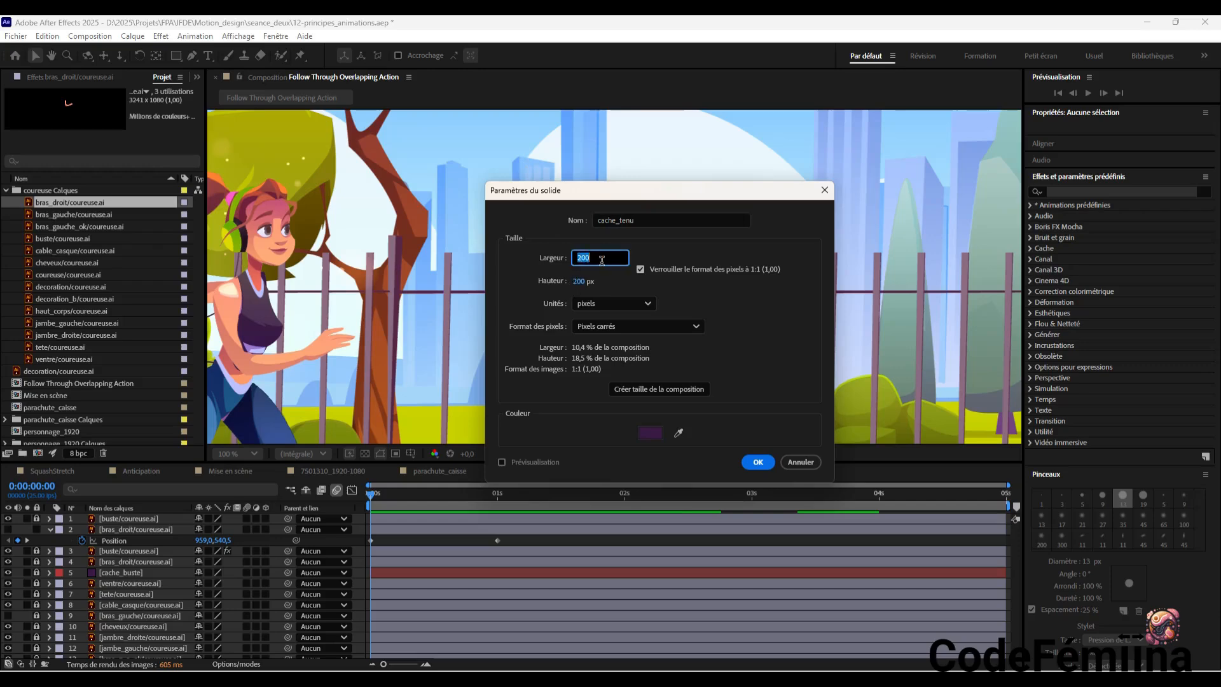
pyautogui.write('100')
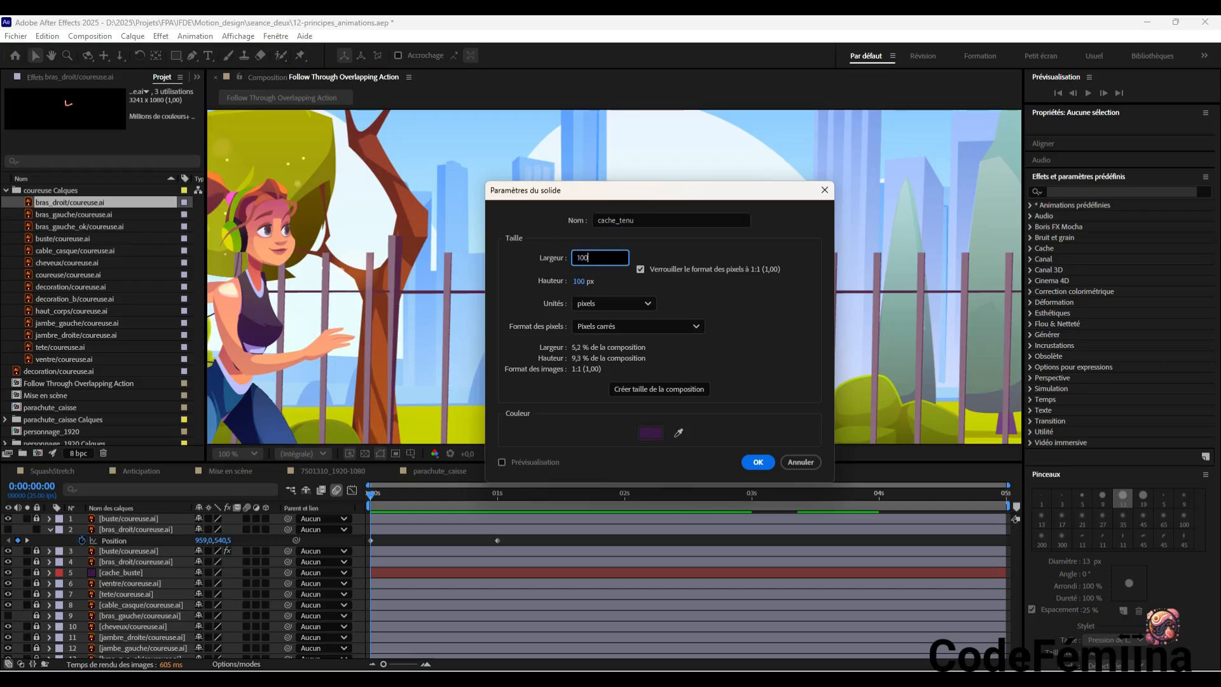
pyautogui.click(631, 289)
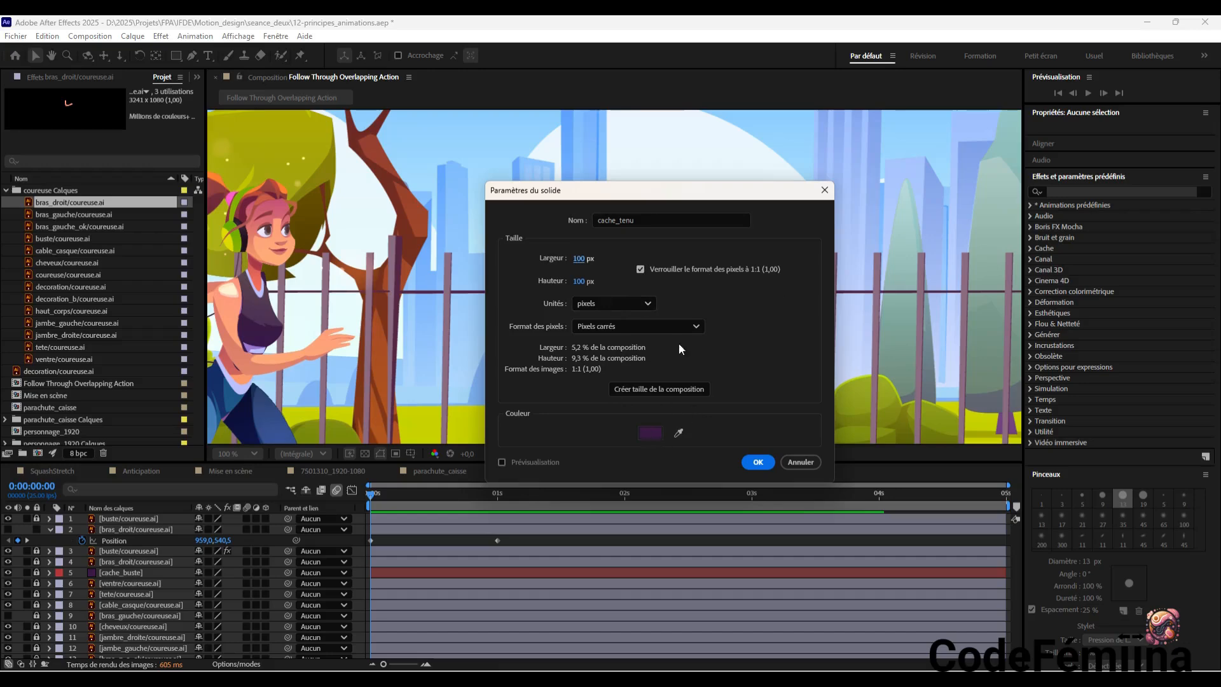
# Sample the duplicate torso's dark purple as the cache_tenu solid's colour and create the solid
pyautogui.moveTo(684, 193); pyautogui.dragTo(935, 165)
pyautogui.click(929, 402)
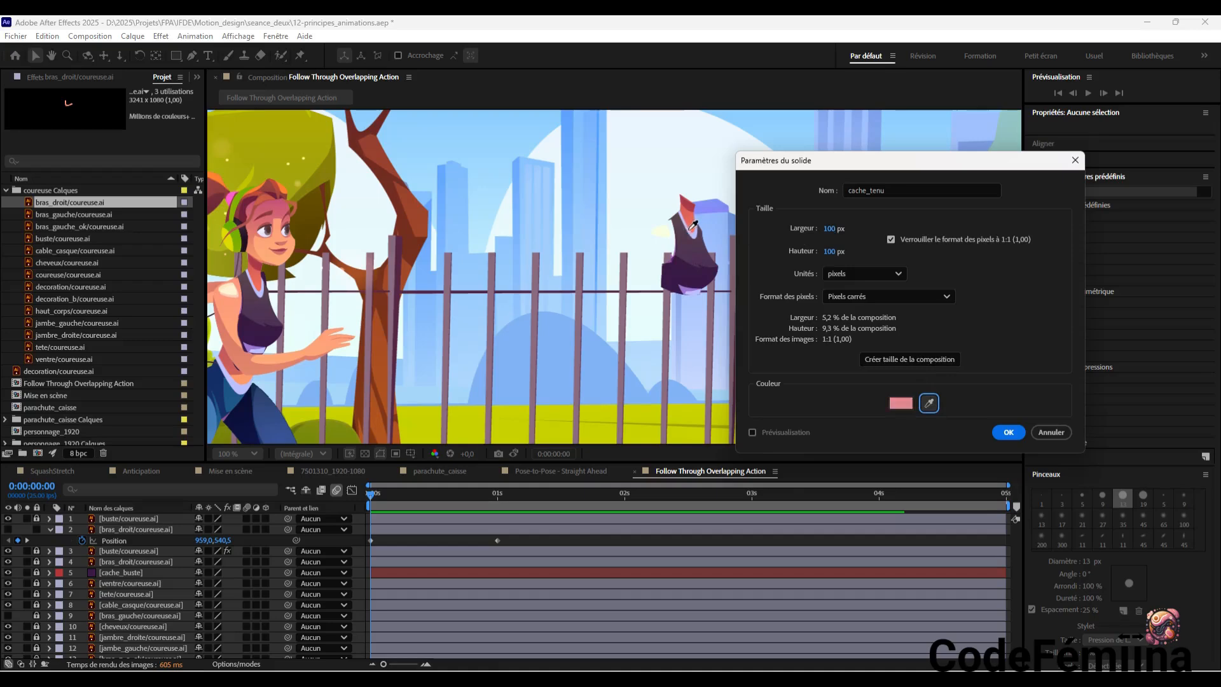
pyautogui.click(688, 273)
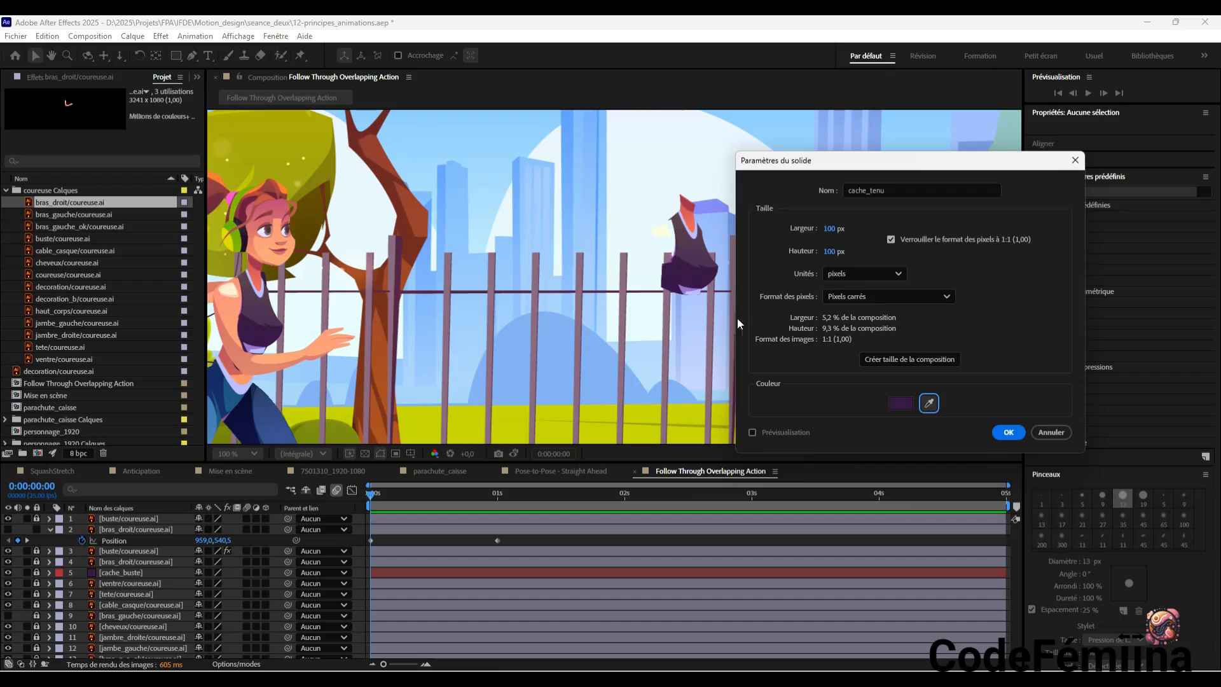
pyautogui.click(1008, 432)
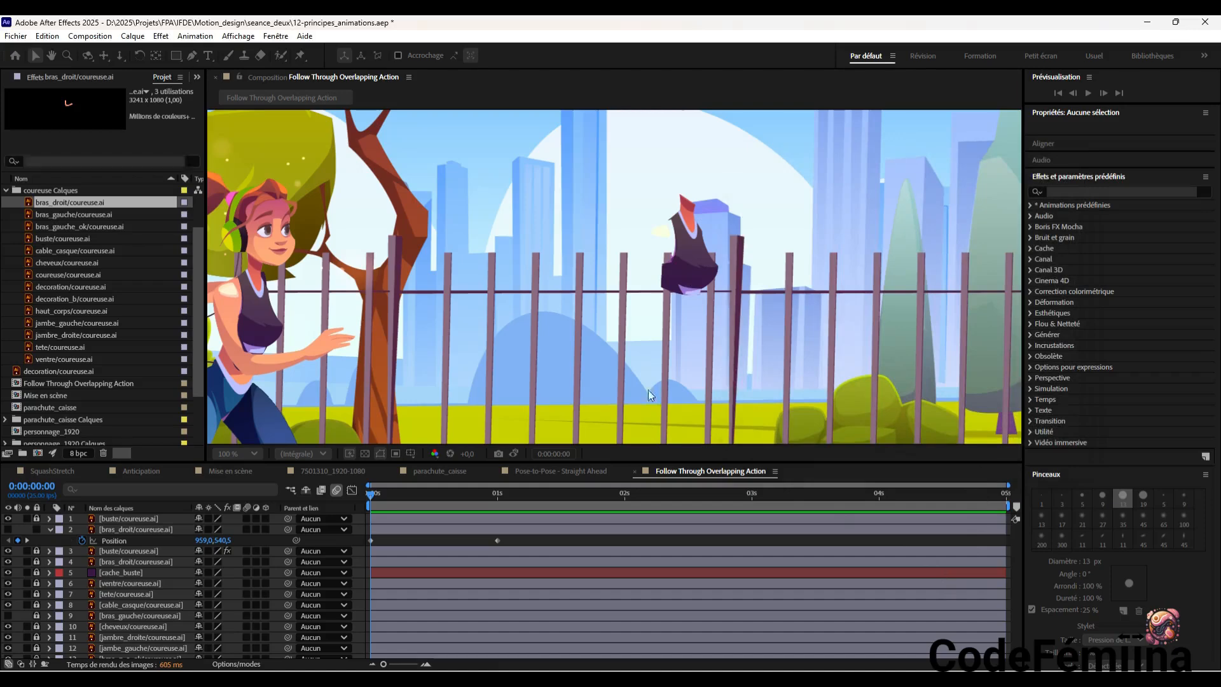
# Move the cache_tenu solid over the duplicate torso to 1030, 366 and scale it to 90% by 96%
pyautogui.click(665, 353)
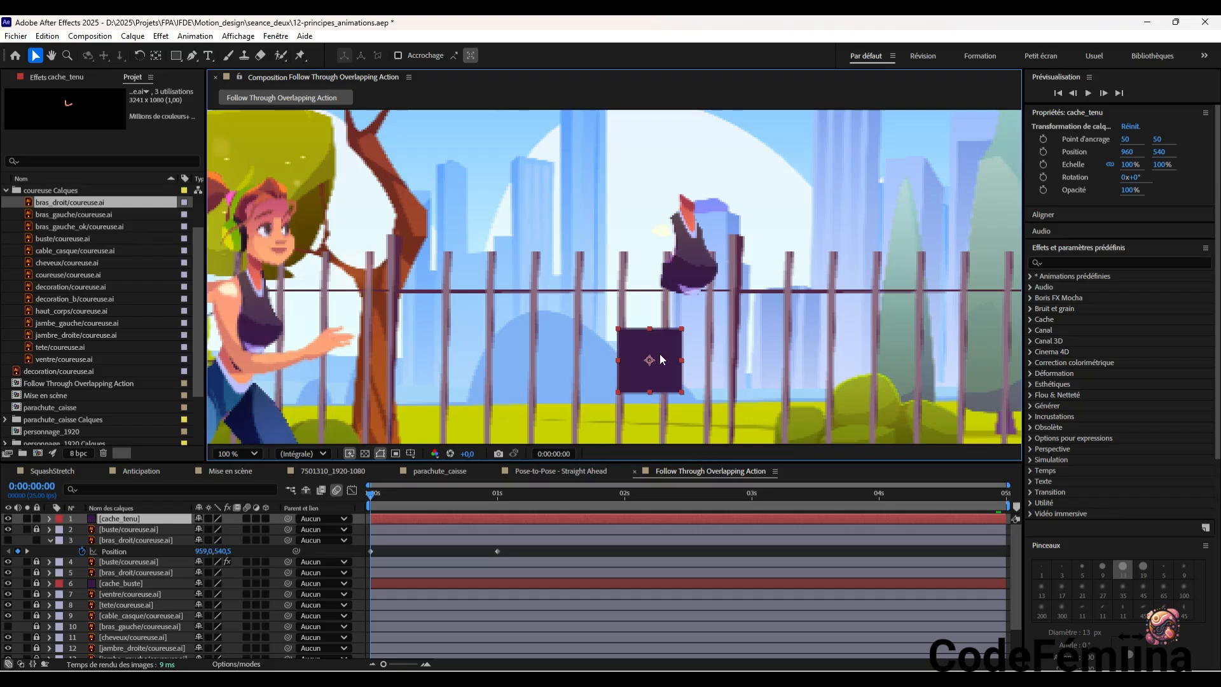
pyautogui.moveTo(655, 358); pyautogui.dragTo(695, 248)
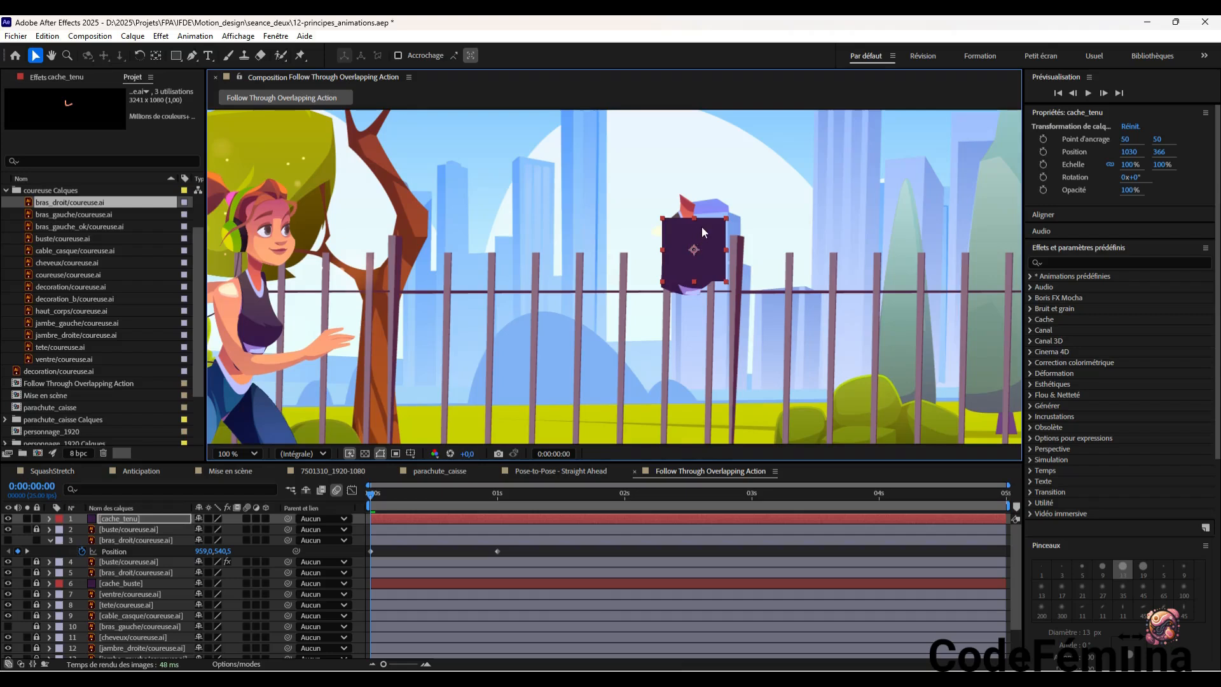
pyautogui.moveTo(726, 282); pyautogui.dragTo(723, 281)
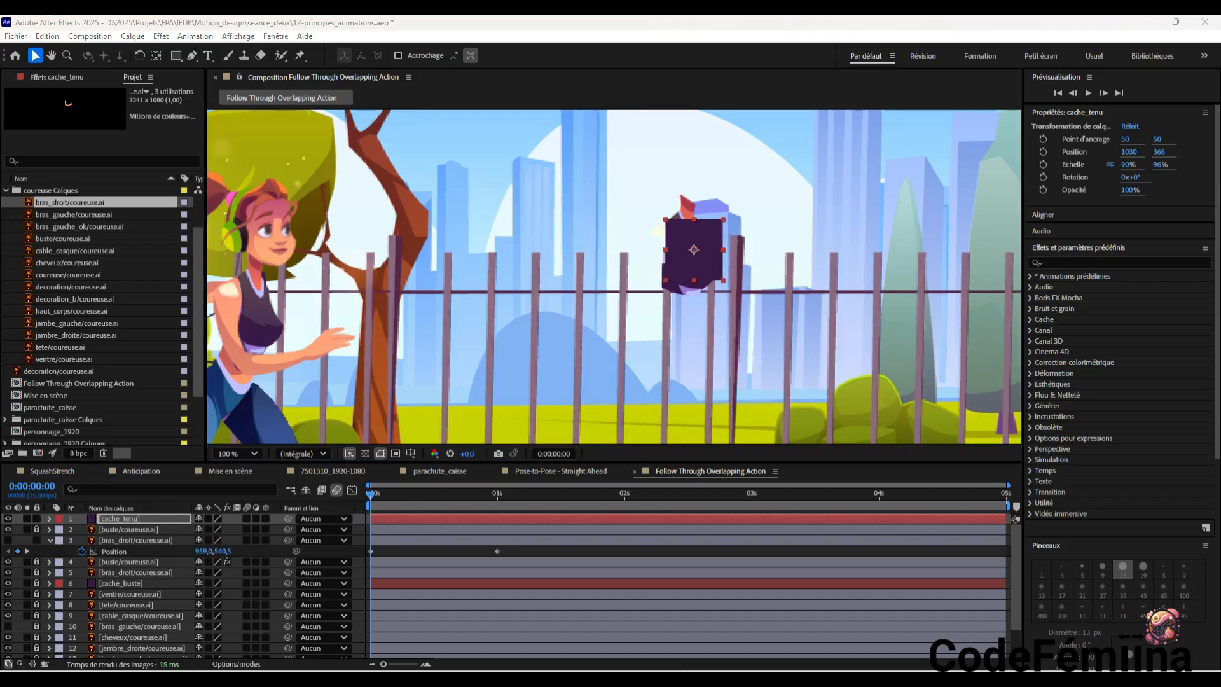
pyautogui.click(707, 231)
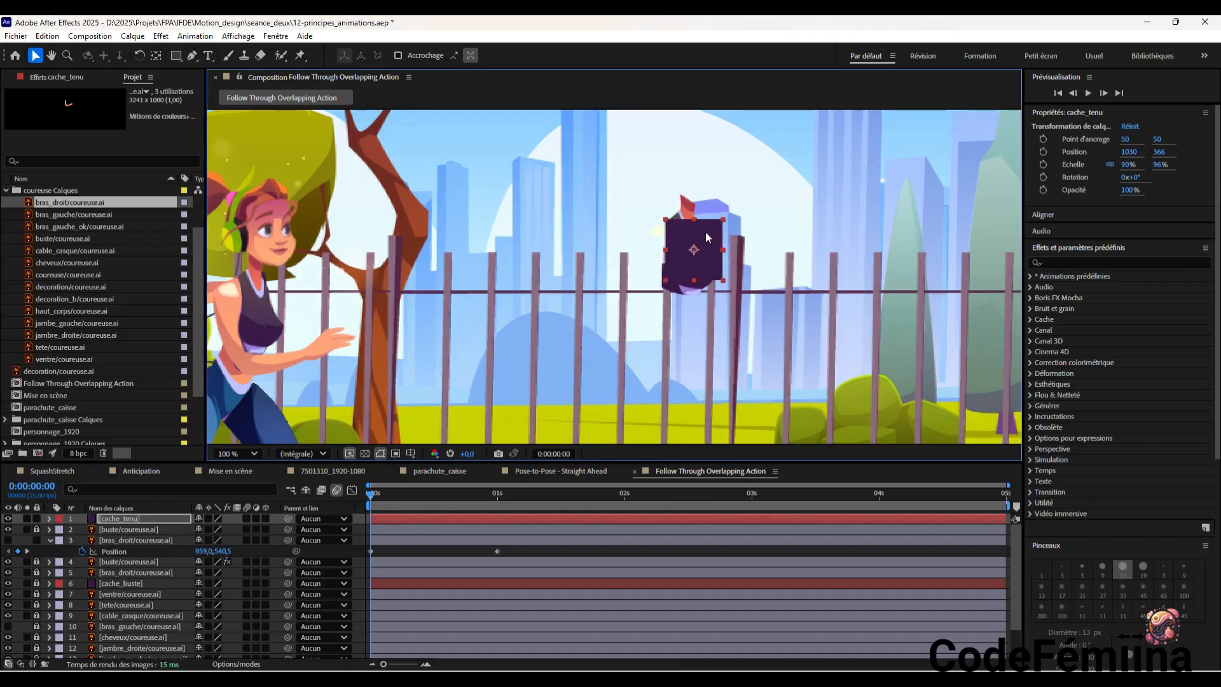
# Add a new mask to the cache_tenu solid and reset its shape to an ellipse
pyautogui.rightClick(705, 232)
pyautogui.moveTo(741, 240)
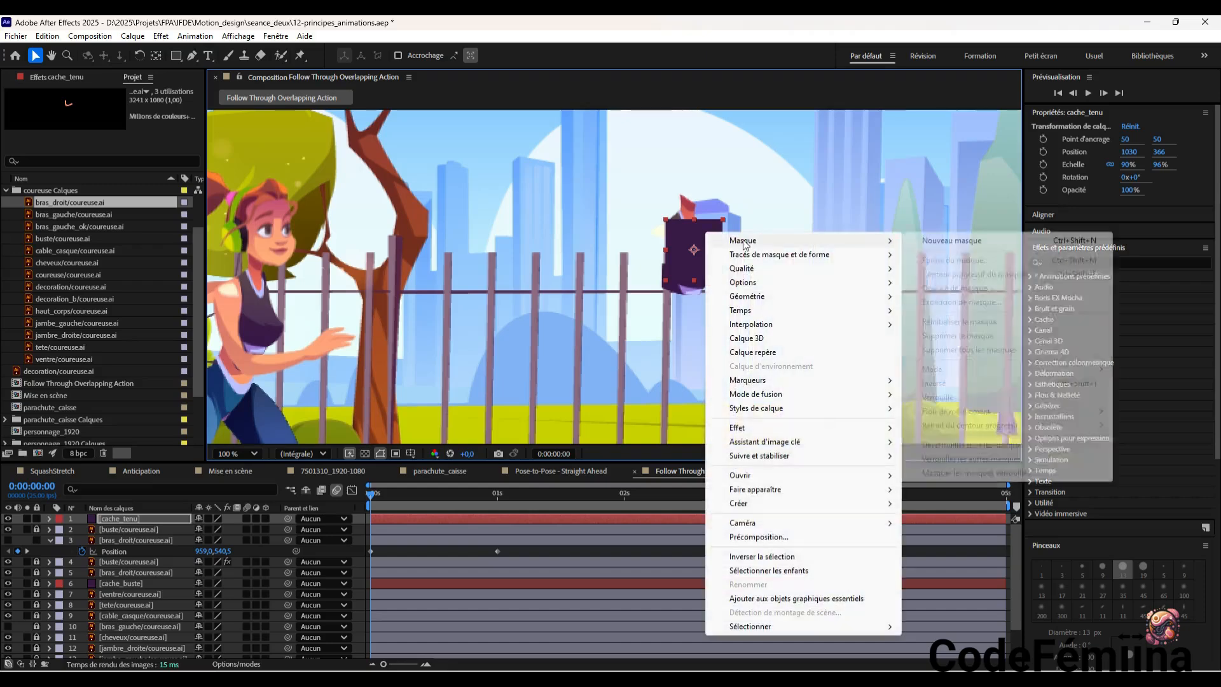
pyautogui.click(956, 248)
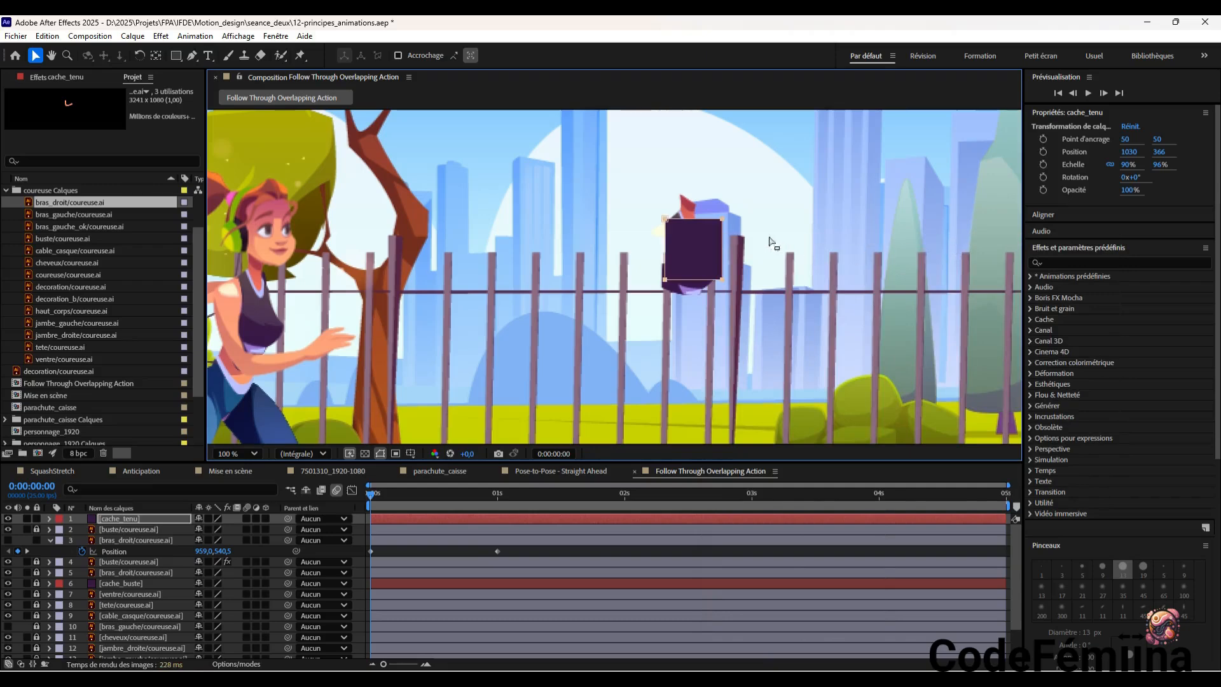
pyautogui.rightClick(694, 233)
pyautogui.moveTo(728, 243)
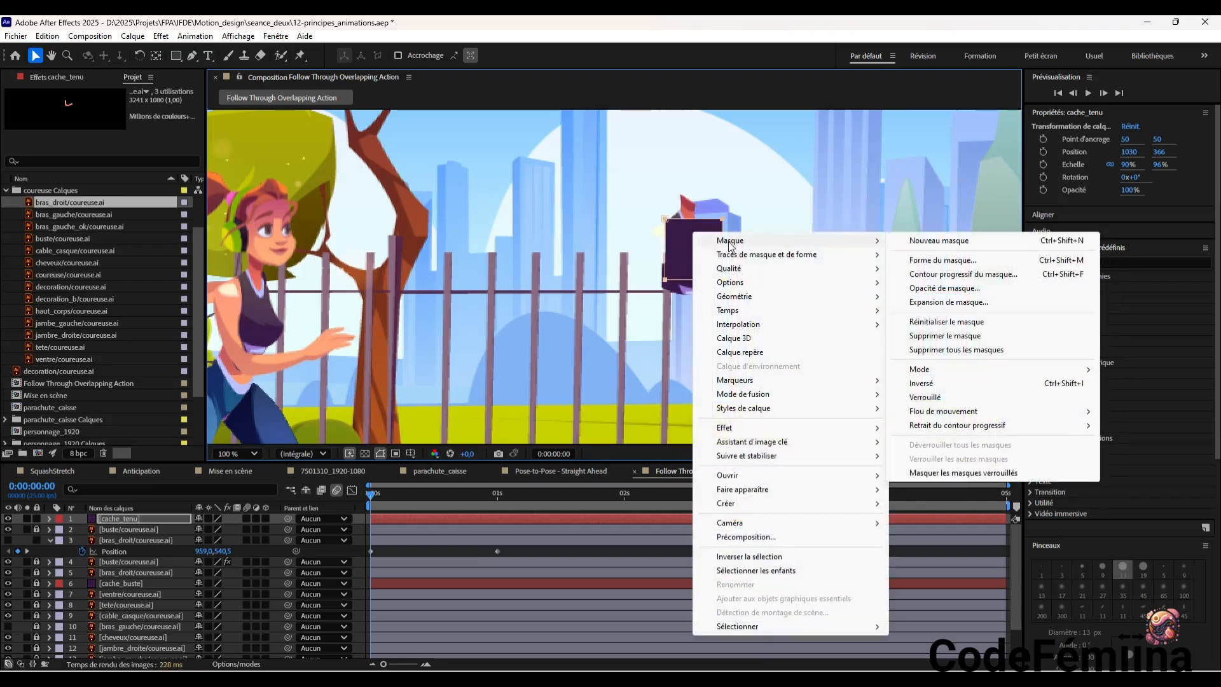
pyautogui.click(941, 262)
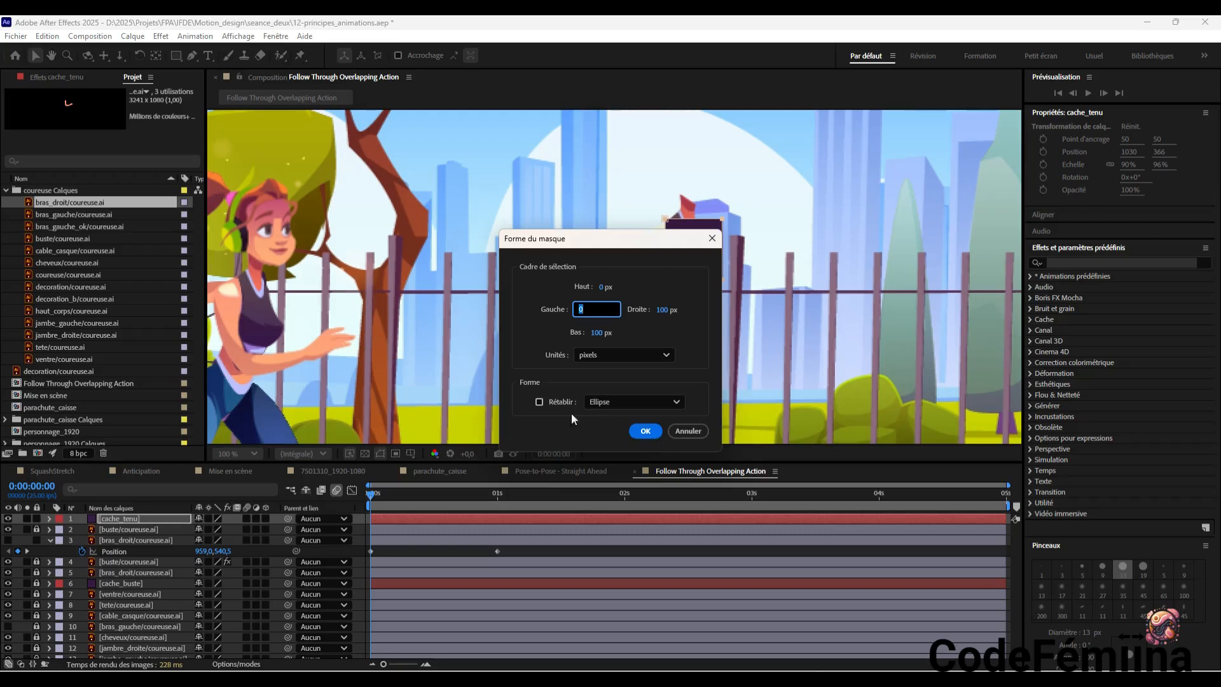
pyautogui.click(540, 403)
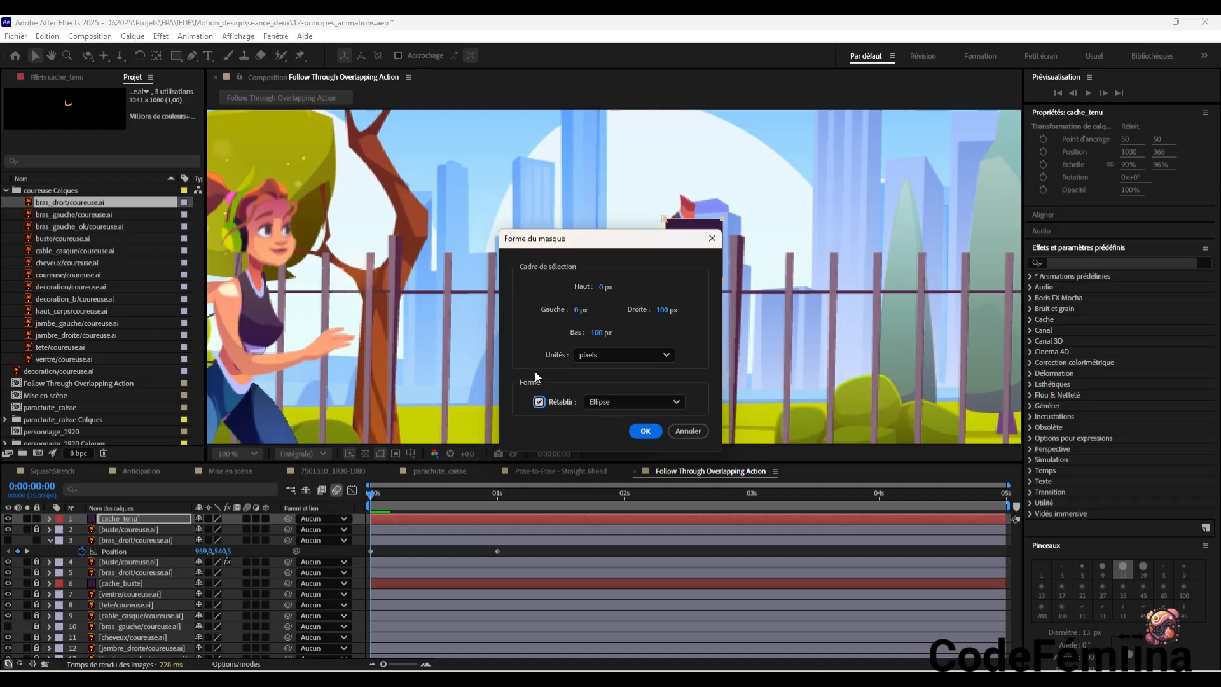
pyautogui.click(645, 431)
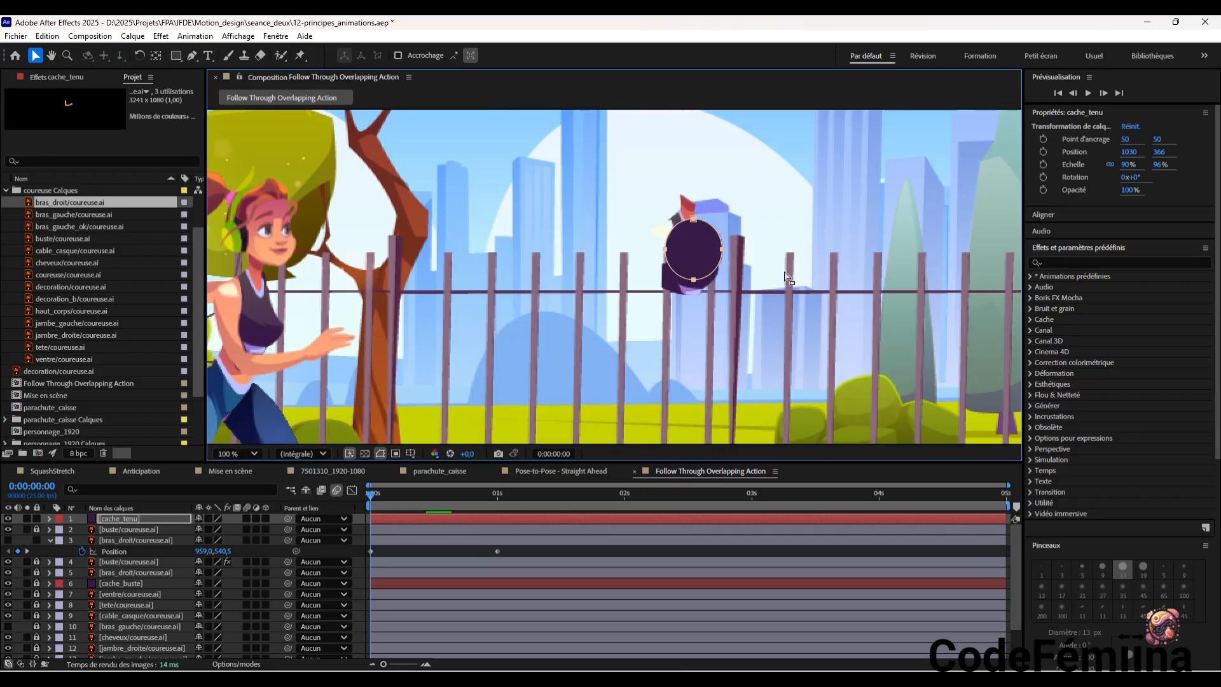
# Move cache_tenu to 1015, 359 and reshape its mask into a narrower, downward-stretched oval over the back of the duplicate torso
pyautogui.click(710, 254)
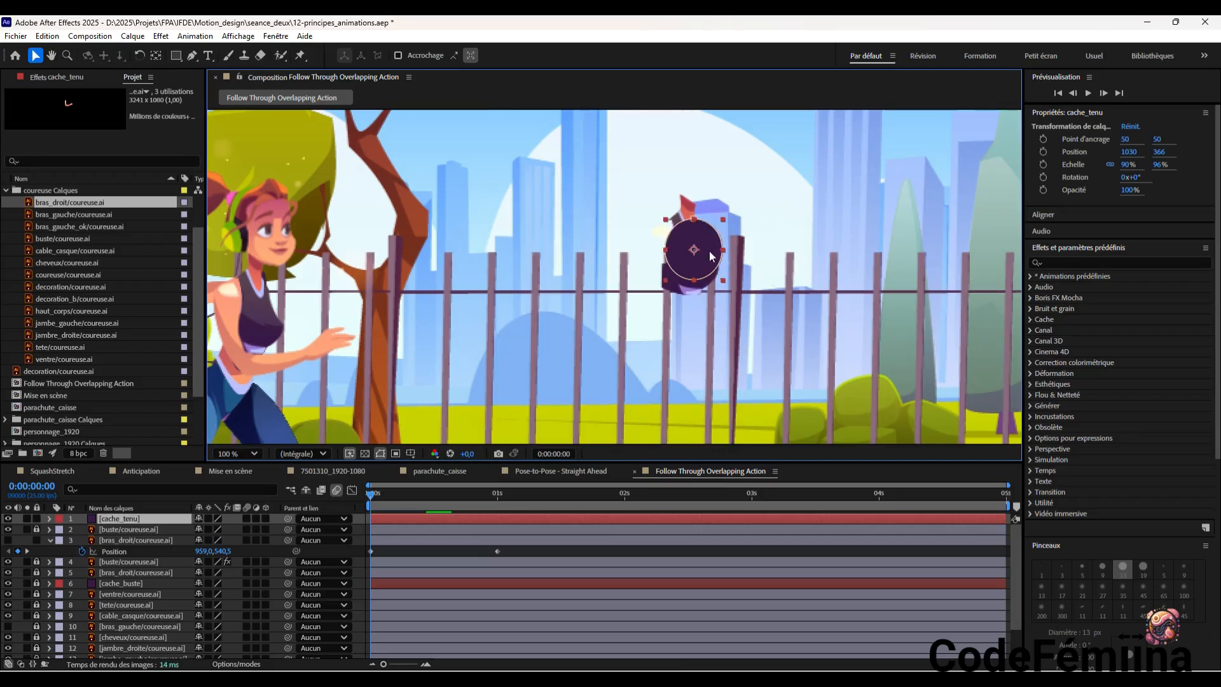
pyautogui.click(776, 248)
pyautogui.click(697, 246)
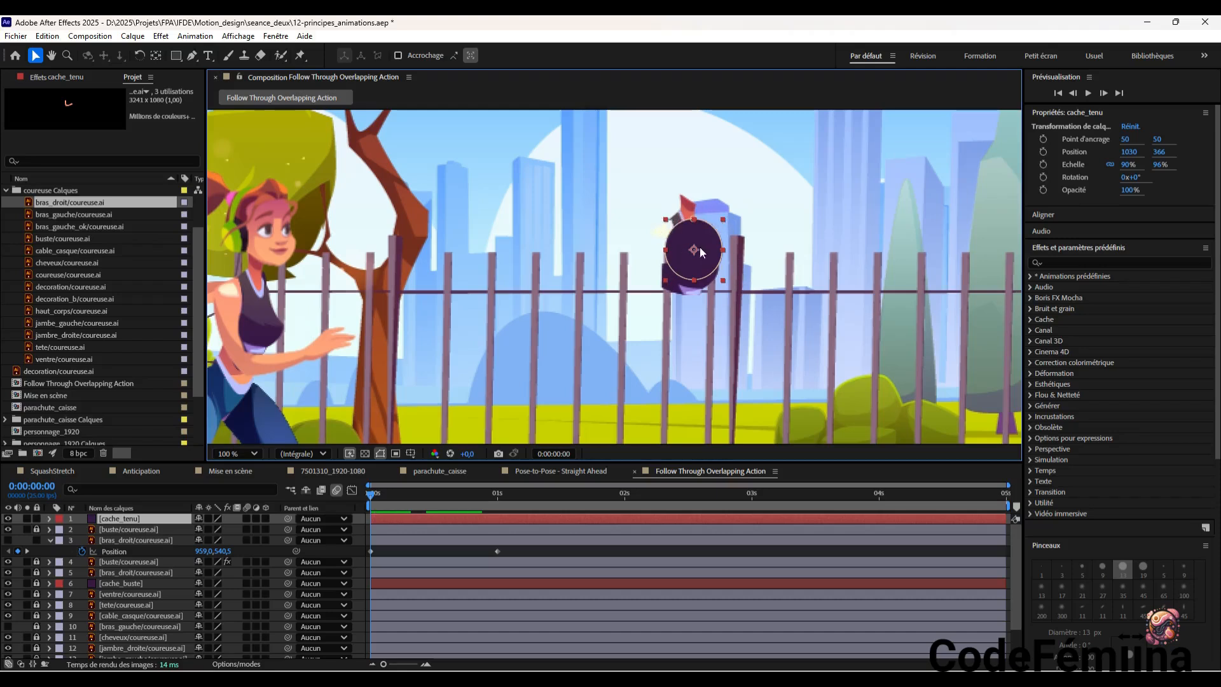
pyautogui.moveTo(704, 243); pyautogui.dragTo(677, 333)
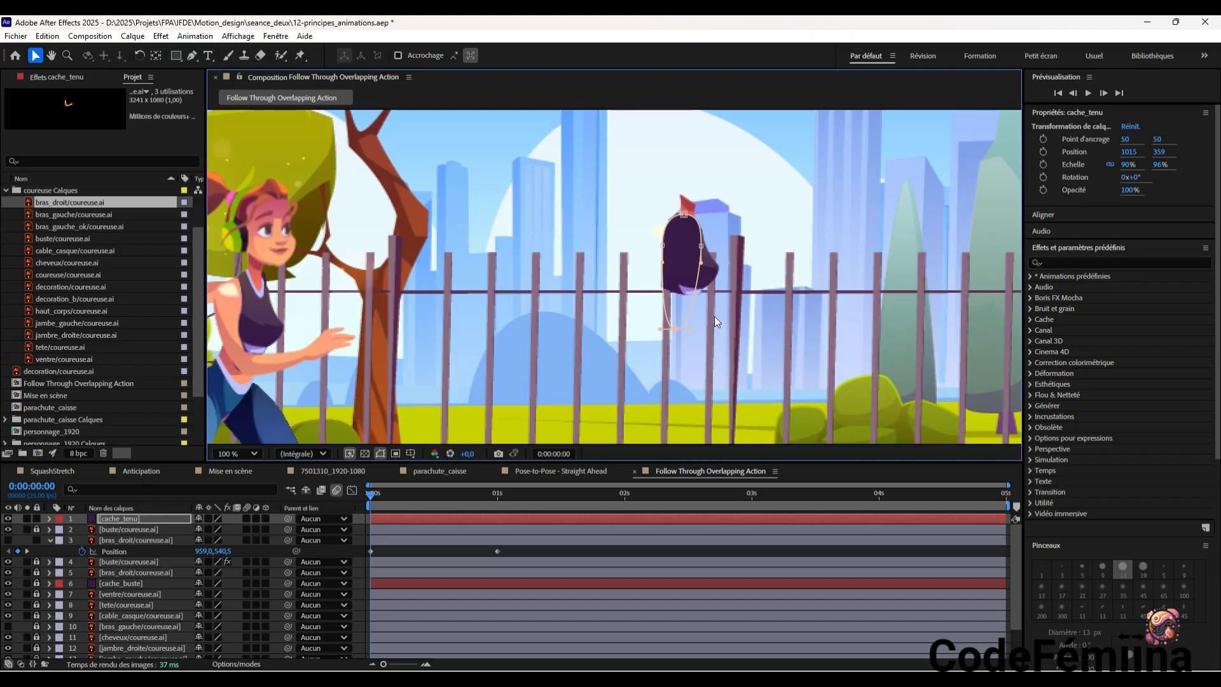
pyautogui.click(705, 282)
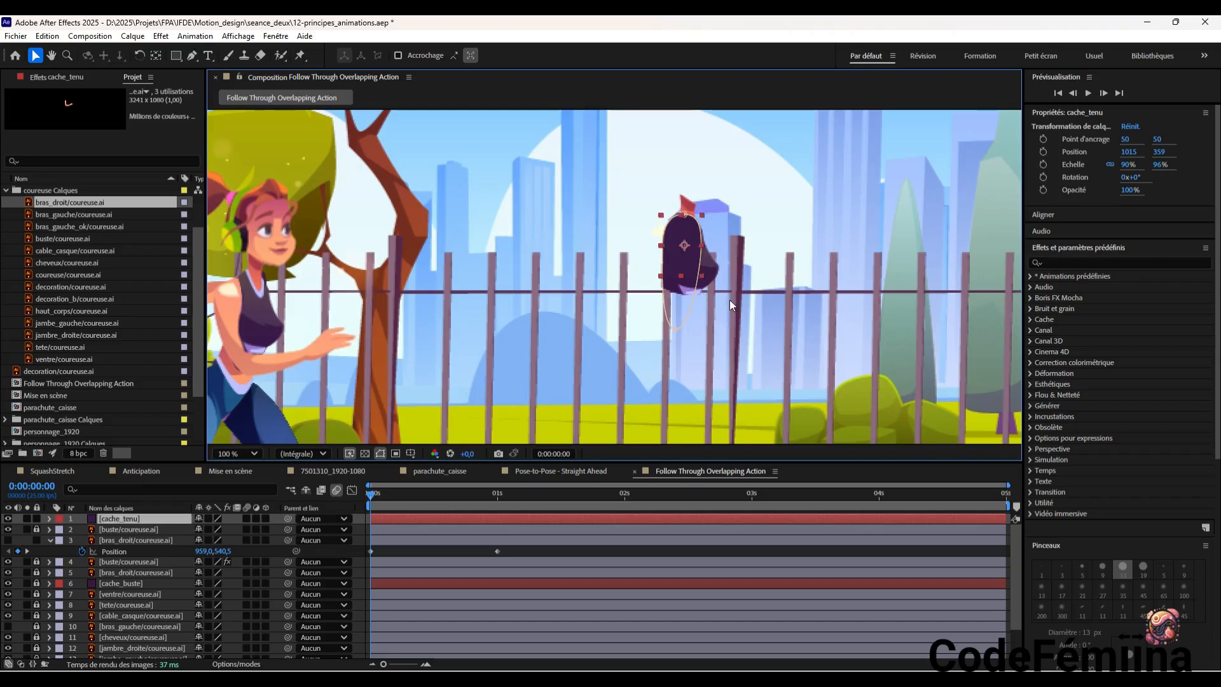
pyautogui.click(730, 299)
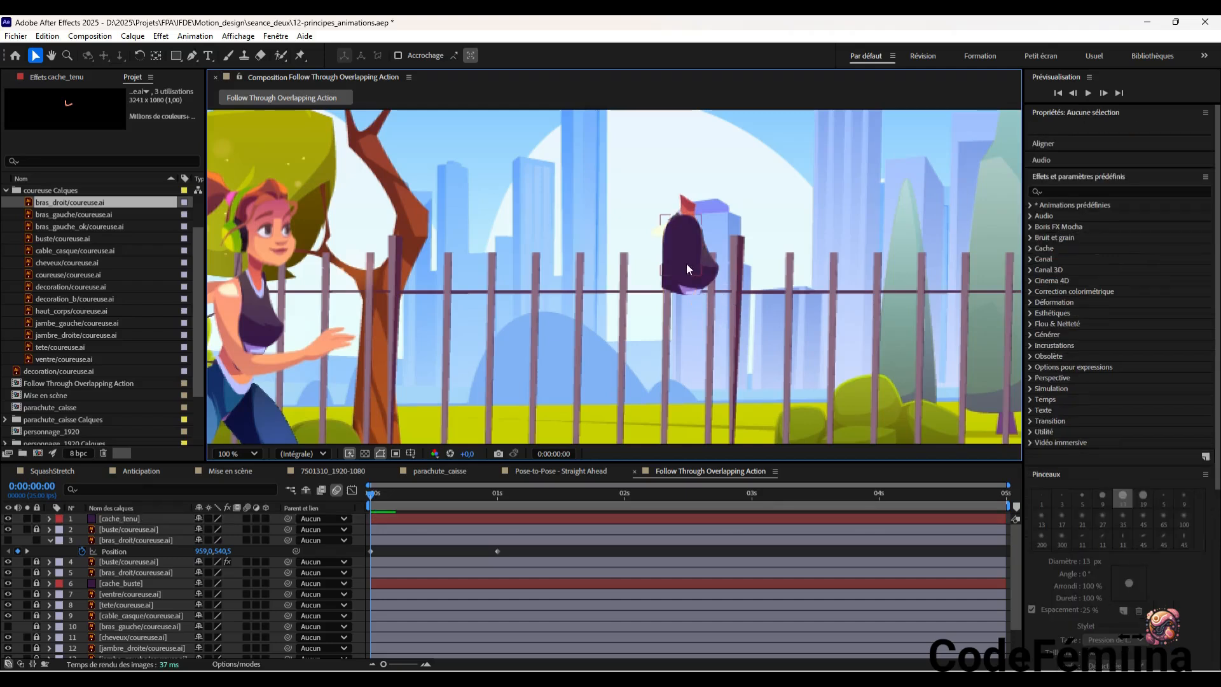
# Move the cache_tenu layer beneath the top buste layer and deselect it
pyautogui.click(145, 521)
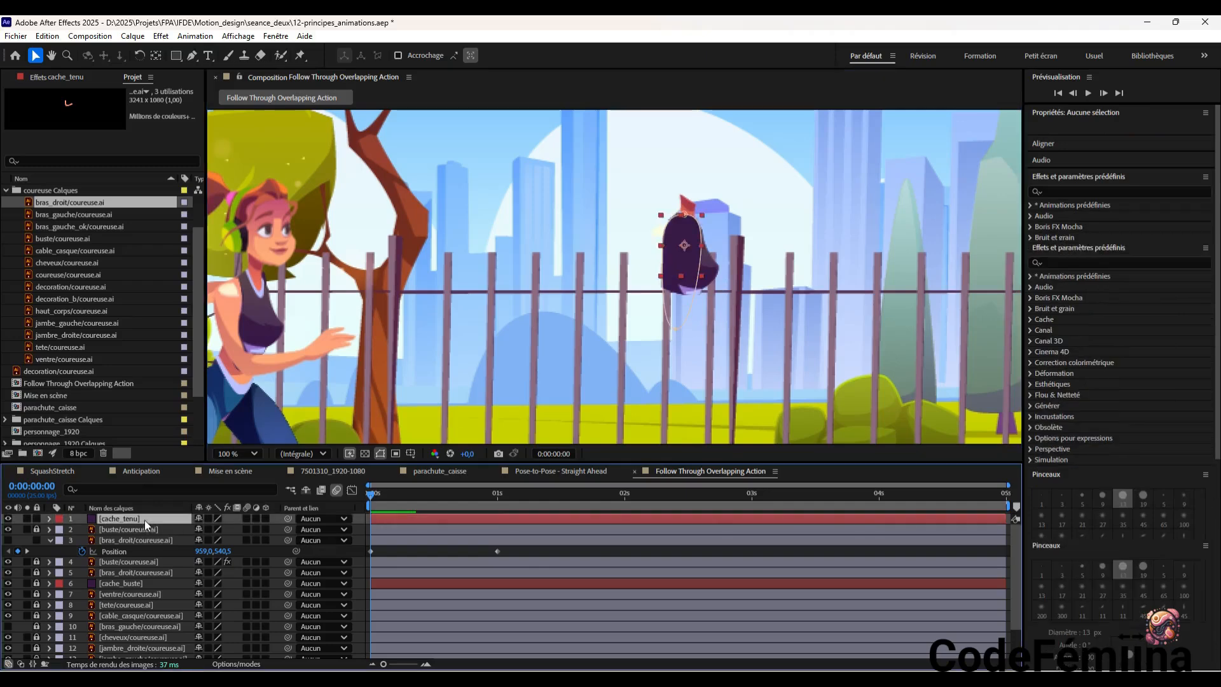
pyautogui.moveTo(144, 520); pyautogui.dragTo(143, 538)
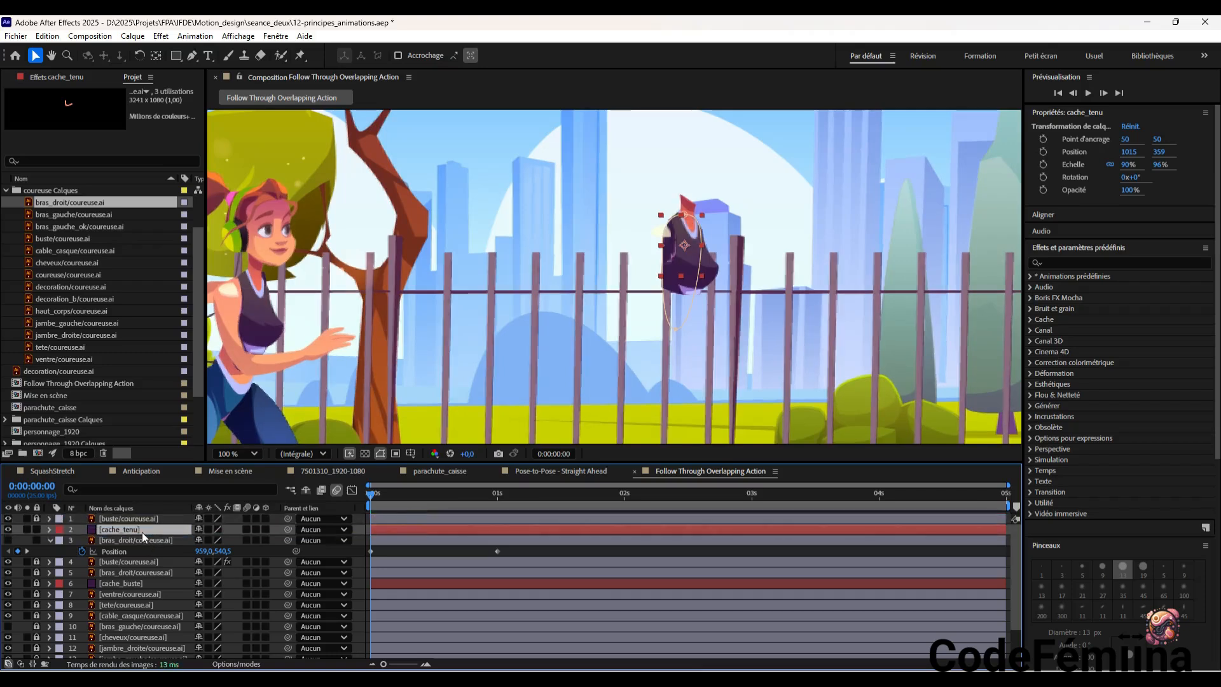
pyautogui.click(757, 280)
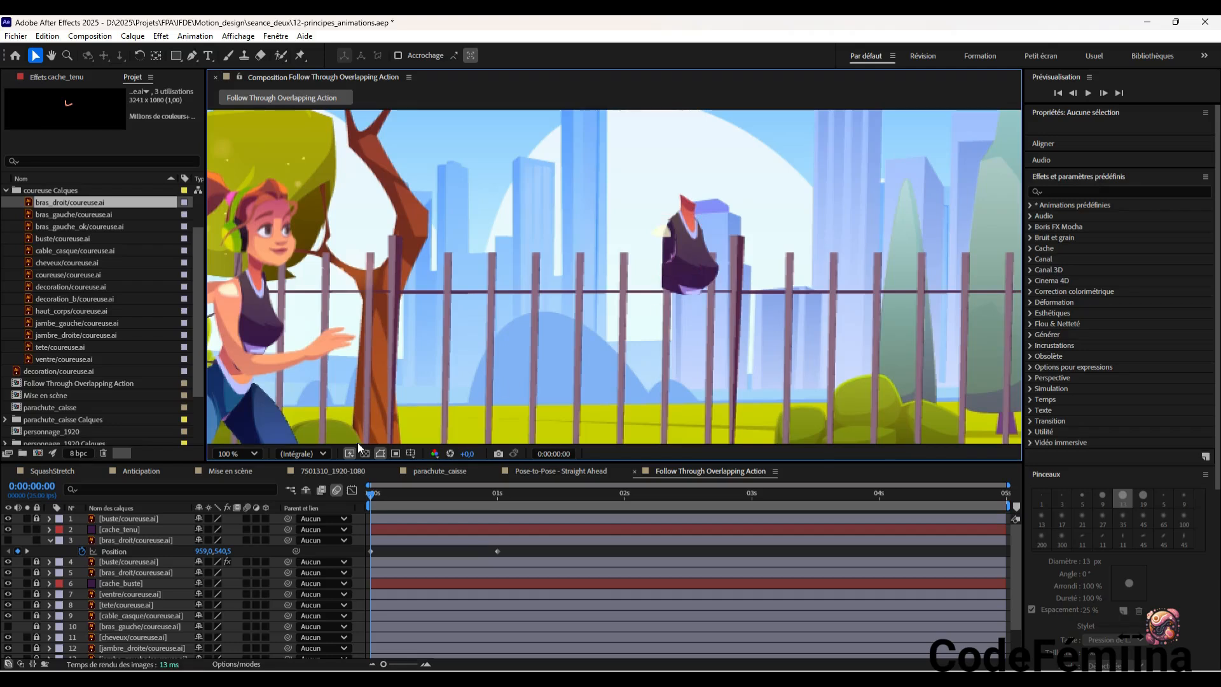
# Show the animated bras_droit layer again, and check the cache_tenu overlap by scrubbing the start and toggling the top buste layer's visibility
pyautogui.click(8, 540)
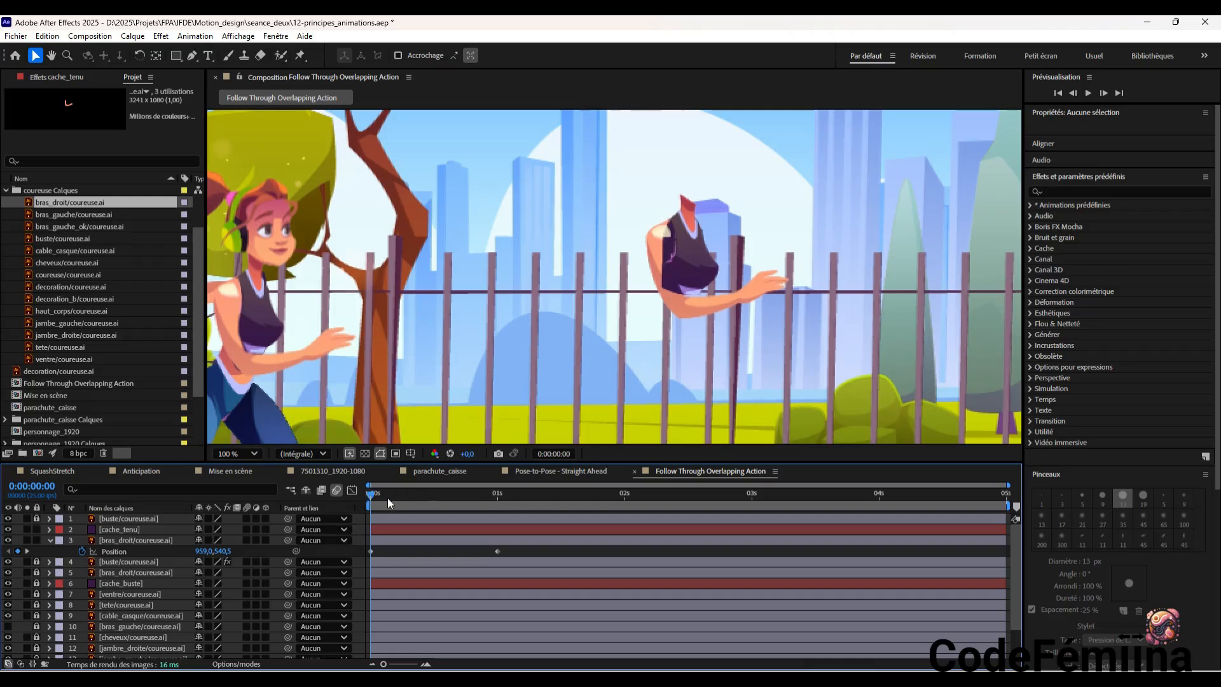
pyautogui.moveTo(404, 500); pyautogui.dragTo(347, 505)
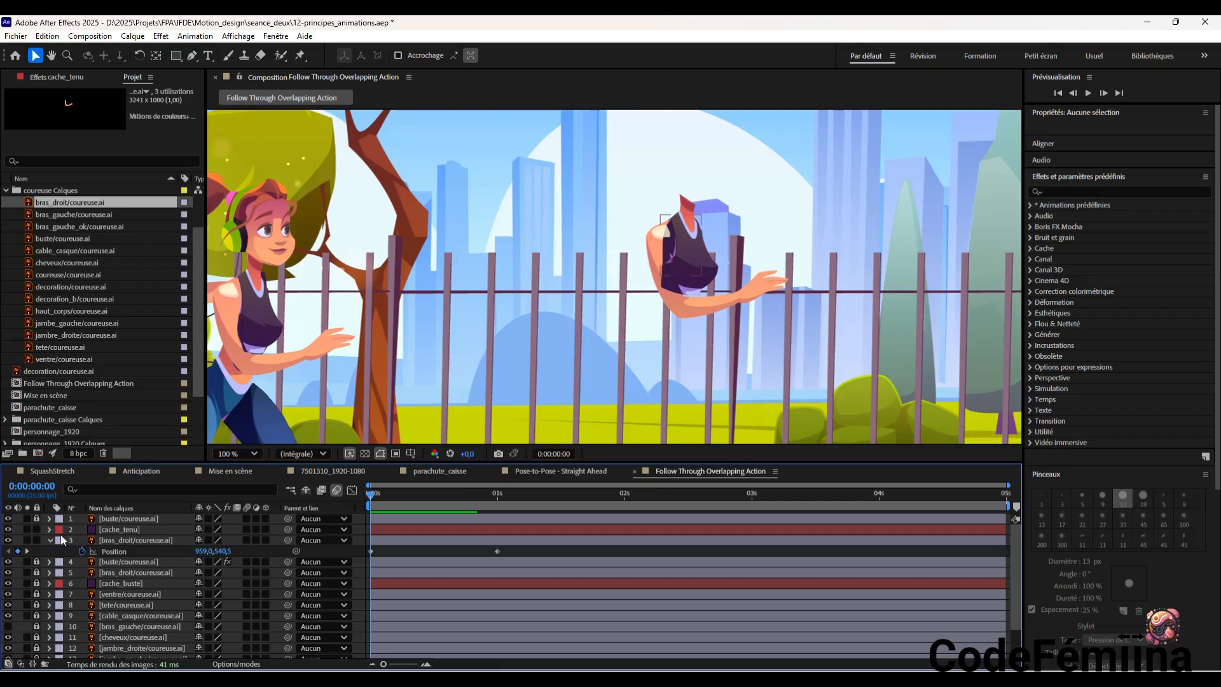
pyautogui.click(9, 519)
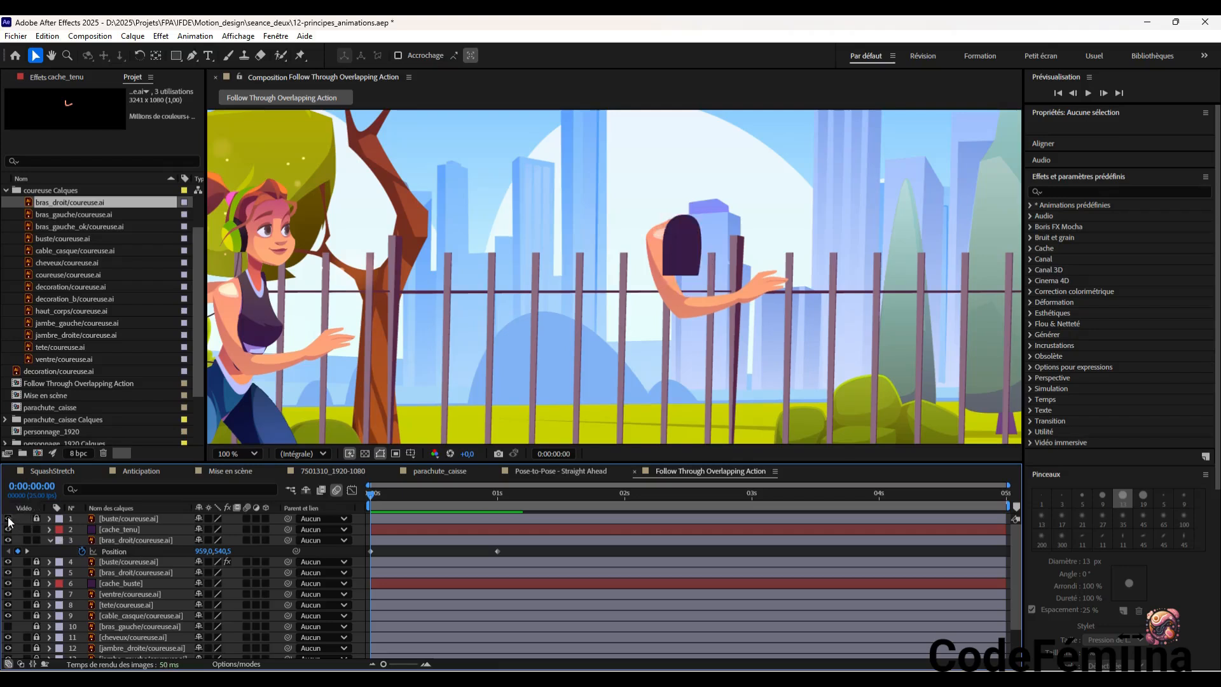
pyautogui.click(8, 519)
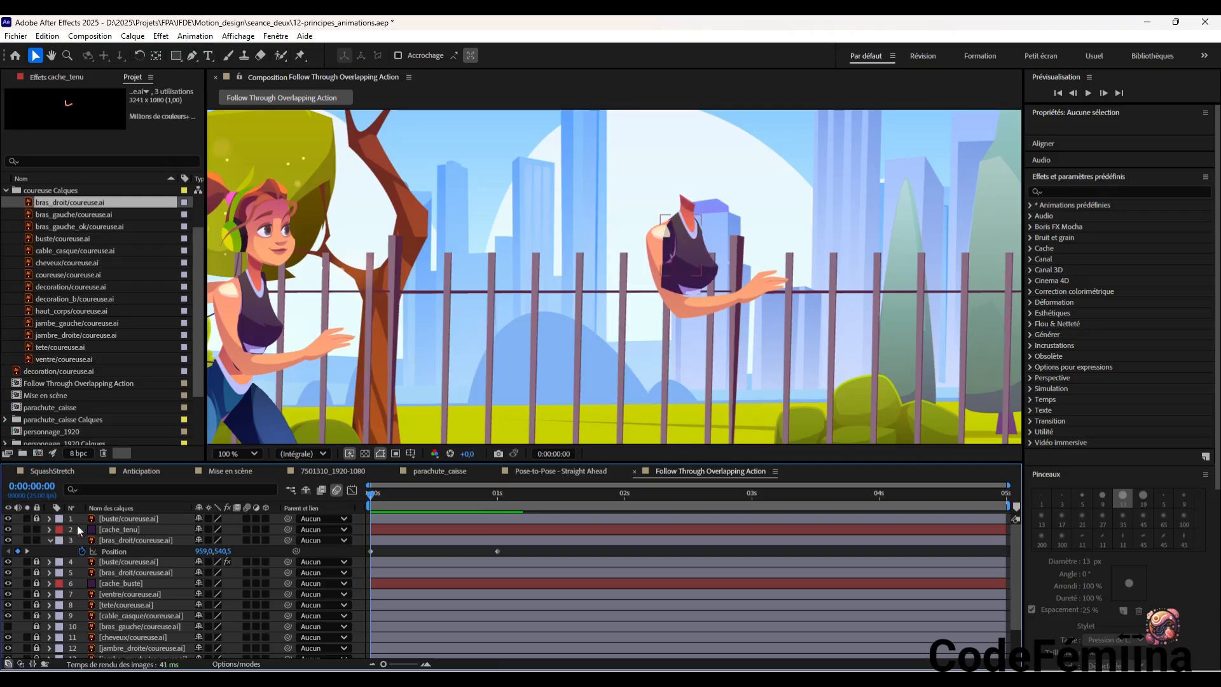
# Try the Eraser tool on the top buste layer in the composition, and open that layer in its own view for erasing
pyautogui.click(135, 519)
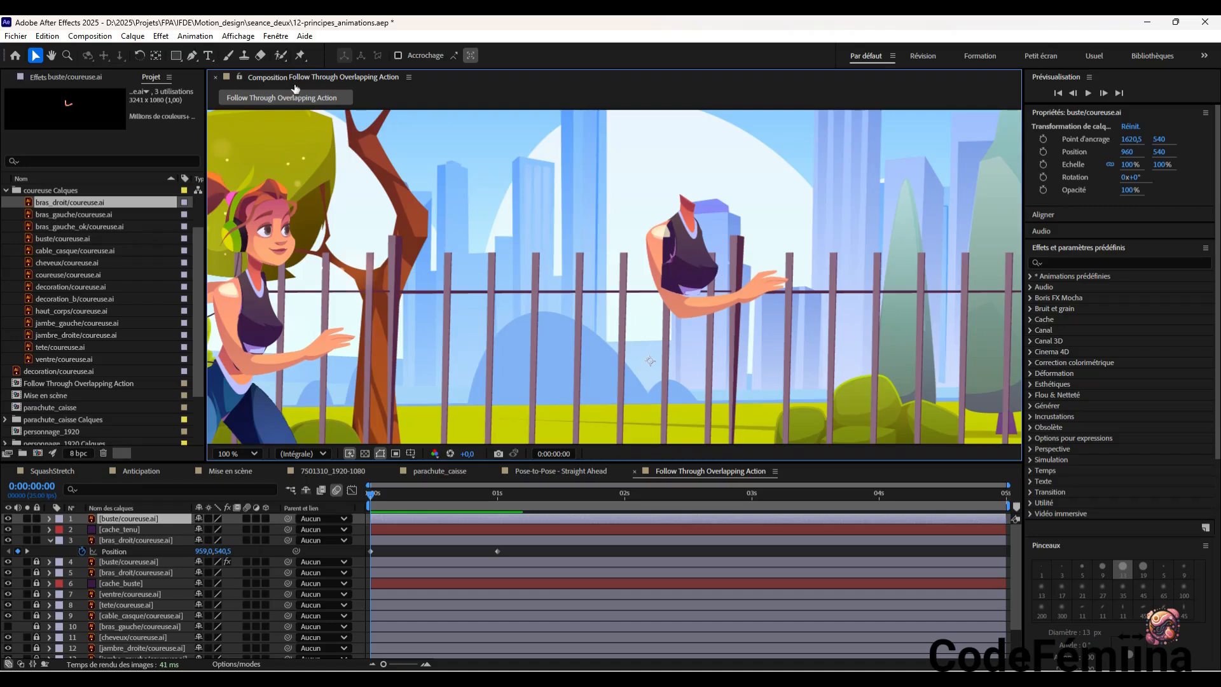
pyautogui.click(258, 59)
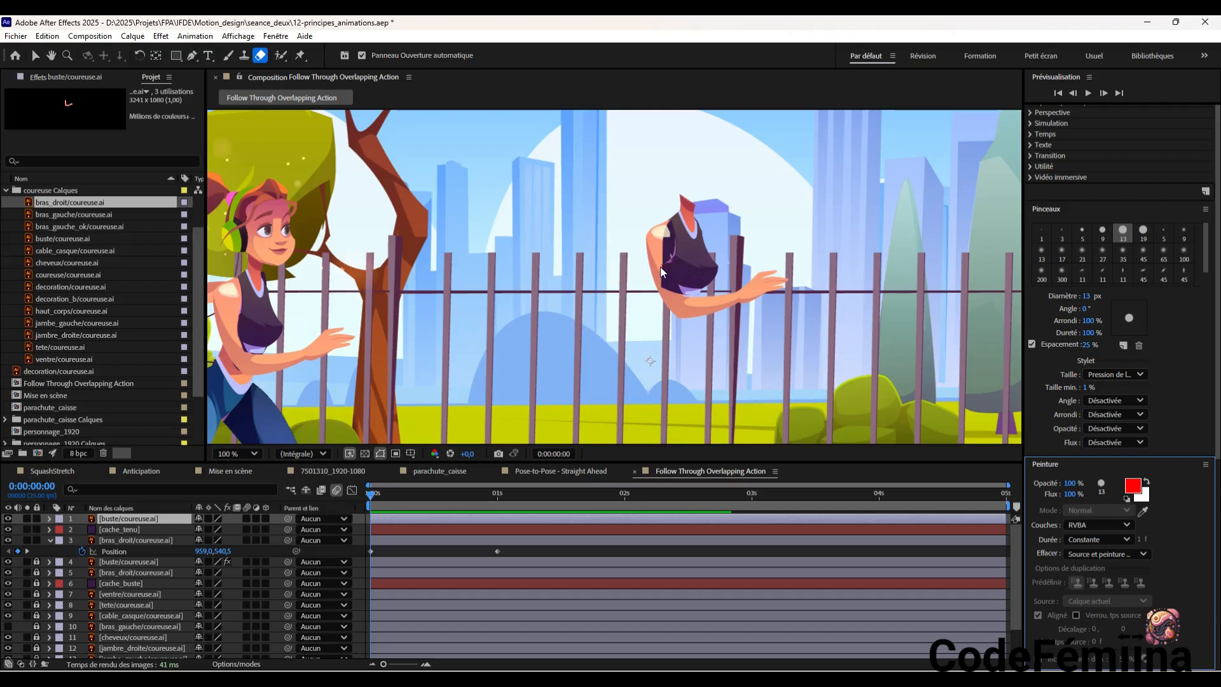
pyautogui.moveTo(664, 267); pyautogui.dragTo(666, 285)
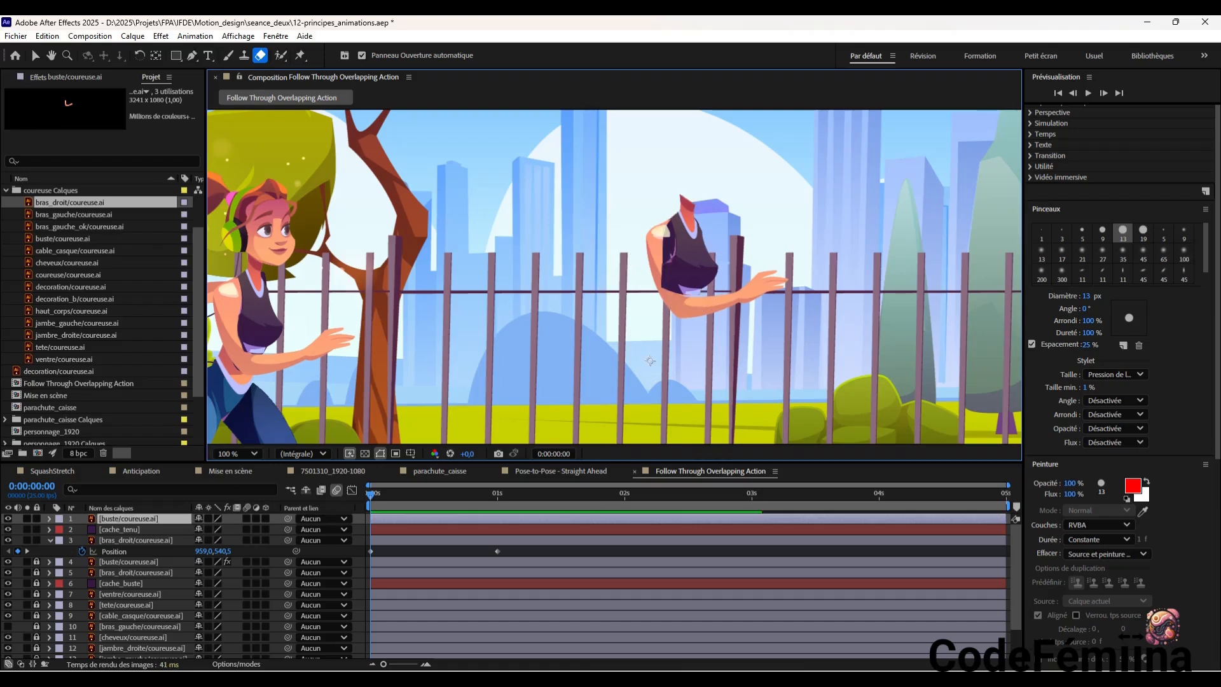
pyautogui.click(691, 250)
pyautogui.doubleClick(688, 255)
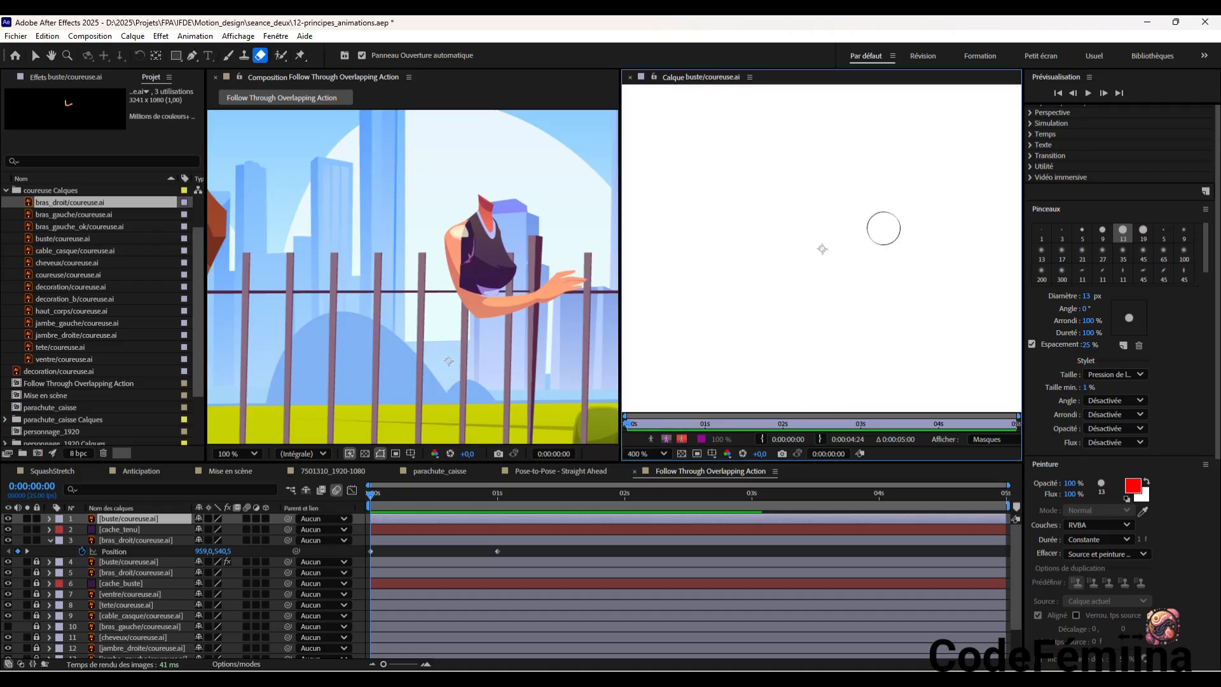
# Erase the back edge of the top buste layer's torso with the 13 px eraser, and close the layer view
pyautogui.press(',')
pyautogui.press(',')
pyautogui.press(',')
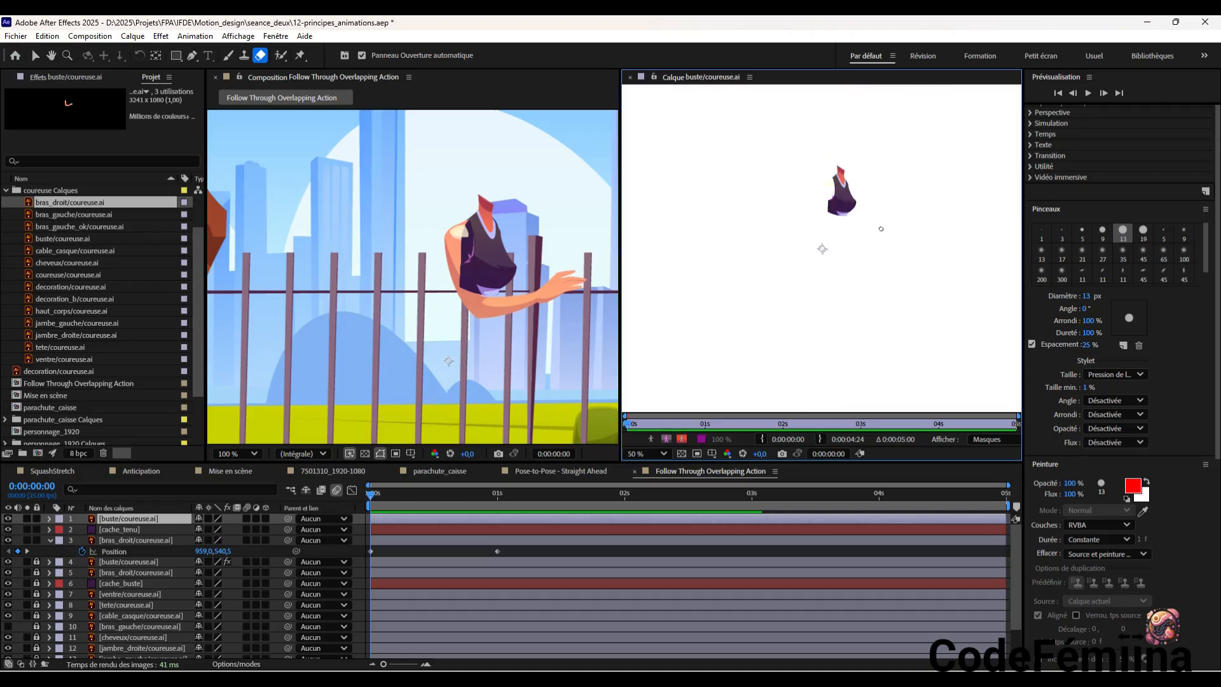
pyautogui.press('.')
pyautogui.press('.')
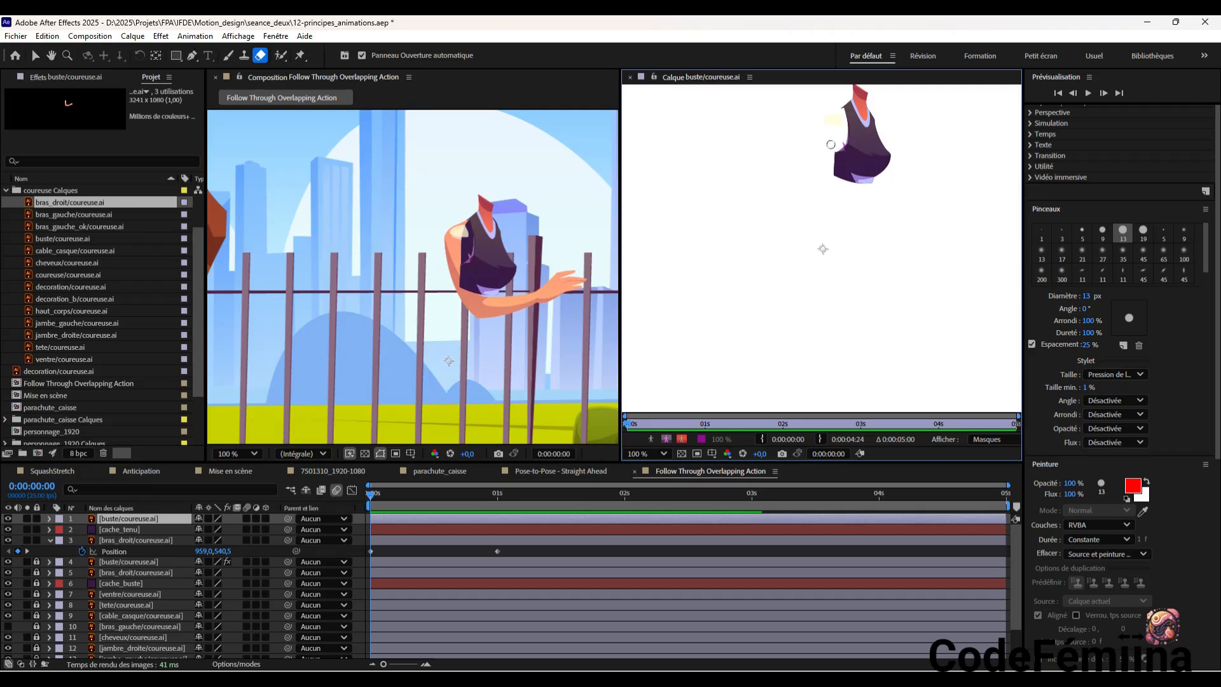
pyautogui.moveTo(835, 157); pyautogui.dragTo(840, 184)
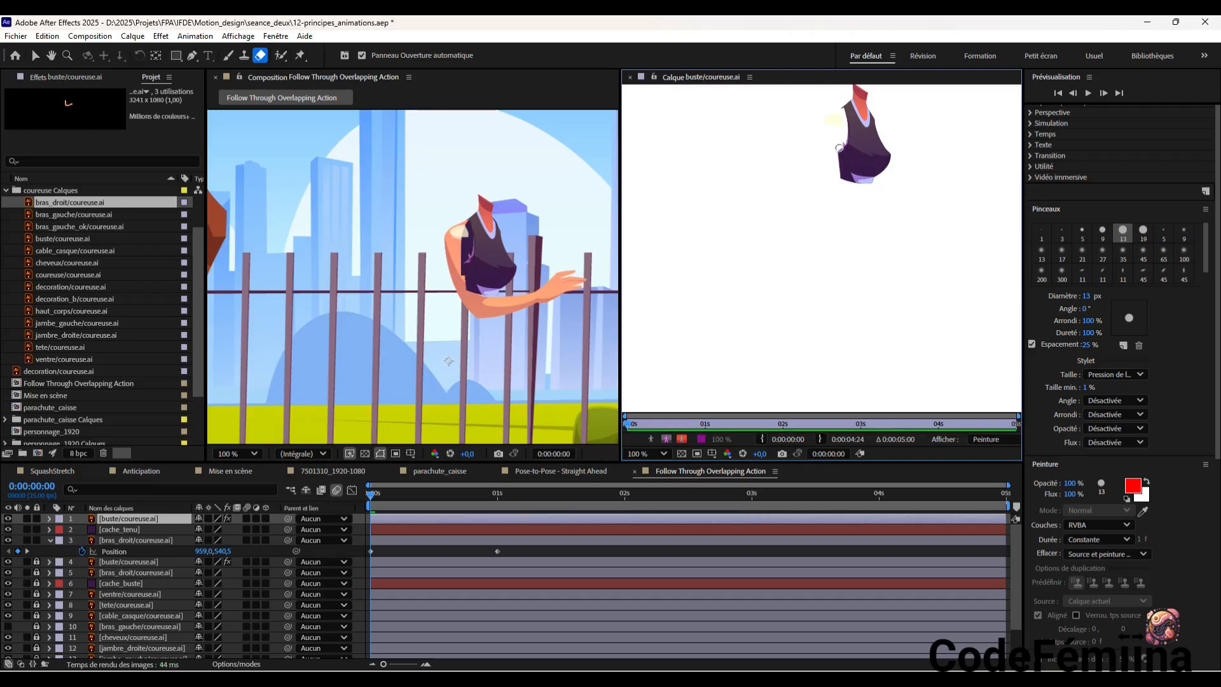
pyautogui.moveTo(835, 139); pyautogui.dragTo(843, 185)
pyautogui.moveTo(843, 142); pyautogui.dragTo(845, 188)
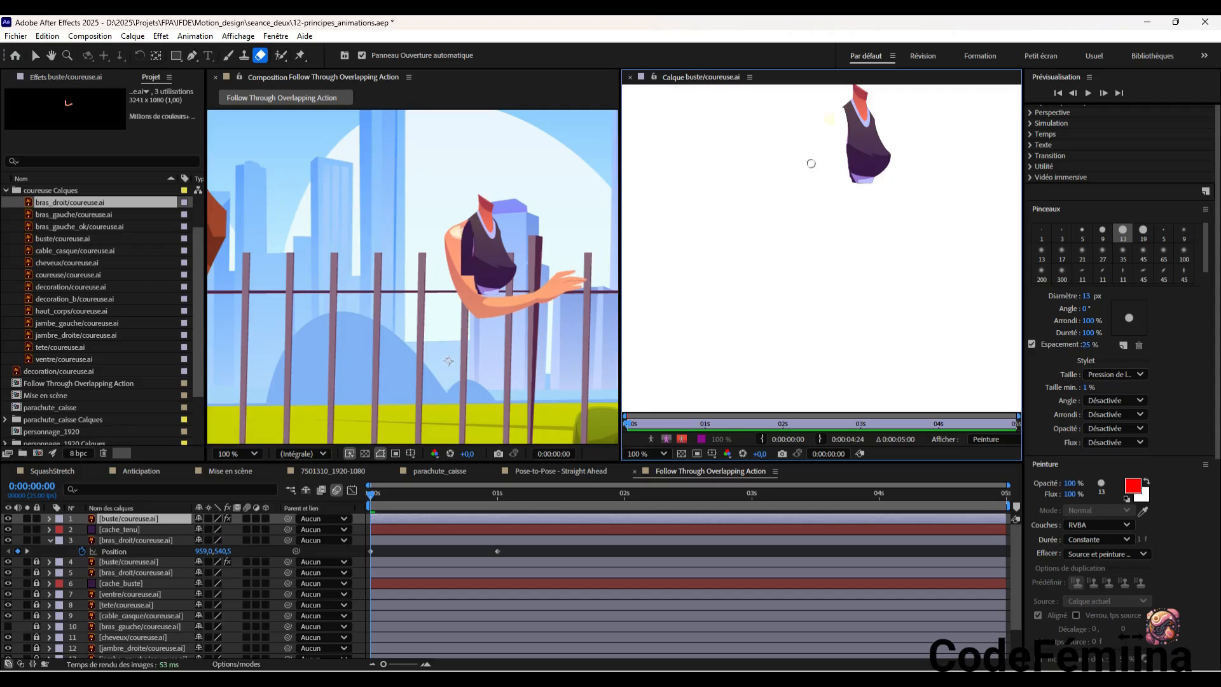
pyautogui.click(630, 77)
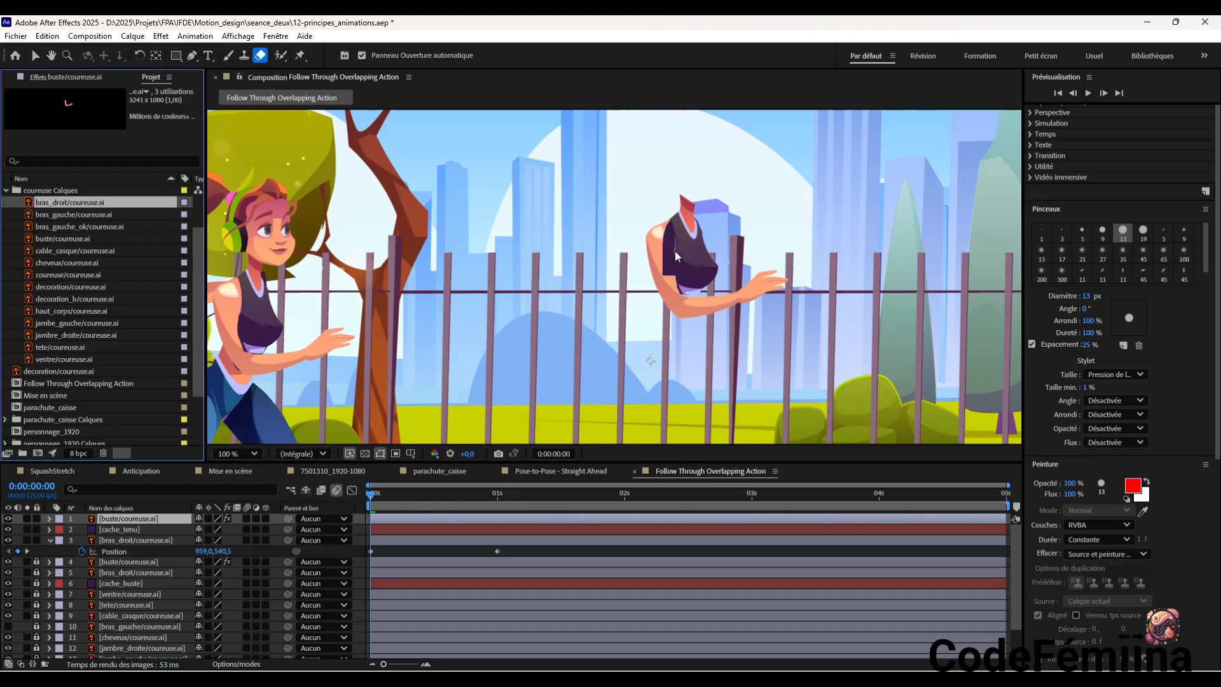
# Lock the top buste layer, and compare the torso with the cache_tenu layer hidden and shown
pyautogui.click(36, 519)
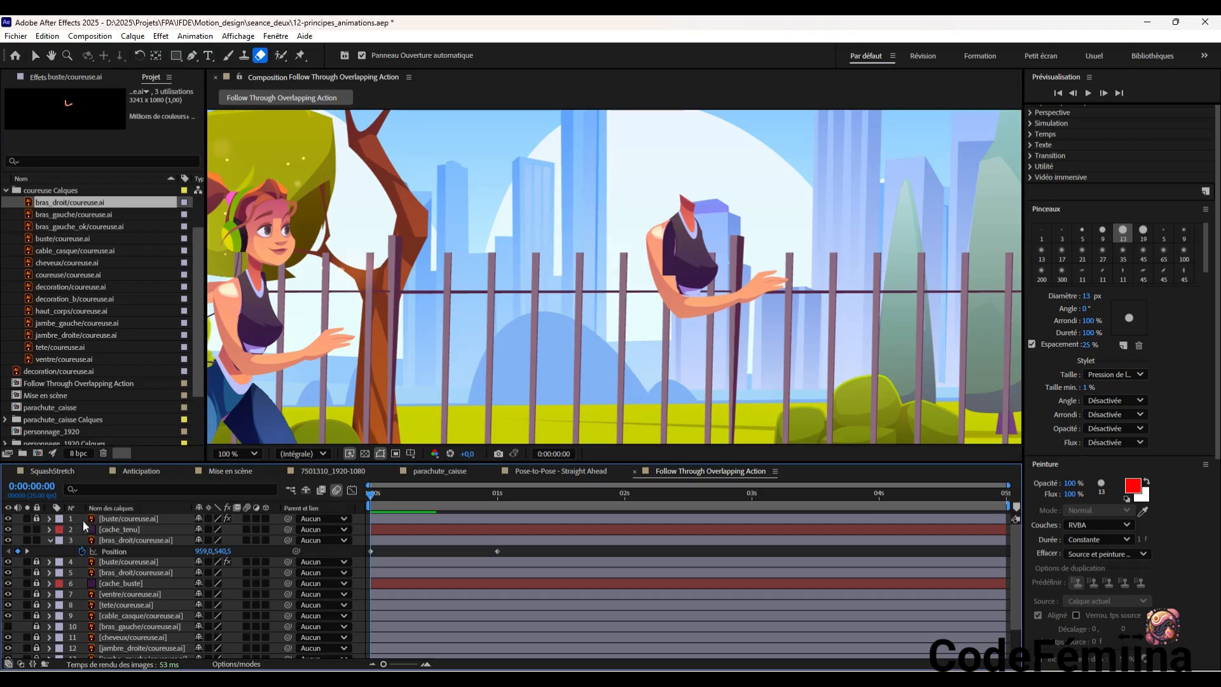
pyautogui.click(115, 529)
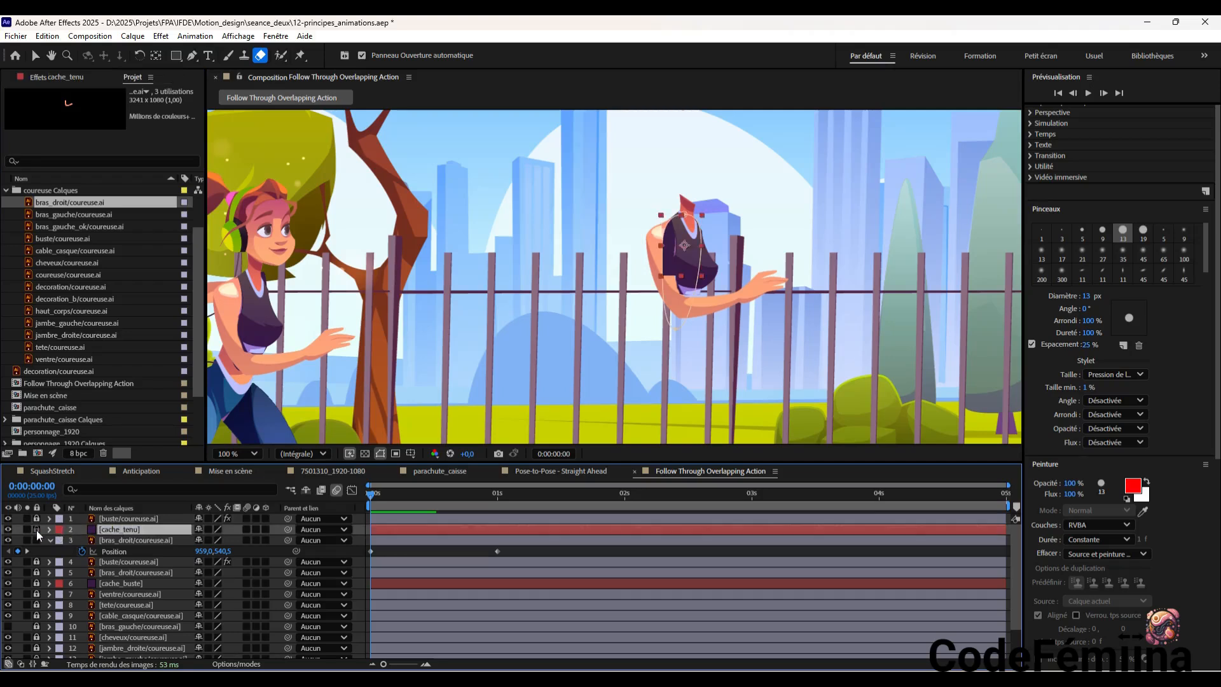
pyautogui.click(7, 530)
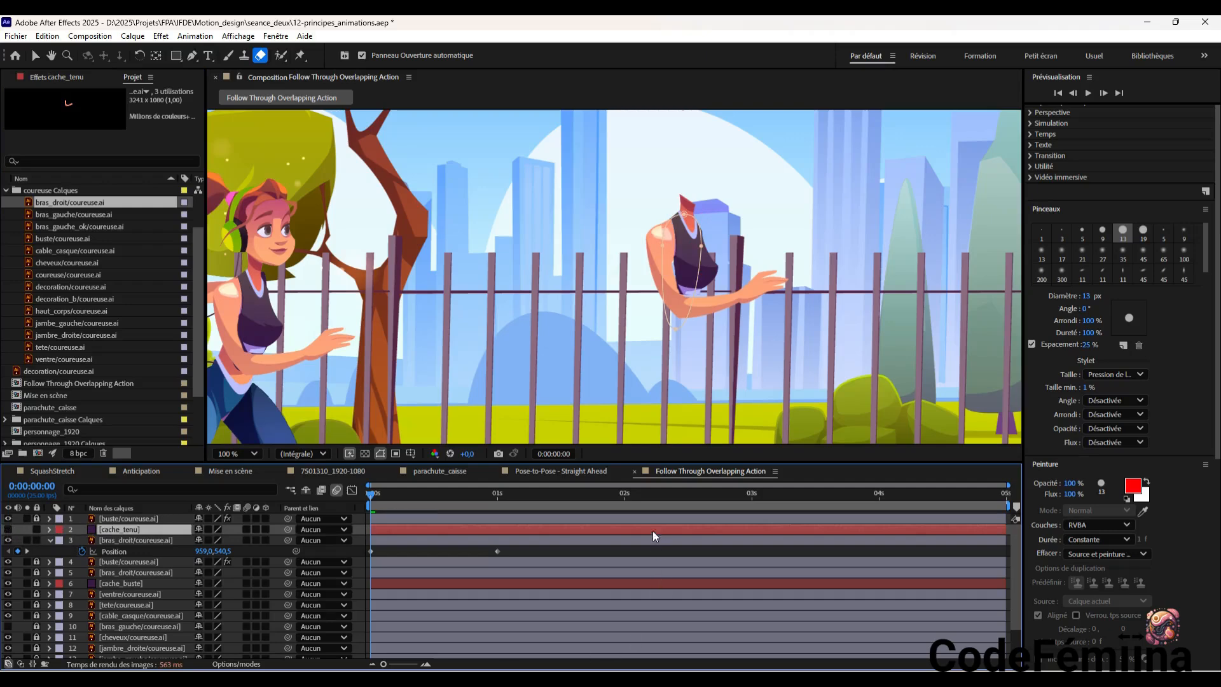
pyautogui.moveTo(373, 497); pyautogui.dragTo(374, 526)
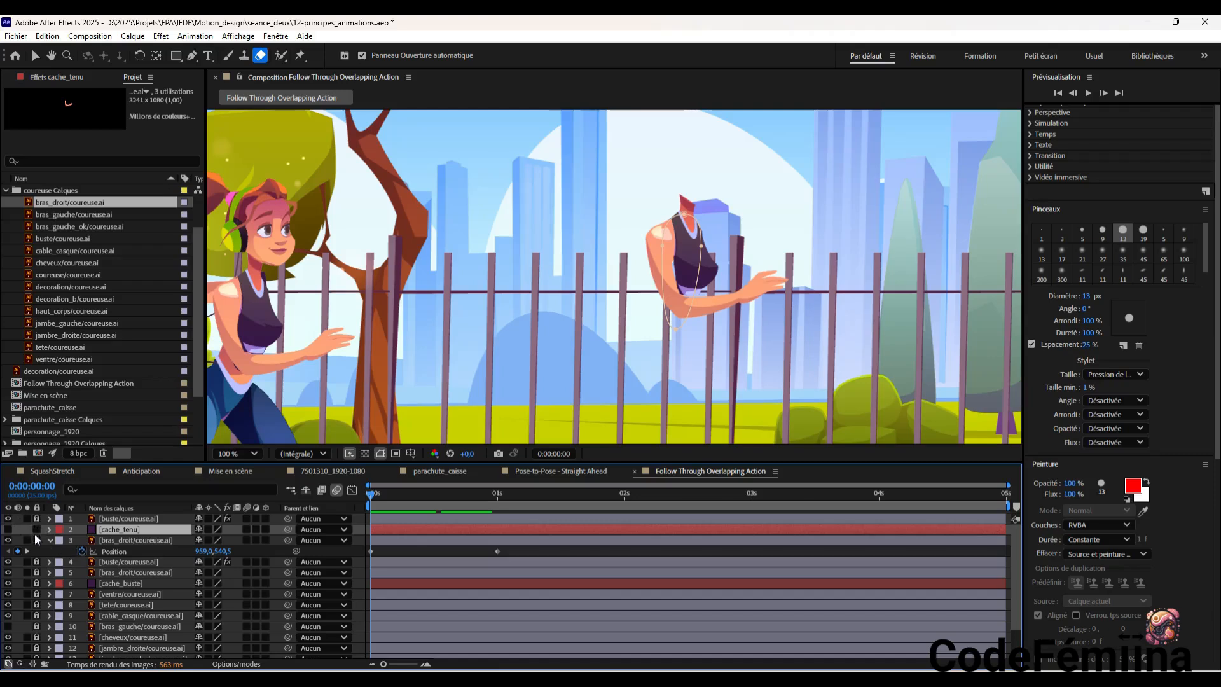
pyautogui.click(8, 529)
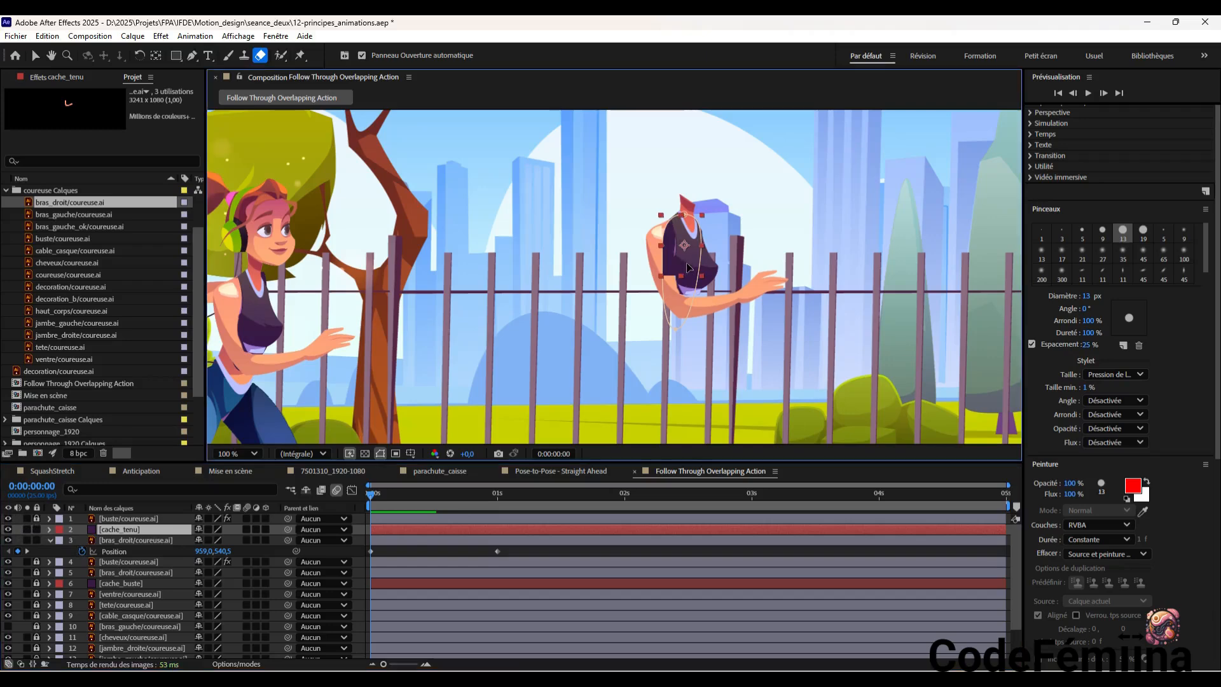
# Shift the cache_tenu layer slightly forward and down over the duplicate torso, and check the overlap at the arm's 0:00:01:00 position keyframe
pyautogui.moveTo(678, 252); pyautogui.dragTo(686, 264)
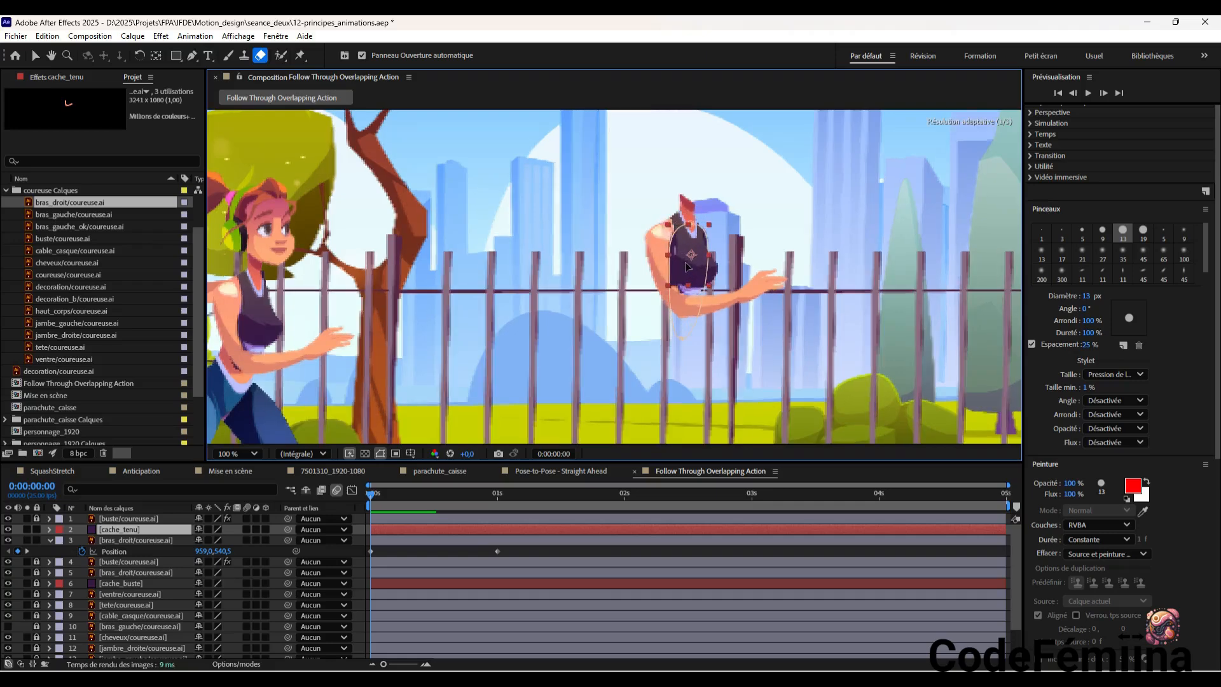
pyautogui.moveTo(686, 264); pyautogui.dragTo(687, 266)
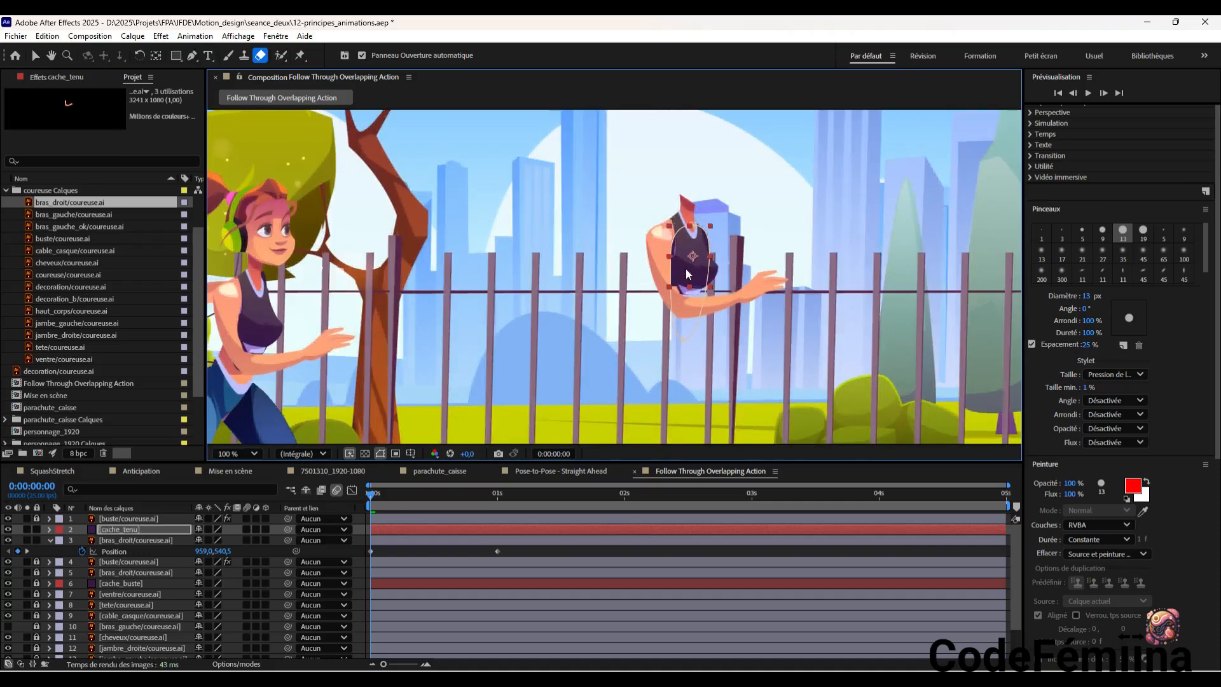
pyautogui.moveTo(693, 267); pyautogui.dragTo(692, 270)
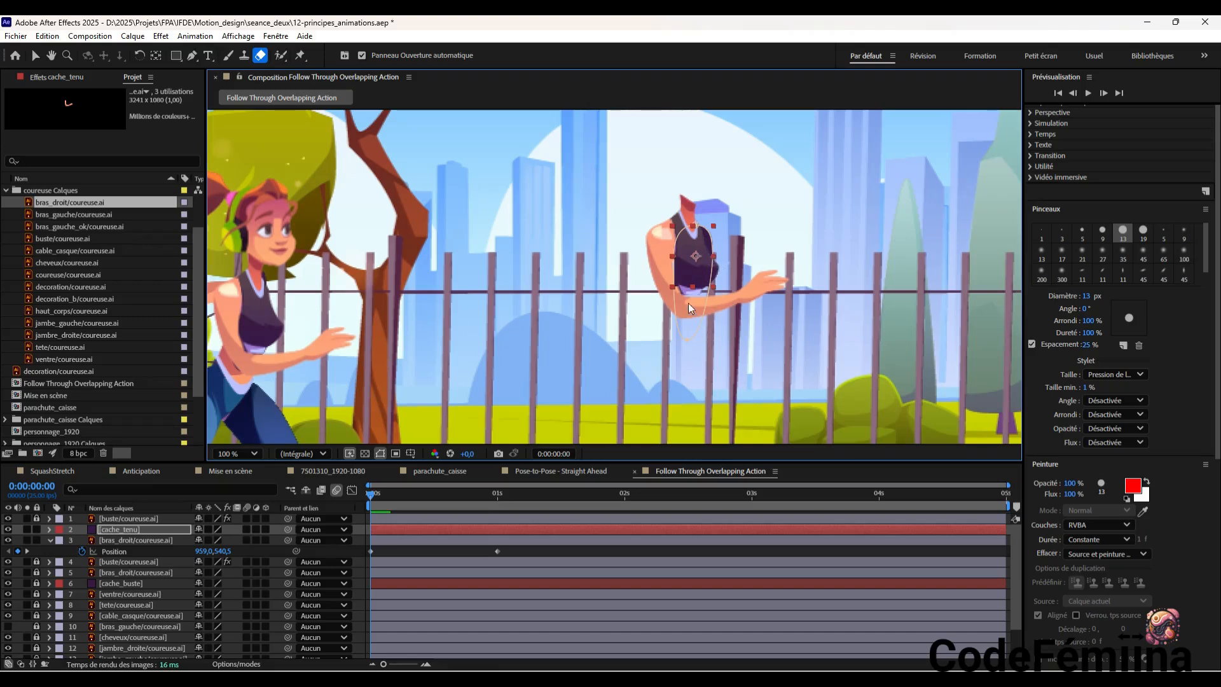
pyautogui.moveTo(676, 286); pyautogui.dragTo(676, 285)
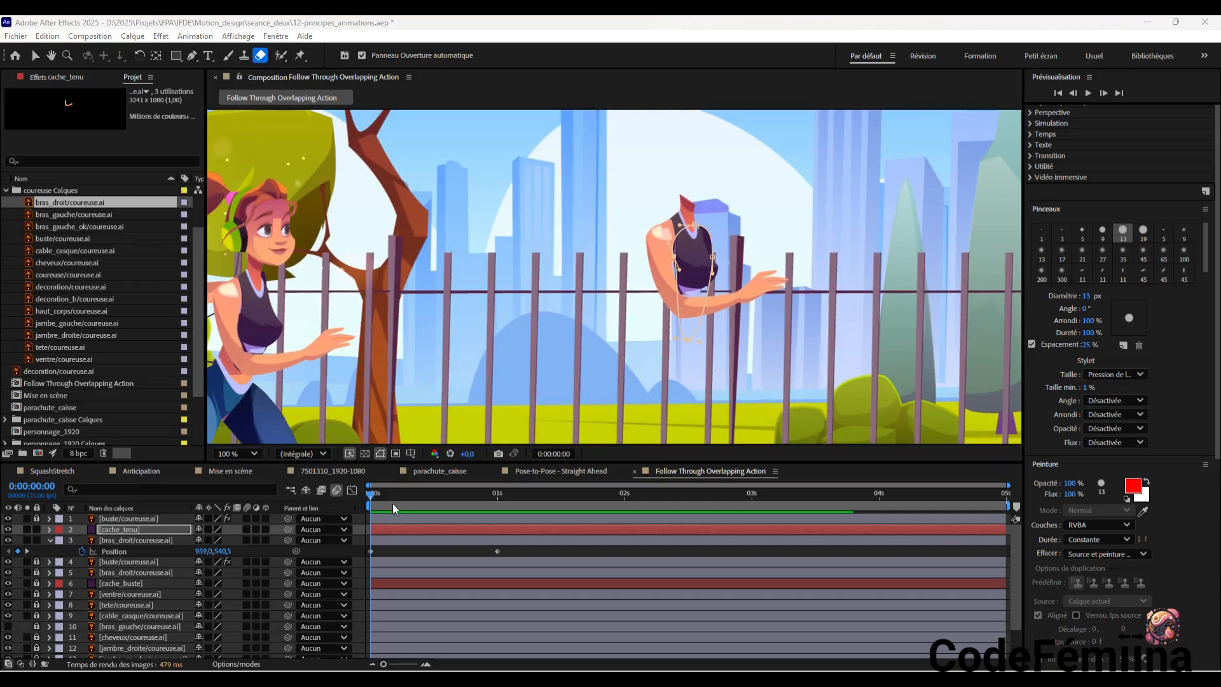
pyautogui.moveTo(370, 496); pyautogui.dragTo(499, 553)
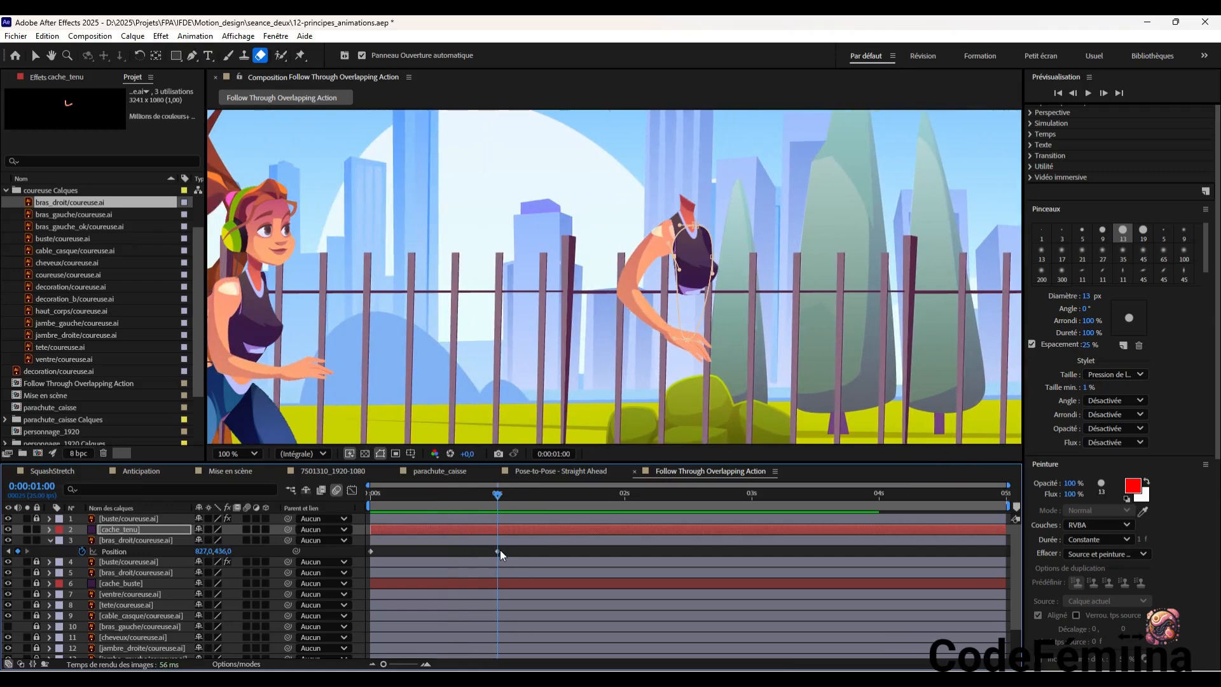
pyautogui.moveTo(500, 550)
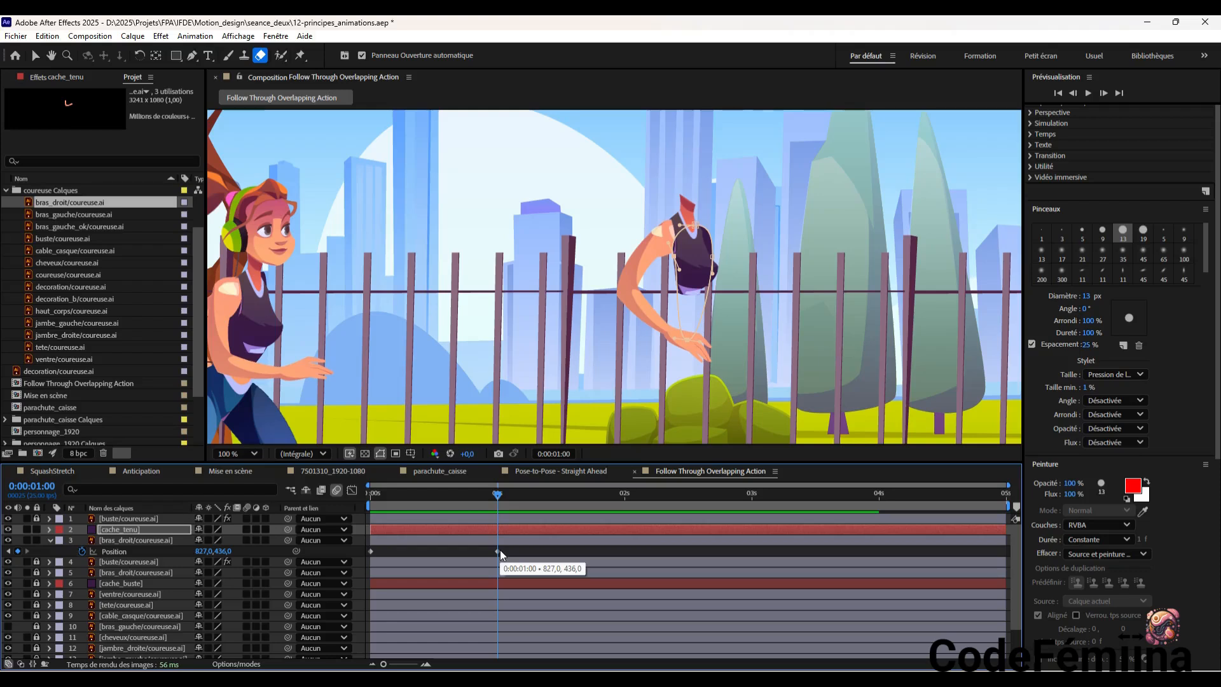